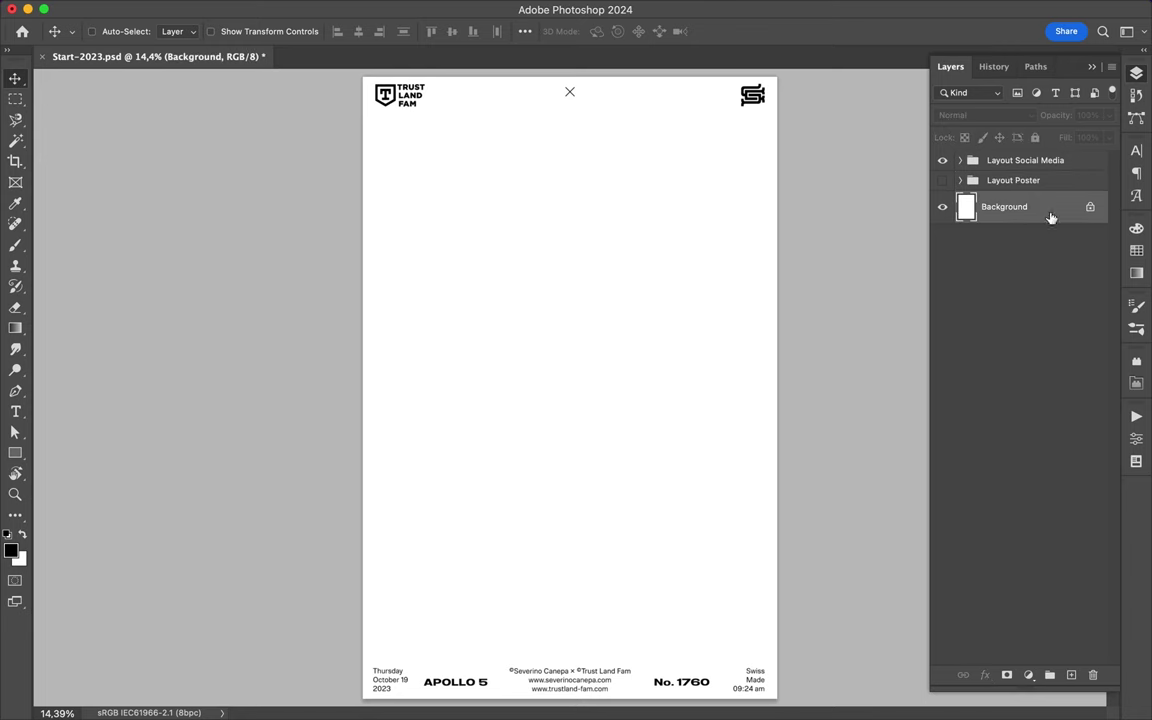
Bring Background4.jpg from Finder's Backgrounds folder onto the poster, opening it in Camera Raw.
click(476, 703)
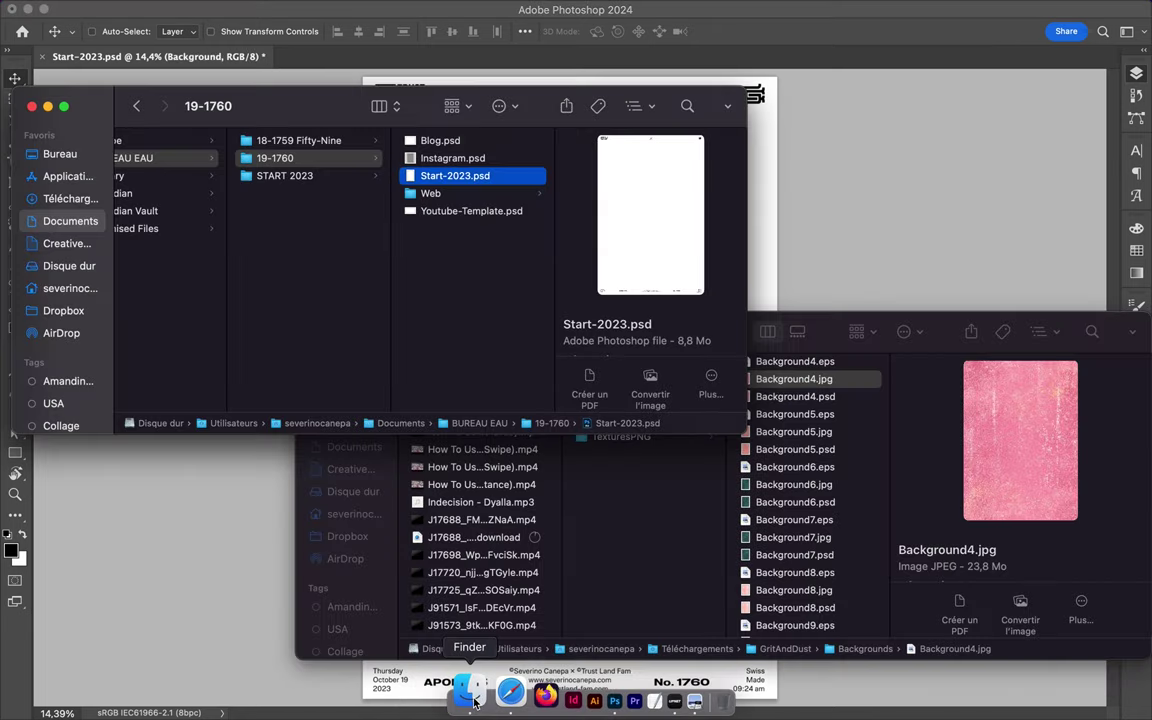
click(825, 329)
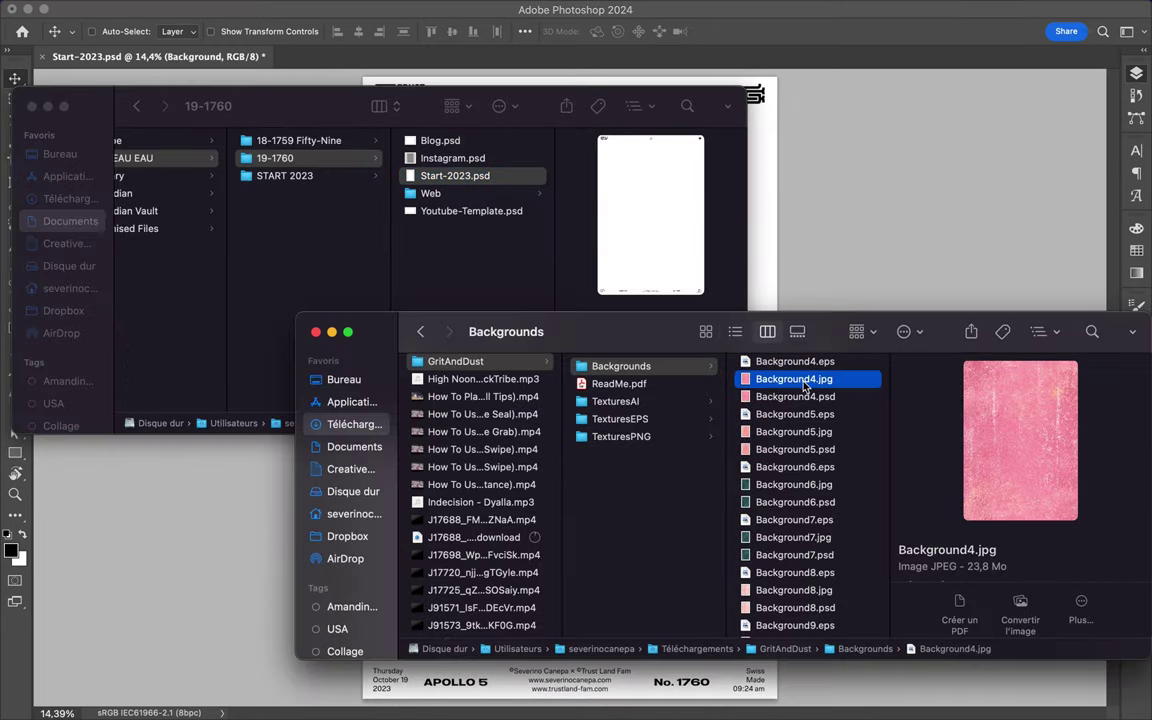
drag(779, 290, 779, 293)
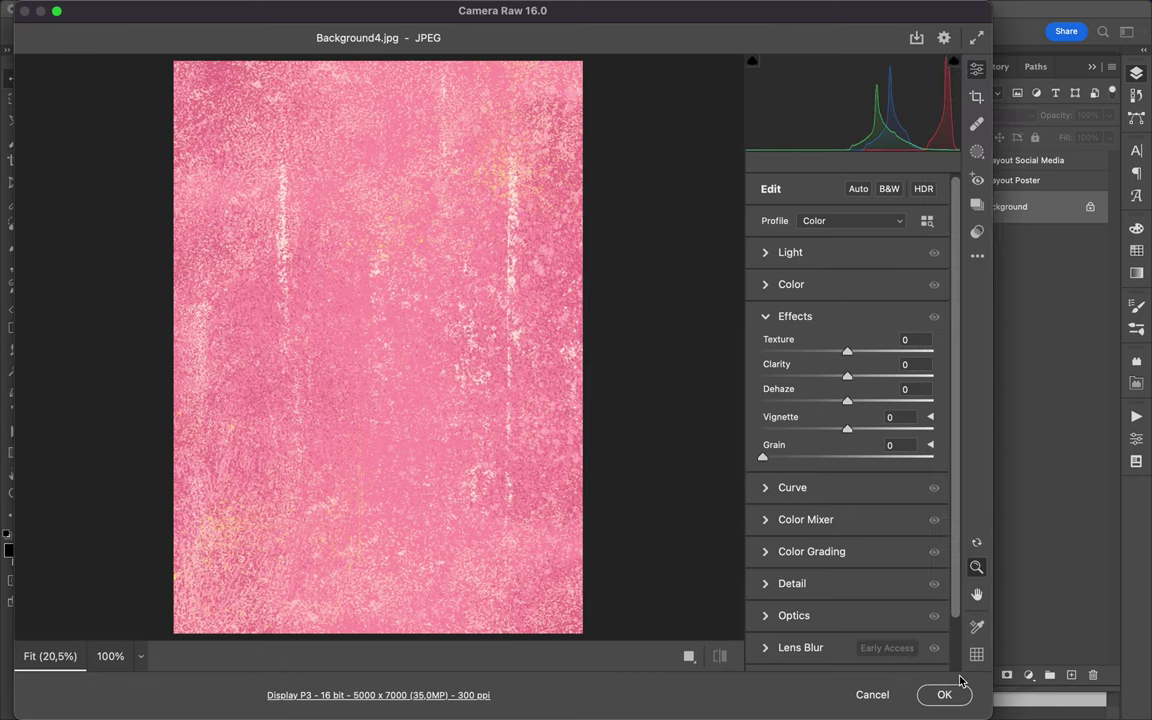
Accept Background4 unchanged in Camera Raw and commit it as a placed layer.
click(942, 695)
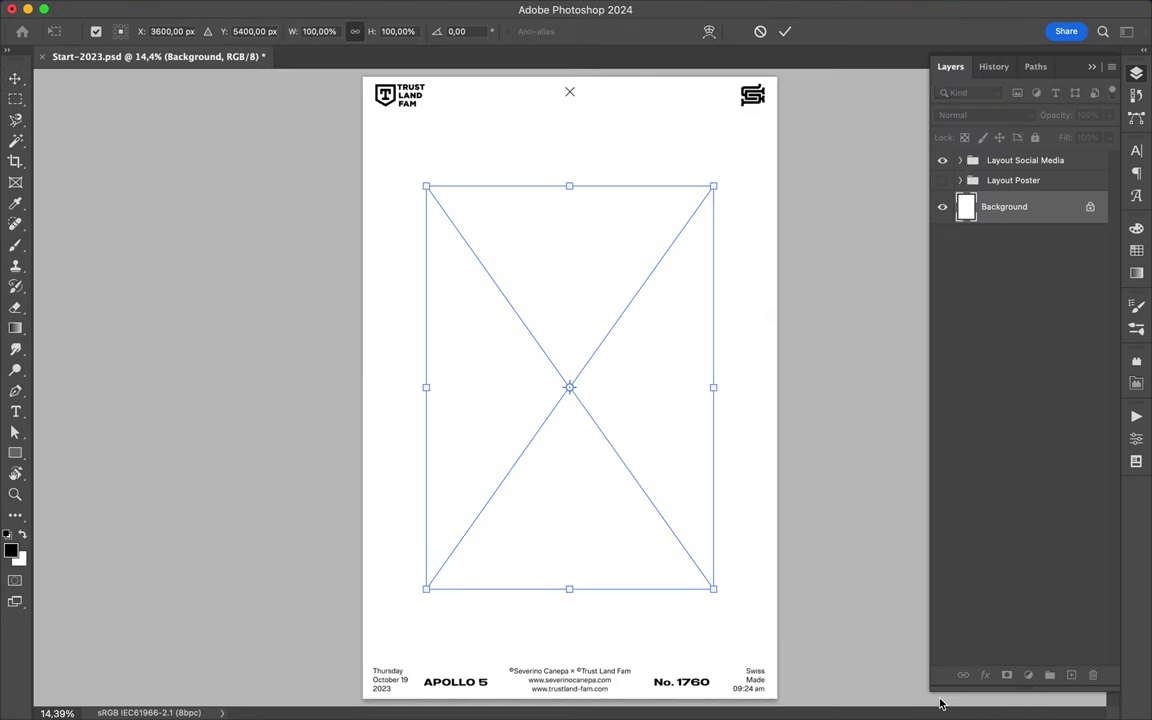
key(Return)
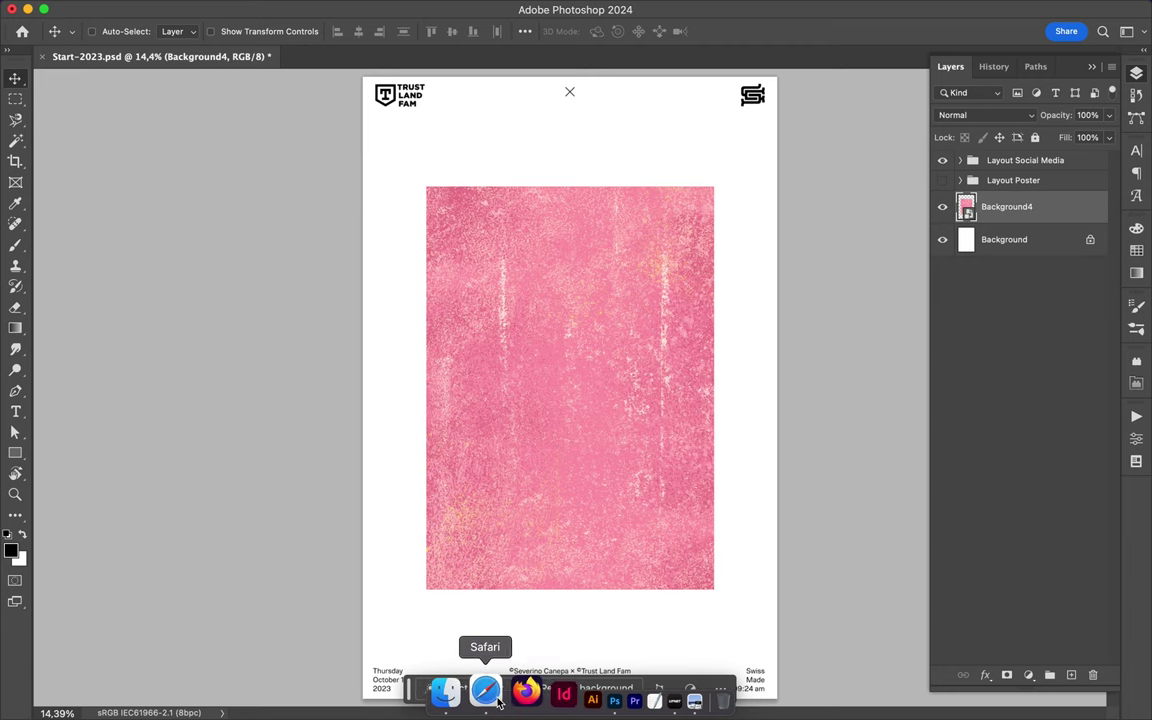
Browse far down Safari's Pexels 'portrait' results, filtered to large-size photos.
click(499, 702)
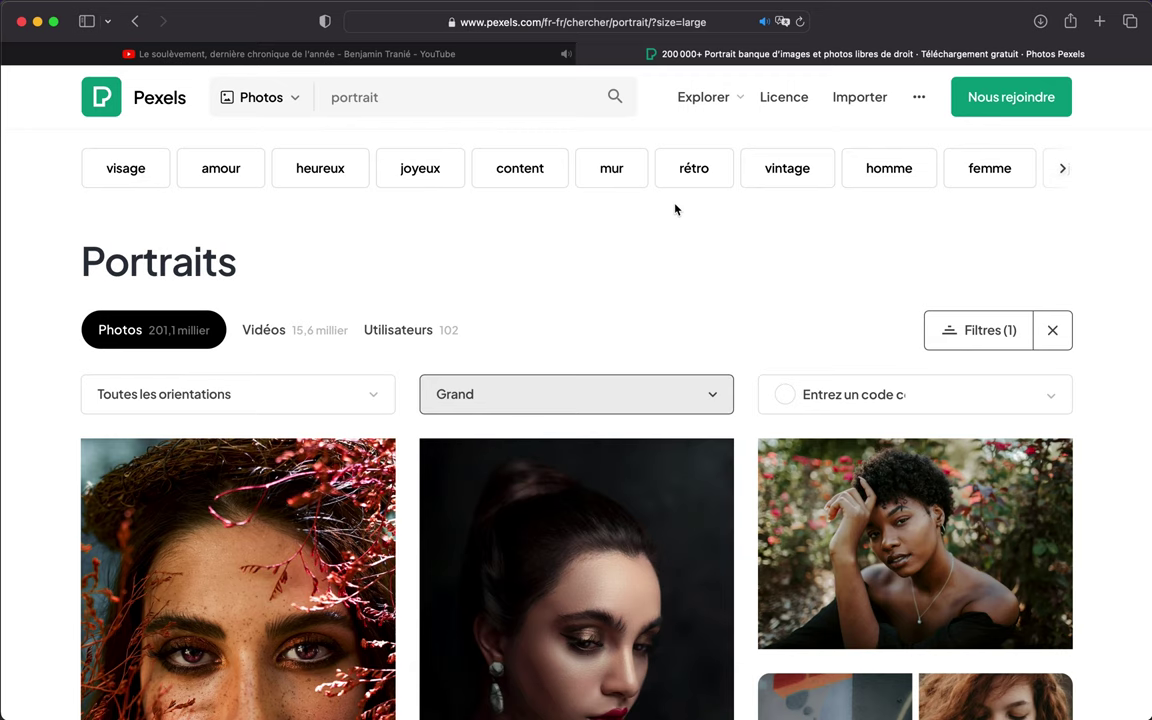
scroll(675, 208, down, 4)
scroll(675, 208, down, 5)
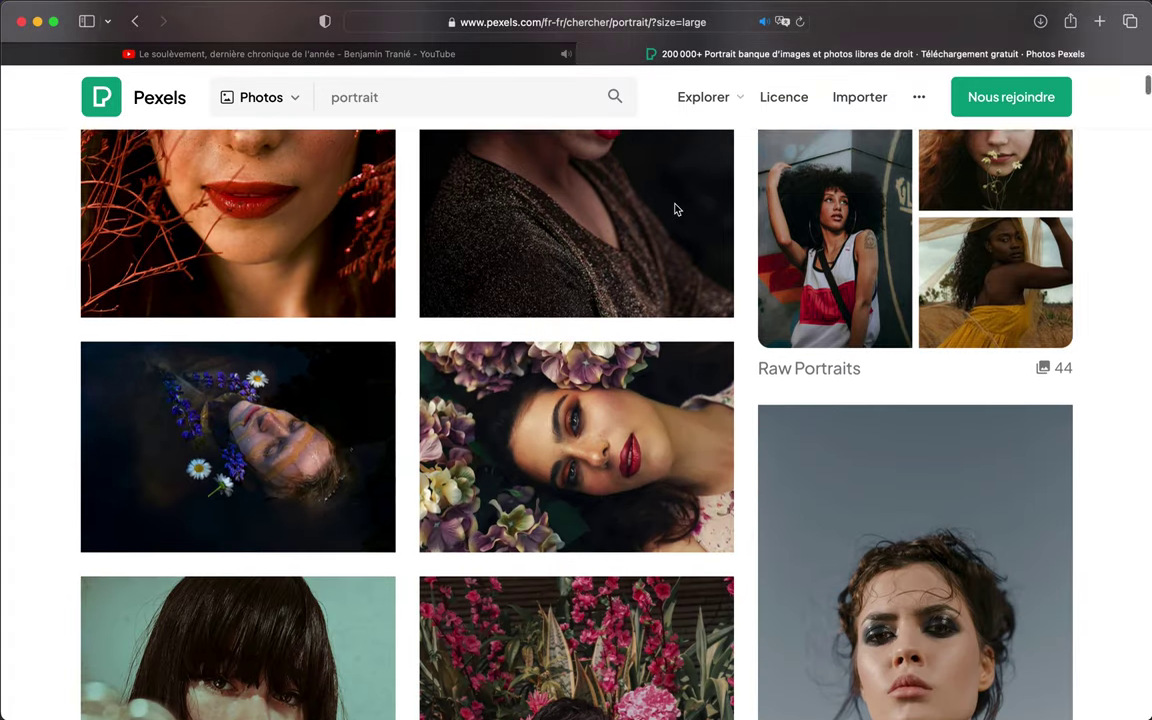
scroll(675, 208, down, 2)
scroll(676, 212, down, 1)
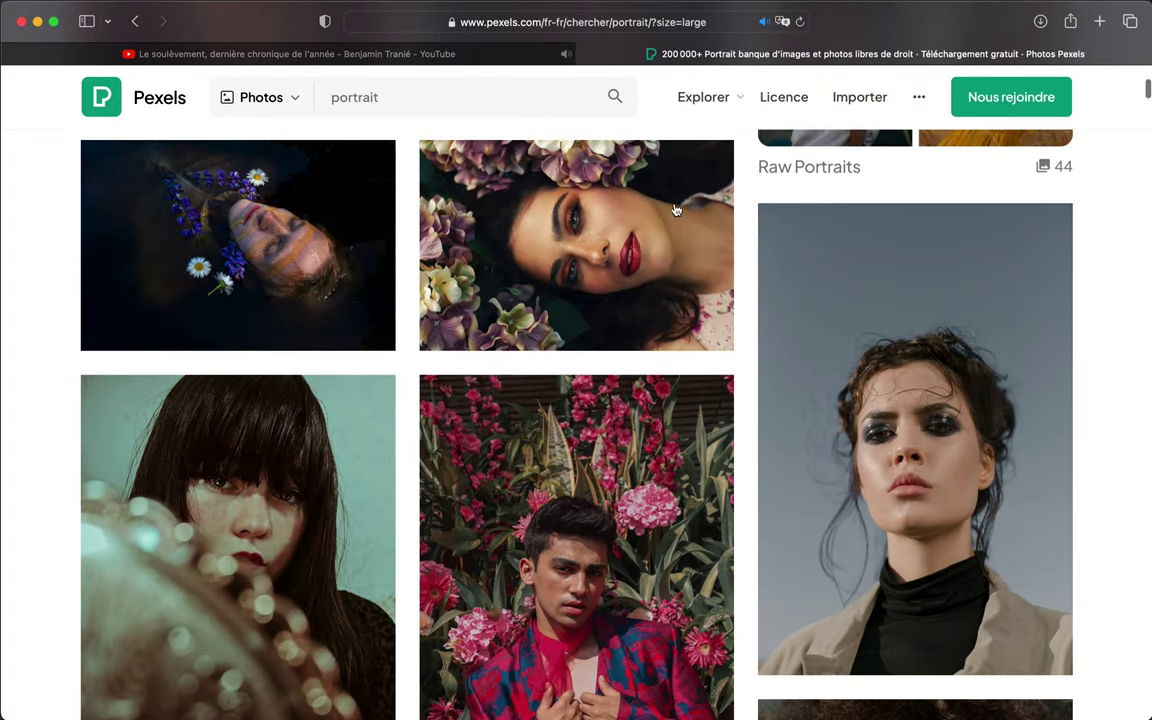
scroll(677, 220, down, 4)
scroll(679, 231, down, 3)
scroll(679, 231, down, 2)
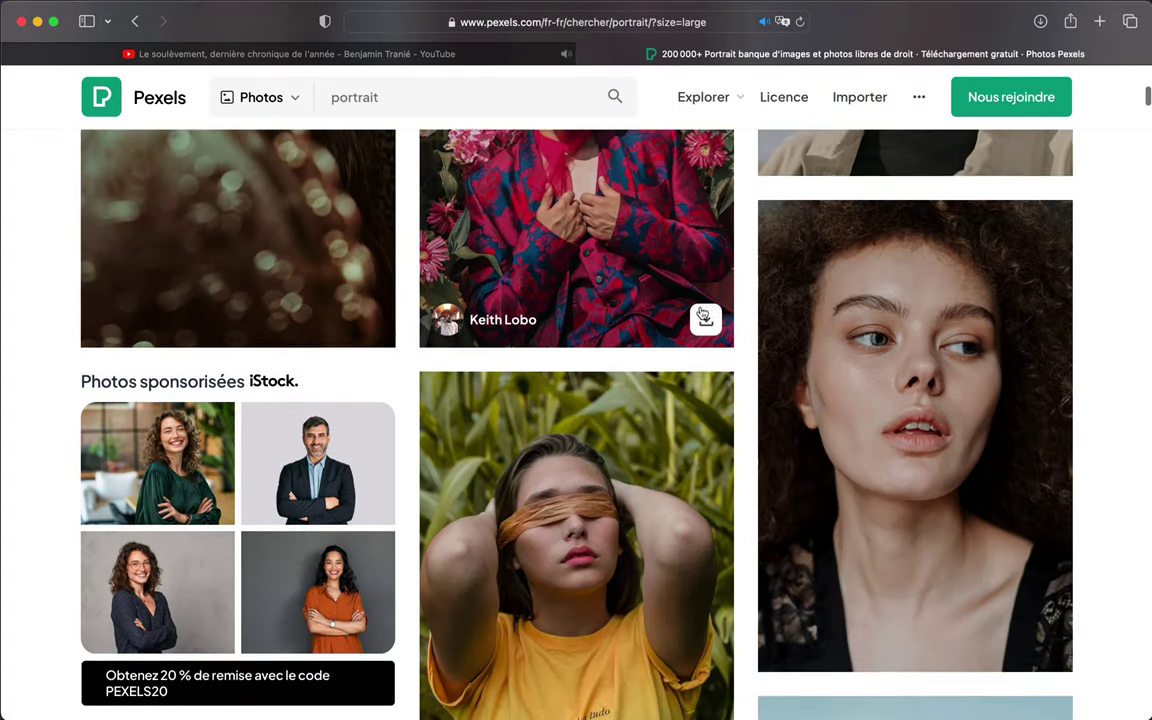
scroll(696, 300, down, 3)
scroll(700, 311, down, 4)
scroll(701, 313, down, 3)
scroll(701, 313, down, 2)
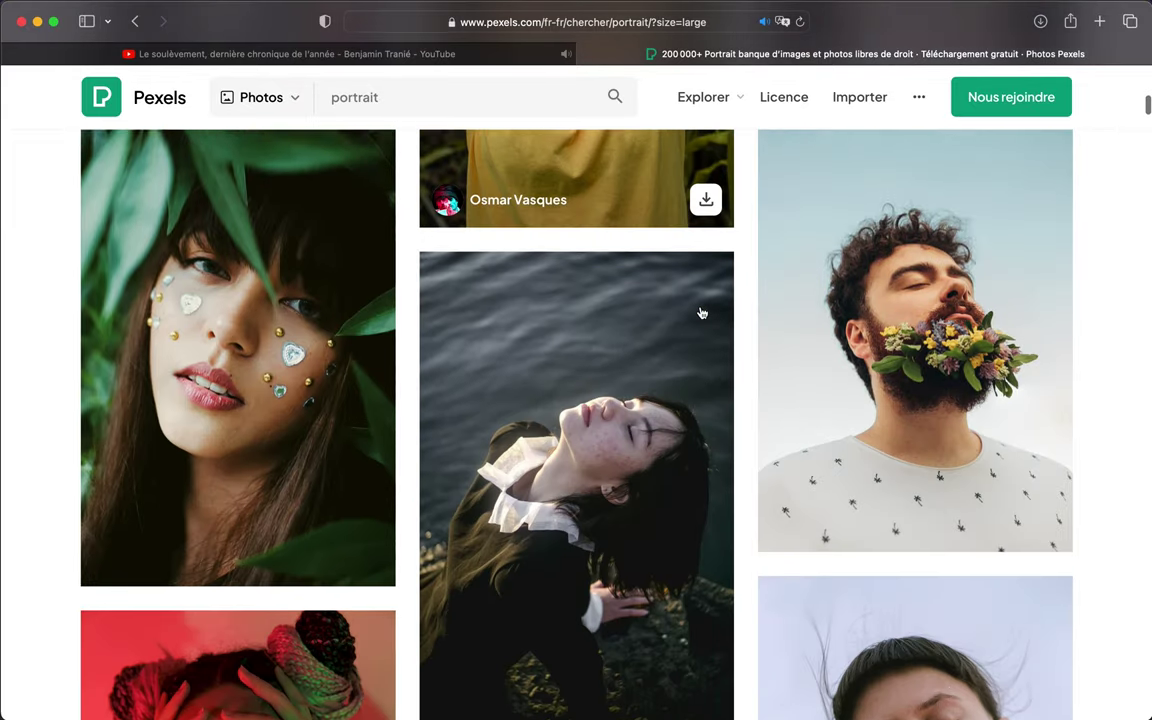
scroll(701, 313, down, 1)
scroll(701, 313, down, 4)
scroll(701, 313, down, 2)
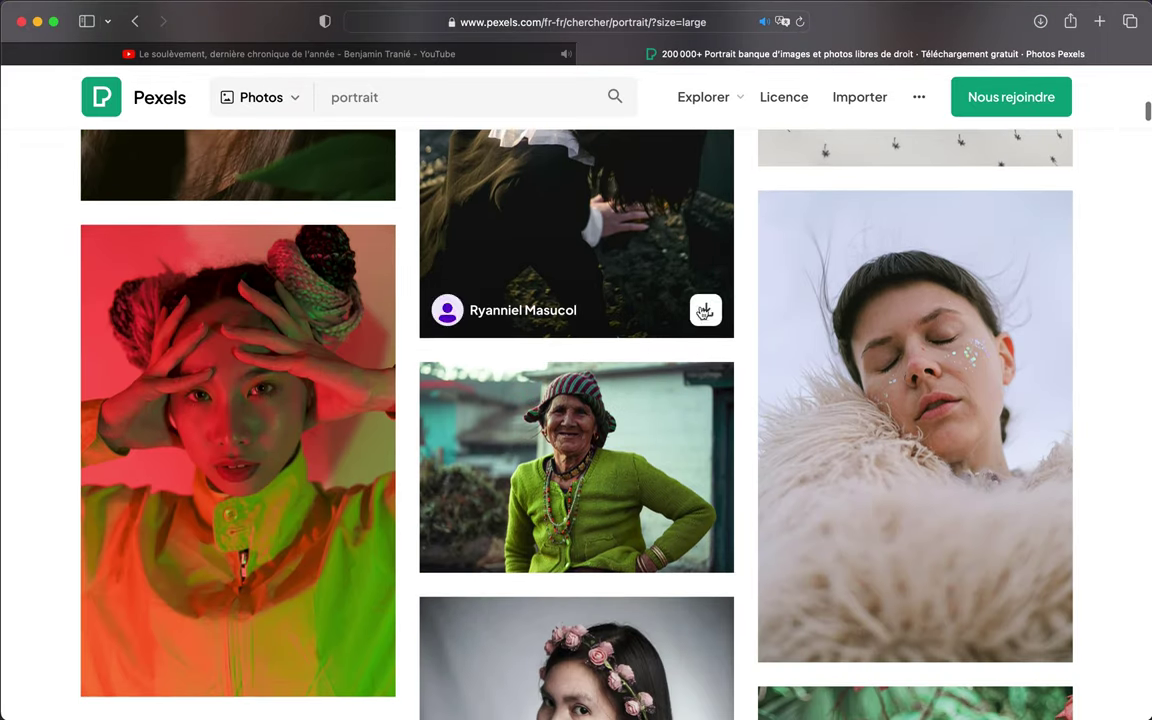
scroll(704, 312, down, 2)
scroll(703, 316, down, 2)
scroll(720, 460, down, 2)
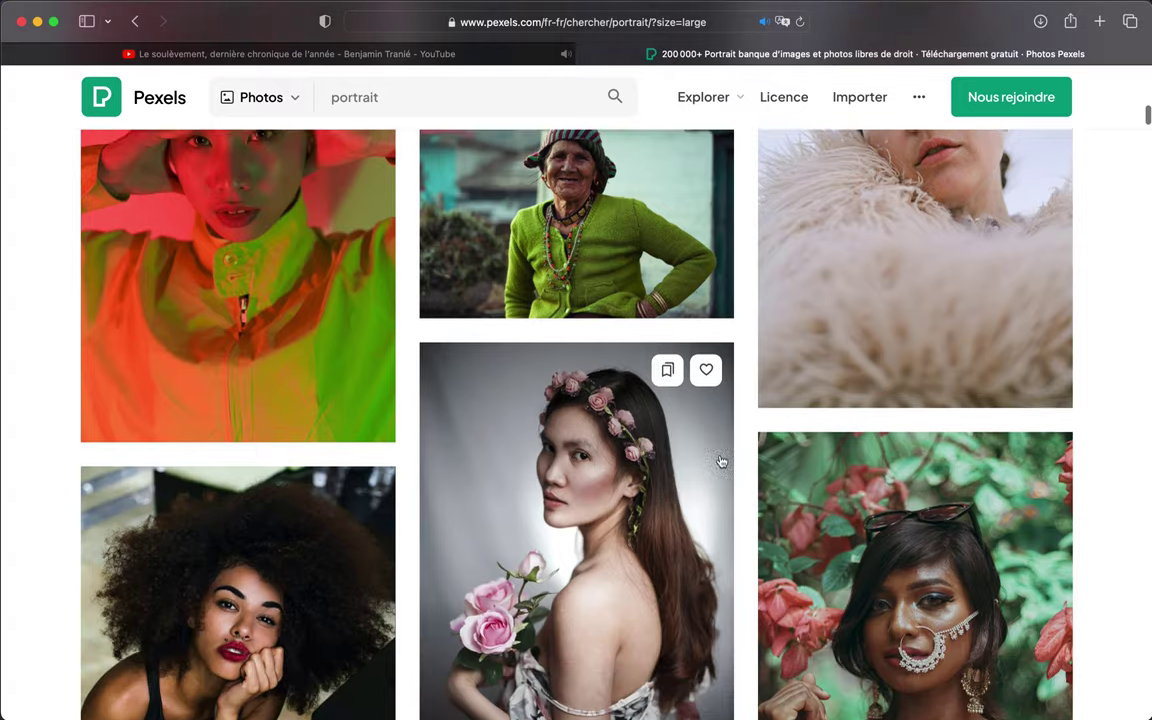
scroll(720, 460, down, 2)
scroll(748, 400, down, 5)
scroll(748, 400, down, 1)
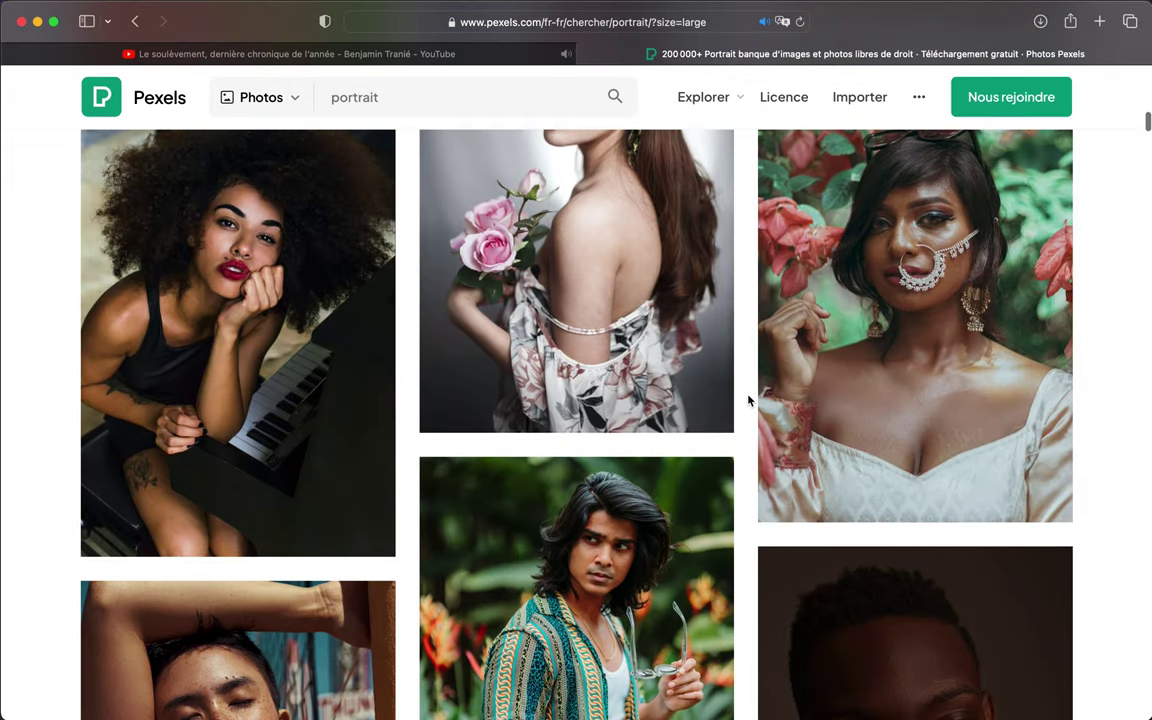
scroll(748, 400, down, 2)
scroll(748, 400, down, 3)
scroll(748, 400, down, 1)
scroll(748, 400, down, 3)
scroll(748, 400, down, 2)
scroll(748, 400, down, 1)
scroll(748, 400, down, 3)
scroll(748, 400, down, 1)
scroll(748, 400, down, 2)
scroll(748, 400, down, 2)
scroll(748, 400, down, 2)
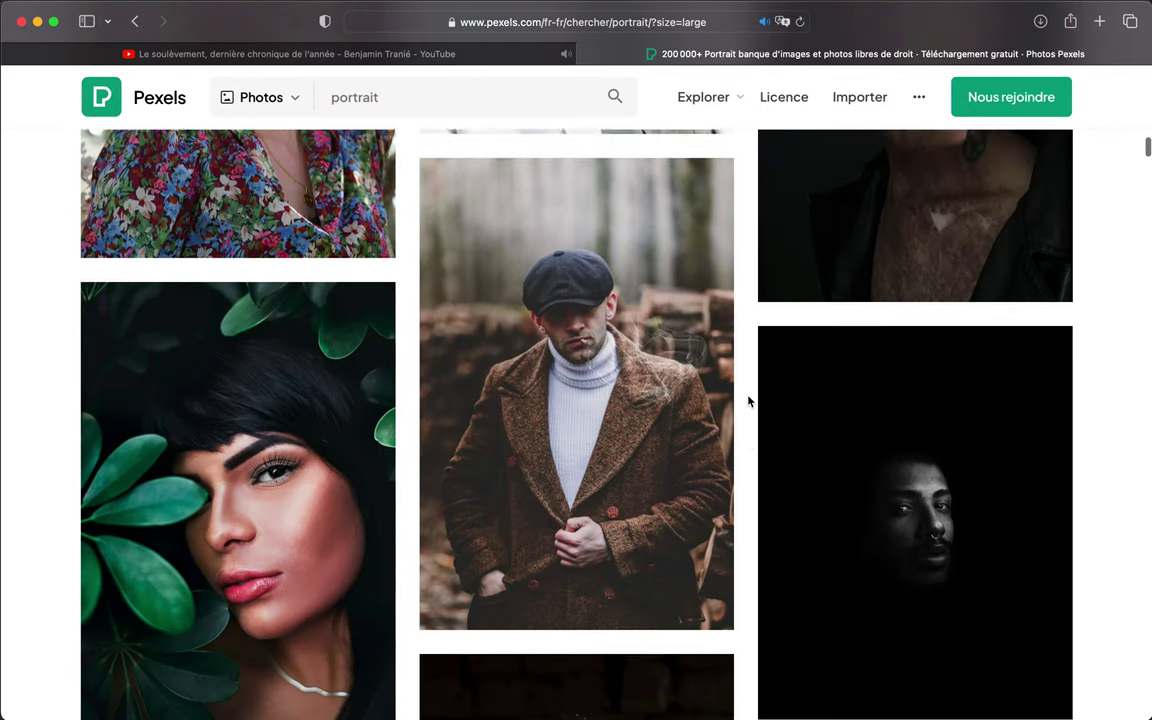
scroll(748, 400, down, 2)
scroll(748, 400, down, 2)
scroll(748, 400, down, 2)
scroll(748, 401, down, 1)
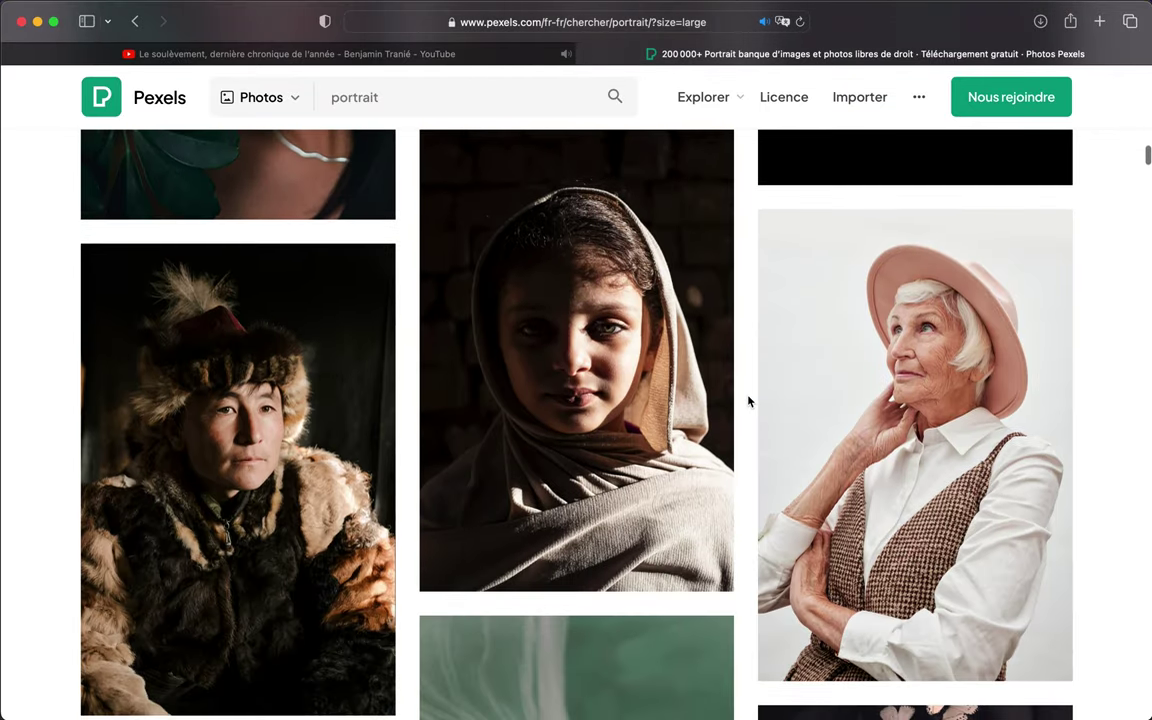
scroll(748, 401, down, 3)
scroll(748, 401, down, 1)
scroll(748, 401, down, 3)
scroll(748, 401, down, 1)
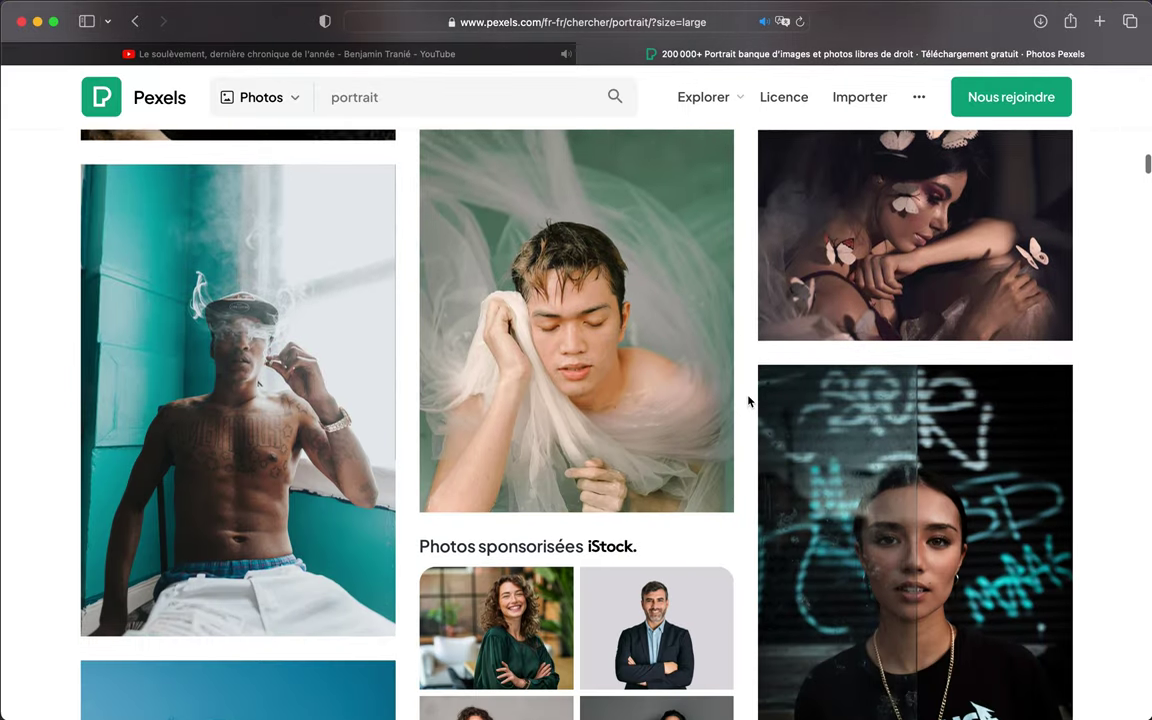
scroll(748, 401, down, 4)
scroll(748, 401, down, 2)
scroll(748, 401, down, 2)
scroll(748, 407, down, 4)
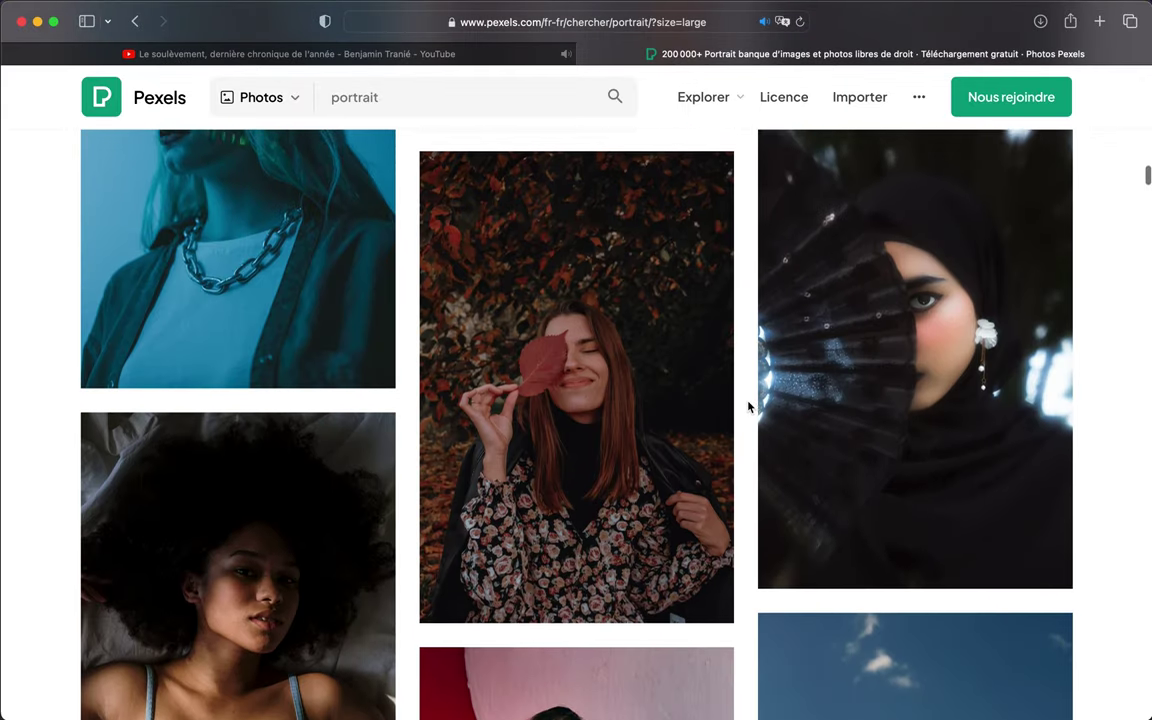
scroll(748, 407, down, 3)
scroll(748, 407, down, 1)
scroll(748, 407, down, 3)
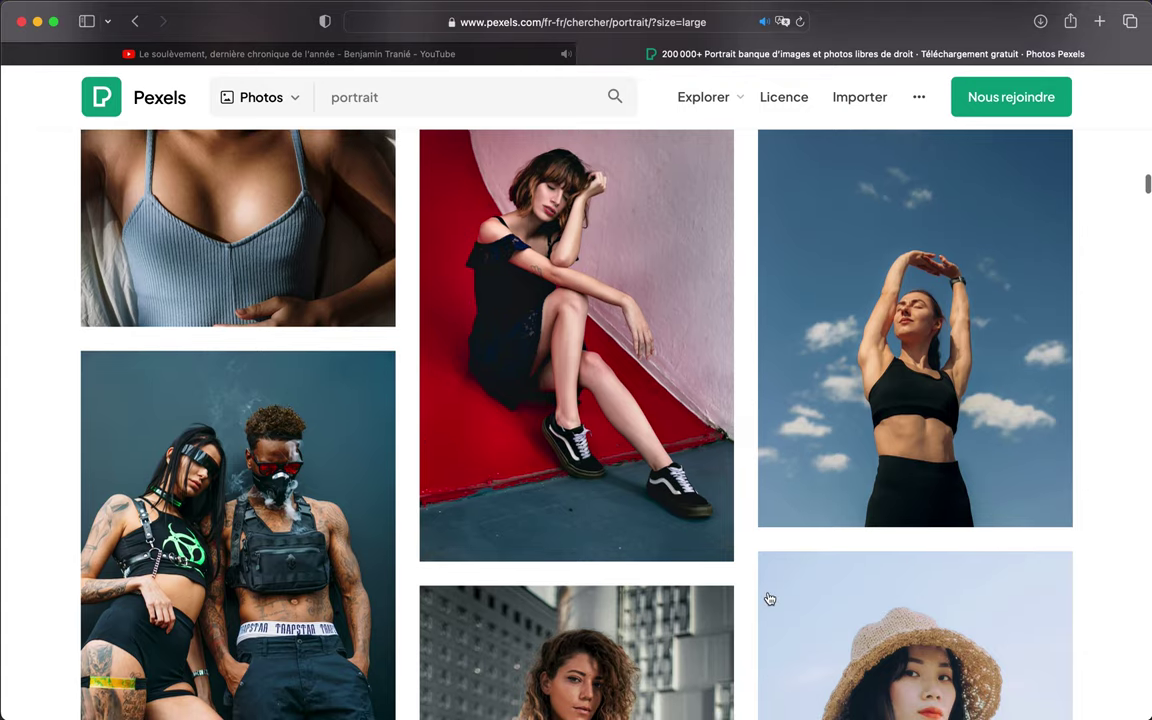
scroll(769, 590, down, 1)
scroll(769, 597, down, 4)
scroll(769, 598, down, 1)
scroll(769, 598, down, 3)
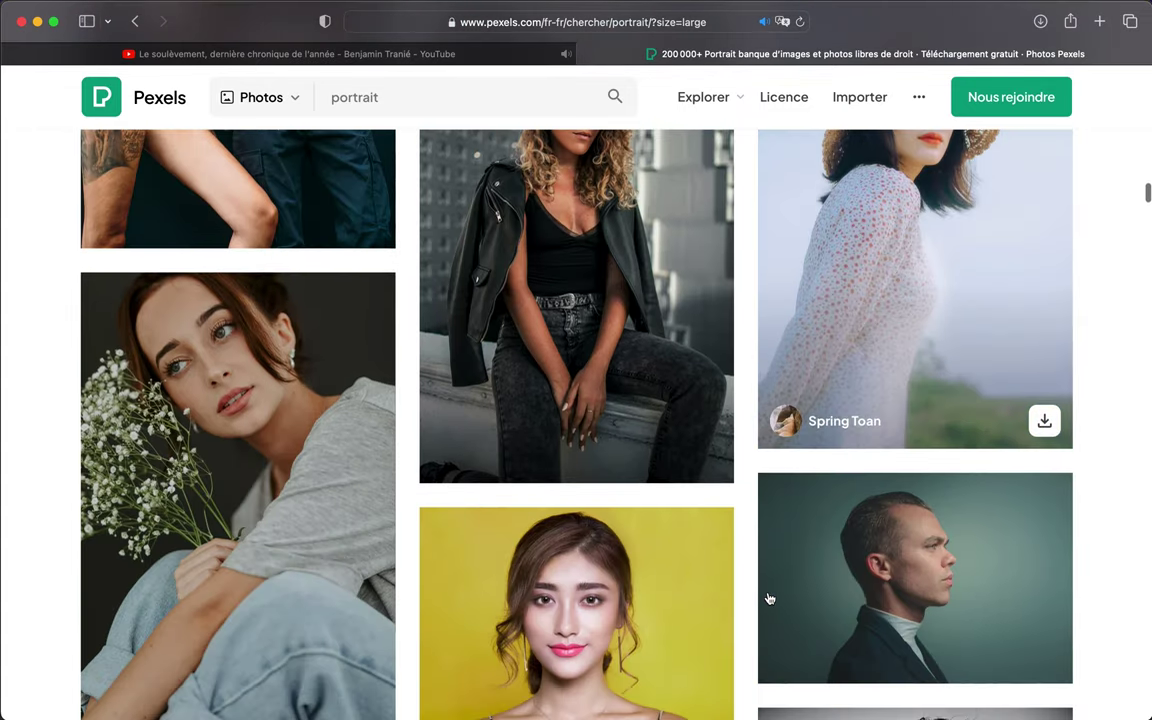
scroll(769, 598, down, 2)
scroll(769, 598, down, 2)
scroll(769, 598, down, 3)
scroll(769, 598, down, 2)
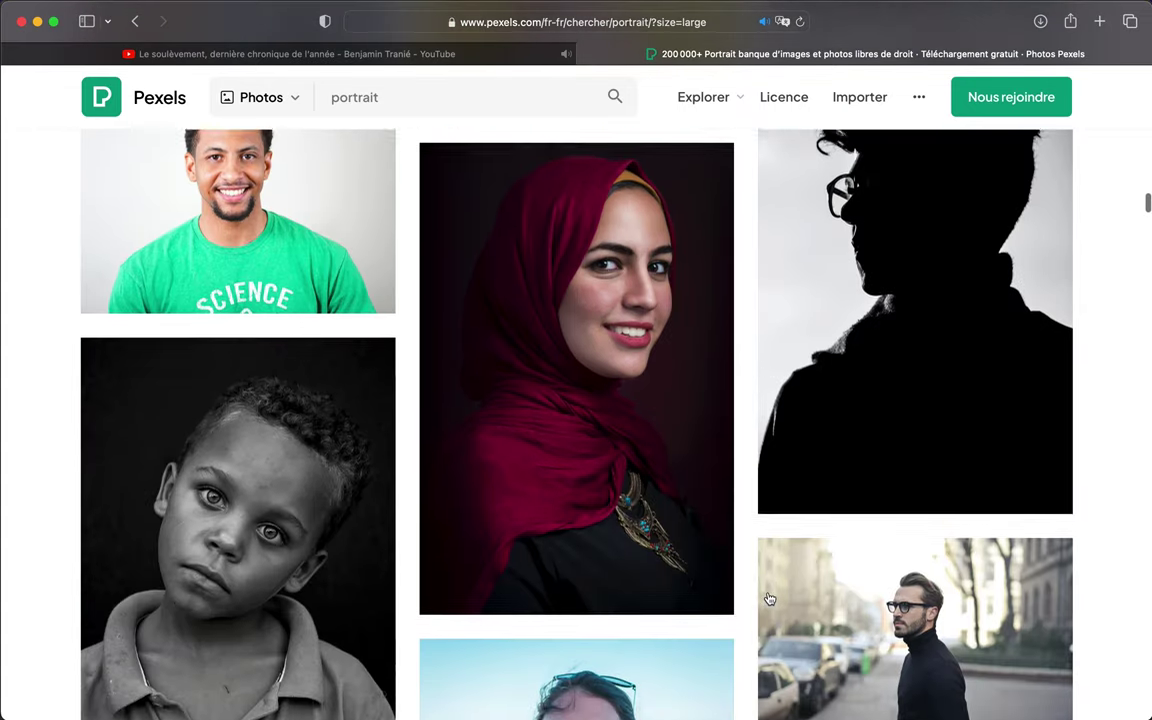
scroll(769, 598, down, 1)
scroll(769, 598, down, 3)
scroll(769, 598, down, 3)
scroll(769, 598, down, 1)
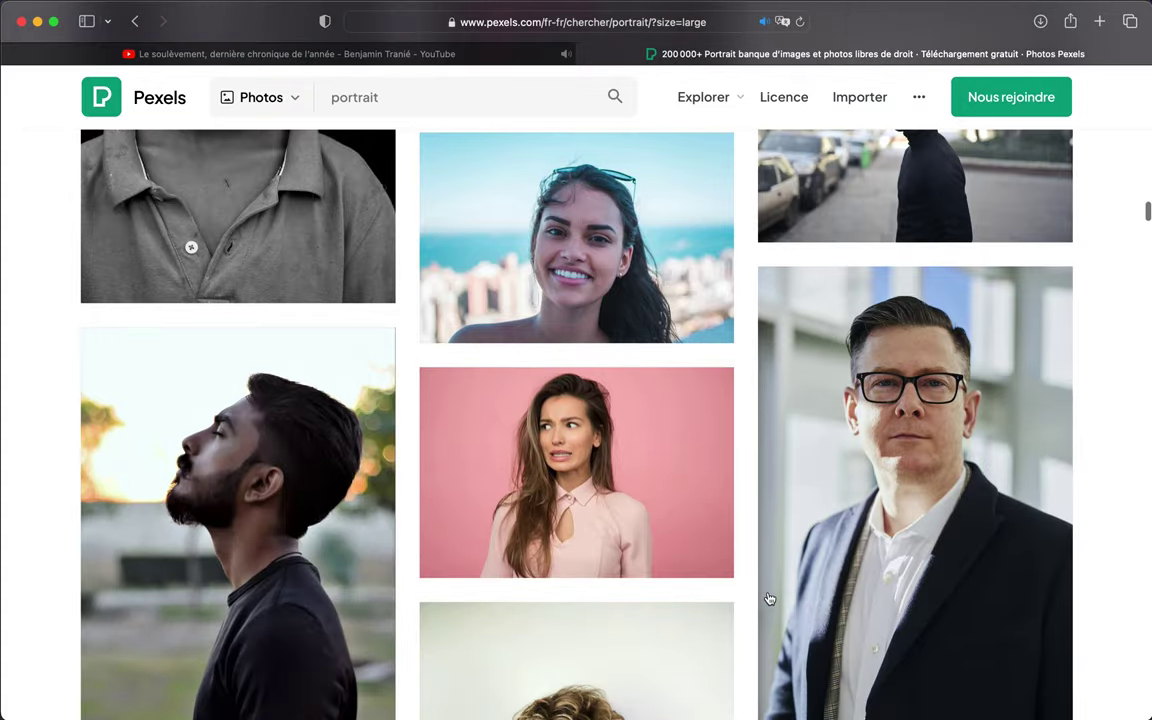
scroll(769, 598, down, 3)
scroll(769, 598, down, 2)
scroll(769, 598, down, 1)
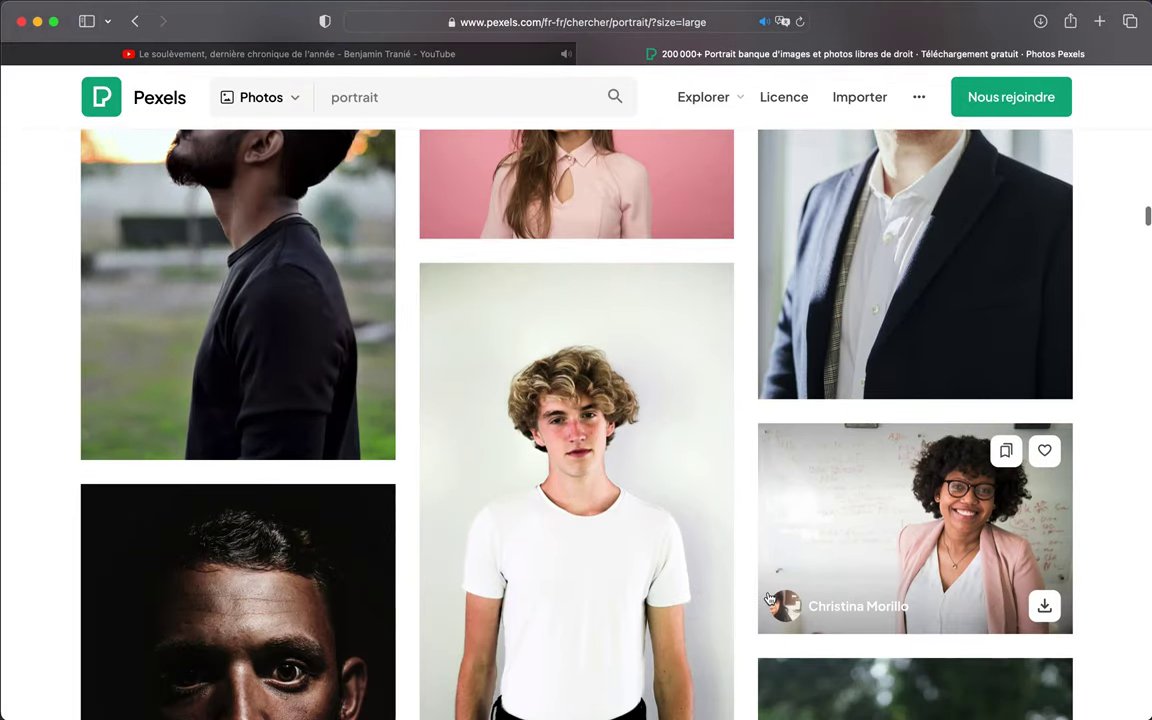
scroll(769, 598, down, 3)
scroll(769, 598, down, 1)
scroll(769, 598, down, 1)
scroll(769, 598, down, 1)
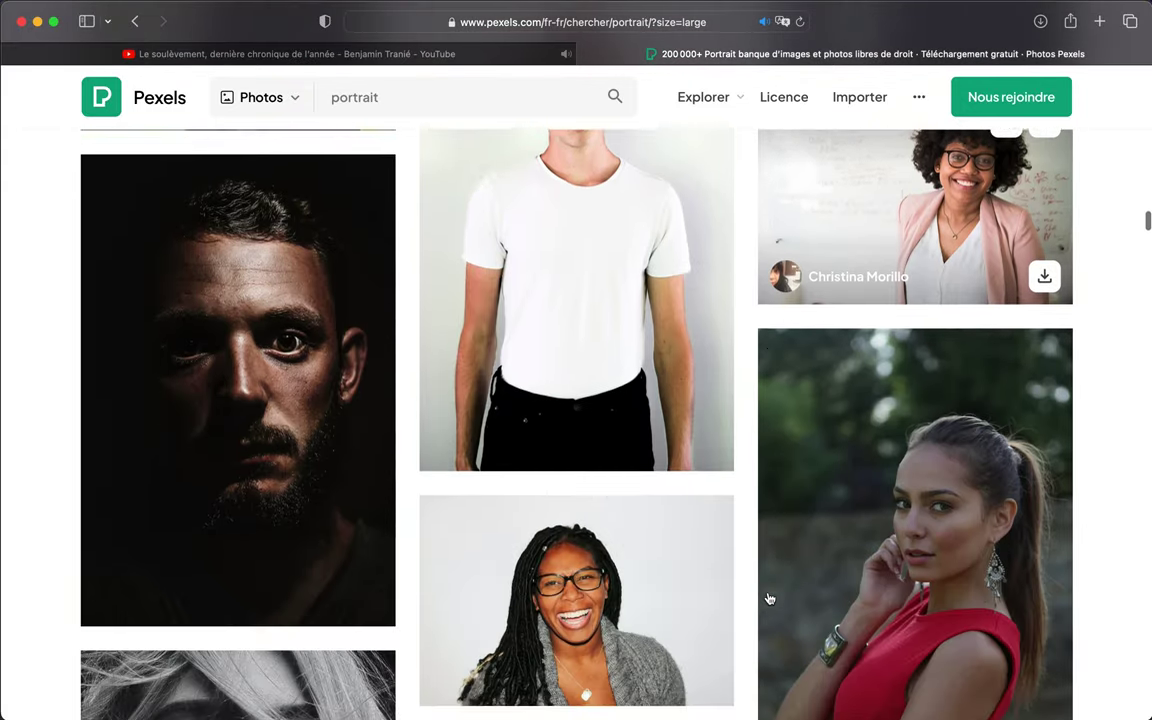
scroll(769, 598, down, 2)
scroll(769, 598, down, 1)
scroll(769, 598, down, 1)
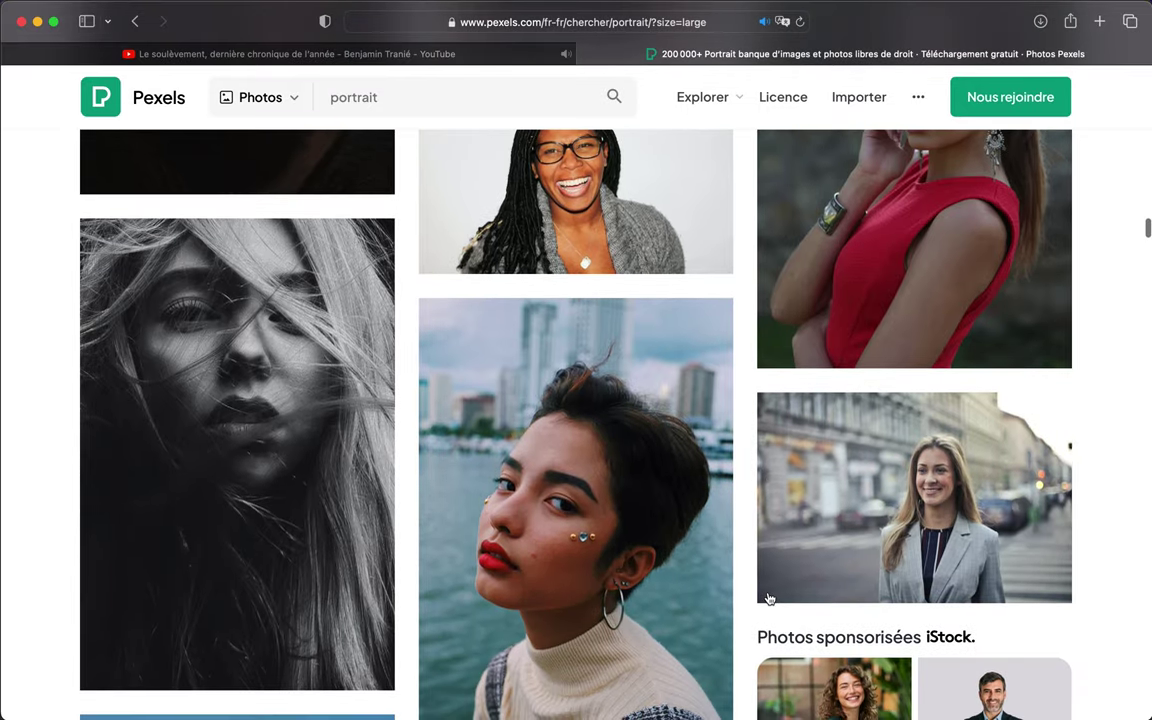
scroll(769, 598, down, 3)
scroll(769, 598, down, 1)
scroll(769, 598, down, 1)
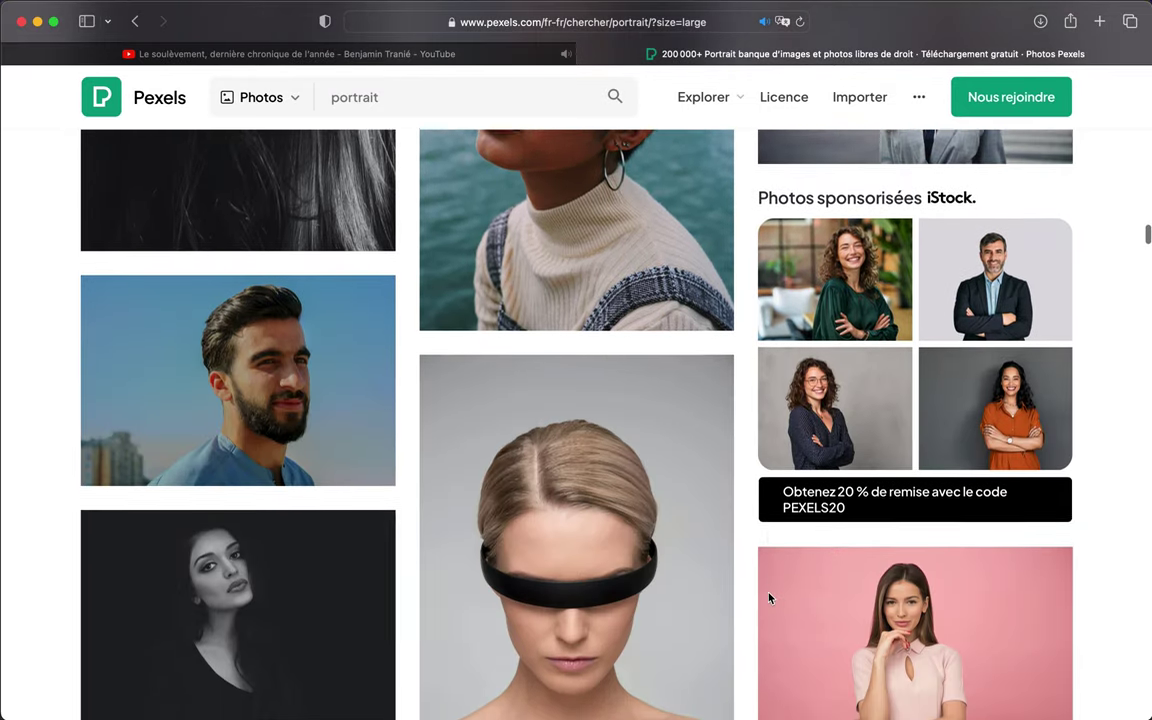
scroll(769, 598, down, 1)
scroll(769, 598, down, 2)
scroll(769, 598, down, 2)
scroll(769, 598, down, 1)
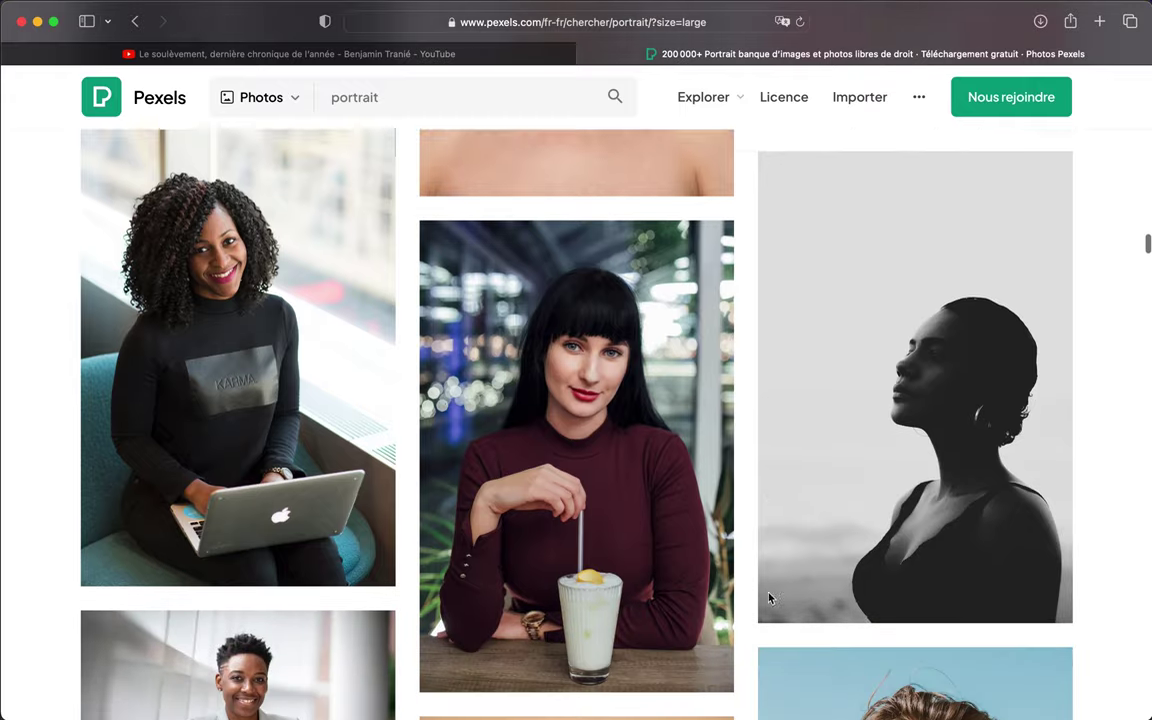
scroll(769, 598, down, 3)
scroll(769, 598, down, 2)
scroll(769, 598, down, 1)
scroll(769, 598, down, 2)
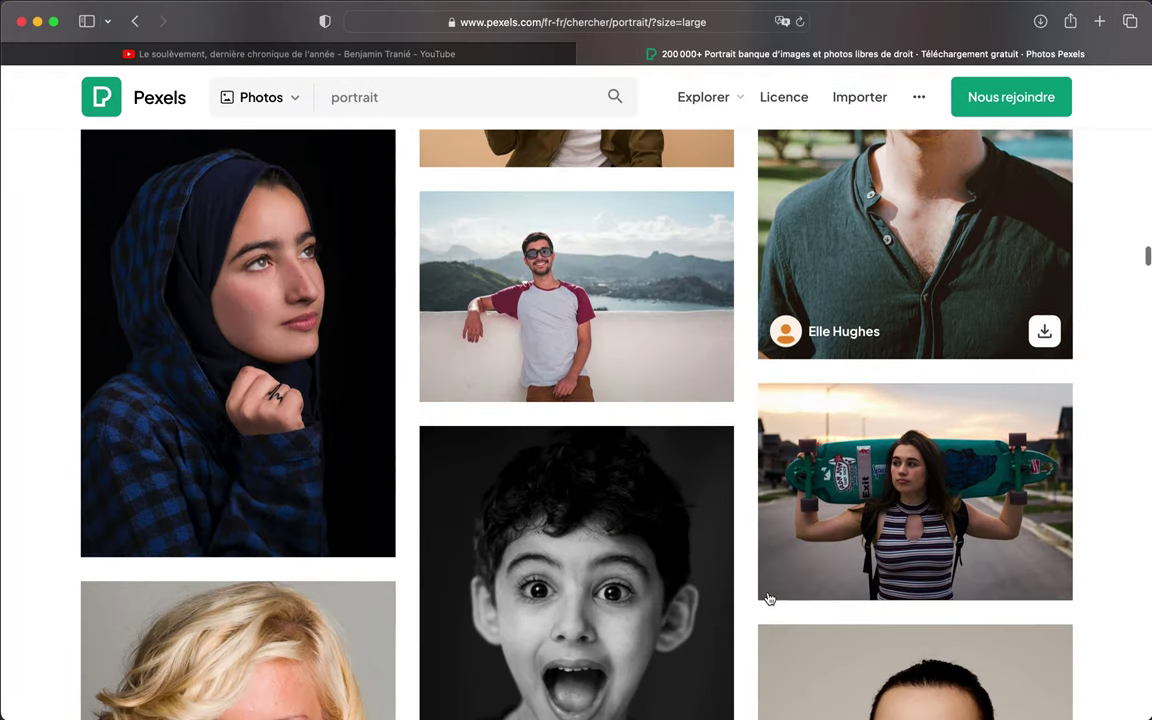
Scroll the Pexels 'portrait' results to the teal-haired woman holding purple flowers.
scroll(769, 598, down, 1)
scroll(769, 598, down, 3)
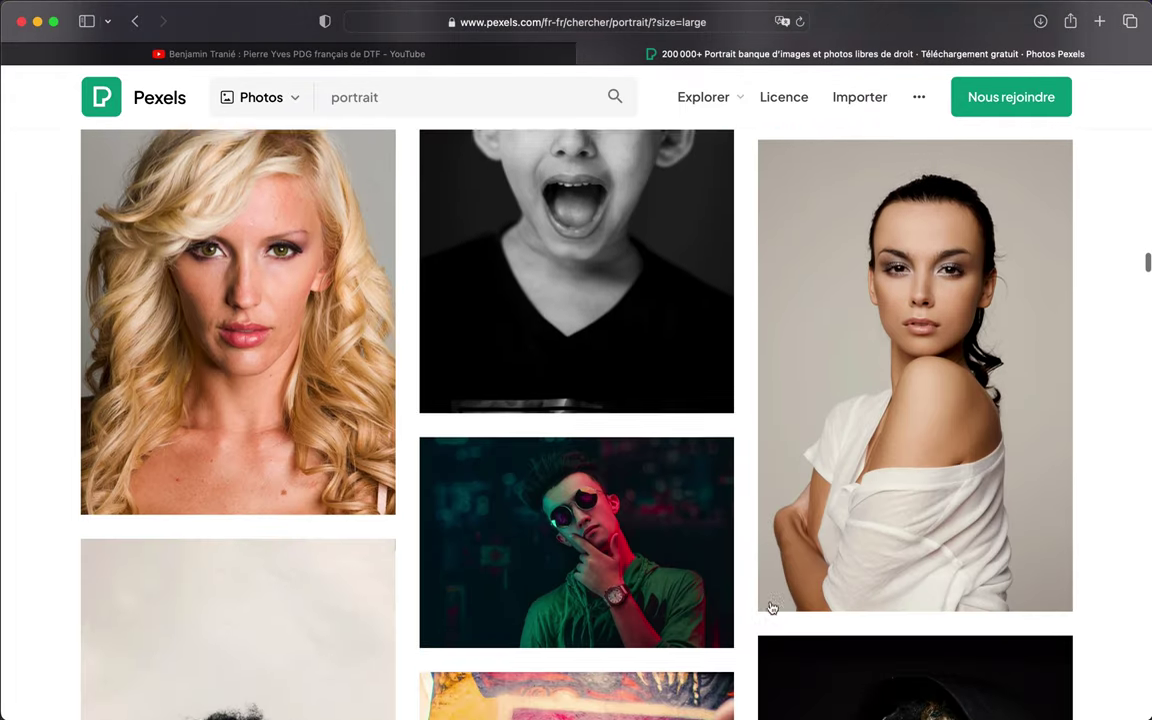
scroll(771, 605, down, 3)
scroll(771, 607, down, 2)
scroll(771, 638, down, 1)
scroll(777, 663, down, 3)
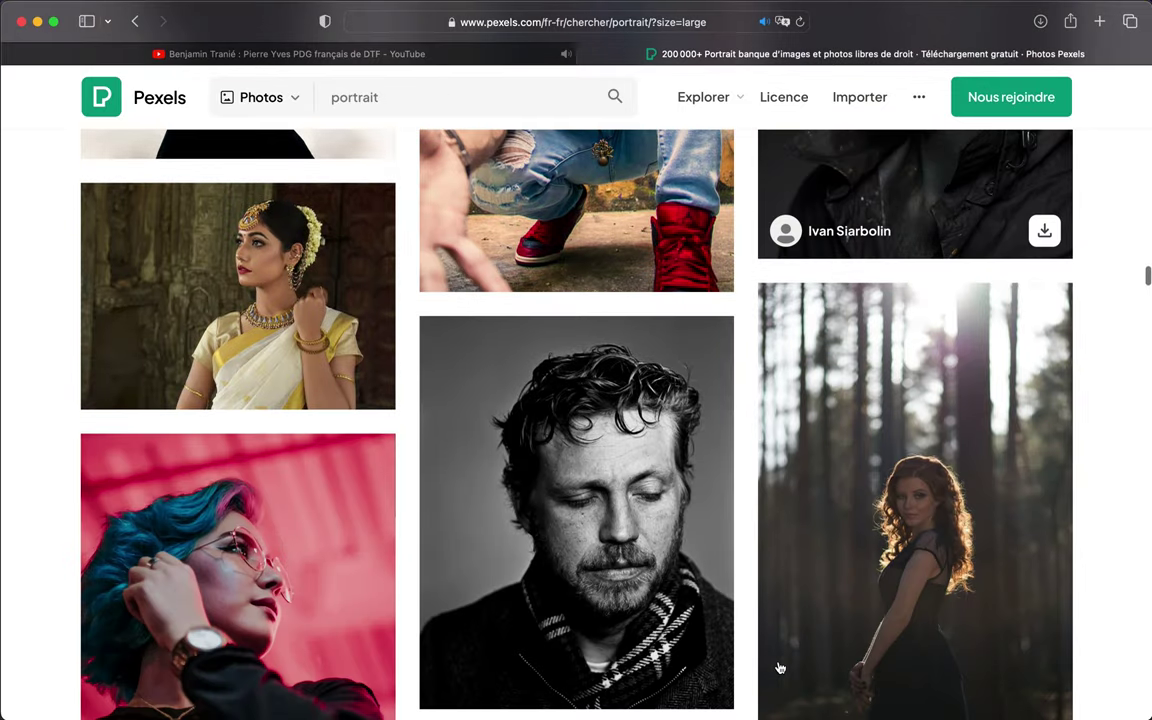
scroll(780, 670, down, 1)
scroll(770, 630, down, 1)
scroll(760, 590, down, 1)
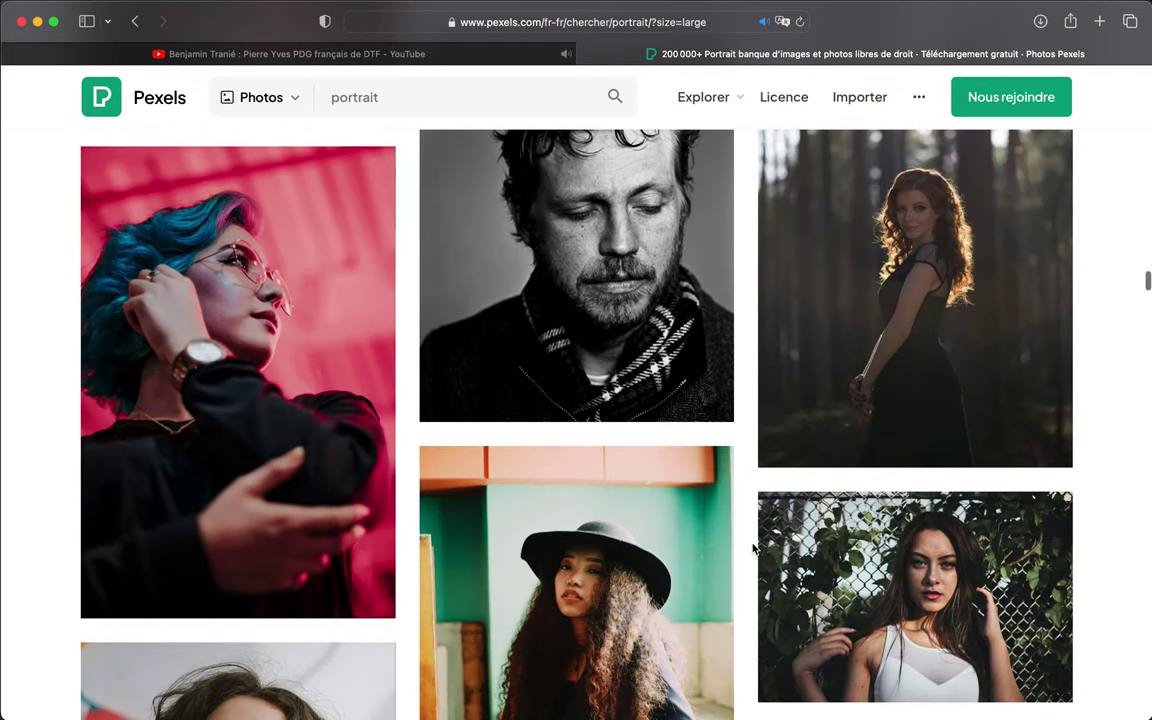
scroll(753, 548, down, 2)
scroll(753, 548, down, 1)
scroll(753, 548, down, 2)
scroll(753, 548, down, 2)
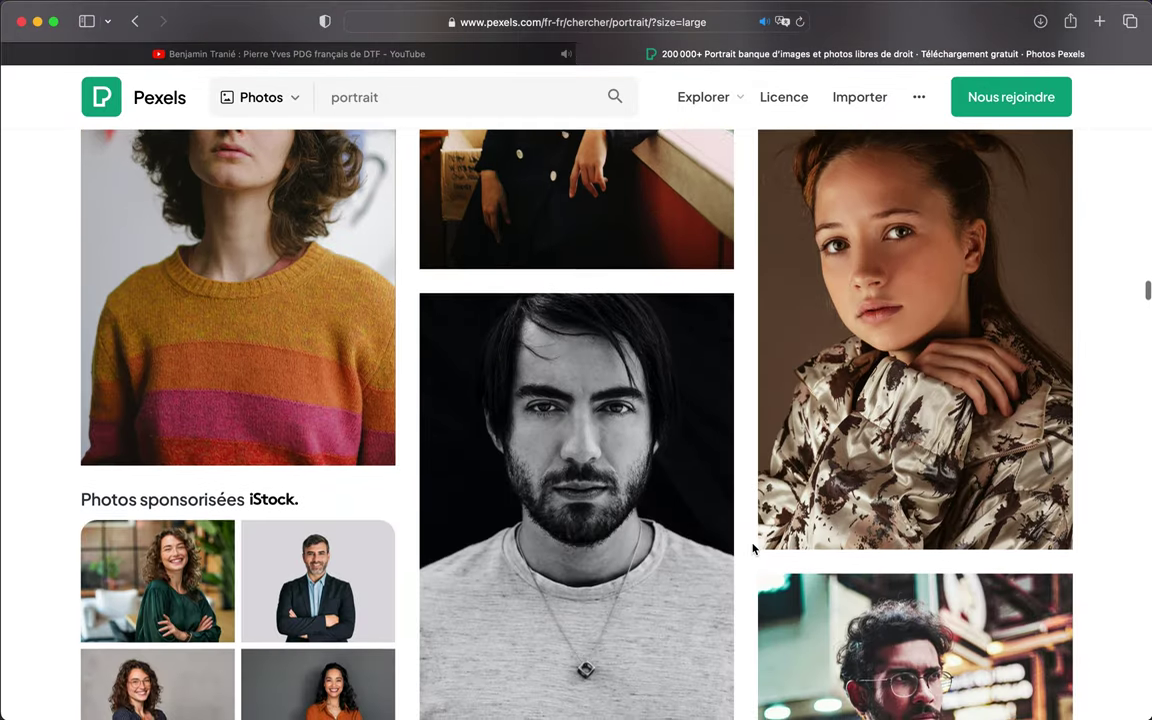
scroll(753, 548, down, 3)
scroll(753, 548, down, 1)
scroll(753, 548, down, 2)
scroll(753, 548, down, 2)
scroll(753, 548, down, 2)
scroll(753, 548, down, 2)
scroll(753, 548, down, 2)
scroll(753, 548, down, 2)
scroll(753, 548, down, 2)
scroll(753, 548, down, 1)
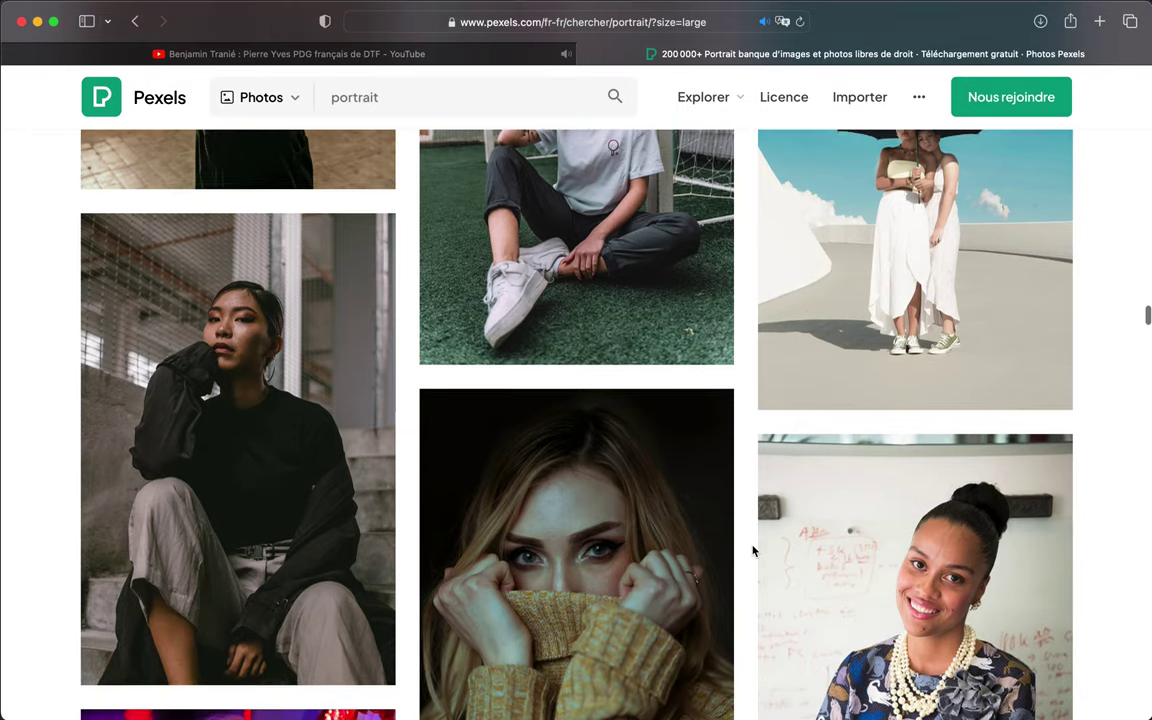
scroll(753, 548, down, 2)
scroll(753, 550, down, 2)
scroll(753, 550, down, 2)
scroll(753, 558, down, 2)
scroll(757, 568, down, 2)
scroll(760, 590, down, 3)
scroll(762, 595, down, 1)
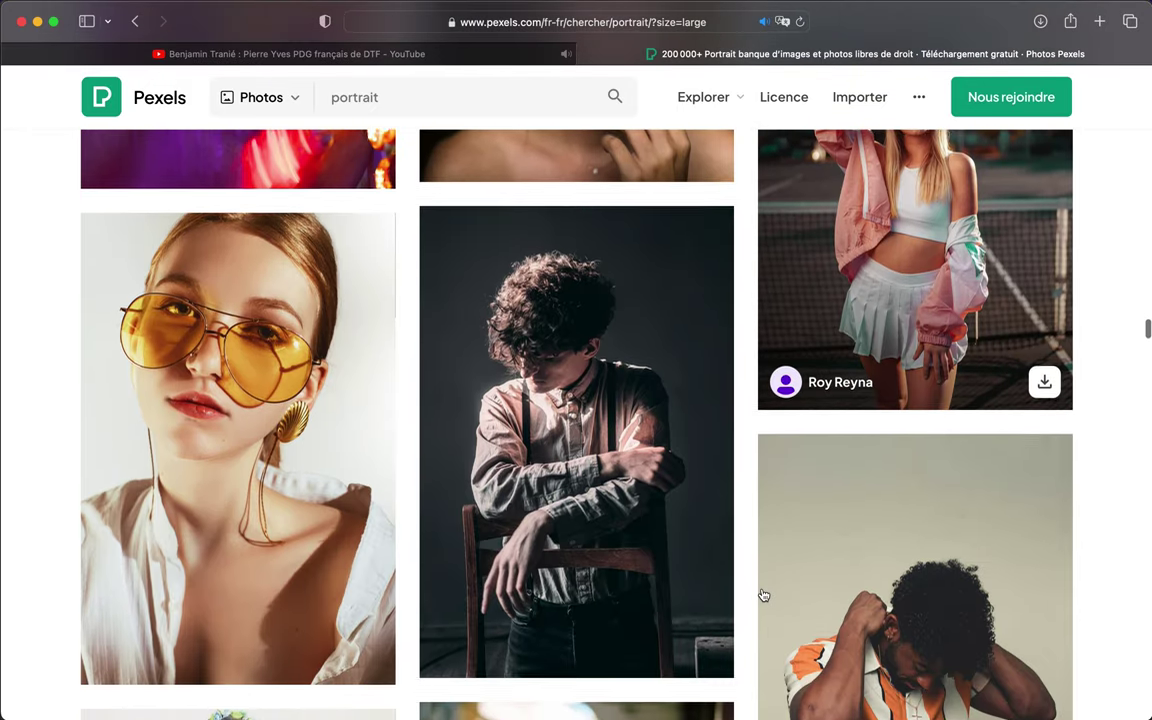
scroll(762, 595, down, 2)
scroll(763, 595, down, 1)
scroll(763, 595, down, 4)
scroll(763, 595, down, 3)
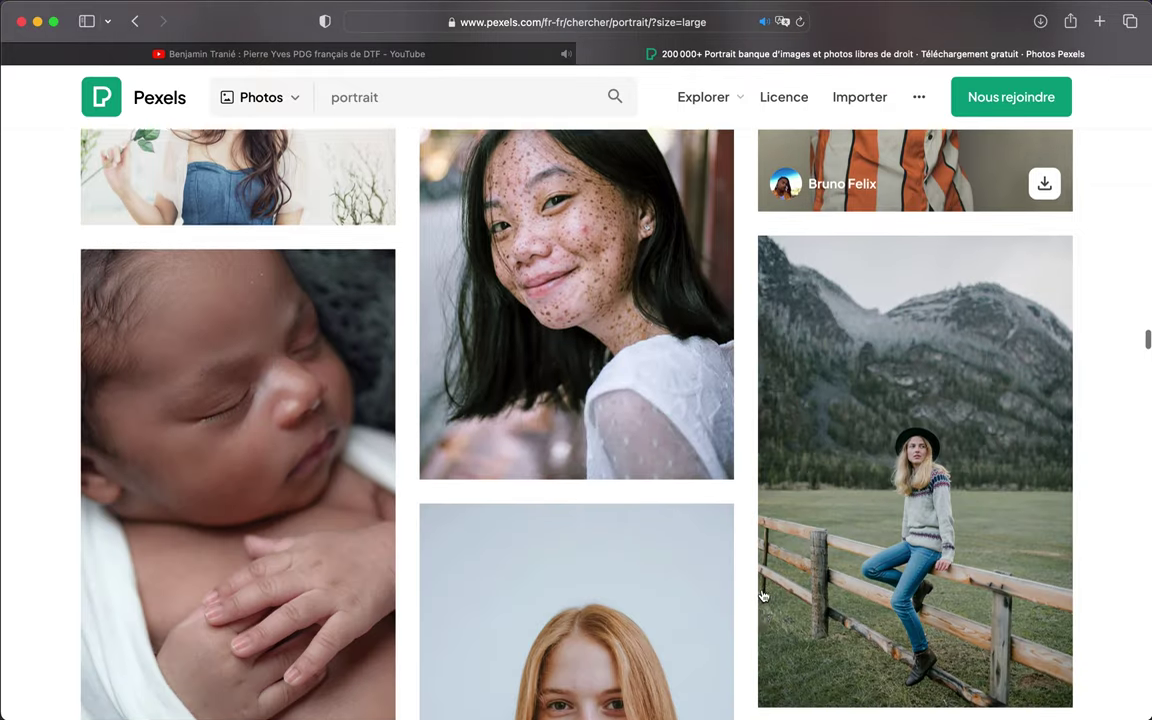
scroll(763, 595, down, 2)
scroll(763, 595, down, 5)
scroll(762, 594, down, 4)
scroll(757, 517, down, 1)
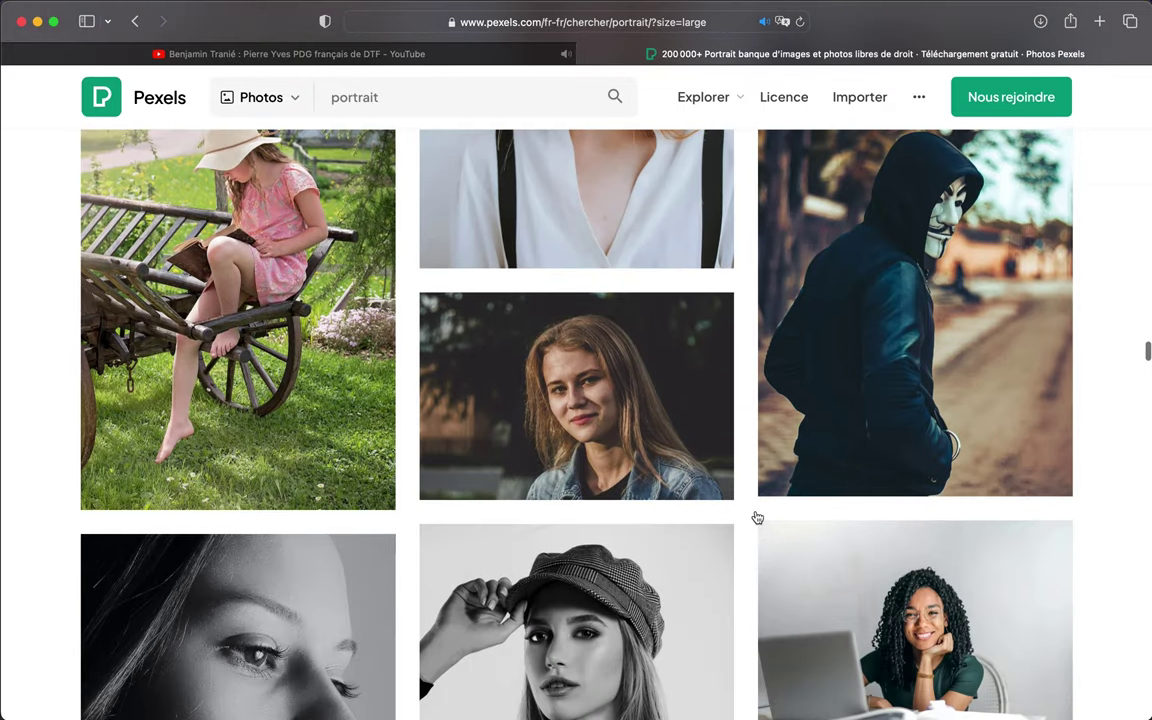
scroll(757, 517, down, 3)
scroll(757, 517, down, 1)
scroll(757, 517, down, 1)
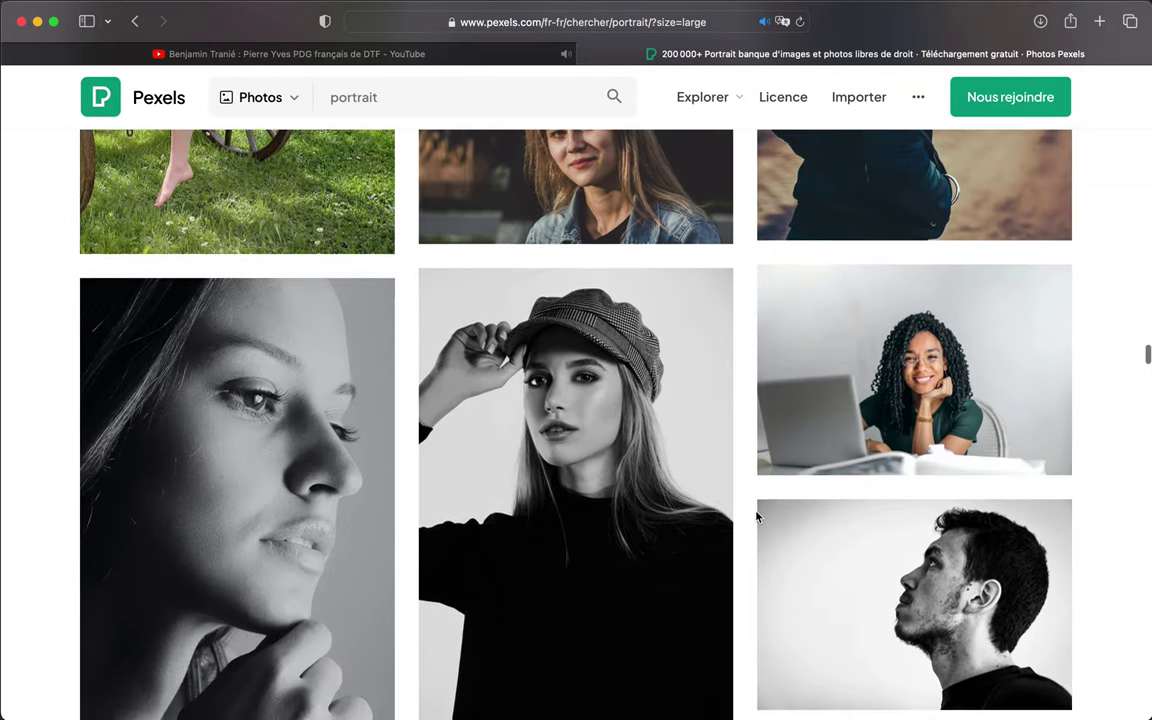
scroll(757, 517, down, 2)
scroll(757, 517, down, 3)
scroll(757, 517, down, 2)
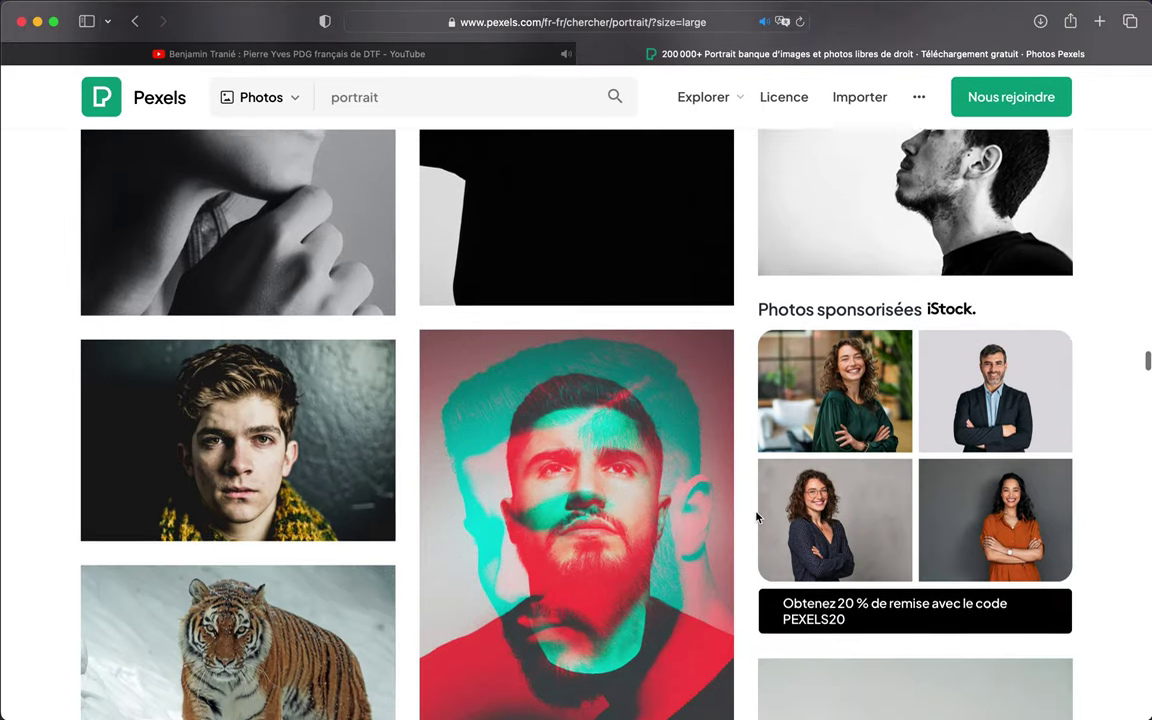
scroll(757, 517, down, 2)
scroll(757, 517, down, 4)
scroll(757, 517, down, 4)
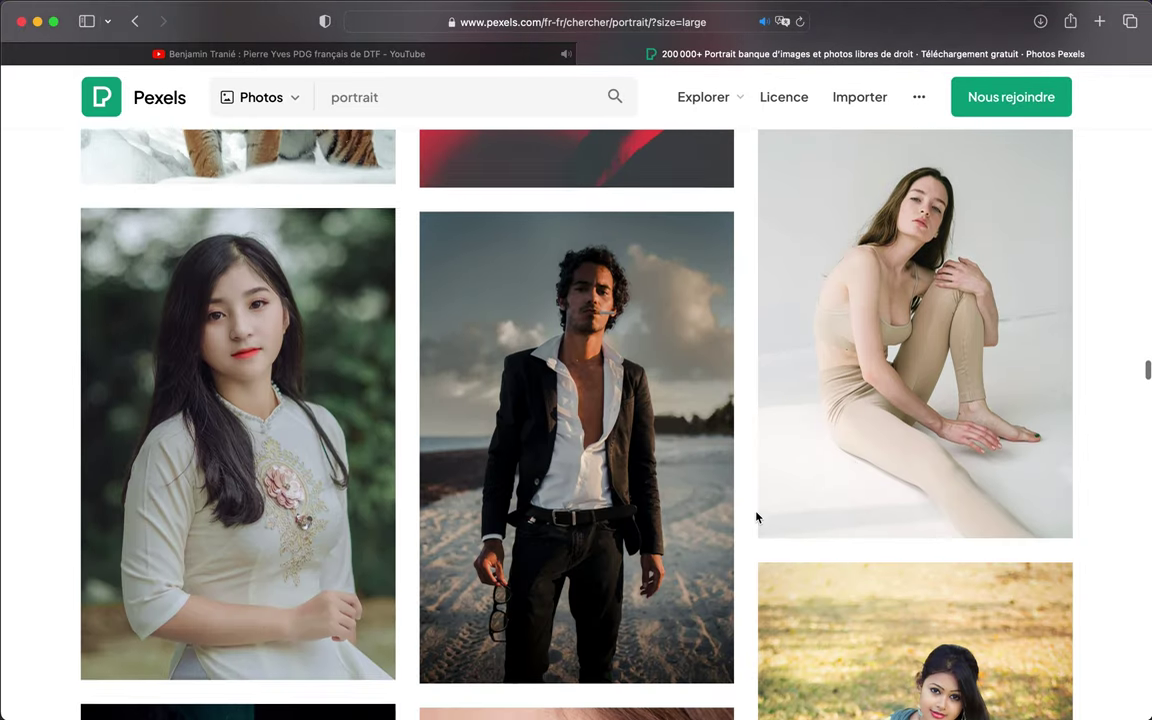
scroll(743, 532, down, 3)
scroll(743, 532, down, 2)
scroll(743, 532, down, 2)
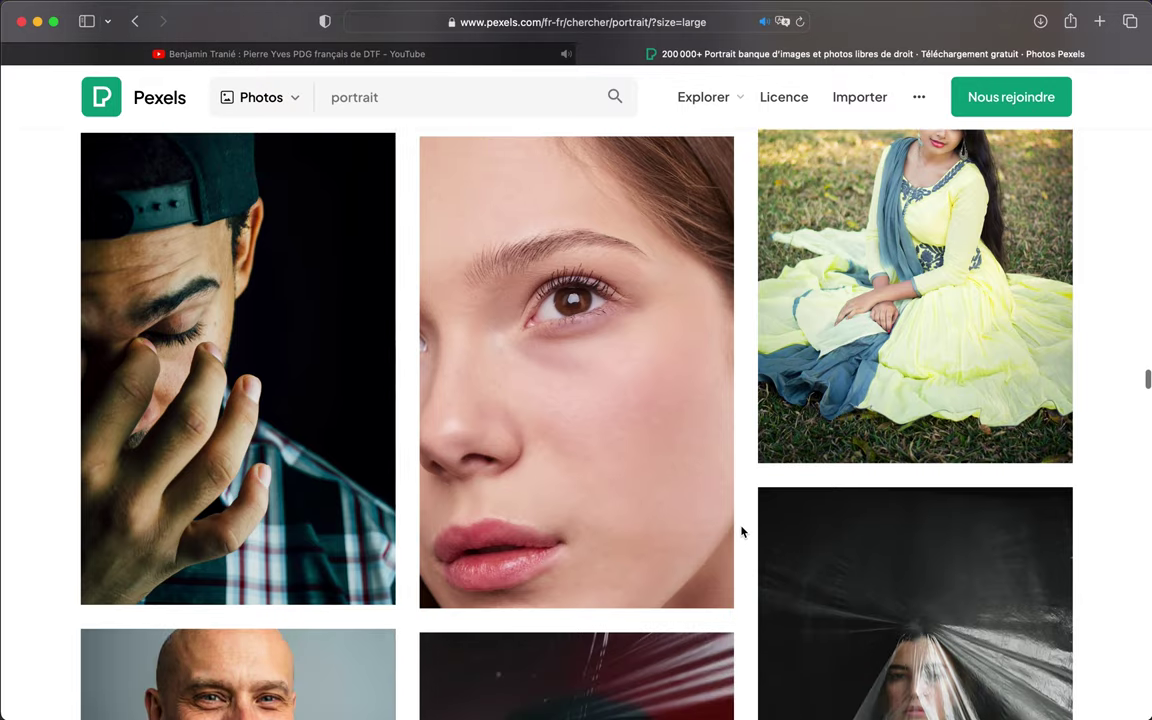
scroll(743, 532, down, 3)
scroll(743, 532, down, 3)
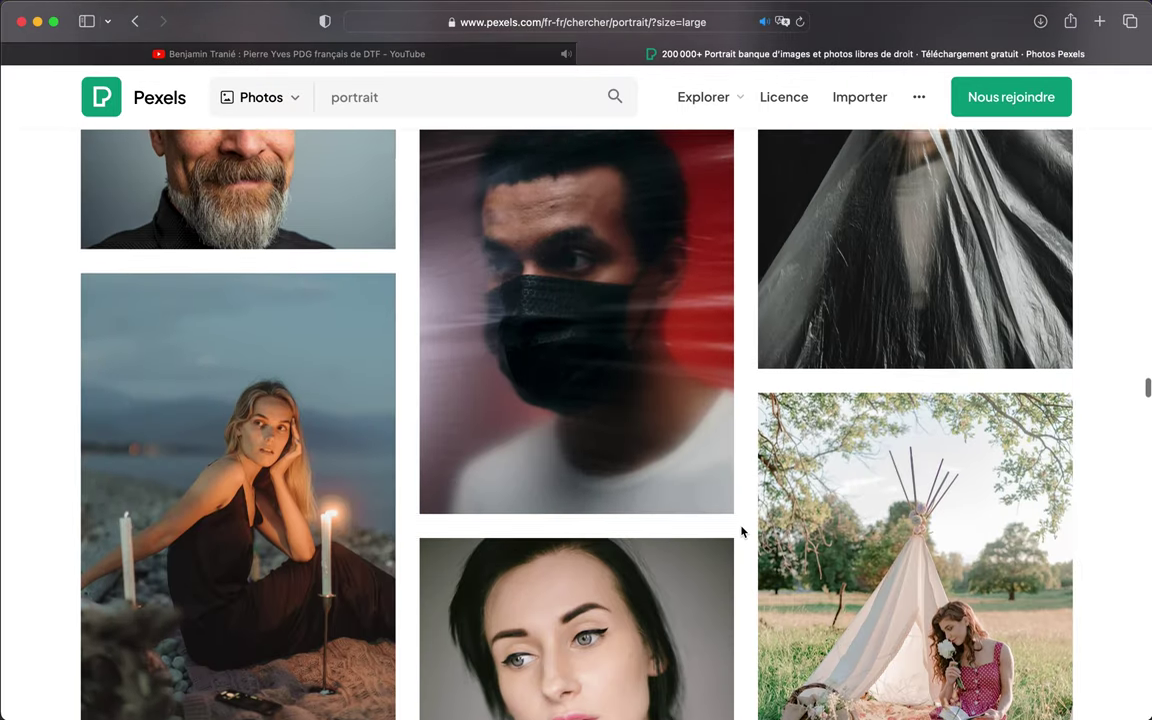
scroll(743, 535, down, 2)
scroll(743, 536, down, 2)
scroll(743, 536, down, 1)
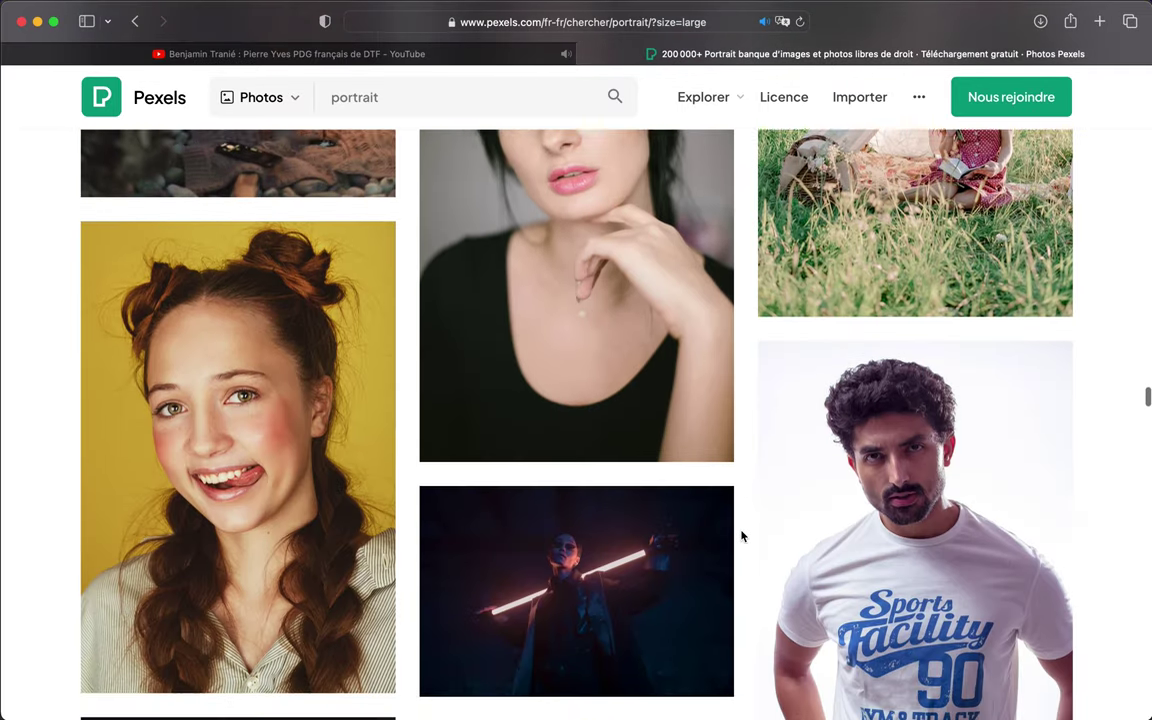
scroll(743, 536, down, 1)
scroll(743, 537, down, 2)
scroll(743, 540, down, 1)
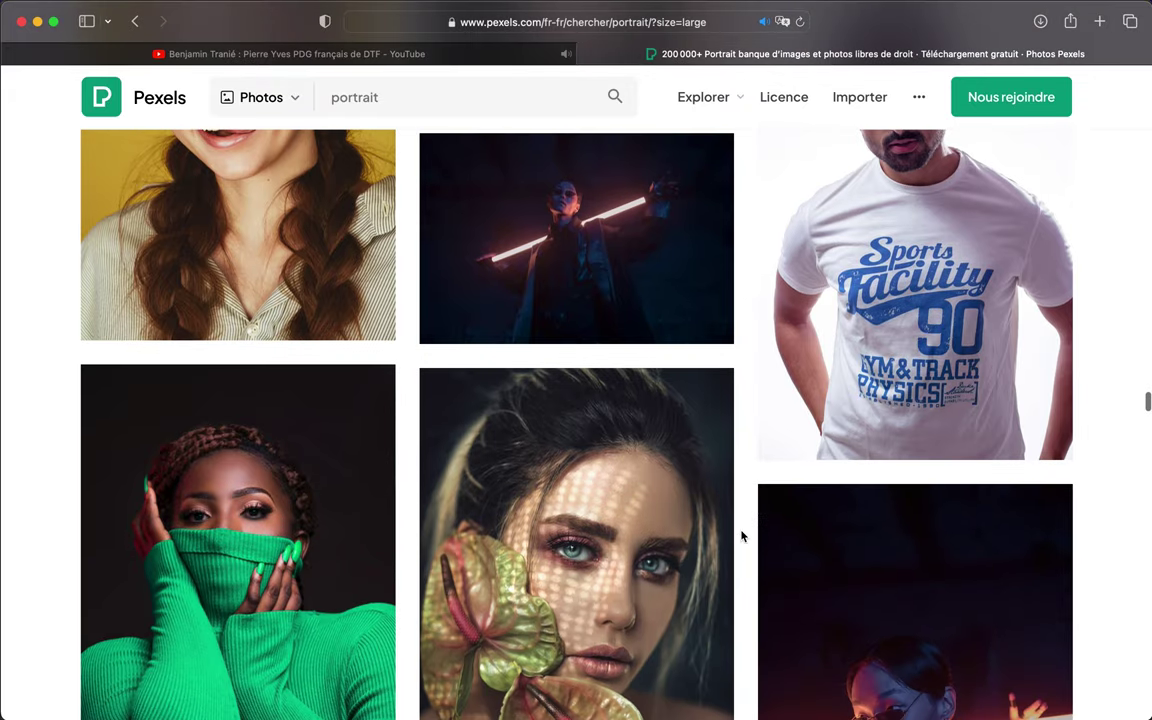
scroll(743, 545, down, 2)
scroll(743, 548, down, 2)
scroll(743, 548, down, 1)
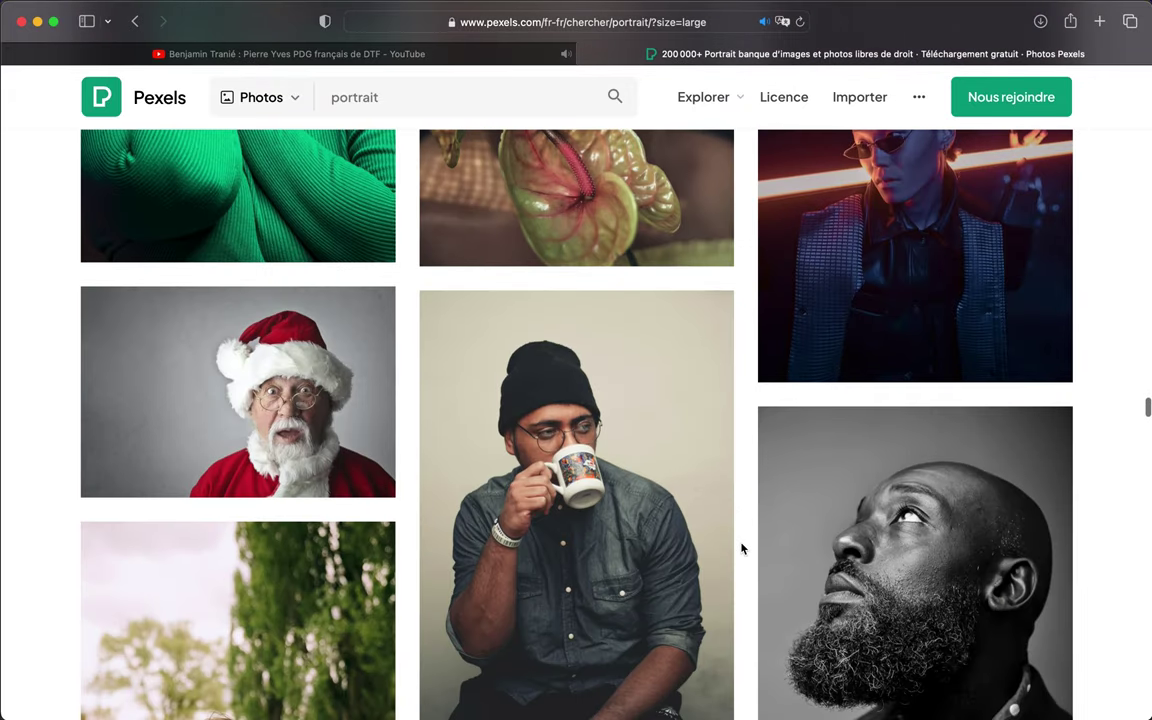
scroll(743, 548, down, 2)
scroll(743, 548, down, 1)
scroll(743, 548, down, 2)
scroll(743, 548, down, 1)
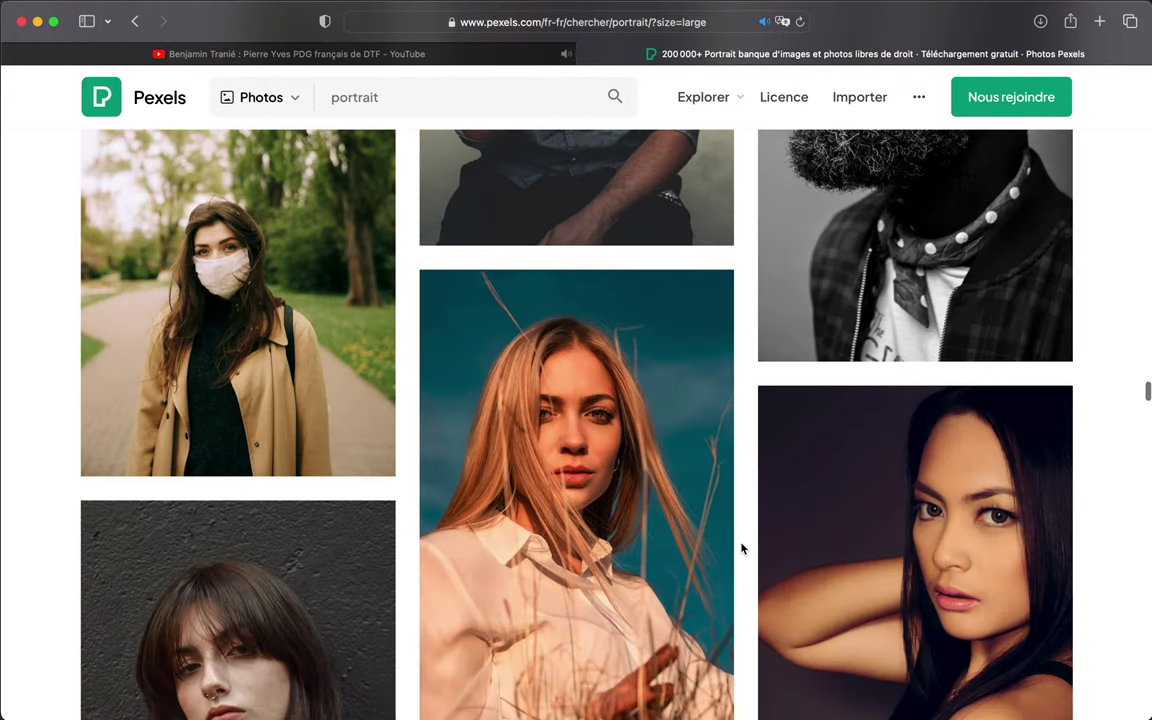
scroll(743, 548, down, 2)
scroll(743, 548, down, 1)
scroll(743, 548, down, 1)
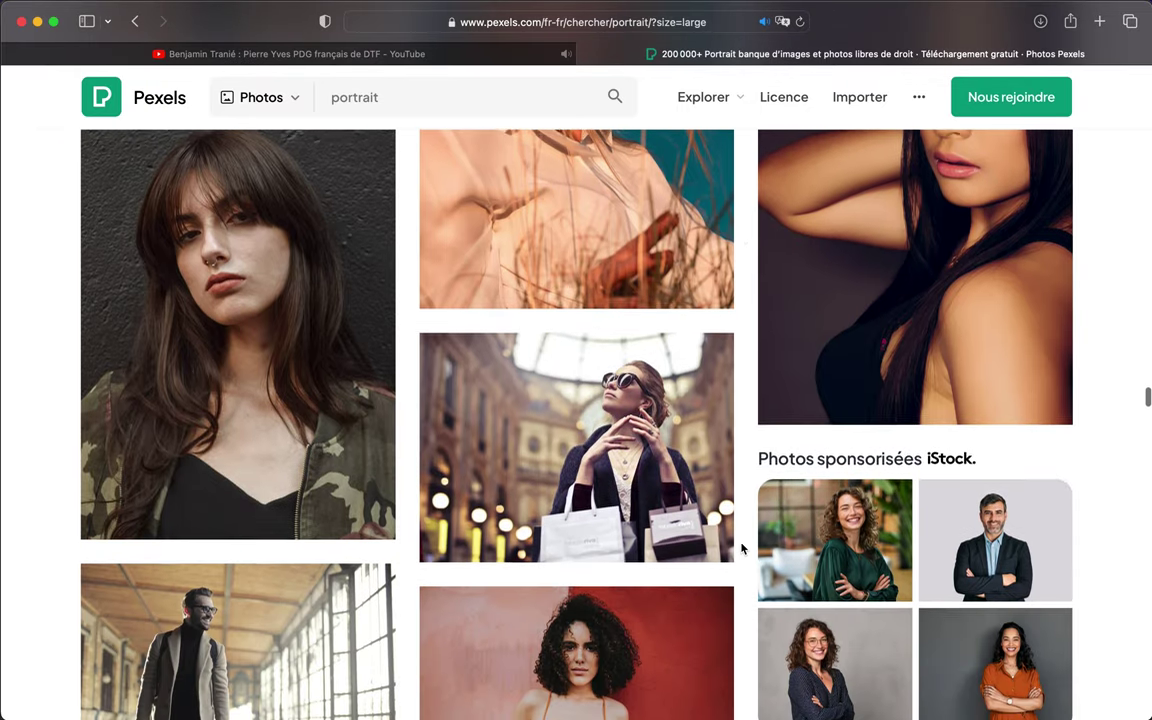
scroll(743, 548, down, 2)
scroll(743, 548, down, 1)
scroll(743, 548, down, 2)
scroll(743, 548, down, 1)
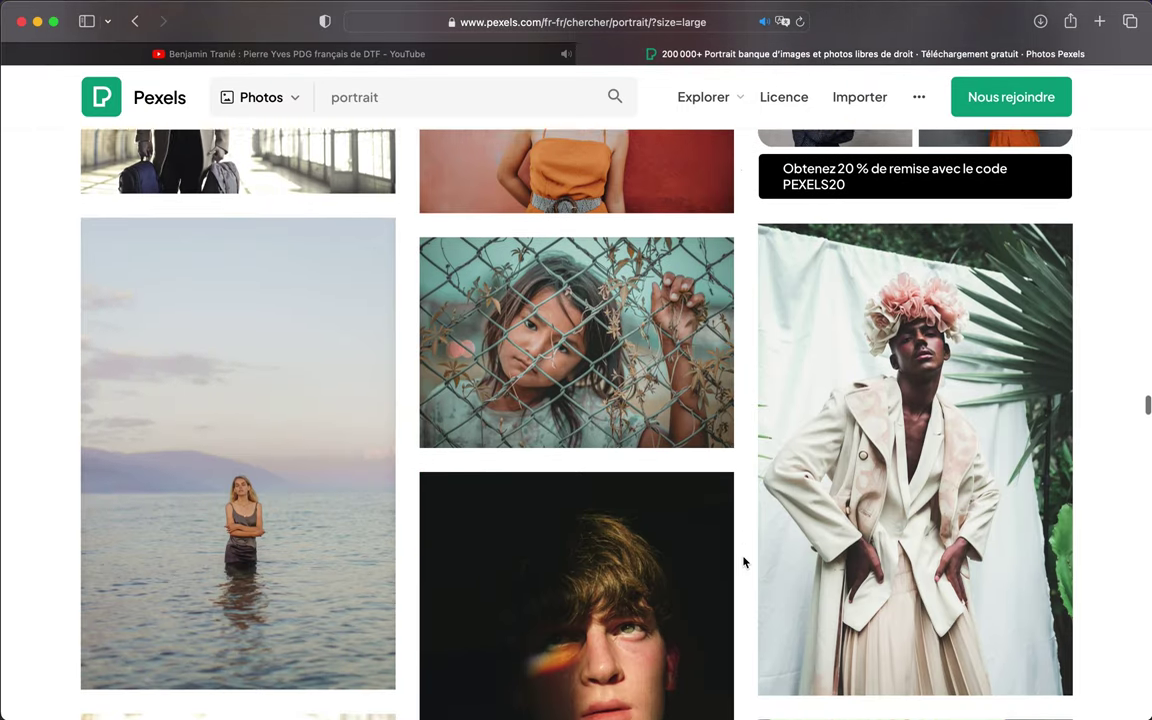
scroll(743, 560, down, 1)
scroll(743, 572, down, 1)
scroll(743, 572, down, 2)
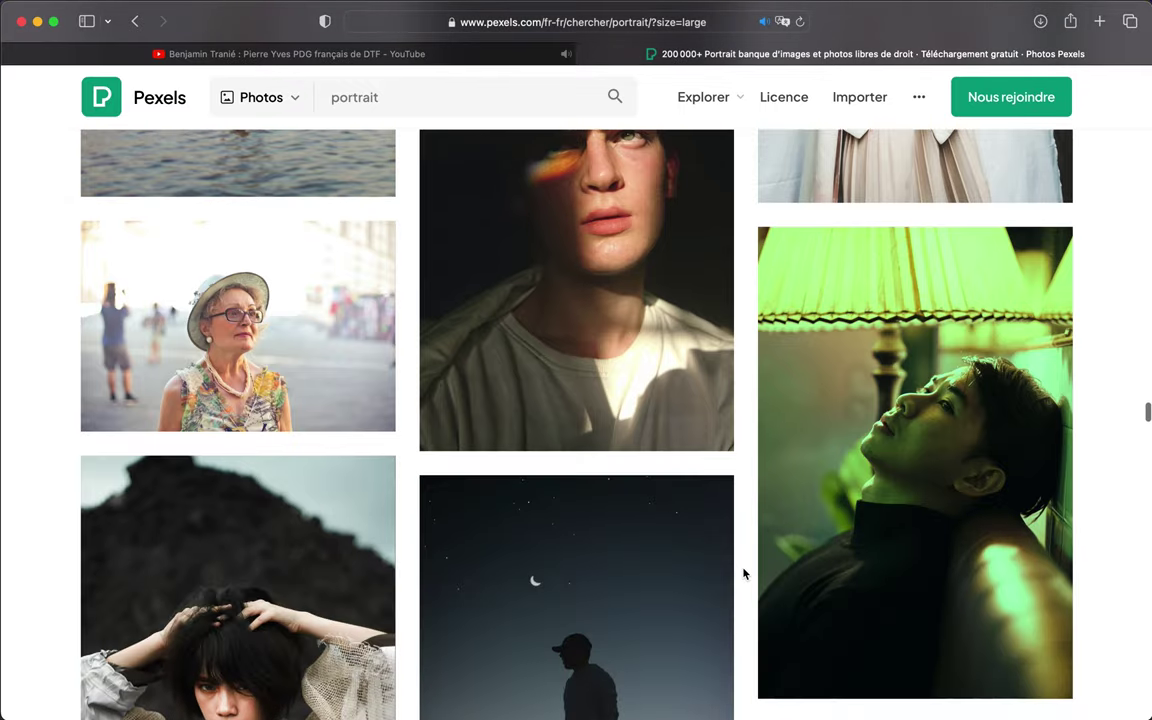
scroll(743, 572, down, 1)
scroll(743, 572, down, 2)
scroll(745, 590, down, 3)
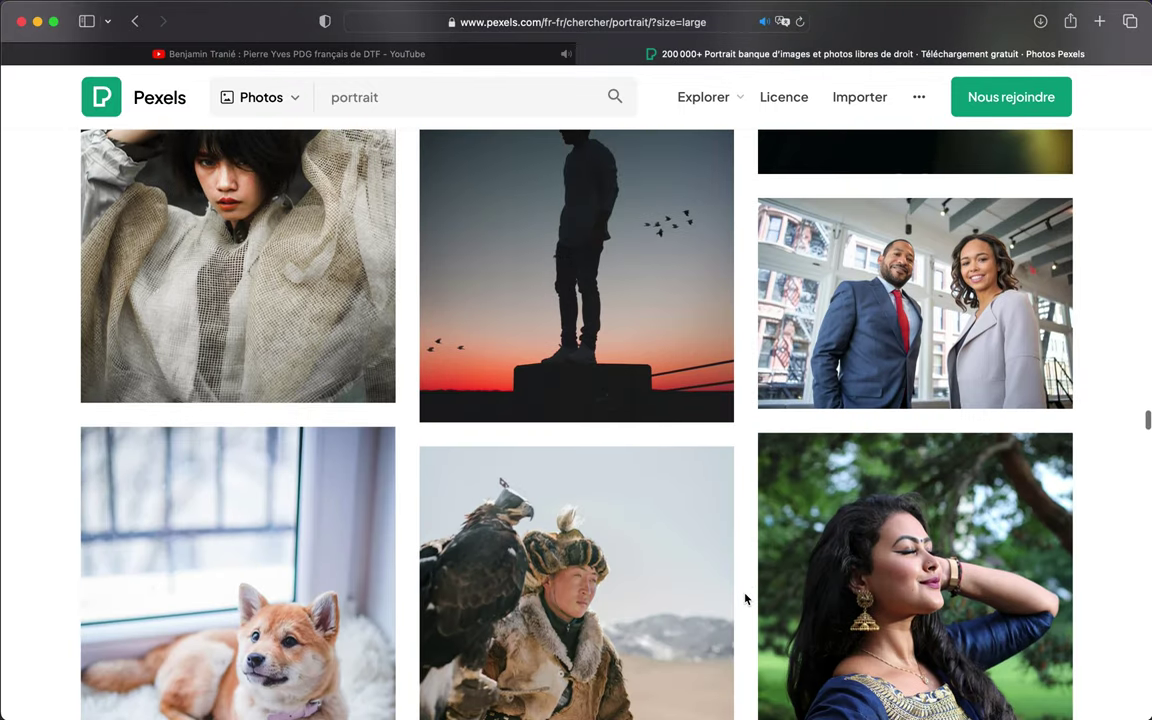
scroll(745, 598, down, 2)
scroll(745, 598, down, 1)
scroll(745, 598, down, 3)
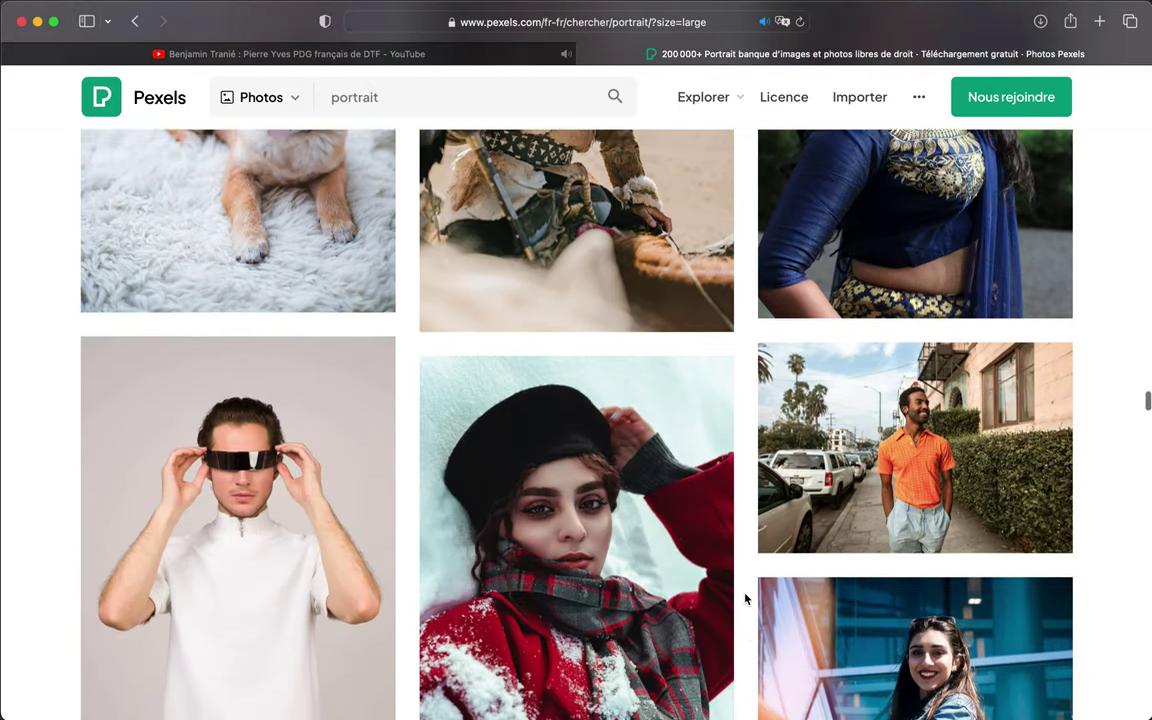
scroll(745, 606, down, 3)
scroll(748, 630, down, 3)
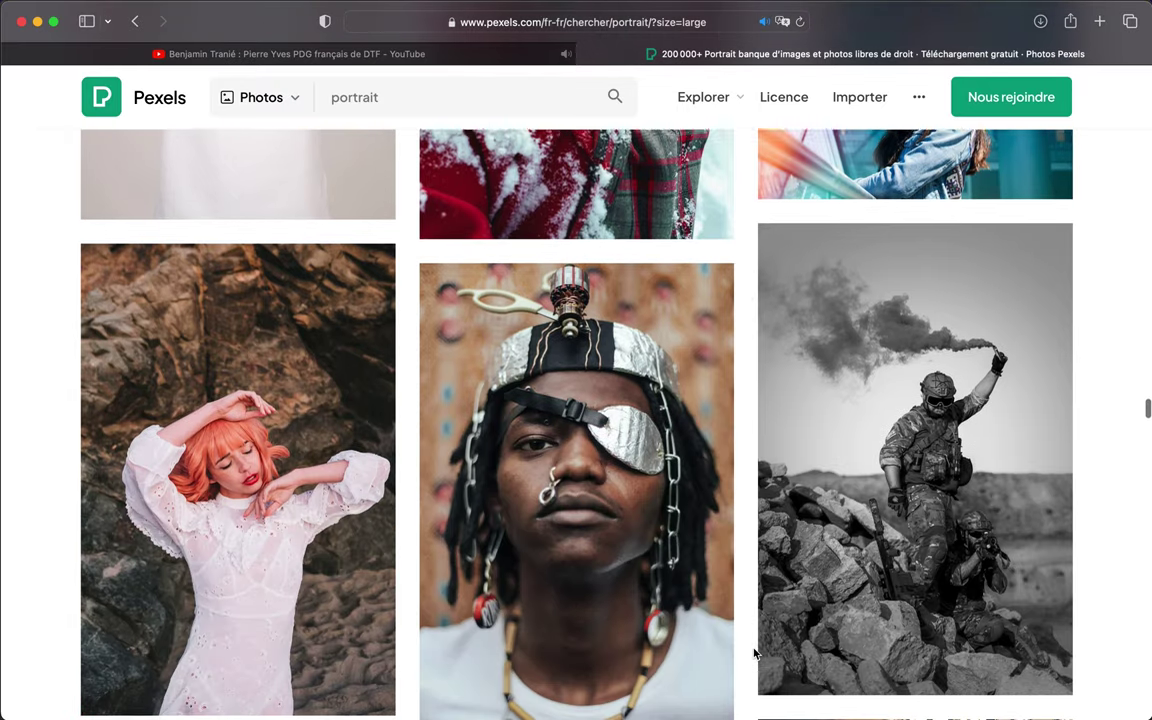
scroll(755, 654, down, 1)
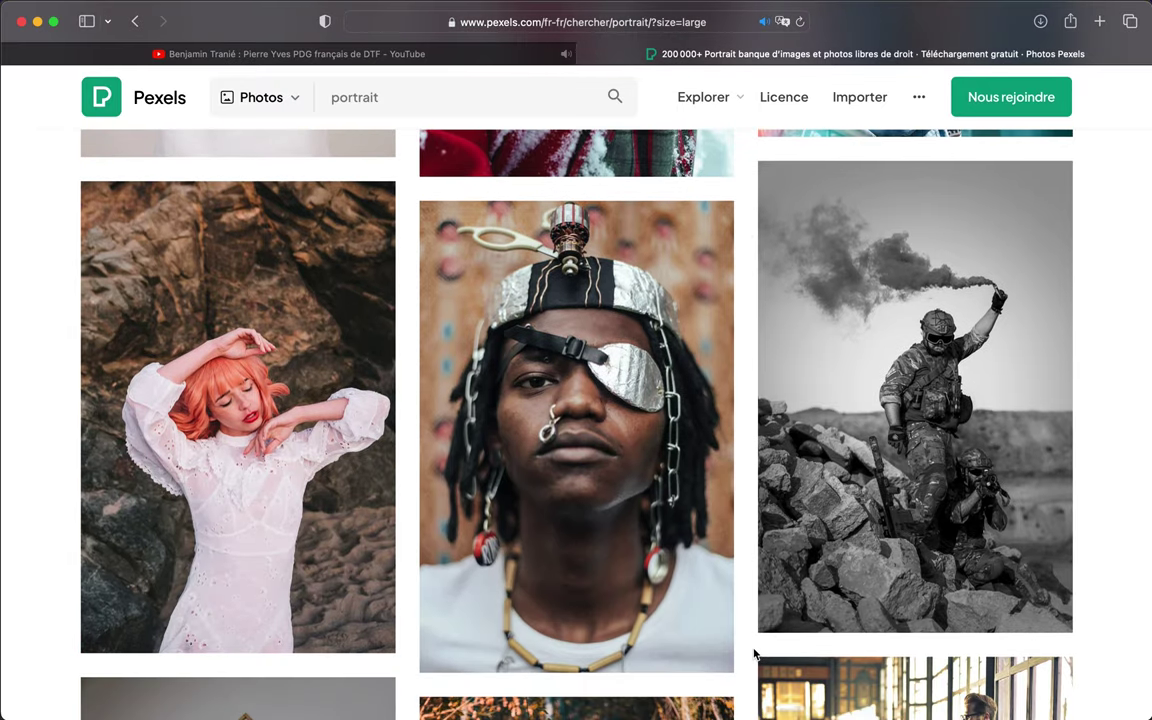
scroll(754, 654, down, 1)
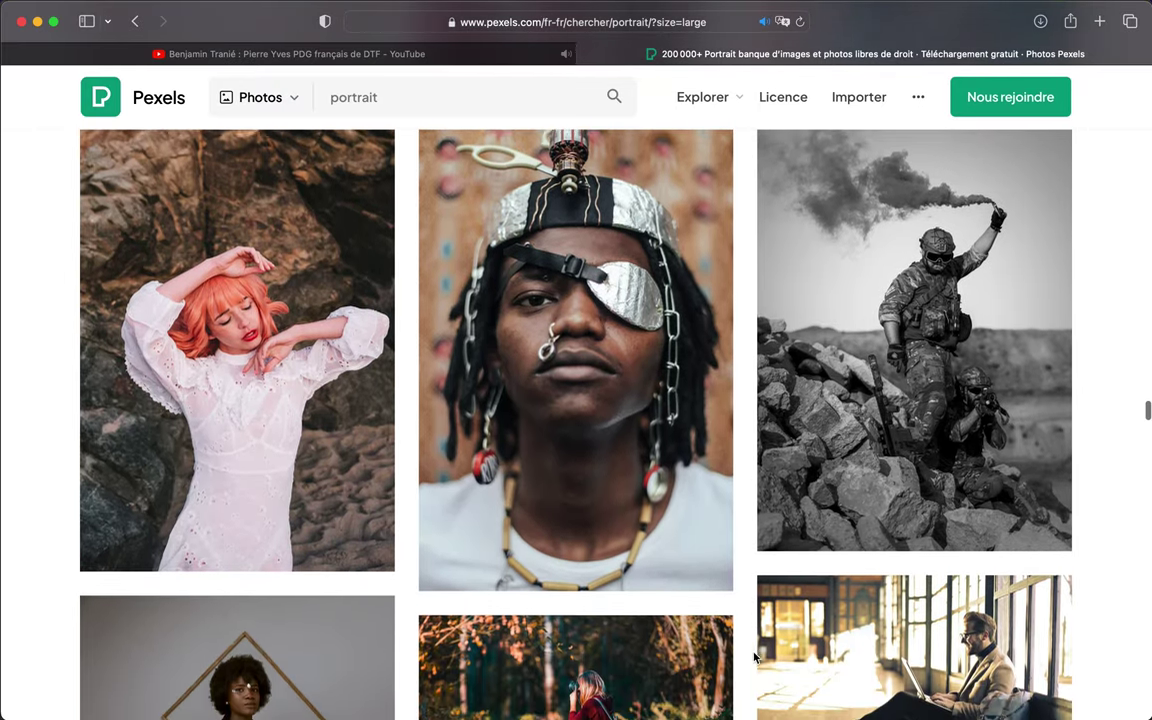
scroll(754, 656, down, 3)
scroll(758, 665, down, 3)
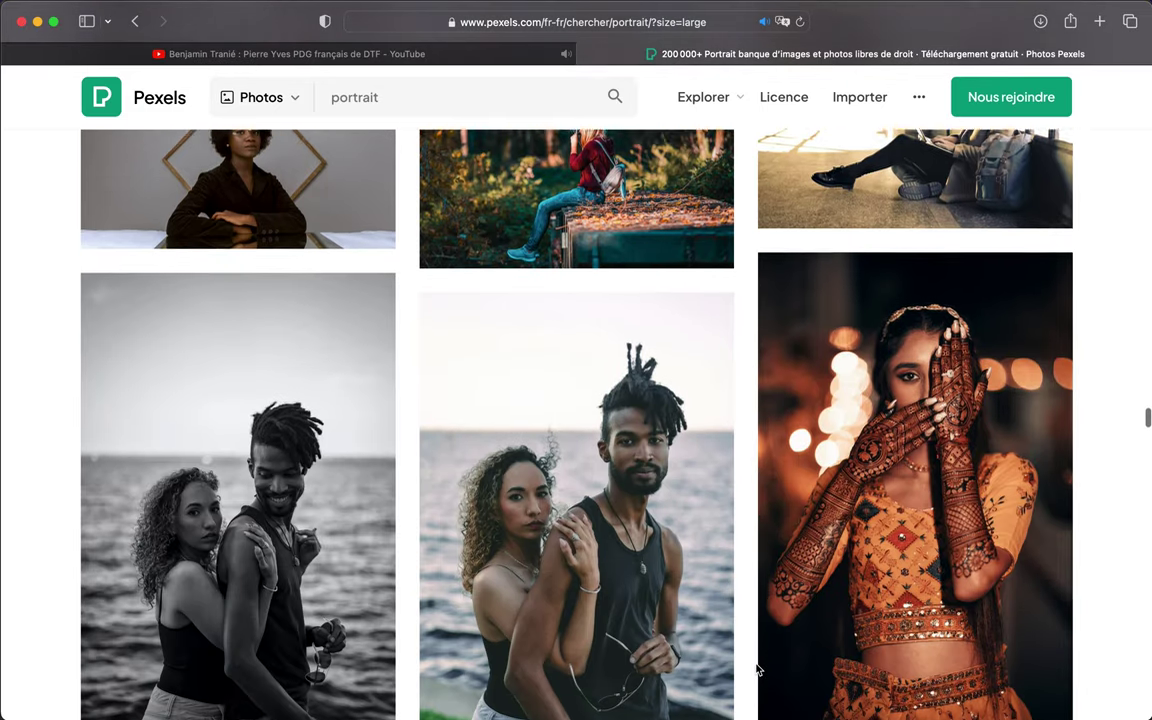
scroll(758, 669, down, 1)
scroll(760, 707, down, 5)
scroll(760, 707, down, 2)
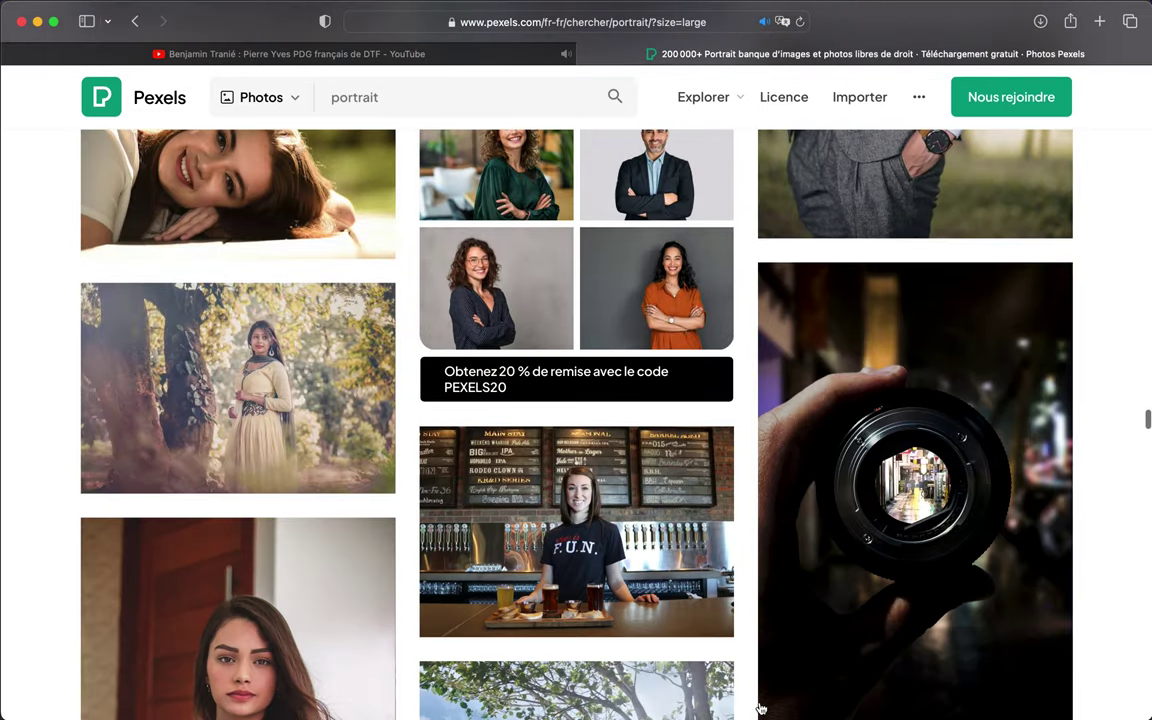
scroll(760, 707, down, 3)
scroll(760, 707, down, 2)
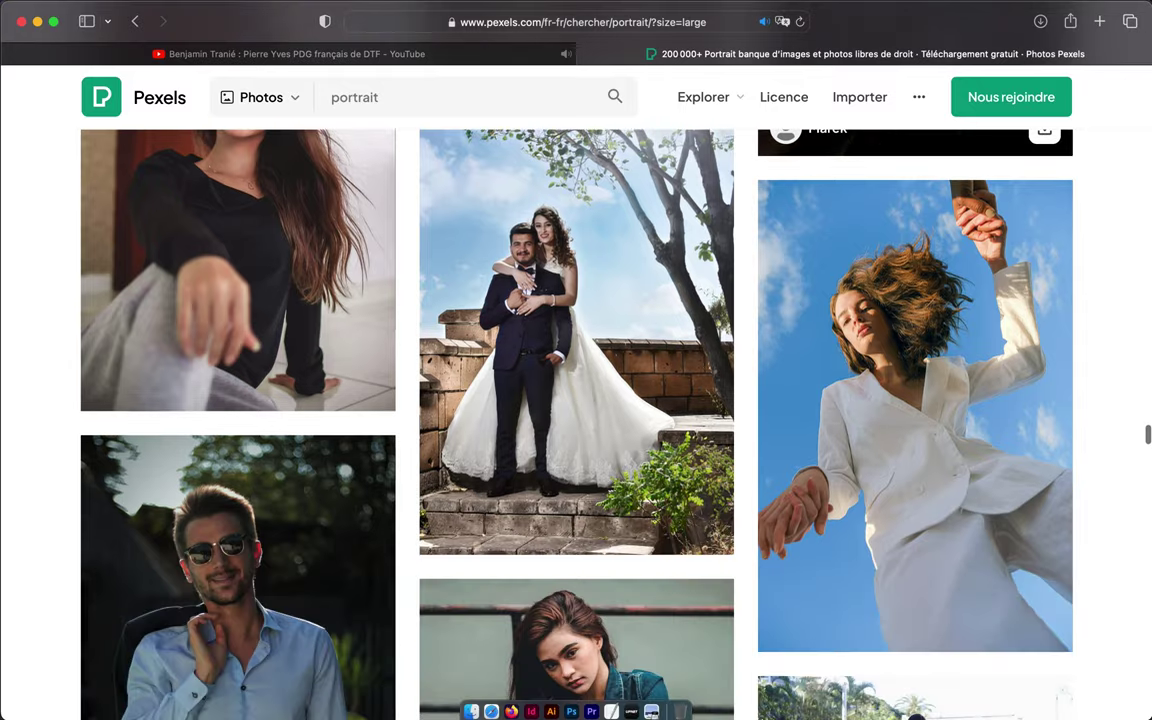
scroll(760, 707, down, 2)
scroll(760, 640, down, 1)
scroll(760, 640, down, 3)
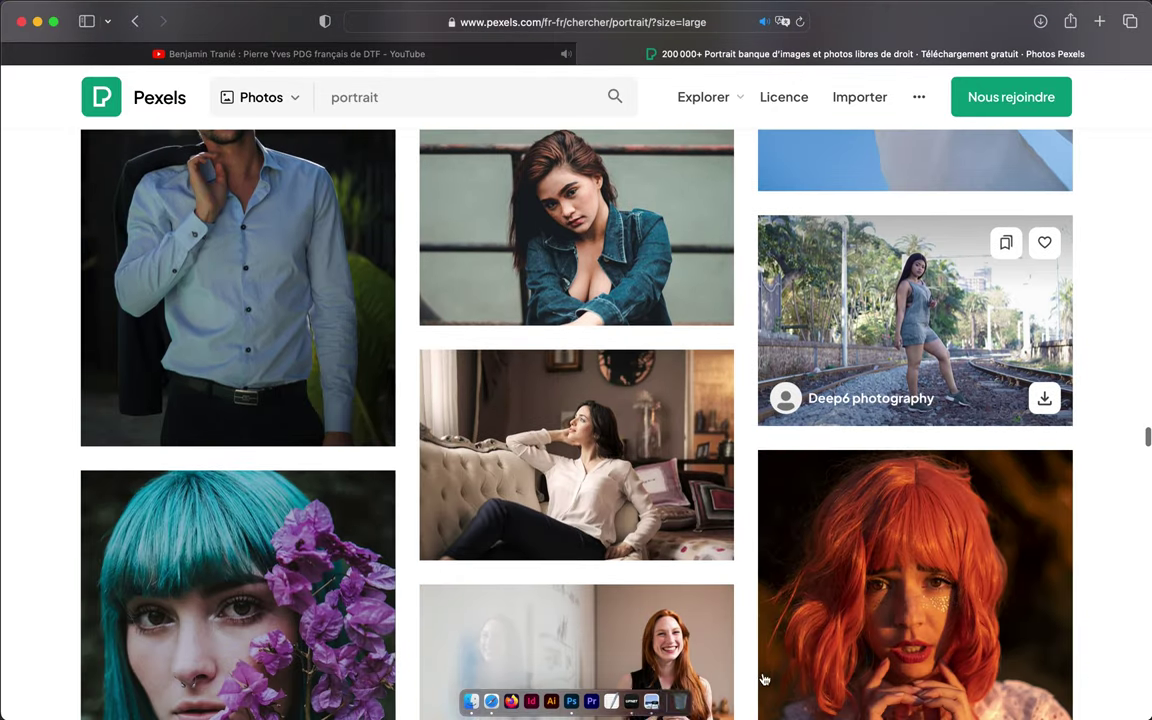
scroll(760, 636, down, 3)
scroll(760, 636, down, 1)
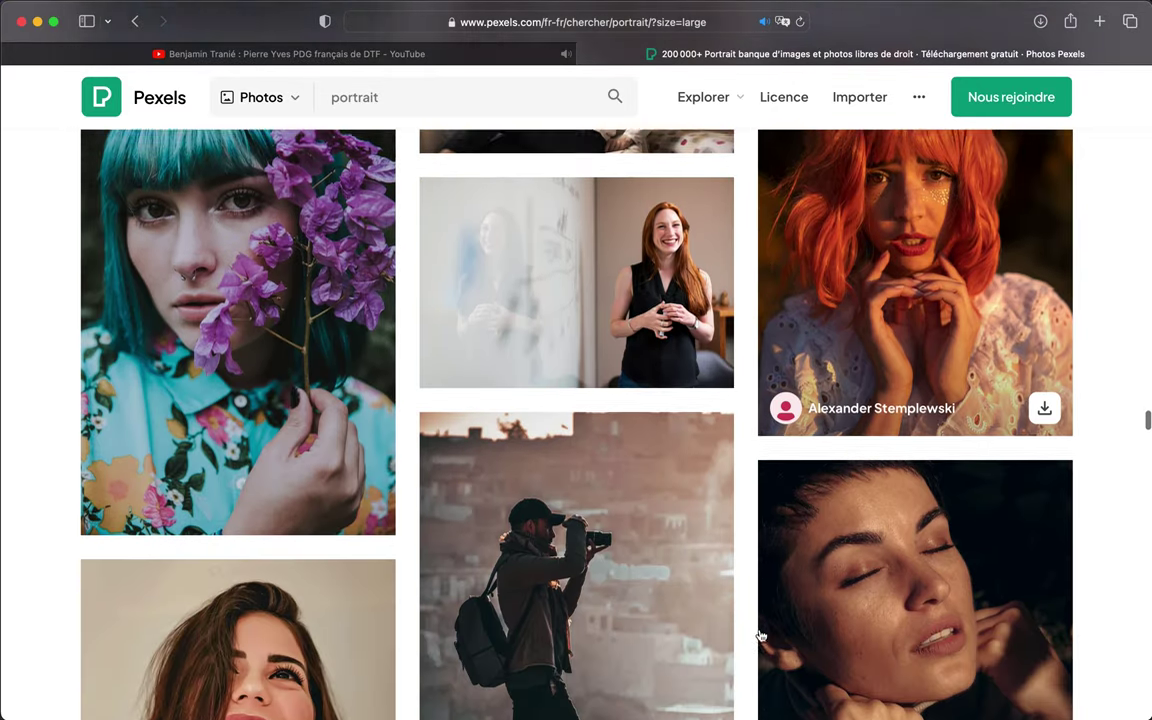
scroll(760, 636, down, 2)
scroll(760, 636, up, 3)
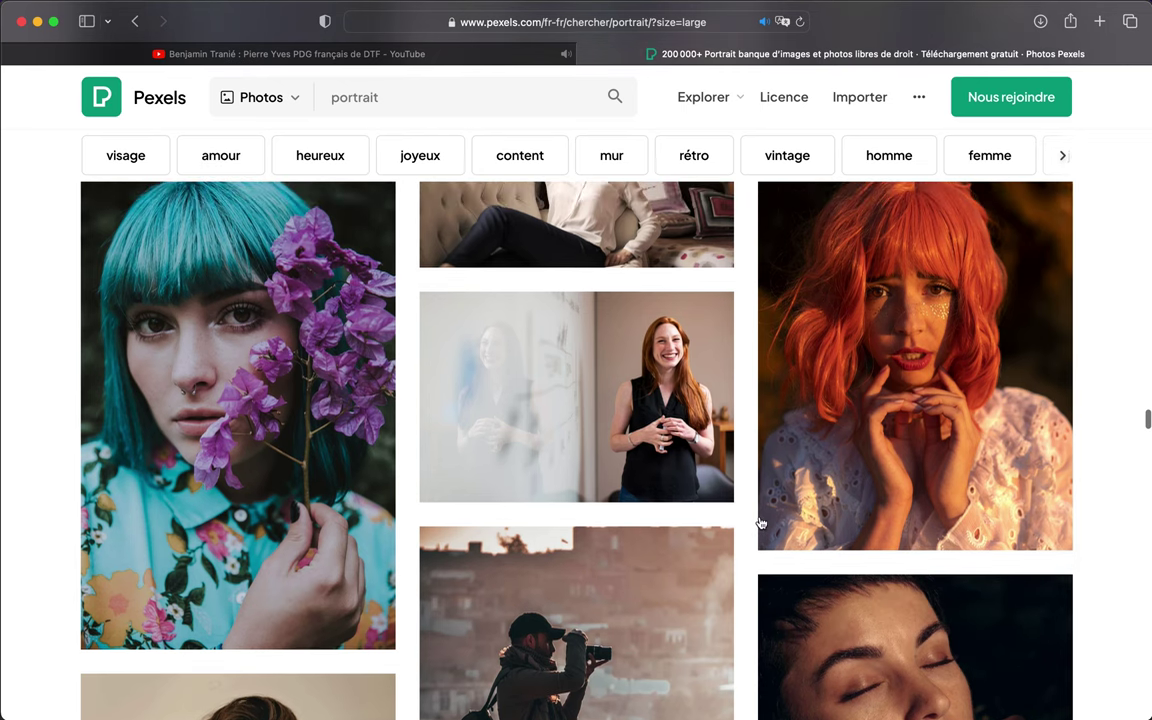
scroll(760, 522, up, 2)
scroll(760, 522, up, 1)
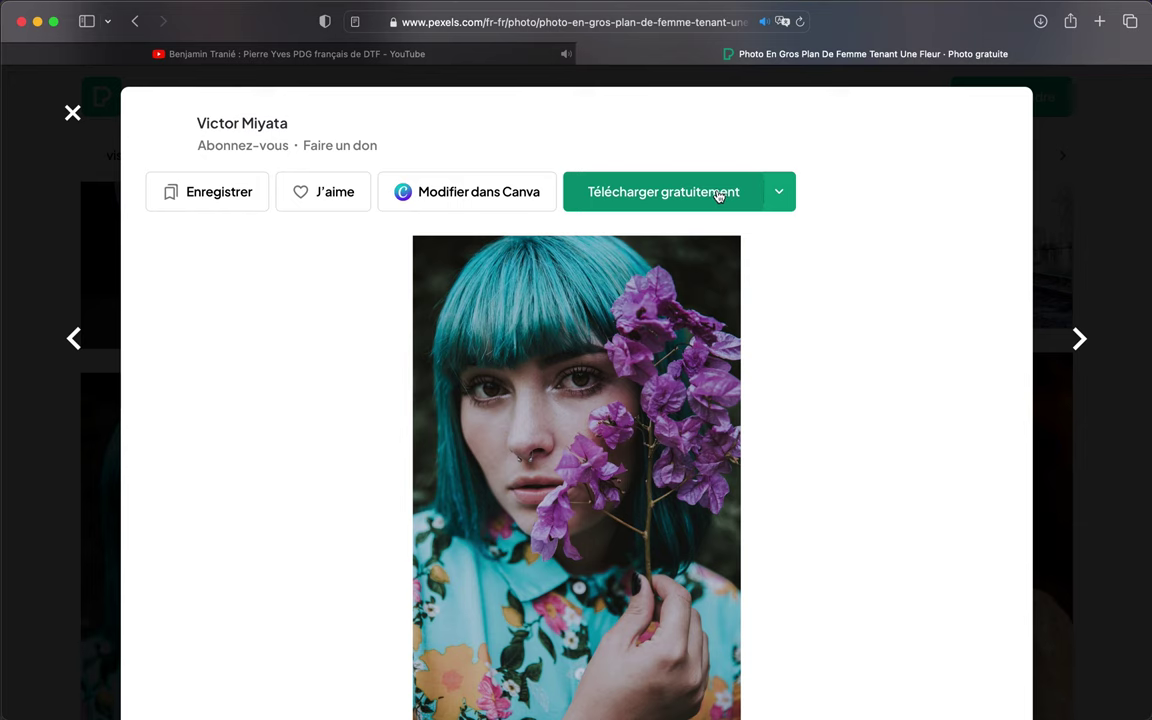
Download the teal-haired portrait for free and check Safari's recent downloads list.
click(718, 195)
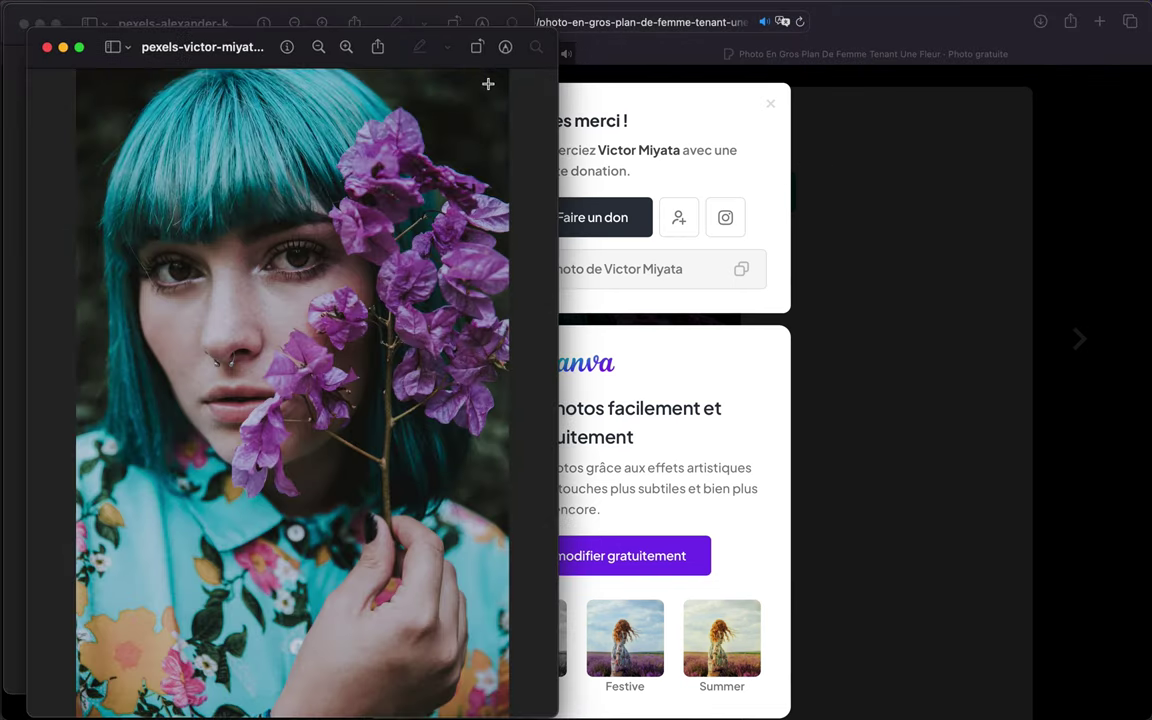
click(587, 89)
click(1041, 22)
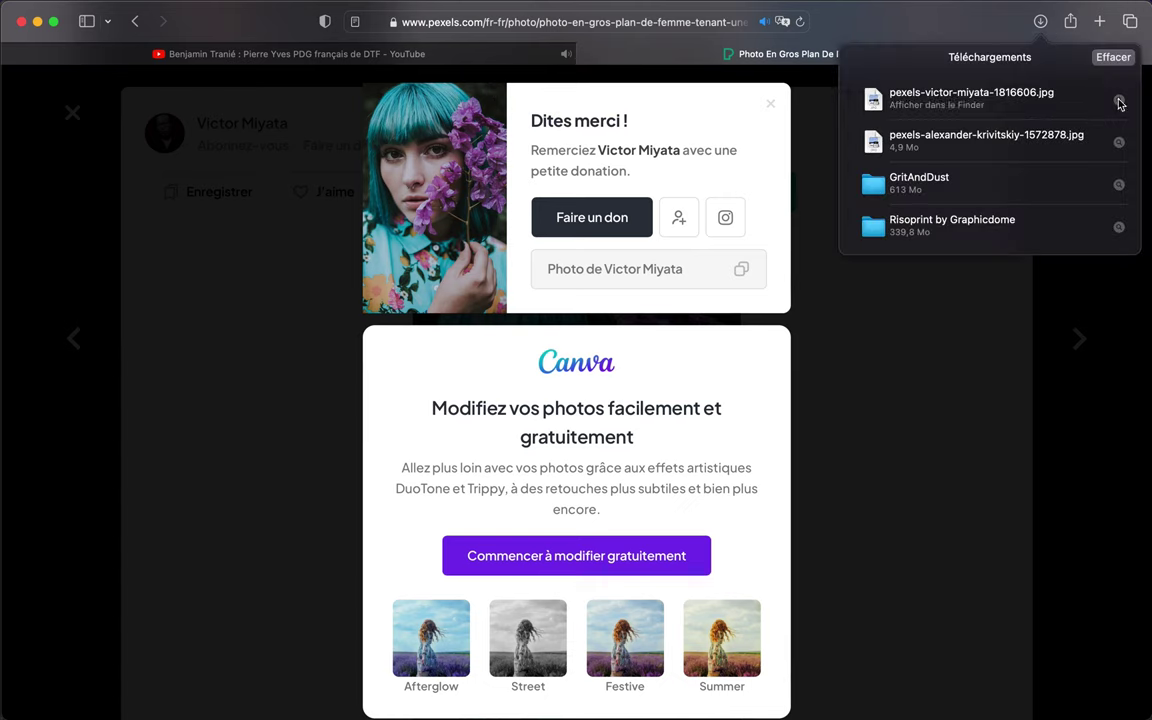
mouse_move(587, 701)
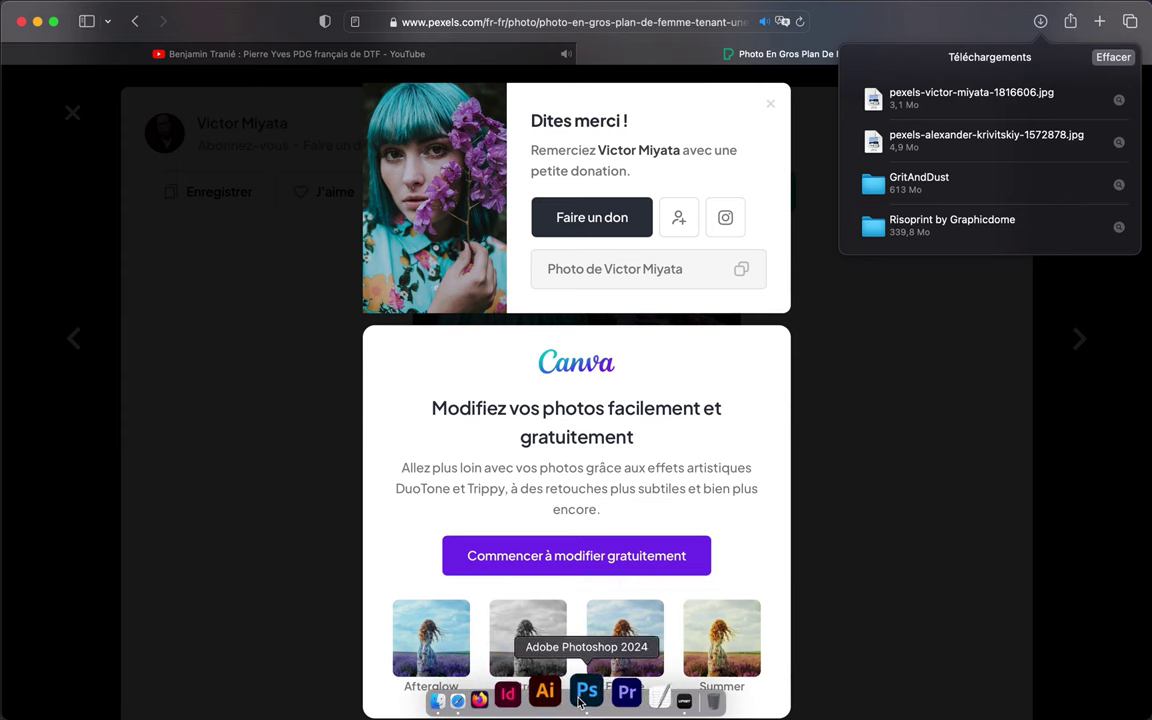
Reveal the downloaded 3,1 Mo JPEG in Finder's Téléchargements folder.
click(582, 695)
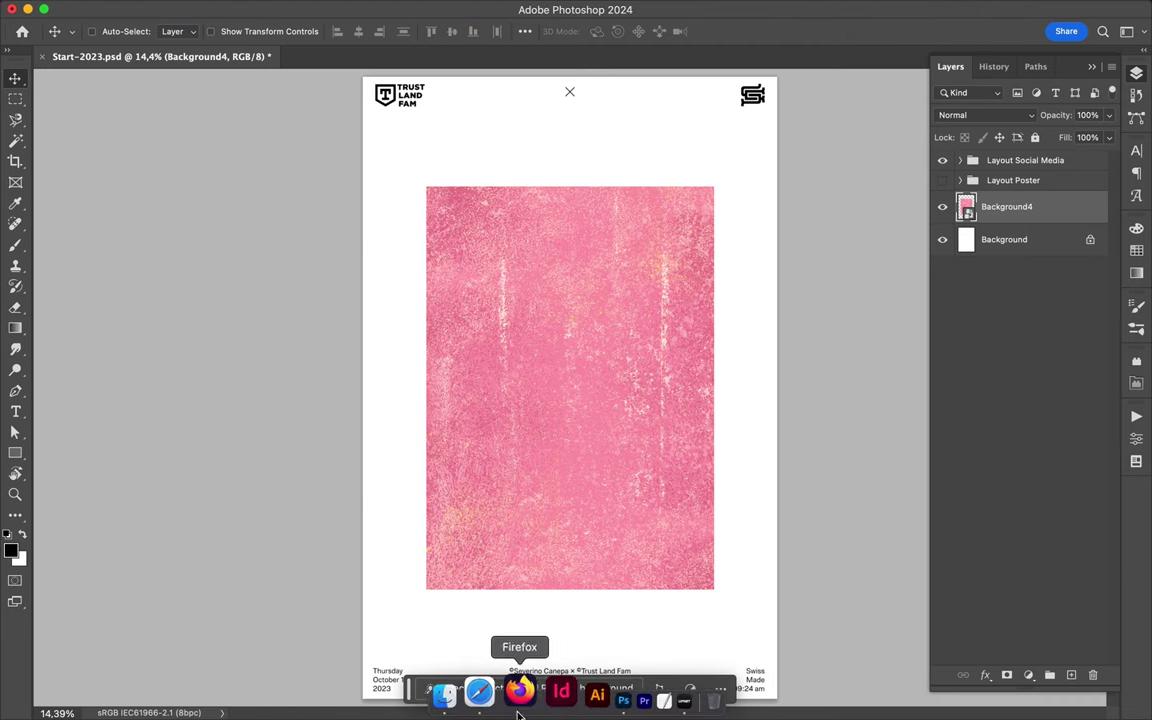
click(477, 690)
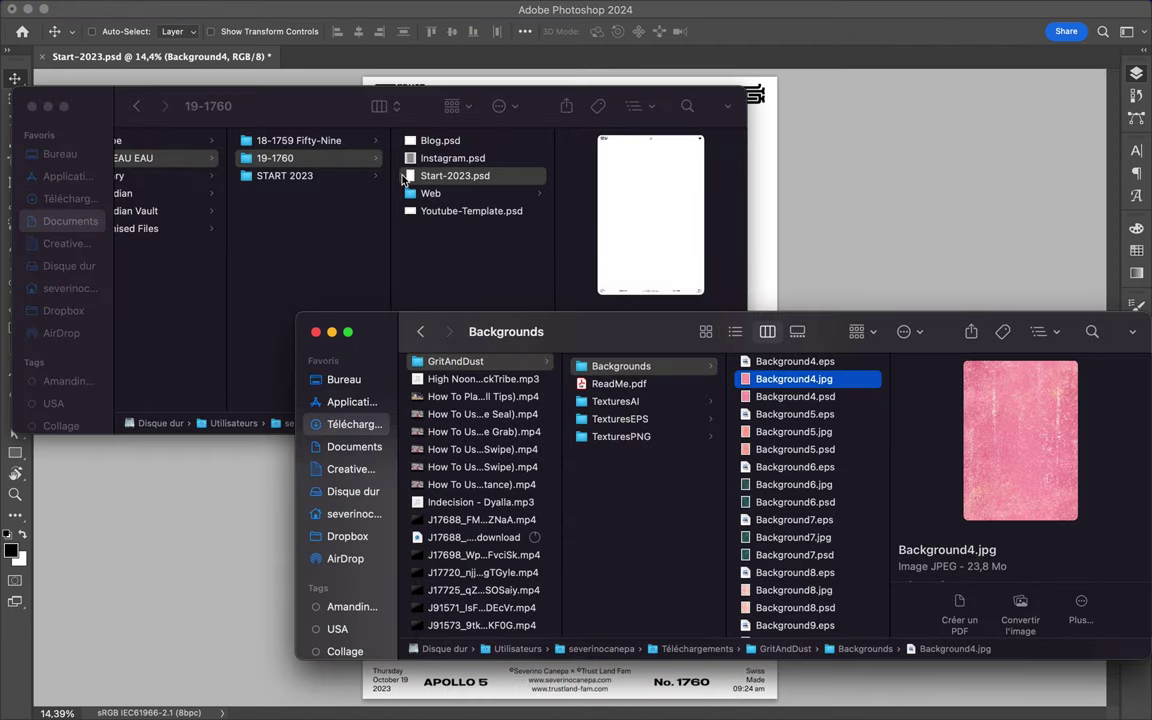
click(496, 690)
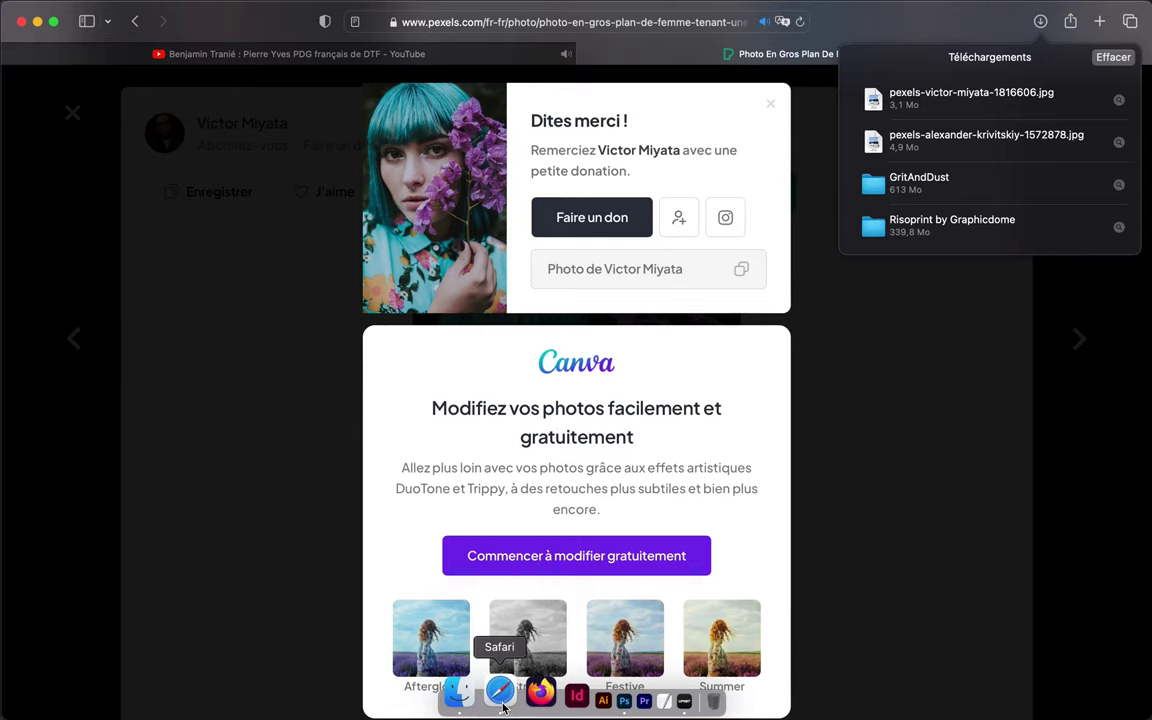
click(1118, 101)
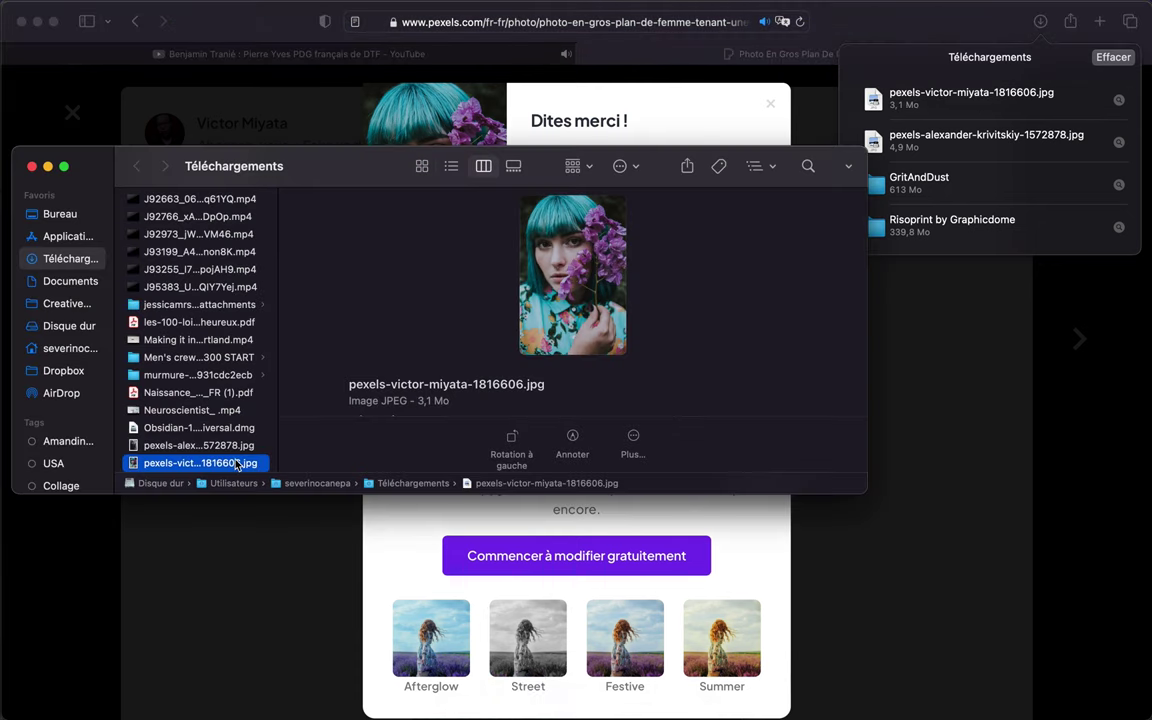
Open the portrait through Camera Raw with Saturation -100, Vibrance +100, Tint +100, Temperature -100.
drag(360, 514, 438, 703)
drag(540, 715, 583, 700)
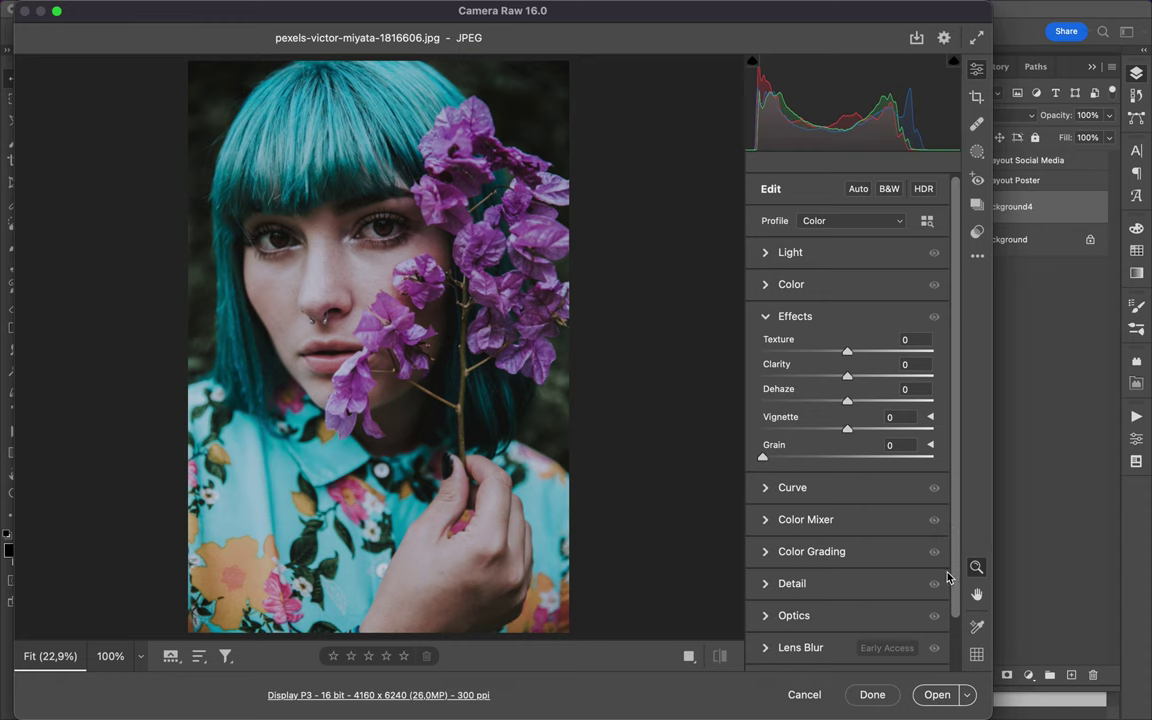
click(767, 286)
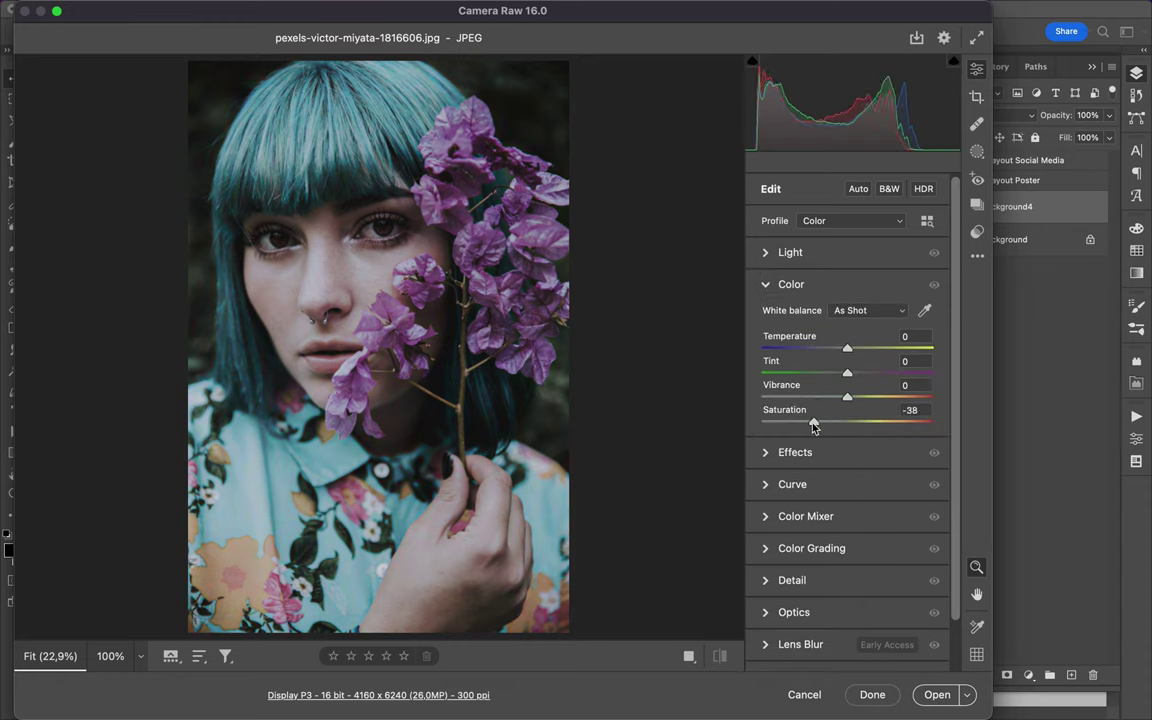
drag(787, 425, 754, 429)
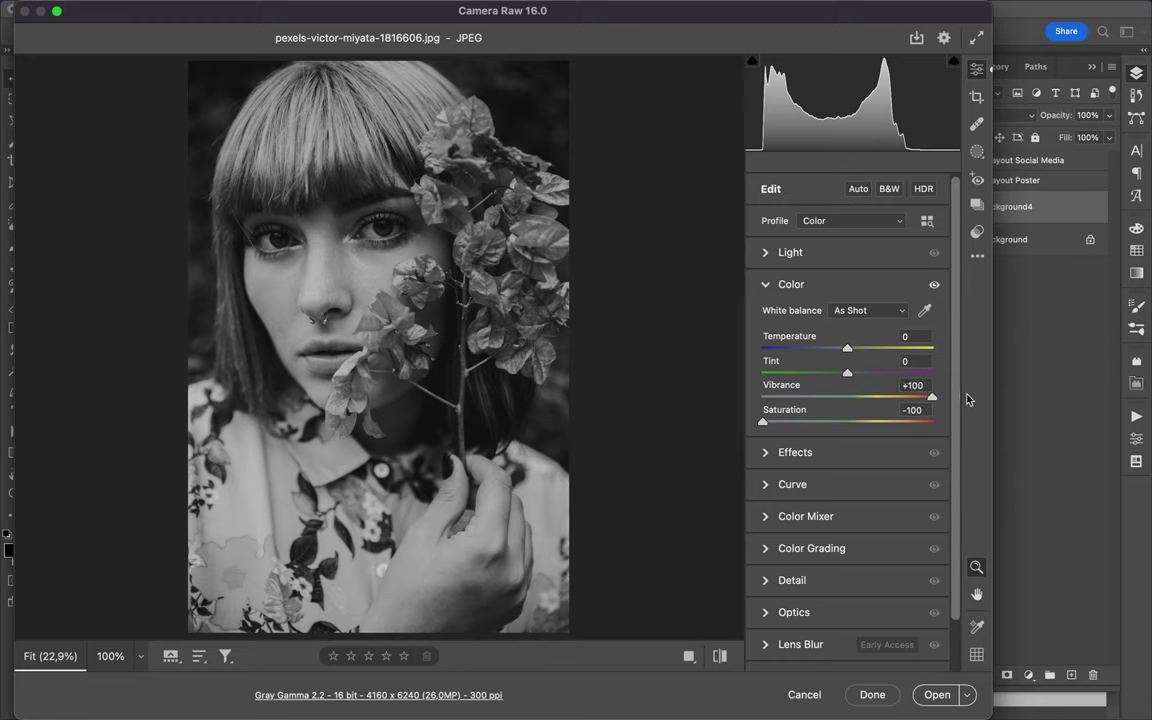
drag(932, 397, 737, 393)
drag(849, 373, 954, 375)
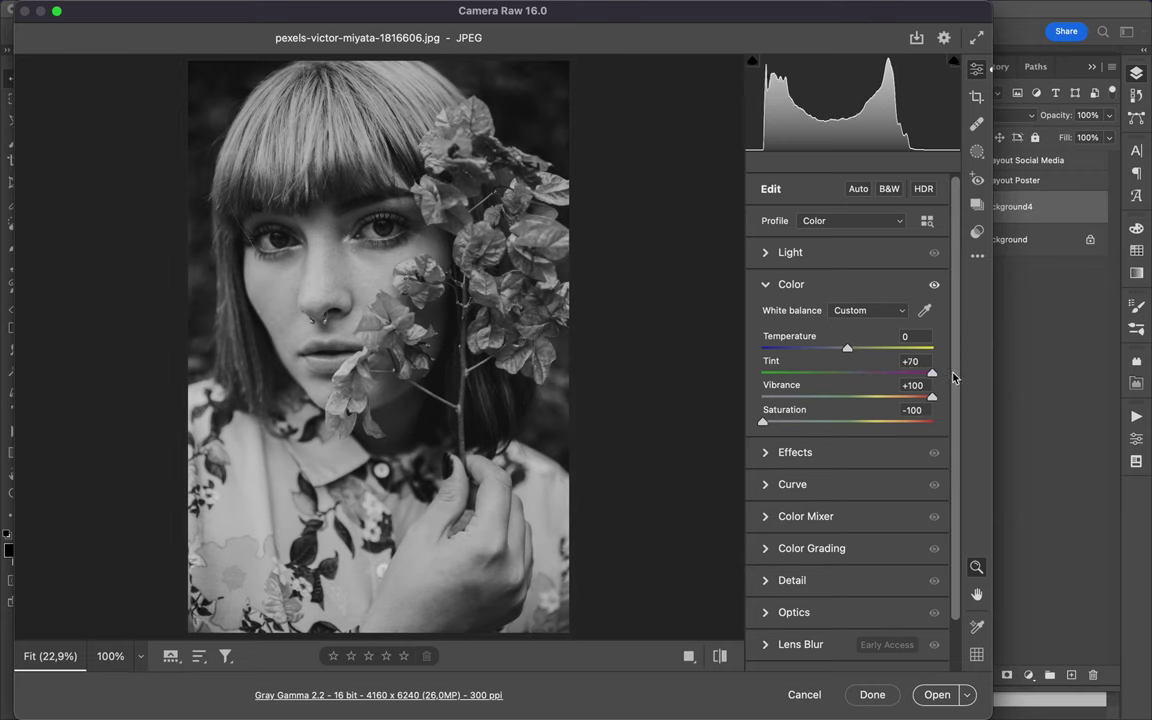
mouse_move(847, 347)
mouse_down()
mouse_move(738, 352)
mouse_move(944, 340)
mouse_move(723, 340)
mouse_move(935, 376)
mouse_move(684, 378)
mouse_move(986, 363)
mouse_up()
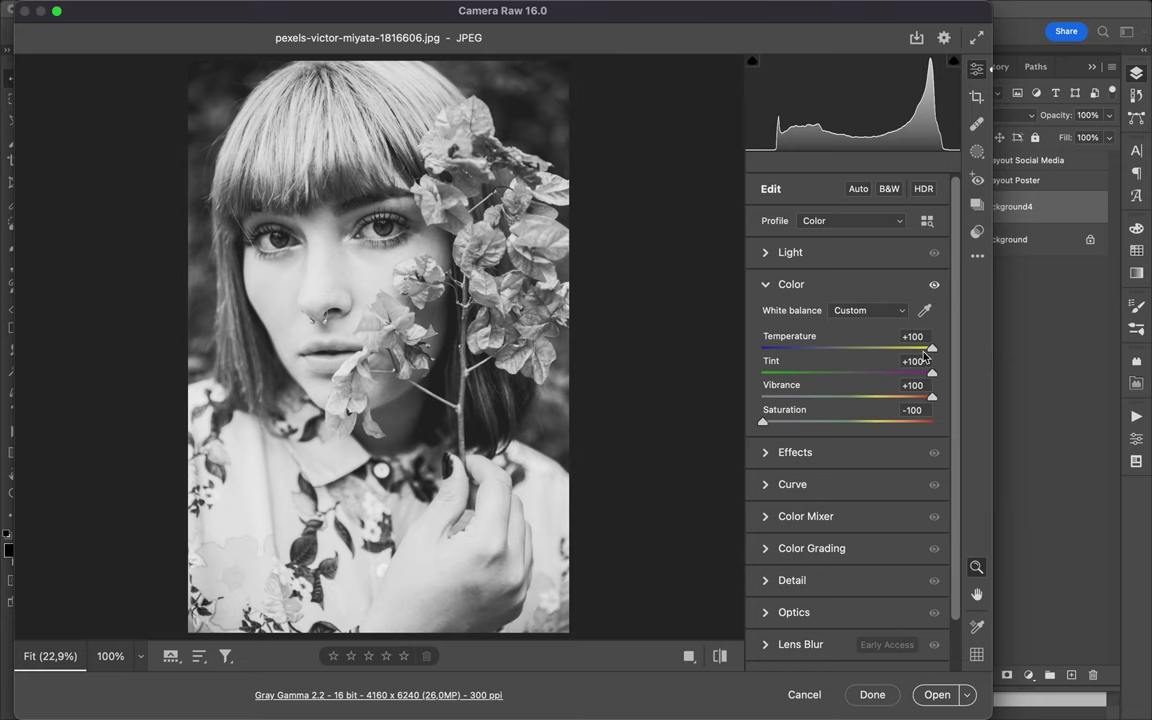
drag(937, 355, 760, 352)
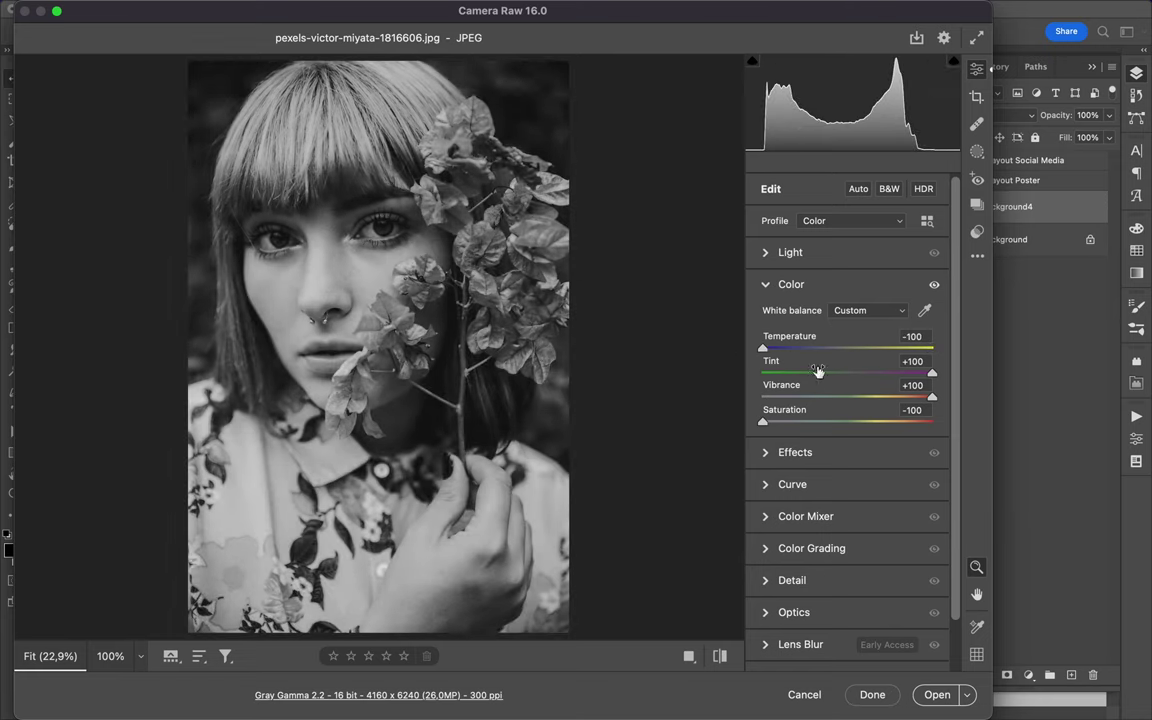
click(850, 452)
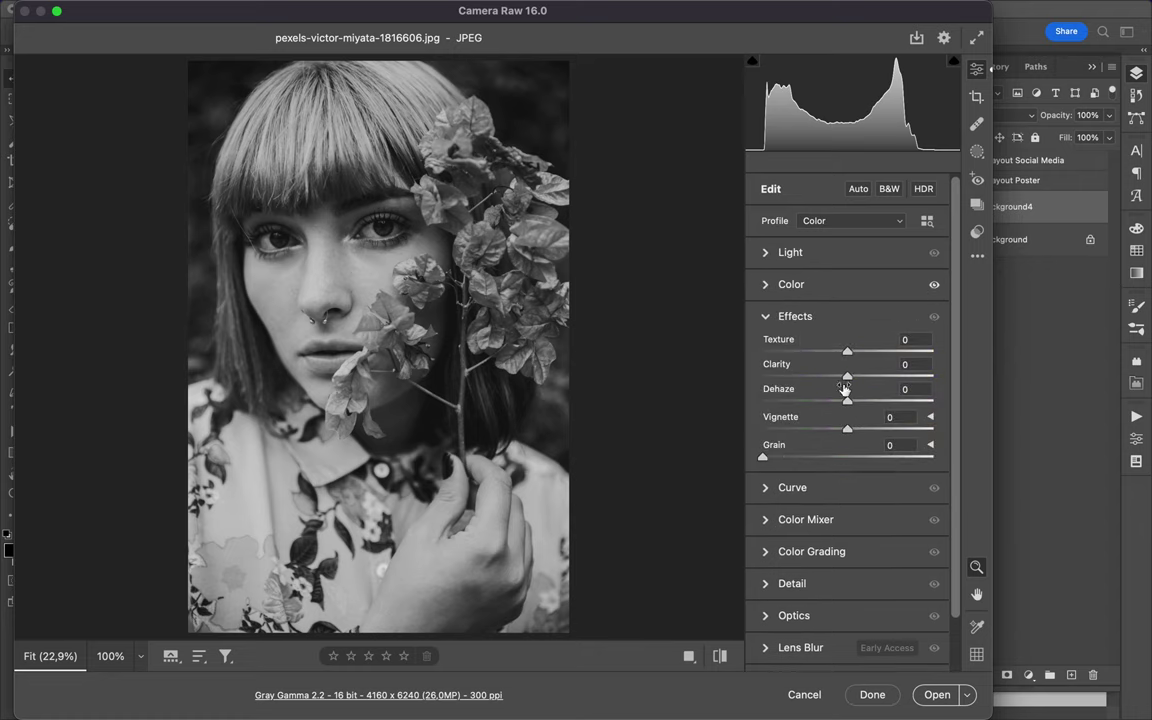
click(937, 695)
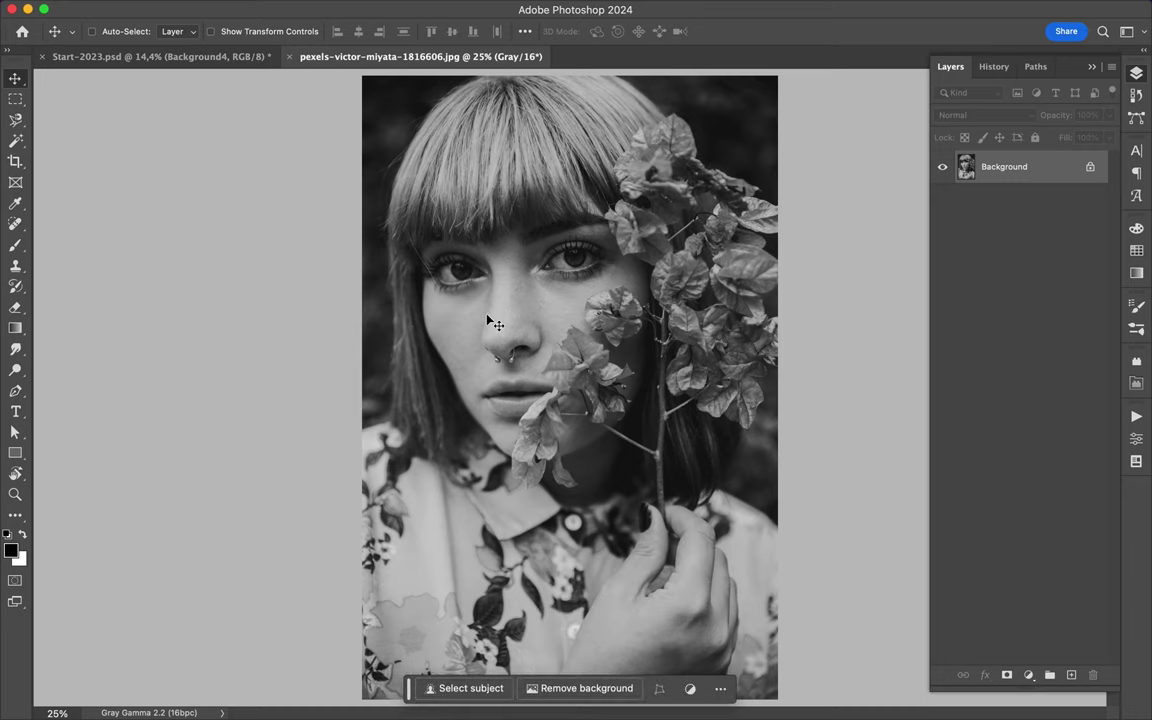
Unlock the portrait's layer and try dropping it on Start-2023, declining the bit-depth warning.
click(1090, 166)
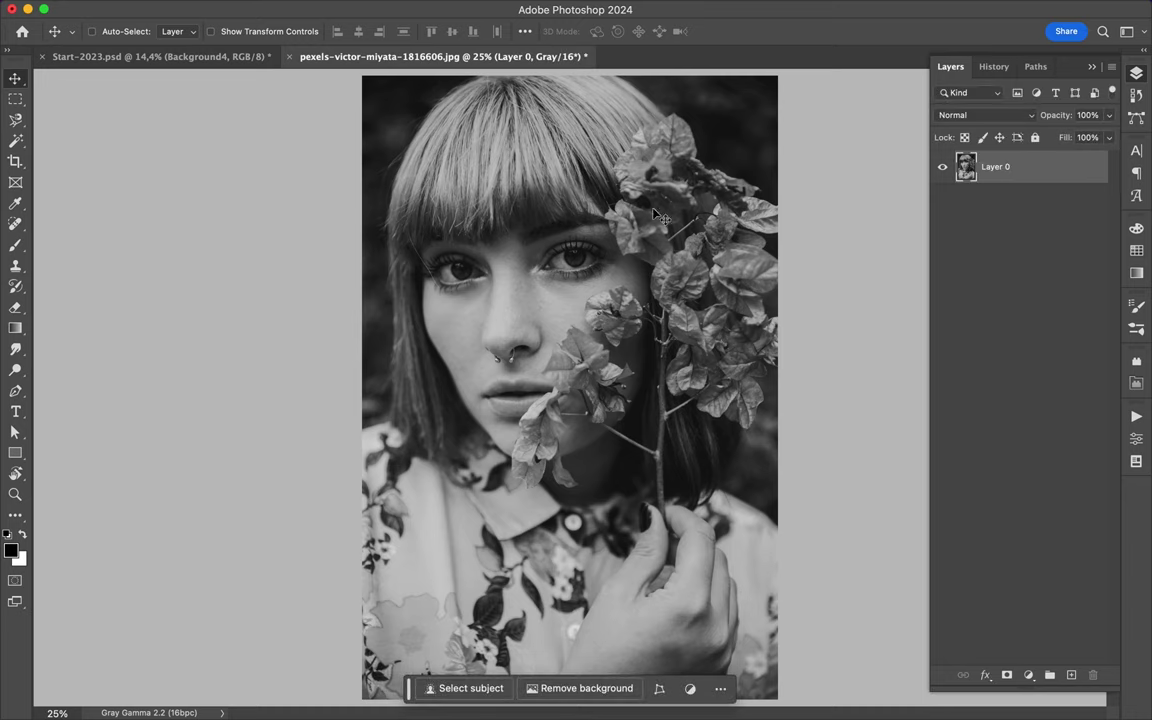
drag(605, 261, 197, 58)
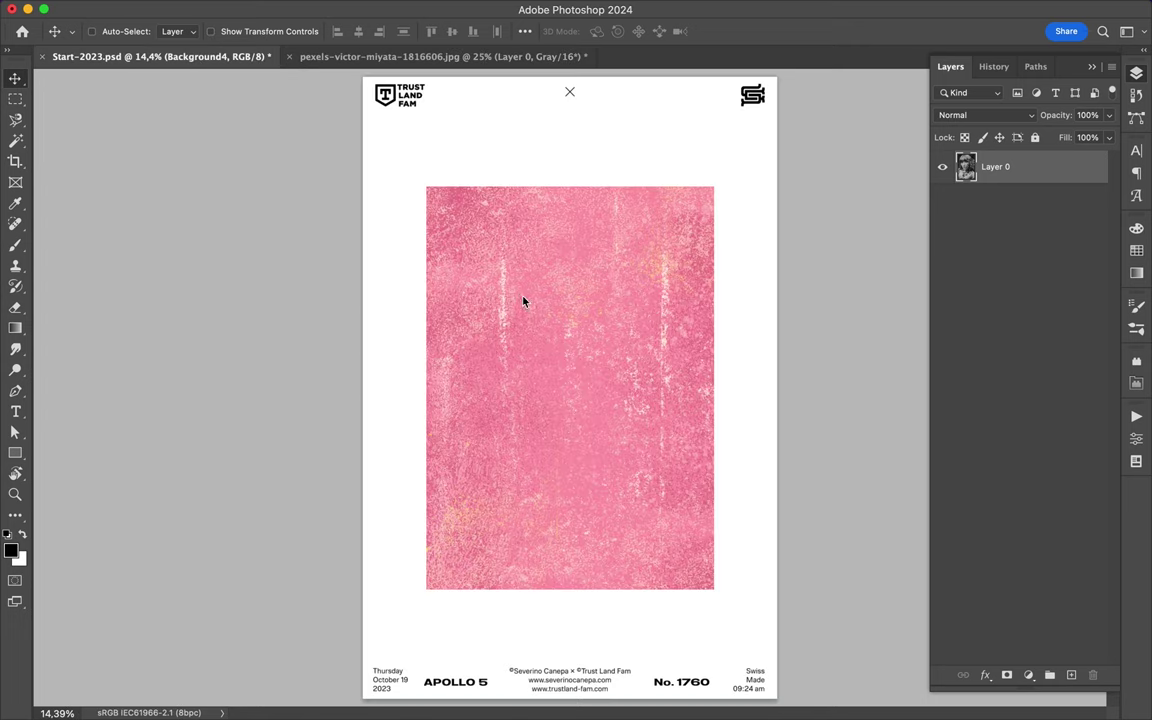
drag(522, 301, 522, 301)
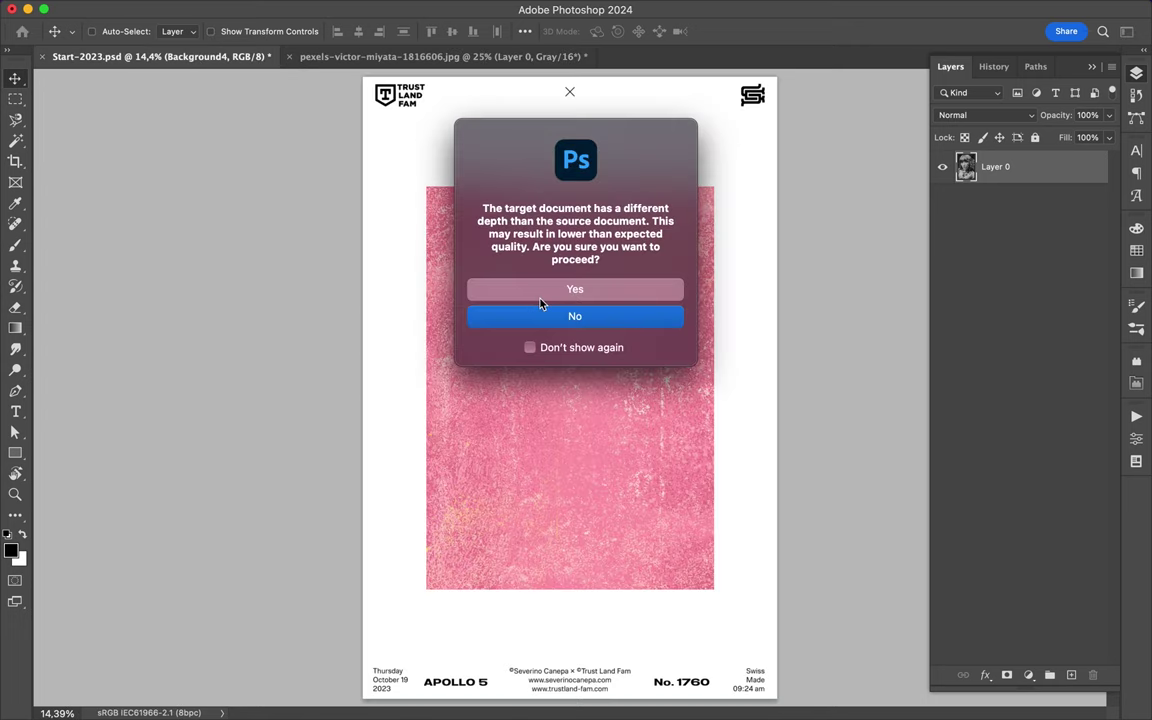
click(549, 322)
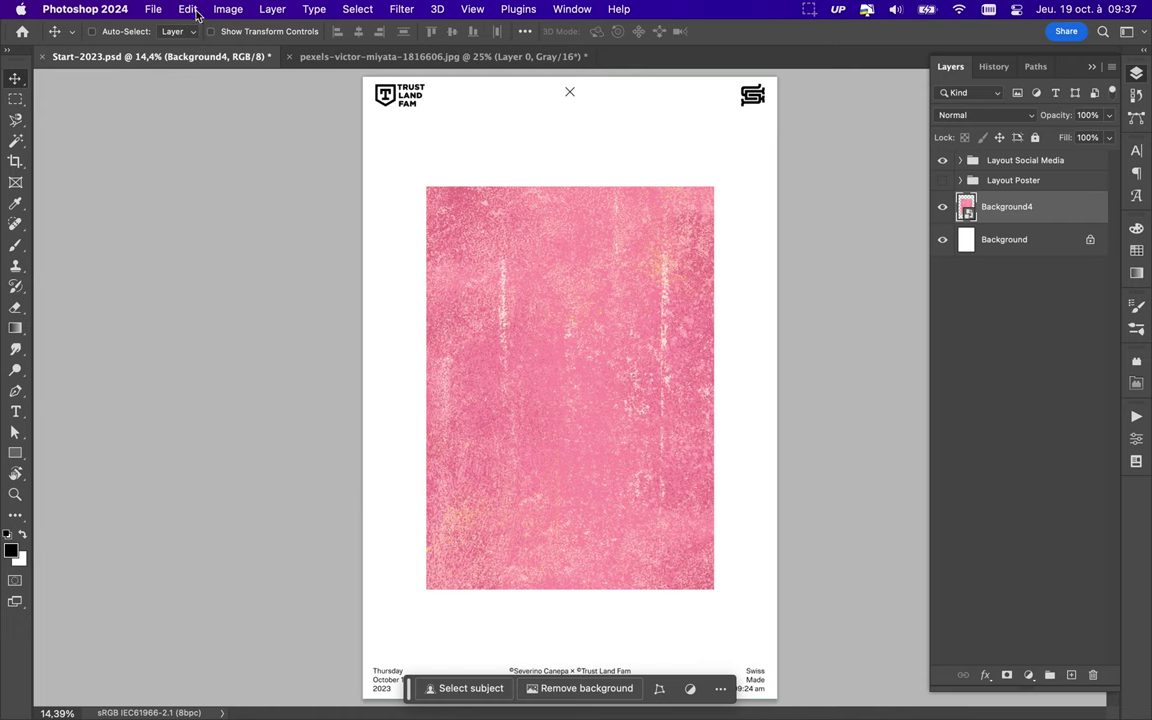
Set the Start-2023 poster to 16 Bits/Channel via Image > Mode.
click(180, 9)
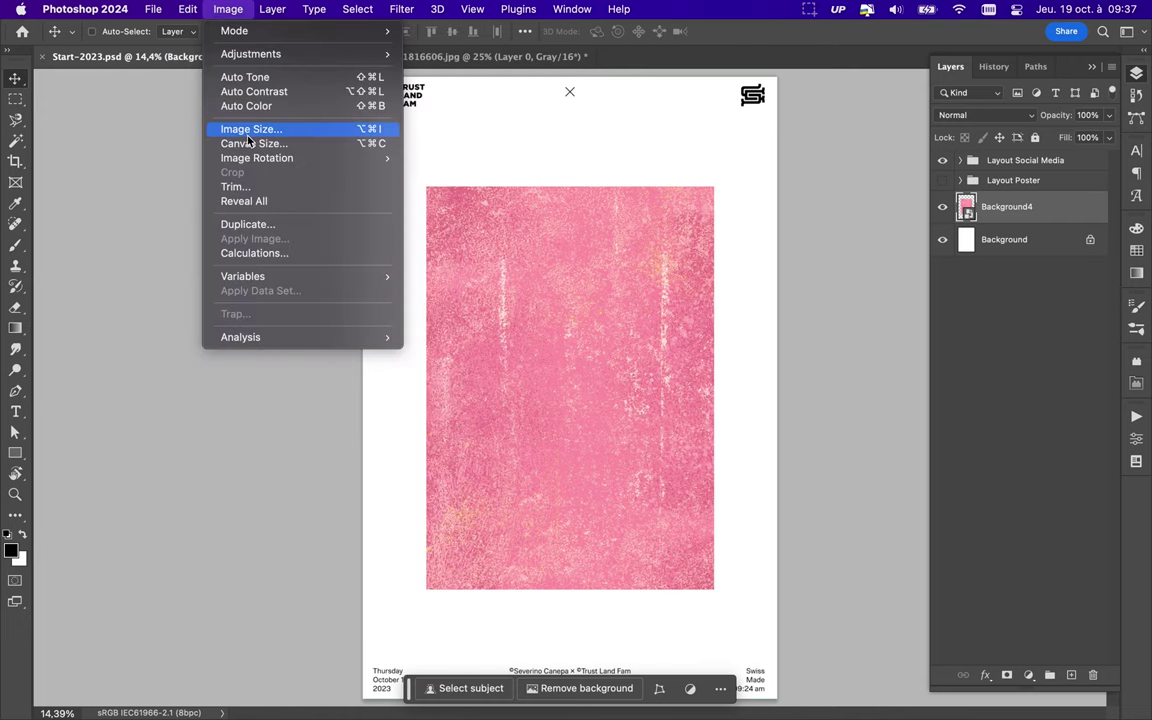
mouse_move(234, 31)
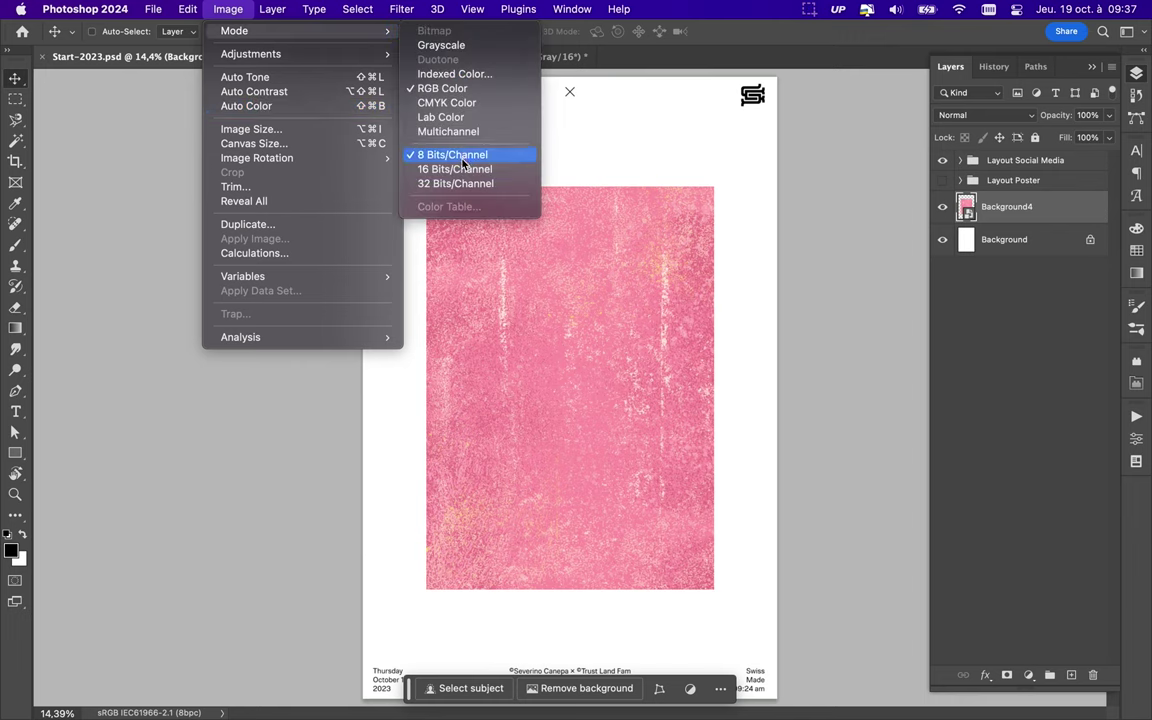
click(462, 169)
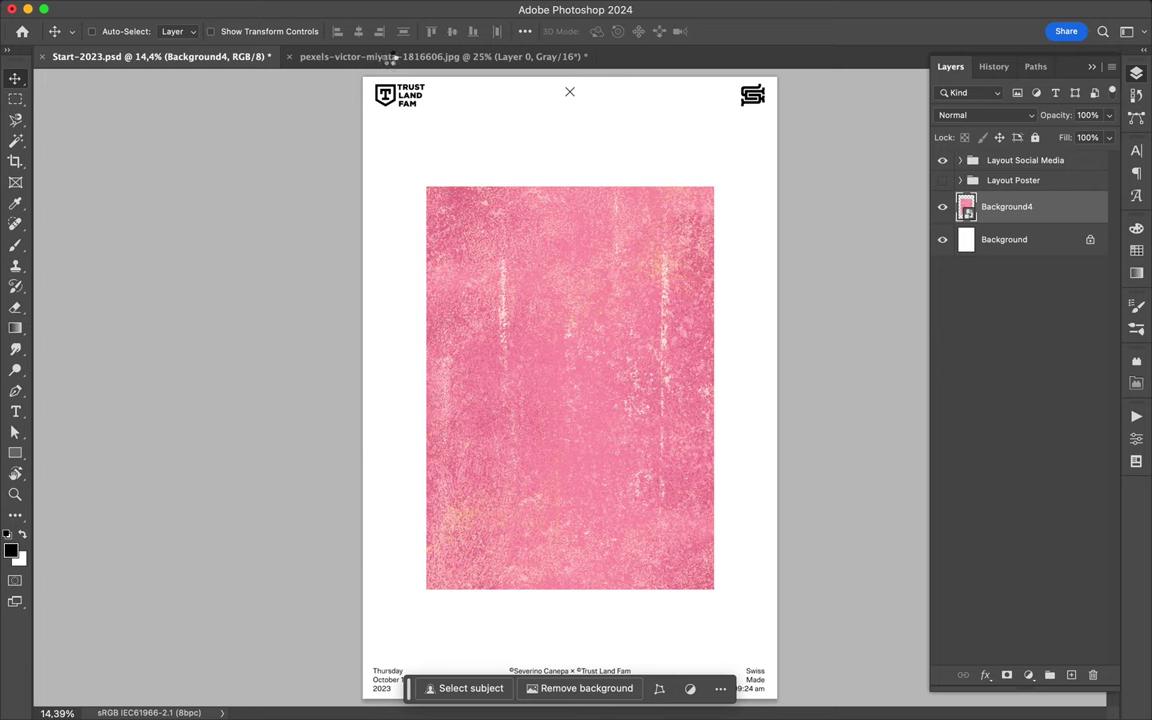
click(390, 57)
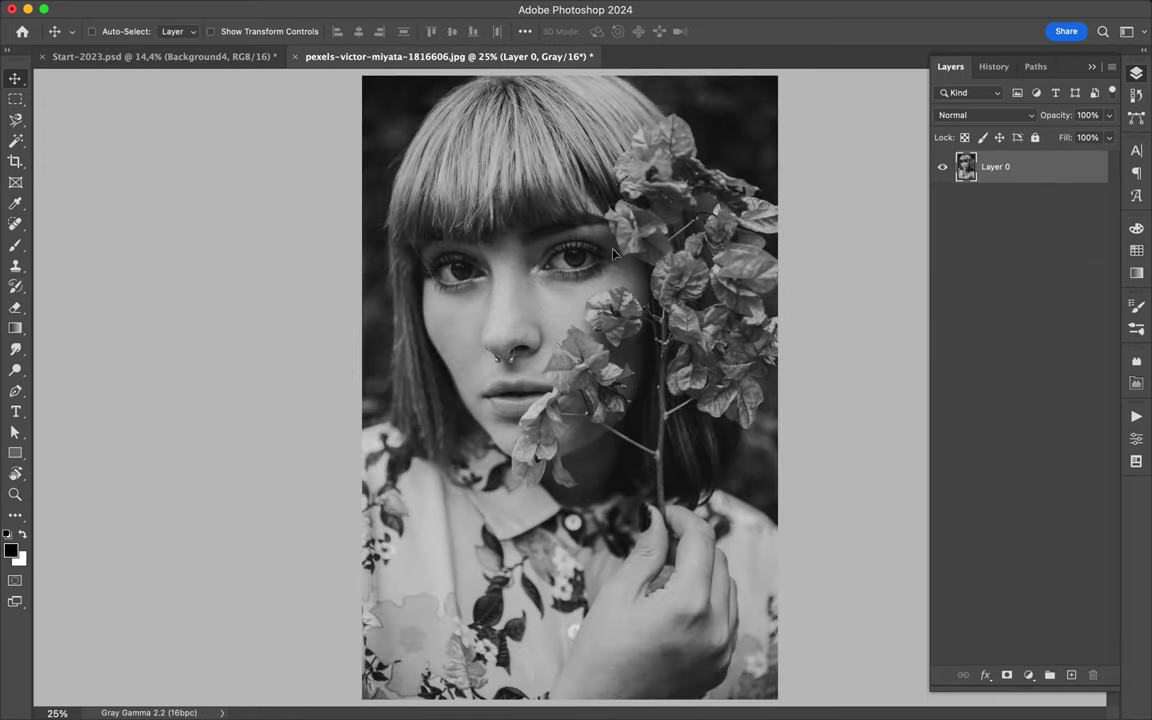
Drop the portrait onto Start-2023 as Layer 1, positioned over the pink Background4 texture.
drag(613, 253, 201, 64)
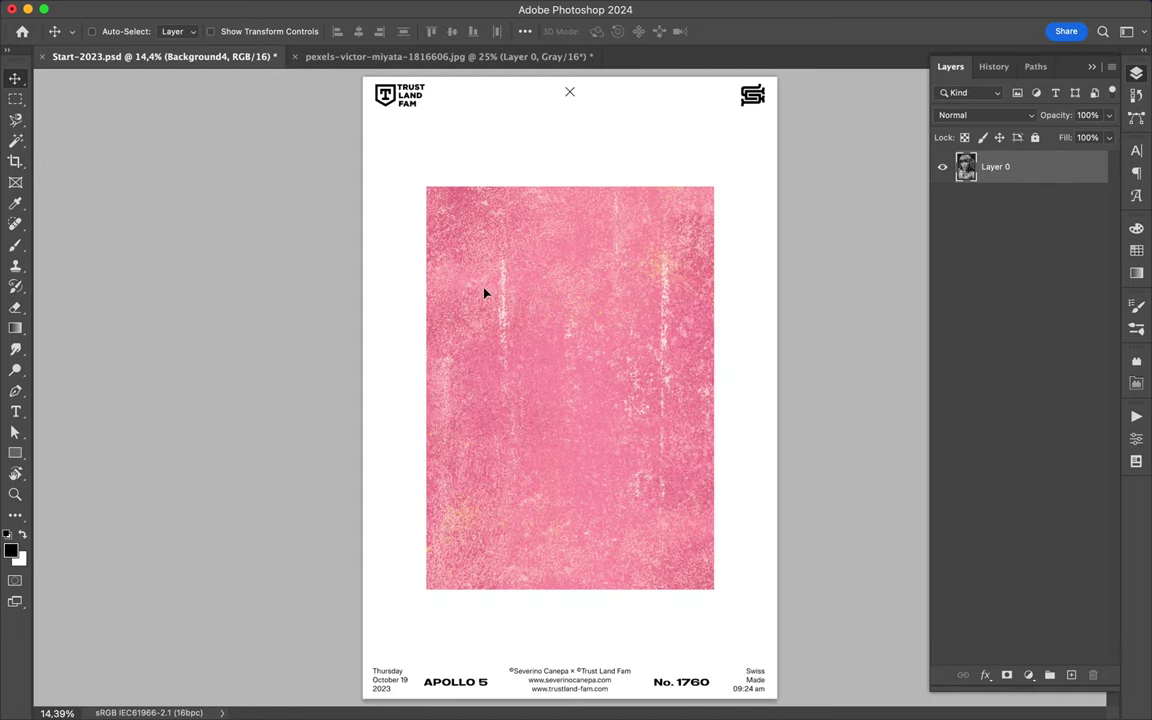
drag(484, 293, 603, 404)
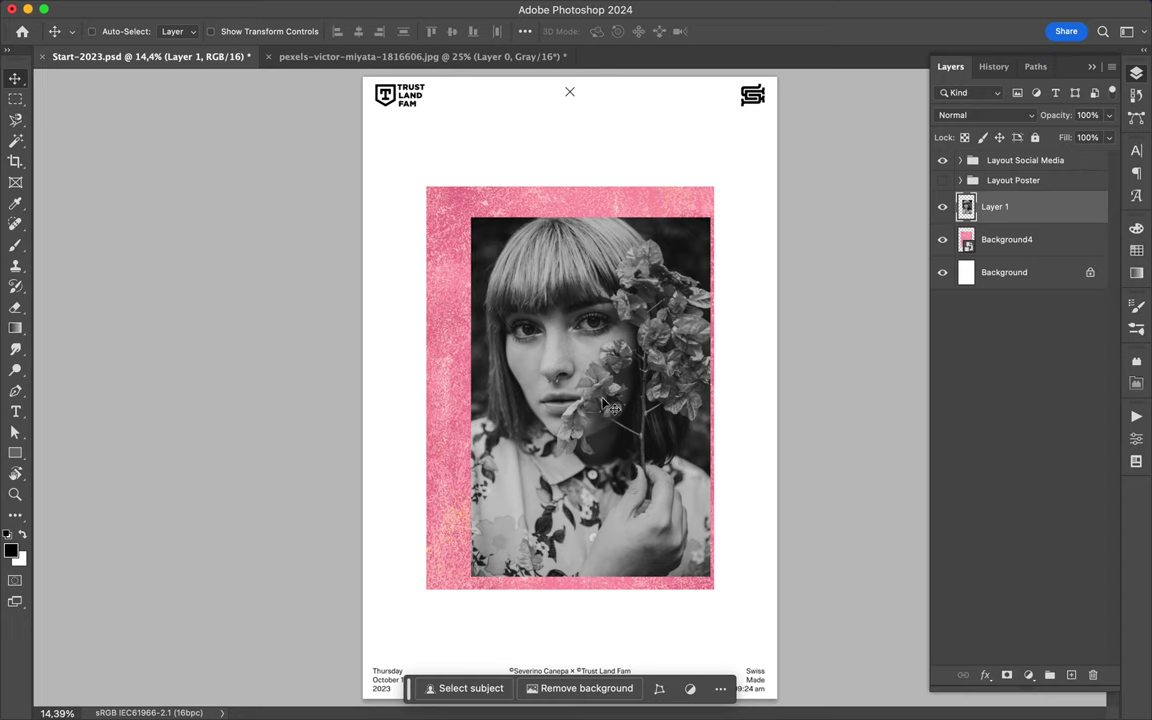
drag(604, 404, 578, 365)
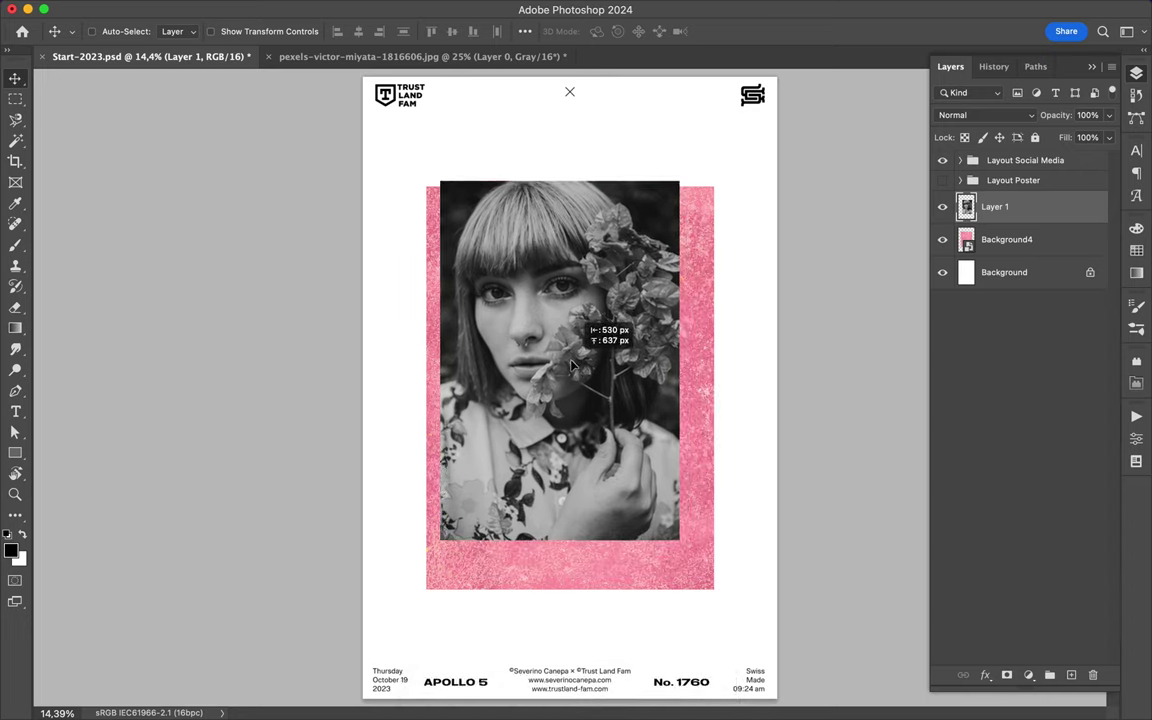
drag(578, 365, 582, 369)
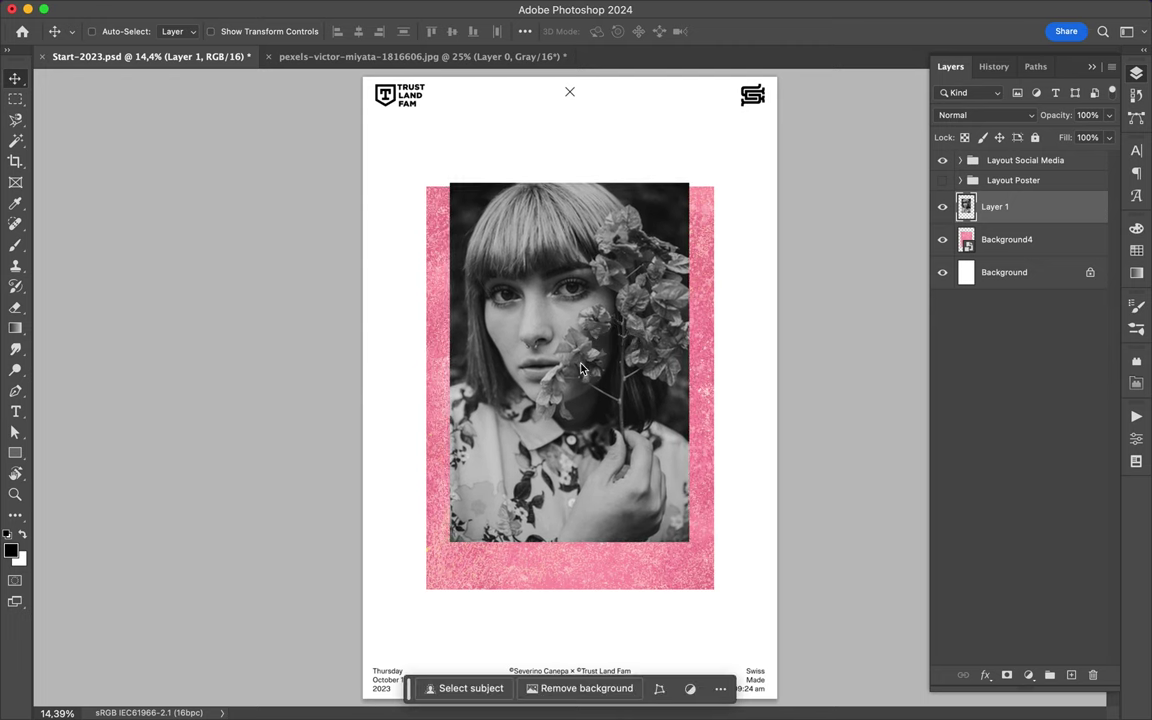
mouse_move(484, 708)
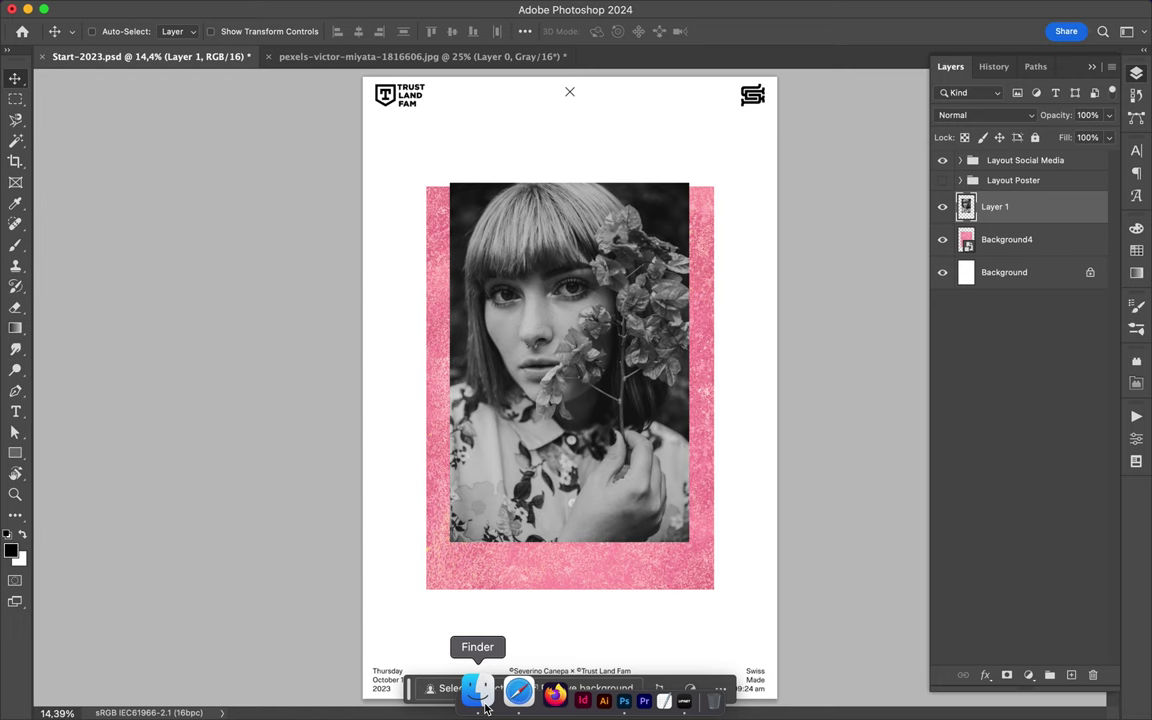
Close the Downloads, Backgrounds and Documents Finder windows.
click(485, 707)
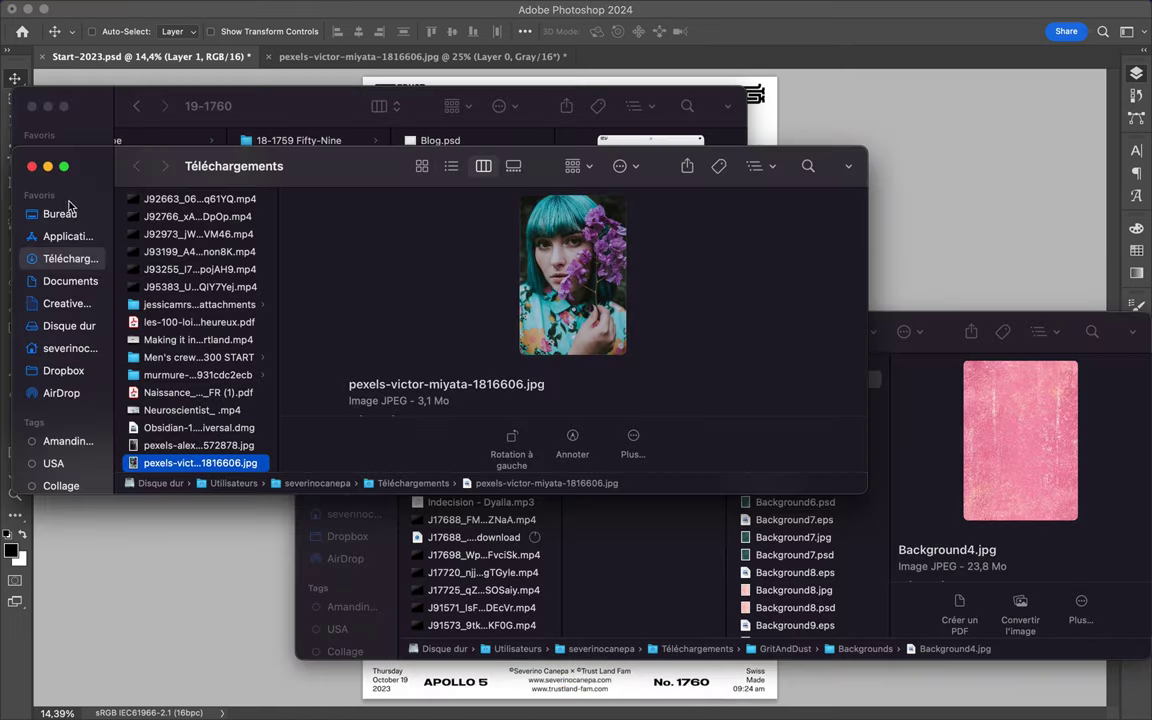
click(31, 166)
drag(390, 330, 291, 93)
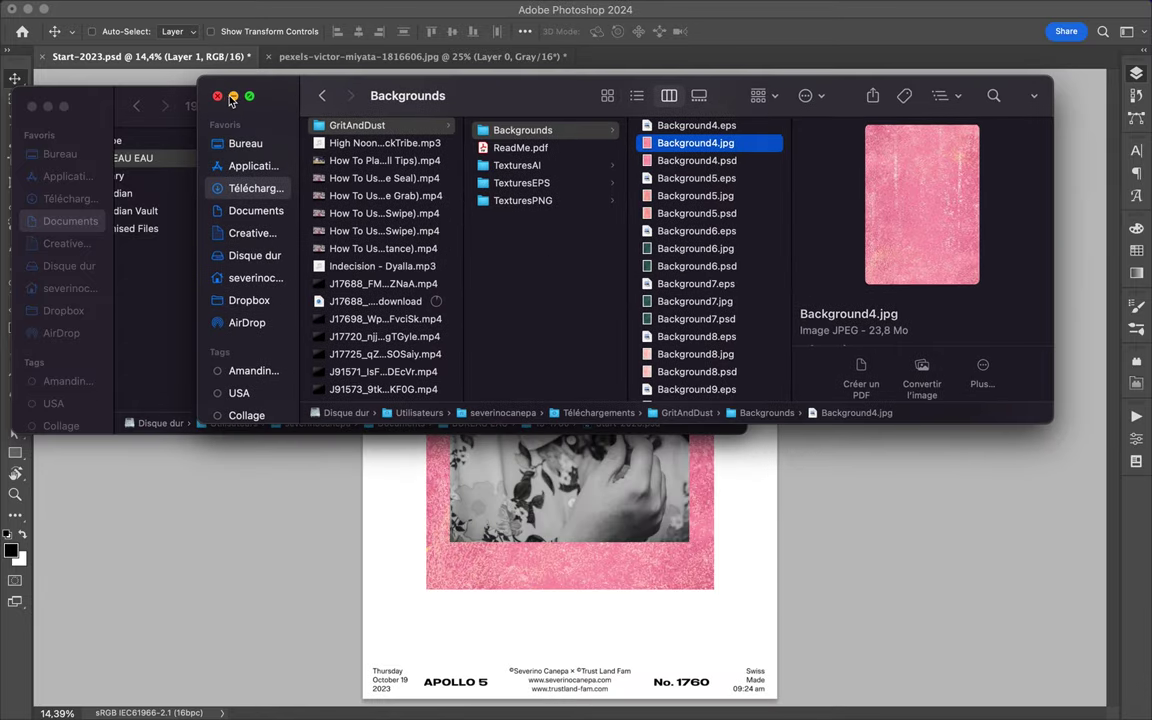
click(217, 95)
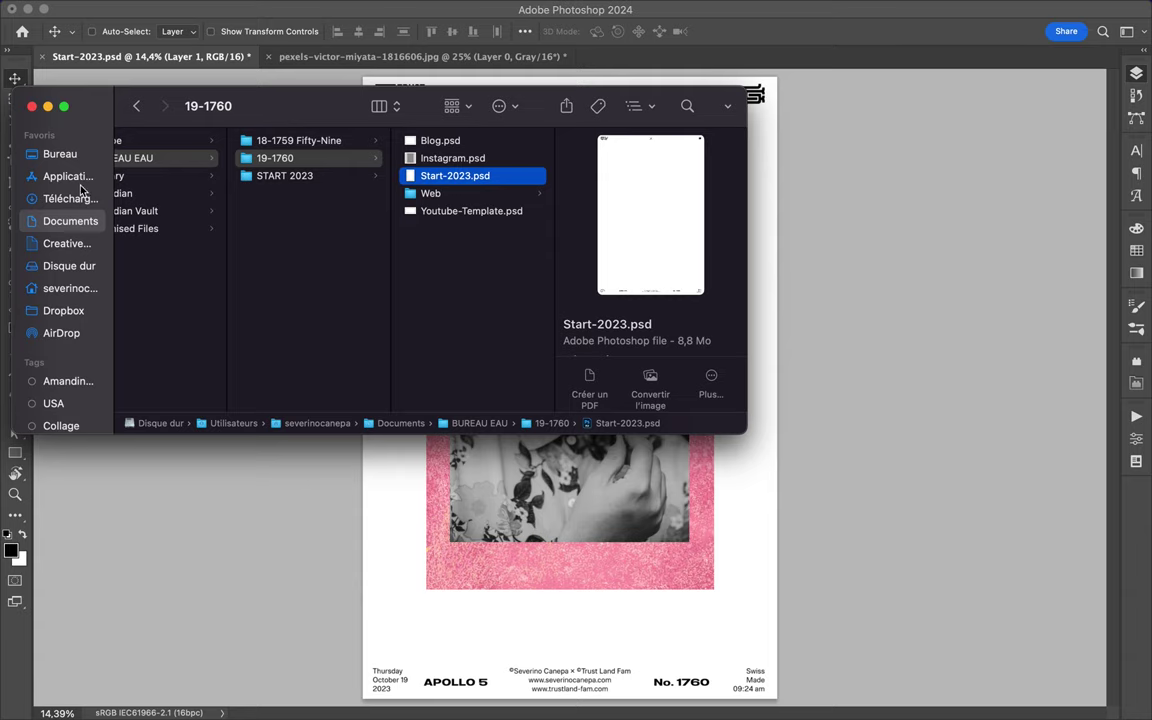
click(32, 106)
mouse_move(1150, 2)
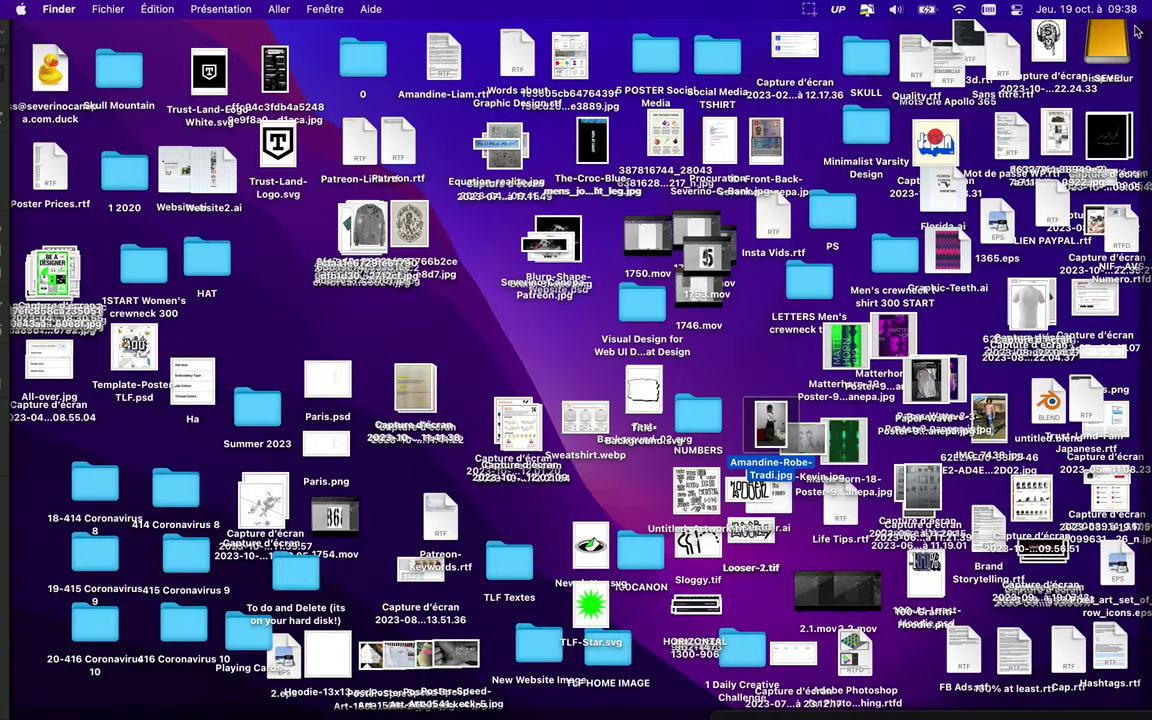
Browse the SEVE drive to 1 Graphisme > 4 Collection > 1 Collage > Paper.
double_click(1105, 45)
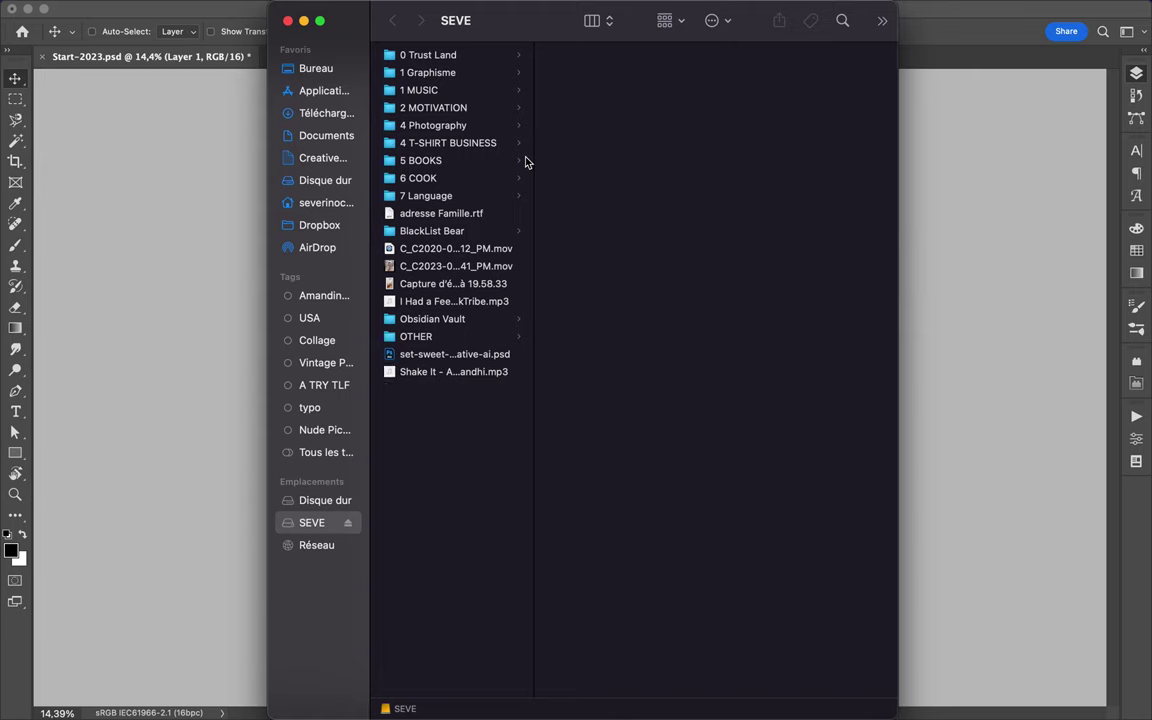
click(448, 89)
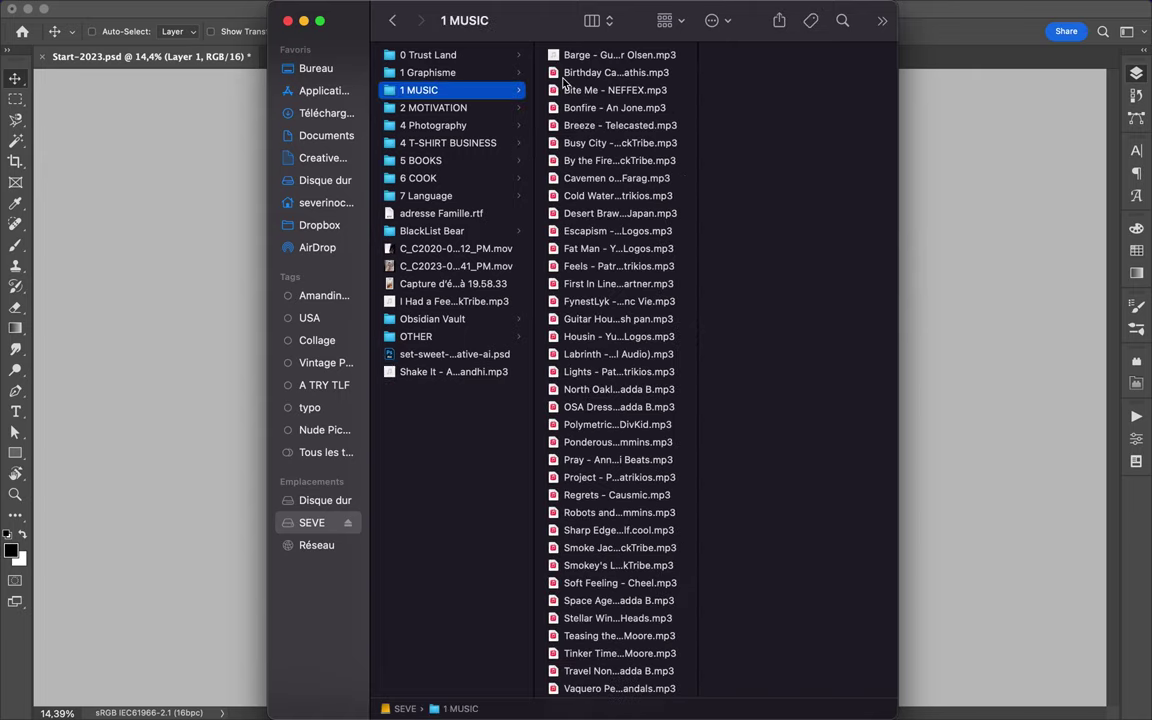
key(Up)
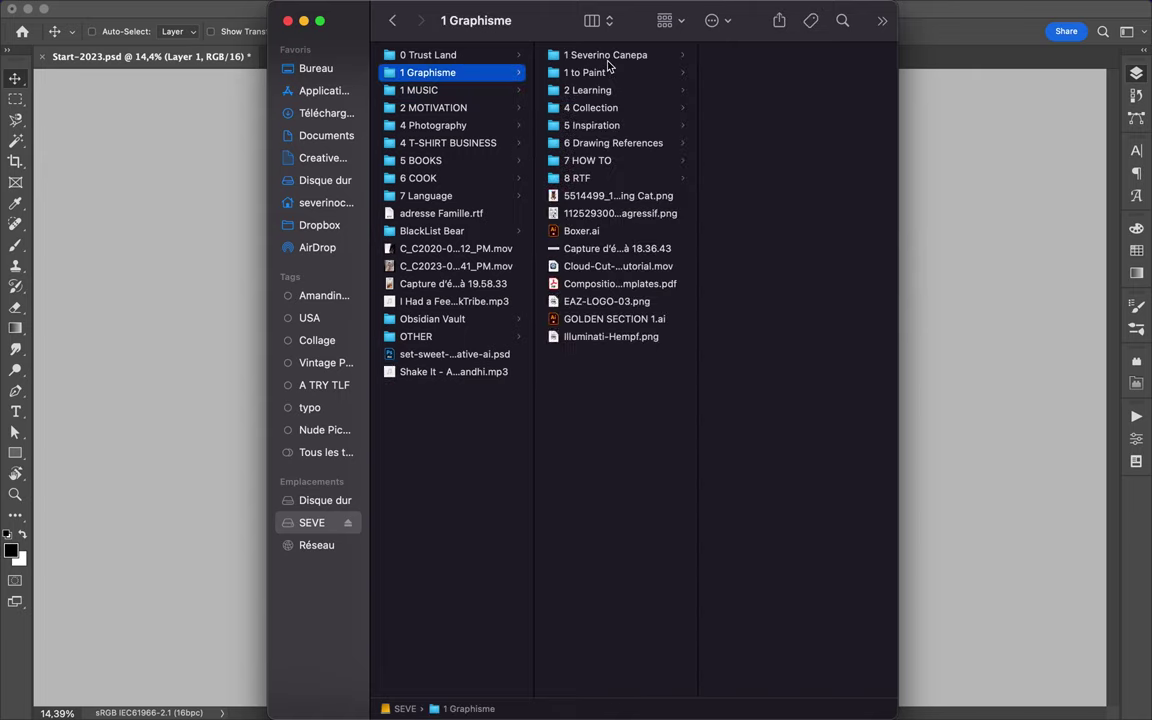
click(600, 108)
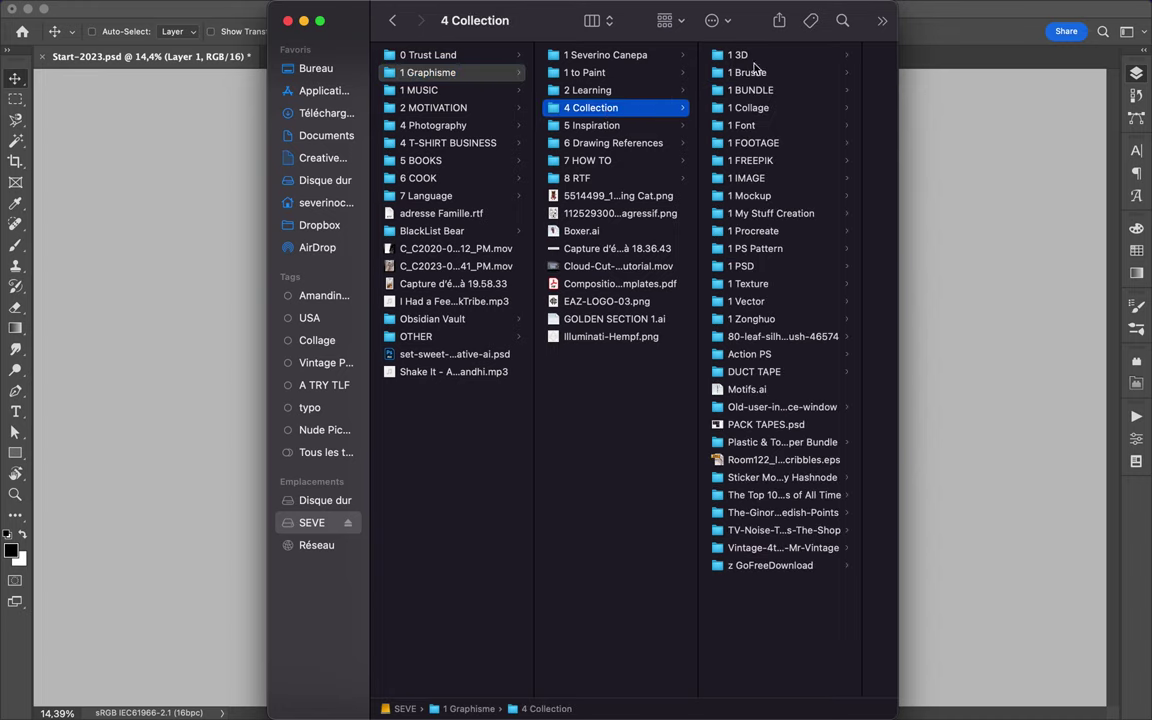
click(760, 108)
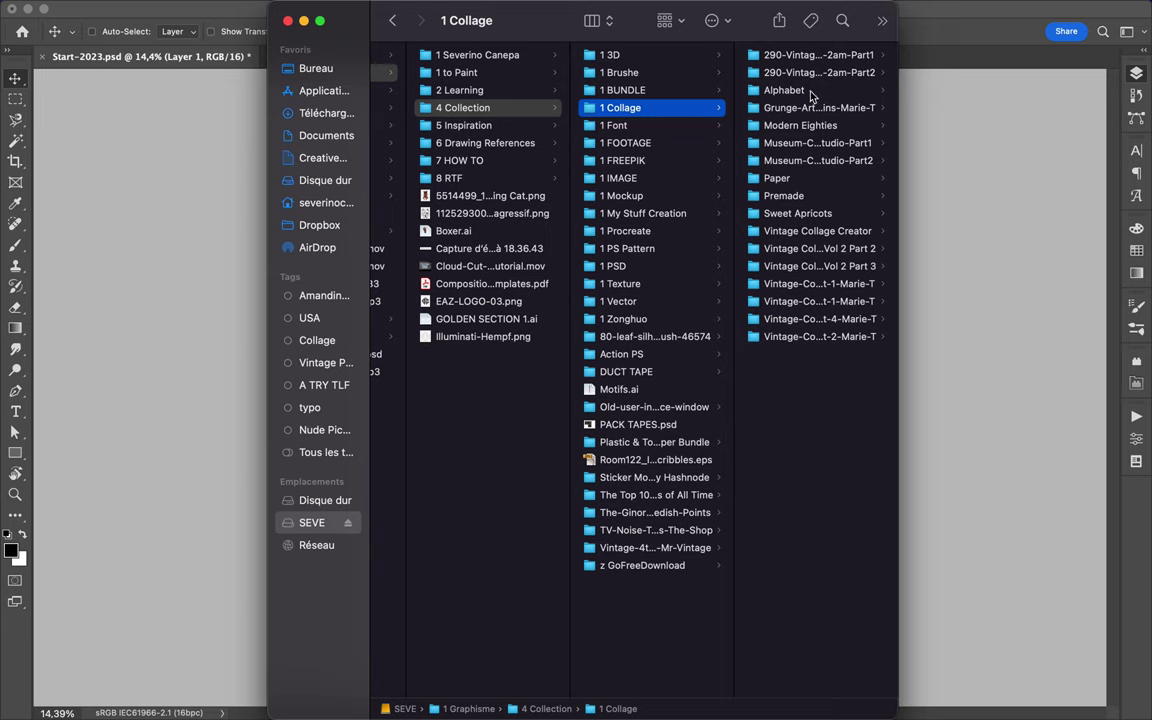
click(818, 110)
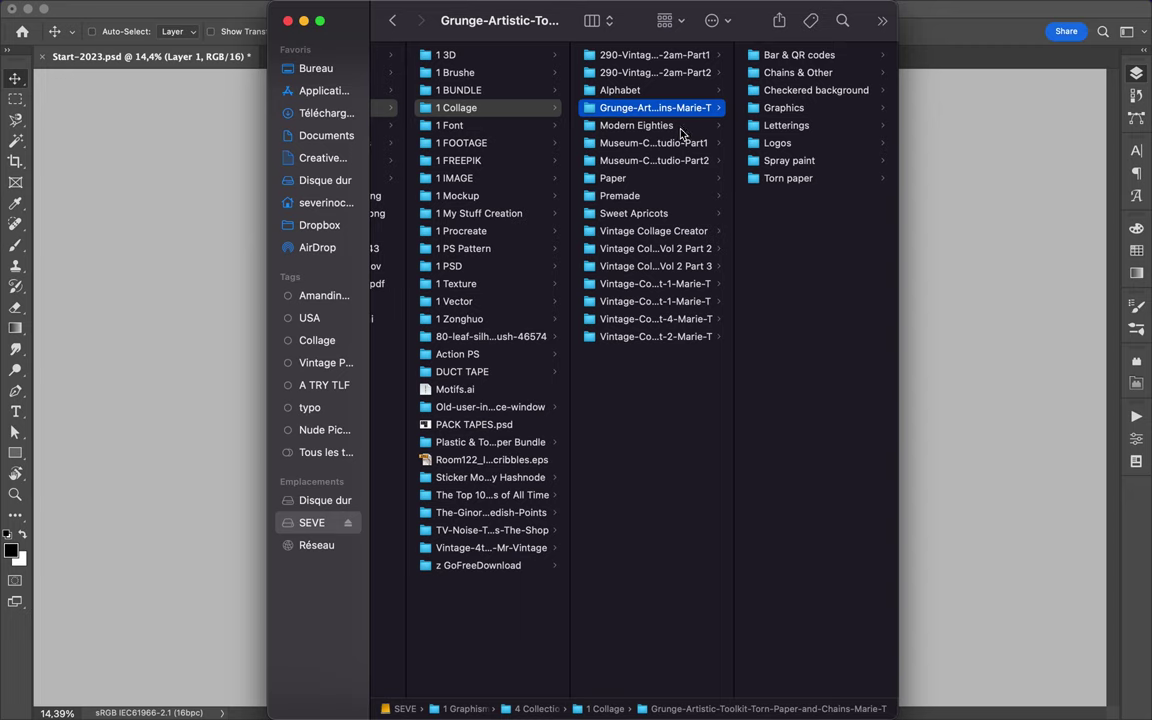
click(663, 178)
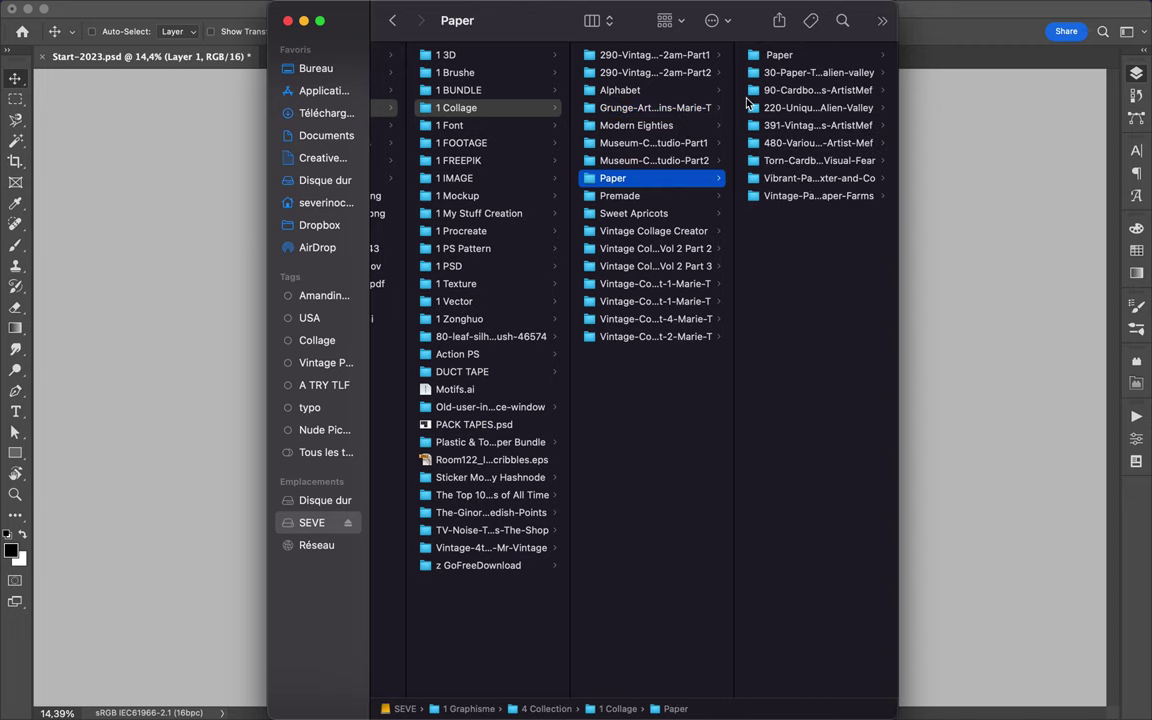
click(779, 55)
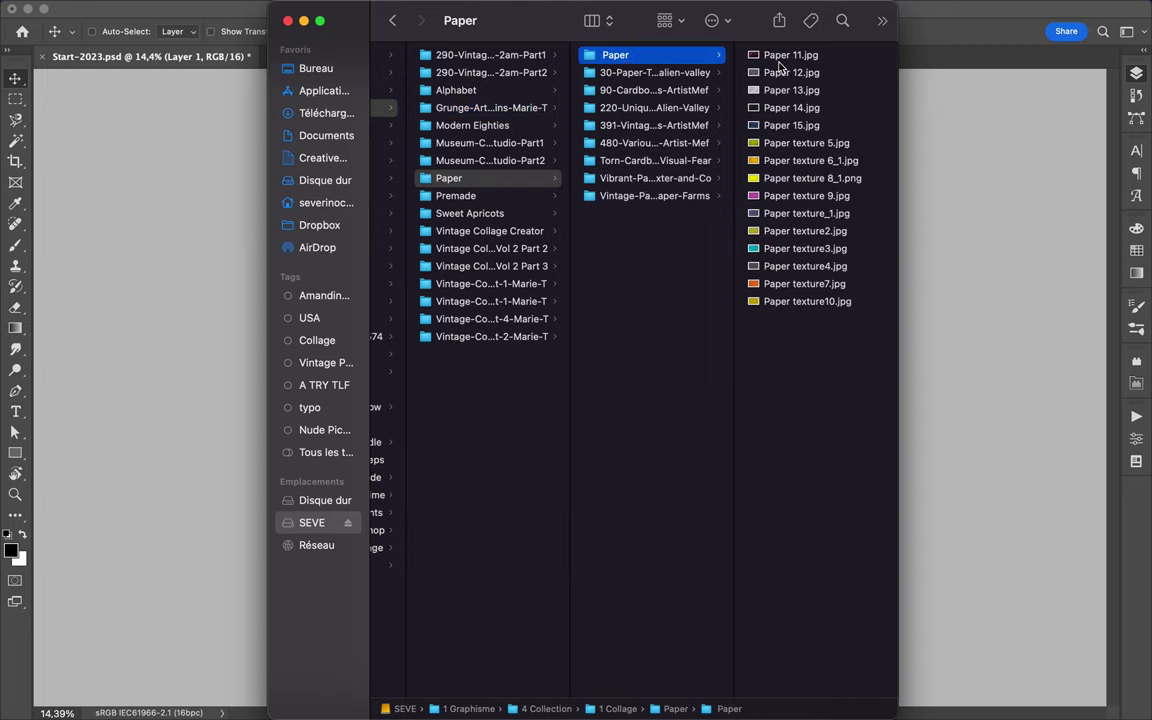
Preview textures in 30-Paper-Textures-alien-valley and drag the torn cardboard paper3.png toward Photoshop.
click(779, 60)
click(628, 127)
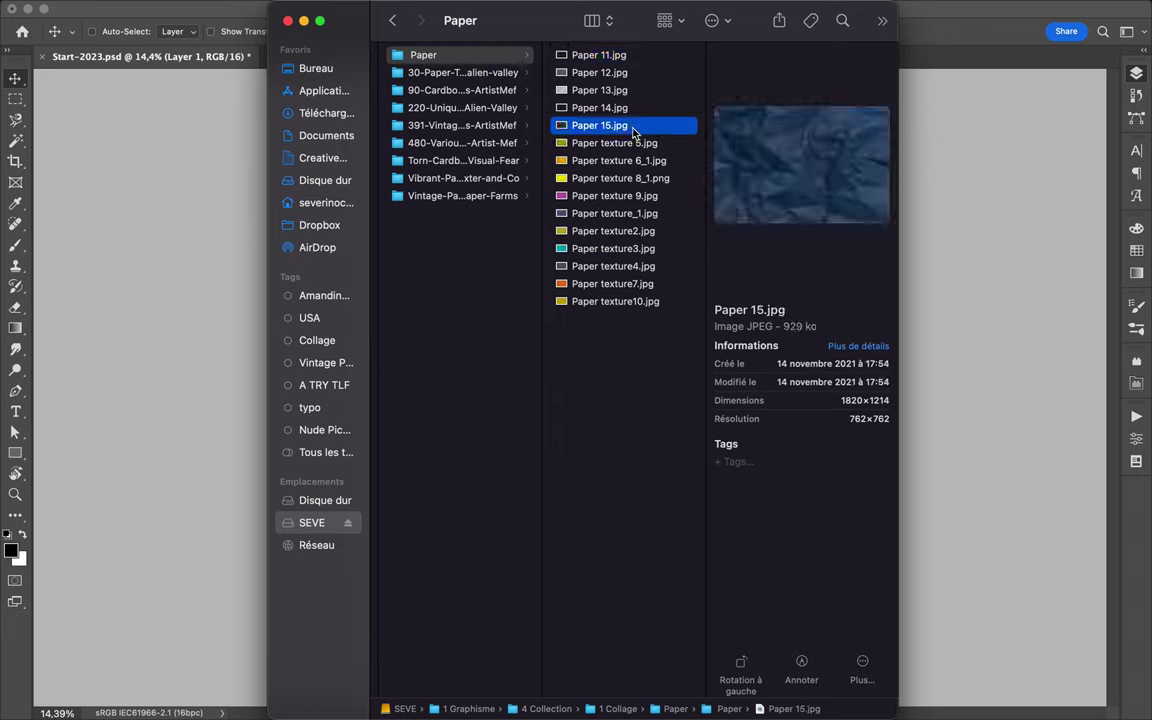
click(617, 162)
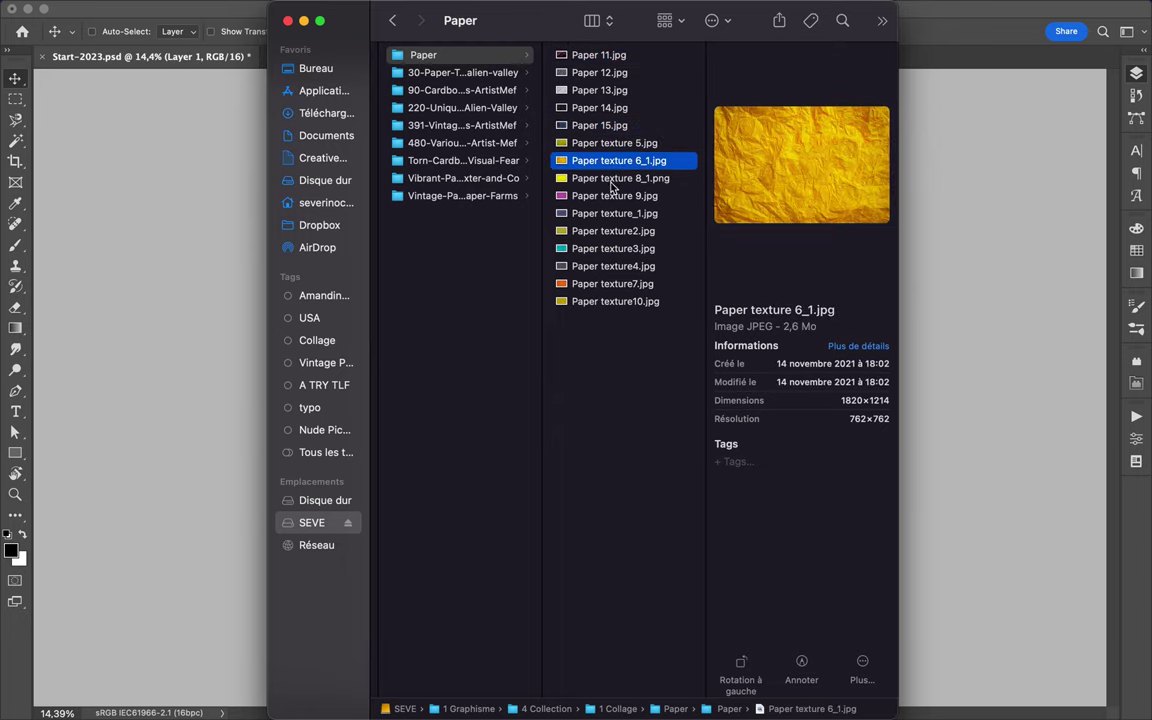
click(481, 76)
click(577, 57)
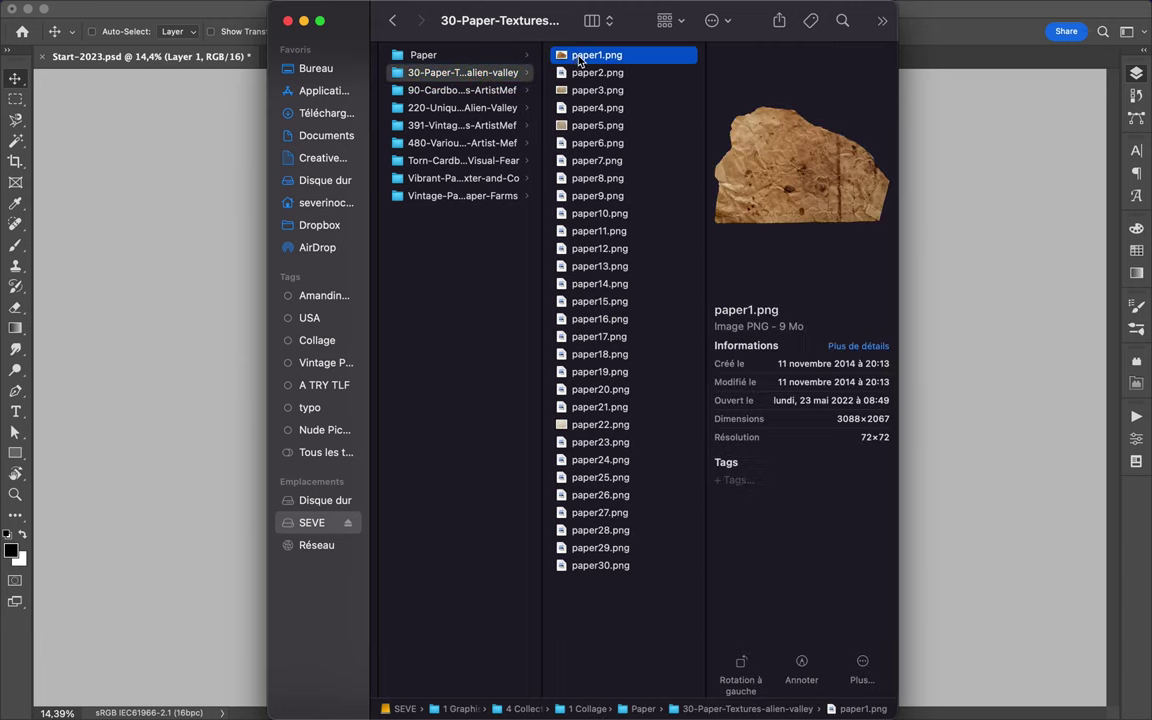
click(586, 74)
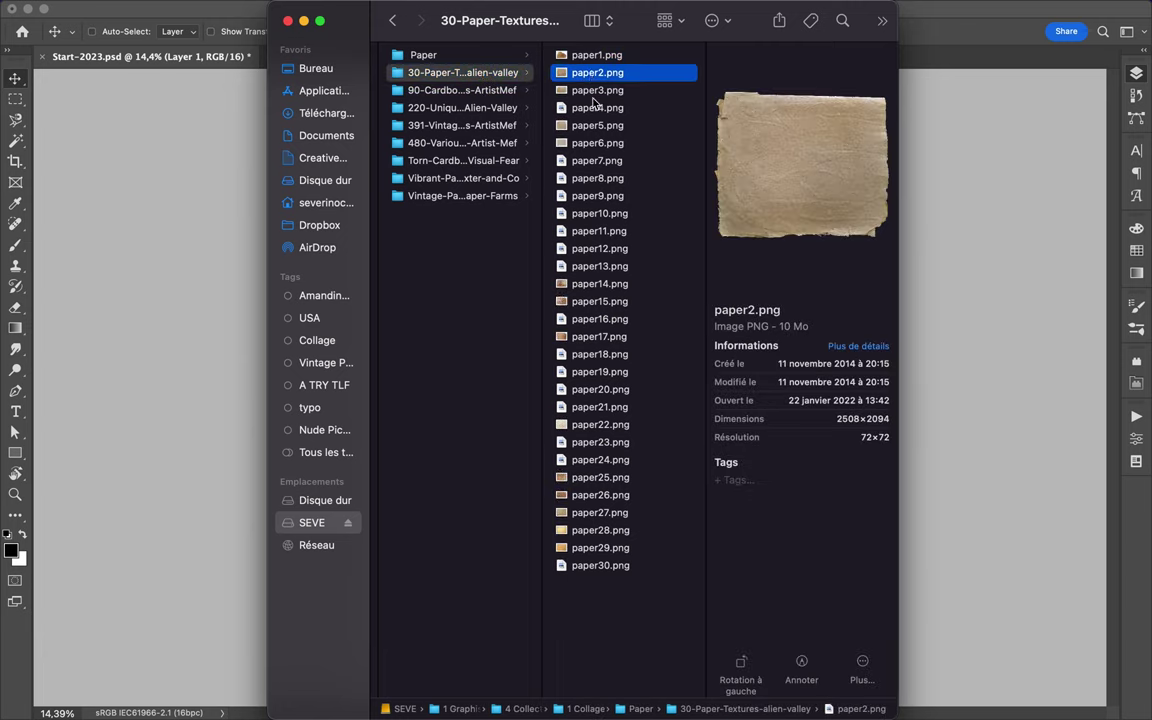
click(597, 91)
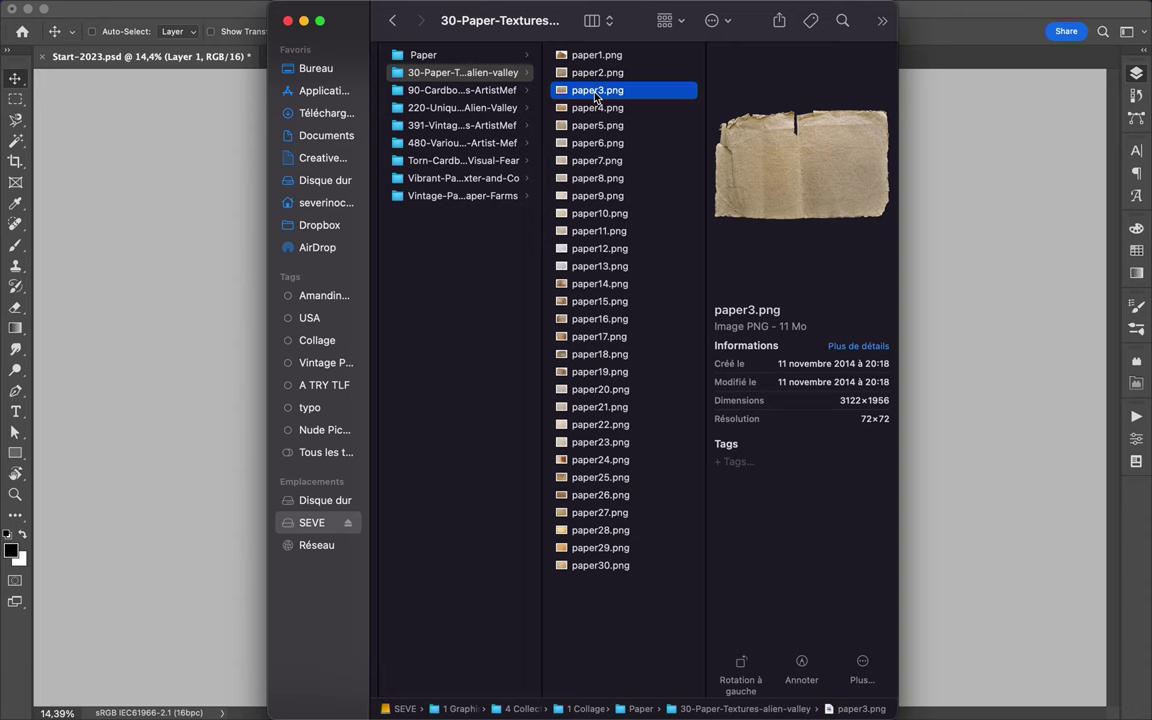
drag(604, 96, 556, 701)
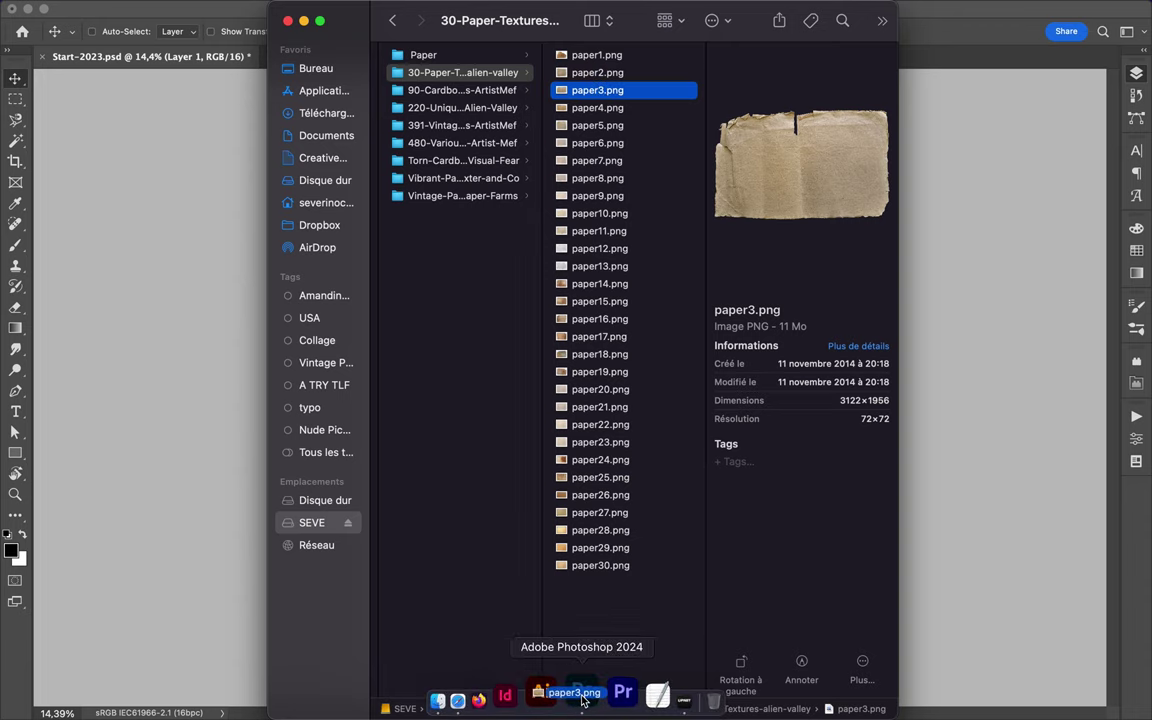
Open paper3.png and add its cardboard to the Start-2023 poster as Layer 2.
drag(556, 701, 556, 698)
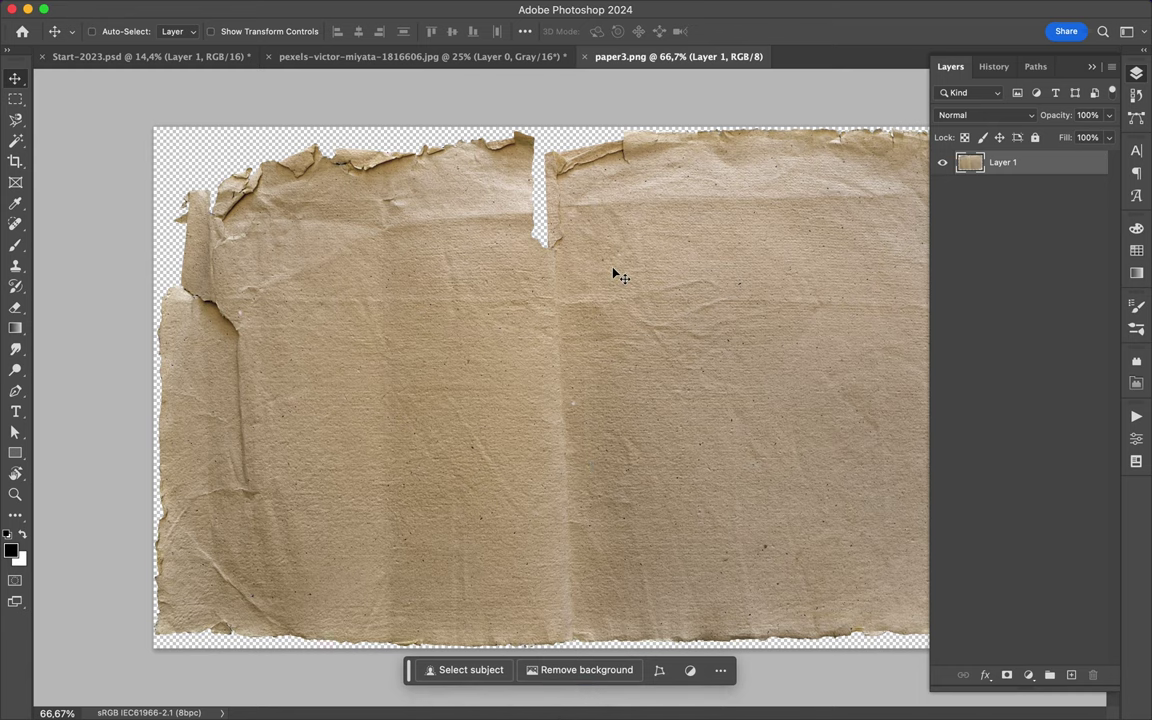
drag(658, 283, 395, 66)
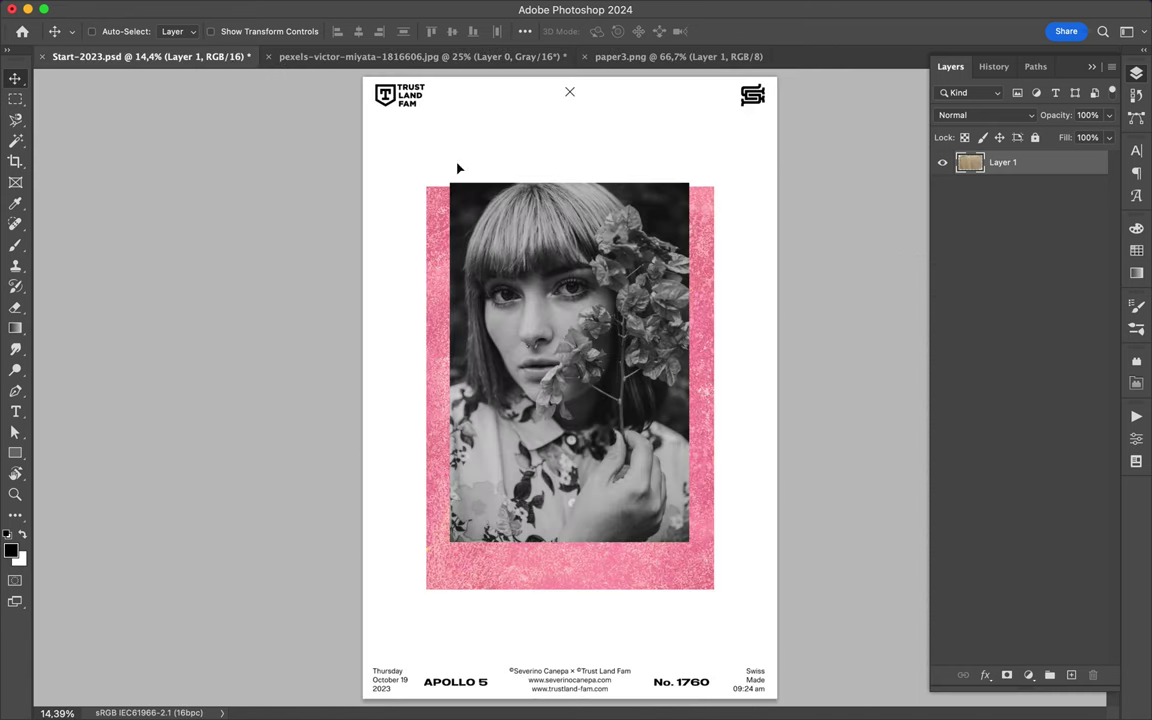
drag(222, 58, 578, 332)
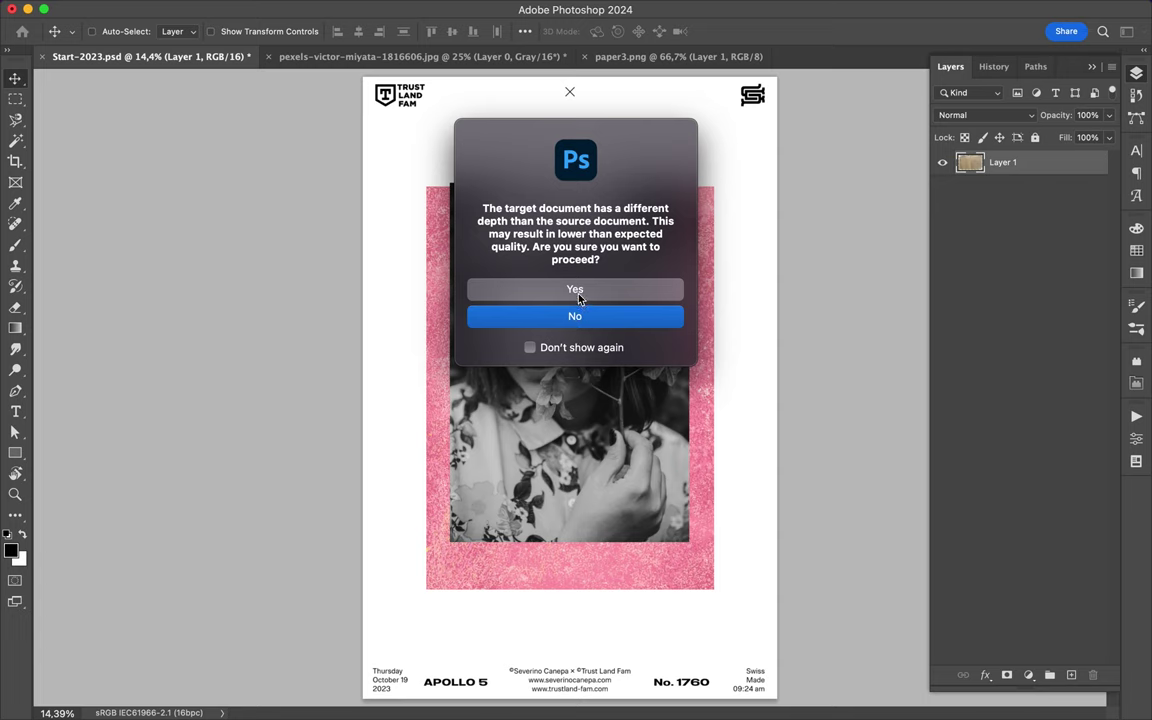
click(578, 290)
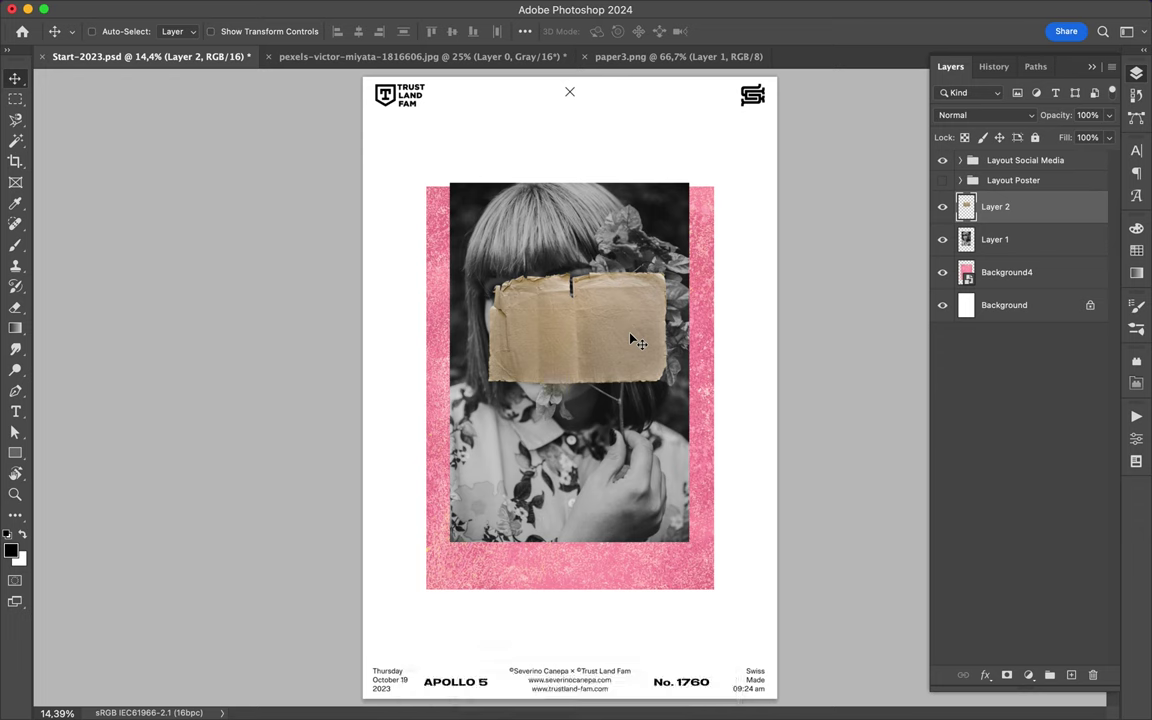
Rotate the cardboard layer 90° upright and position it over the face's right half.
drag(566, 299, 627, 453)
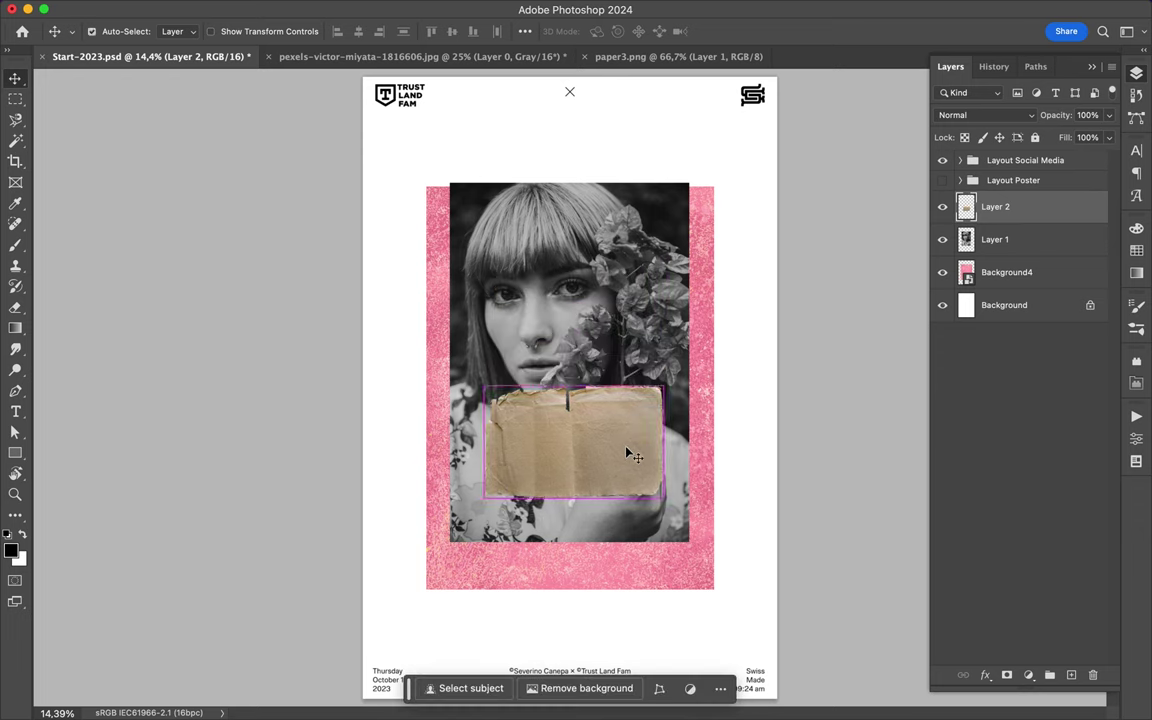
key(ctrl+t)
mouse_move(436, 305)
mouse_down()
mouse_move(688, 283)
mouse_move(716, 298)
mouse_up()
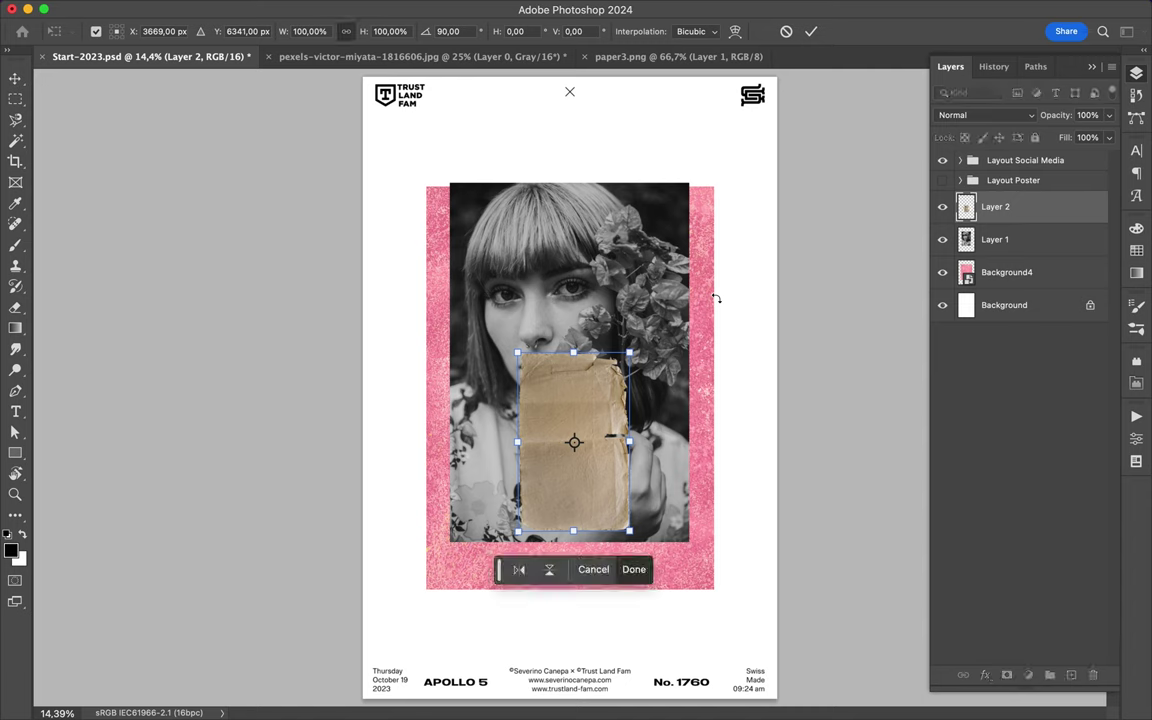
key(Return)
mouse_move(561, 437)
mouse_down()
mouse_move(561, 222)
mouse_move(487, 289)
mouse_move(589, 291)
mouse_up()
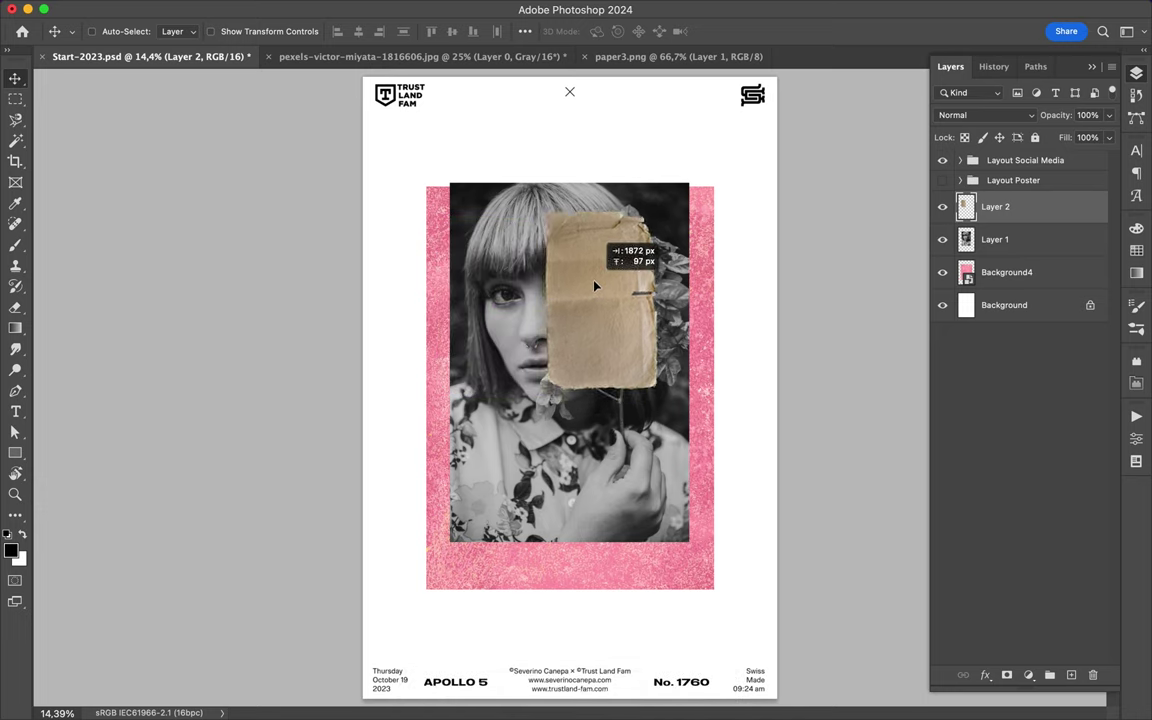
drag(589, 291, 594, 290)
click(1028, 115)
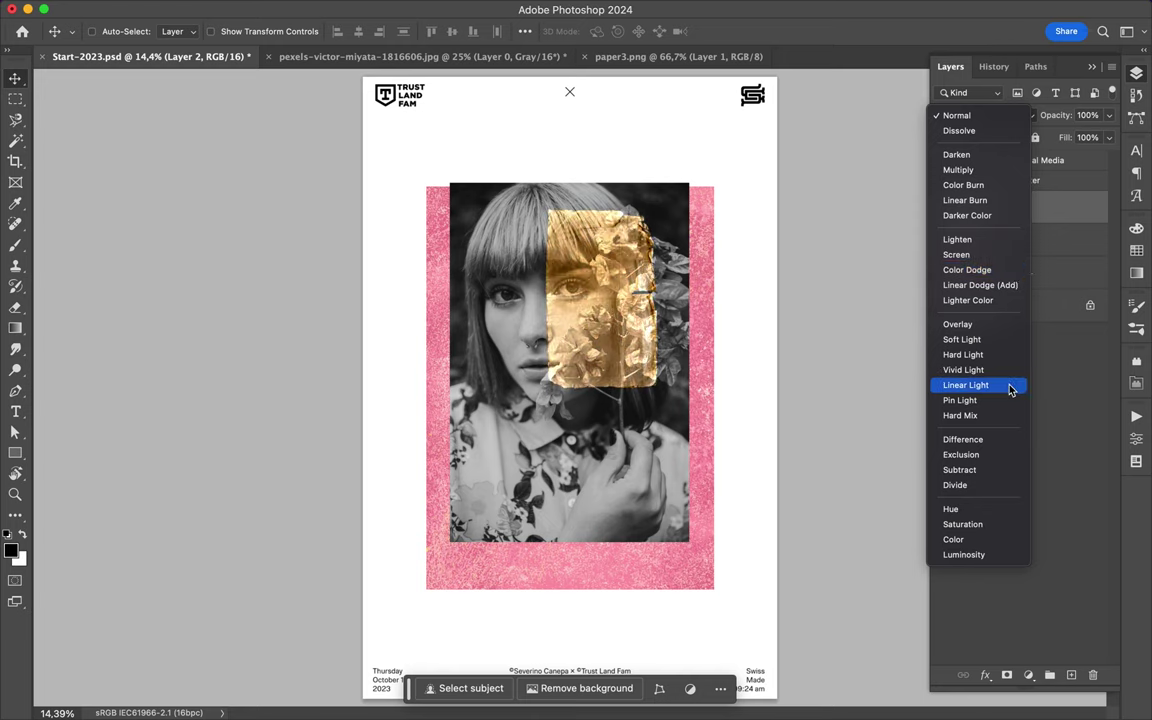
Keep the cardboard at Normal blending and close the portrait and paper3.png documents unsaved.
click(757, 423)
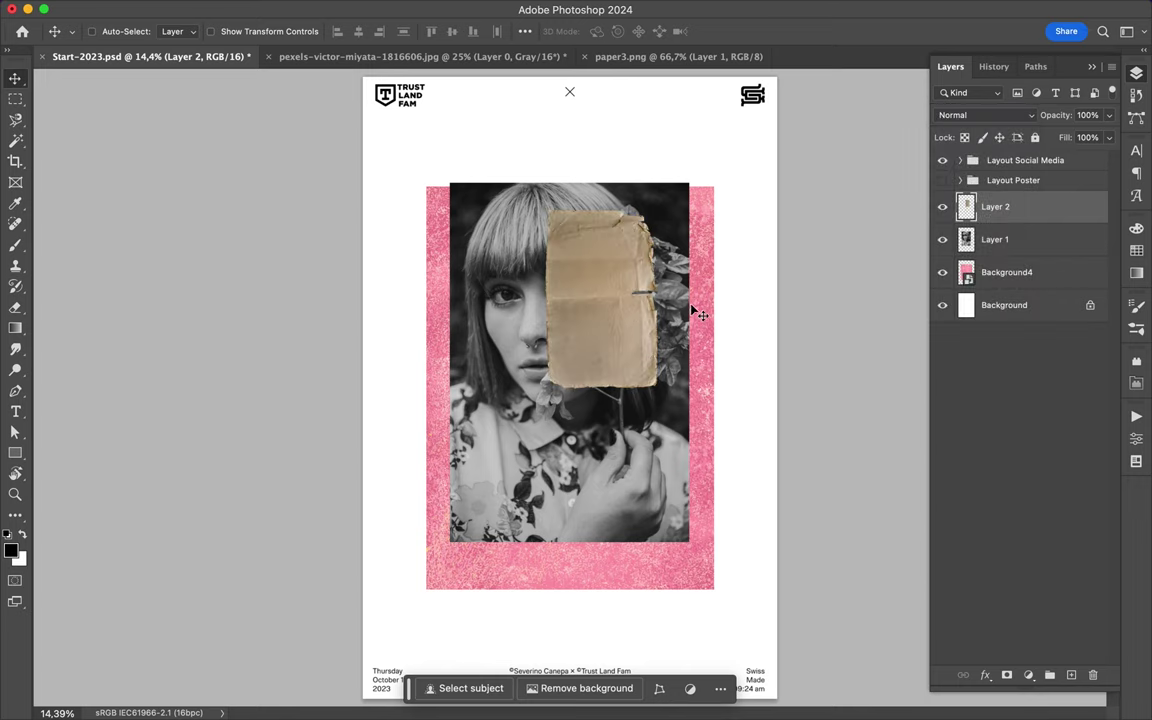
click(640, 57)
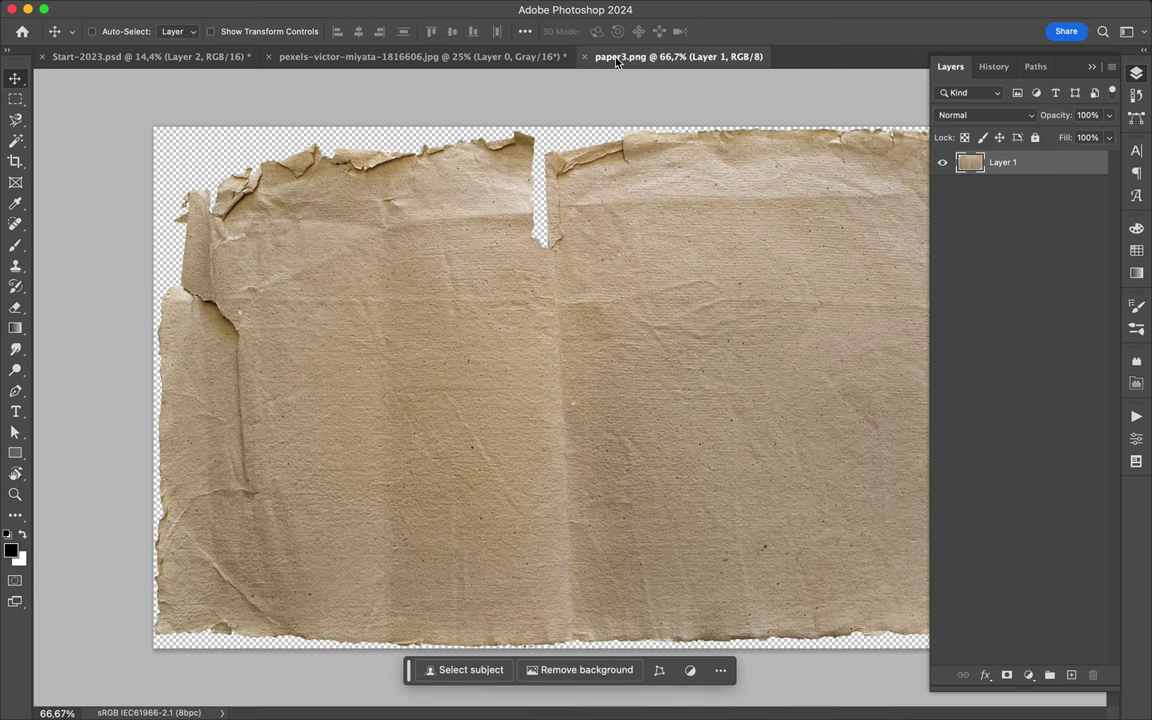
click(405, 56)
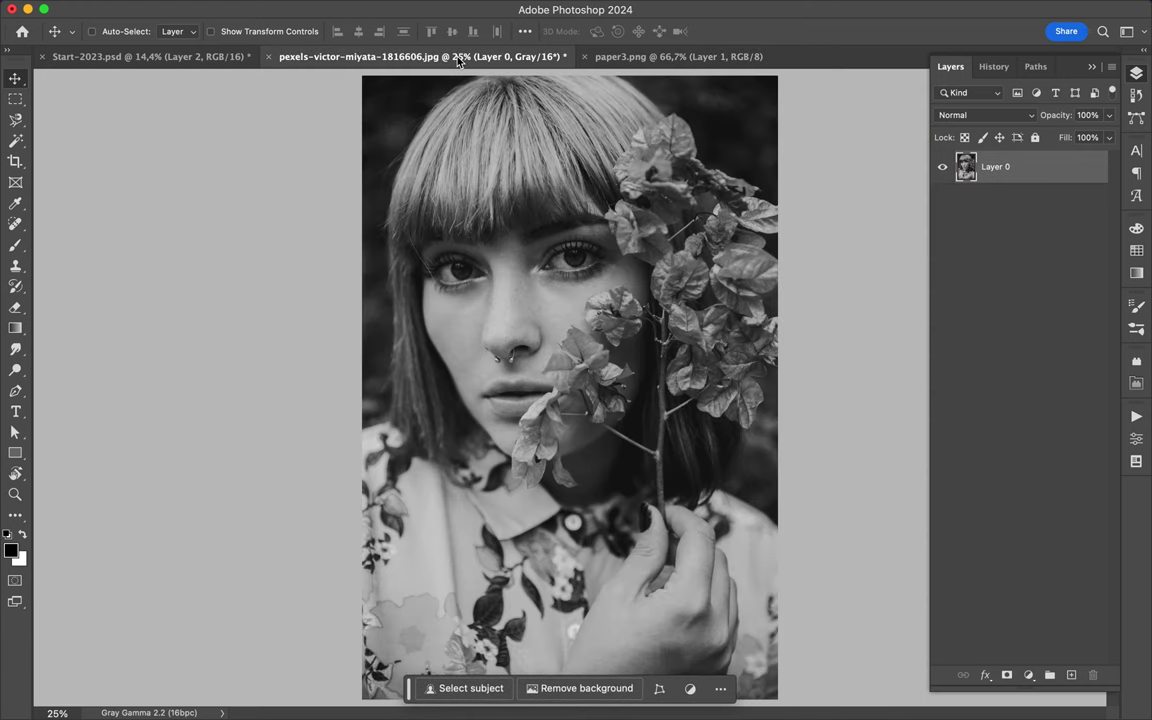
click(268, 57)
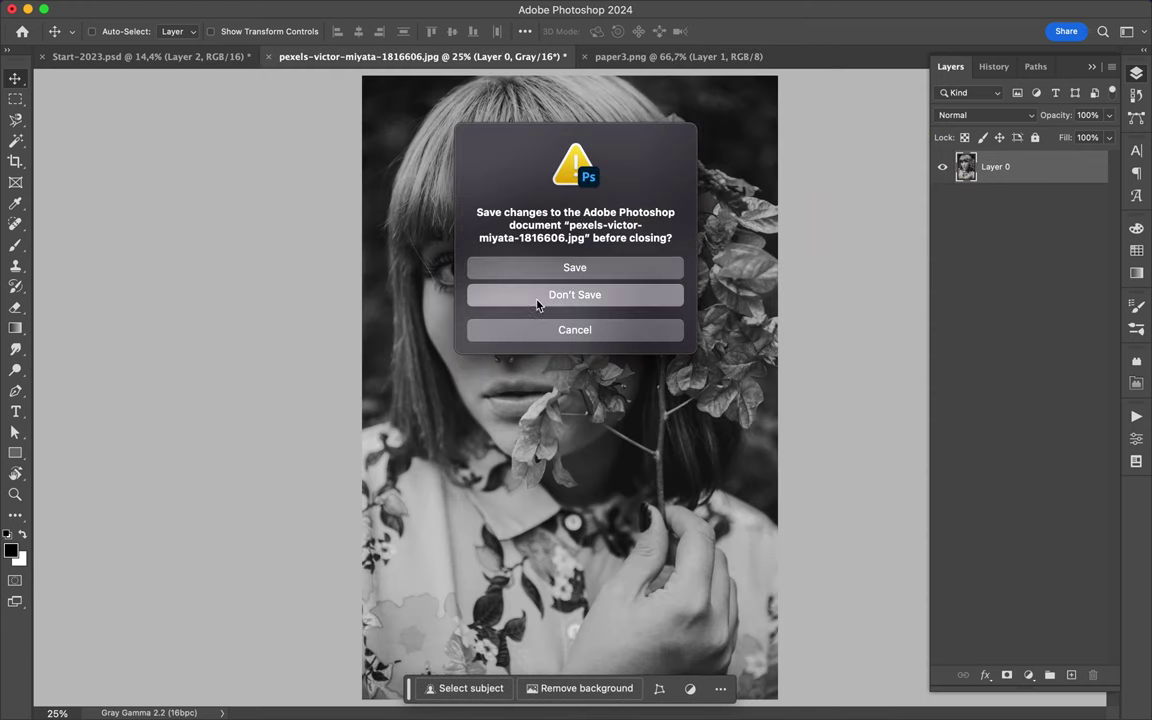
click(540, 296)
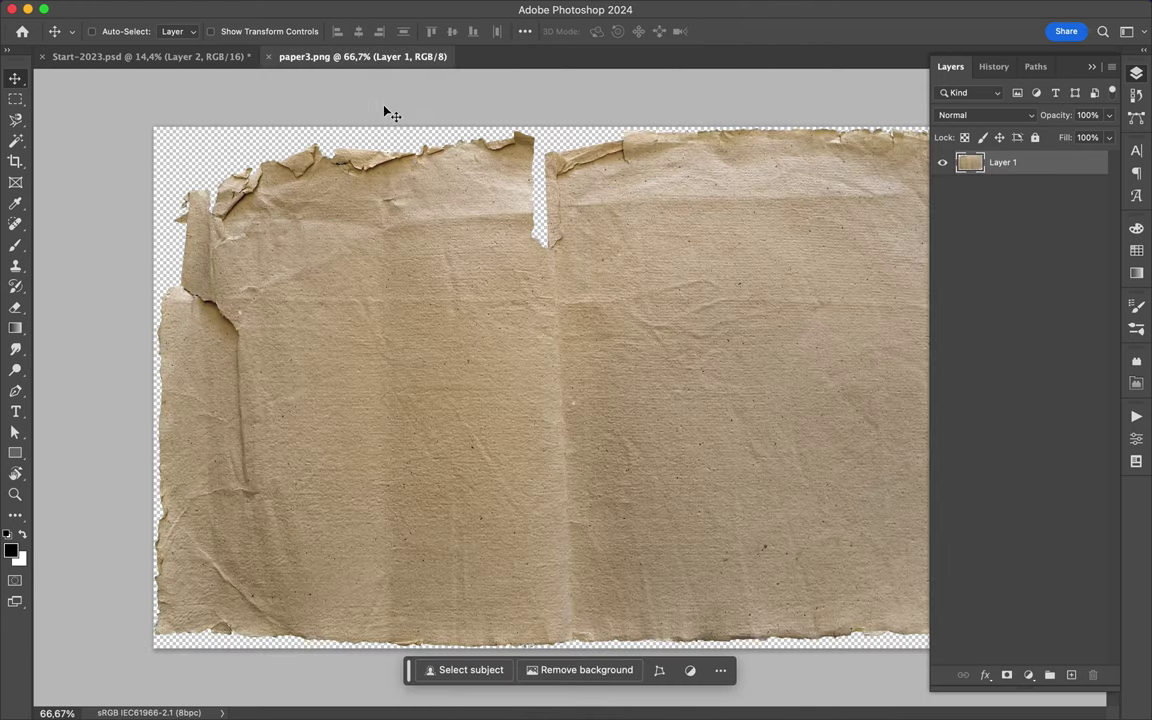
click(269, 58)
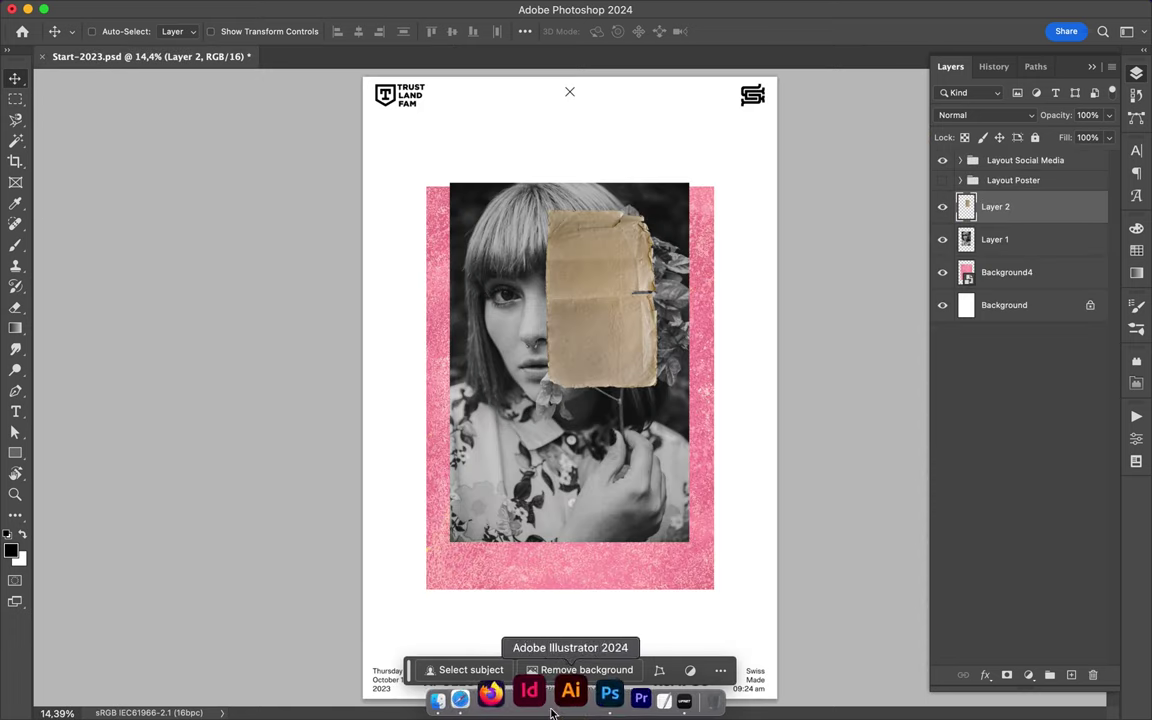
click(486, 700)
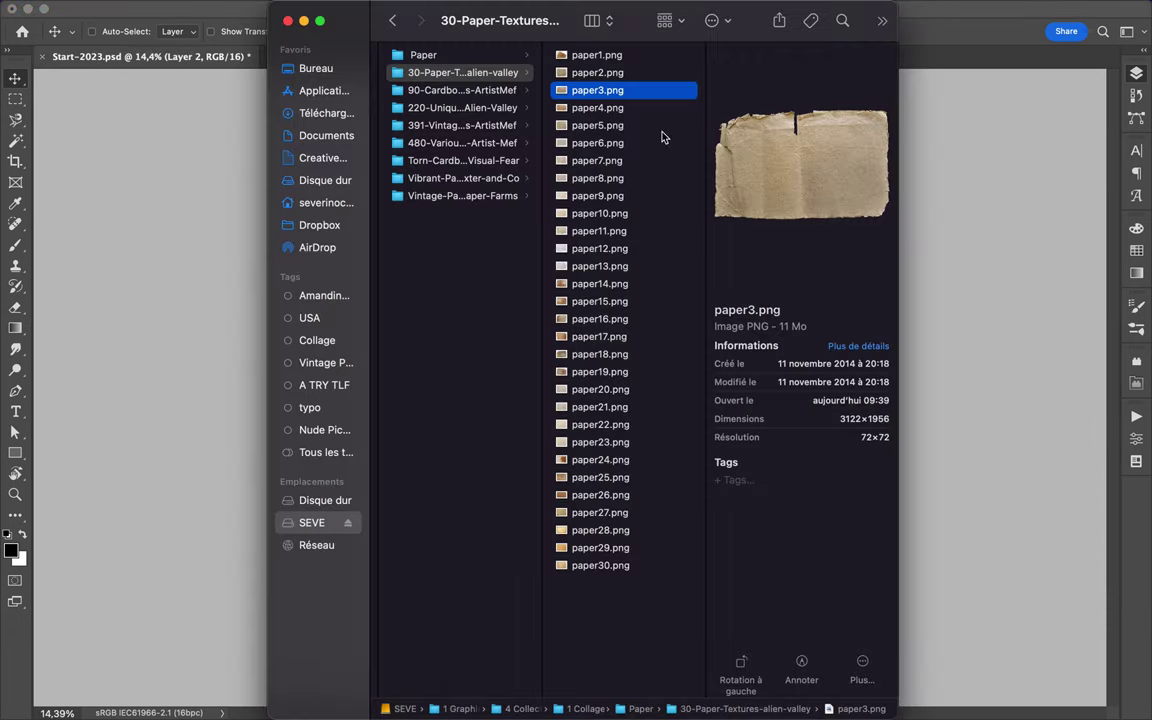
Step through the paper4 to paper29 previews and settle on paper28.png.
click(640, 112)
key(Down)
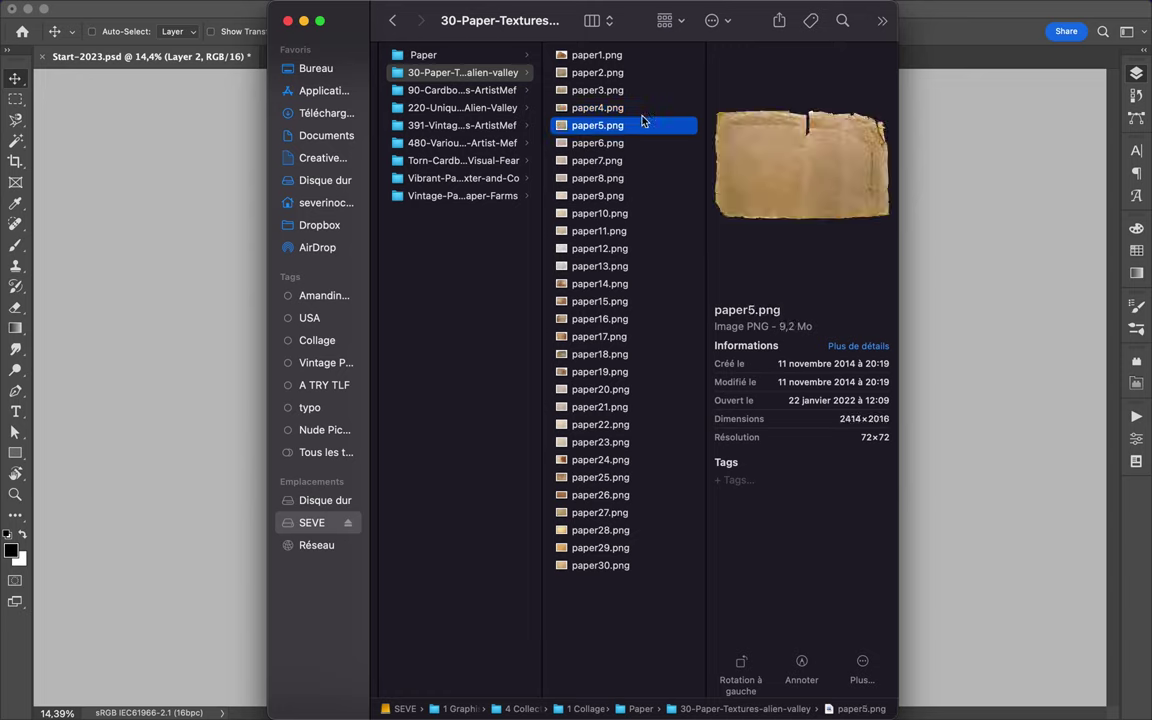
key(Up)
key(Up)
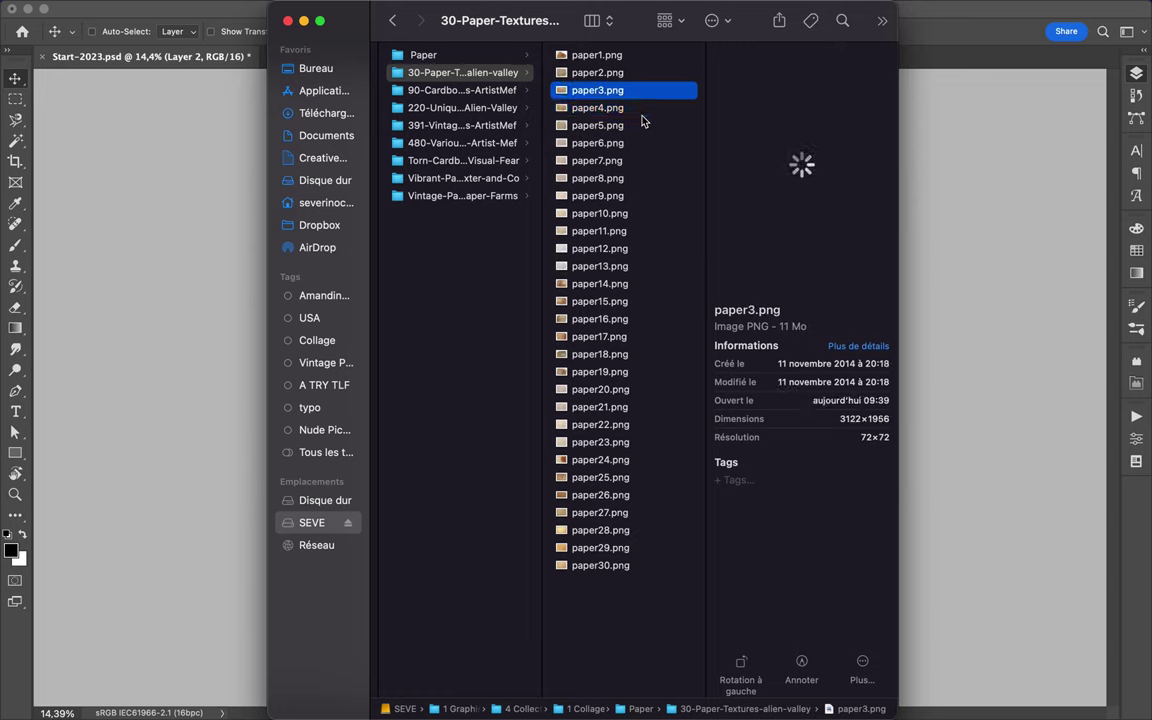
key(Down)
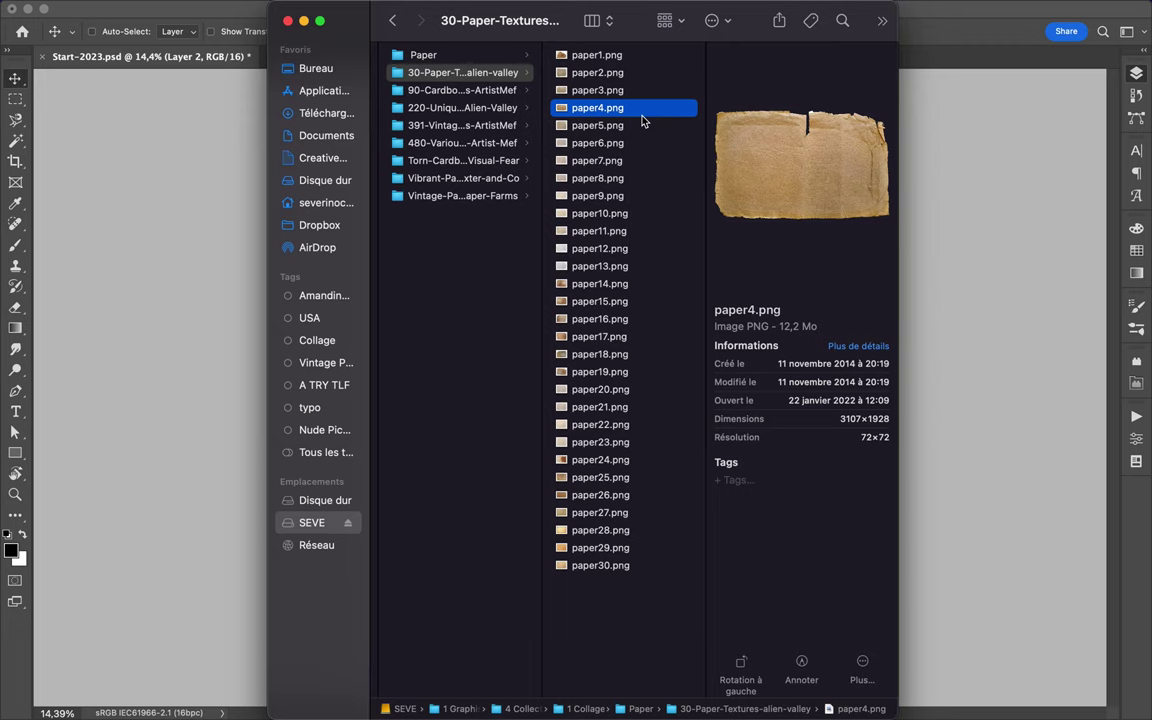
key(Down)
key(Down)
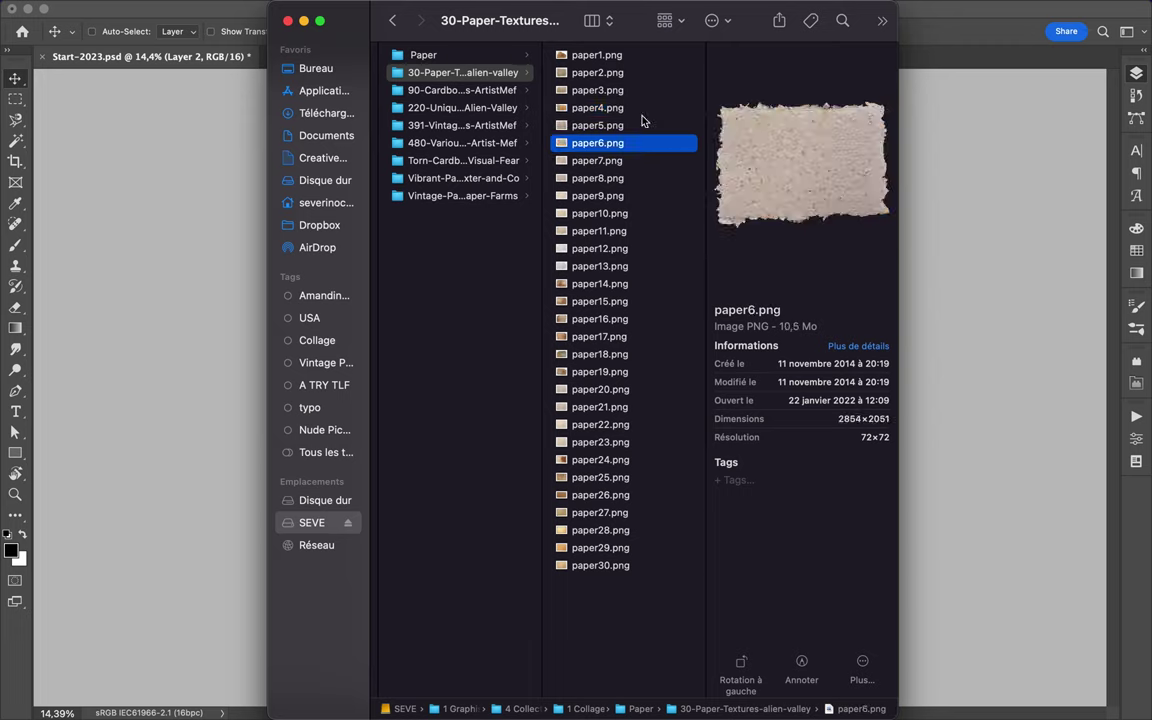
key(Down)
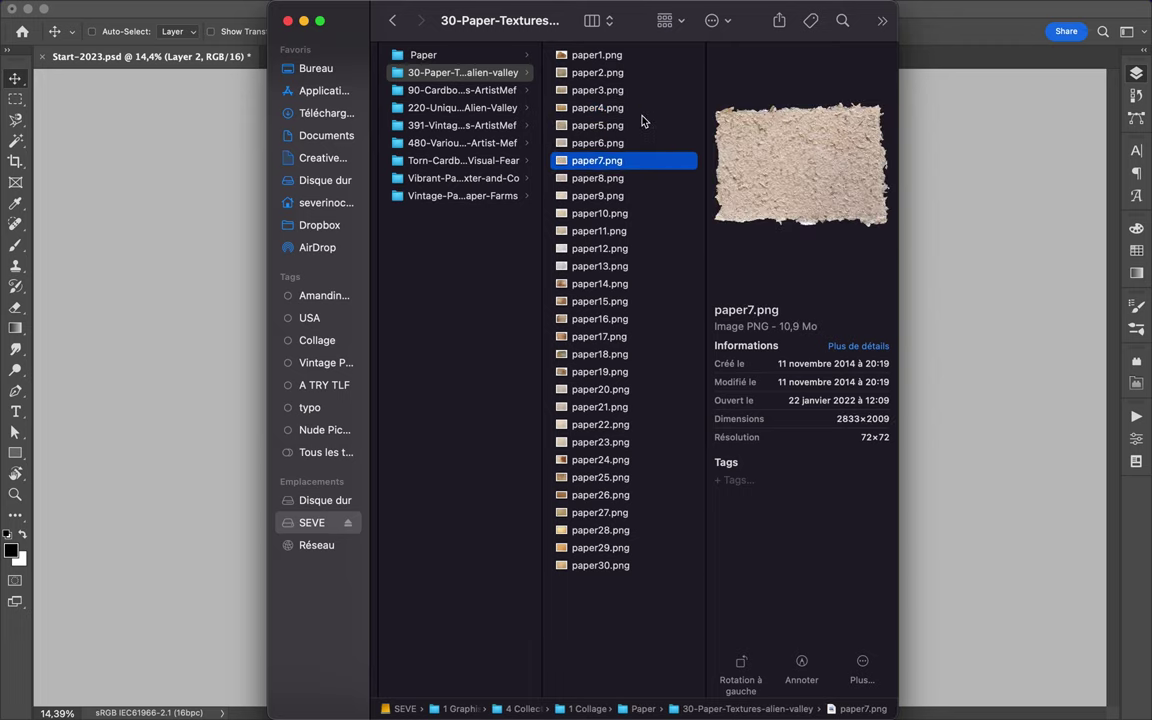
key(Down)
key(Down)
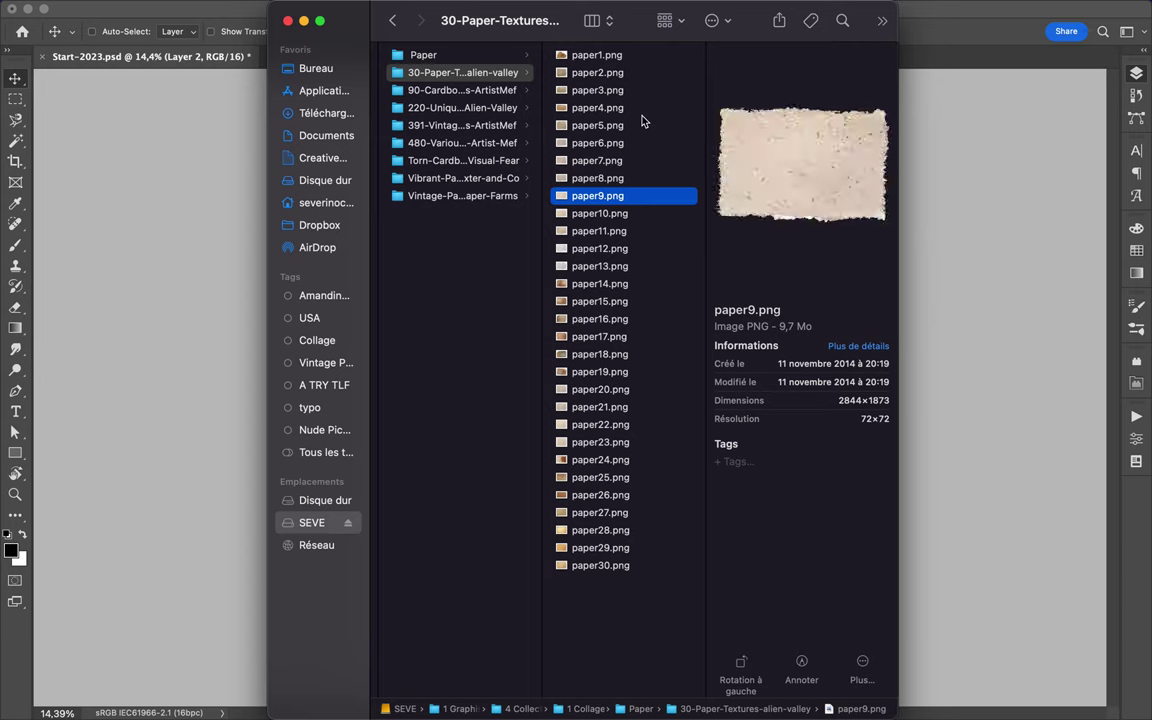
key(Down)
key(Down)
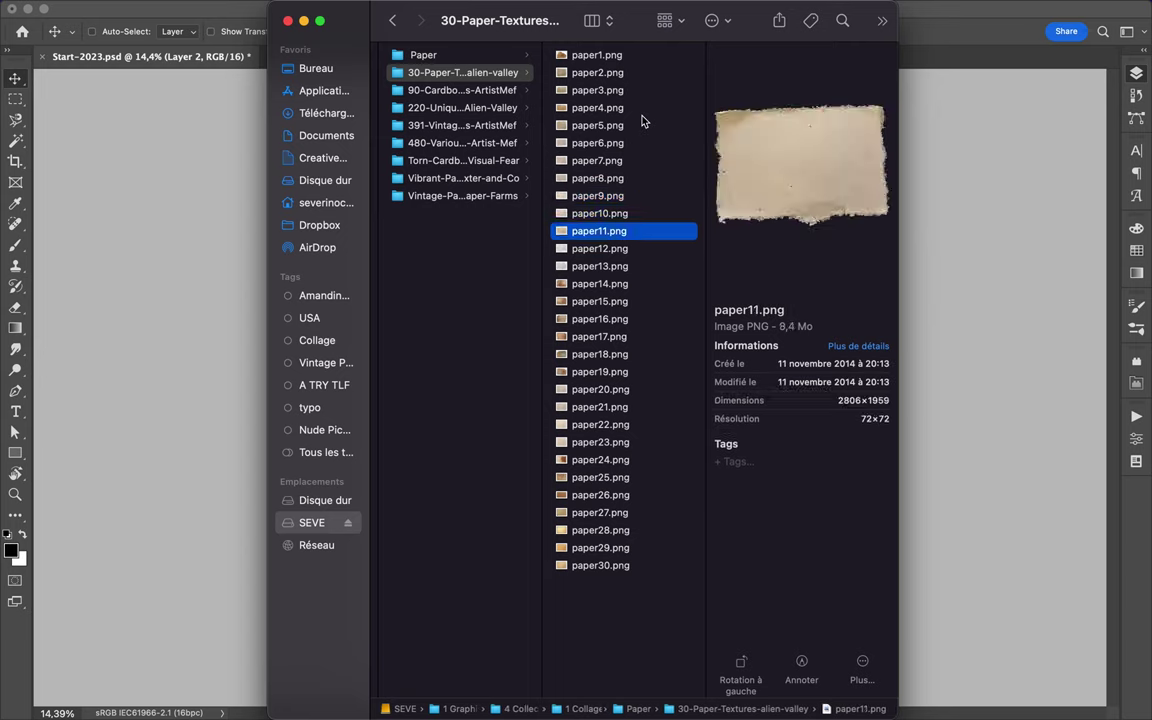
key(Down)
key(Down)
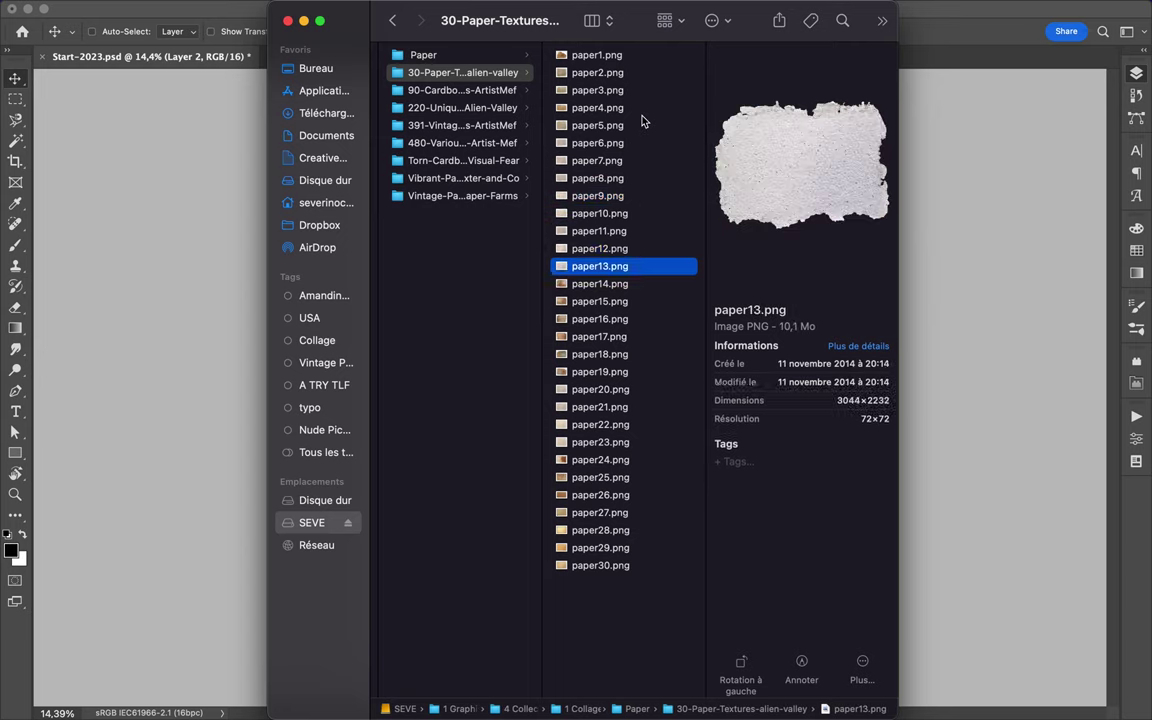
key(Down)
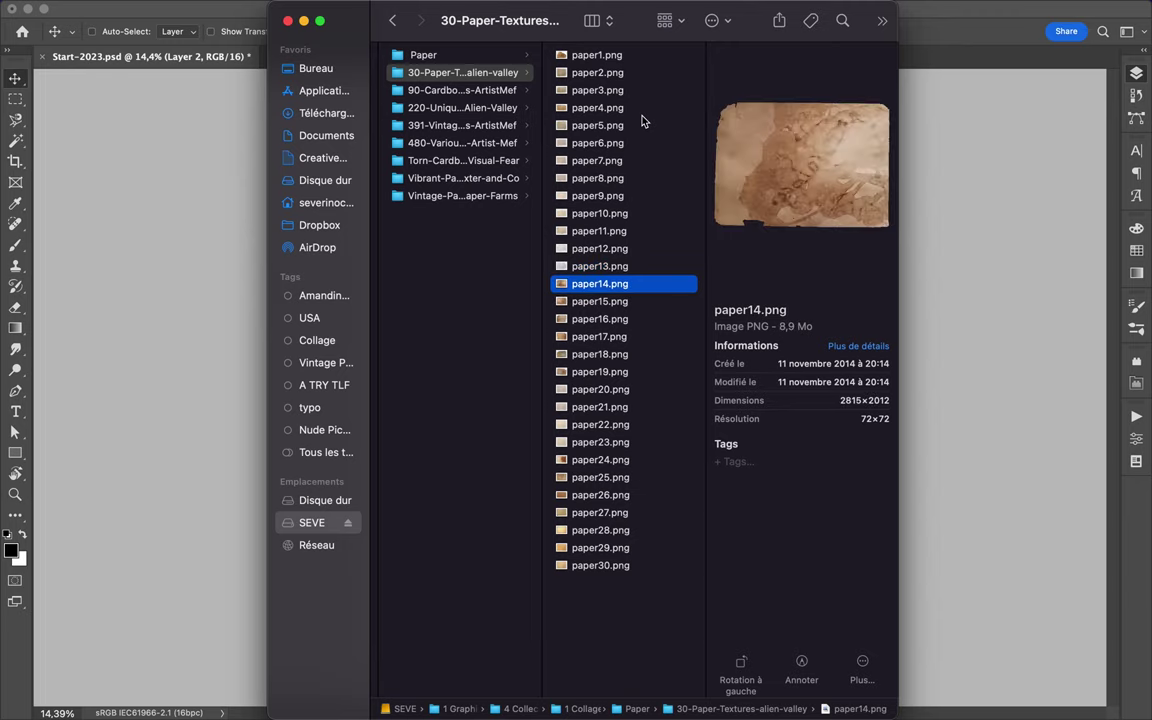
key(Down)
key(Down)
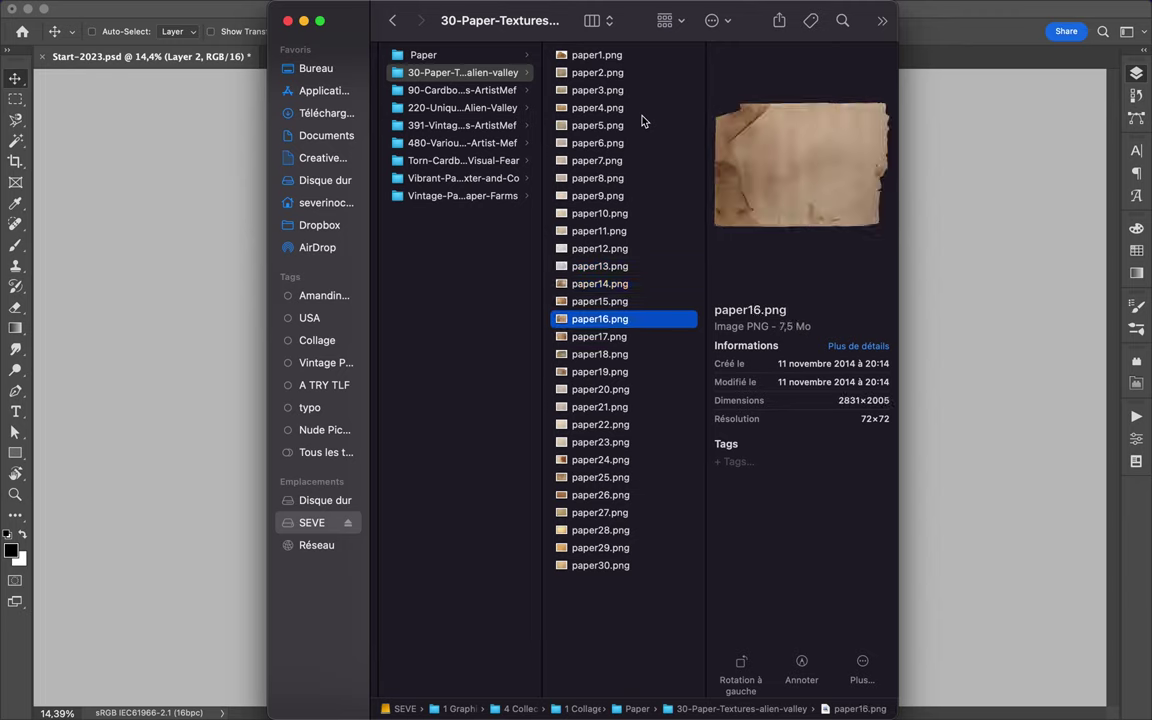
key(Down)
key(Down)
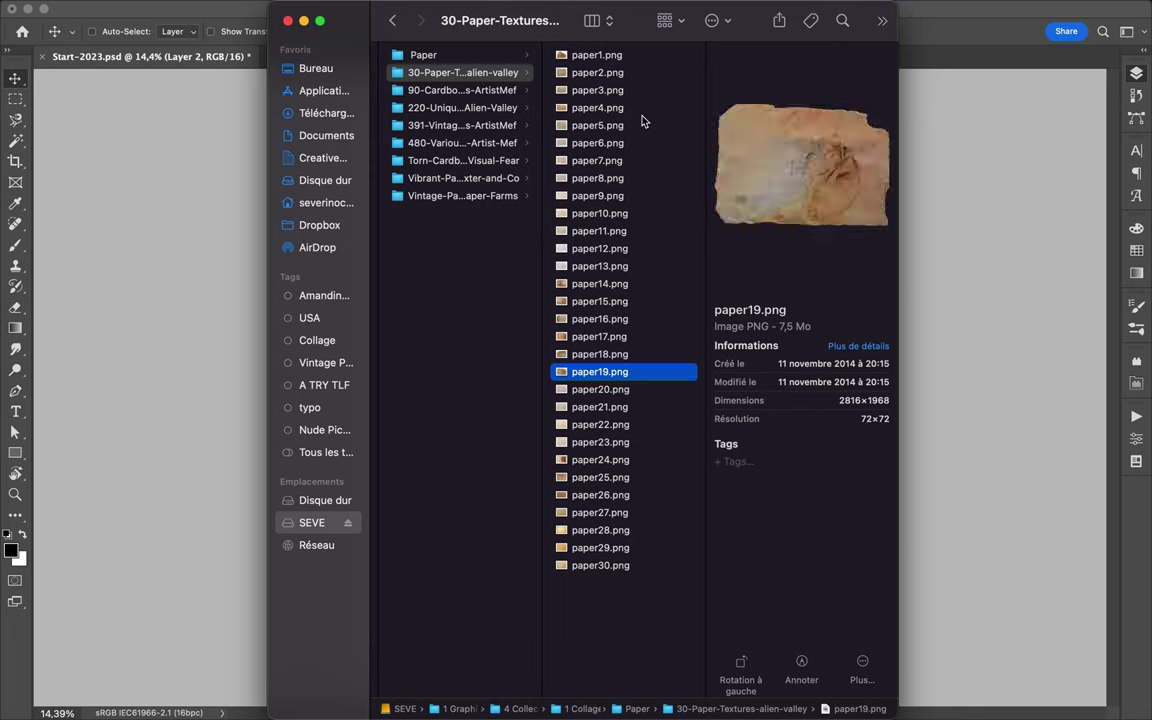
key(Down)
key(Down)
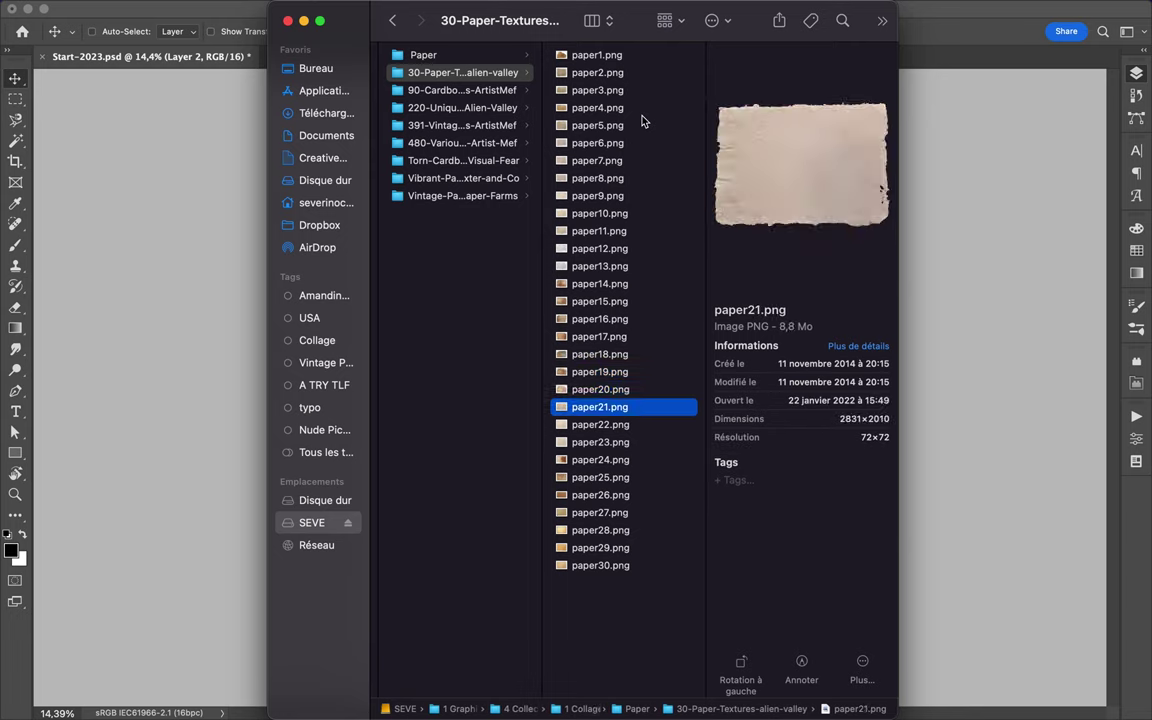
key(Down)
key(Down)
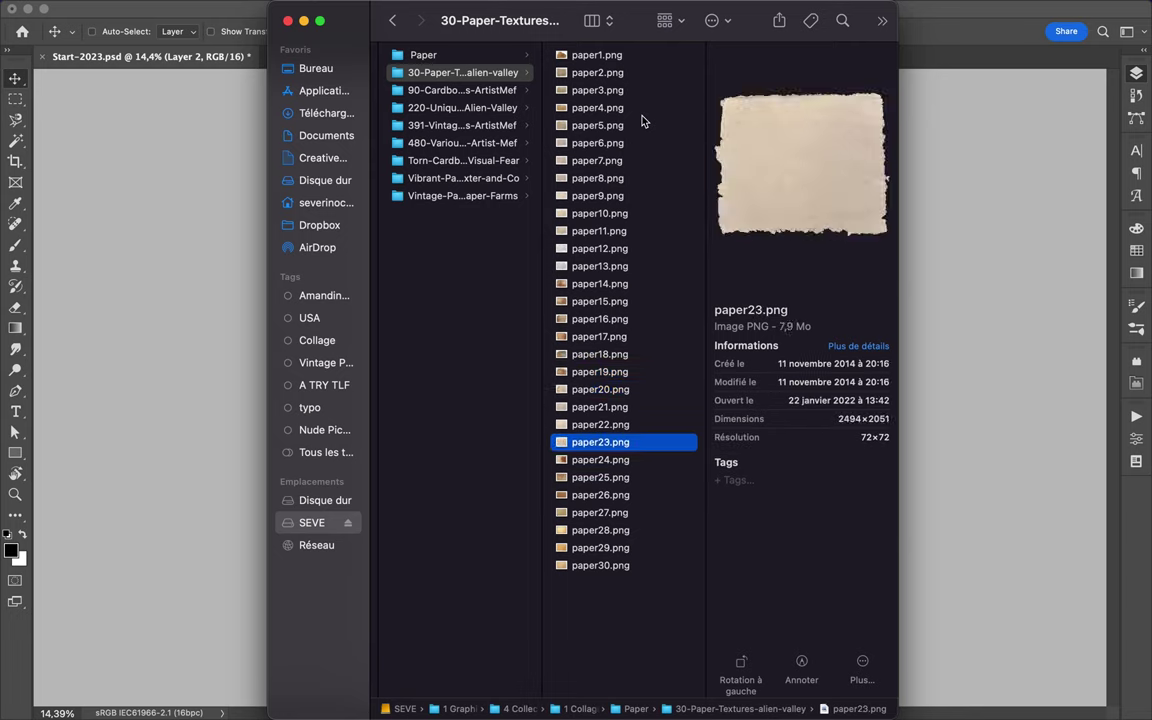
key(Down)
key(Down)
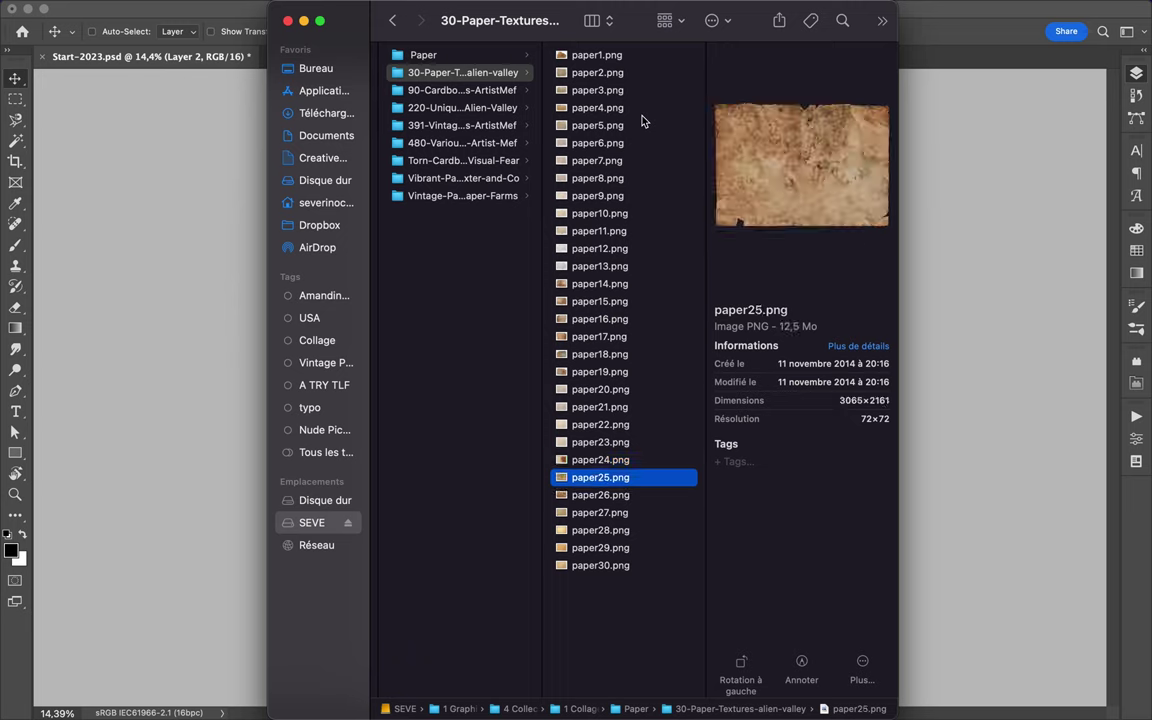
key(Down)
key(Down)
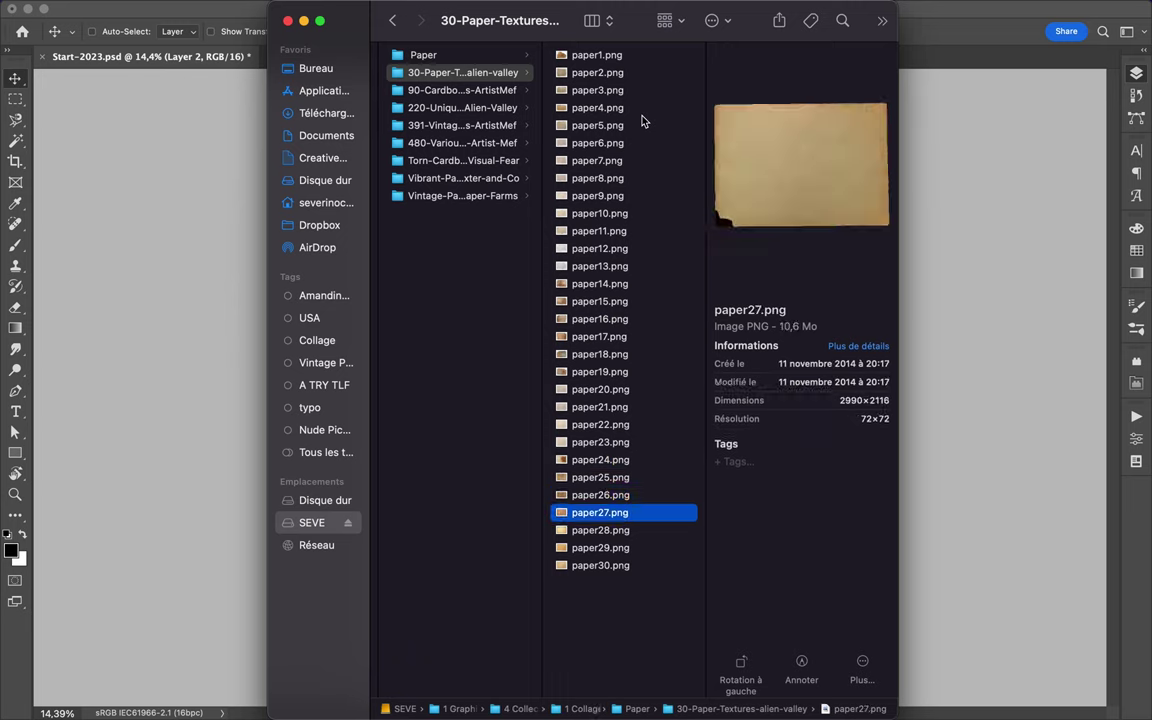
key(Down)
key(Down)
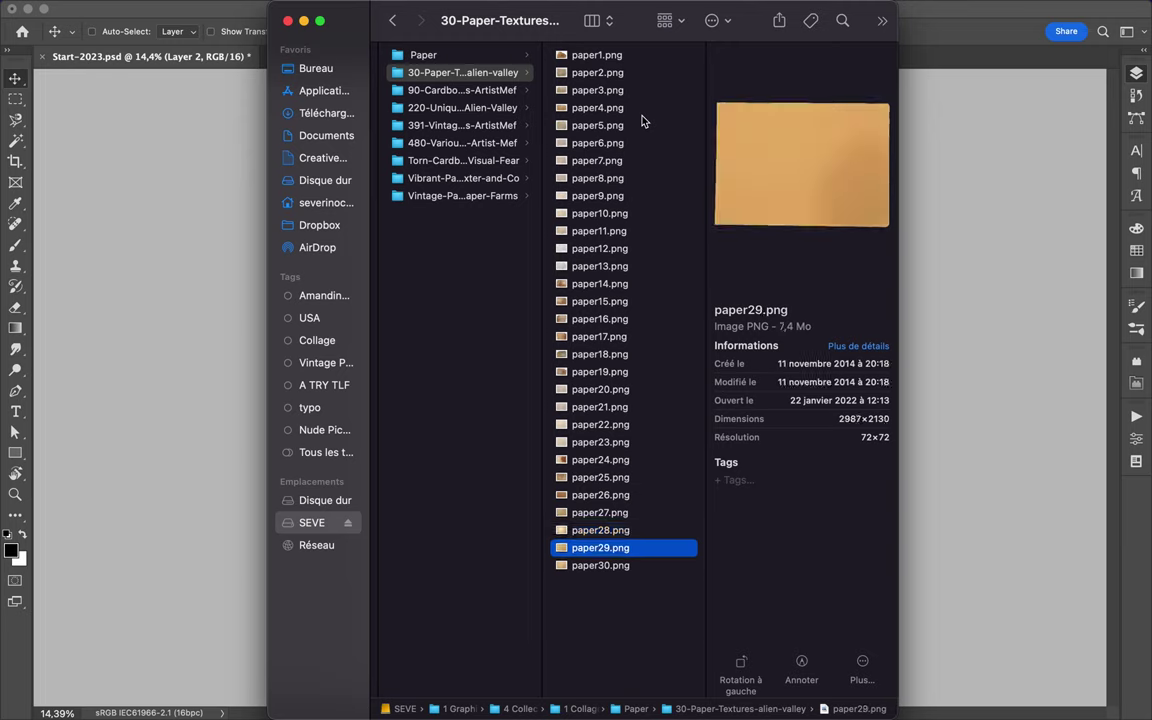
key(Down)
key(Up)
key(Up)
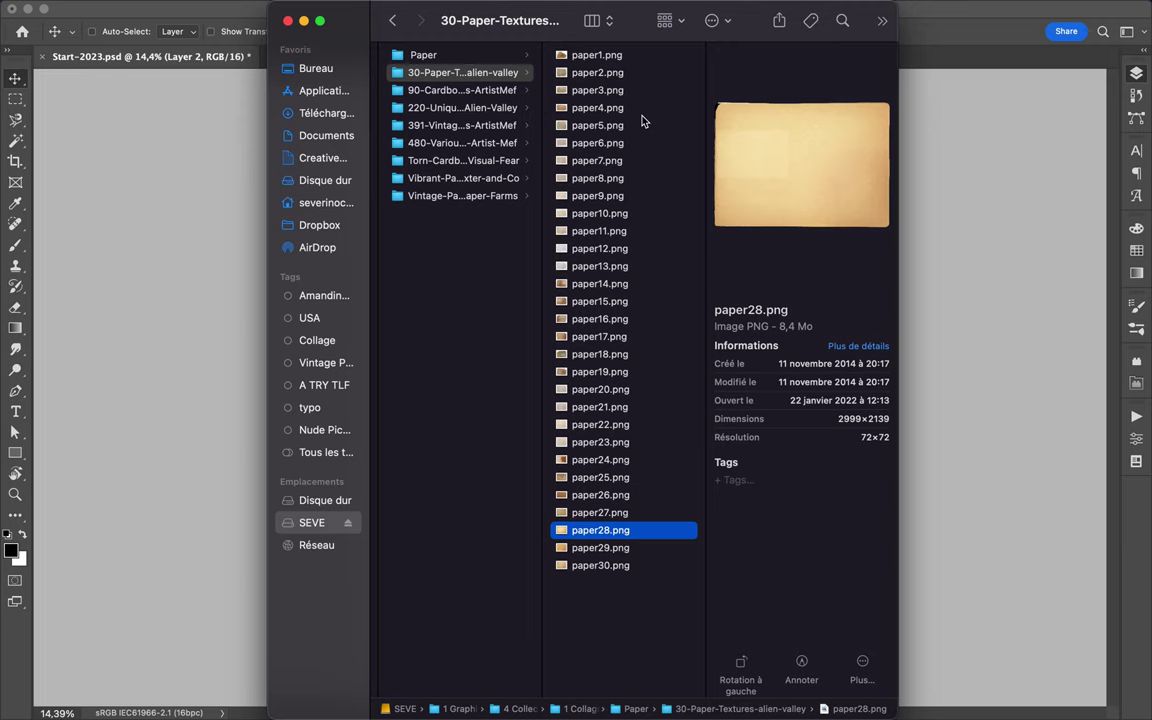
Open paper28.png, try it at the poster's lower-left, then delete that trial layer.
drag(602, 530, 583, 694)
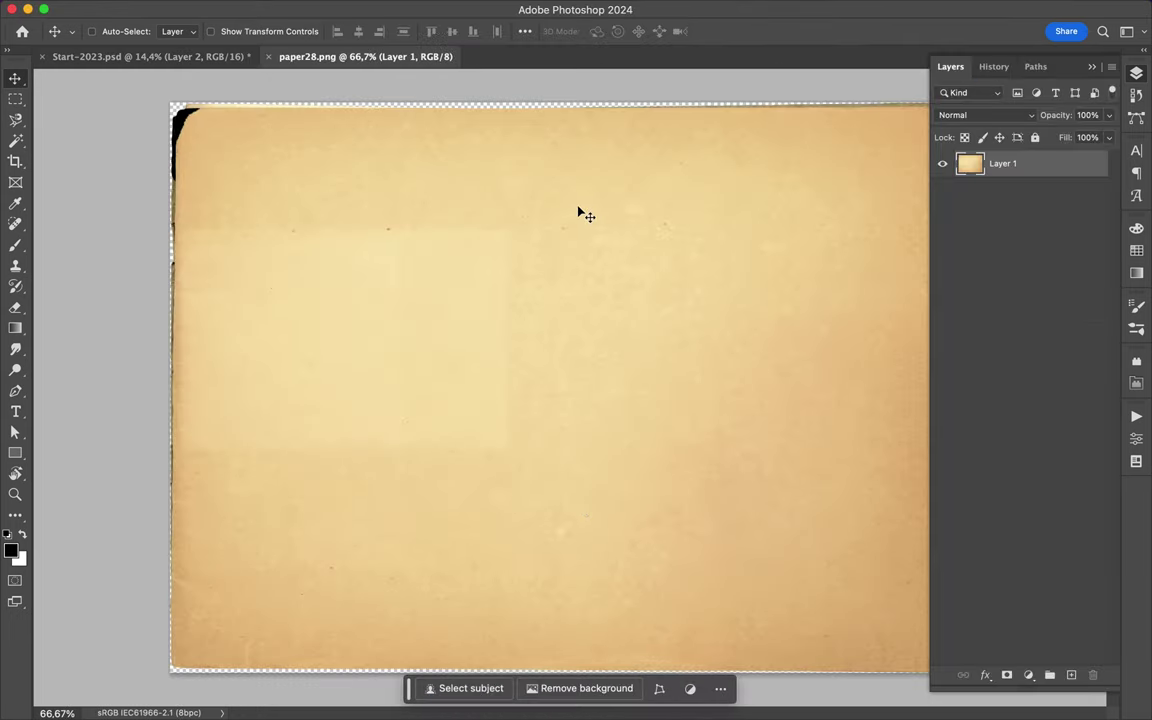
mouse_move(560, 249)
mouse_down()
mouse_move(488, 224)
mouse_move(576, 403)
mouse_up()
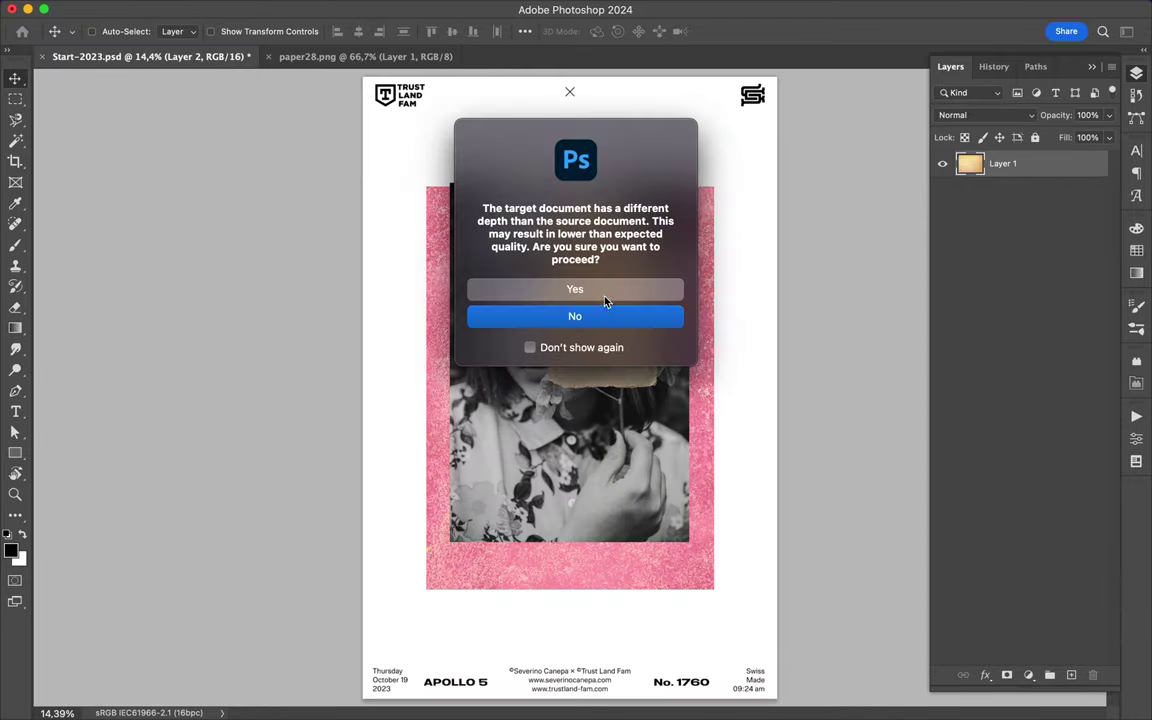
click(605, 290)
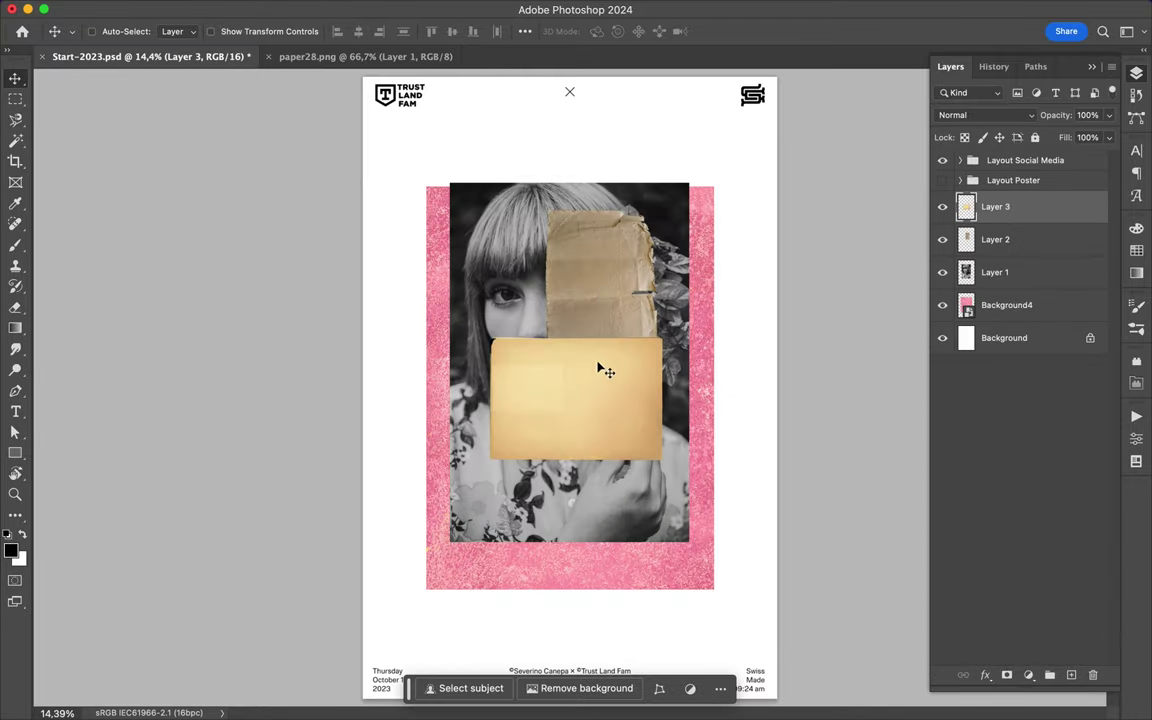
drag(538, 348, 549, 522)
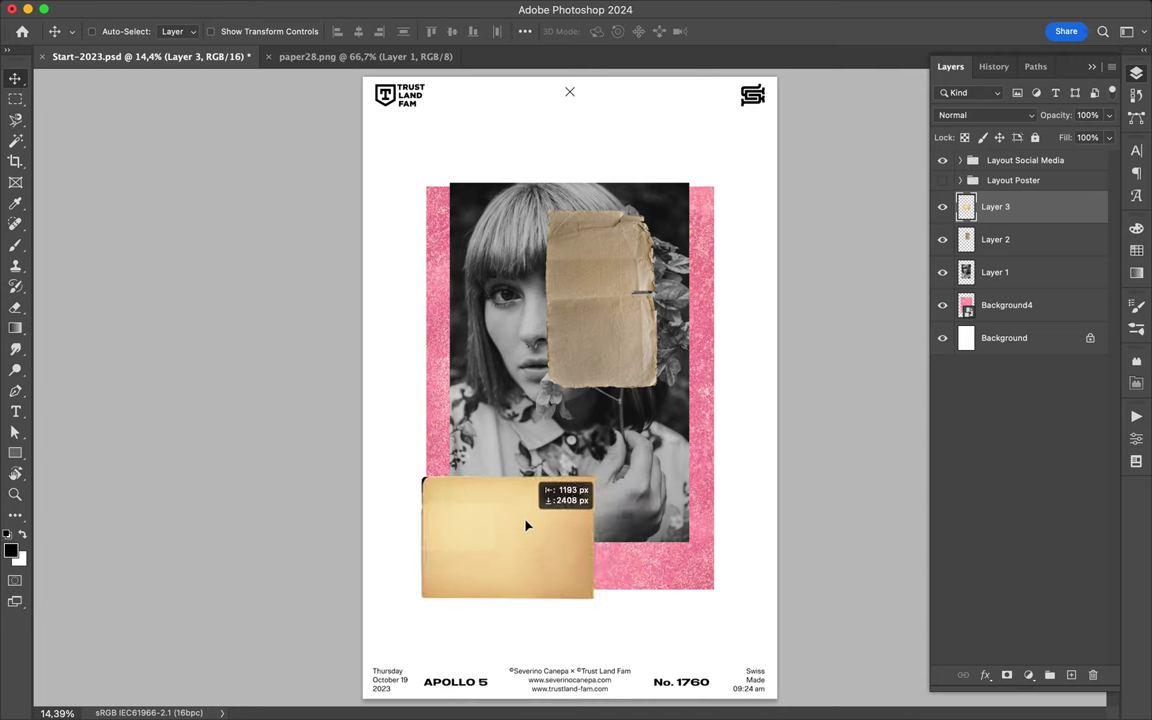
drag(549, 522, 529, 527)
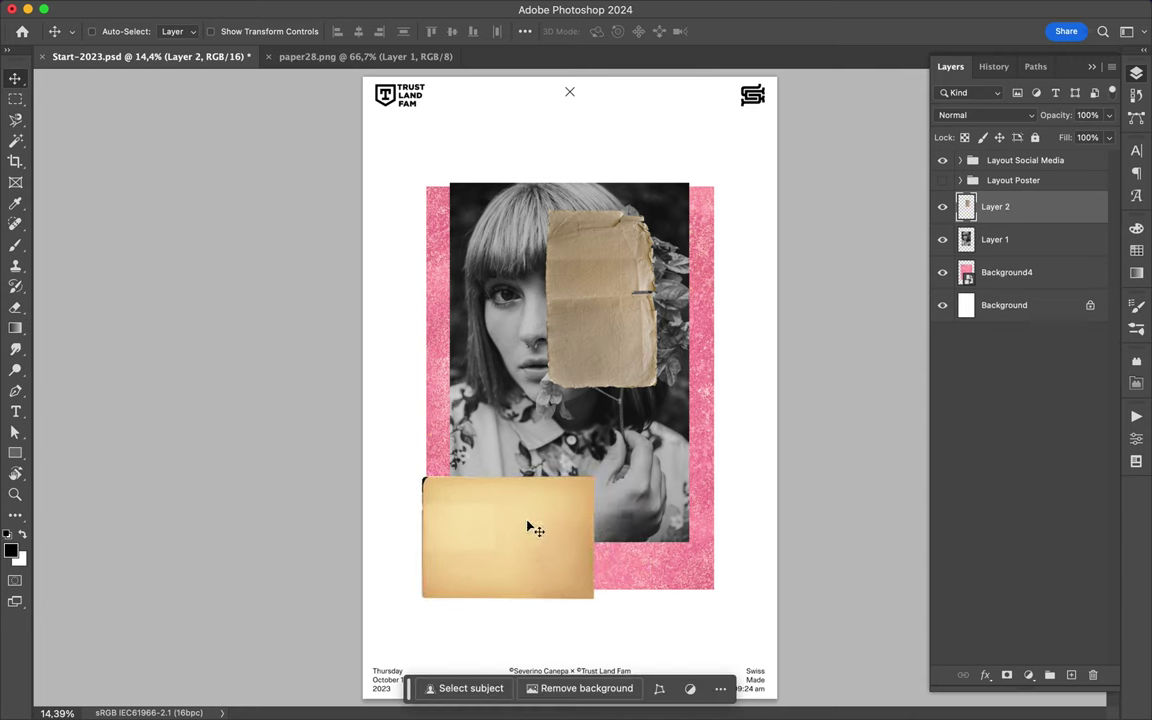
key(Delete)
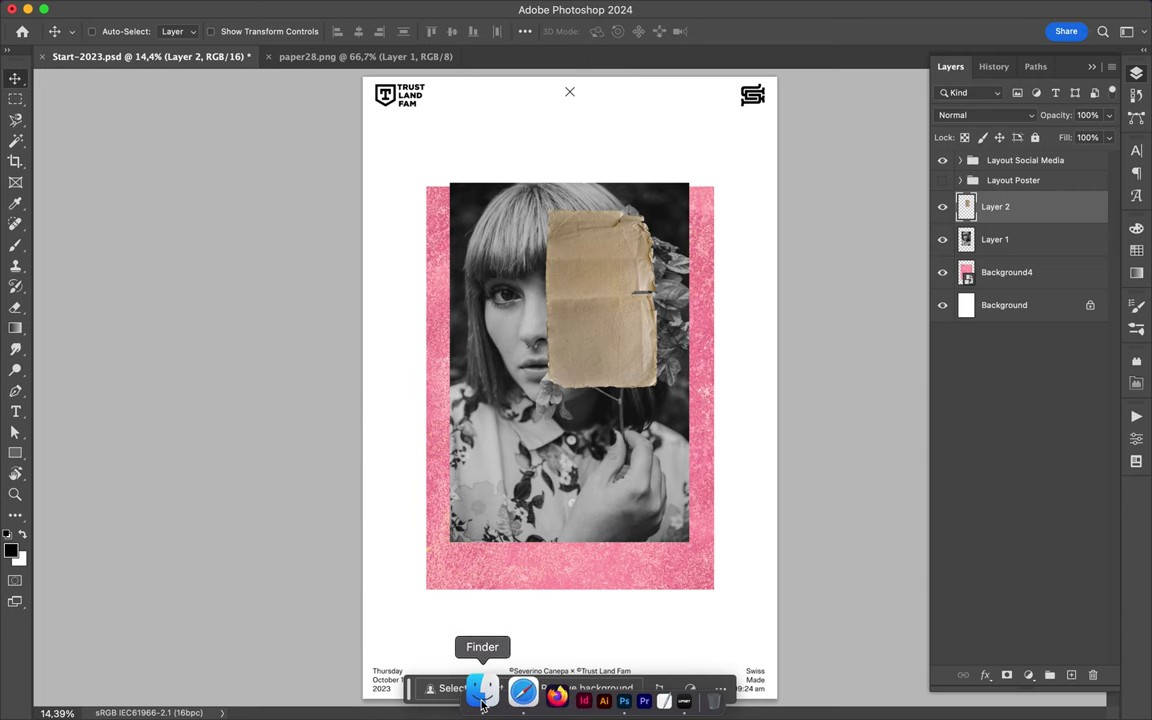
click(482, 705)
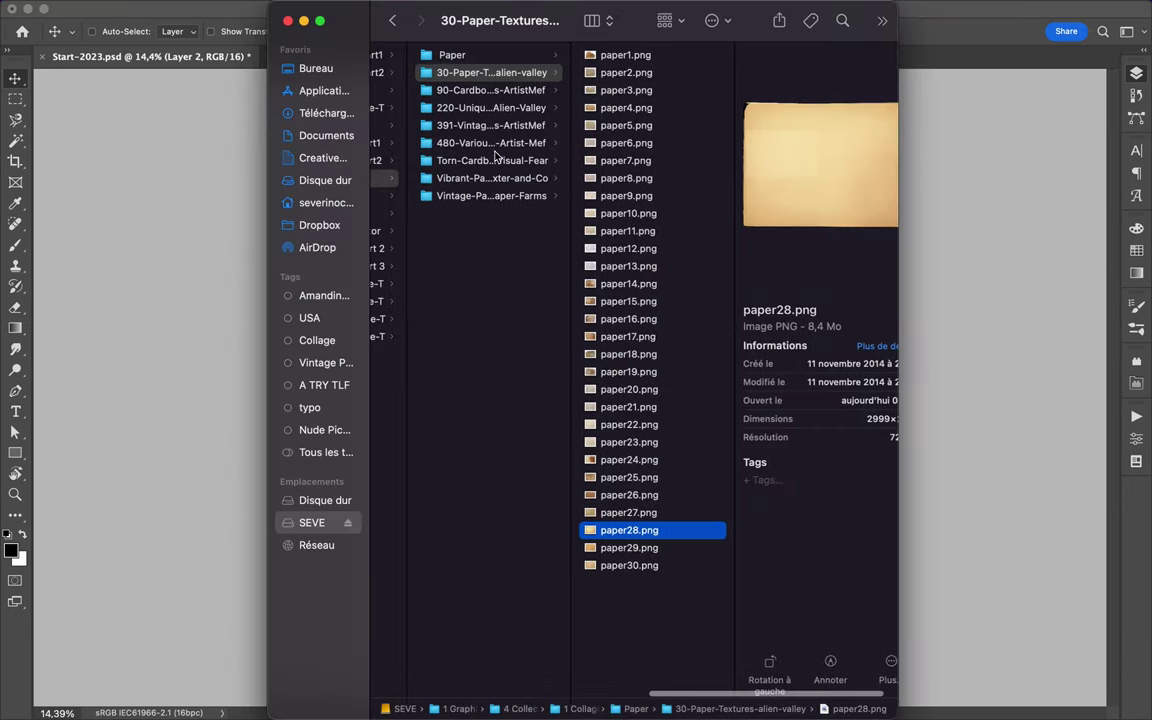
Browse the Clean and Colored Cardboard folders of 90-Cardboard-Paper-Textures-ArtistMef.
click(447, 90)
click(592, 56)
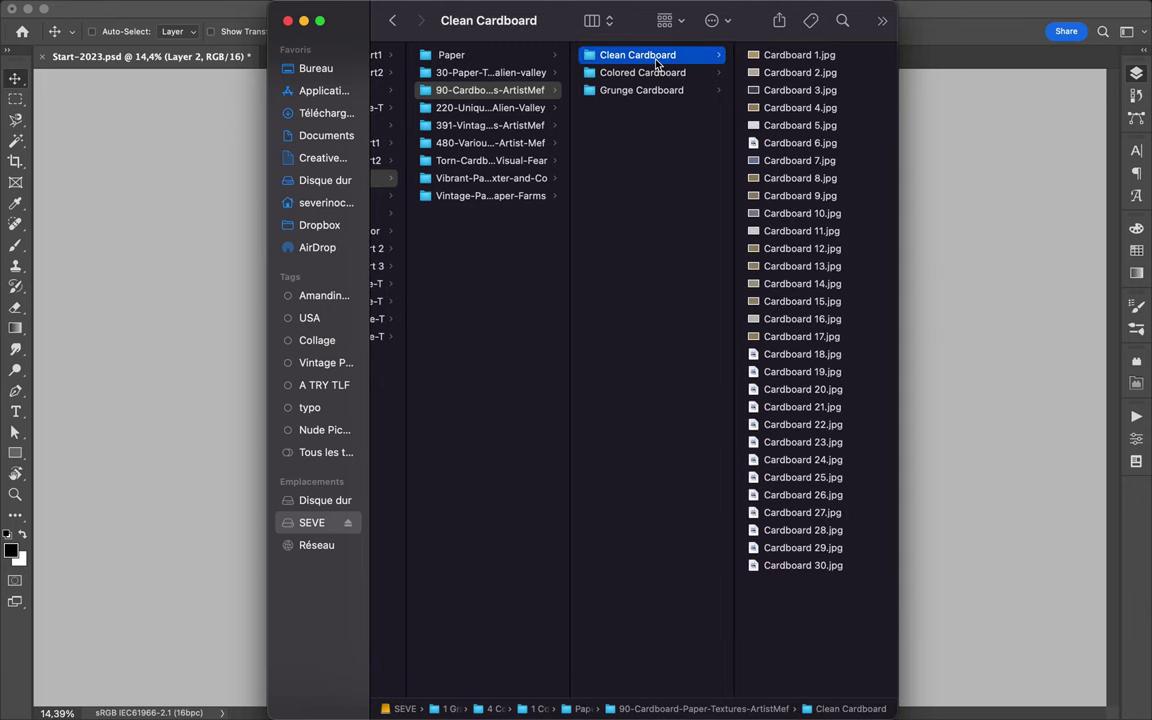
key(Right)
key(Left)
key(Down)
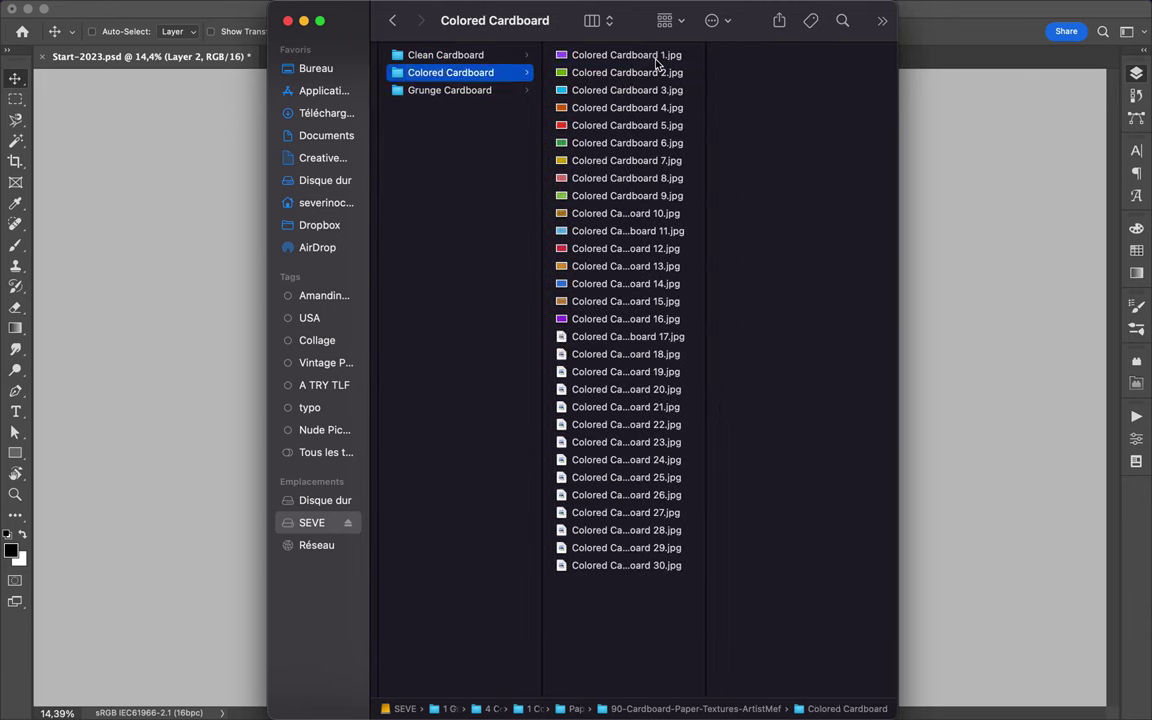
key(Right)
key(Down)
key(Left)
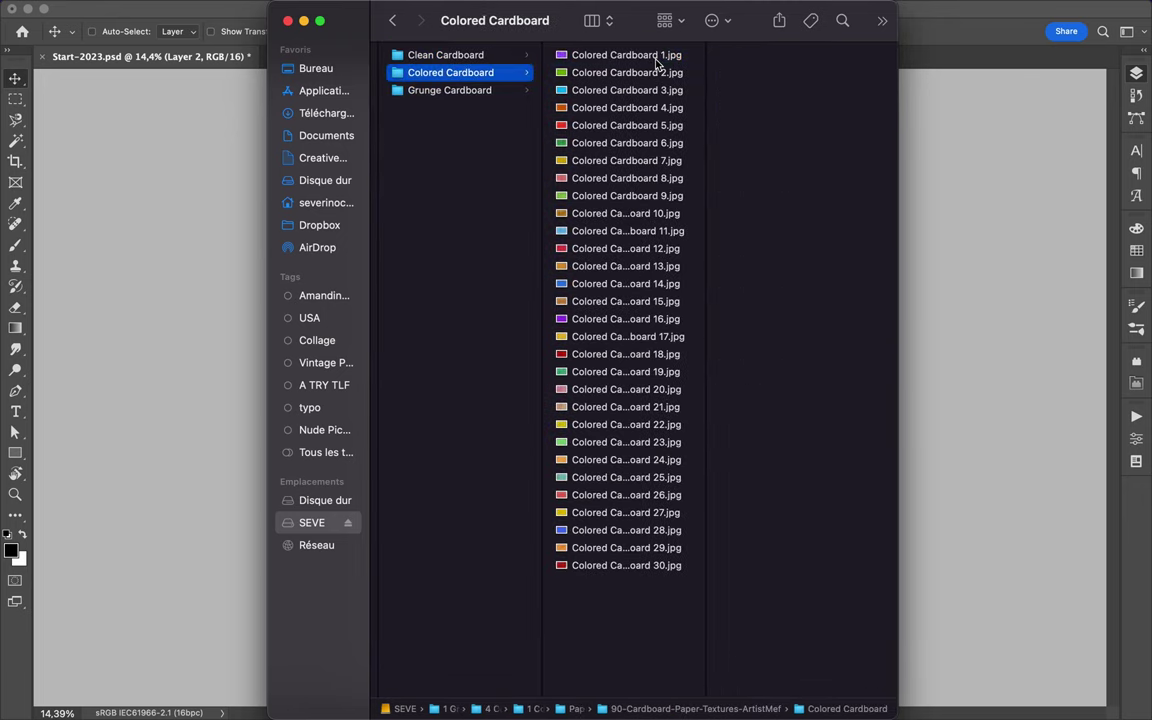
Look through the Aged, Clear-cut and vintage paper collections, ending at the Paper folder.
key(Left)
key(Down)
key(Right)
key(Right)
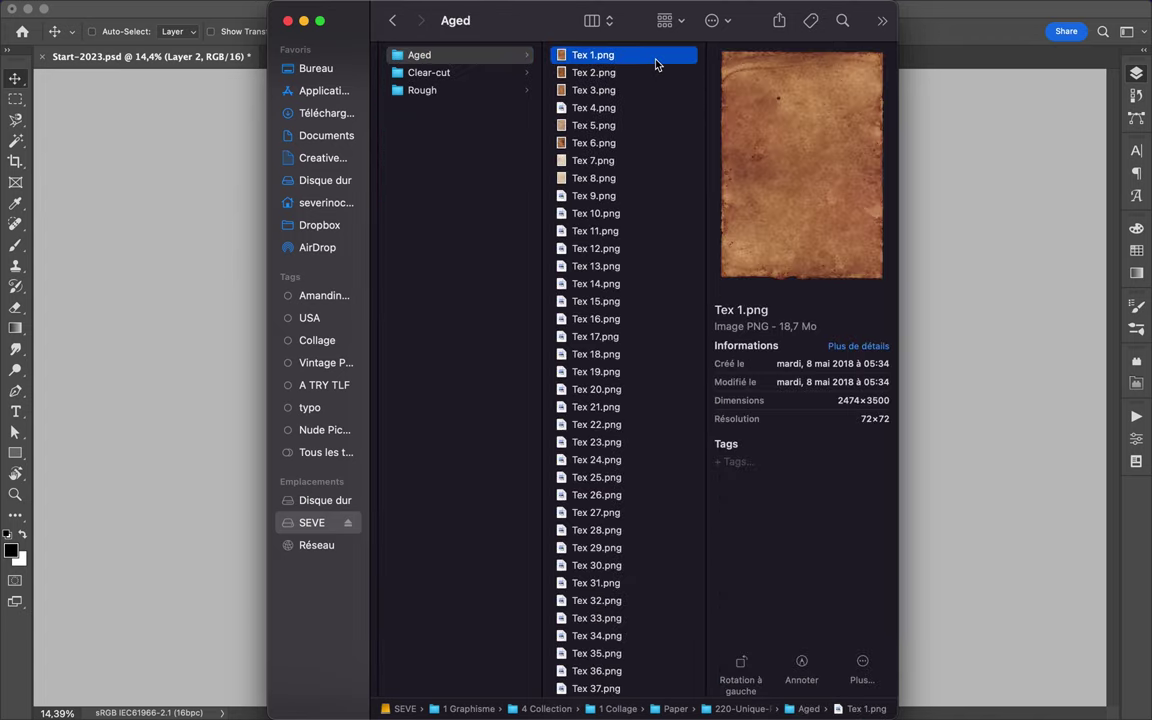
key(Left)
key(Down)
key(Left)
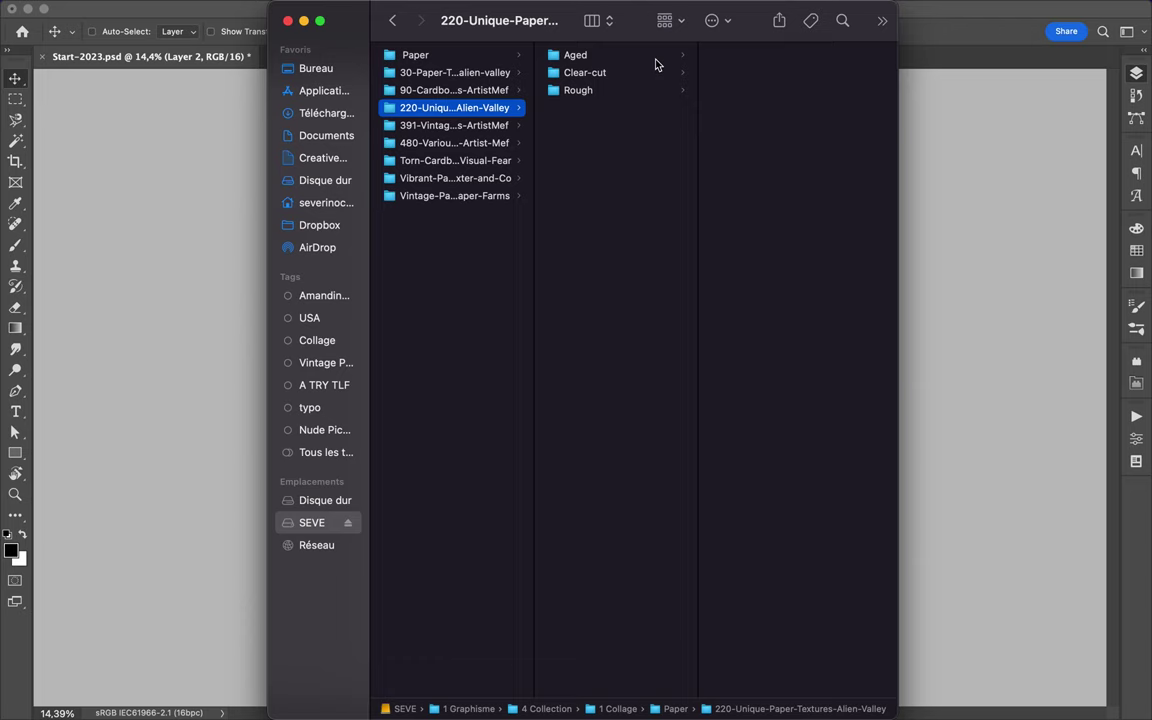
key(Down)
key(Right)
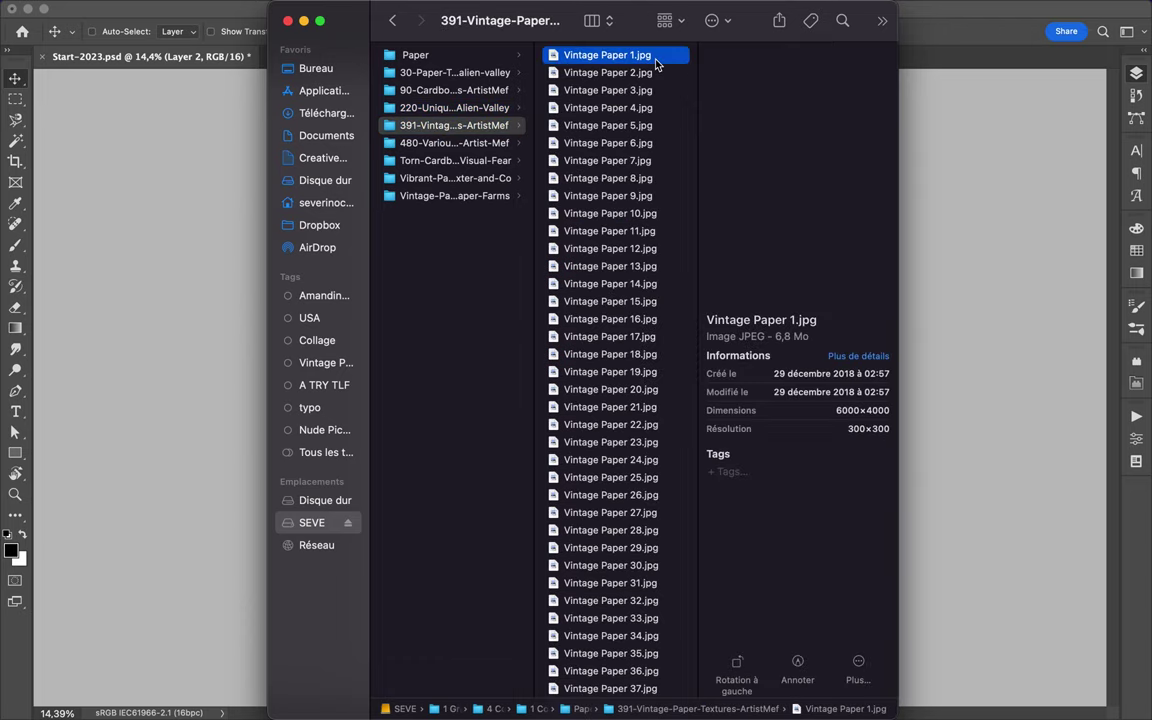
key(Left)
key(Left)
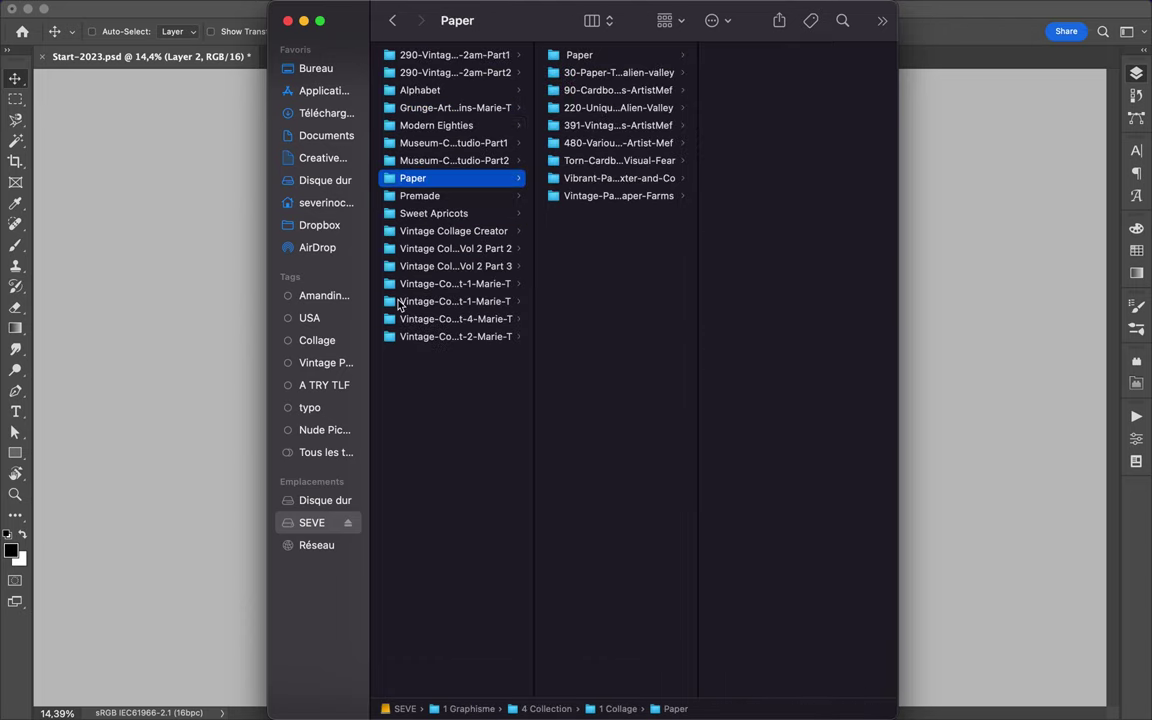
Compare Sweet Apricots PNG elements 3–6 and drag the Element 6 plum branch onto the poster.
click(433, 214)
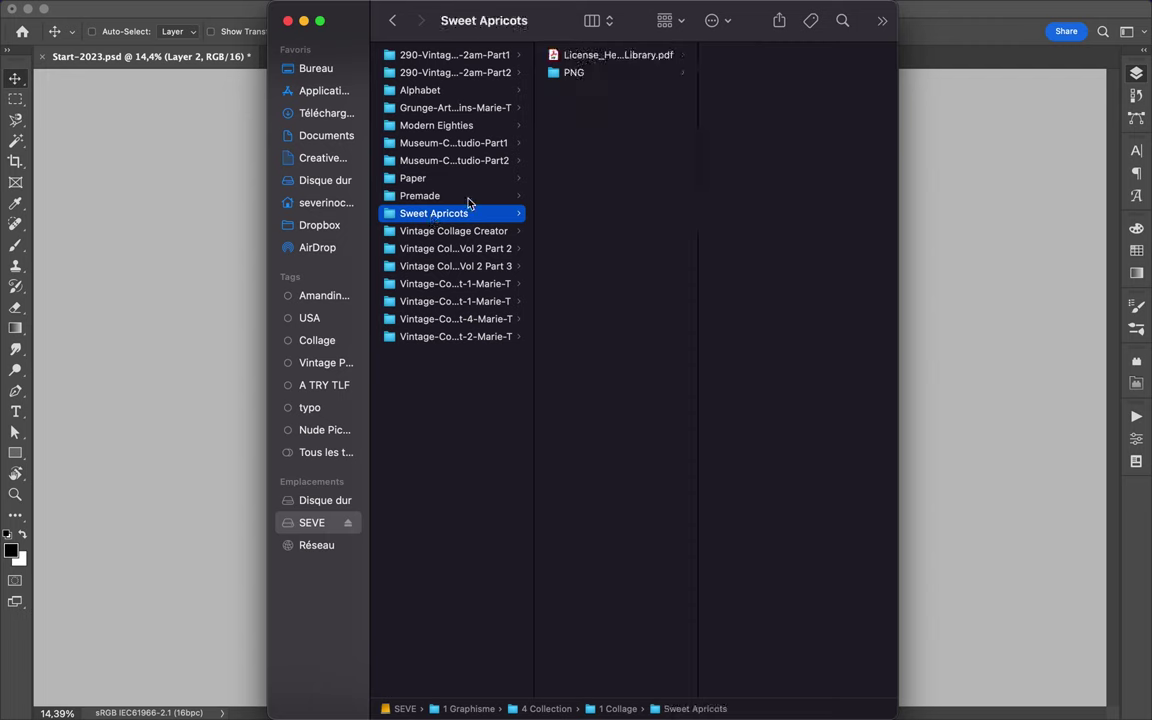
click(605, 73)
click(762, 107)
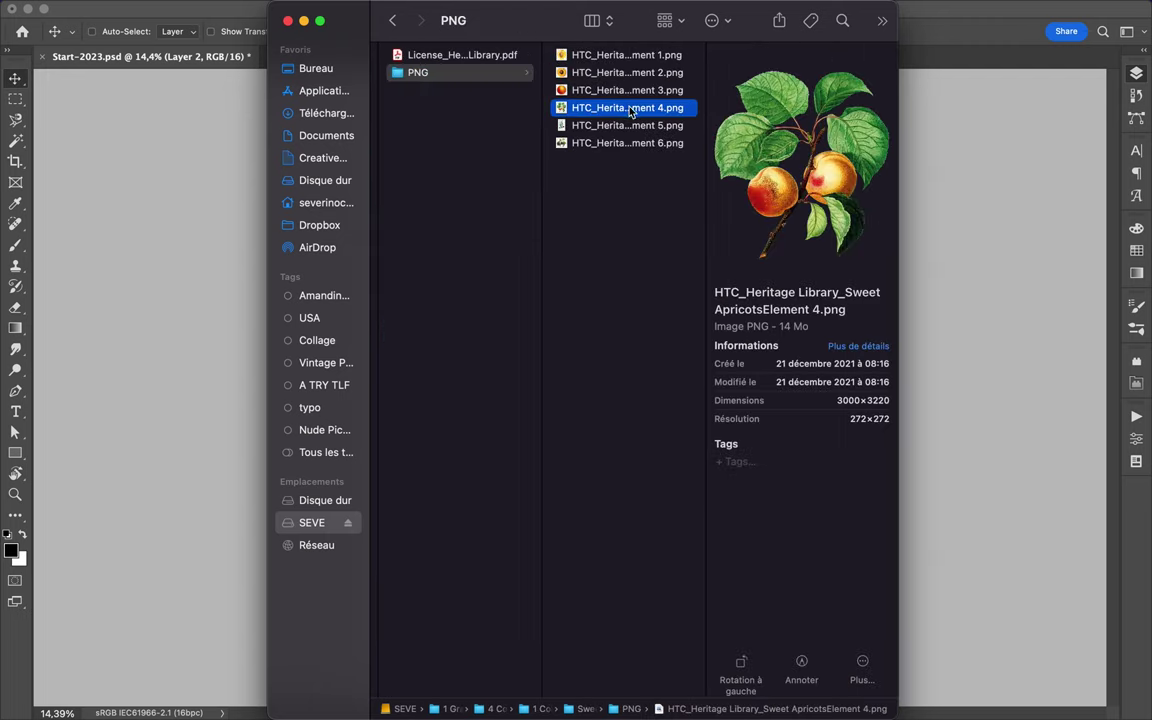
click(606, 143)
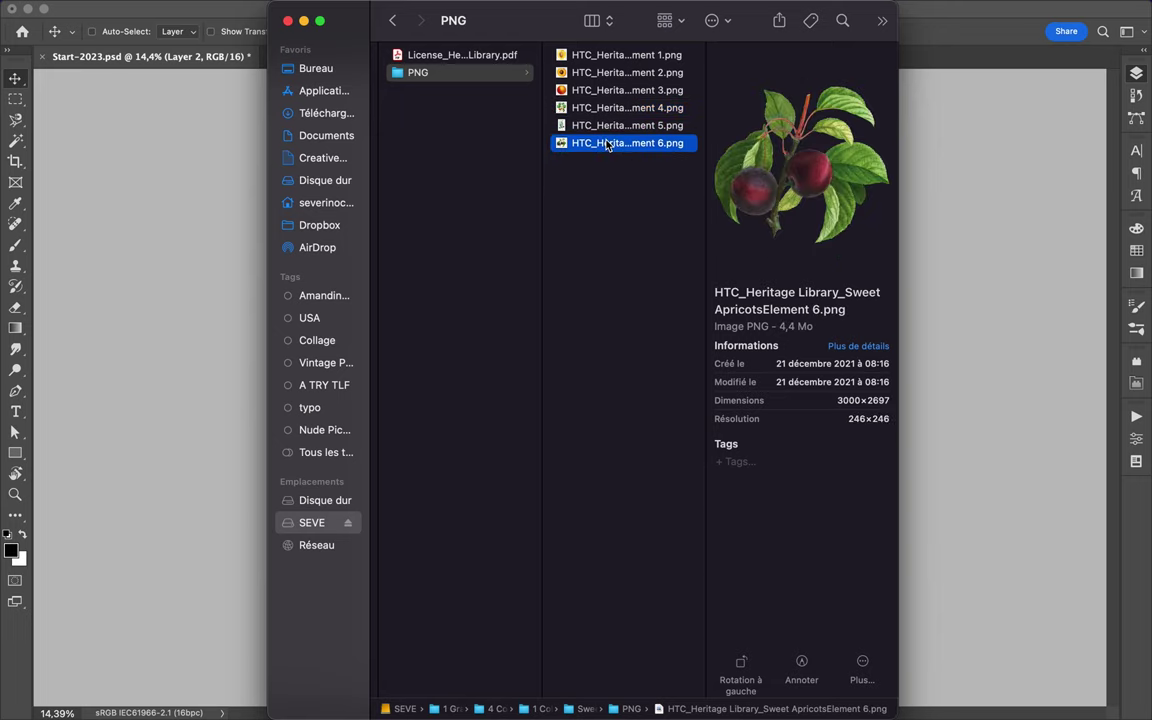
key(Up)
key(Up)
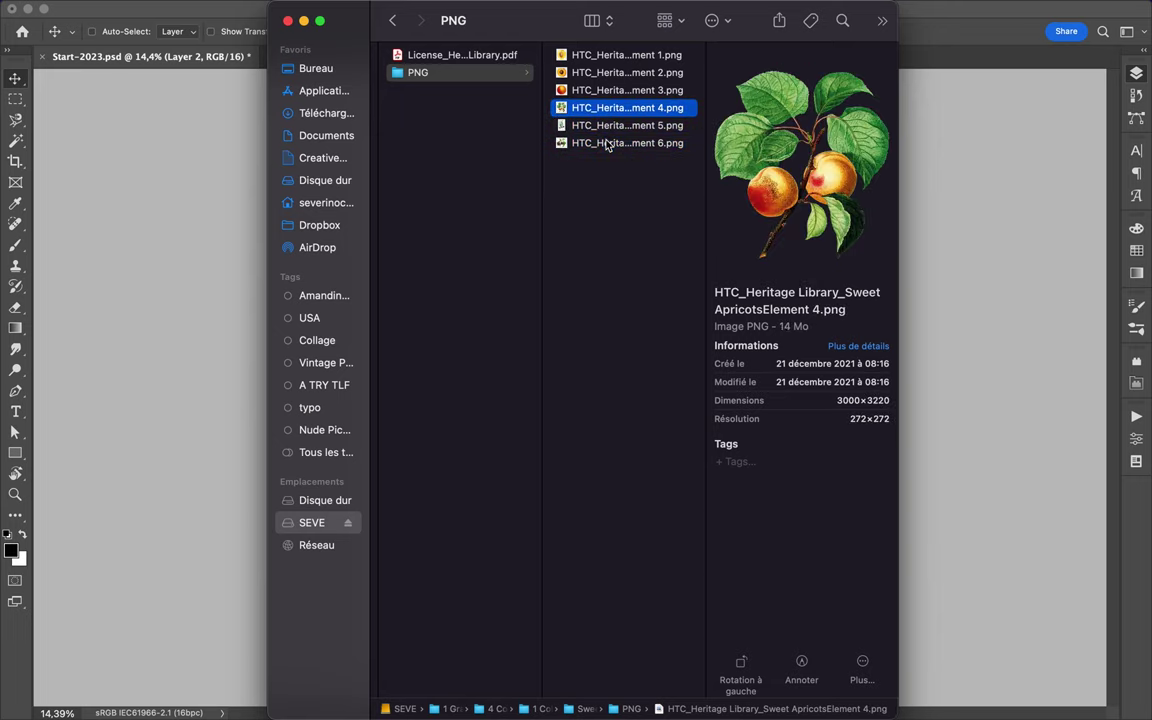
key(Up)
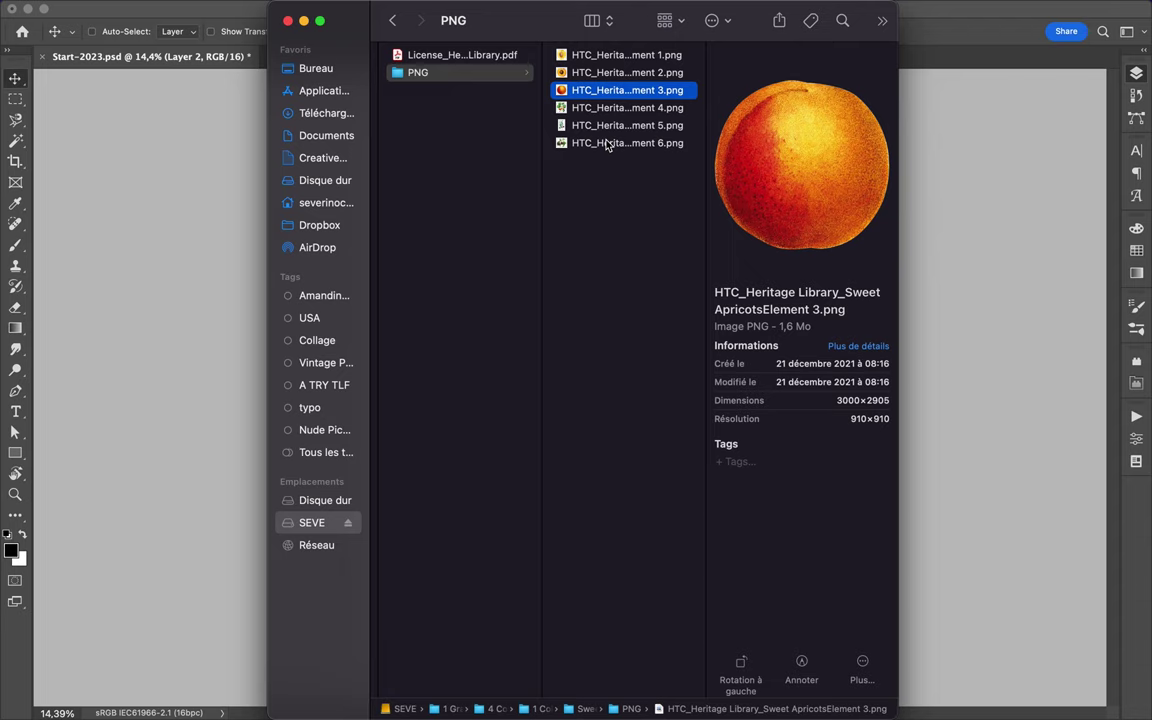
key(Up)
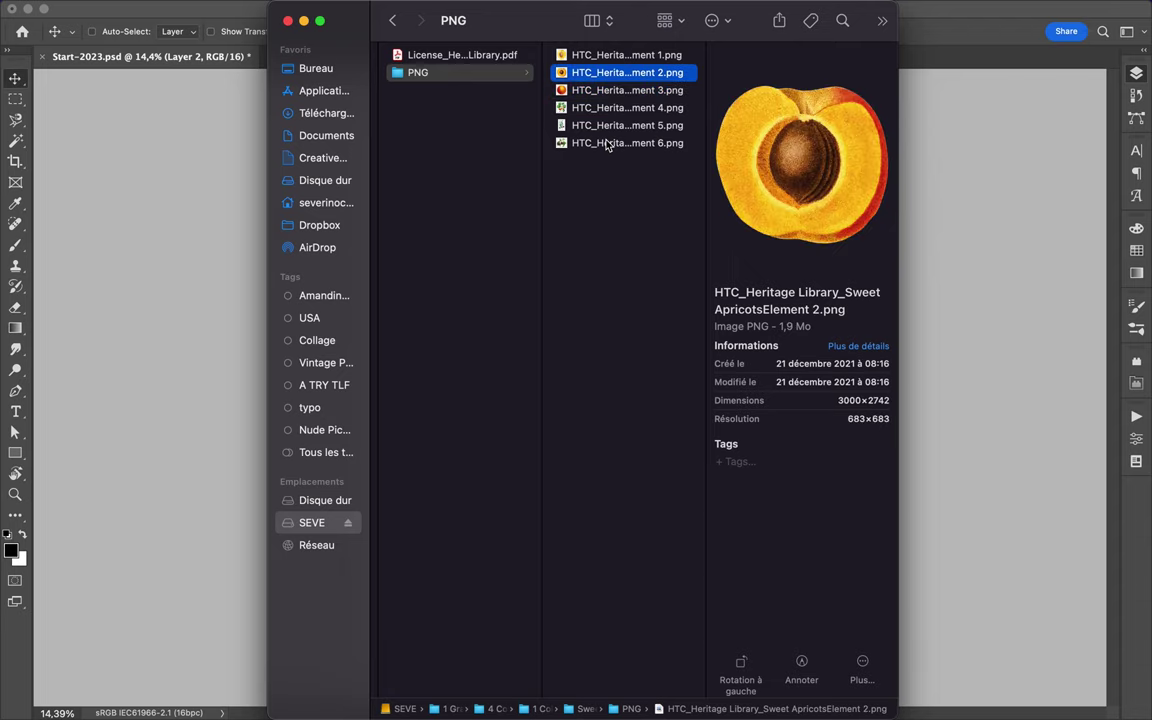
key(Down)
key(Down)
key(Down)
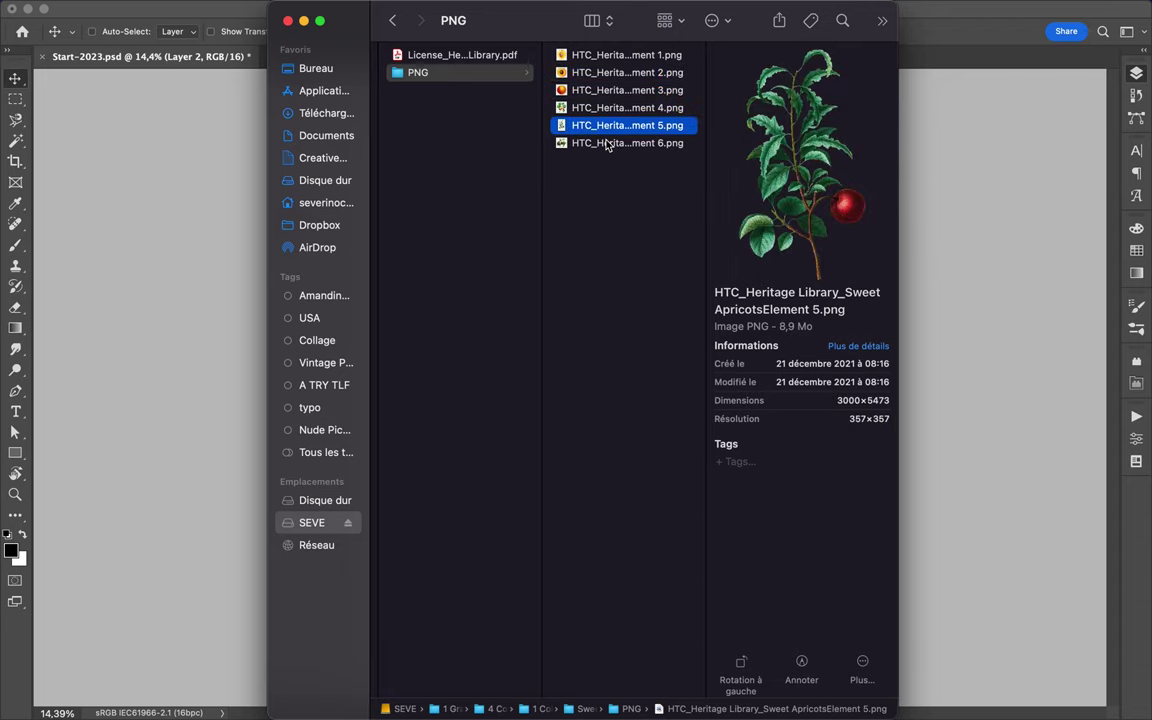
key(Down)
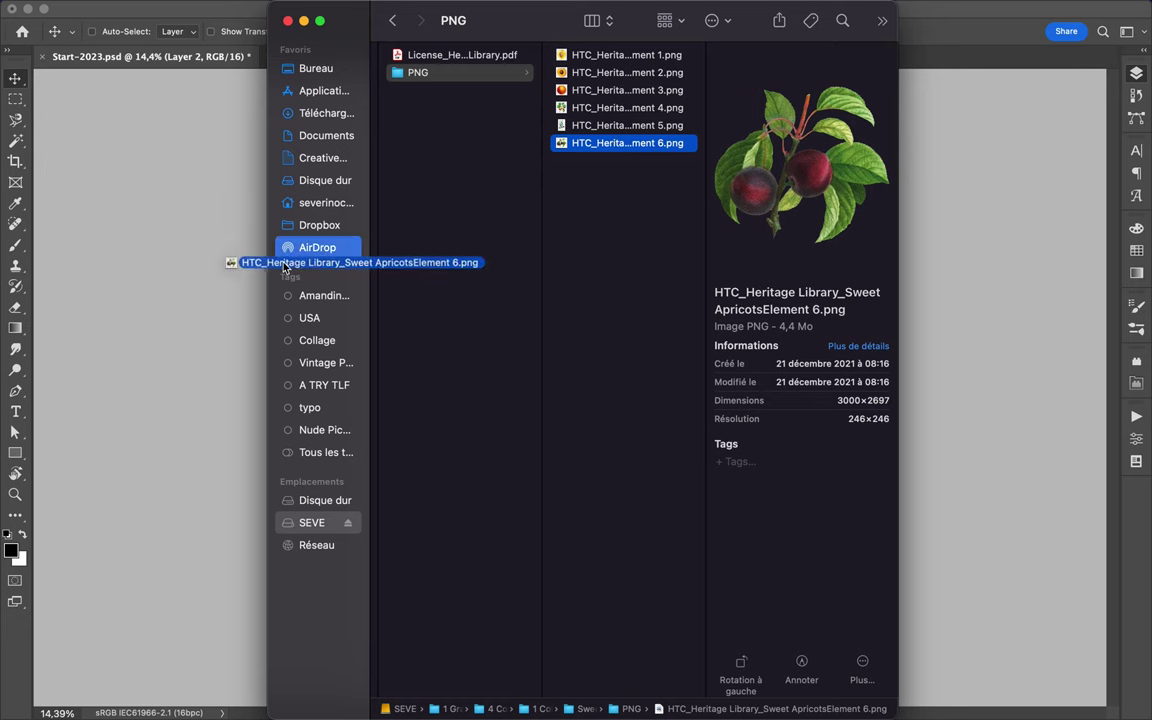
drag(616, 145, 239, 308)
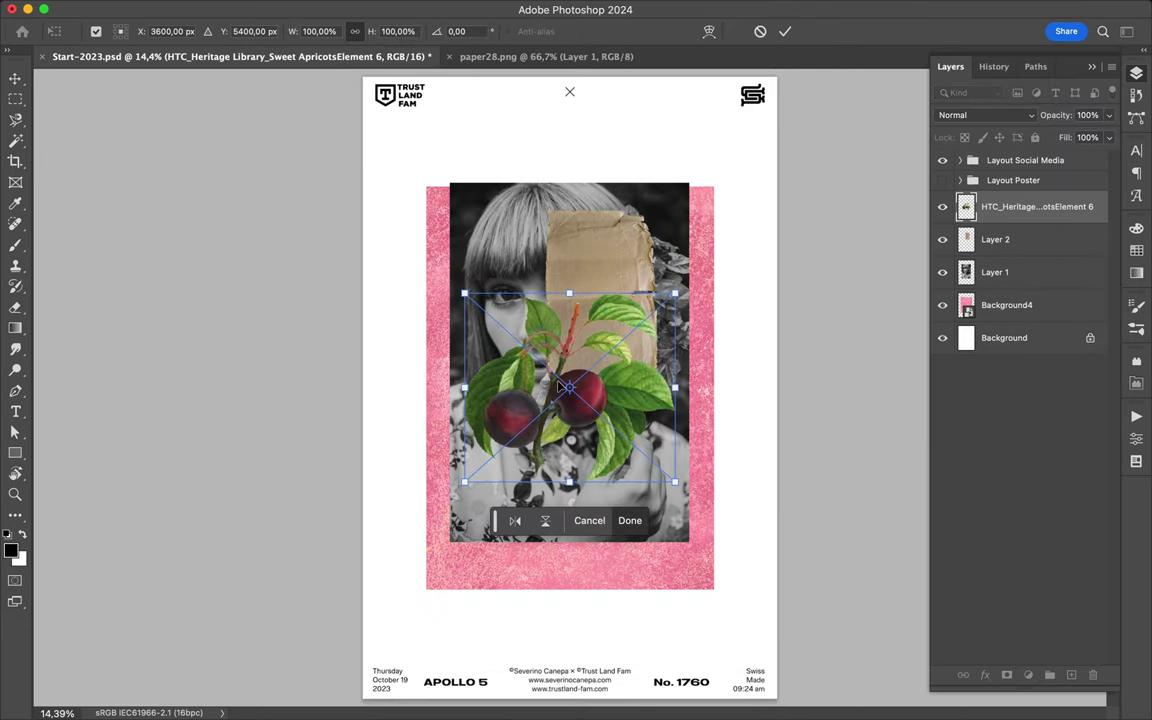
Place the plum branch, flip it horizontally, and move it up over the face.
key(Return)
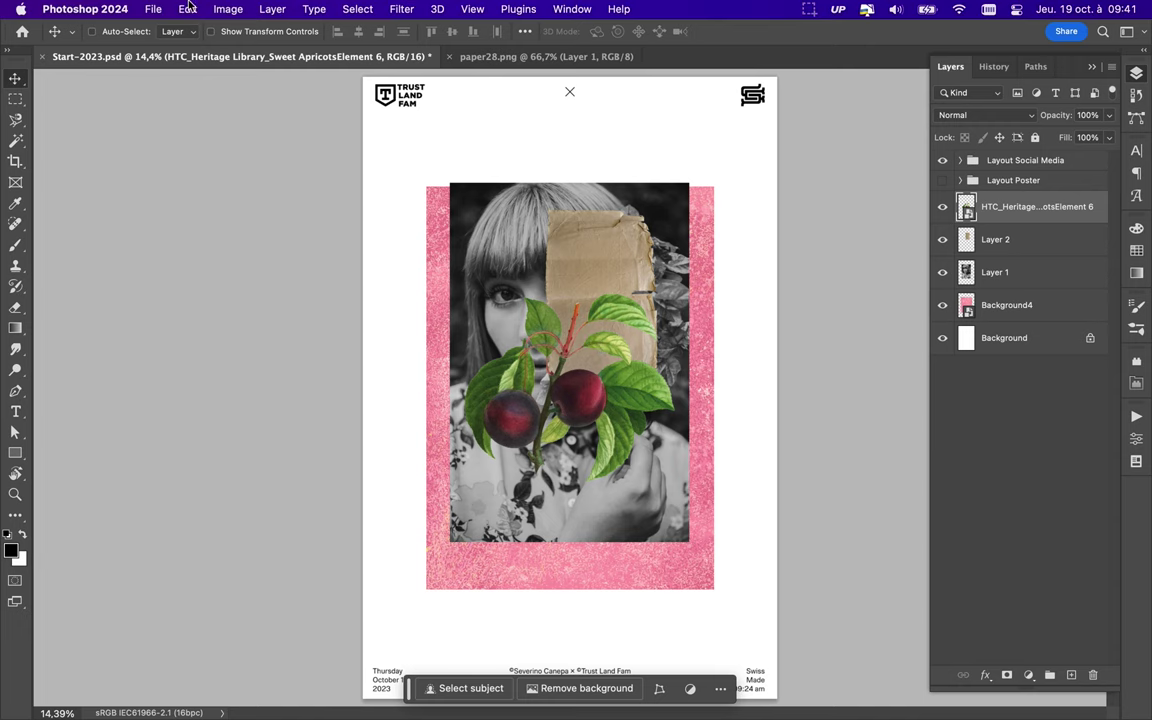
click(186, 9)
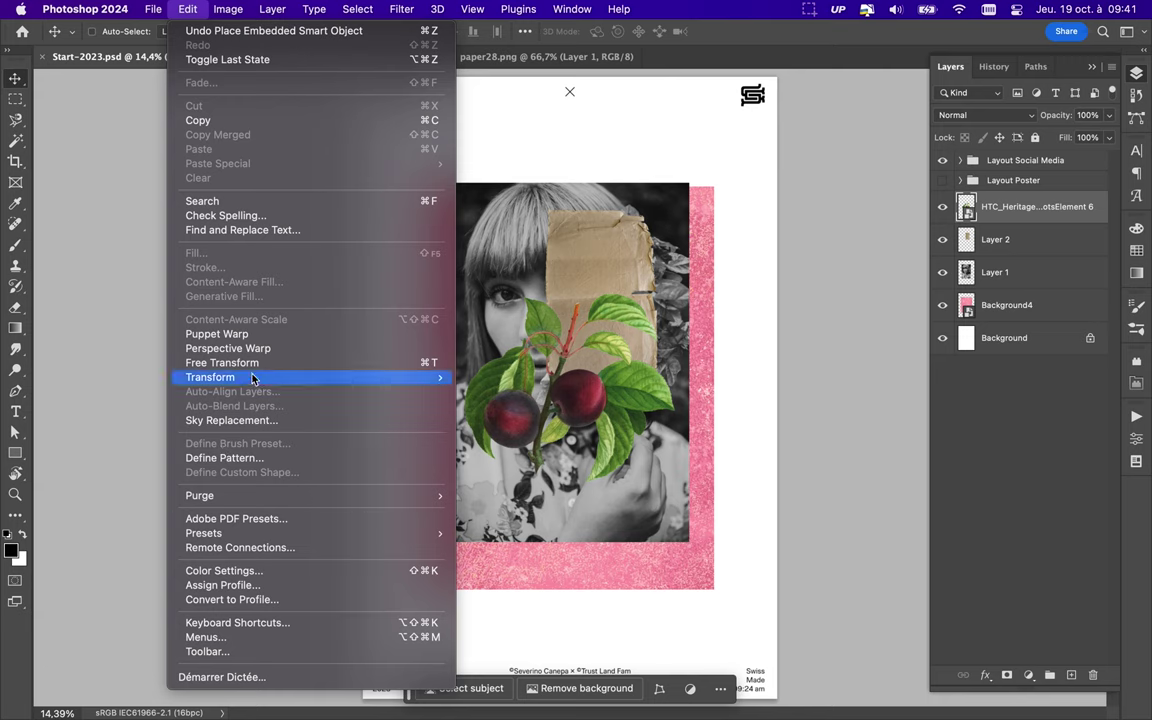
mouse_move(210, 377)
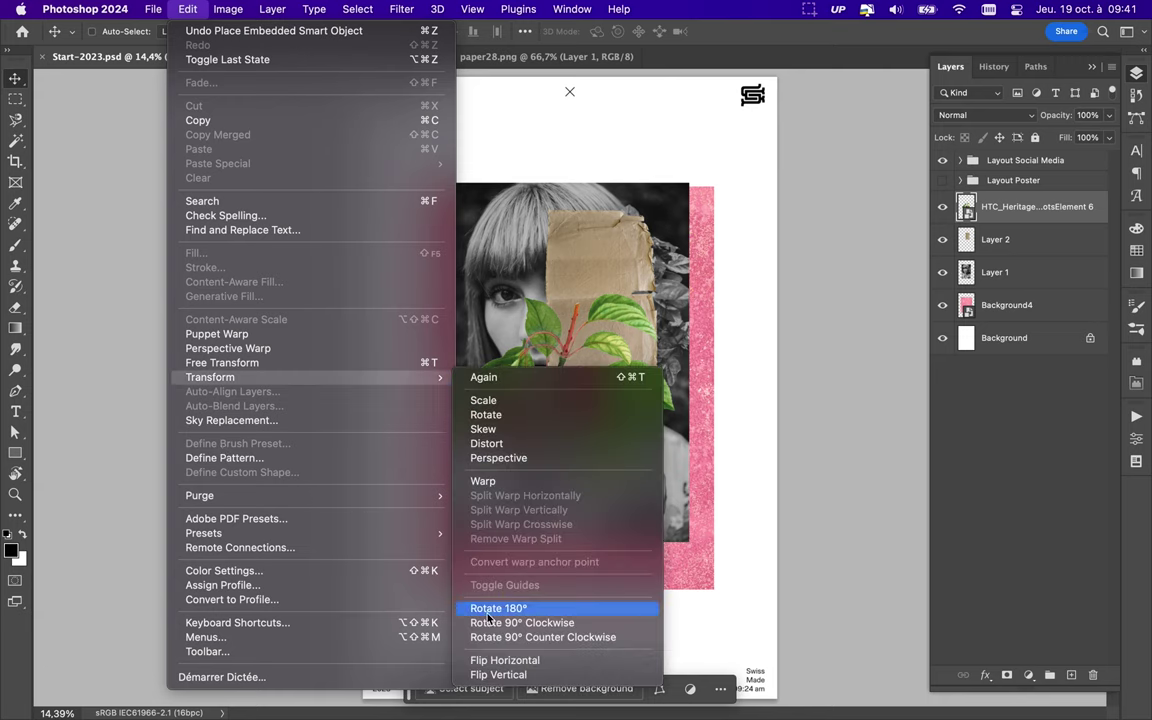
click(480, 660)
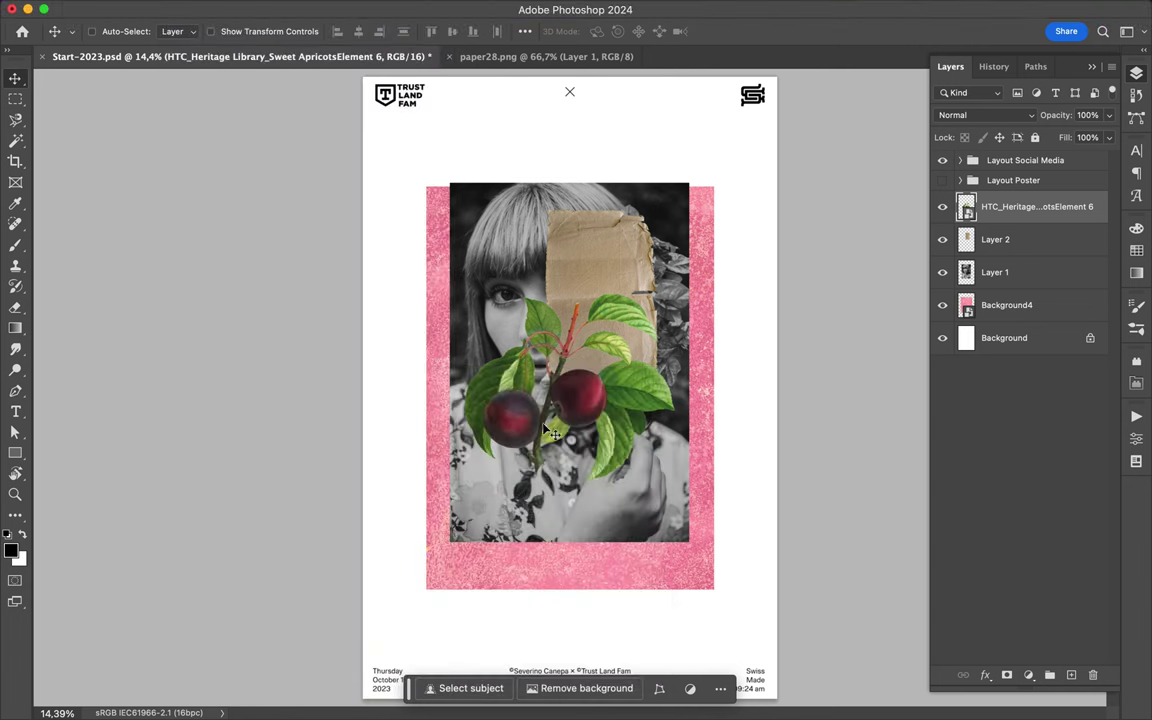
drag(548, 432, 550, 318)
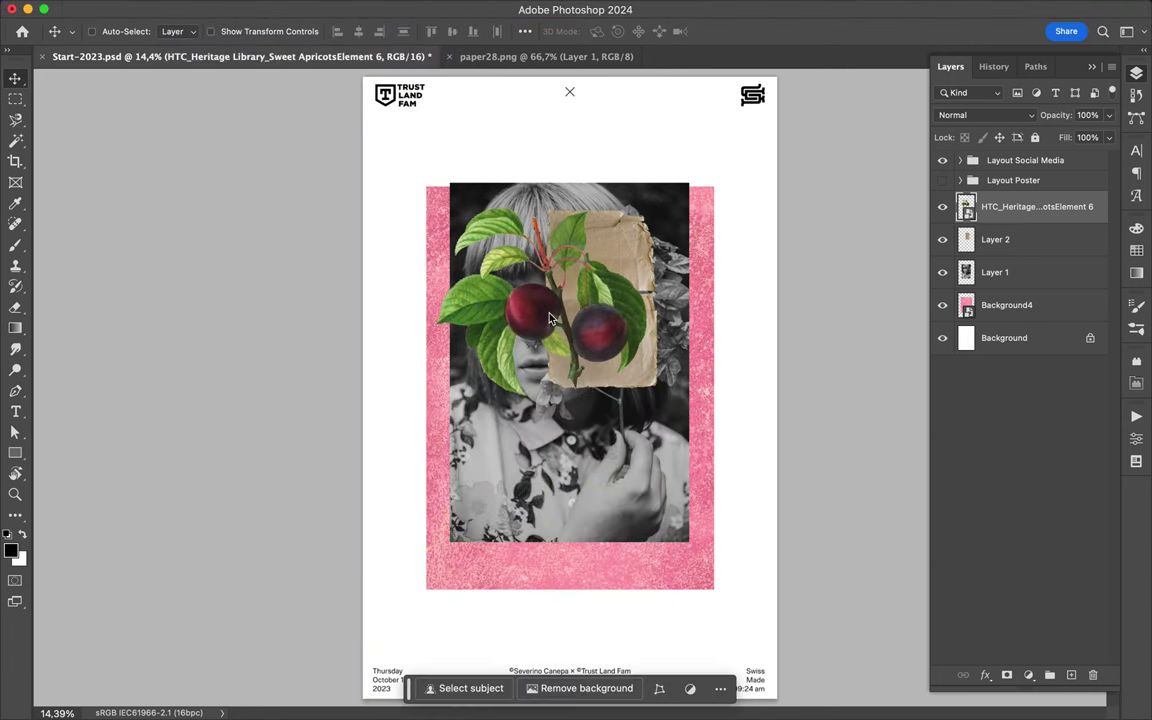
Scale the branch to about 69%, rotate it 167°, and set it on the cardboard.
key(super)
key(super+t)
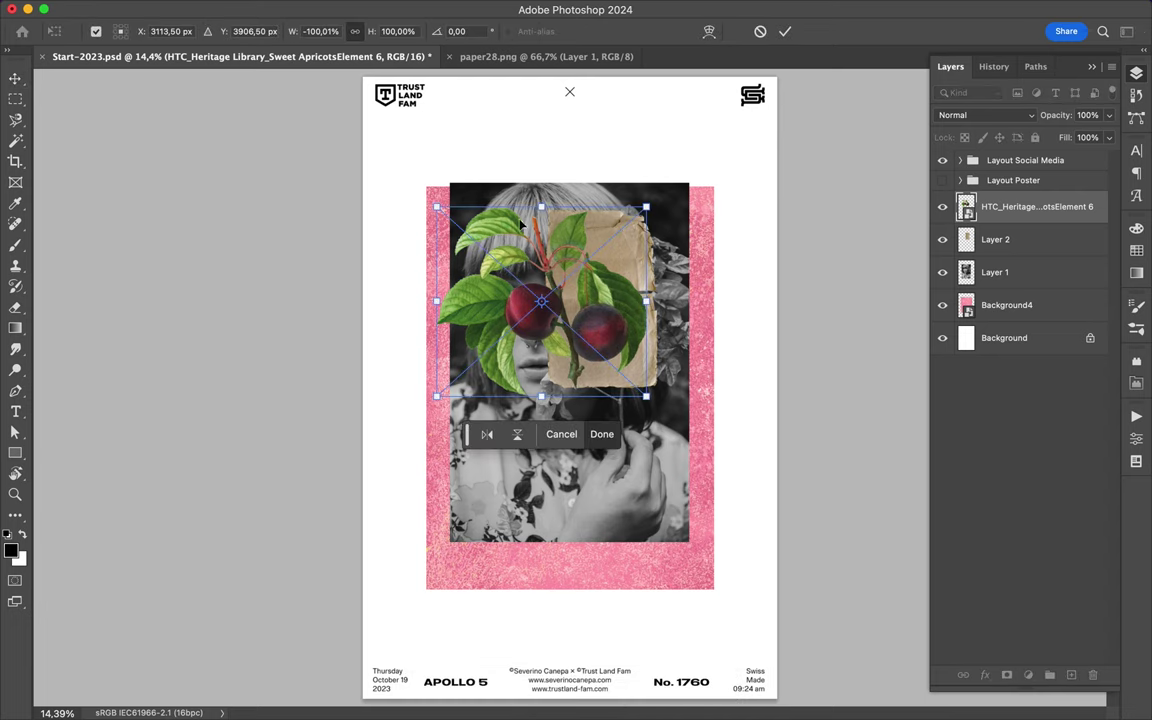
drag(436, 209, 491, 257)
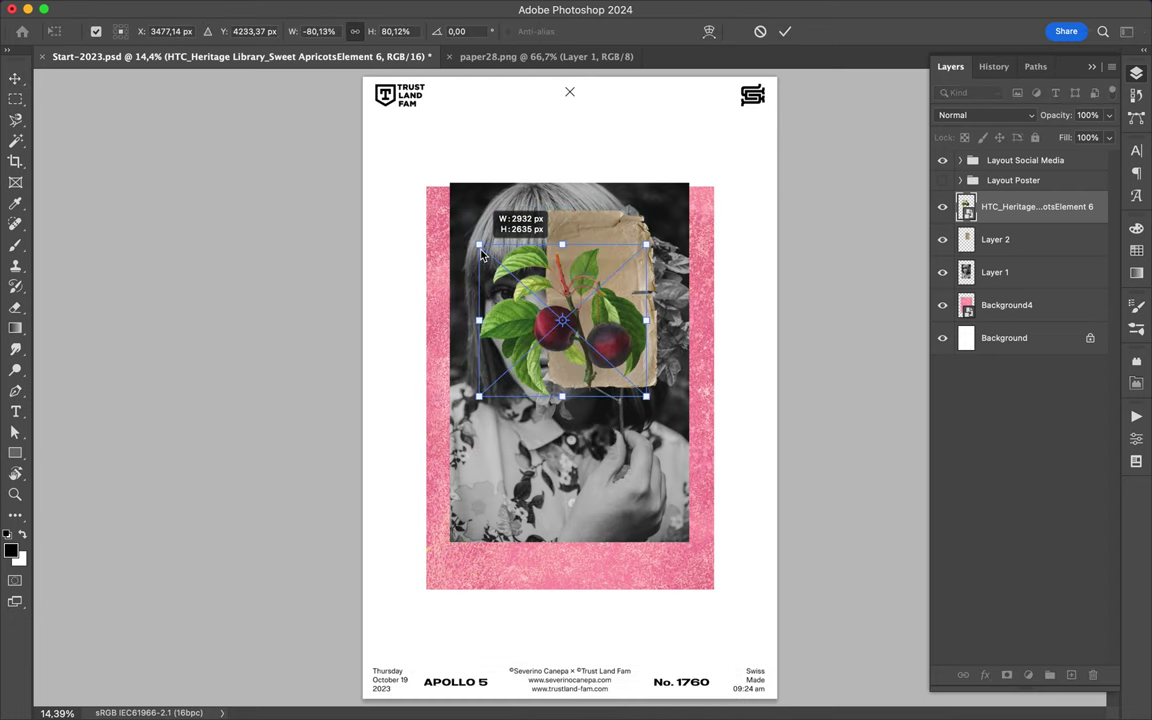
mouse_move(492, 258)
mouse_down()
mouse_move(478, 264)
mouse_move(480, 281)
mouse_up()
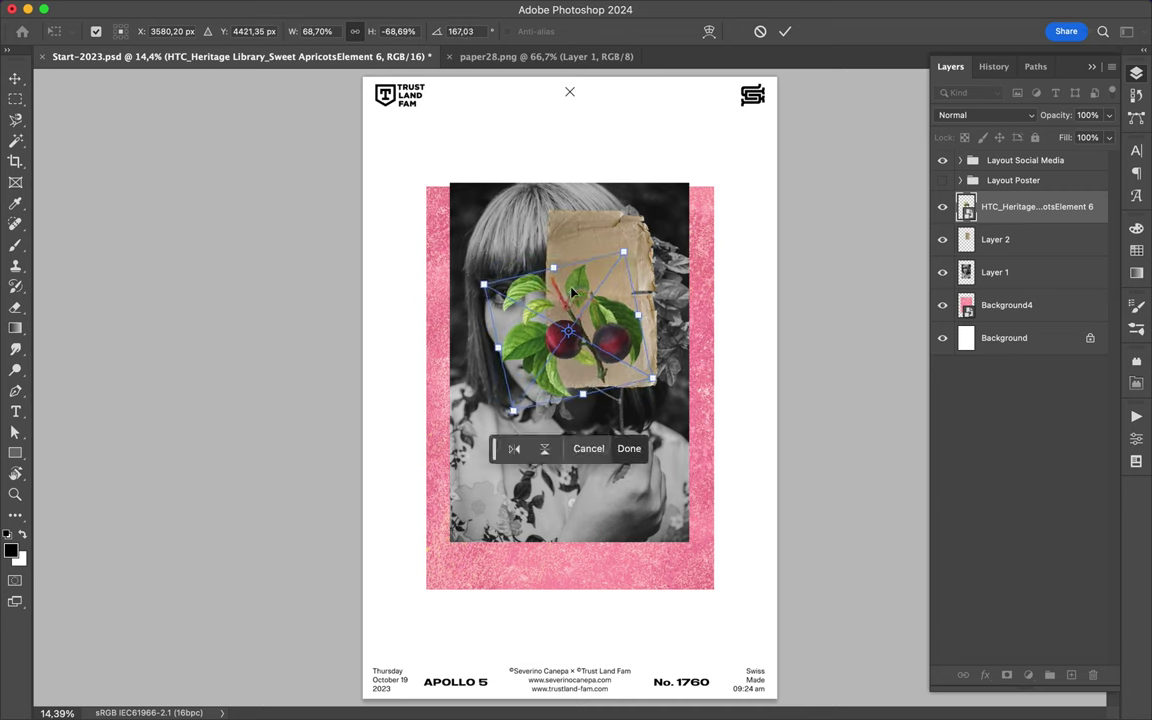
key(Return)
drag(578, 314, 564, 288)
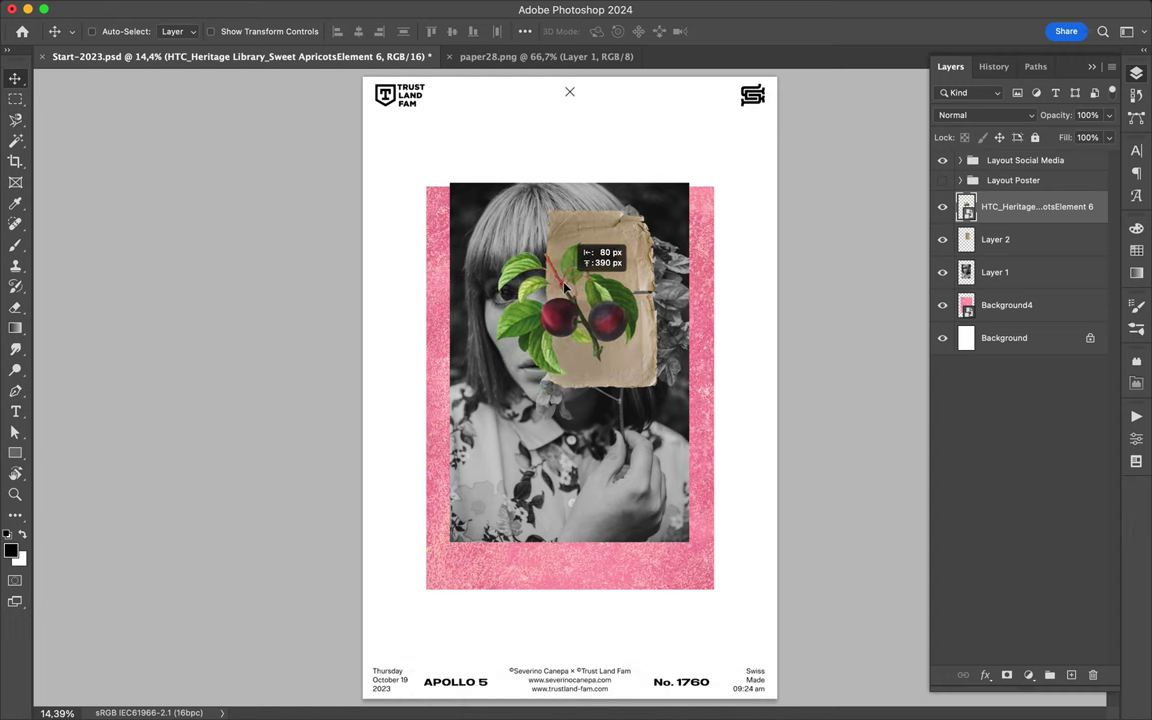
drag(564, 288, 566, 289)
ctrl+click(628, 260)
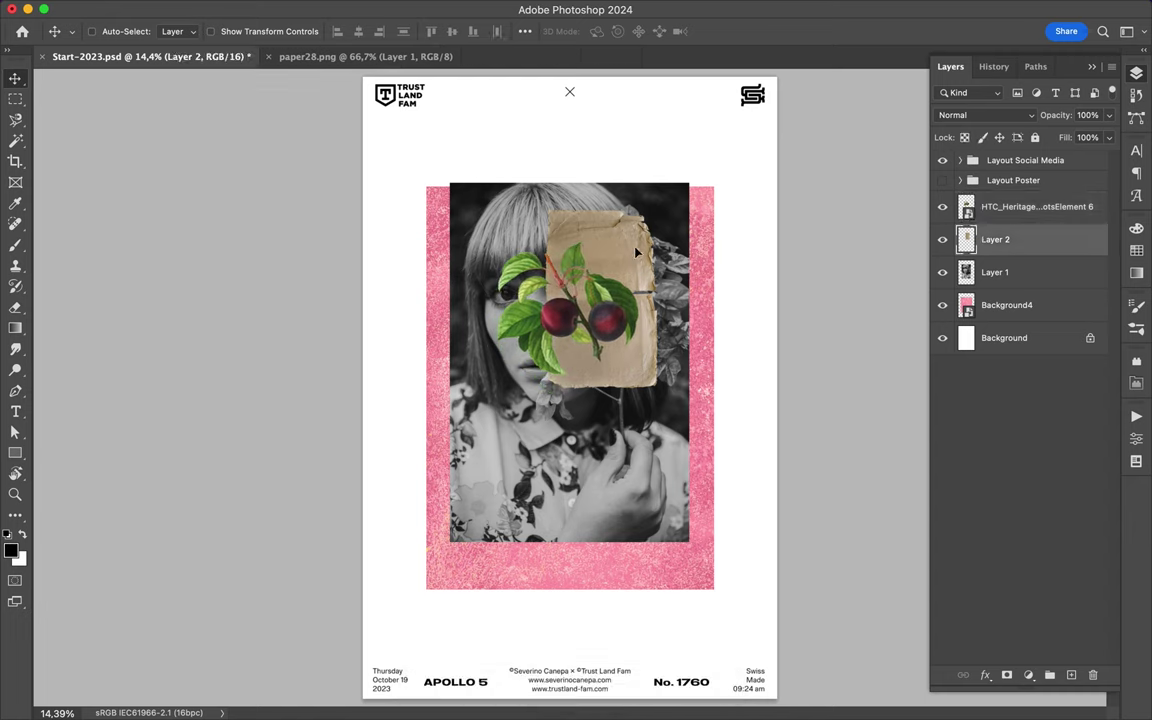
Settle the cardboard slightly lower behind the plum branch and nudge the branch up.
drag(628, 260, 631, 234)
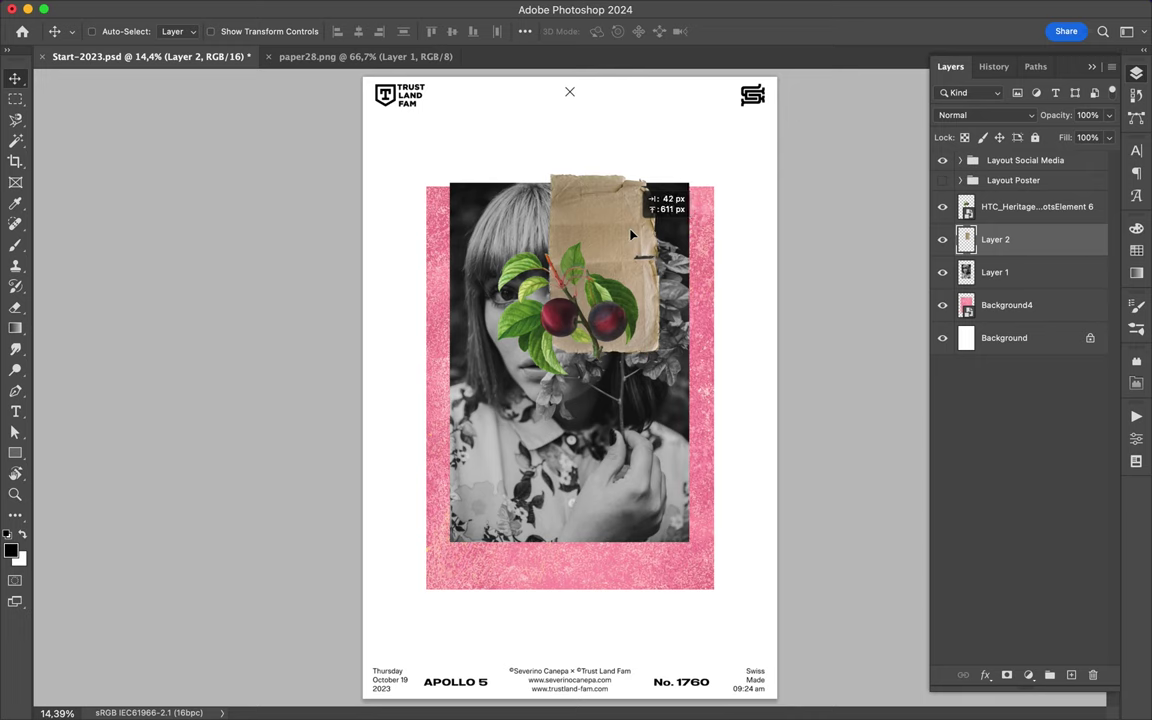
drag(631, 234, 631, 234)
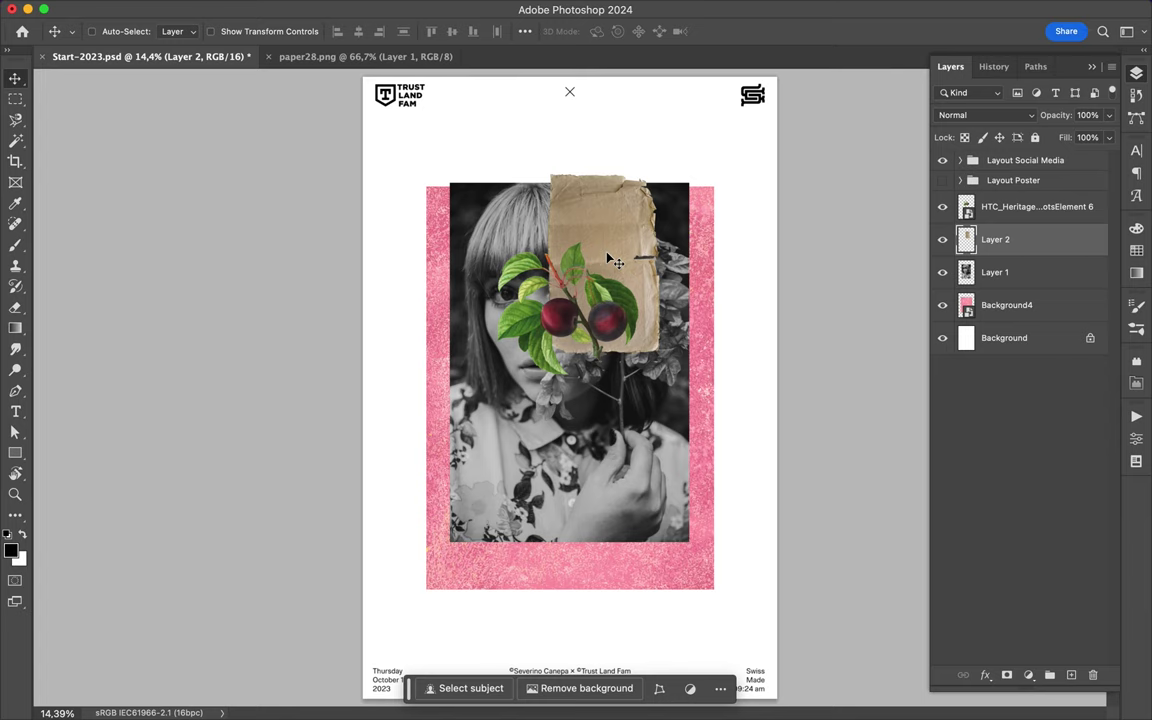
drag(620, 242, 622, 265)
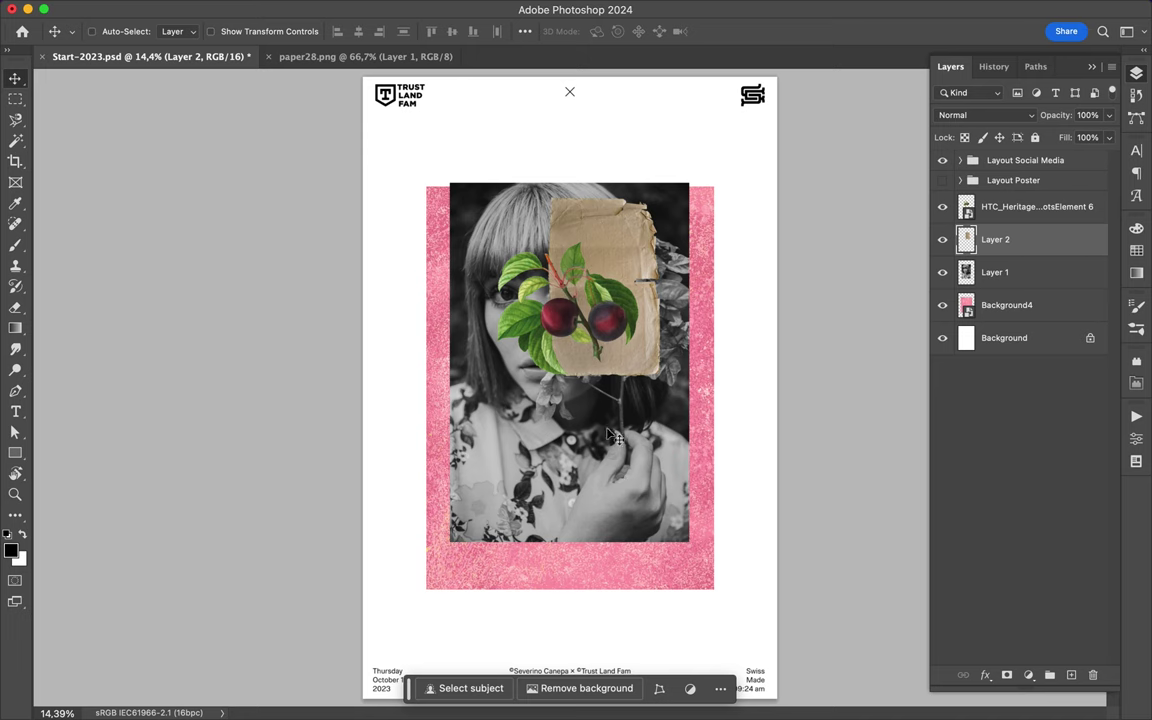
scroll(570, 368, up, 3)
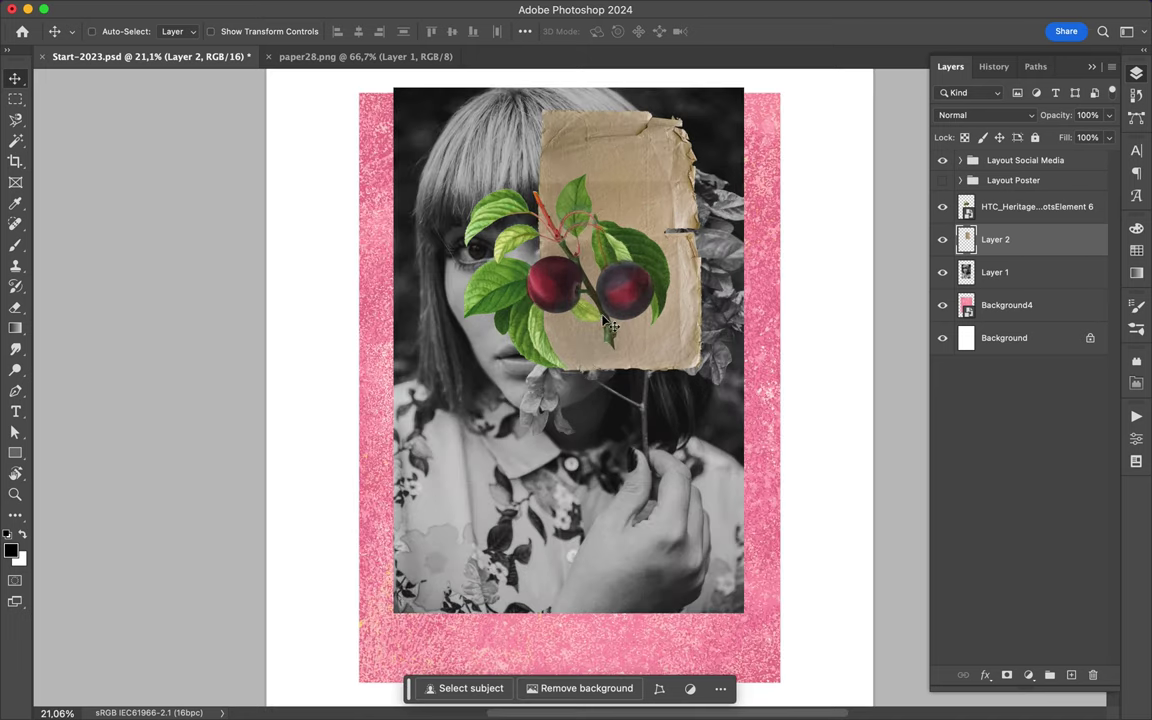
key(super)
drag(686, 267, 680, 264)
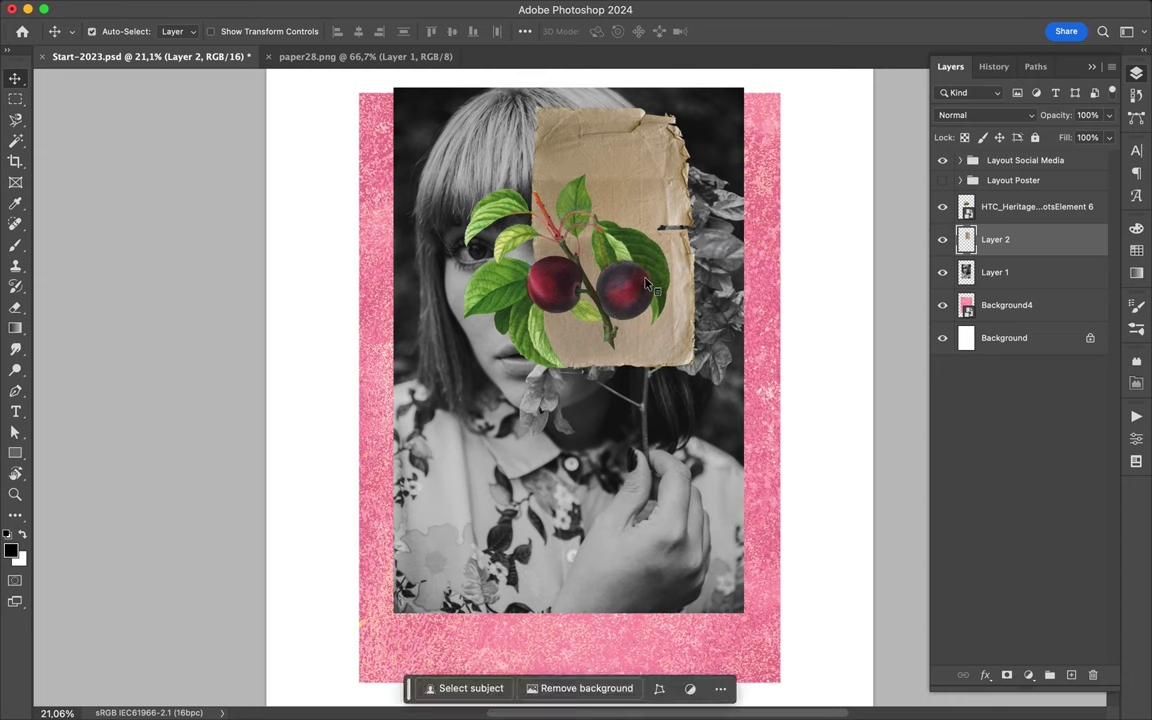
drag(645, 282, 646, 278)
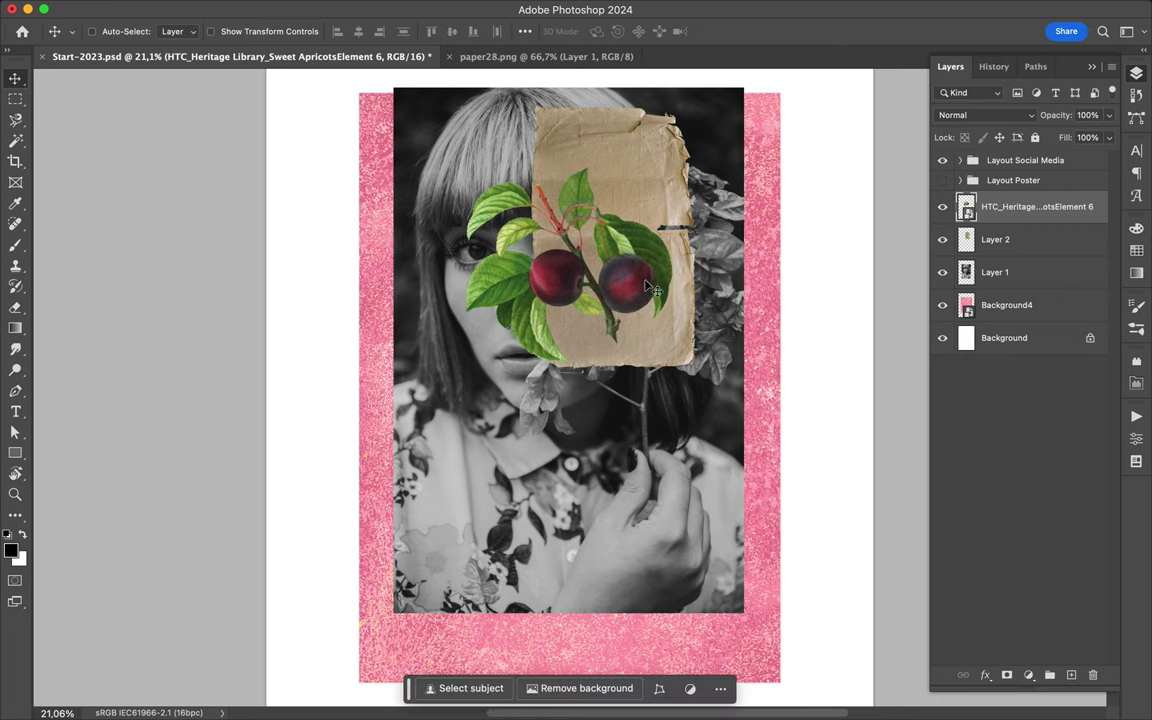
mouse_move(492, 710)
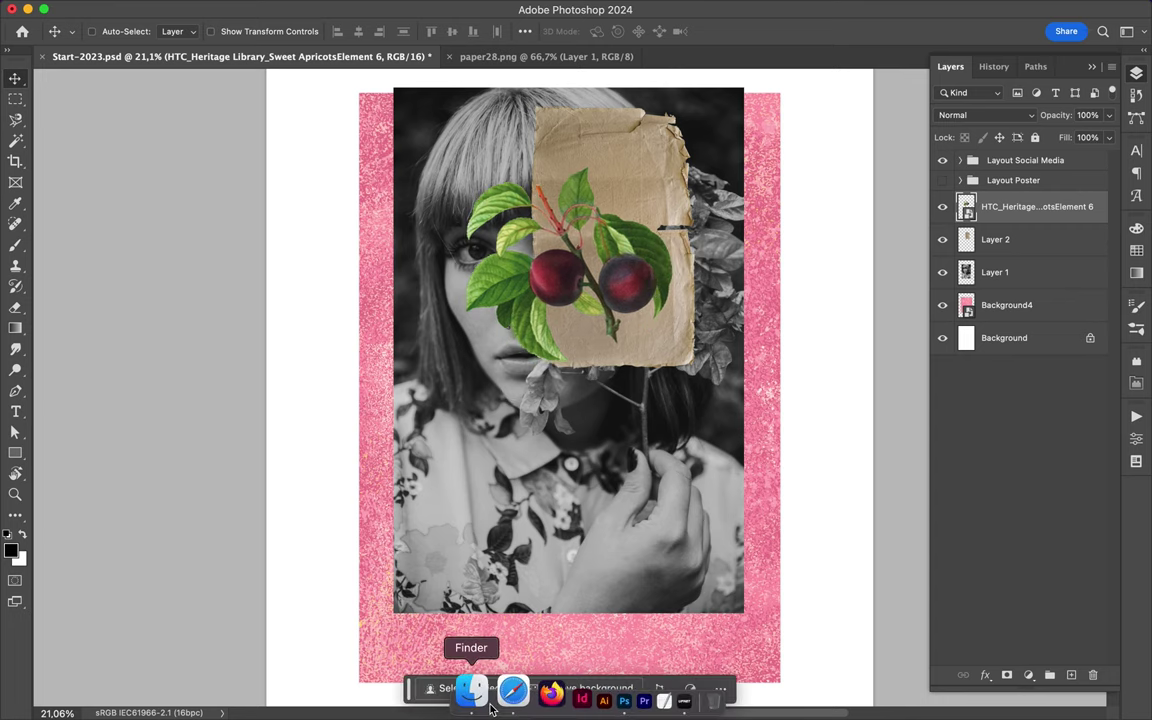
click(470, 690)
Open Vintage Collage Creator's photos folder and preview the animals (and people) images.
scroll(678, 195, left, 3)
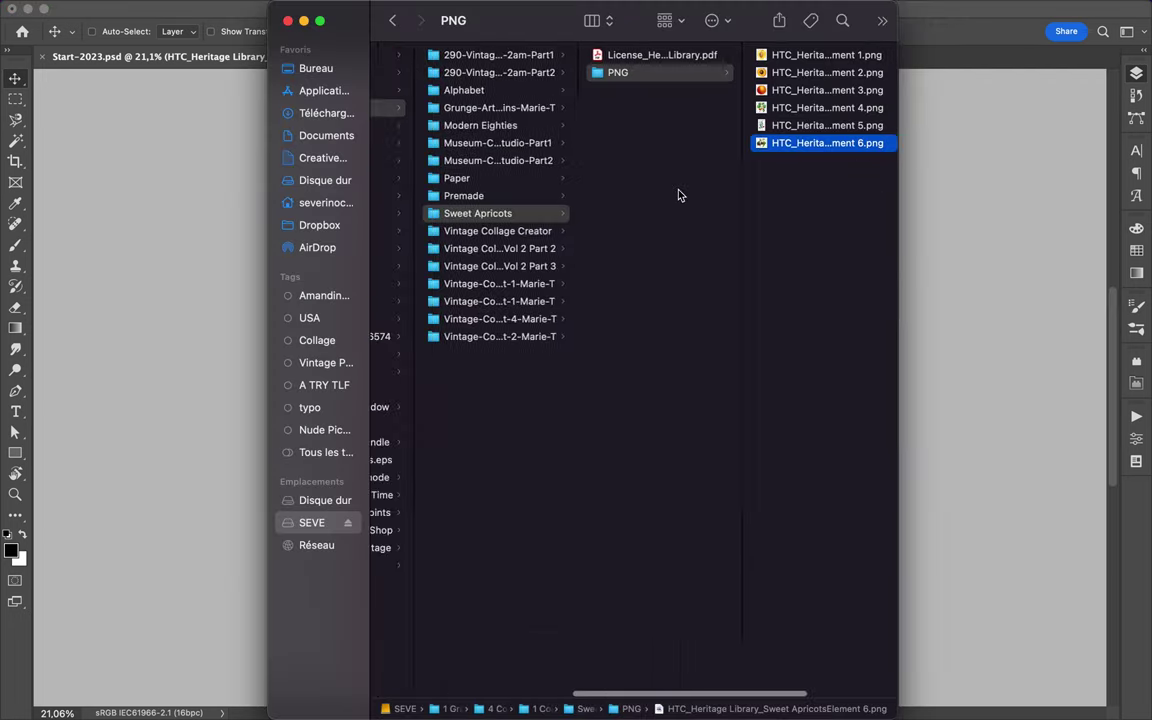
click(580, 231)
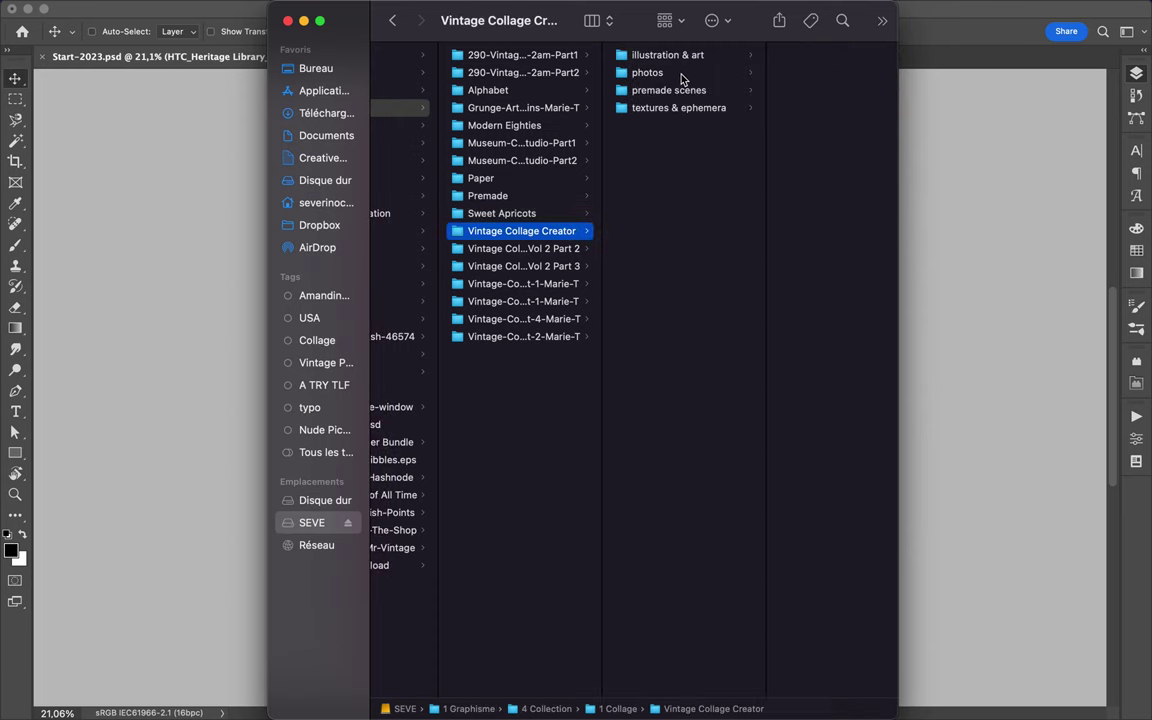
click(682, 76)
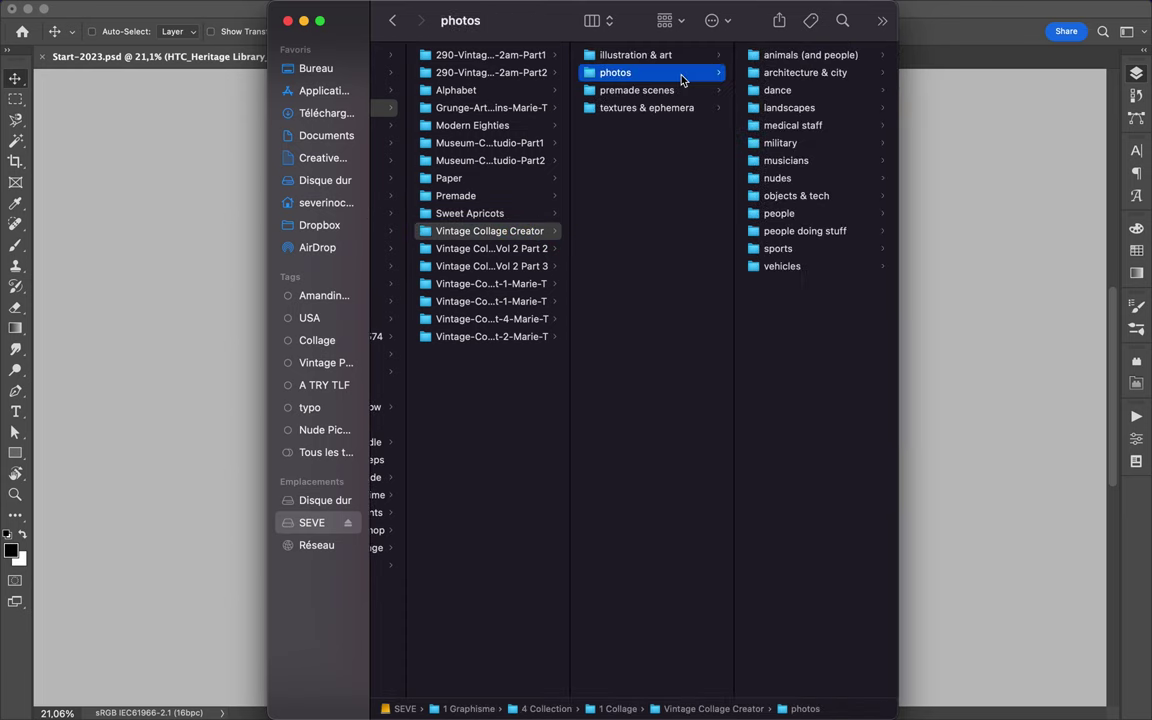
key(Right)
key(Right)
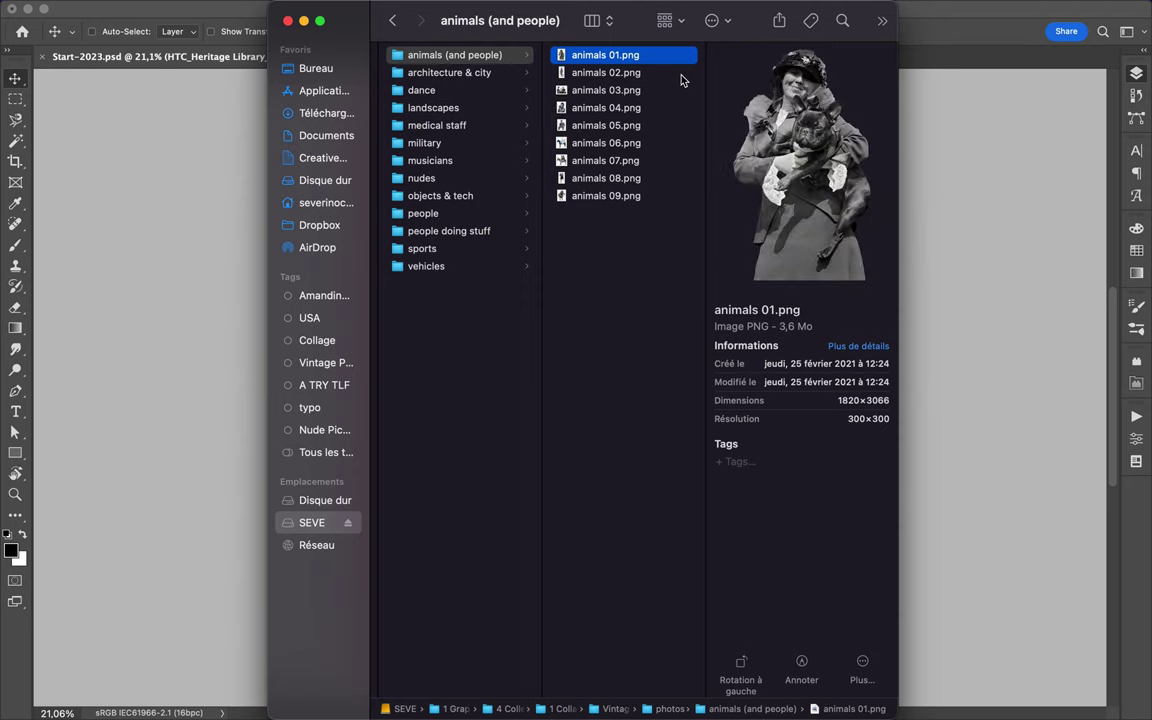
key(Down)
Preview the architecture & city images, including the sphinx, then return to Photoshop.
key(Left)
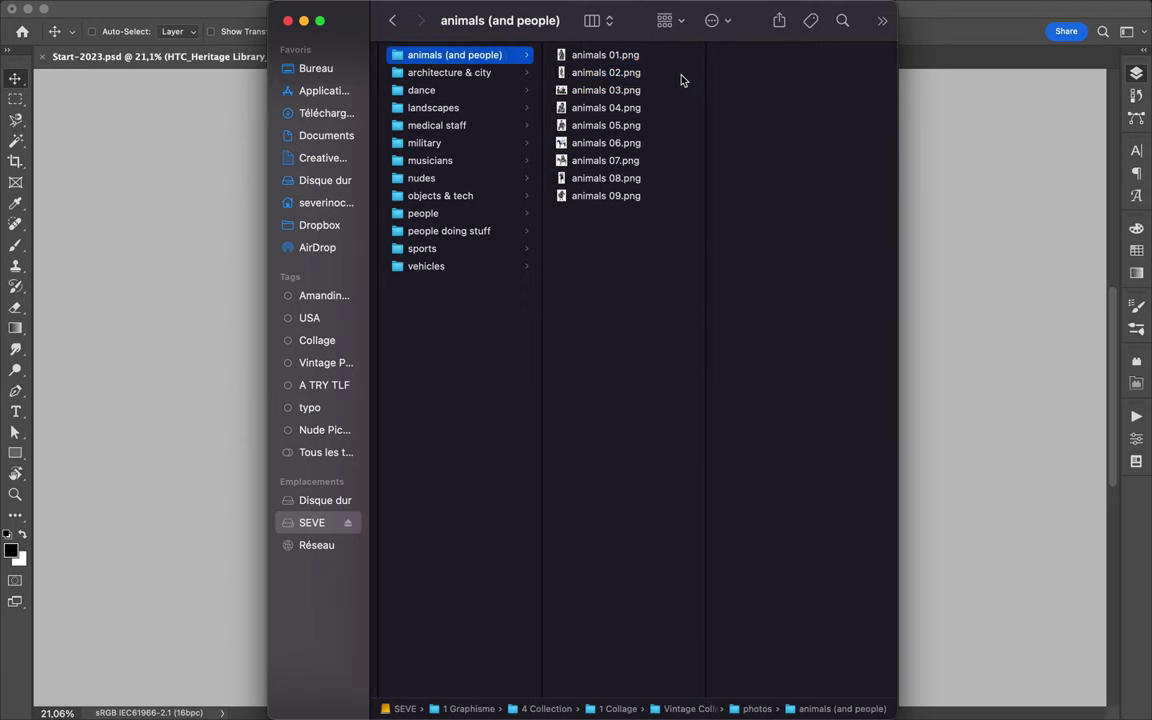
key(Down)
key(Right)
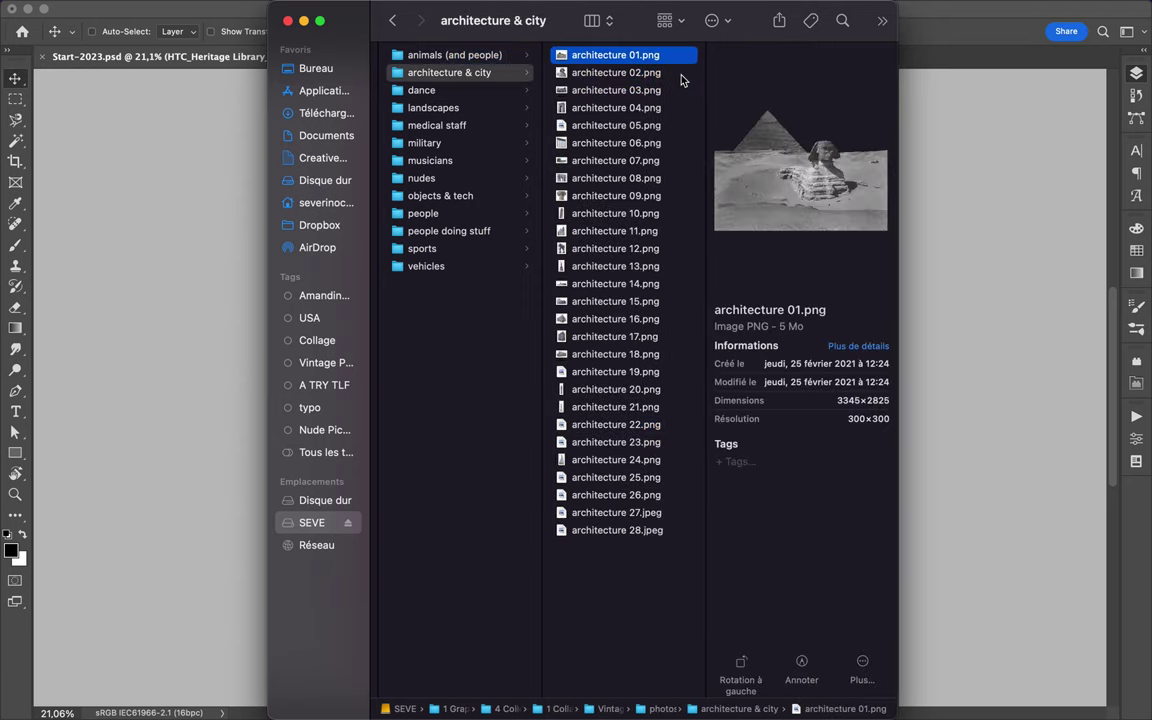
key(Down)
click(182, 292)
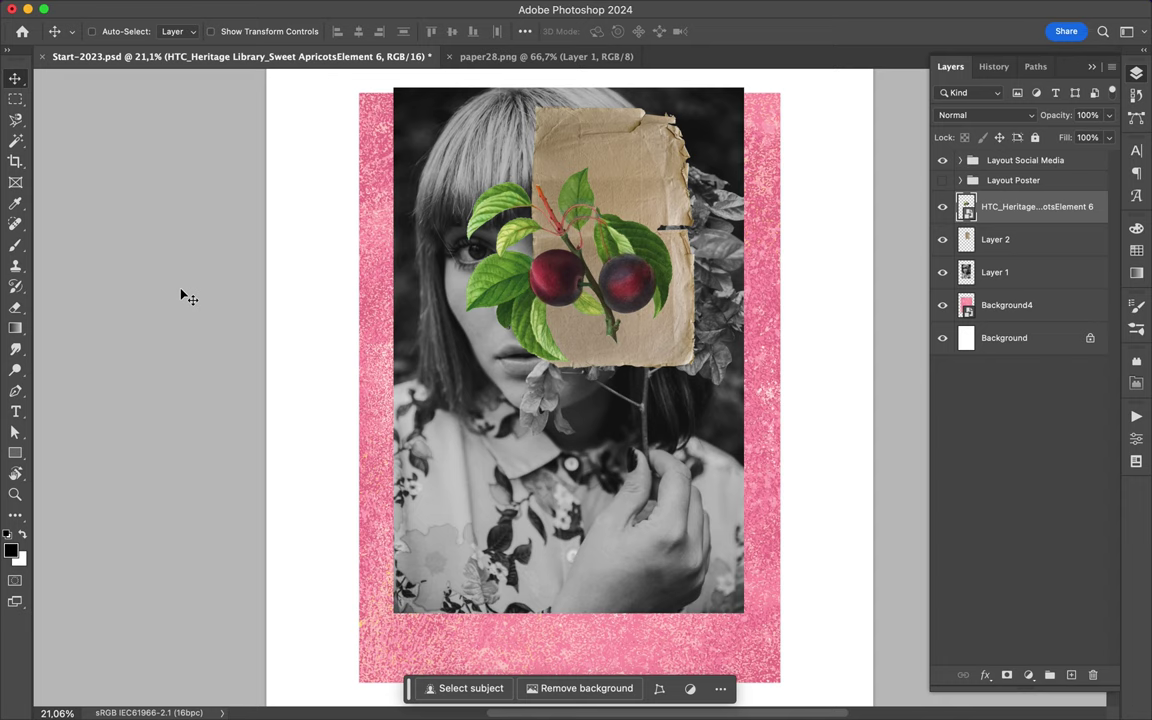
Shift the pink Background4 texture left to the poster edge, zoom out, and bring Finder back.
super+click(376, 290)
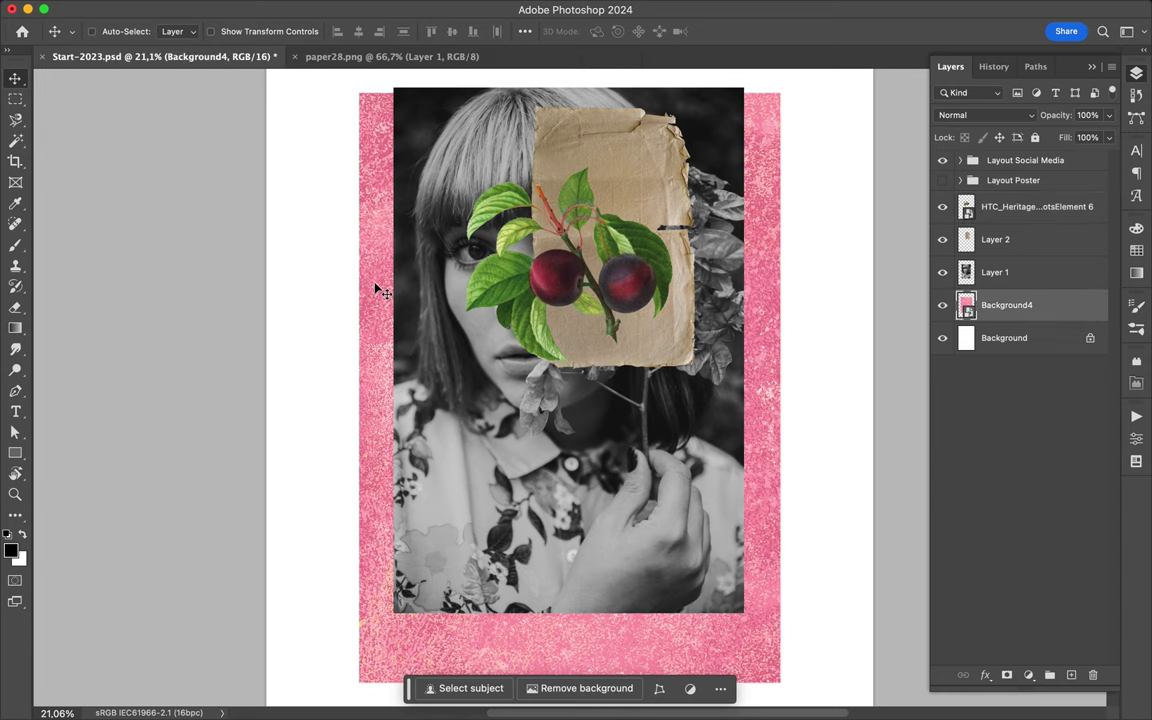
drag(380, 303, 283, 303)
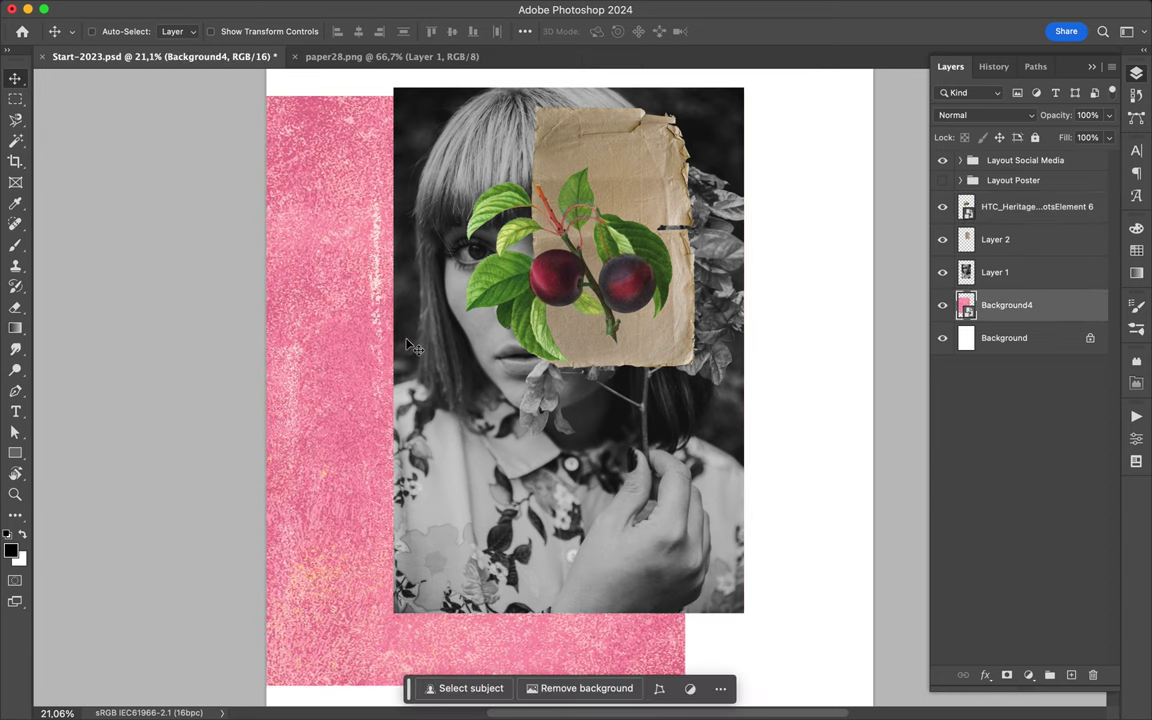
scroll(410, 348, down, 1)
scroll(408, 345, down, 1)
scroll(408, 345, down, 1)
scroll(408, 345, down, 1)
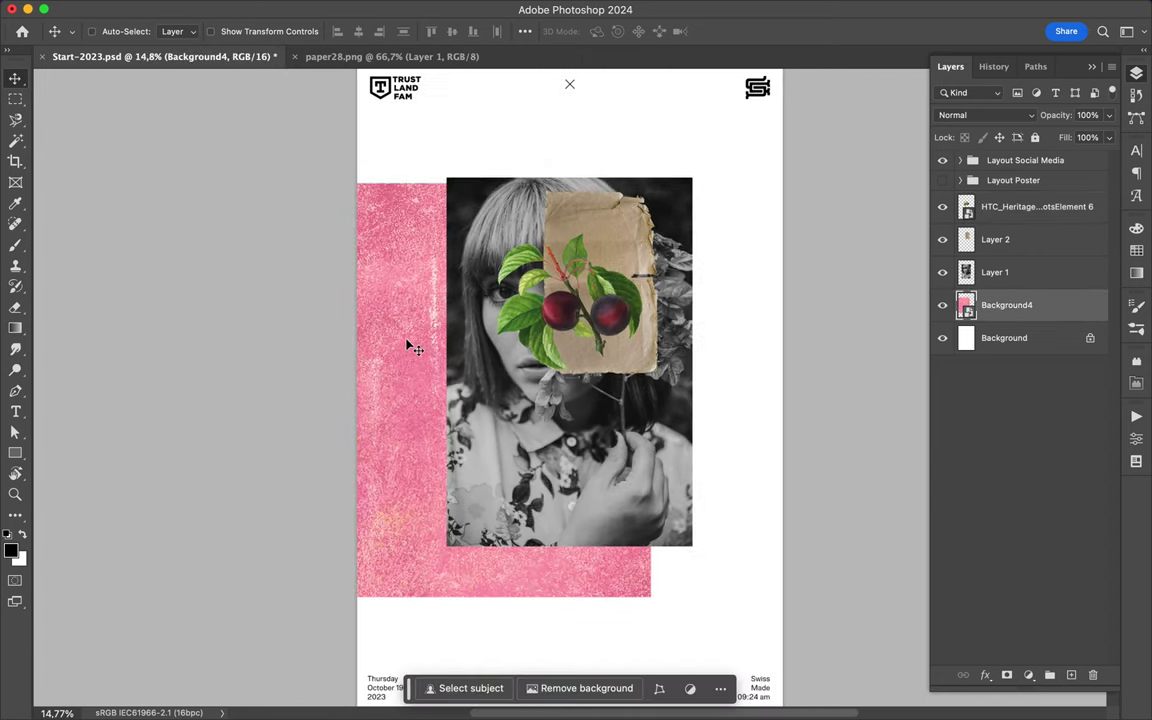
scroll(408, 345, down, 1)
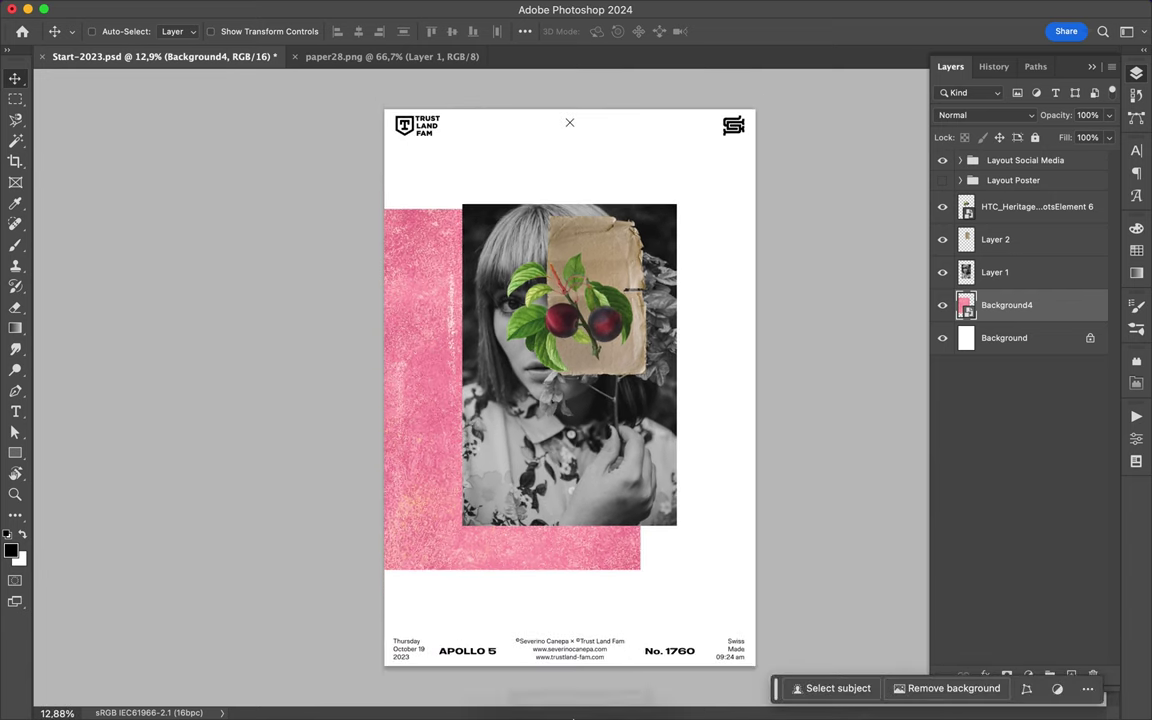
click(476, 692)
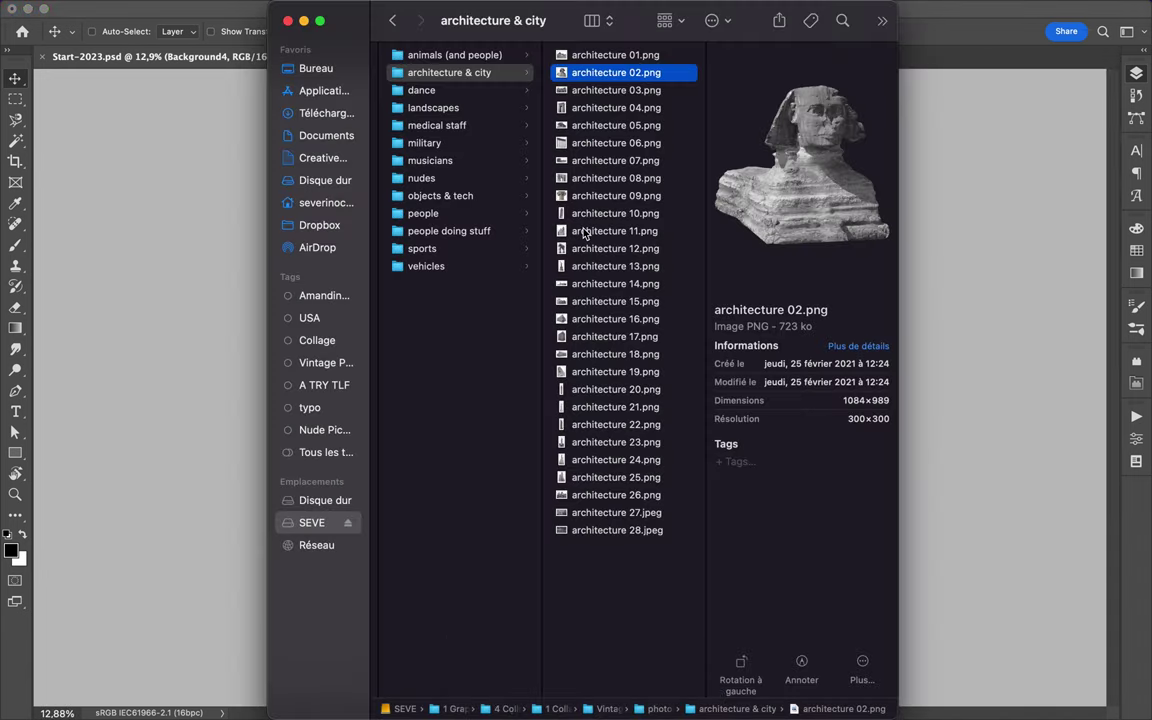
Navigate Premade > Paper > Vintage-Paper-Textures-Paper-Farms and preview VintagePaper1.png.
scroll(585, 233, left, 3)
scroll(585, 233, left, 3)
scroll(585, 233, left, 3)
scroll(585, 233, left, 3)
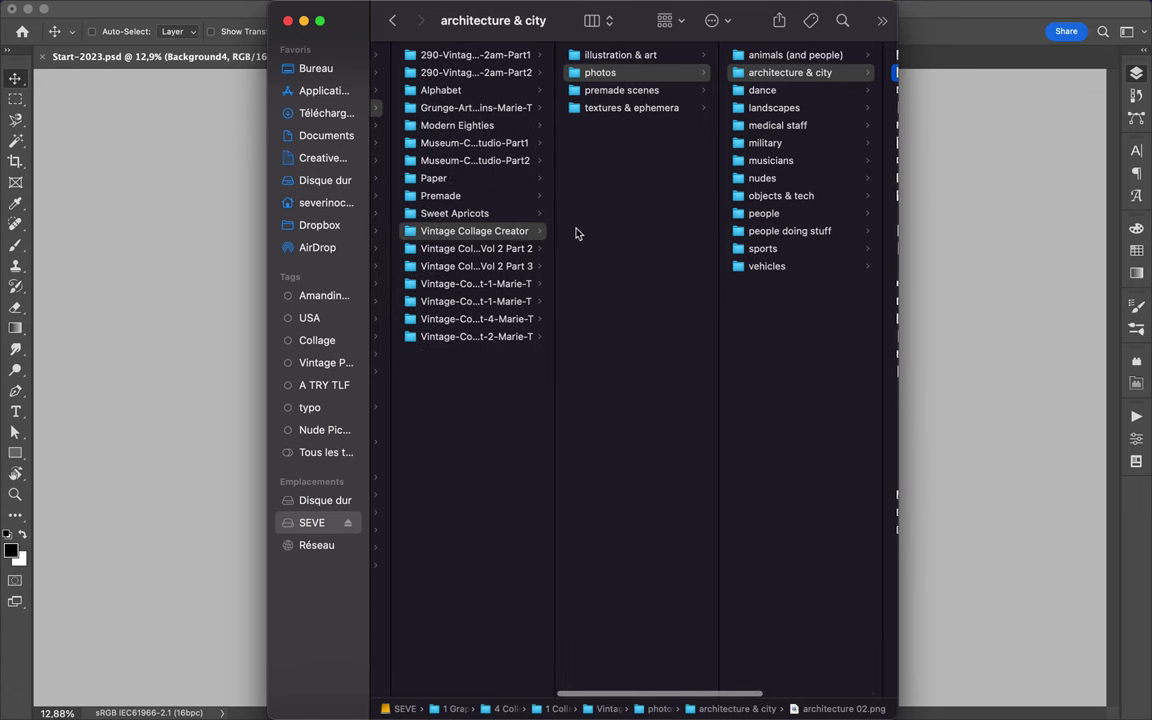
click(482, 197)
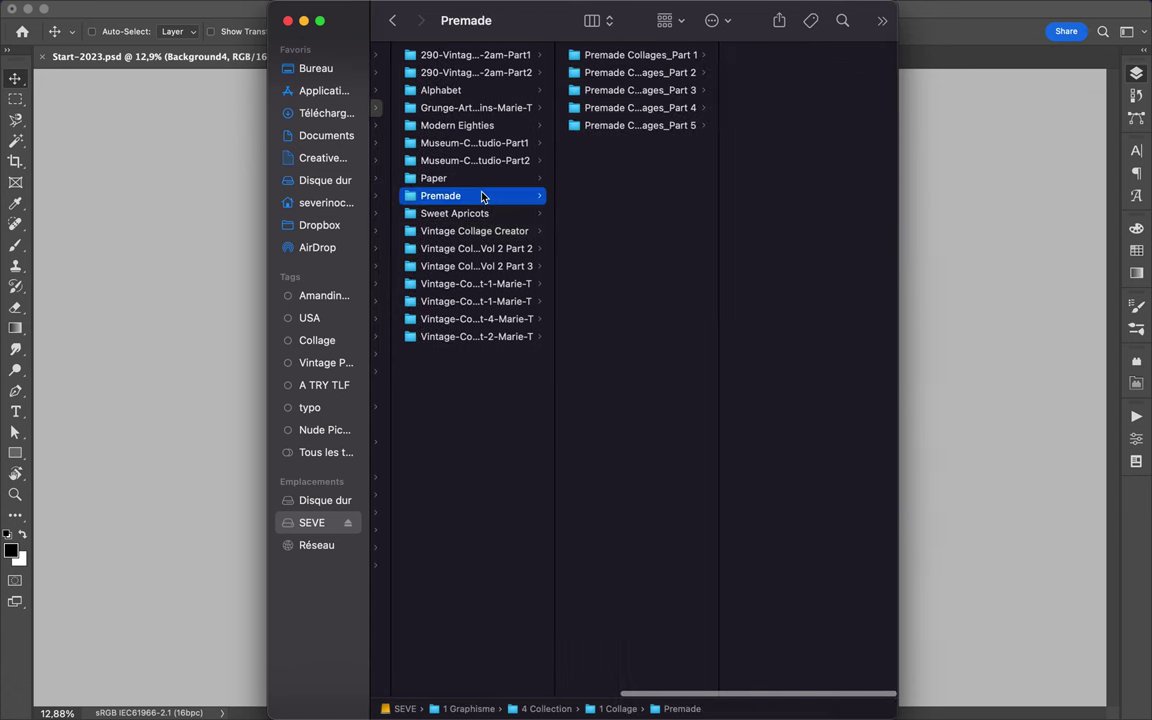
click(473, 179)
click(640, 197)
key(Right)
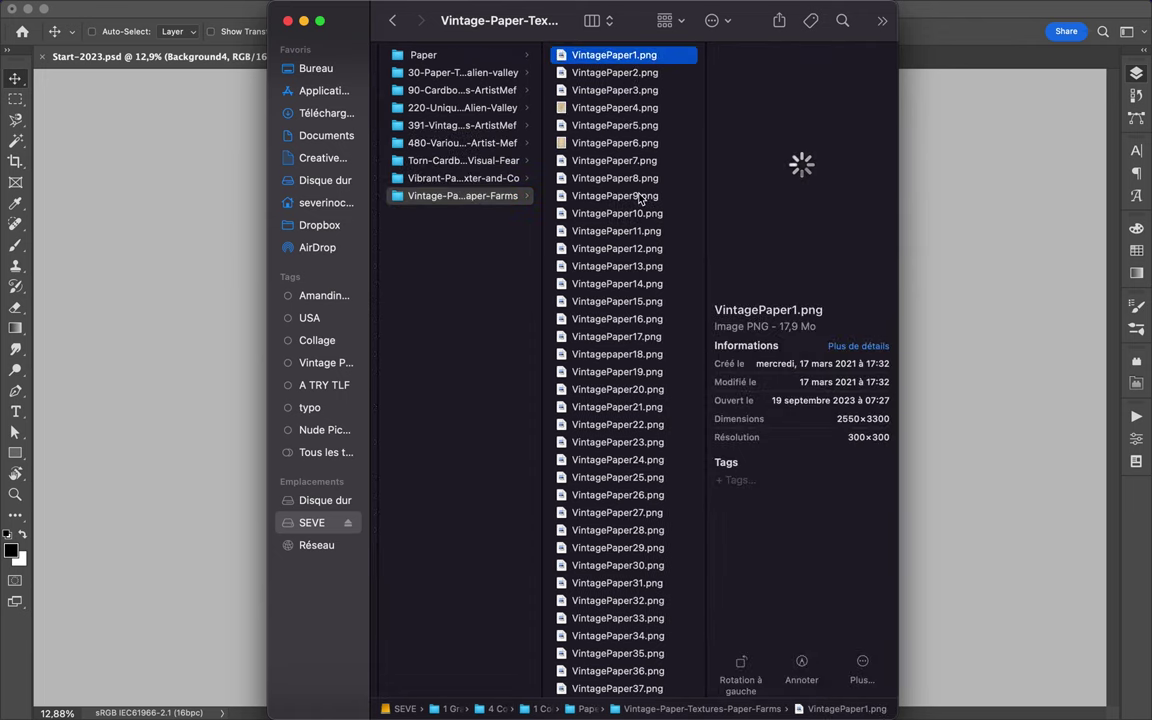
Scroll through the vintage paper textures and preview VintagePaper109.png.
scroll(635, 222, down, 1)
scroll(635, 224, down, 2)
scroll(635, 224, down, 5)
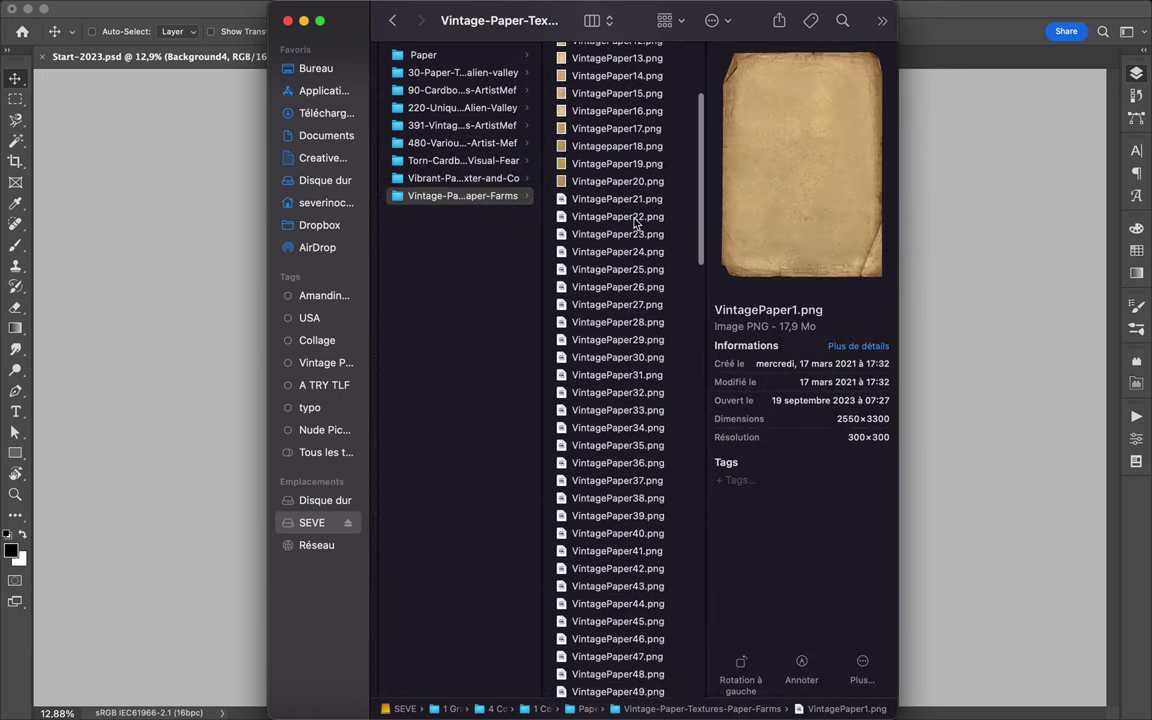
scroll(635, 224, down, 2)
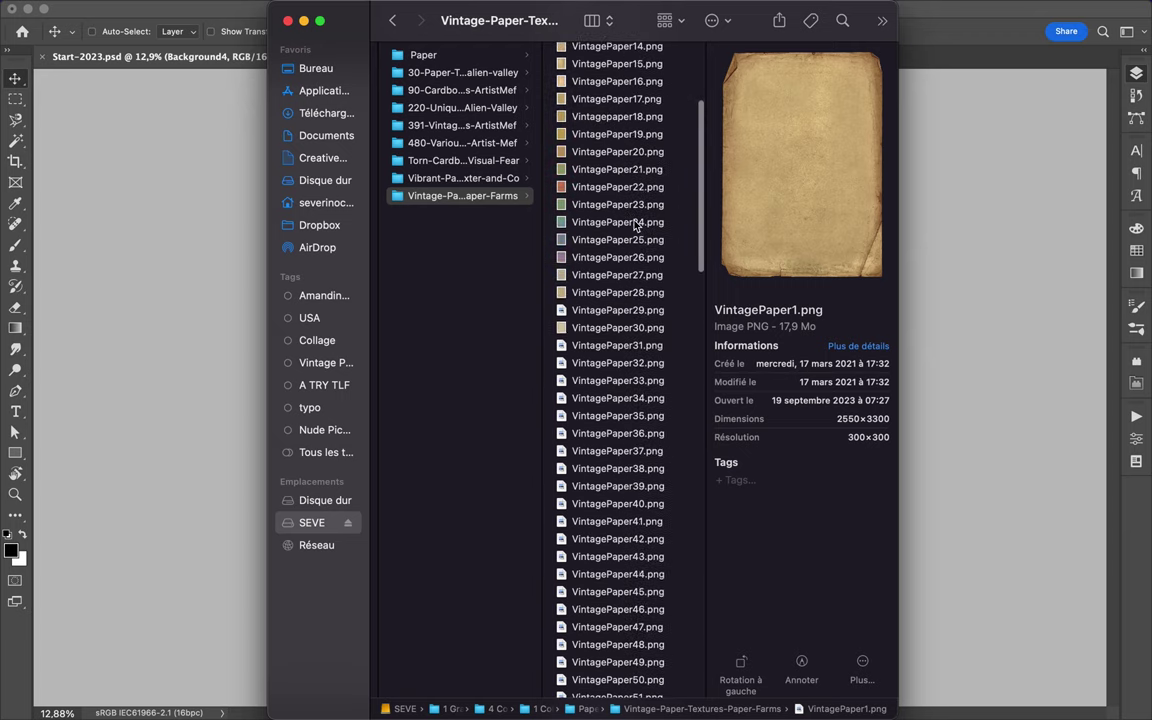
scroll(635, 224, down, 2)
scroll(635, 224, down, 2)
scroll(635, 224, down, 3)
scroll(635, 224, down, 3)
scroll(635, 224, down, 3)
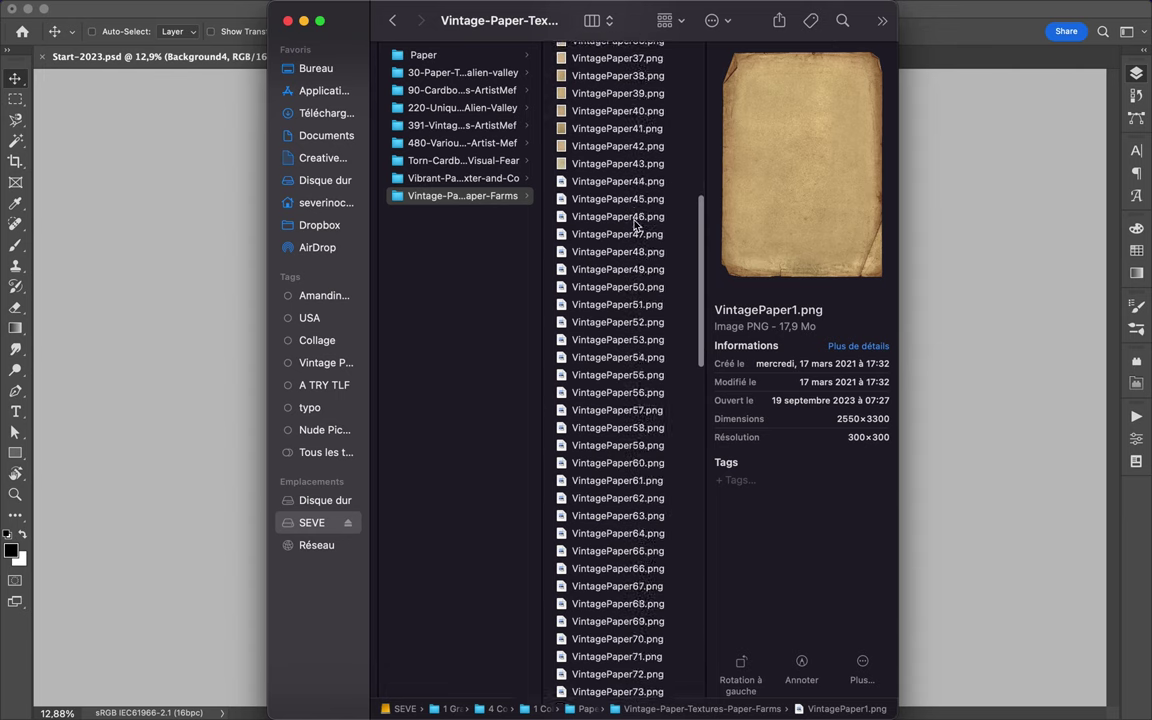
scroll(635, 224, down, 3)
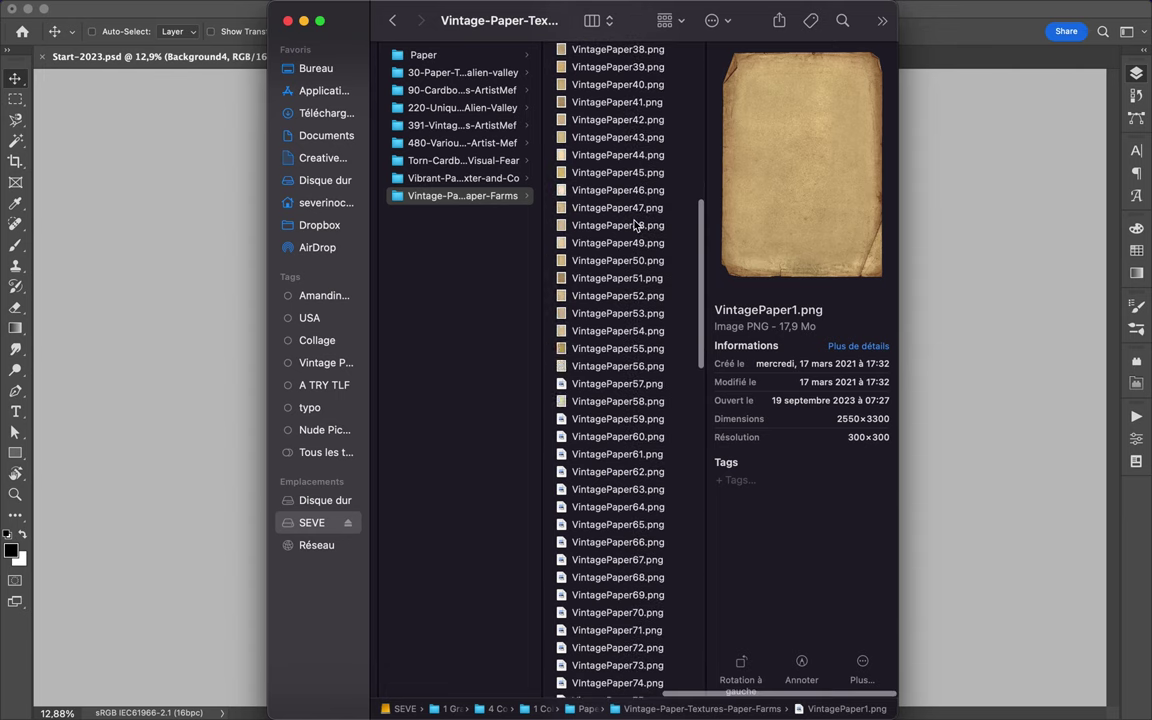
scroll(634, 225, down, 5)
scroll(634, 225, down, 3)
scroll(634, 225, down, 3)
scroll(634, 225, down, 4)
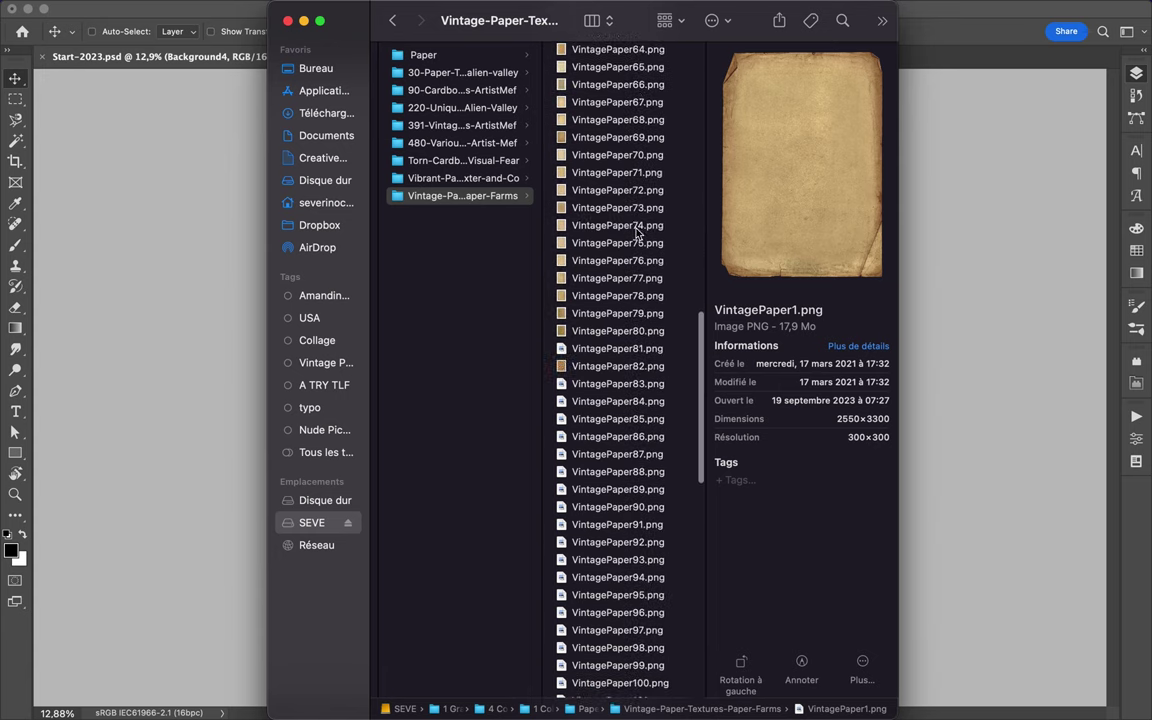
scroll(634, 226, down, 5)
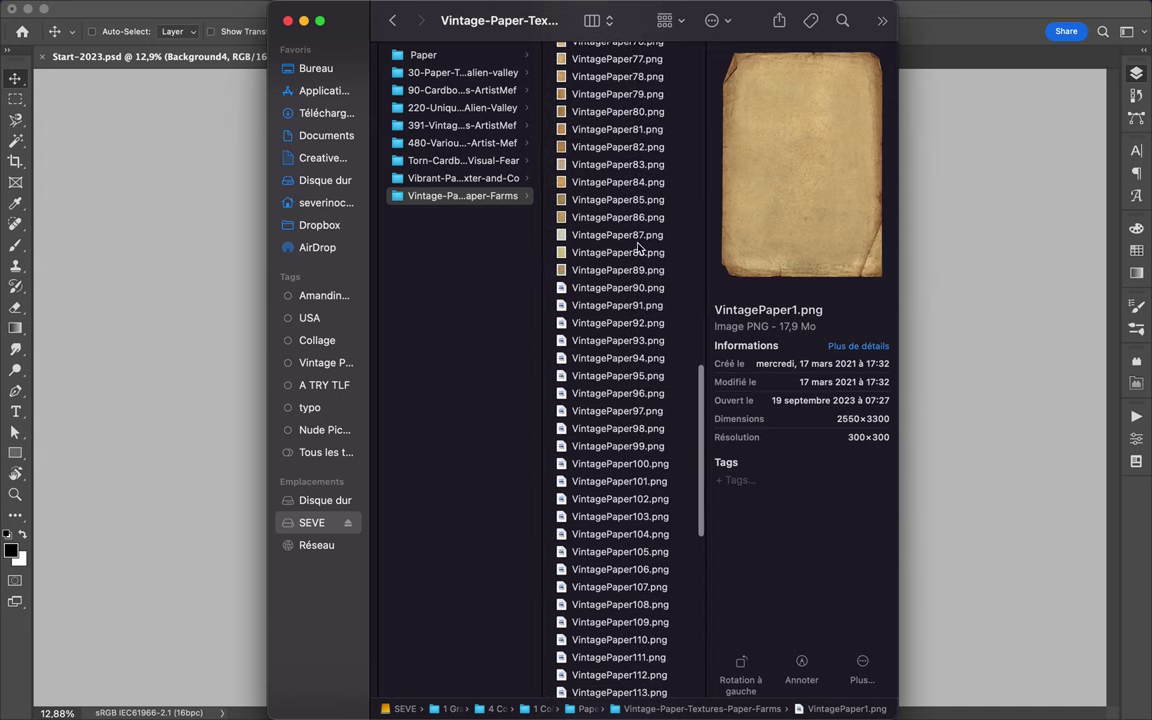
scroll(637, 246, down, 5)
scroll(648, 288, down, 5)
scroll(648, 288, down, 5)
scroll(648, 288, down, 2)
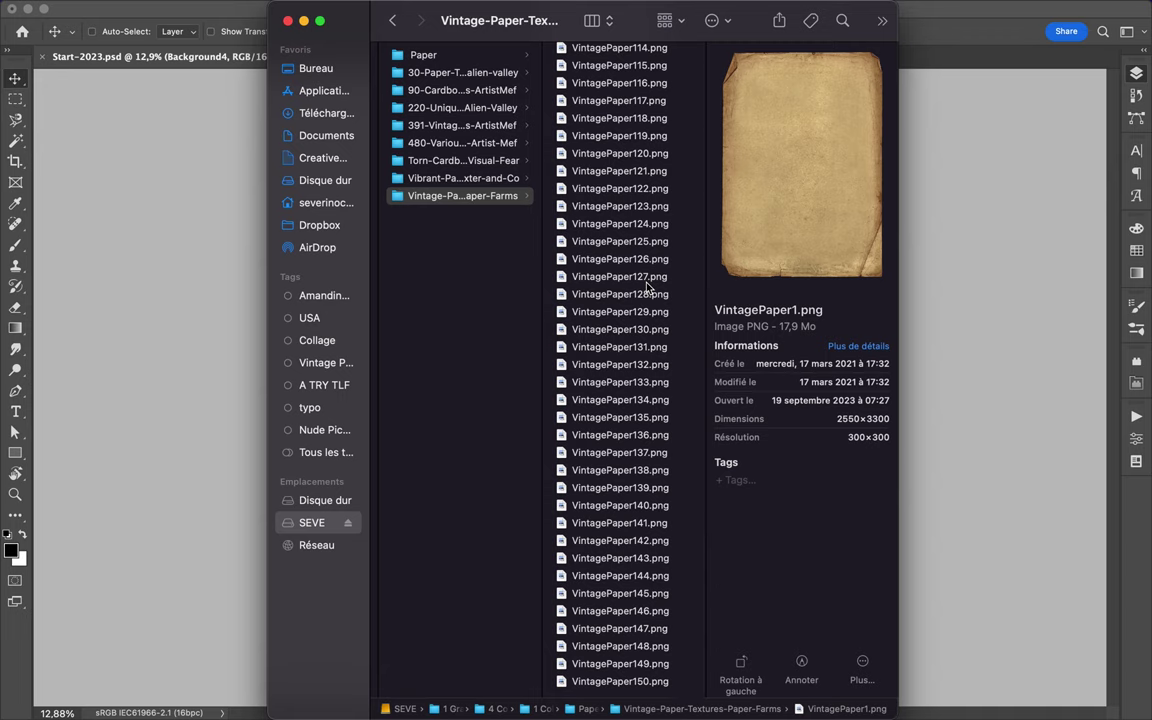
scroll(647, 287, up, 5)
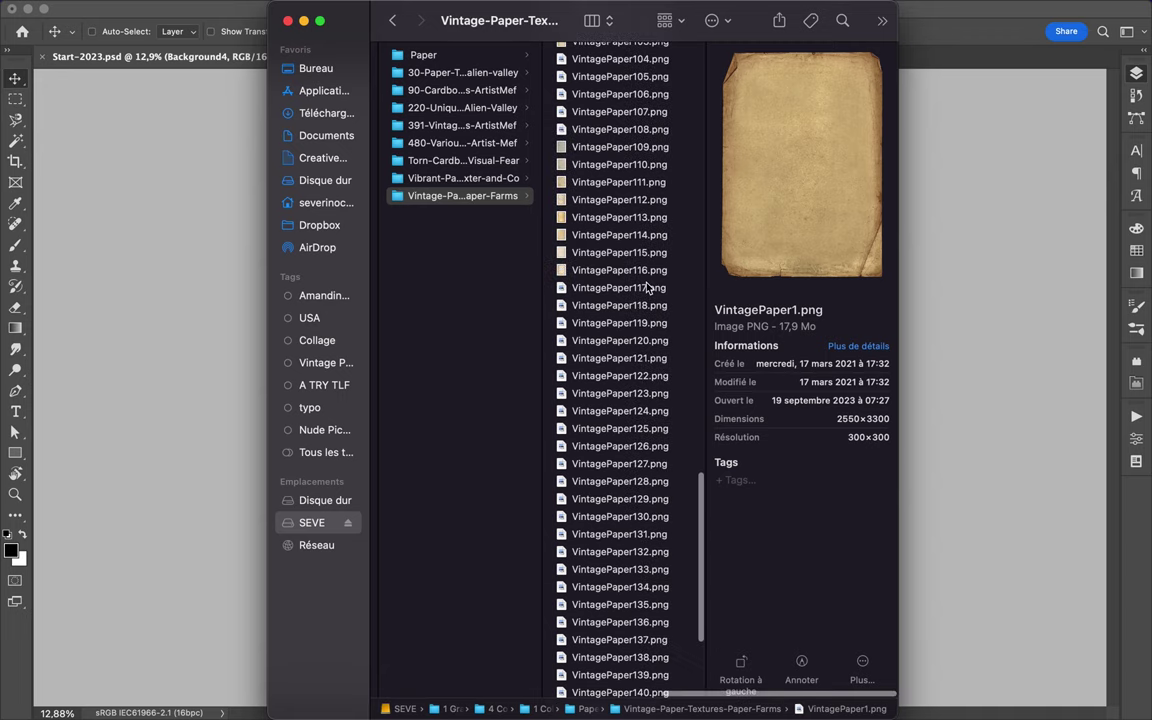
click(618, 150)
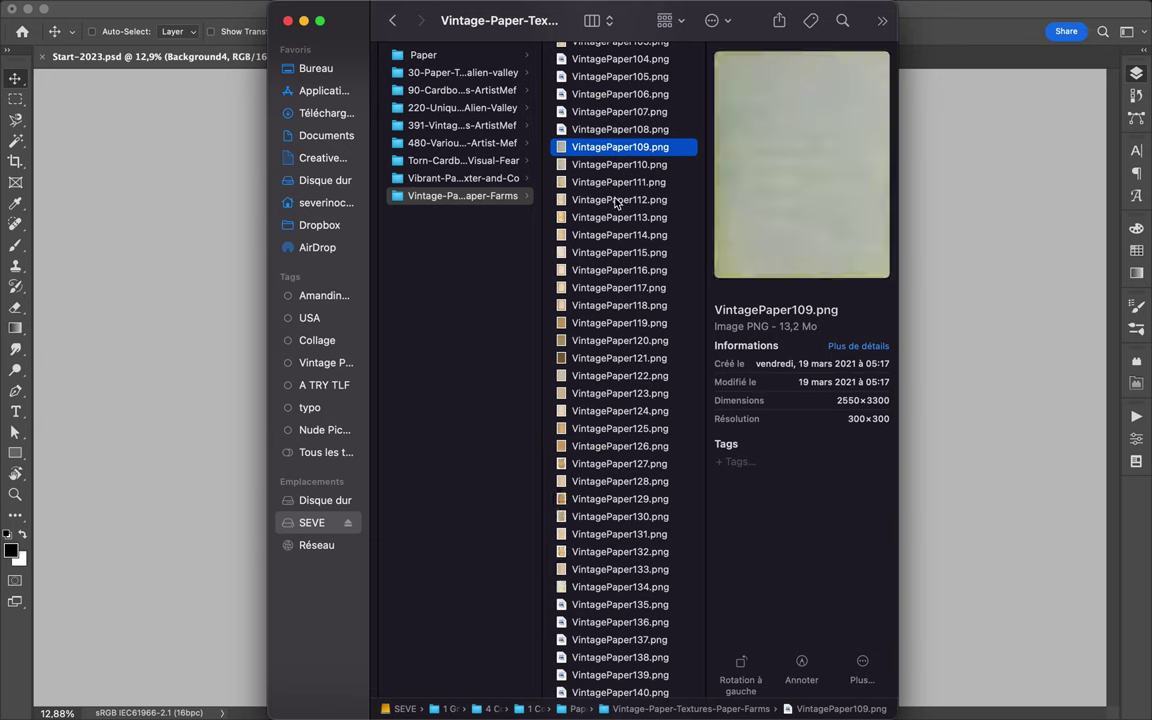
scroll(617, 200, down, 3)
scroll(617, 200, down, 3)
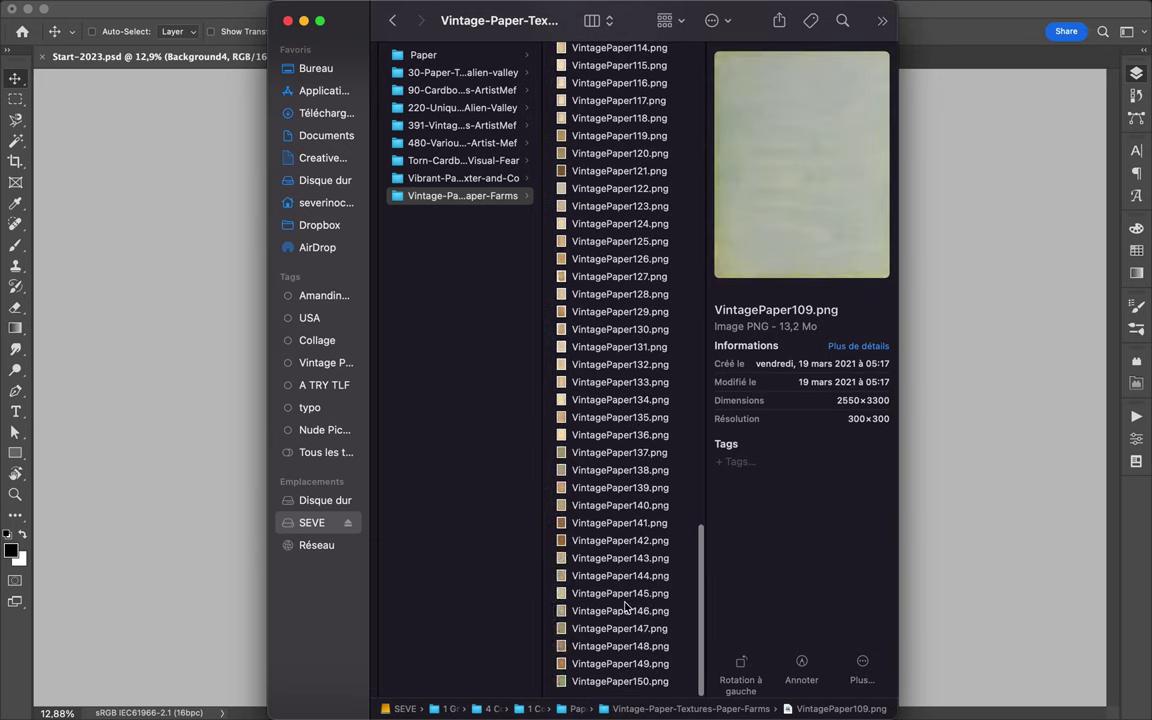
scroll(575, 372, left, 2)
scroll(575, 372, left, 3)
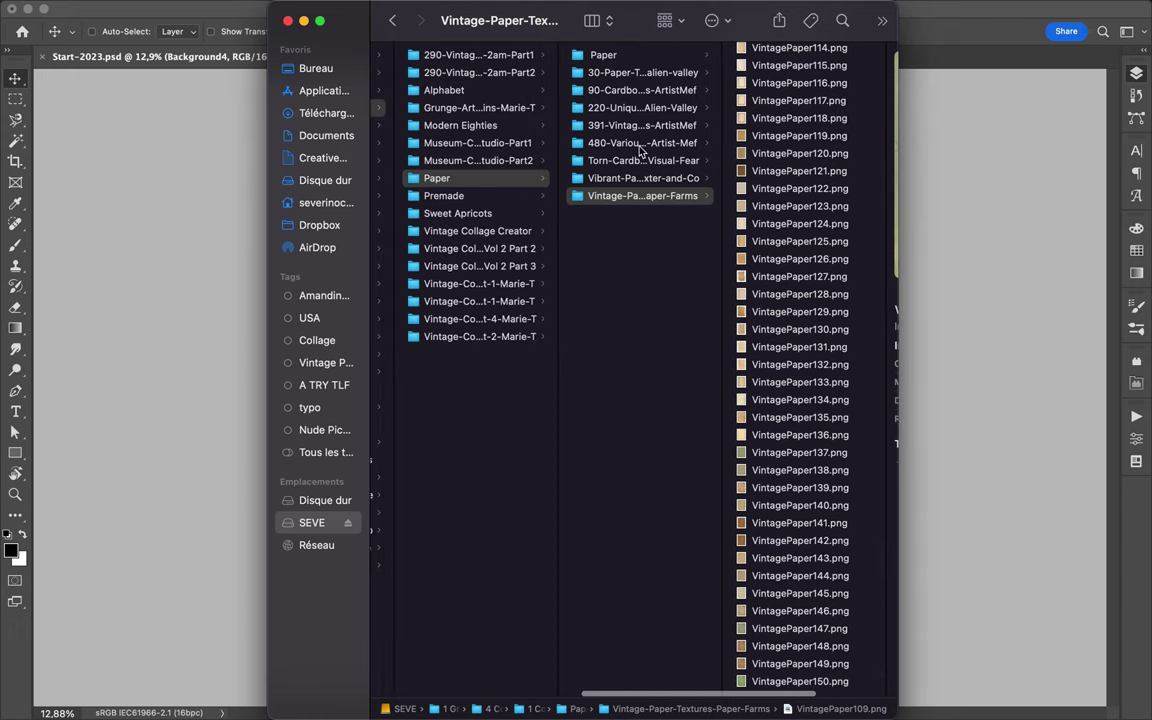
Preview Vibrant Paper Tears _6, _1 and _13, then drag green strip _13 into the poster.
click(638, 179)
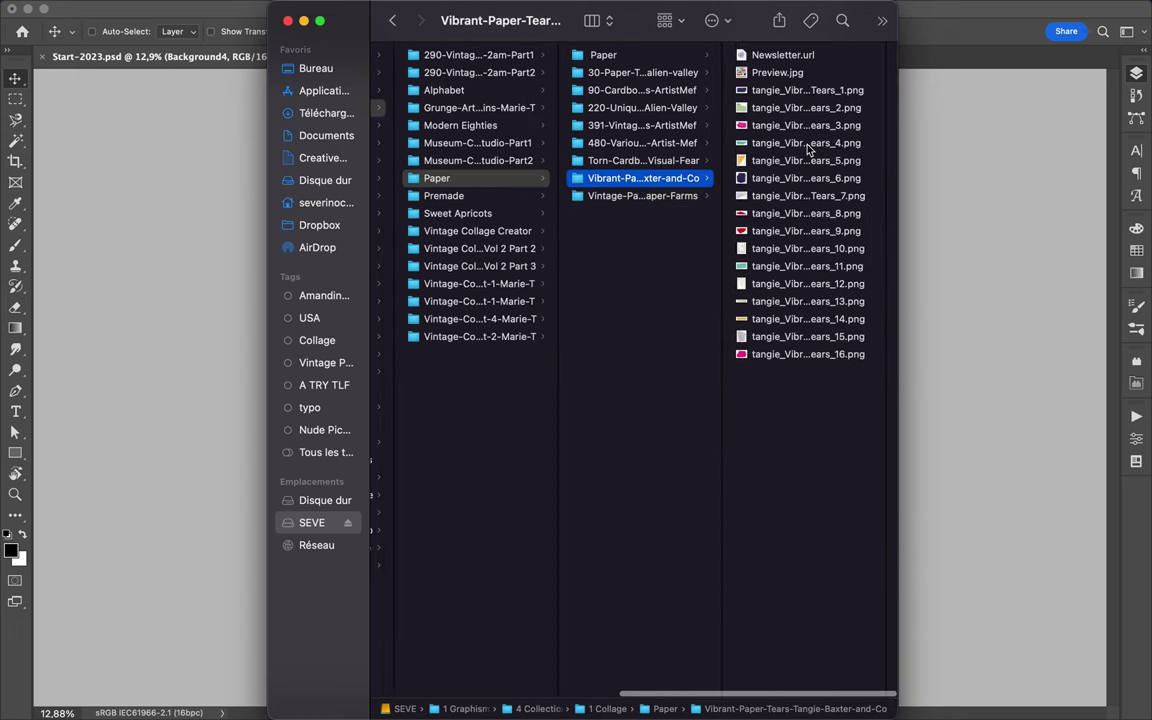
click(803, 177)
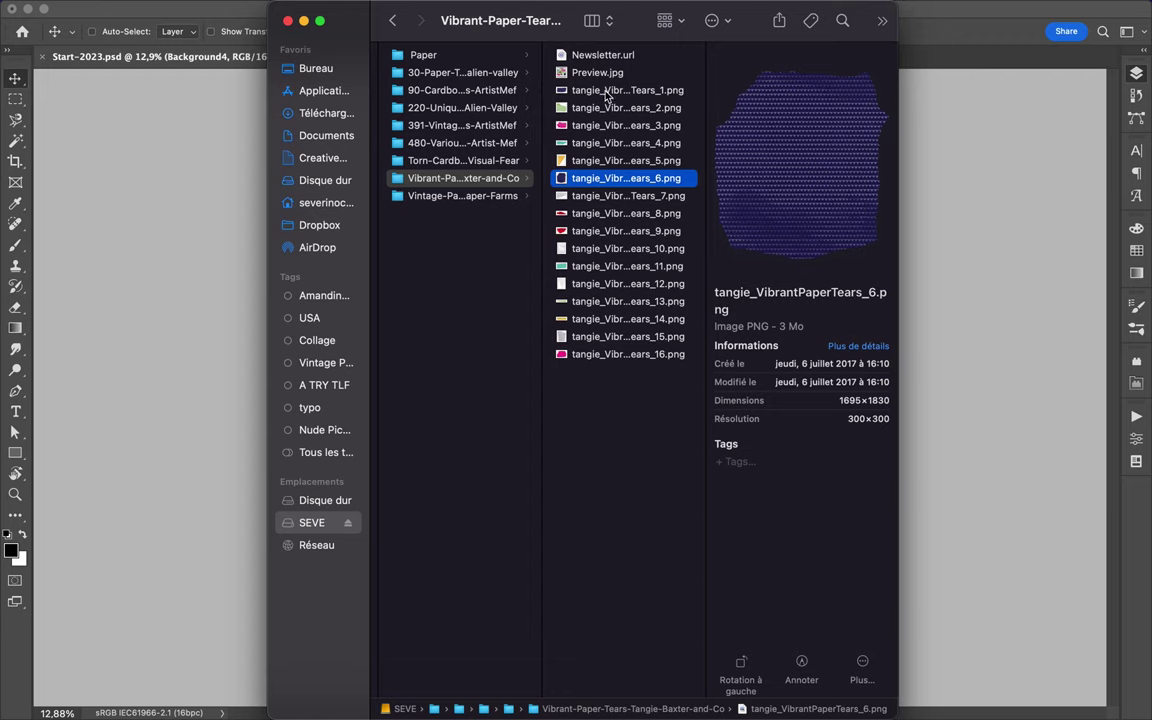
click(605, 91)
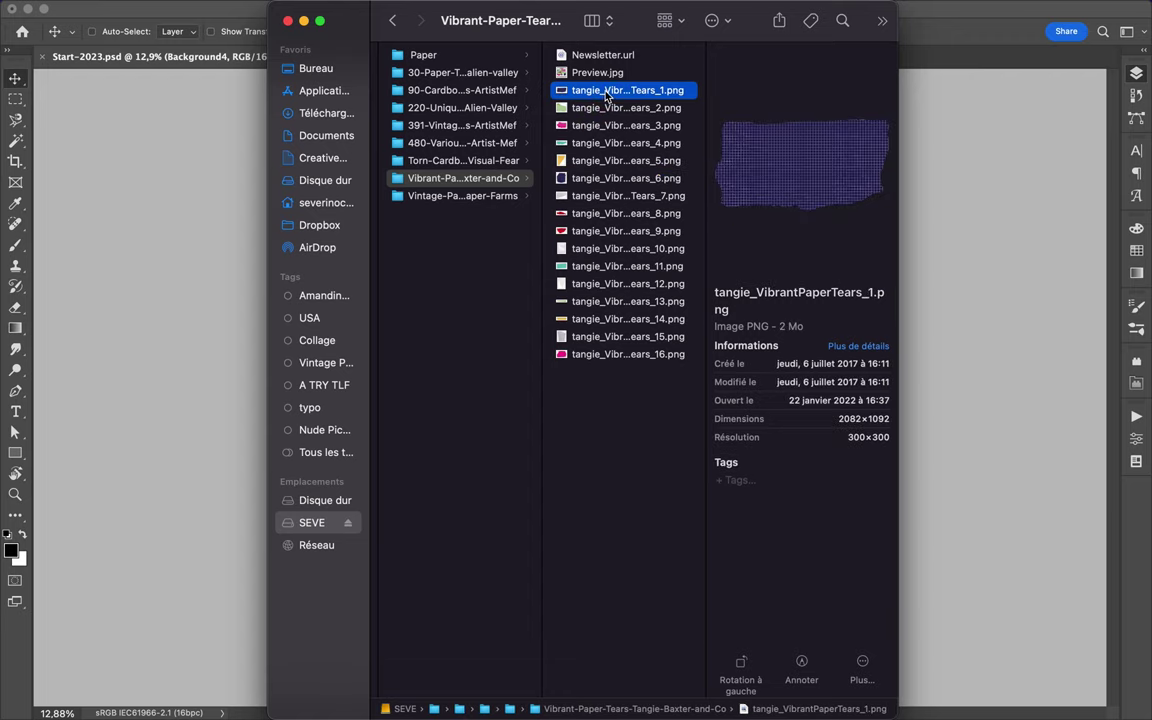
click(618, 302)
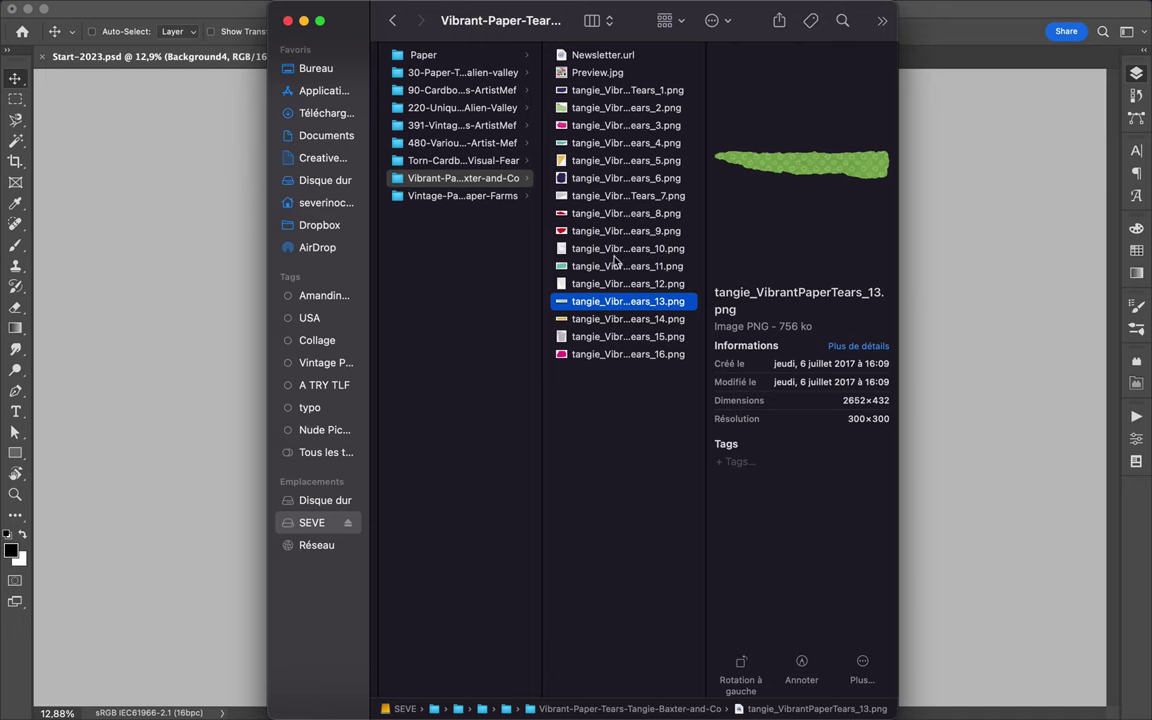
drag(620, 310, 239, 357)
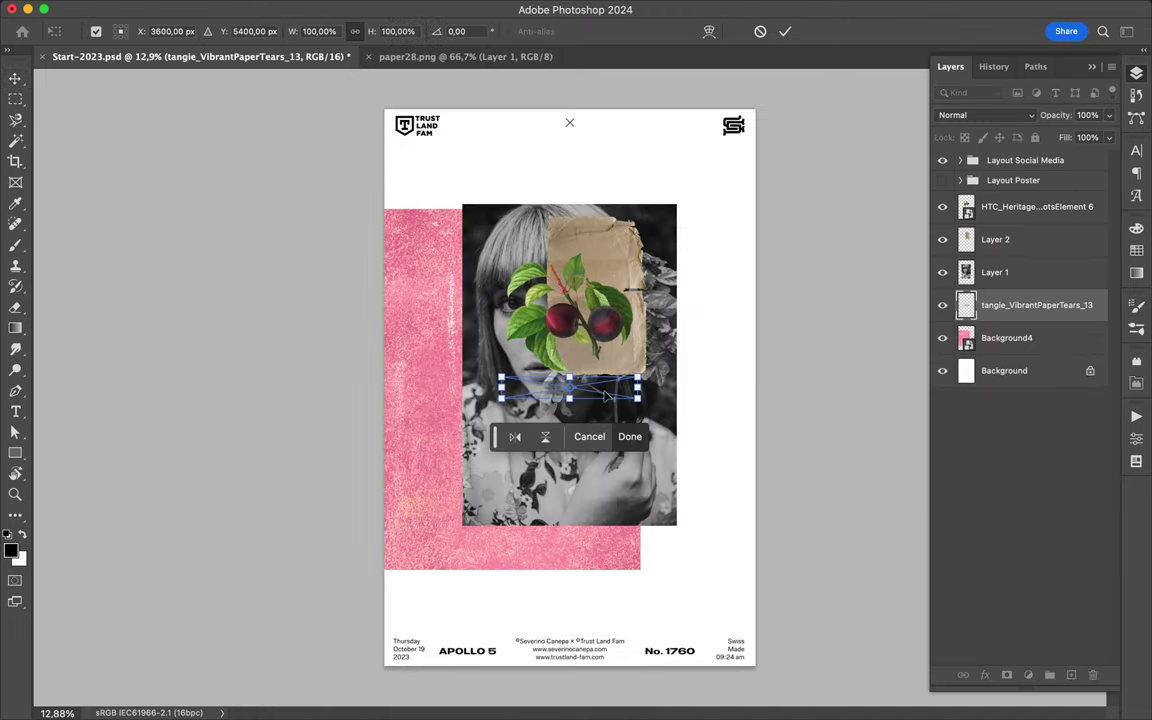
Commit the green strip above Layer 1 at the photo's bottom edge and reposition the pink paper.
key(Return)
drag(1040, 306, 1030, 275)
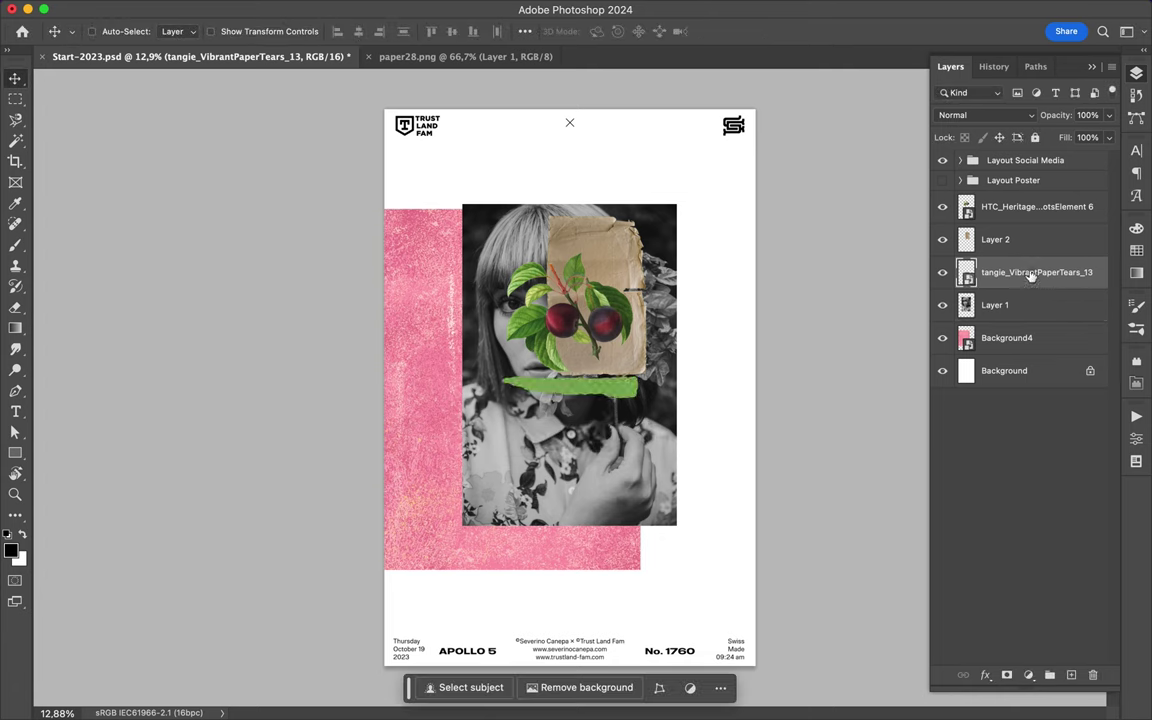
drag(609, 385, 661, 528)
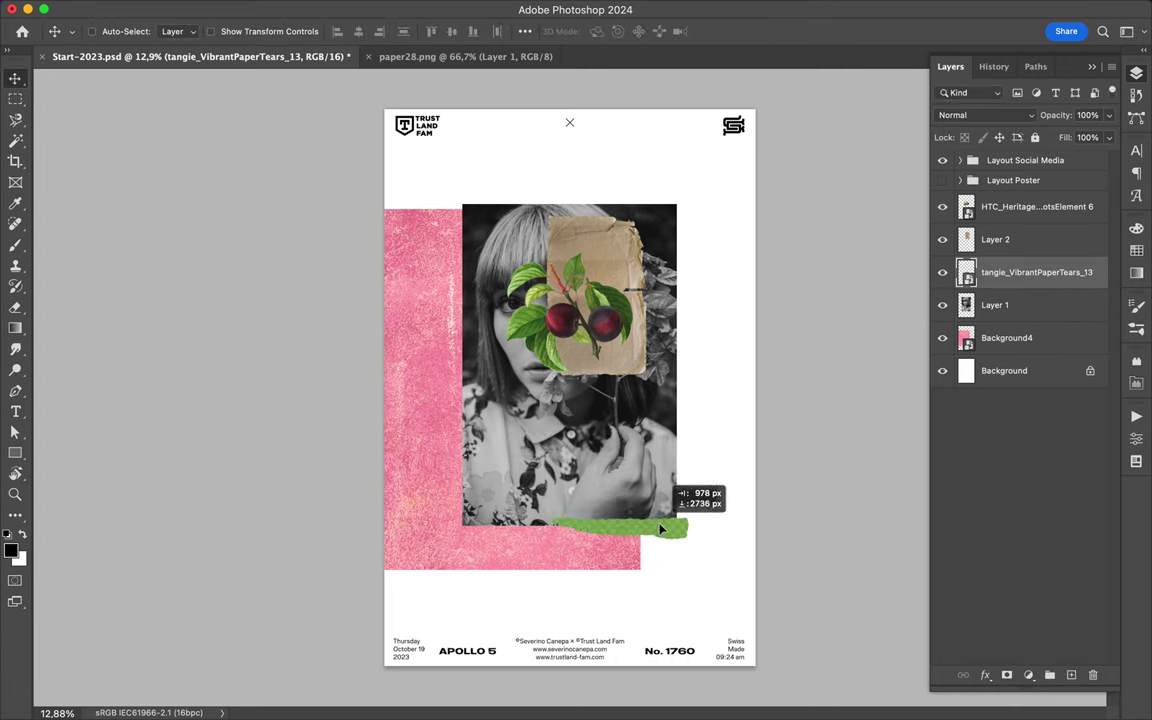
super+click(452, 368)
mouse_move(432, 342)
mouse_down()
mouse_move(466, 461)
mouse_move(476, 323)
mouse_up()
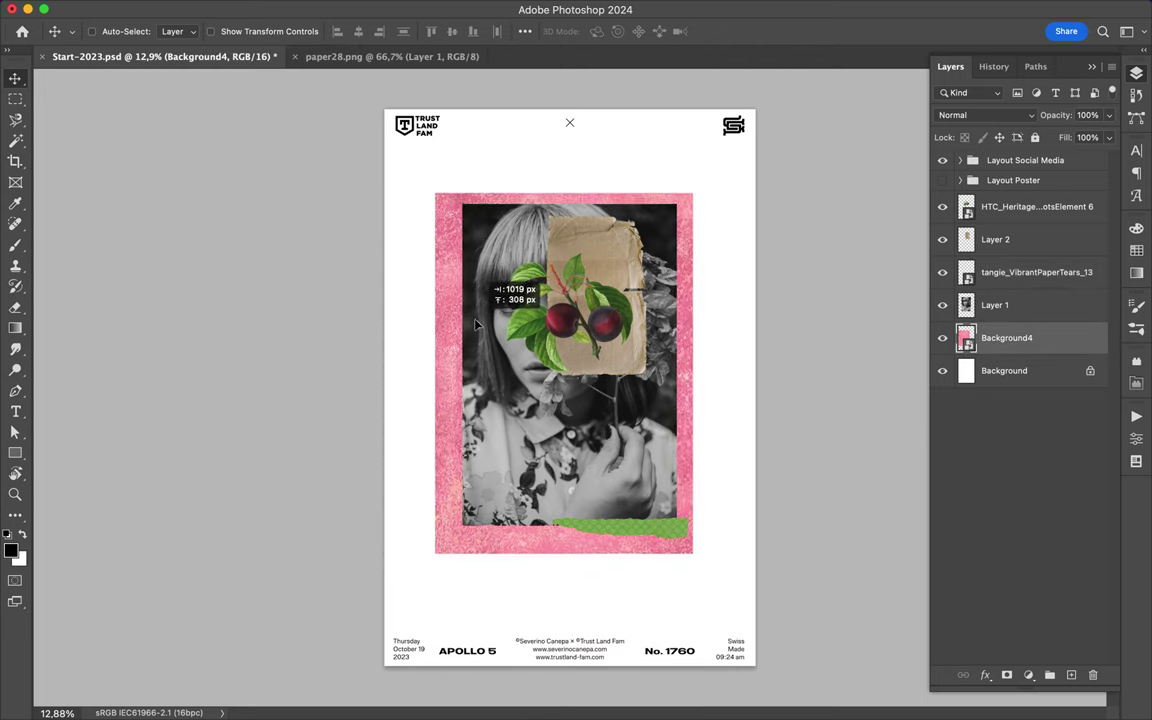
Nudge the pink frame slightly up, save Start-2023.psd, and zoom in.
drag(476, 323, 477, 320)
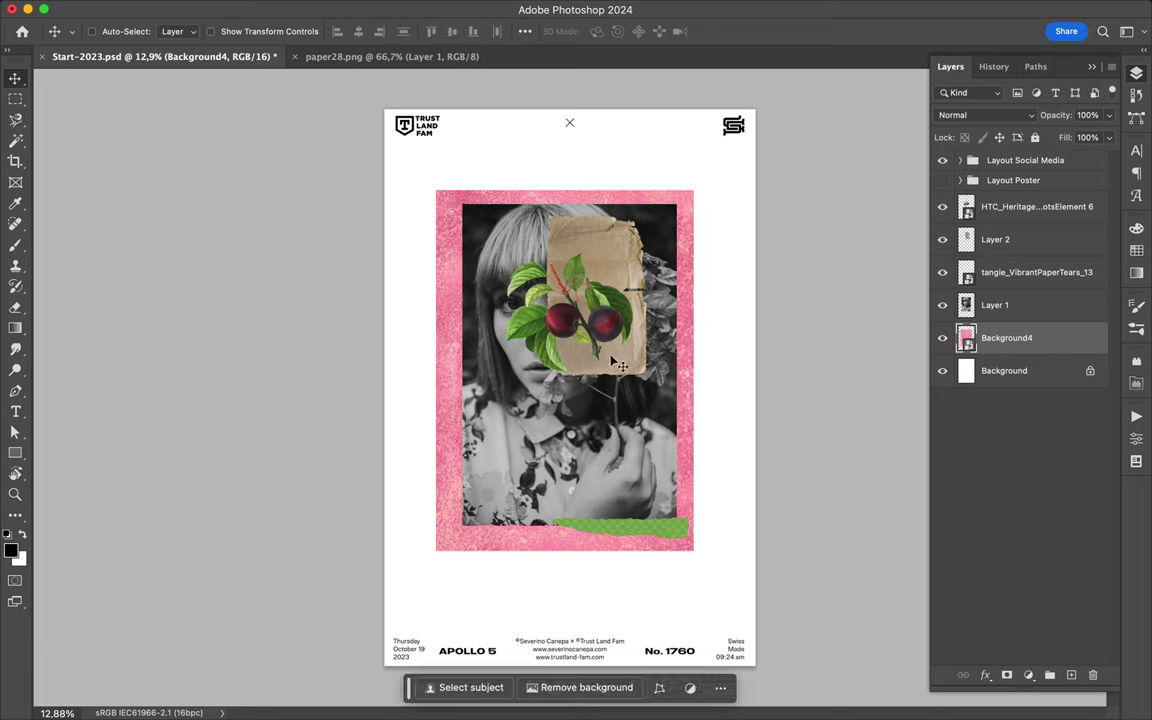
key(ctrl+s)
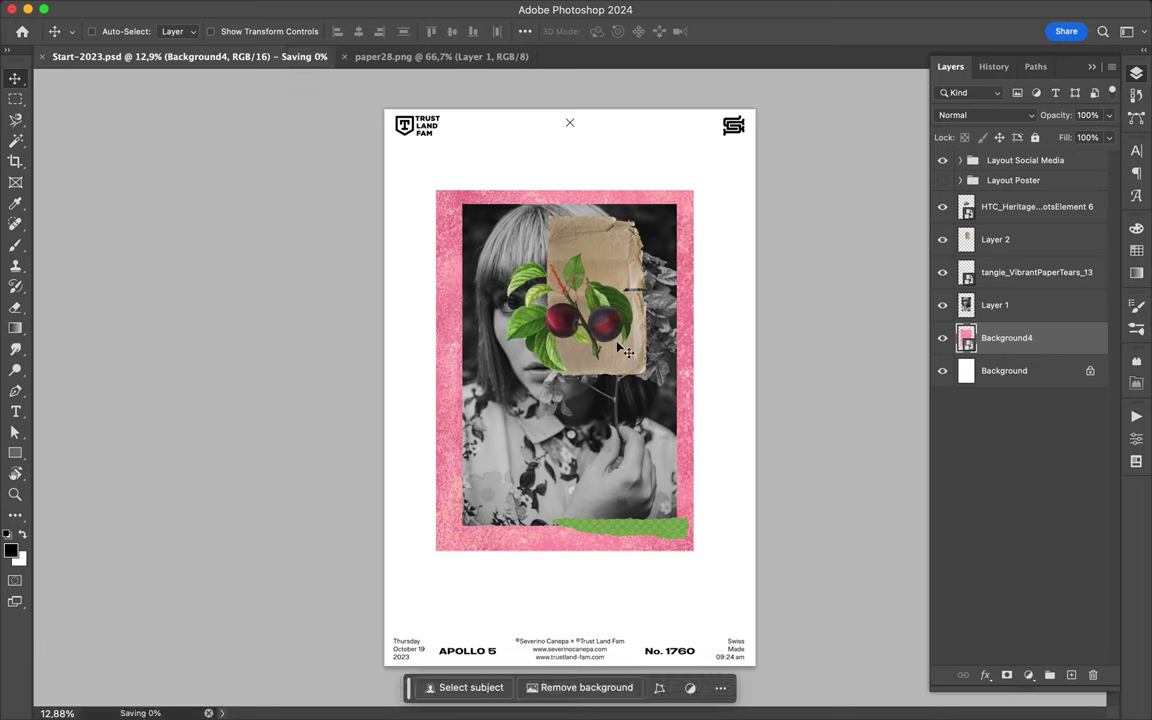
key(ctrl+plus)
key(ctrl+plus)
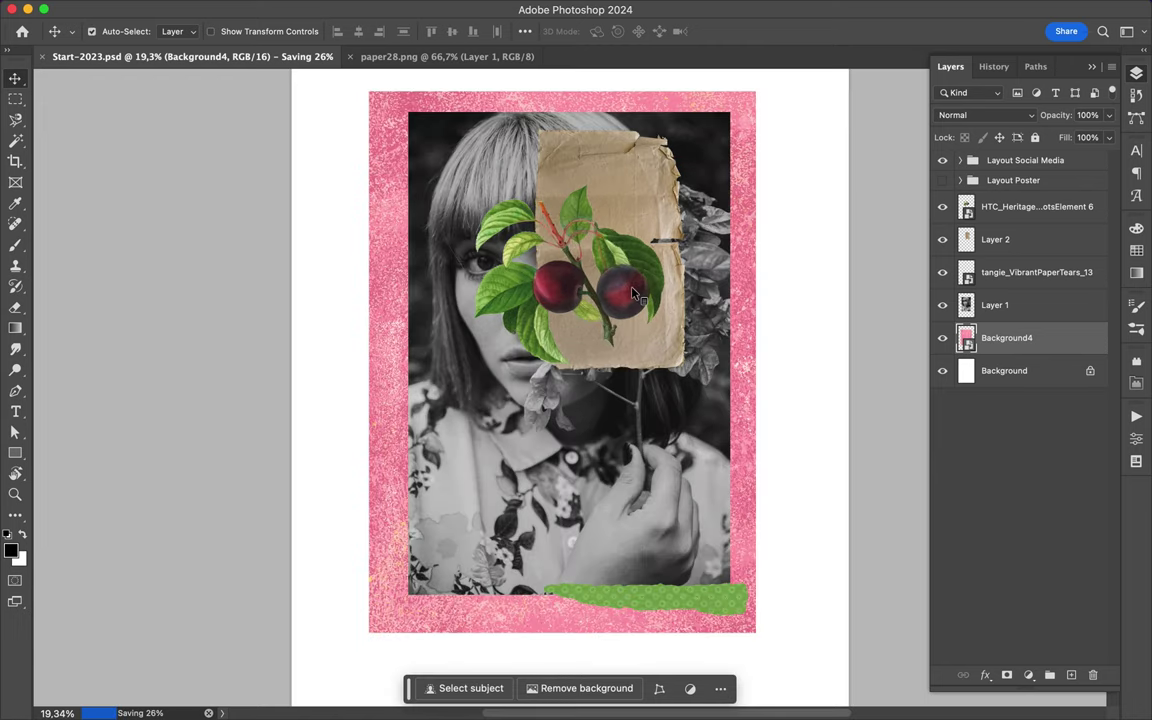
Select the cardboard paper layer, Layer 2, in the Layers panel.
ctrl+click(600, 200)
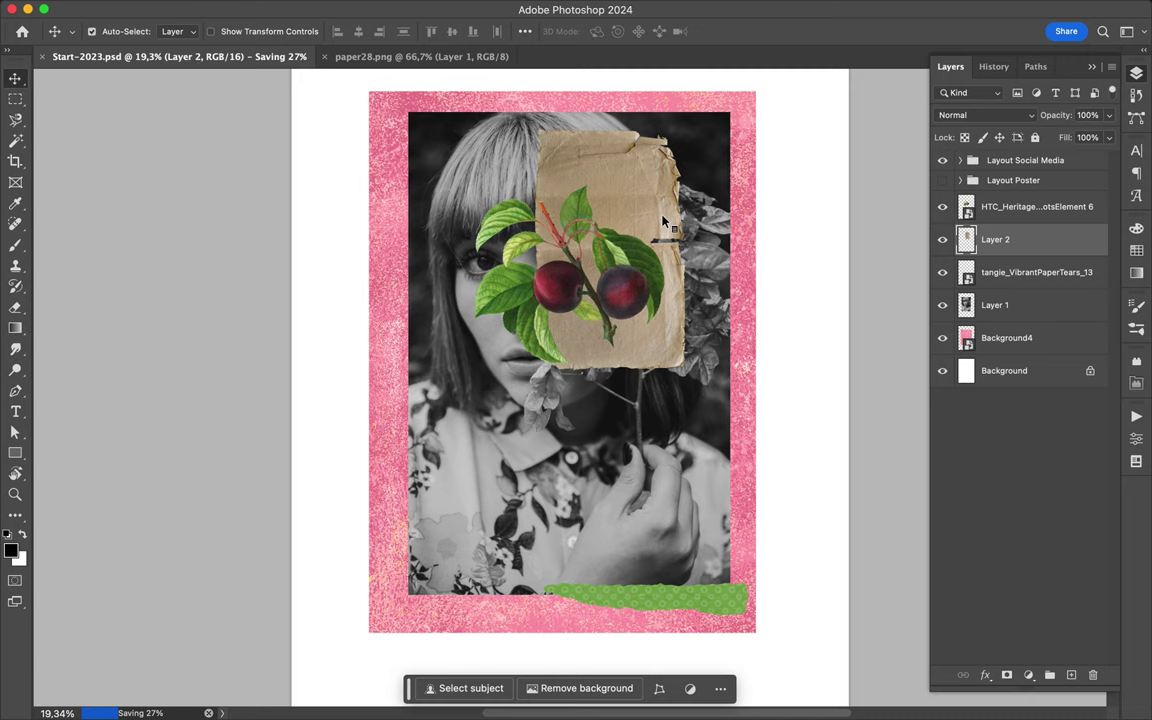
click(1068, 273)
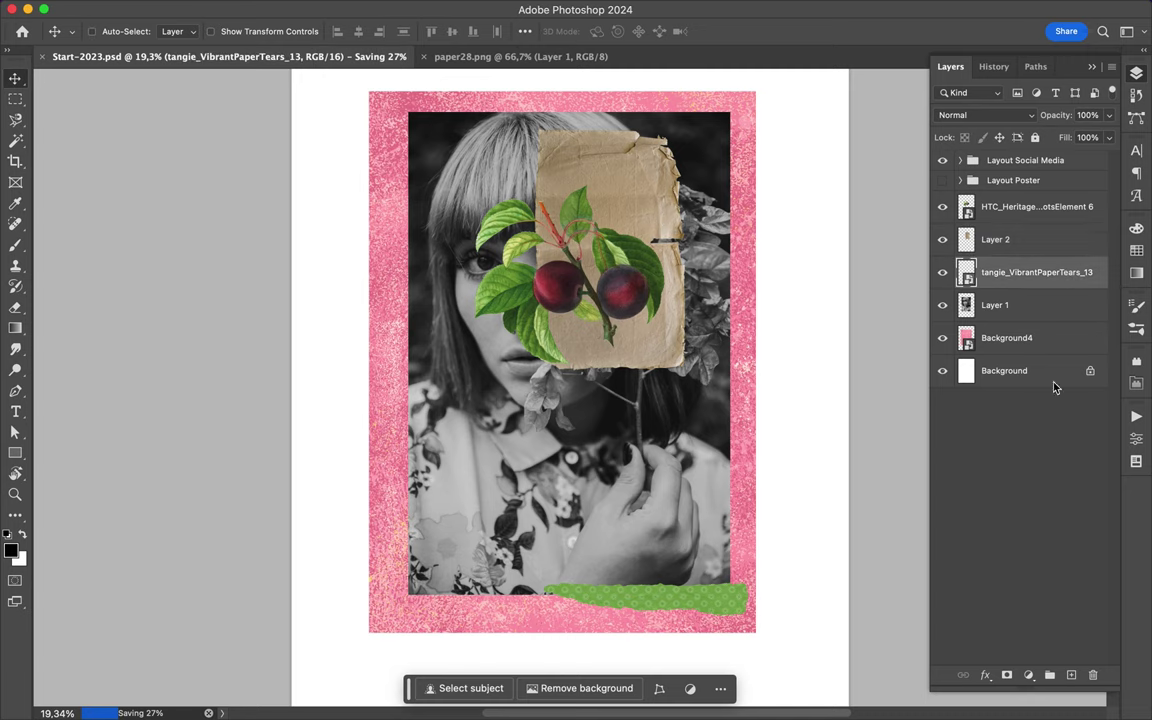
click(1040, 242)
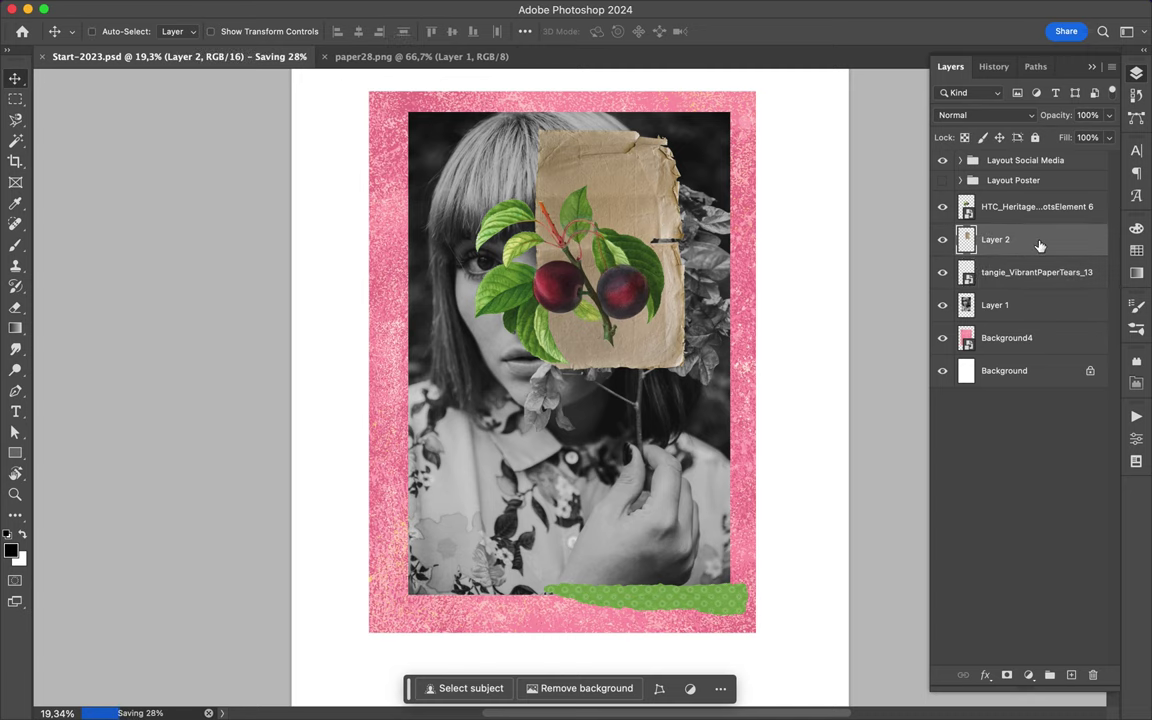
Add a Normal-mode drop shadow to Layer 2: 48% opacity, 2% spread, 111 px size.
double_click(1040, 242)
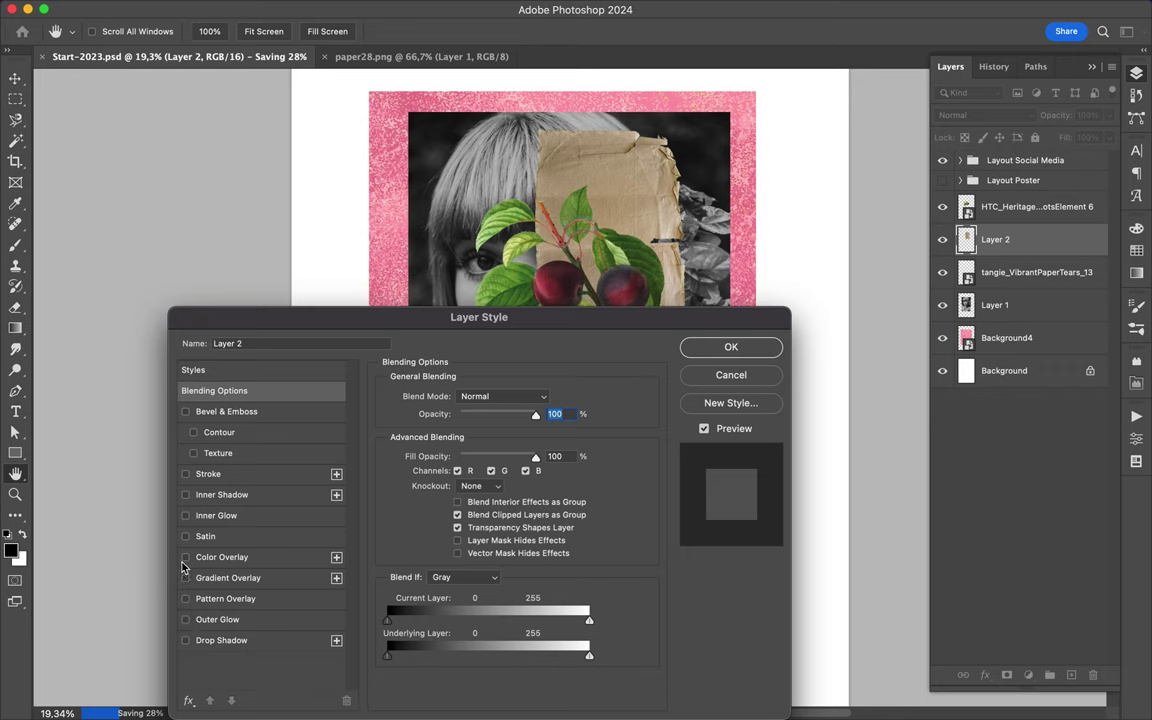
click(185, 641)
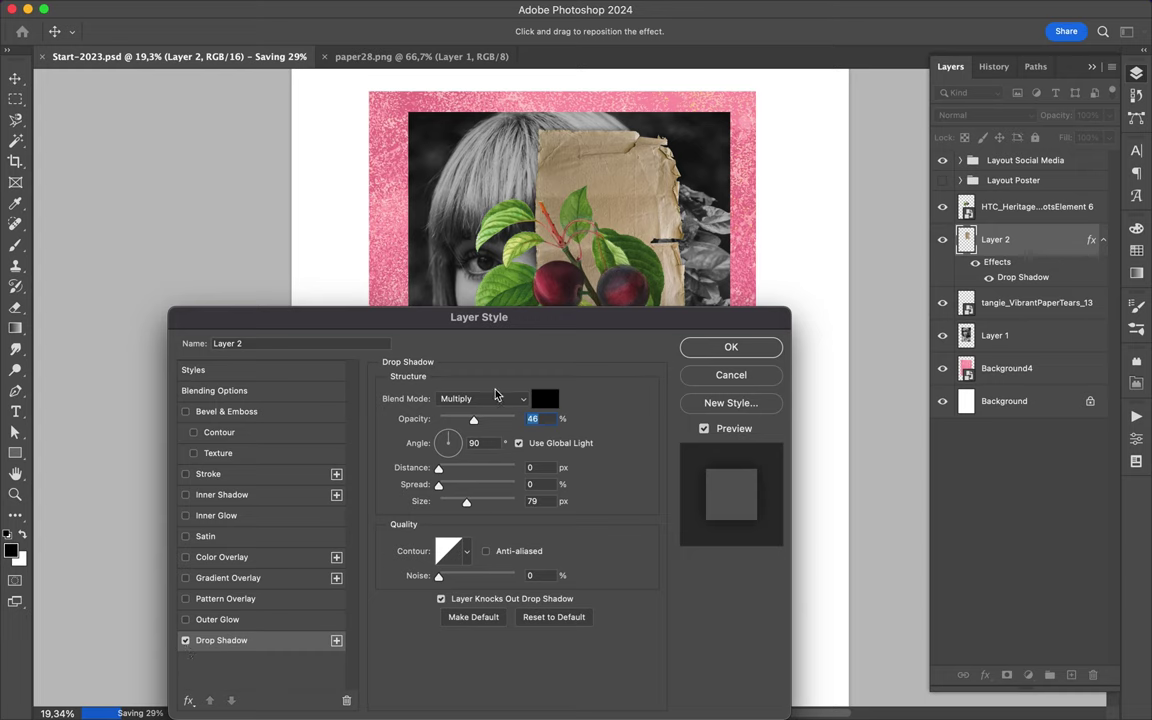
drag(477, 424, 481, 424)
mouse_move(467, 506)
mouse_down()
mouse_move(483, 506)
mouse_move(468, 506)
mouse_up()
mouse_move(440, 488)
mouse_down()
mouse_move(469, 490)
mouse_move(446, 490)
mouse_up()
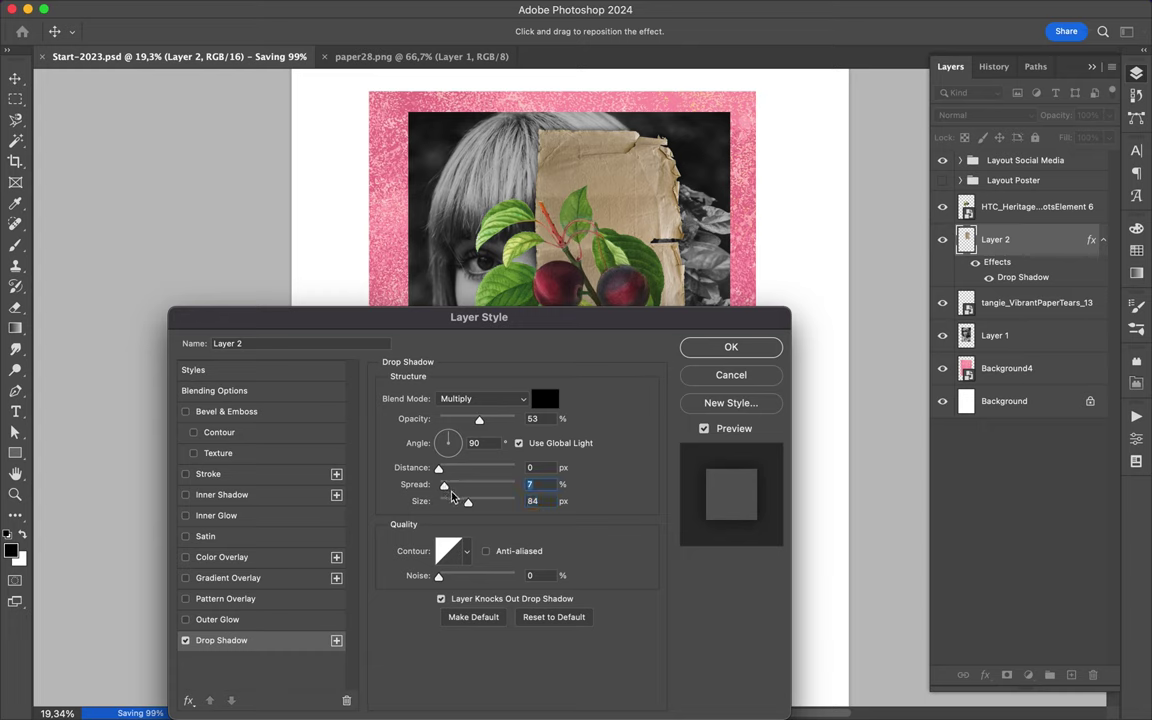
drag(467, 501, 482, 506)
drag(481, 507, 440, 486)
click(512, 399)
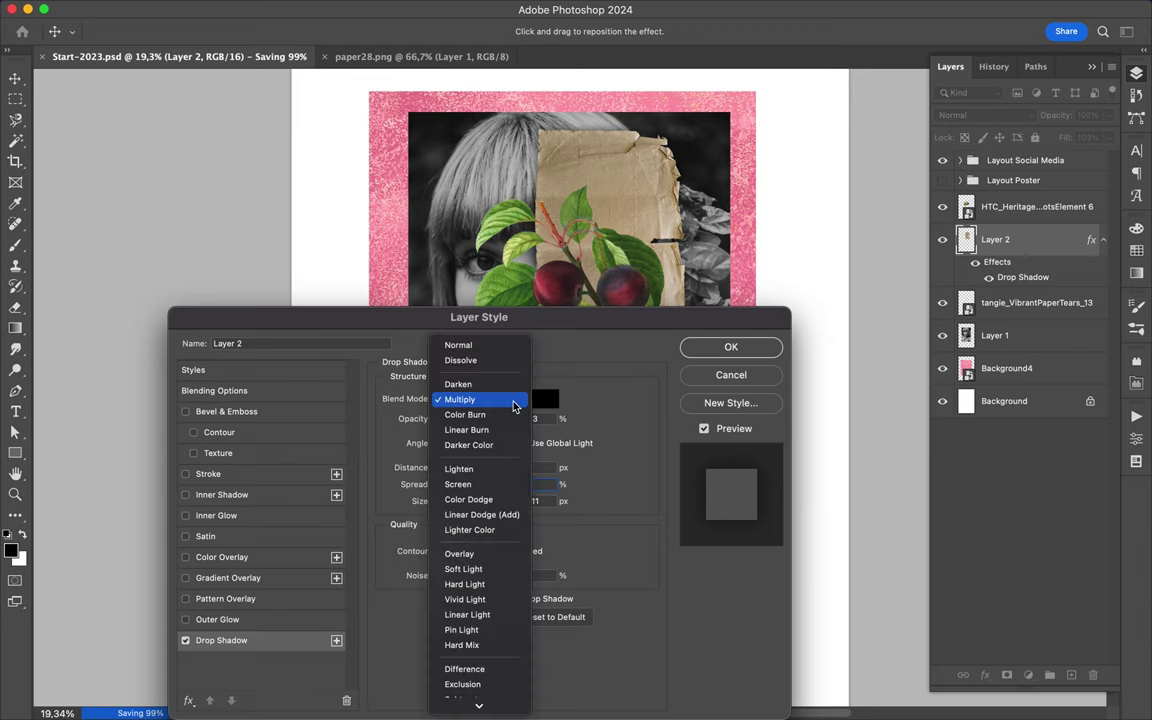
click(490, 347)
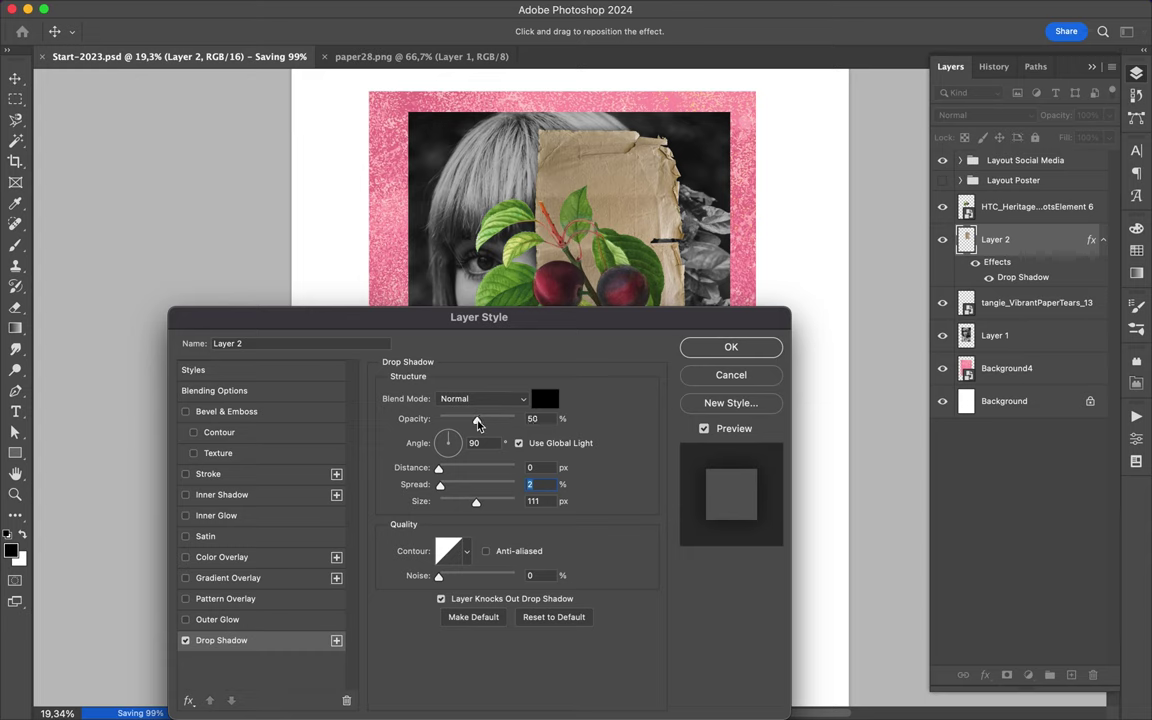
drag(479, 420, 517, 424)
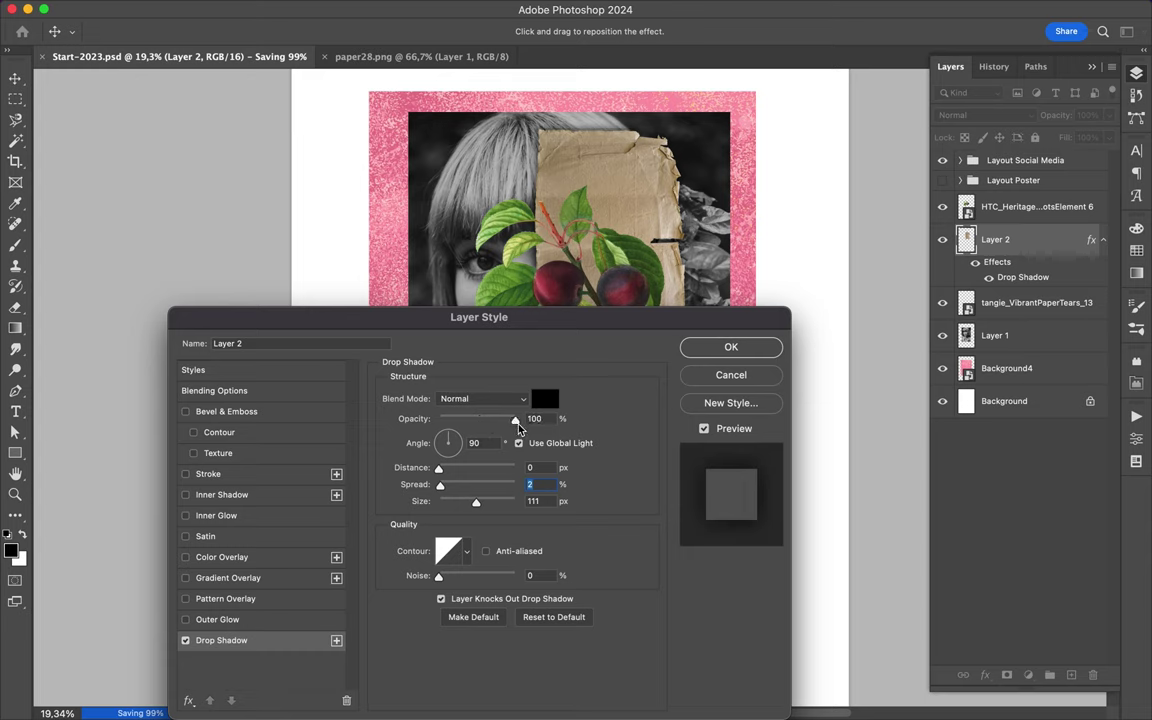
drag(517, 424, 477, 424)
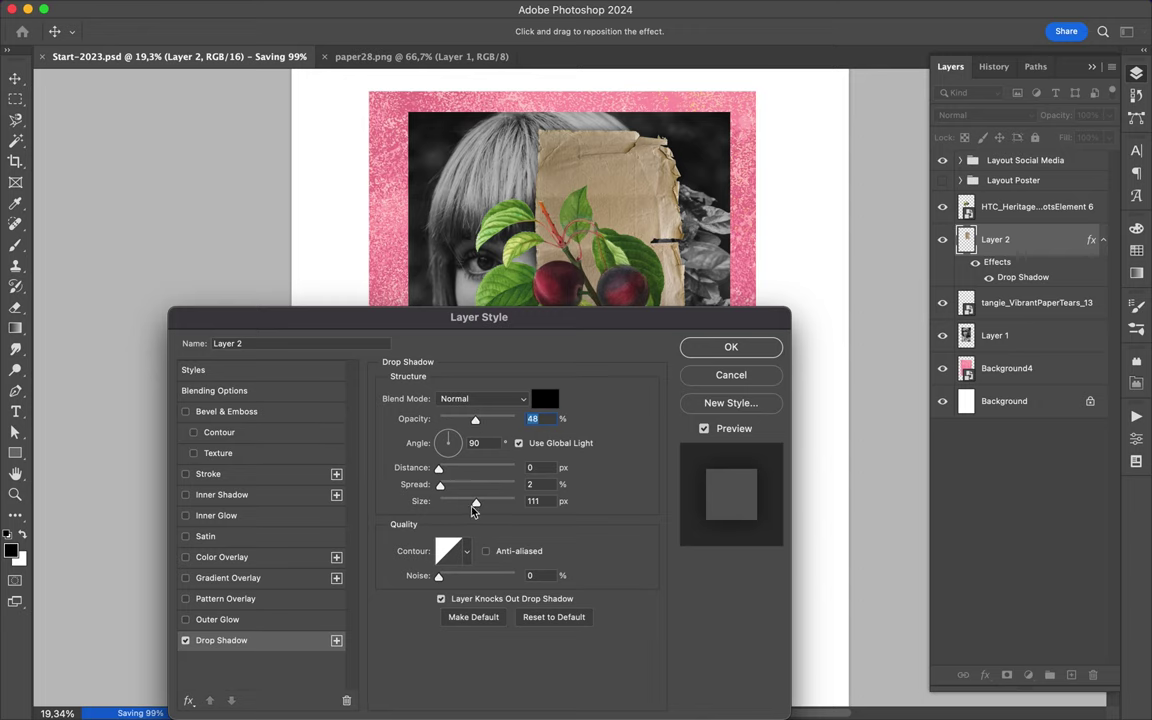
click(727, 351)
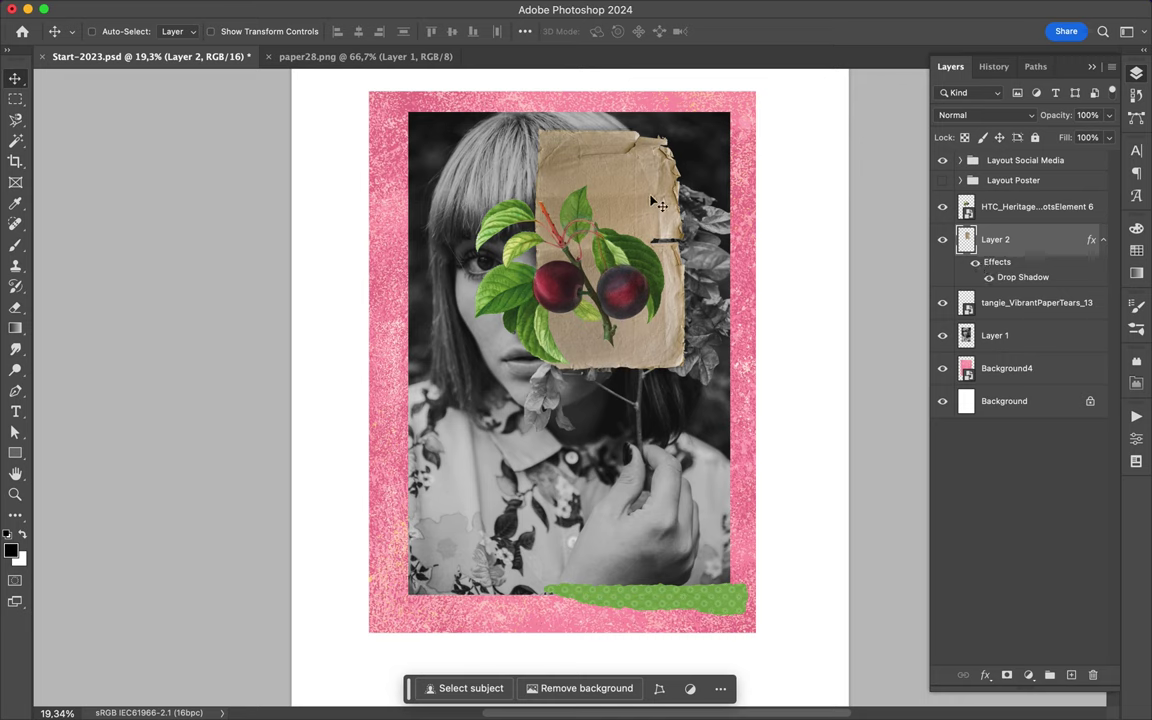
Rotate the cardboard piece to 165° with Free Transform and commit it.
key(ctrl)
key(ctrl+t)
drag(526, 127, 806, 504)
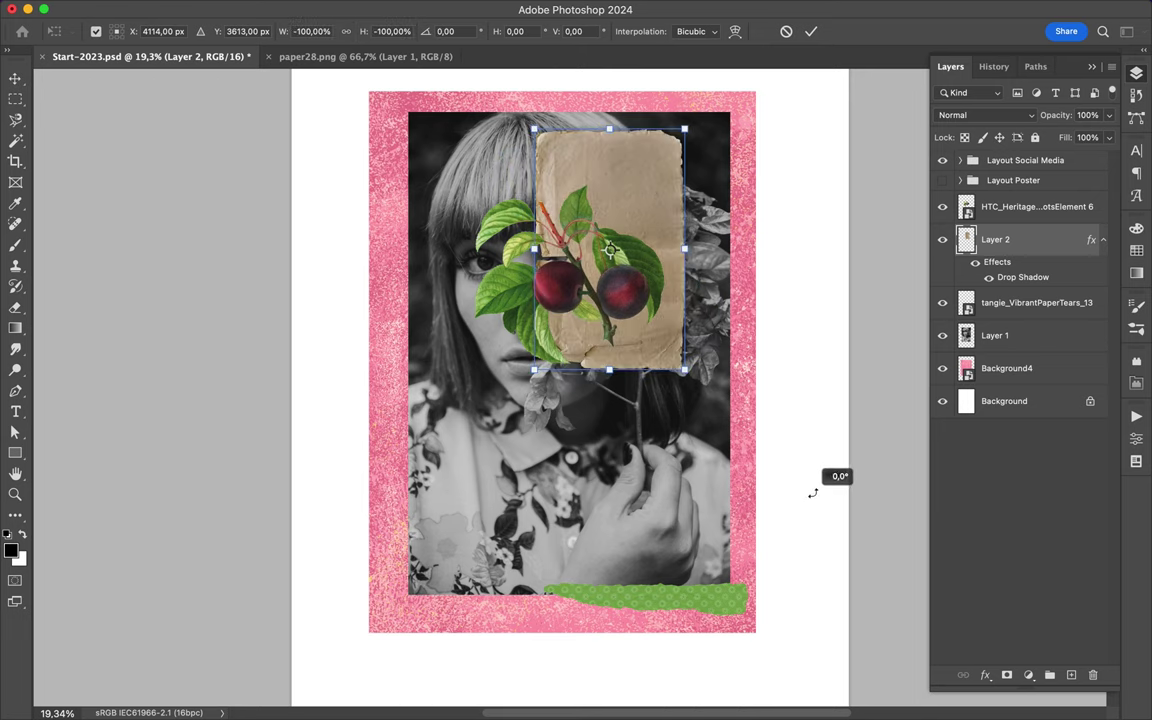
drag(806, 504, 818, 483)
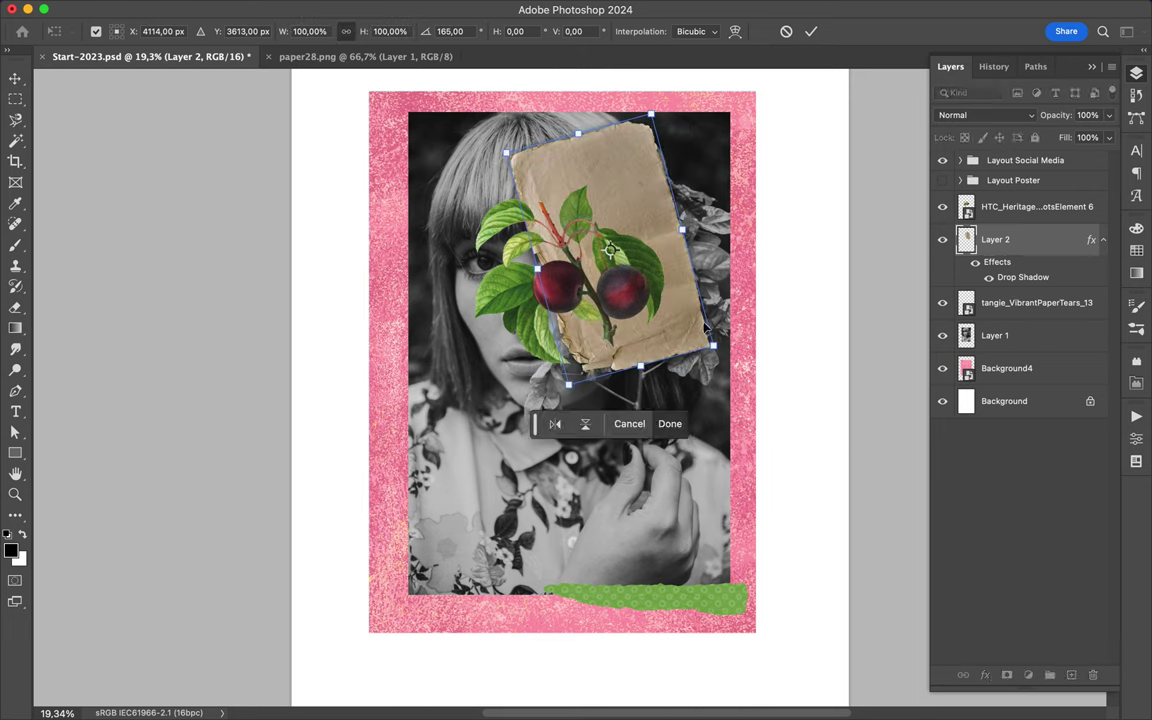
key(Return)
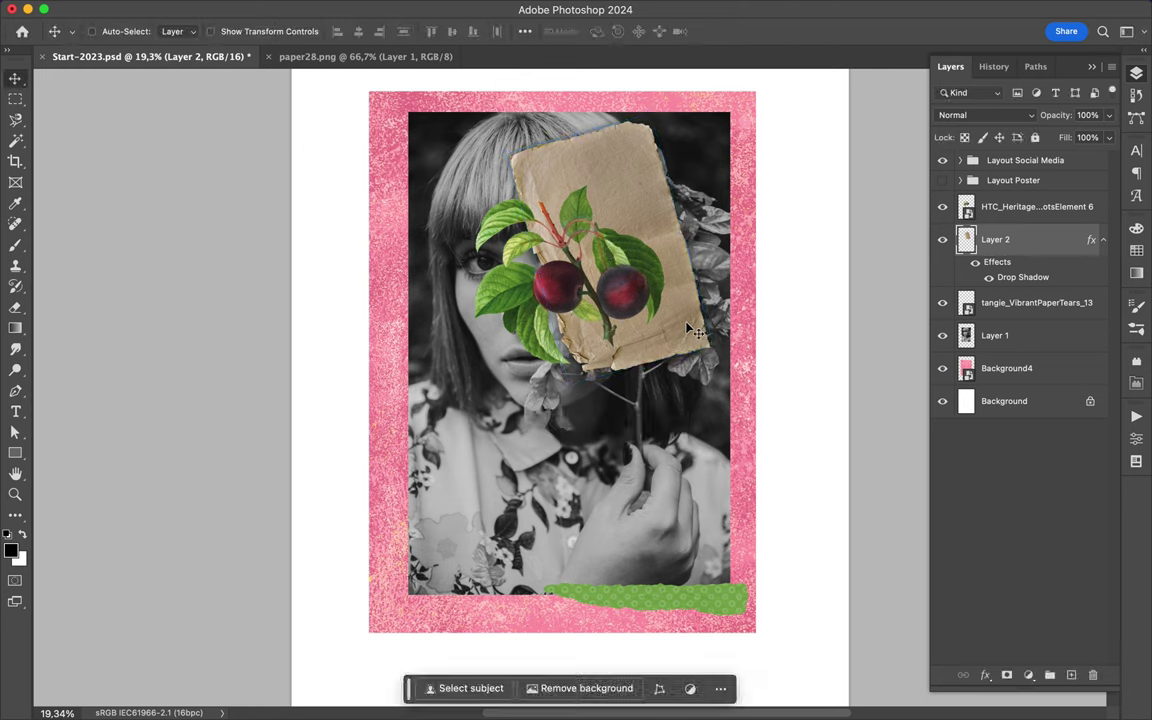
super+click(606, 340)
Rotate the plum branch about -73° and move it up onto the cardboard's top.
key(super+t)
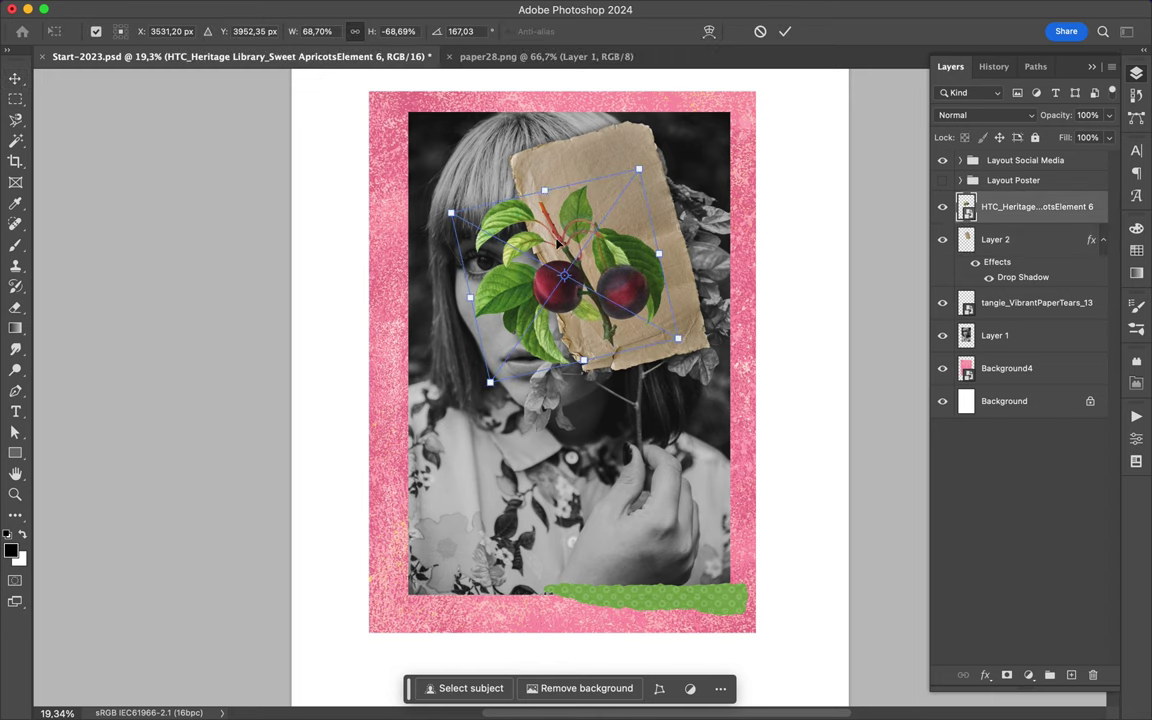
mouse_move(505, 135)
mouse_down()
mouse_move(722, 243)
mouse_move(735, 290)
mouse_up()
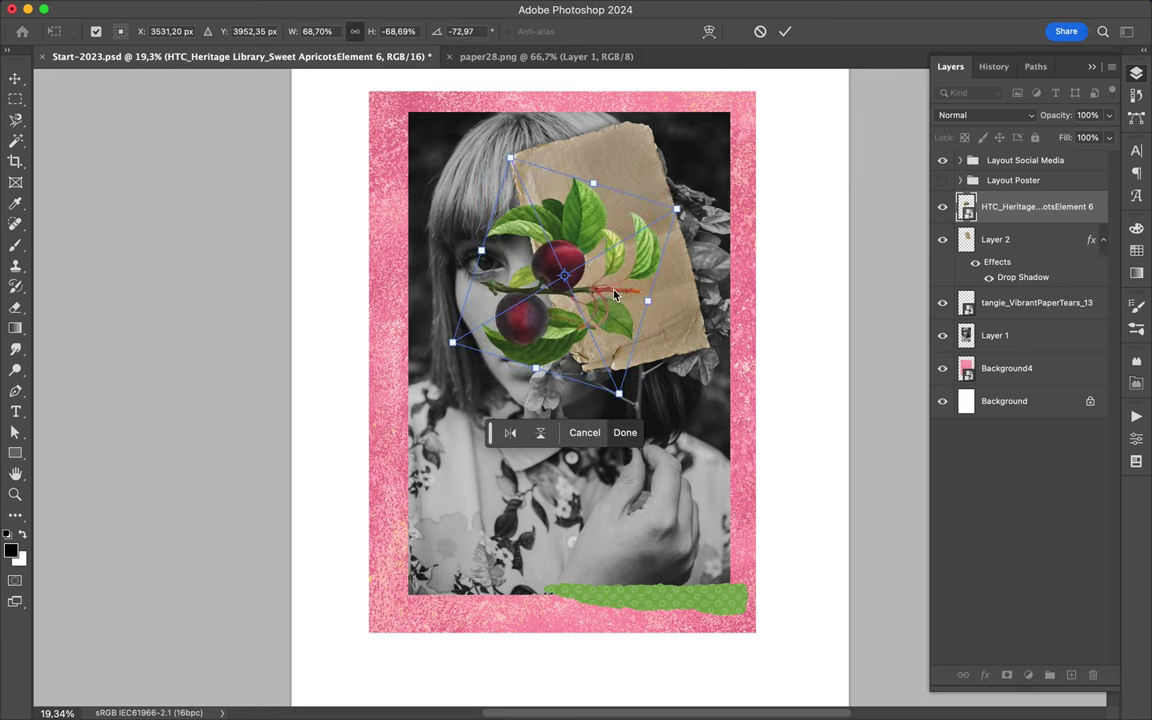
key(Return)
mouse_move(565, 287)
mouse_down()
mouse_move(620, 222)
mouse_move(602, 222)
mouse_up()
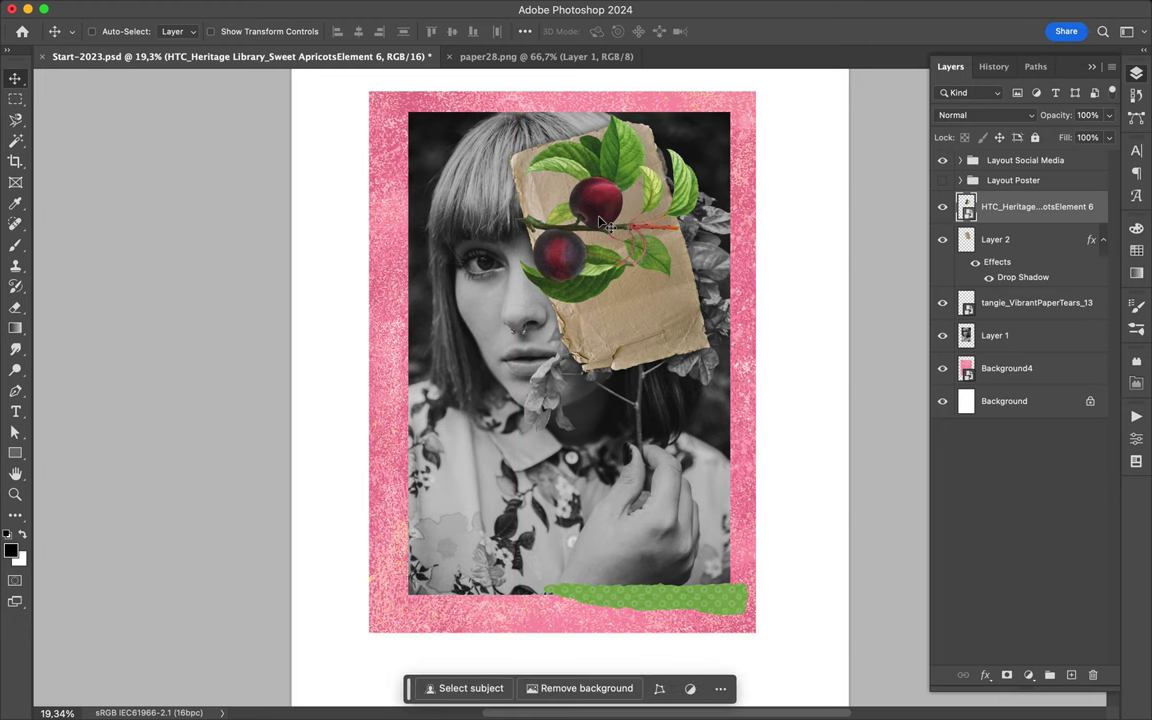
Move the cardboard piece up-right so its top pokes past the photo's upper edge.
scroll(640, 300, down, 1)
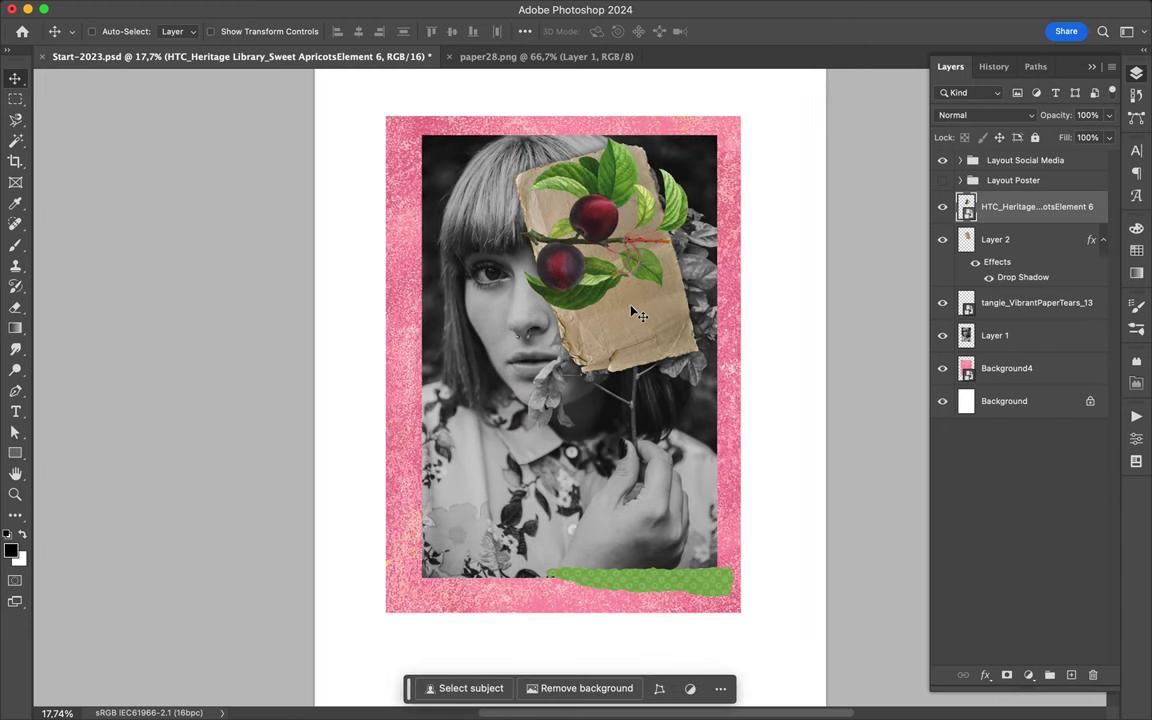
click(631, 313)
drag(632, 334, 641, 298)
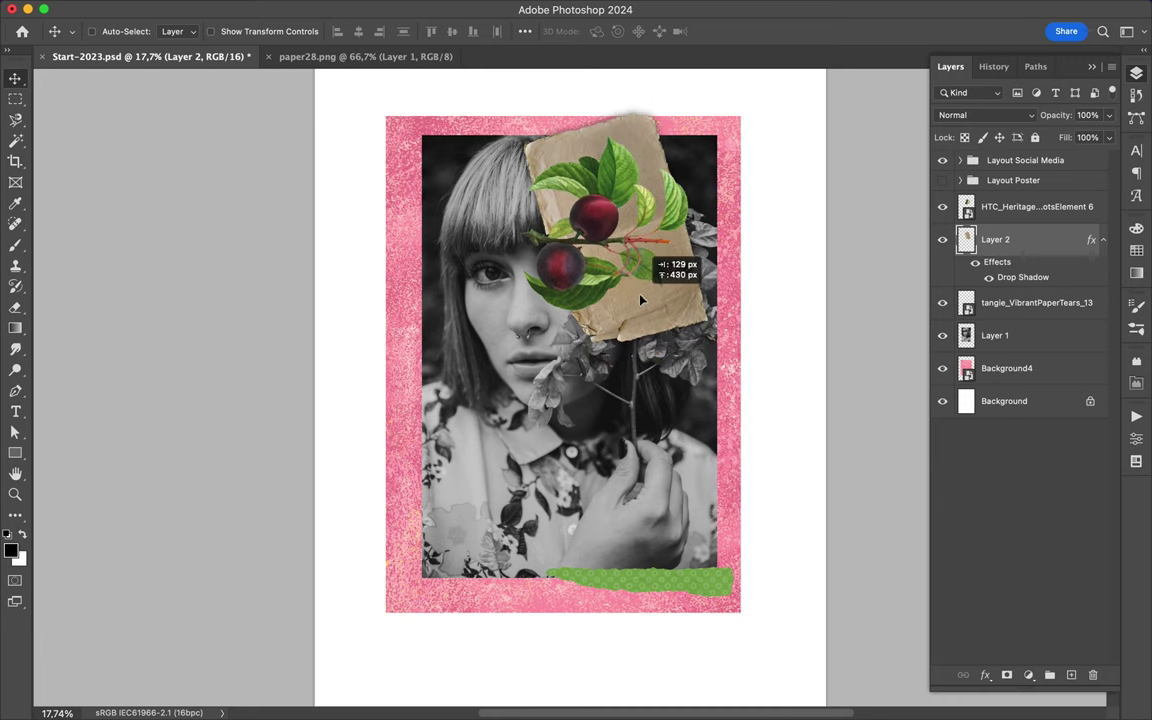
drag(641, 298, 642, 309)
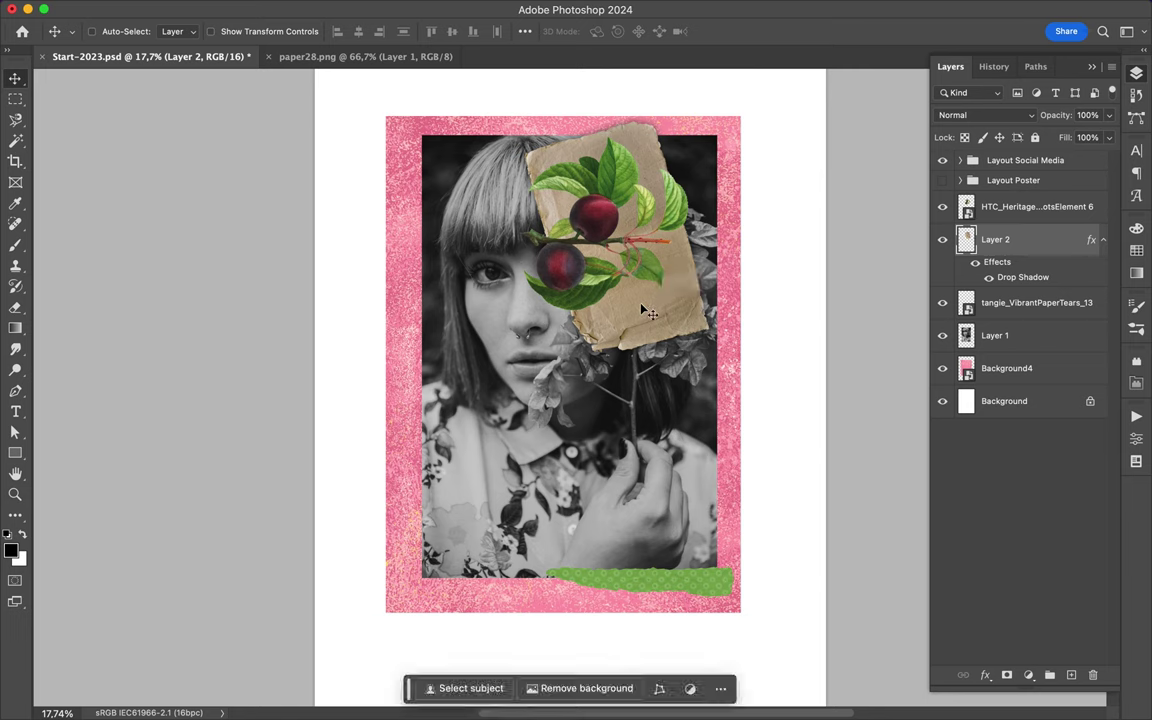
super+click(652, 544)
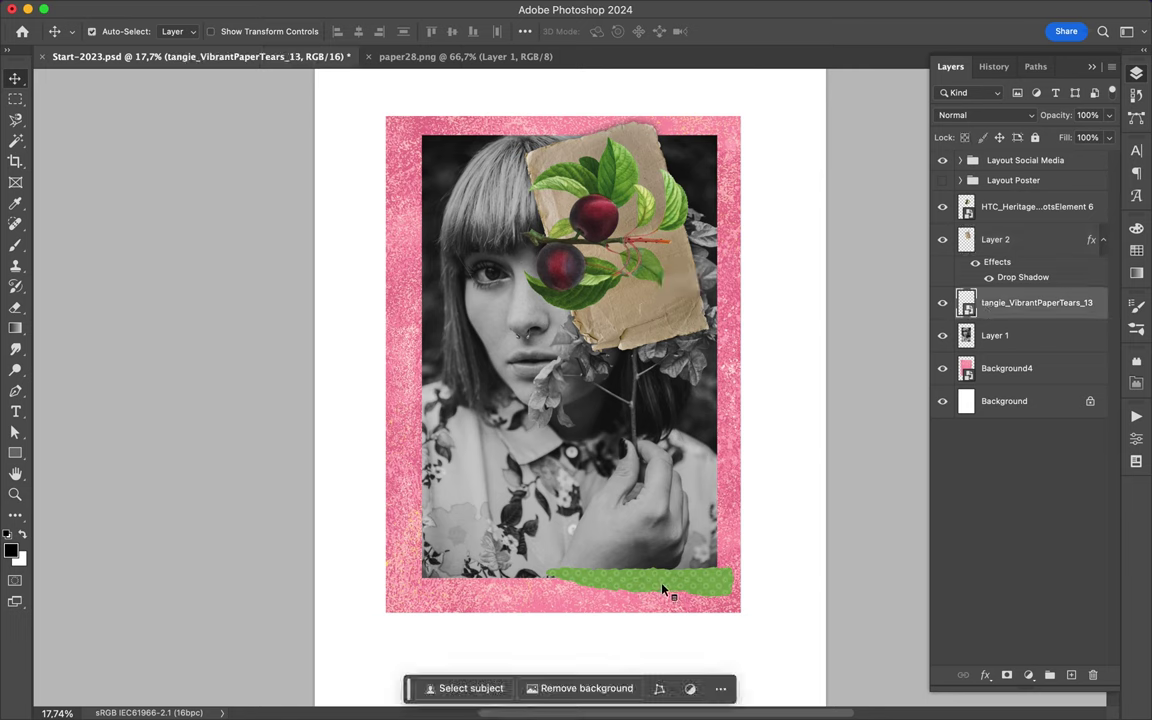
click(647, 517)
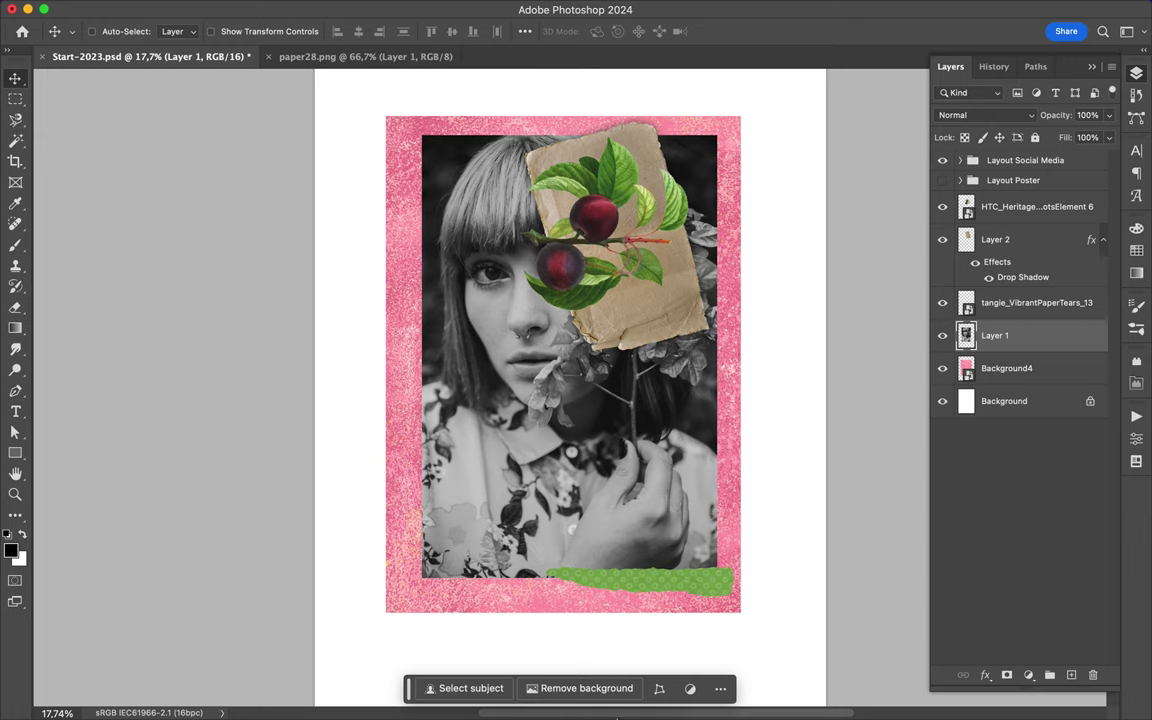
In Finder, go to 1 Zonghuo > 330217 > 10 - Torn papers and select 7 - Torn papers.png.
mouse_move(520, 715)
click(462, 690)
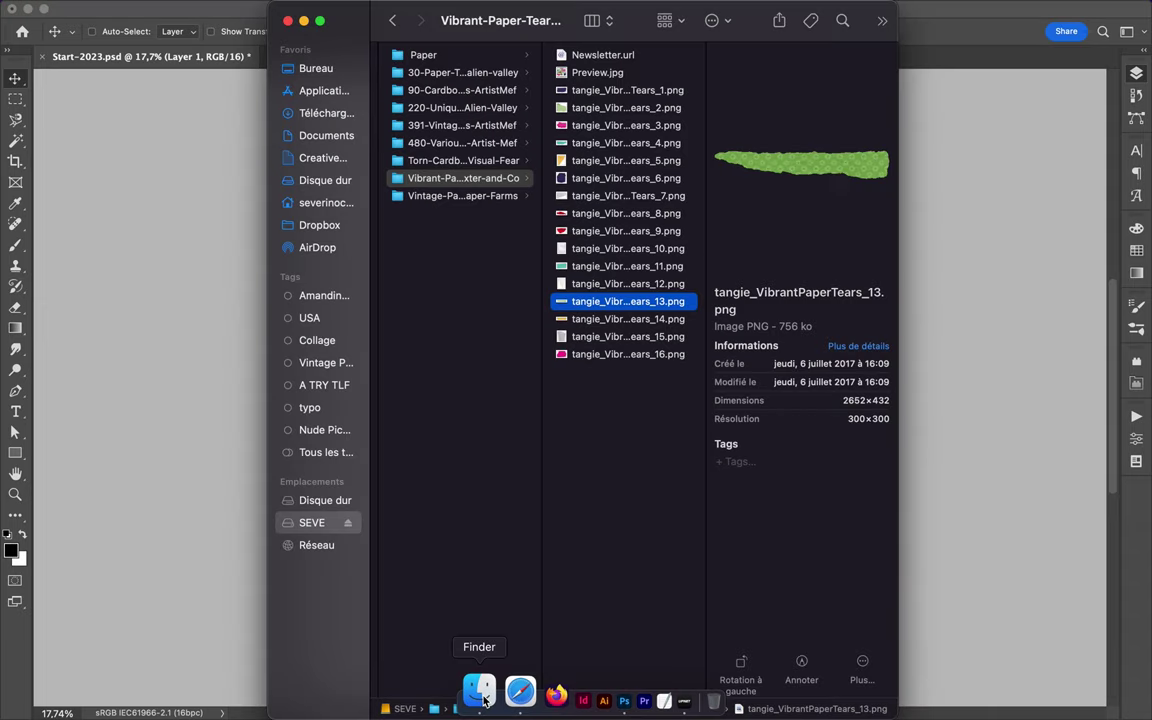
scroll(621, 298, left, 2)
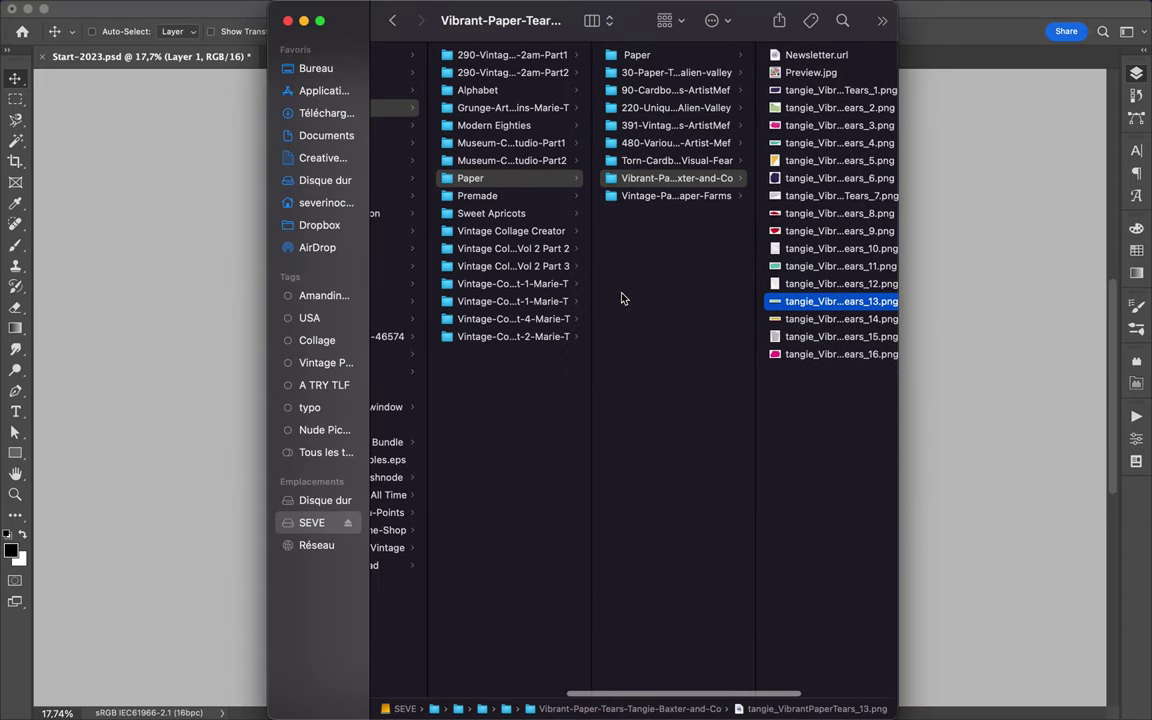
scroll(621, 298, left, 2)
click(575, 354)
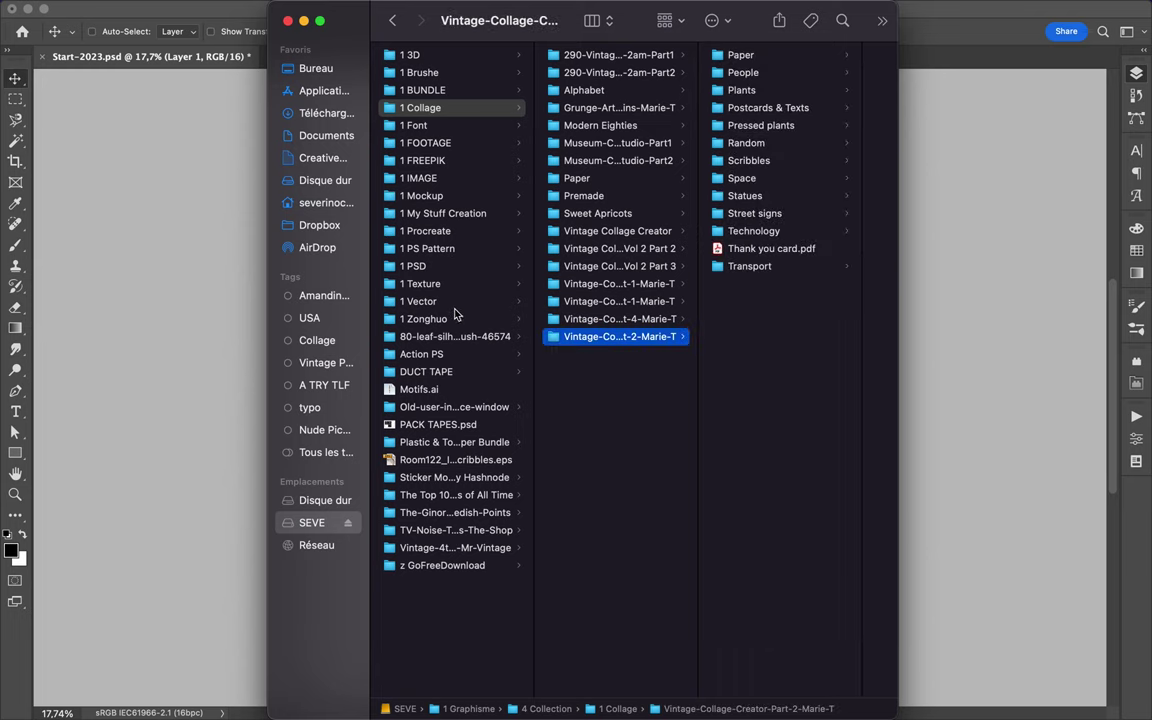
click(430, 318)
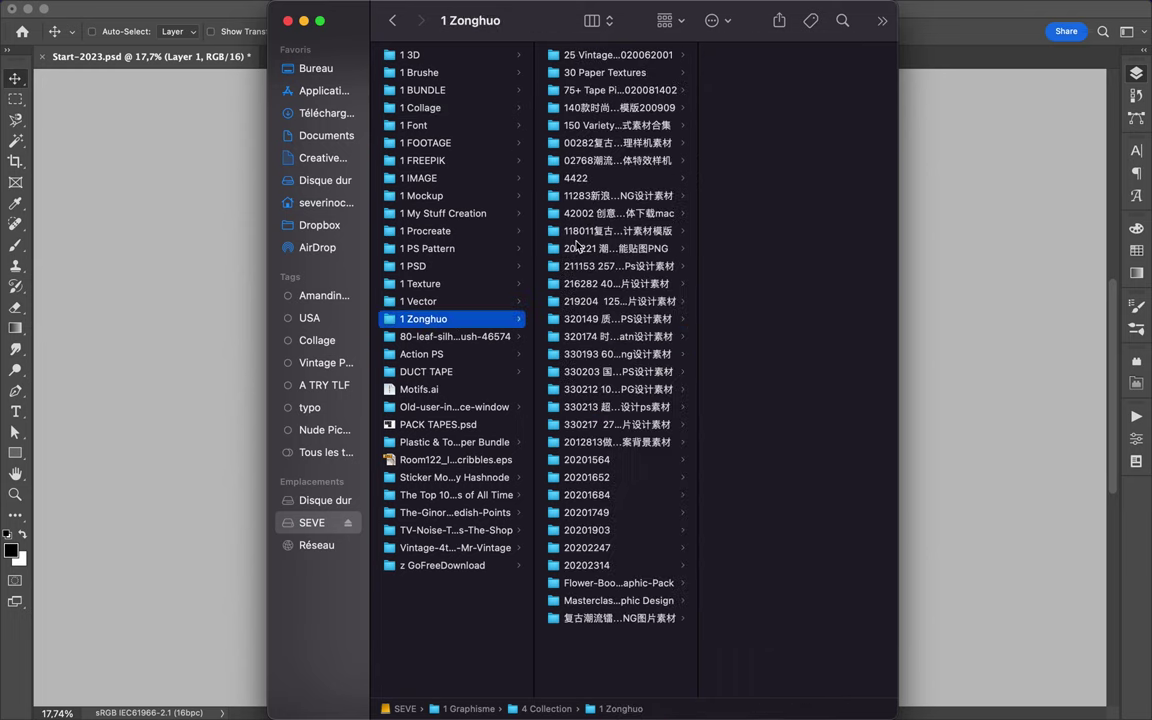
click(615, 426)
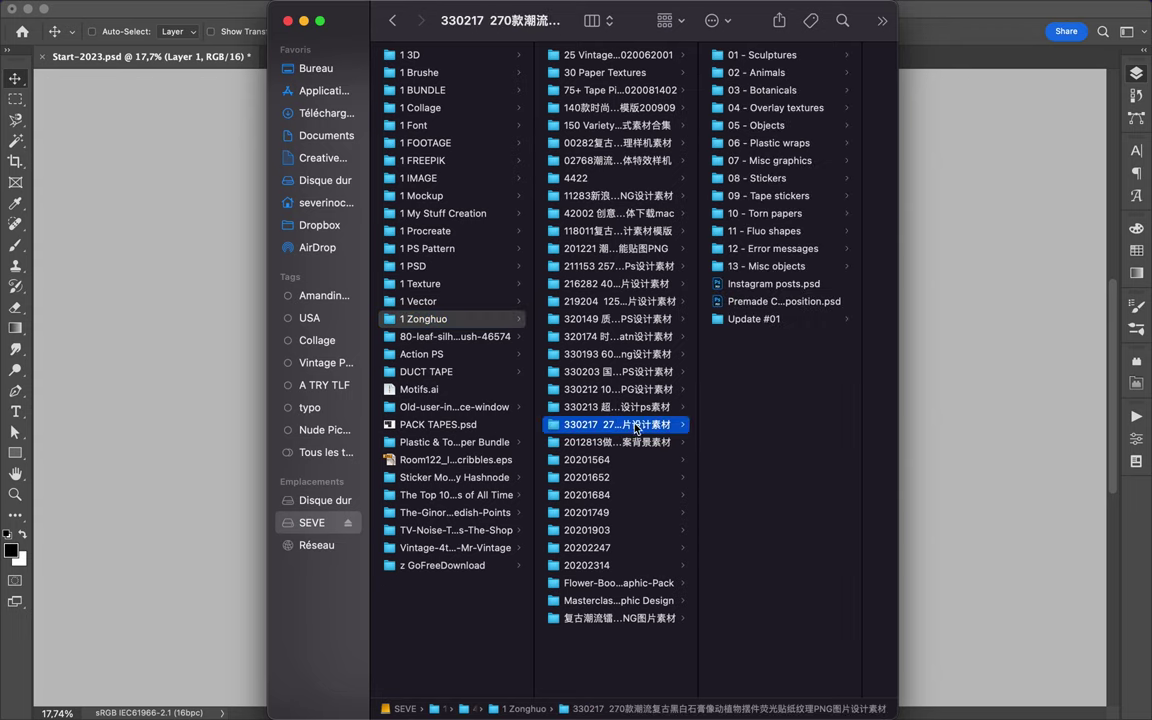
click(799, 218)
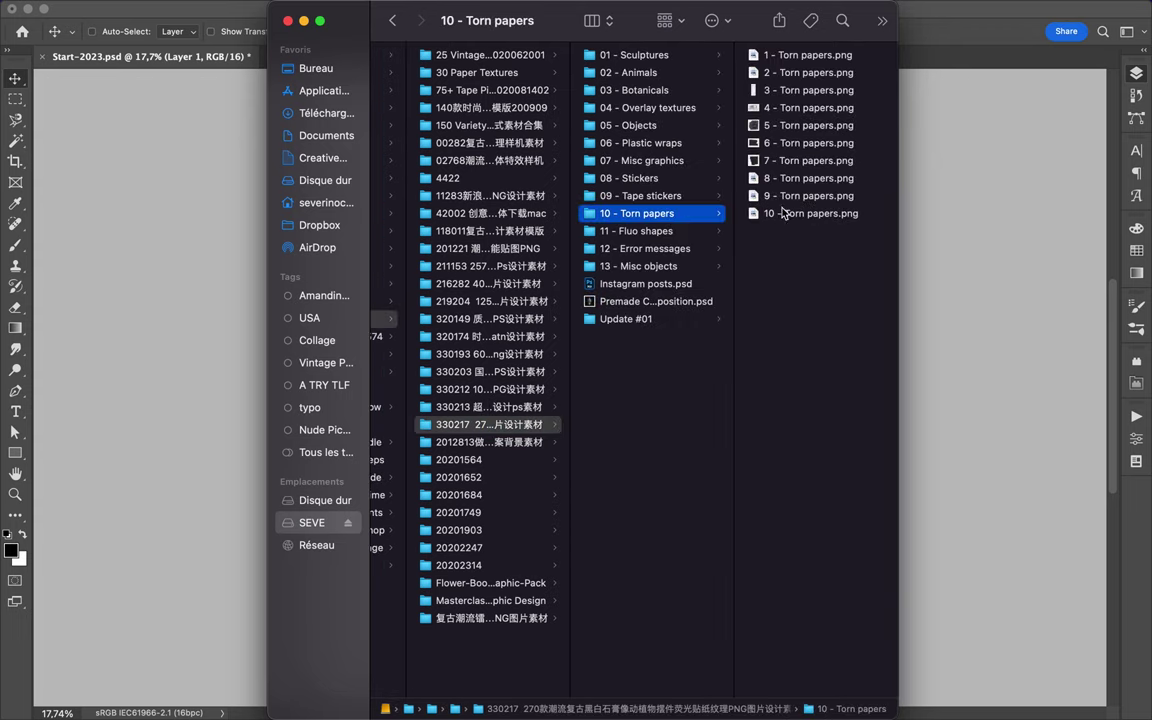
click(796, 162)
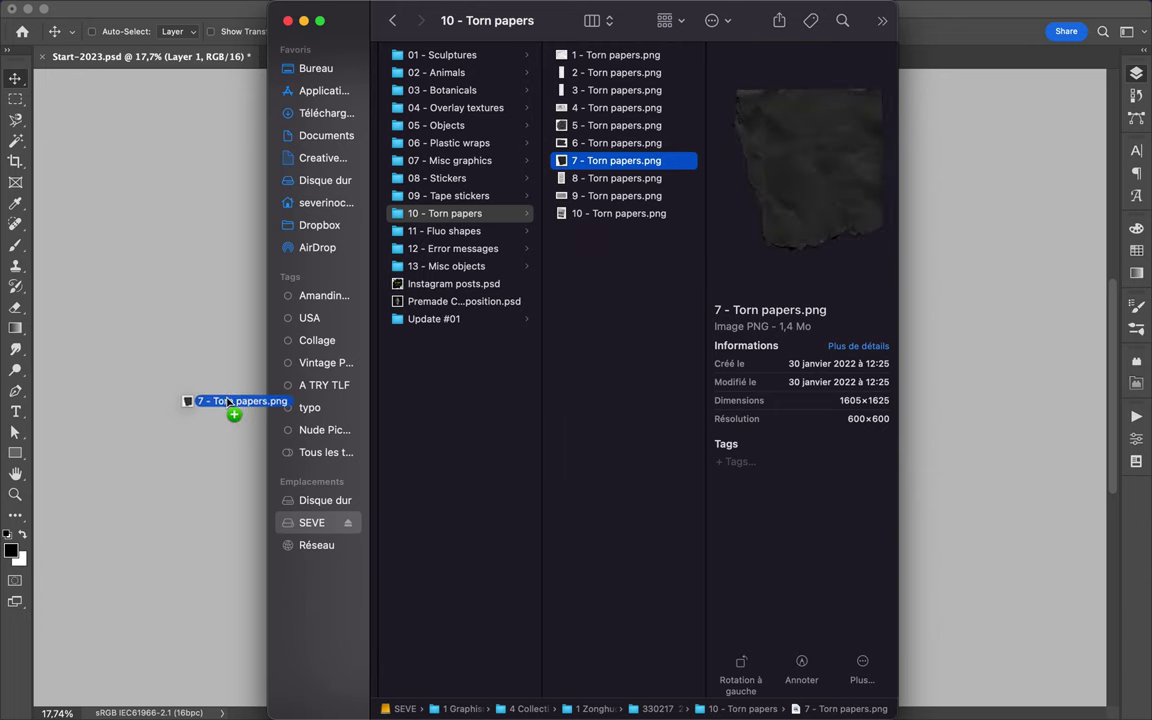
Place the dark torn paper, rotate it about 85°, and move it past the frame's bottom-right corner.
drag(603, 164, 231, 403)
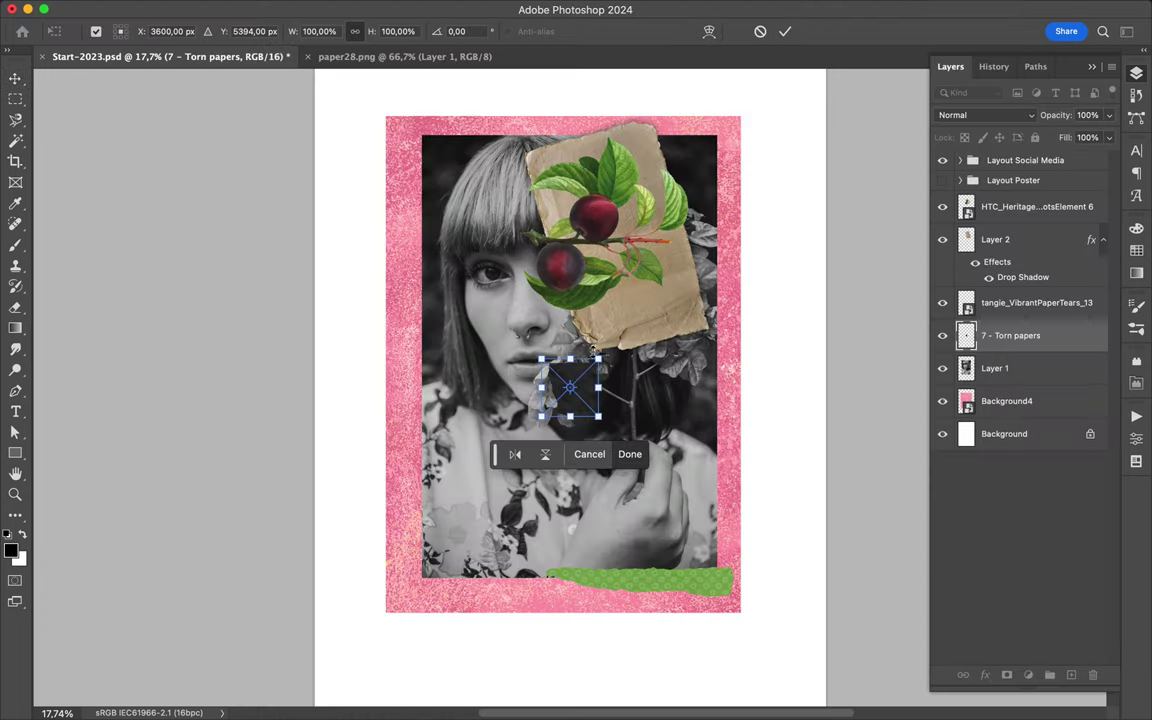
drag(595, 343, 588, 400)
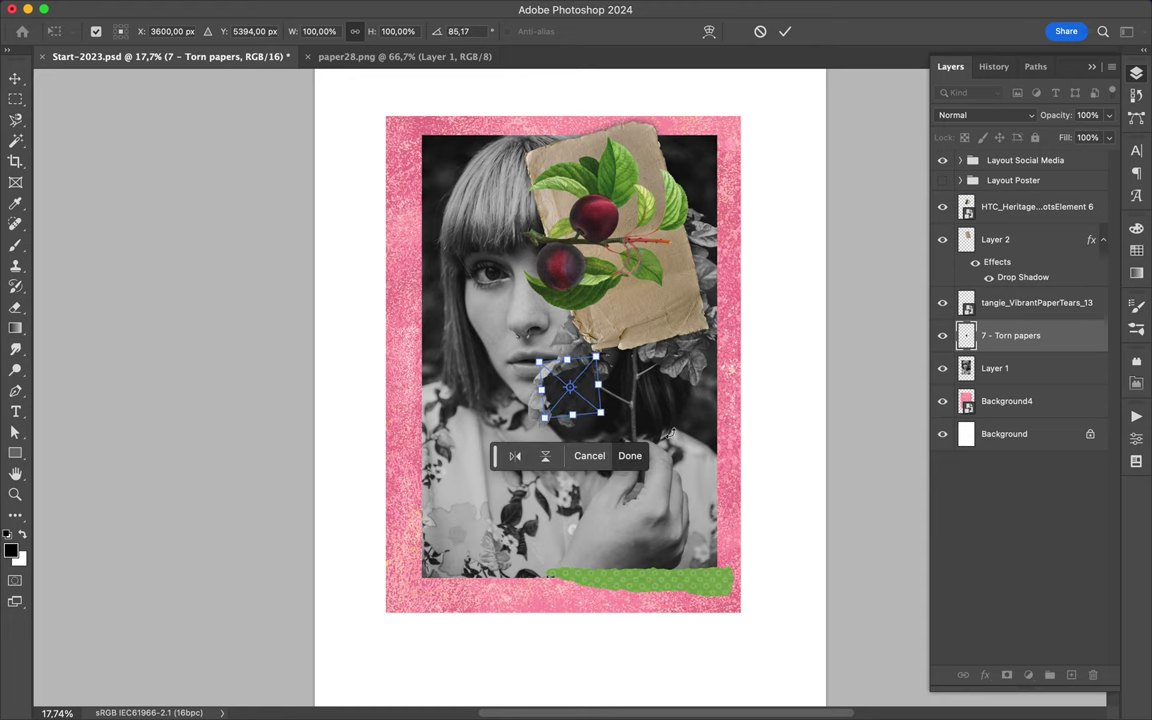
key(Return)
mouse_move(582, 397)
mouse_down()
mouse_move(760, 518)
mouse_move(755, 628)
mouse_up()
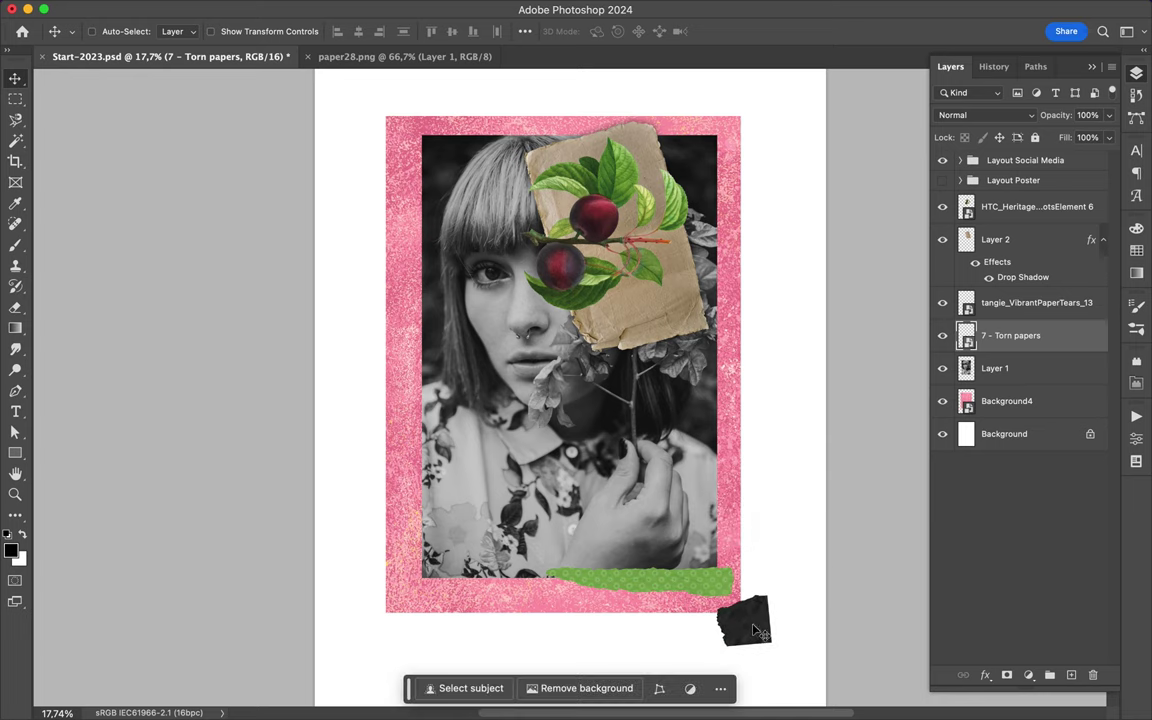
Place the barcode scrap 4 - Torn papers.png at the frame's bottom-left corner.
click(481, 692)
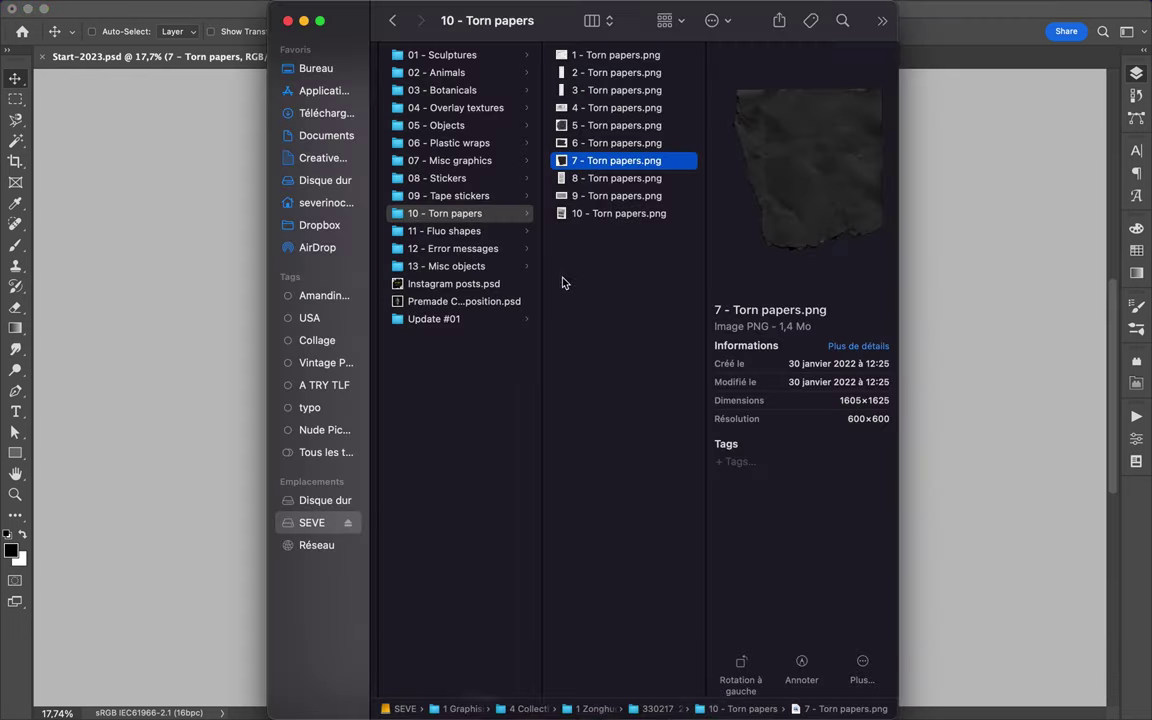
click(589, 115)
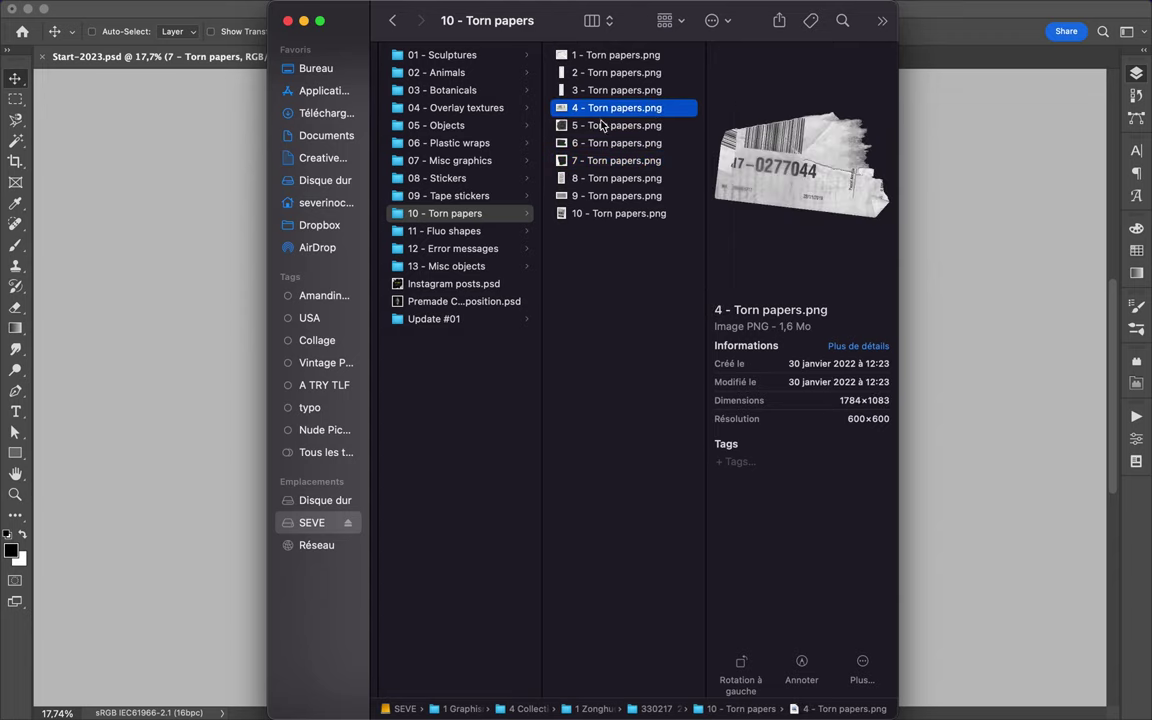
click(602, 125)
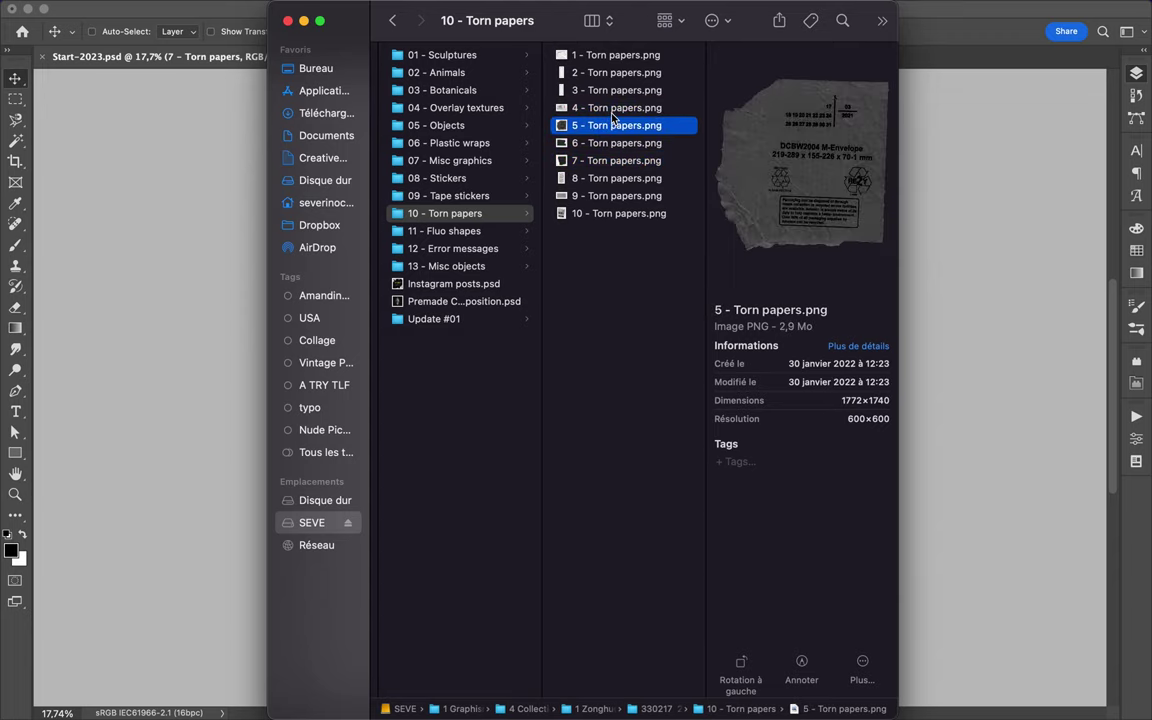
click(613, 108)
drag(600, 108, 249, 478)
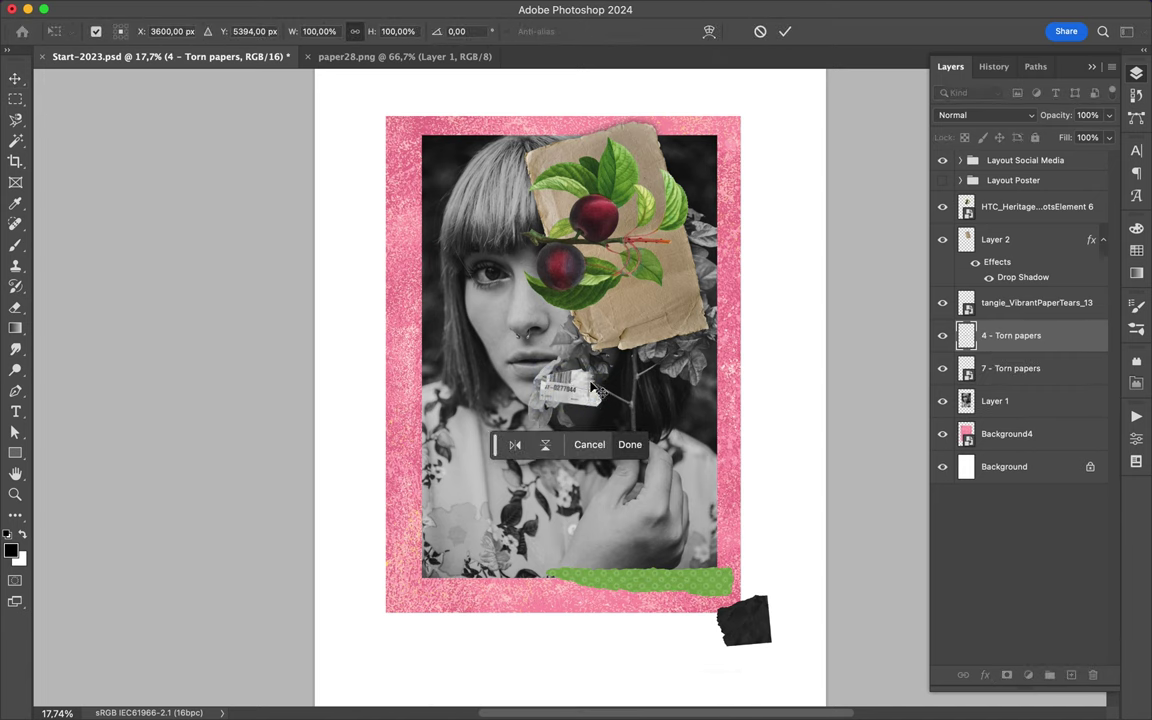
key(Return)
drag(593, 388, 466, 560)
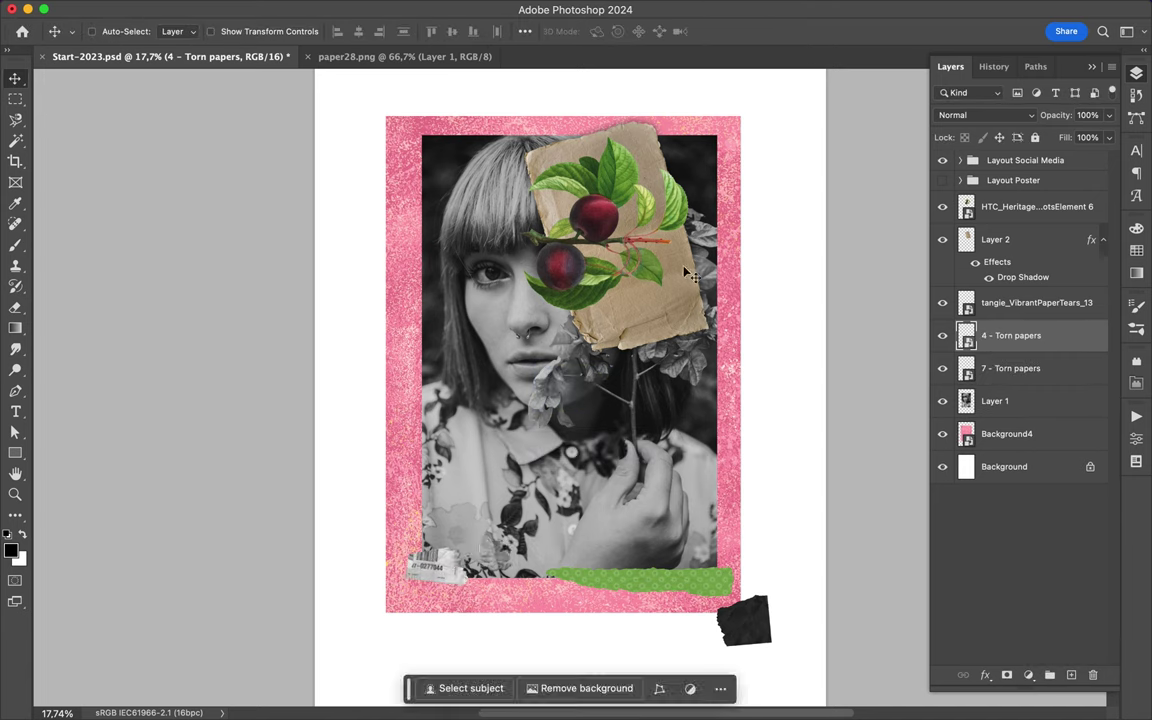
mouse_move(576, 716)
click(481, 692)
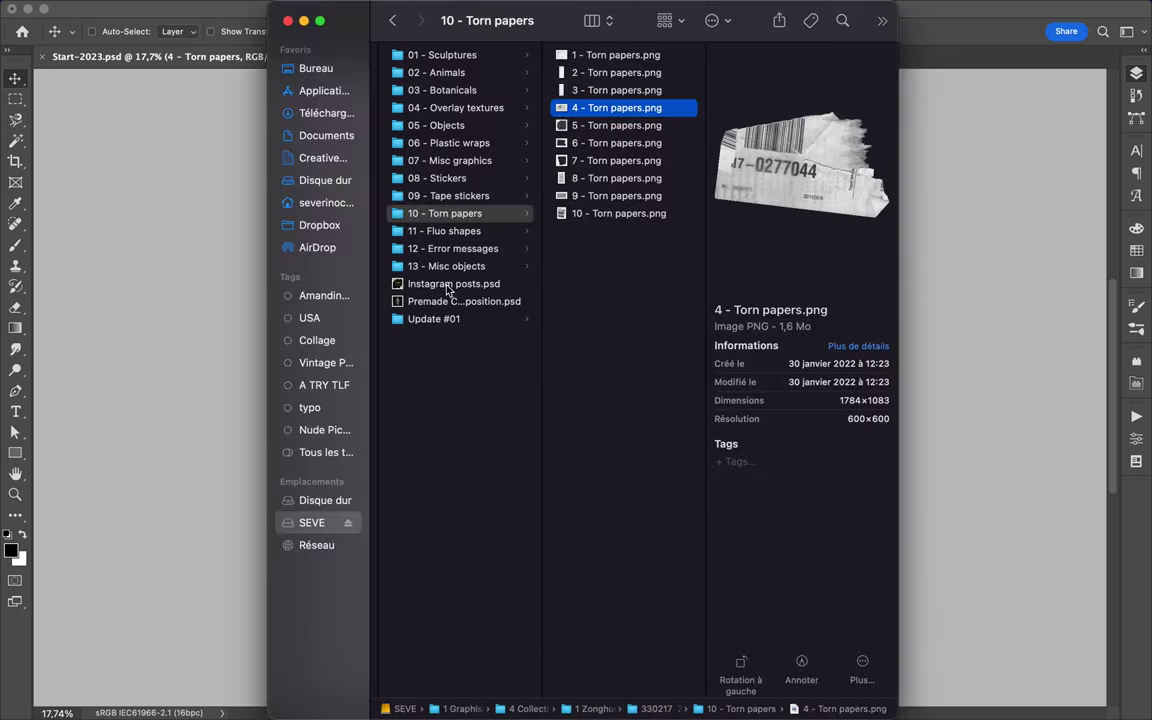
Step down to the 13 - Misc objects folder and open its Update #01 subfolder.
key(Down)
key(Down)
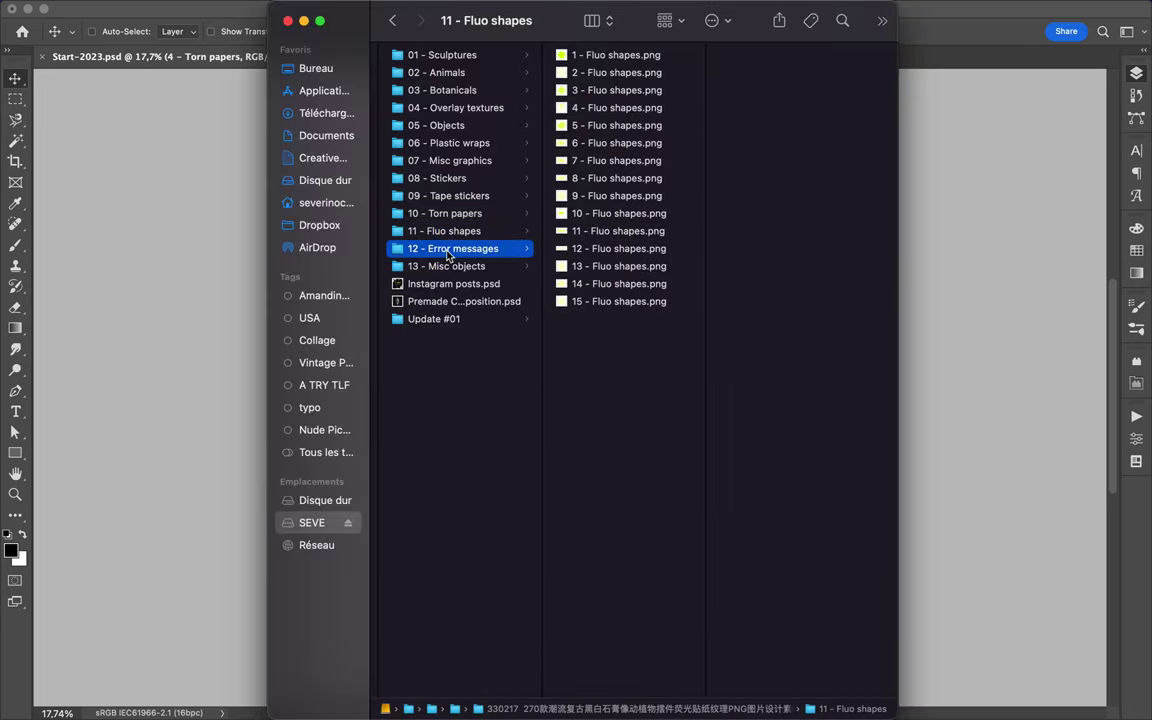
key(Down)
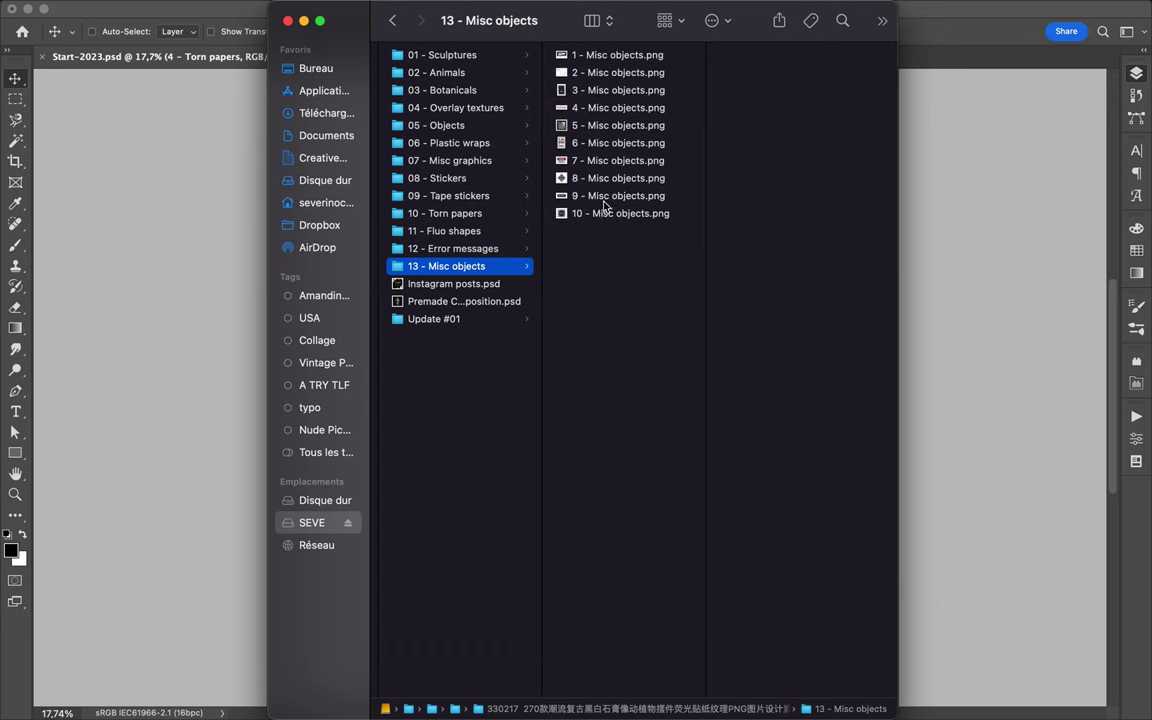
click(600, 180)
click(468, 318)
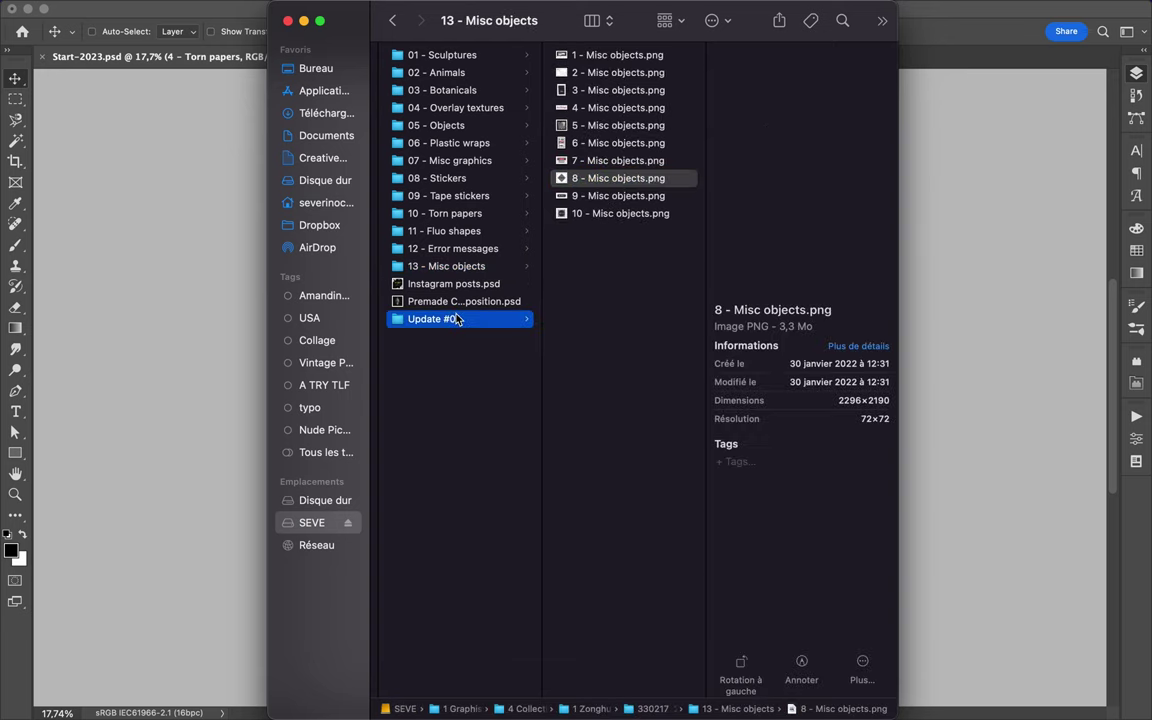
Preview the Update #01 object images from 7 to 32 - objects.png.
click(620, 159)
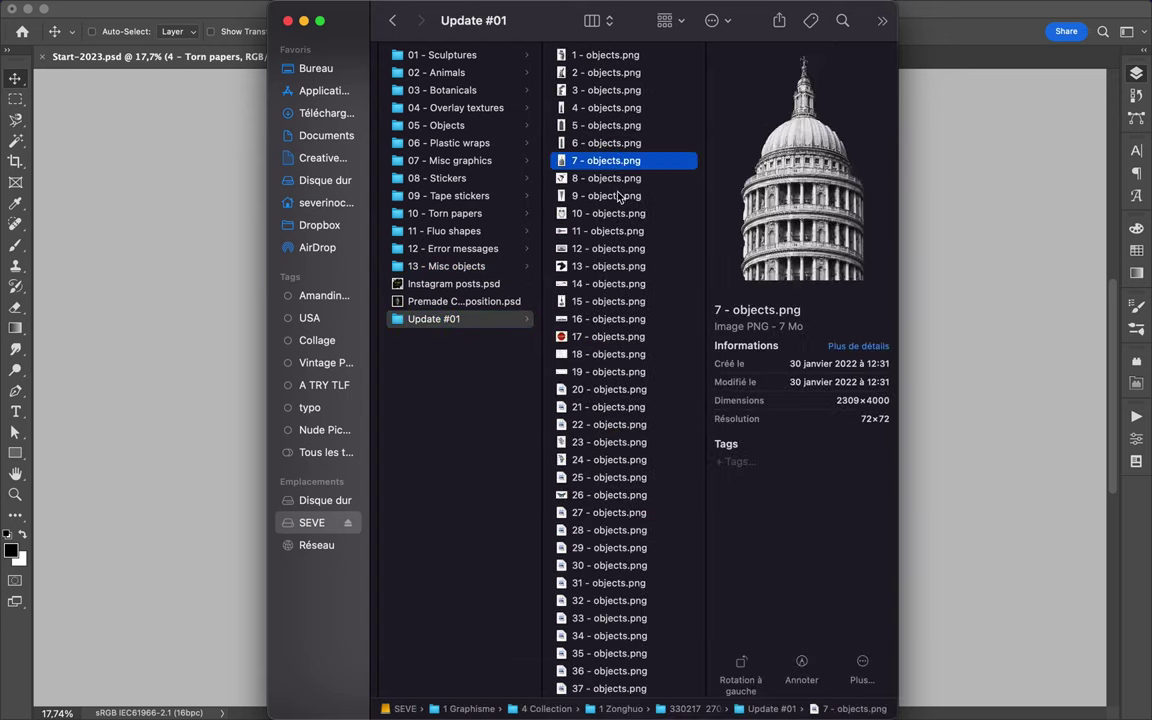
click(620, 194)
click(615, 270)
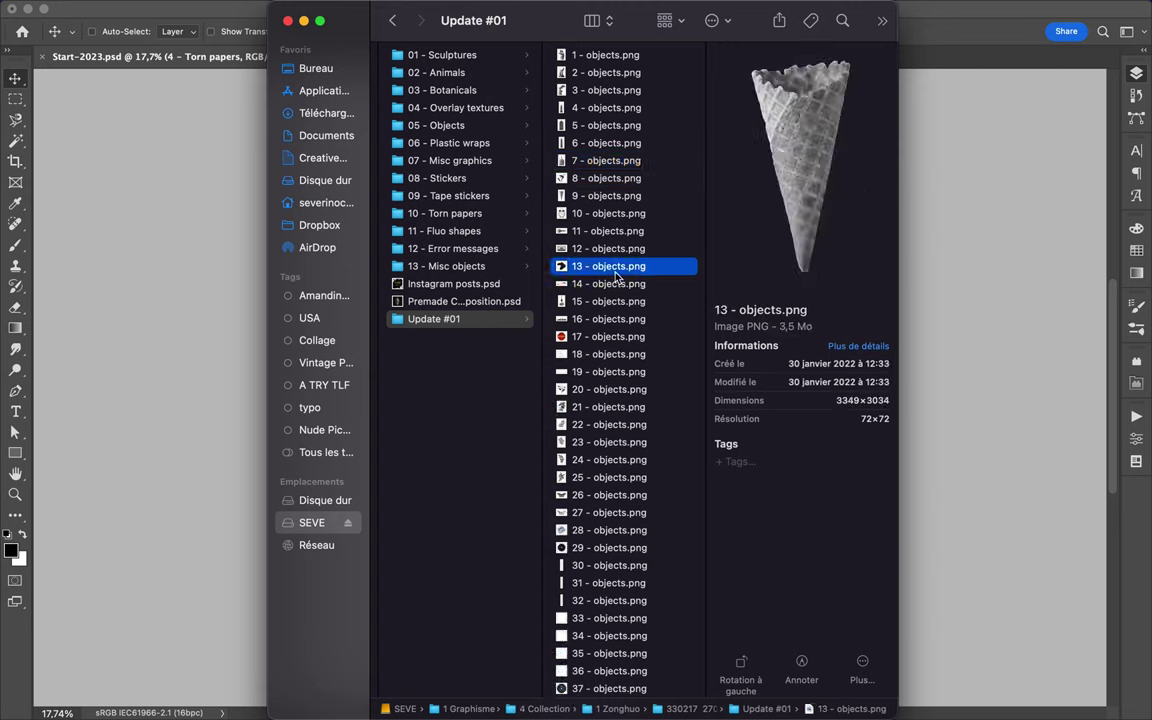
click(610, 446)
click(614, 516)
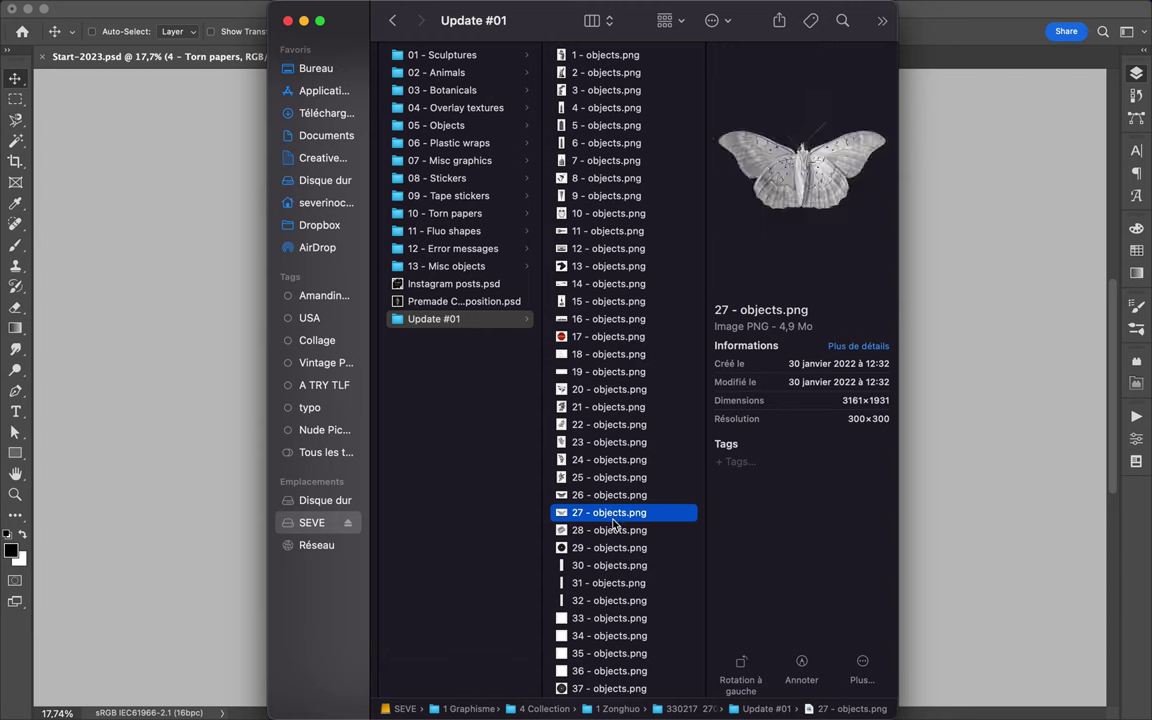
click(605, 603)
scroll(605, 605, down, 5)
Scroll further down and select both white brush-stroke images, 45 and 46 - objects.png.
click(605, 612)
scroll(605, 612, down, 2)
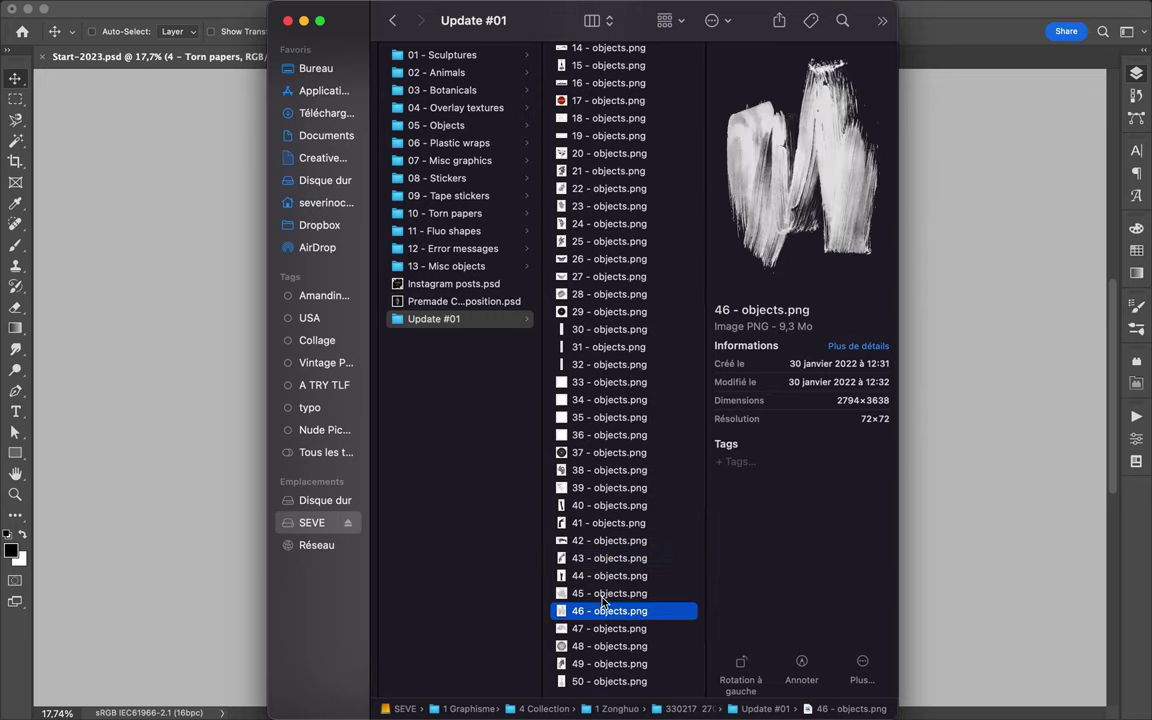
click(602, 593)
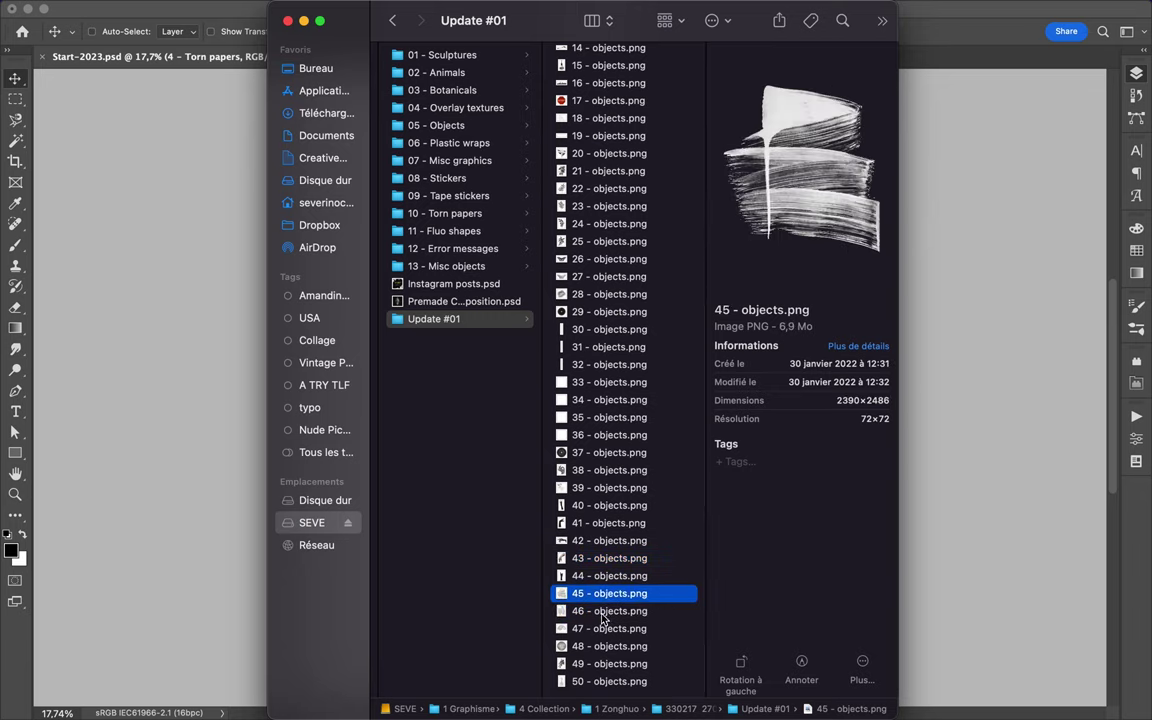
click(601, 629)
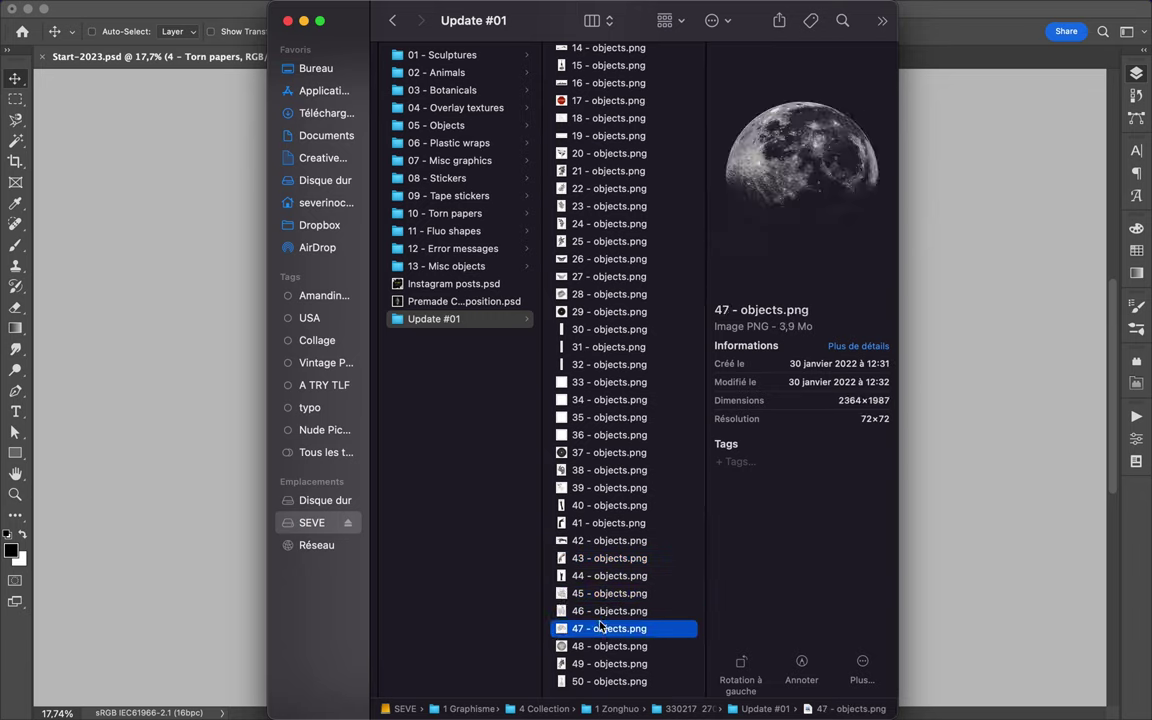
click(600, 610)
shift+click(617, 595)
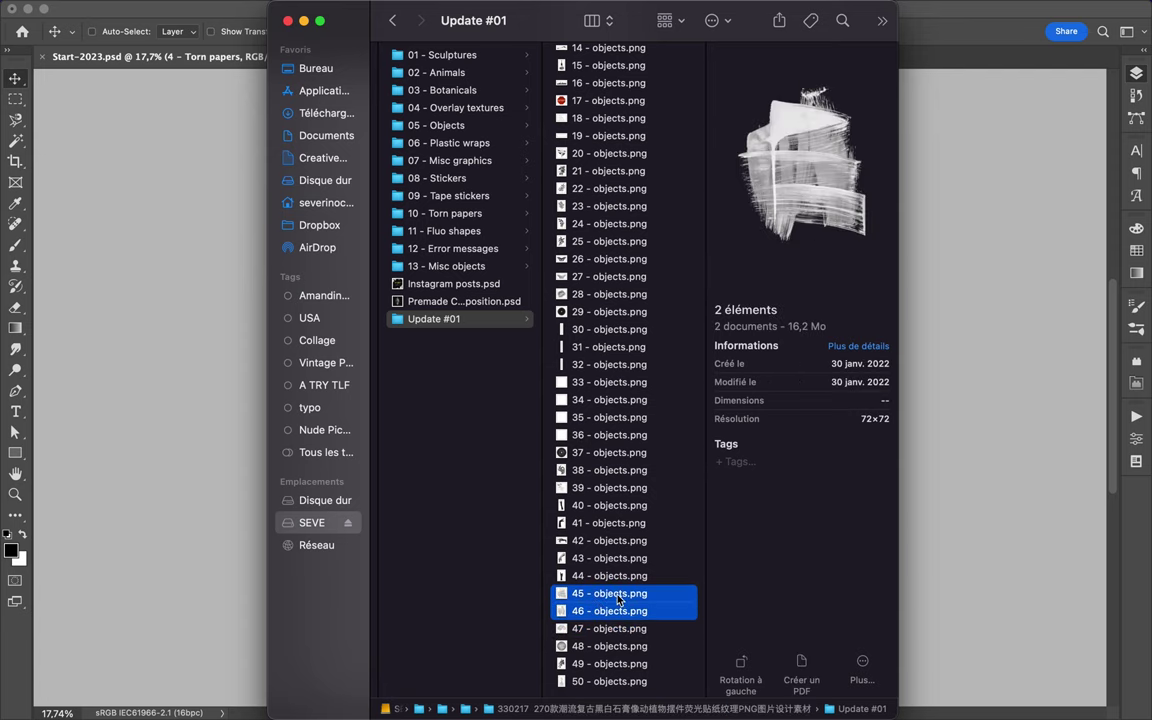
Place 45 and 46 - objects.png onto the poster, committing each placement.
drag(620, 598, 205, 430)
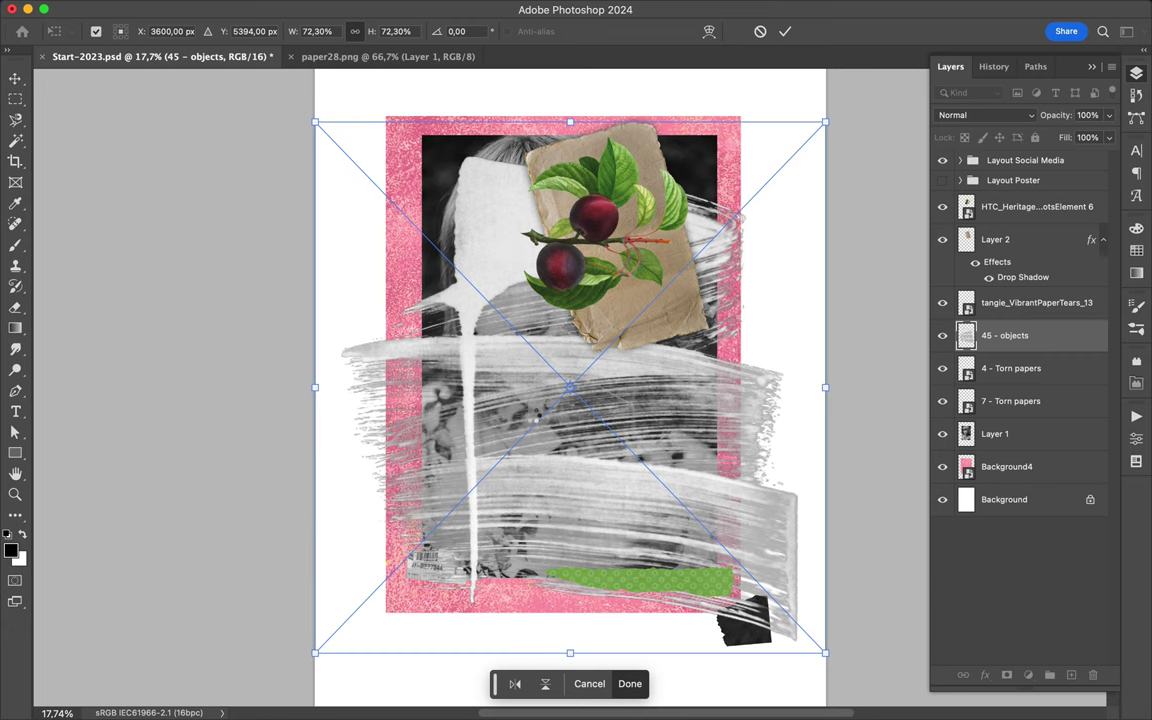
key(Return)
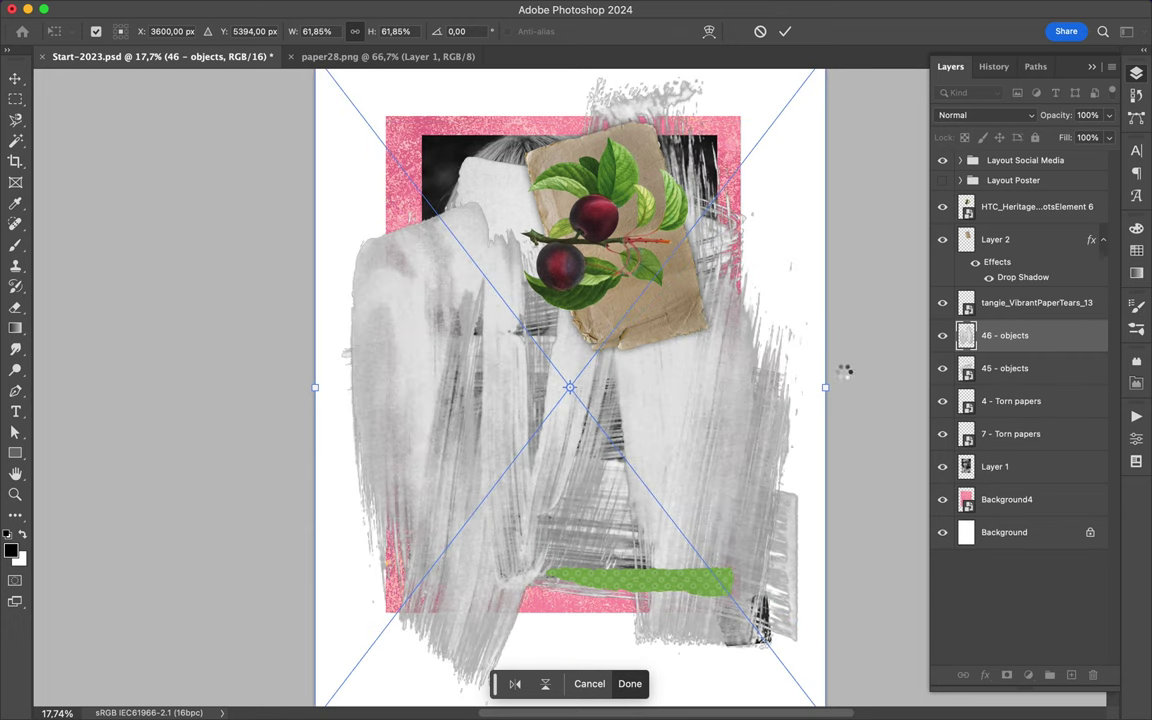
key(Return)
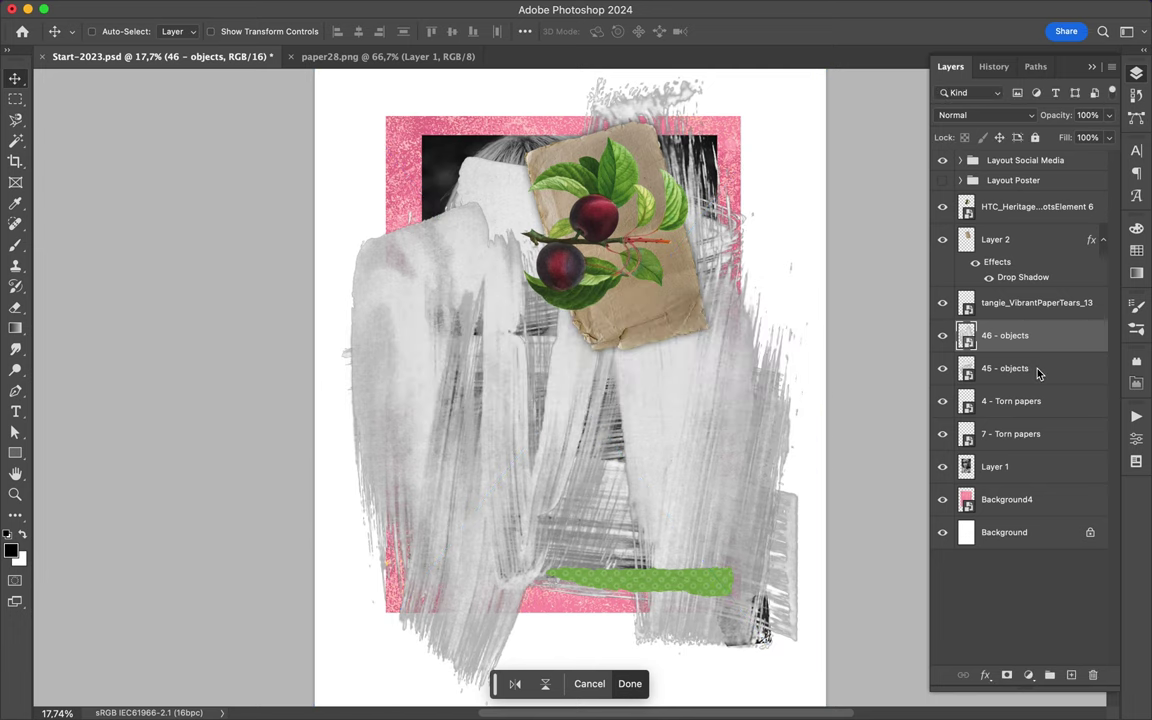
Scale both brush-stroke layers down to about 36% at the photo's left edge.
shift+click(1020, 370)
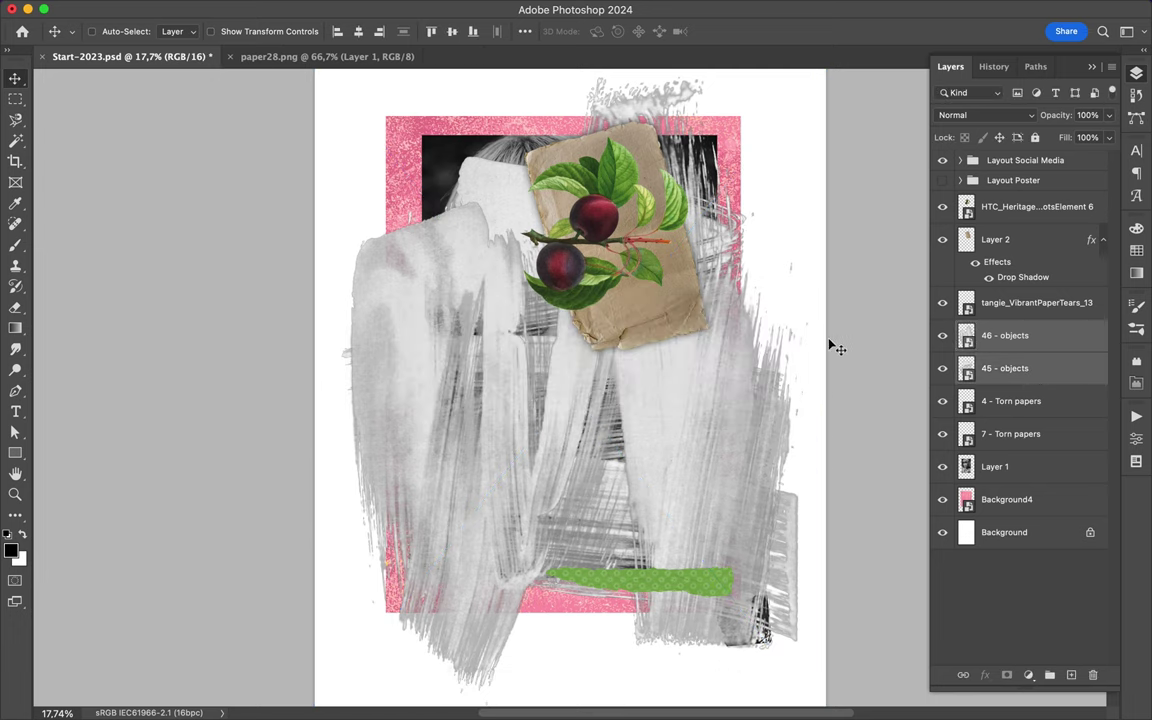
key(ctrl+t)
drag(816, 384, 513, 398)
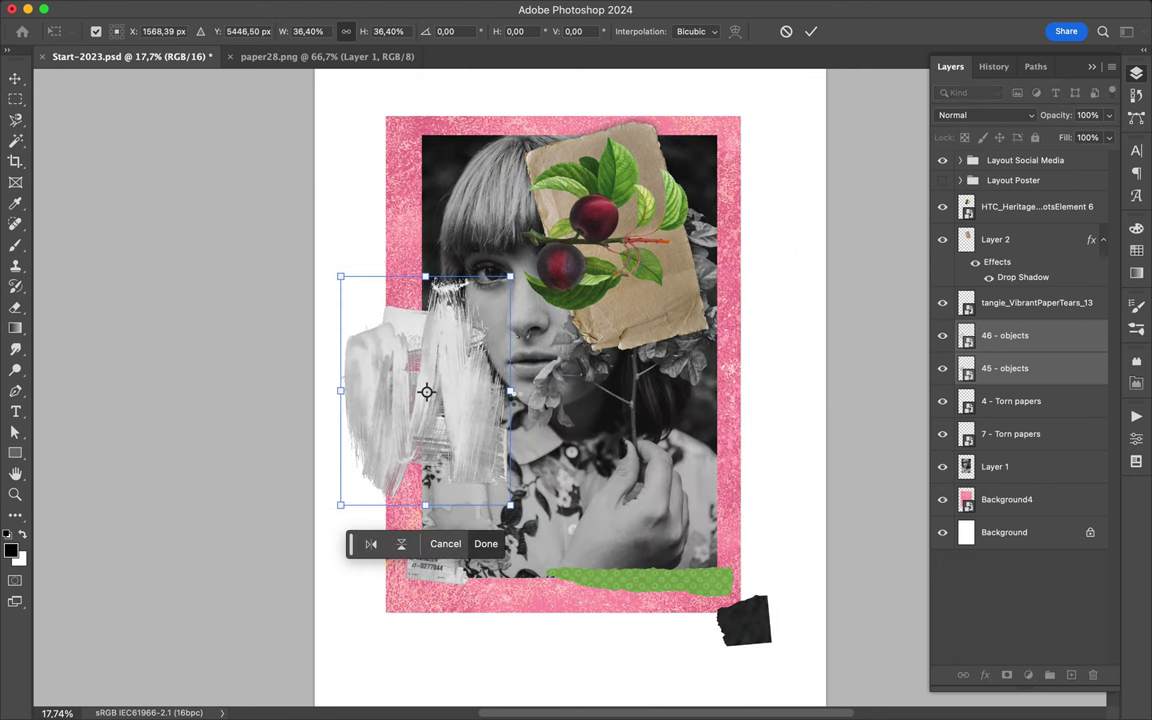
key(Return)
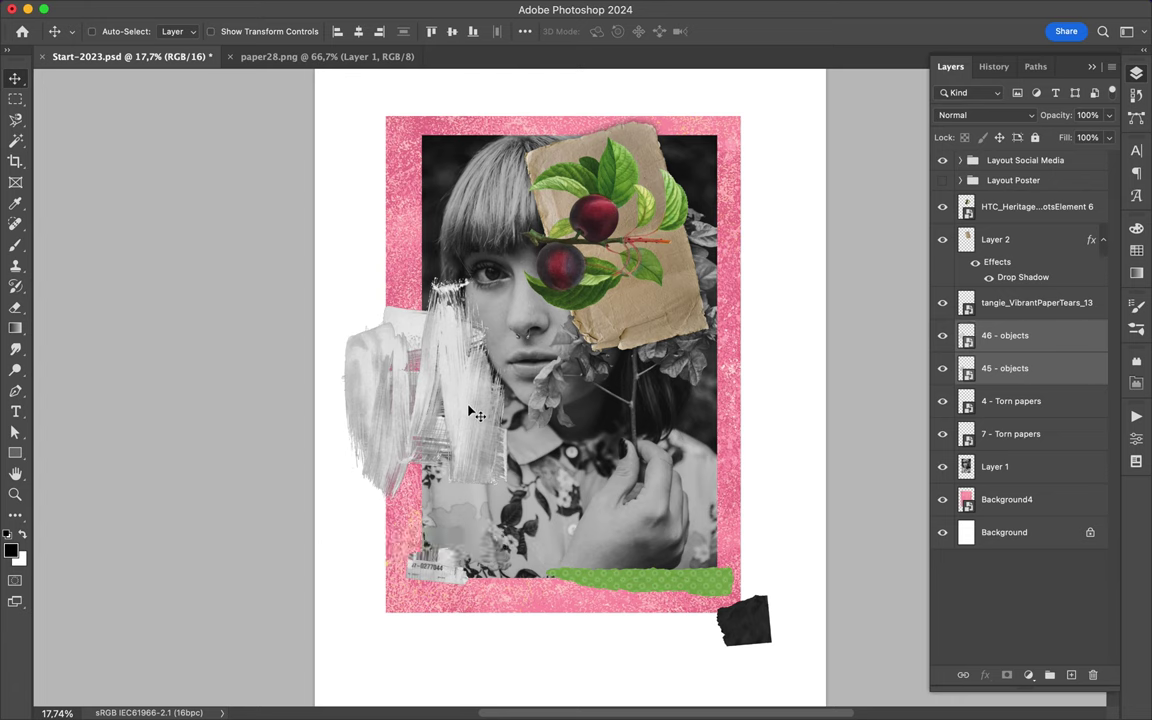
super+click(633, 250)
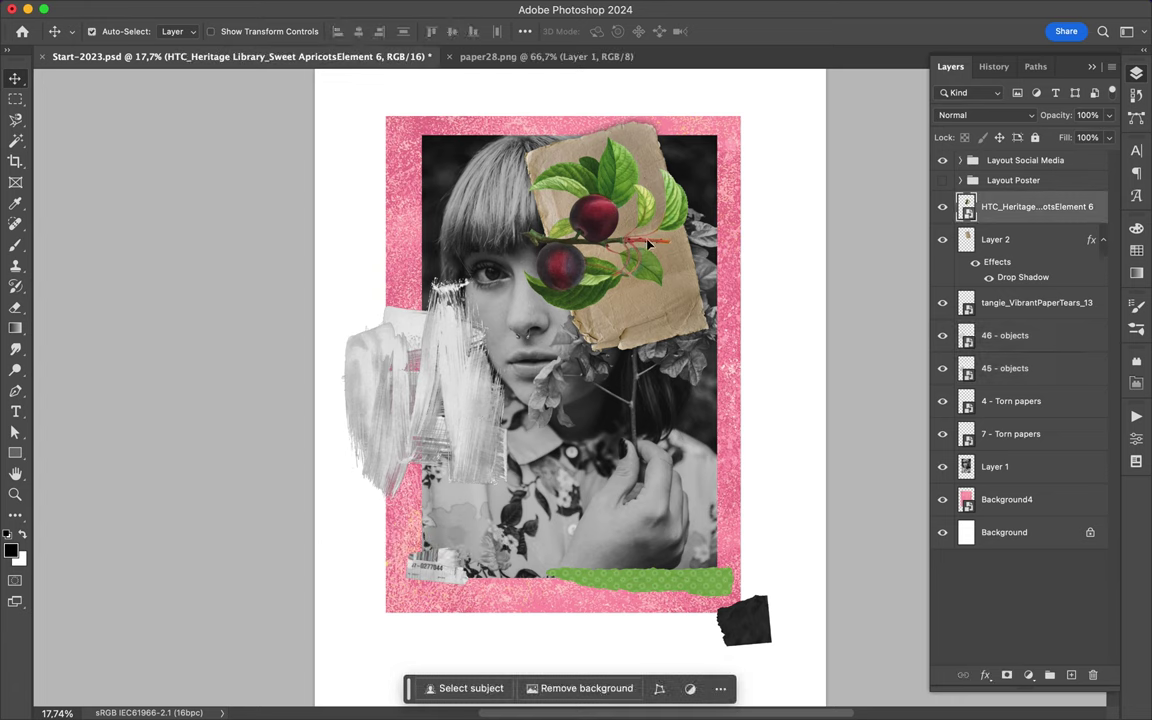
Rotate the cherry branch about -168° and move it down onto the kraft paper beside the face.
key(super+t)
drag(545, 98, 458, 248)
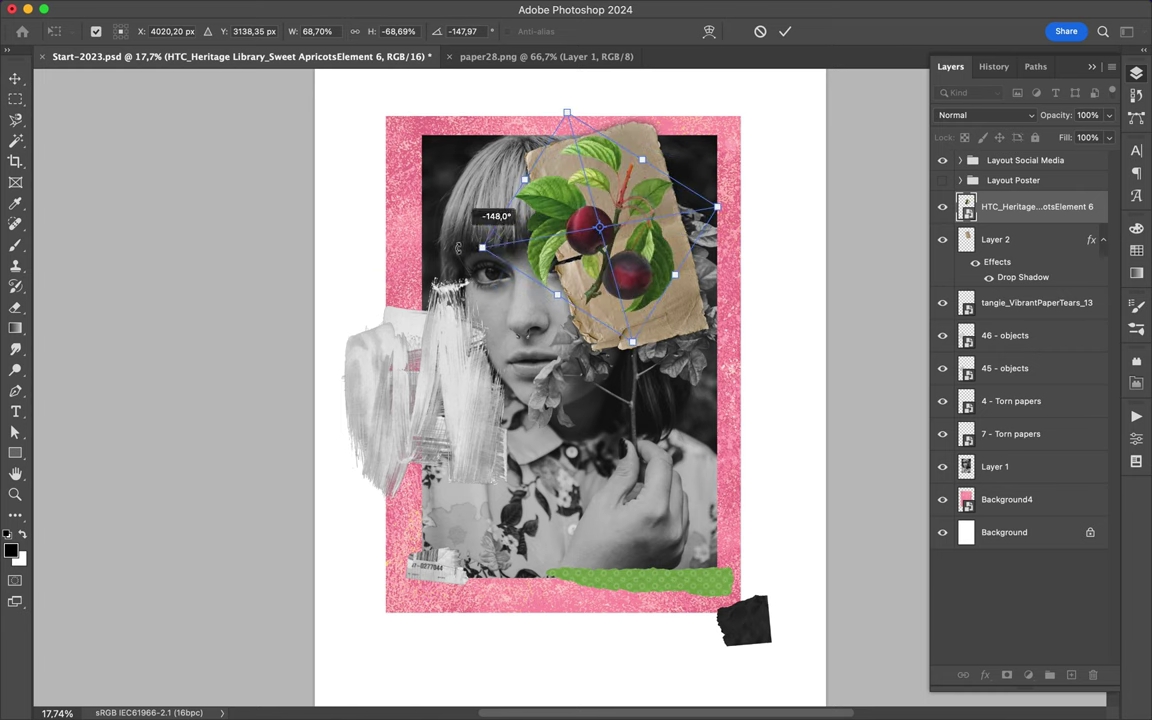
drag(458, 248, 471, 300)
drag(617, 289, 640, 337)
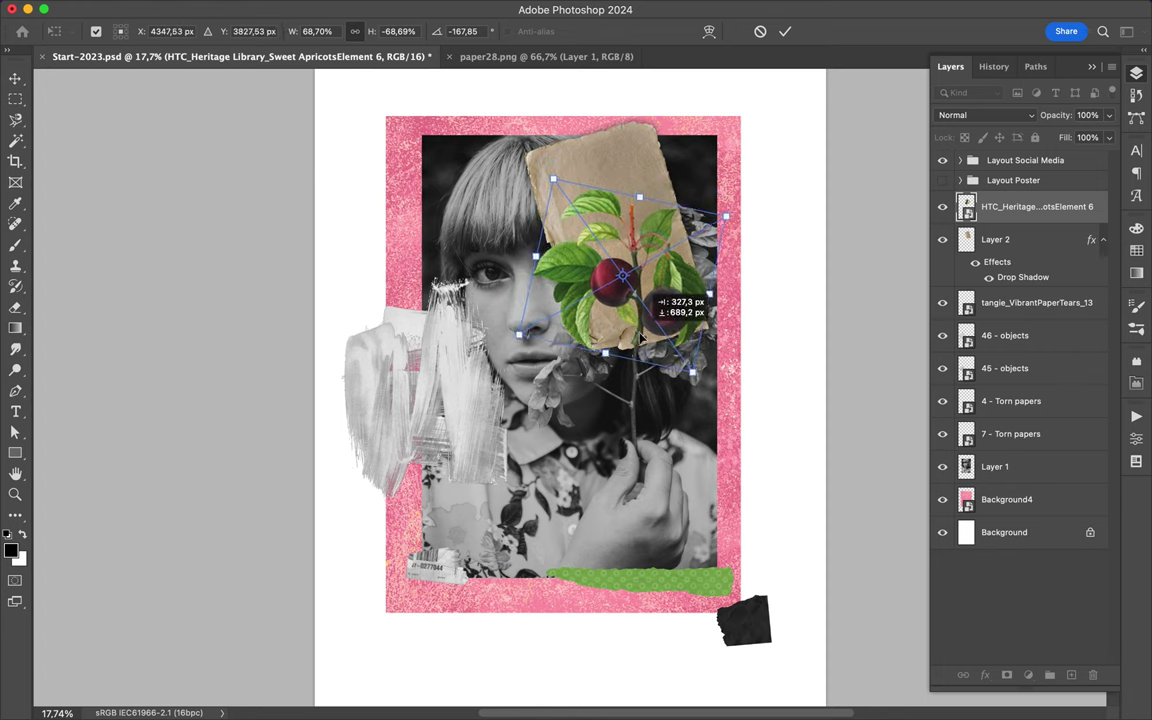
drag(640, 335, 642, 340)
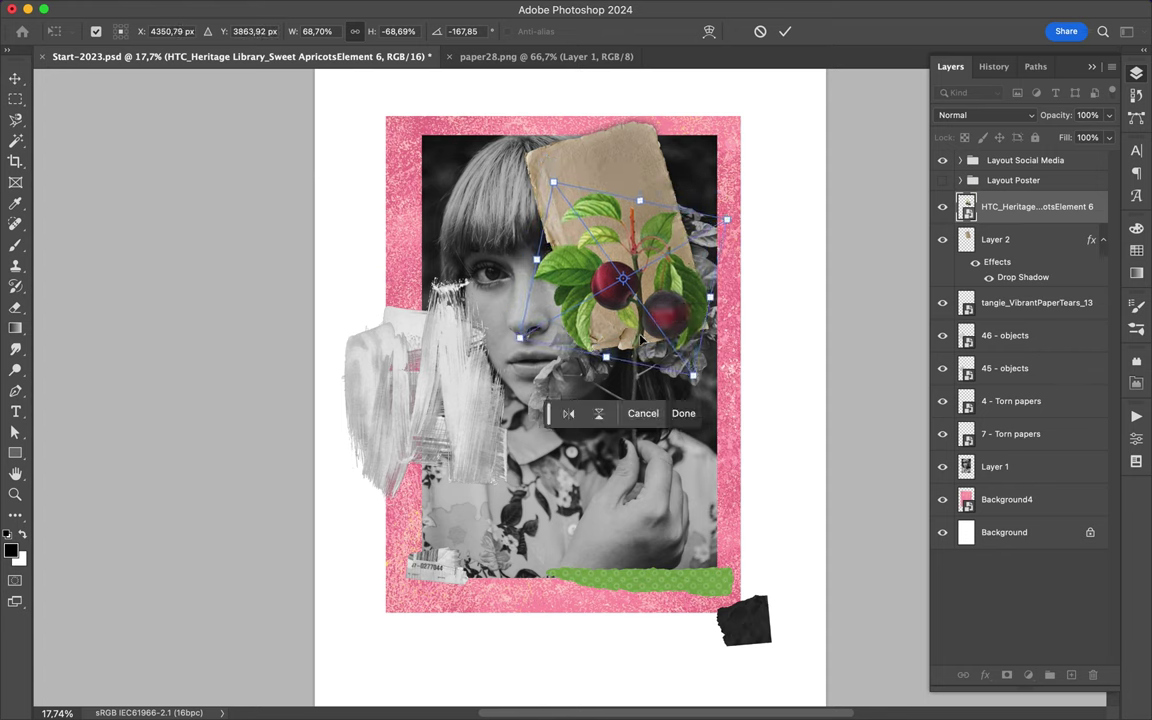
key(Return)
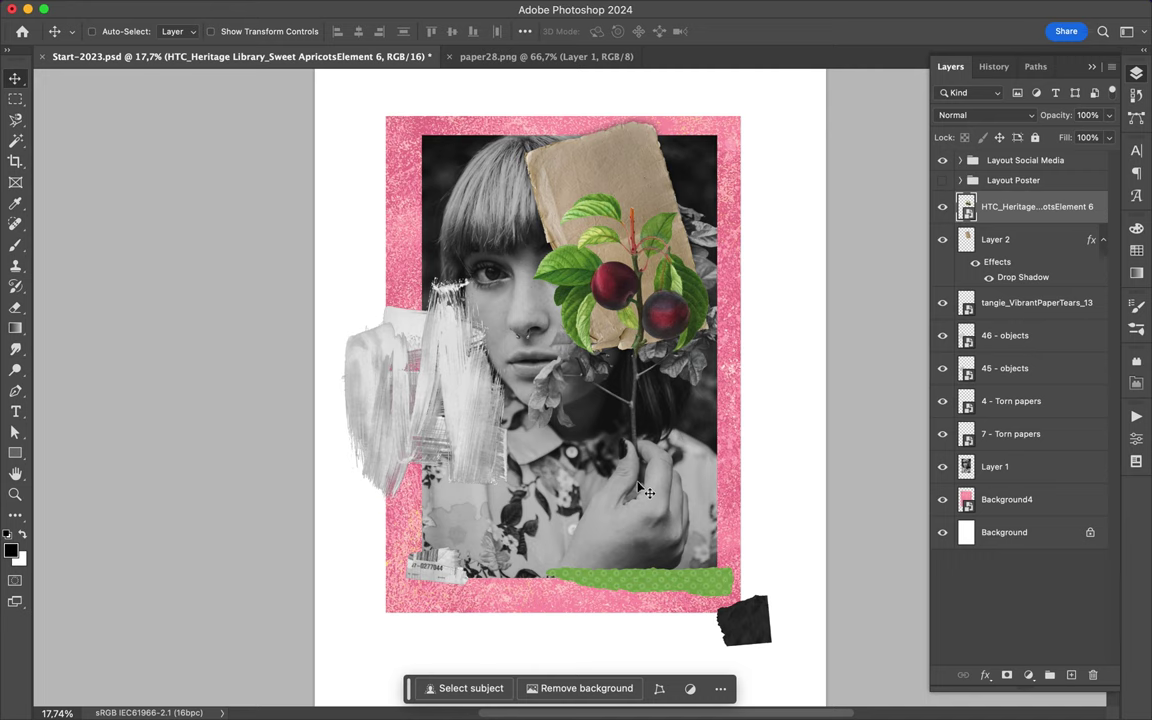
Move the vertical white strokes to the portrait's lower right and send them backward.
ctrl+click(474, 400)
mouse_move(476, 433)
mouse_down()
mouse_move(700, 341)
mouse_move(713, 575)
mouse_move(725, 576)
mouse_up()
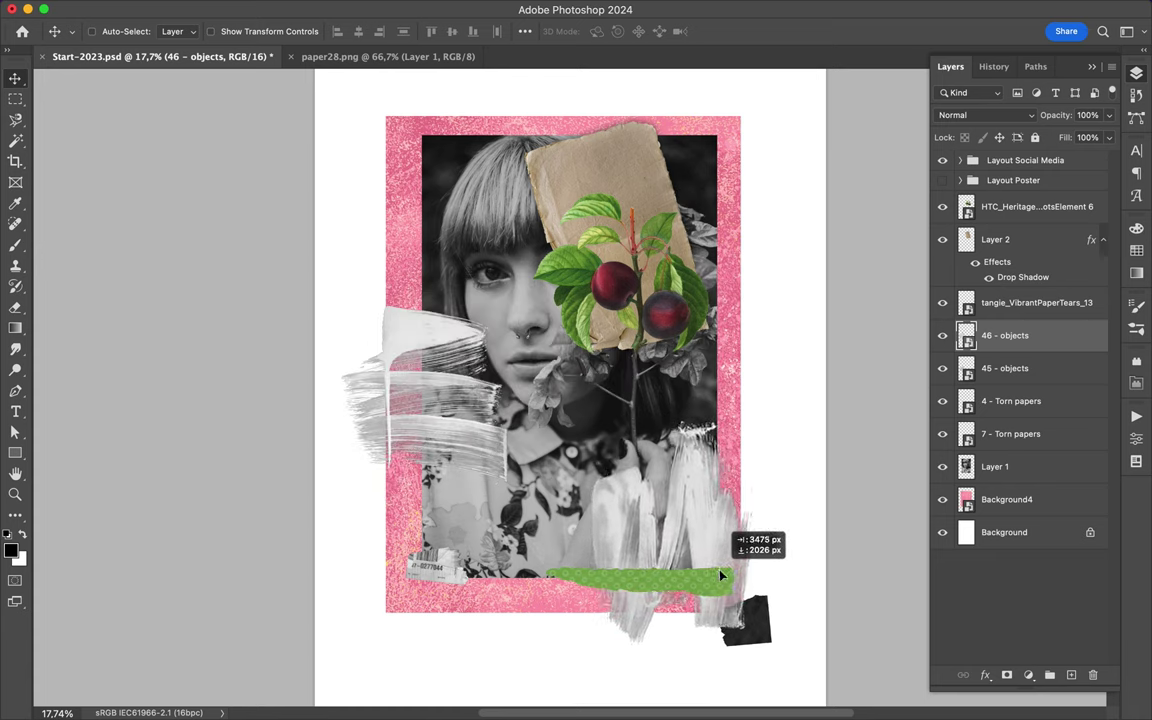
key(ctrl+bracketleft)
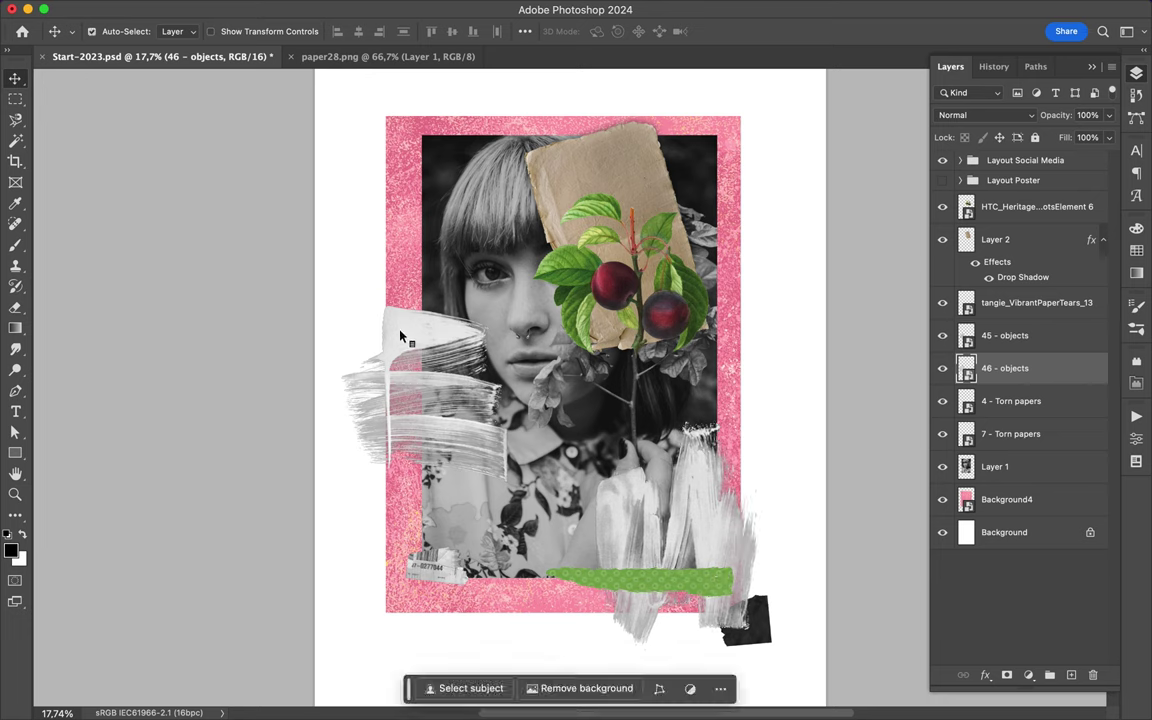
Lay the horizontal strokes across the eyes and move the green strip layer beneath the strokes.
mouse_move(425, 338)
mouse_down()
mouse_move(427, 232)
mouse_move(454, 206)
mouse_up()
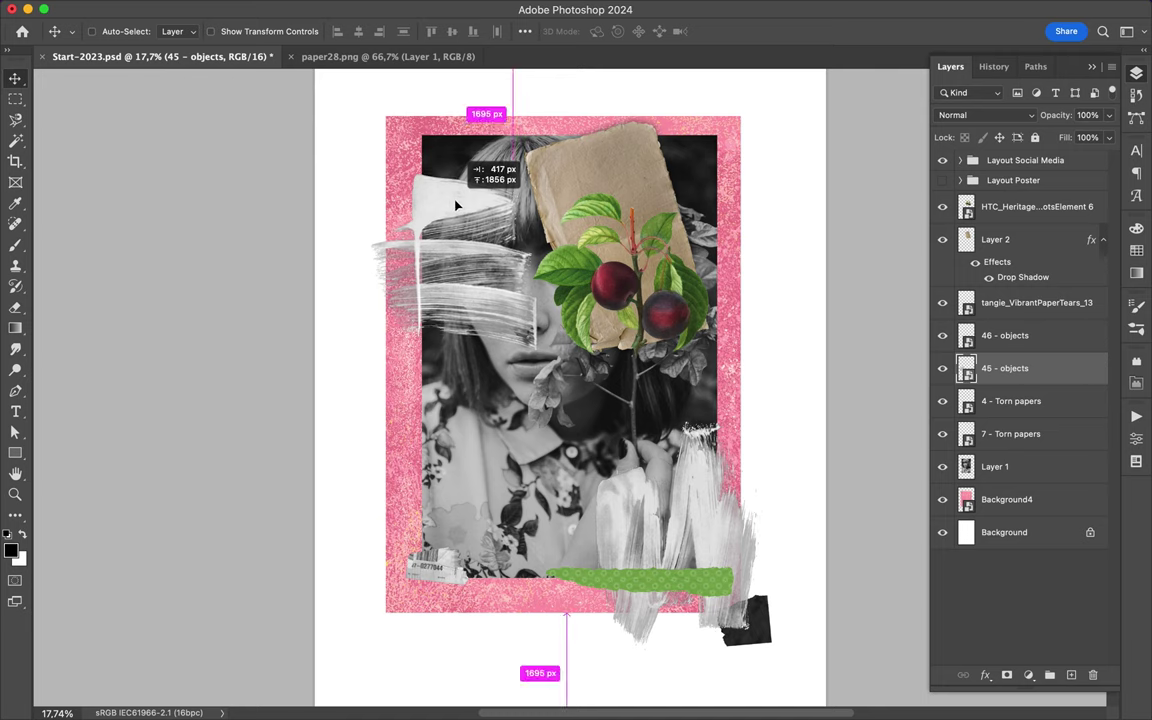
drag(454, 205, 455, 199)
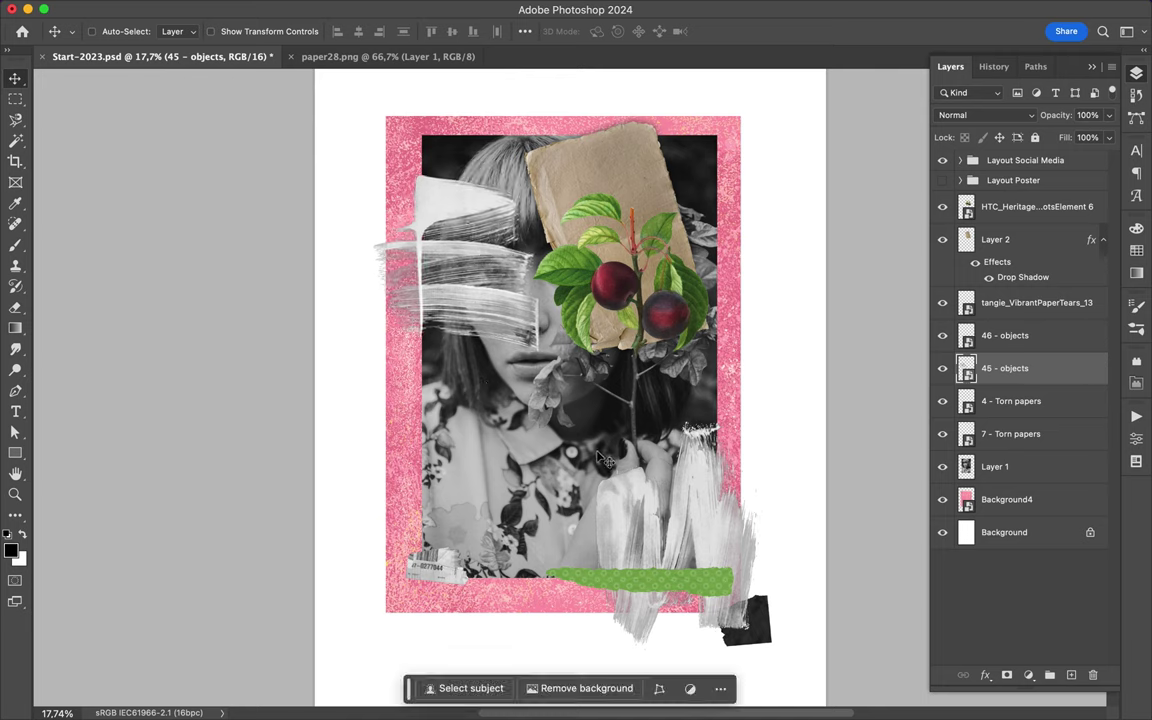
click(688, 584)
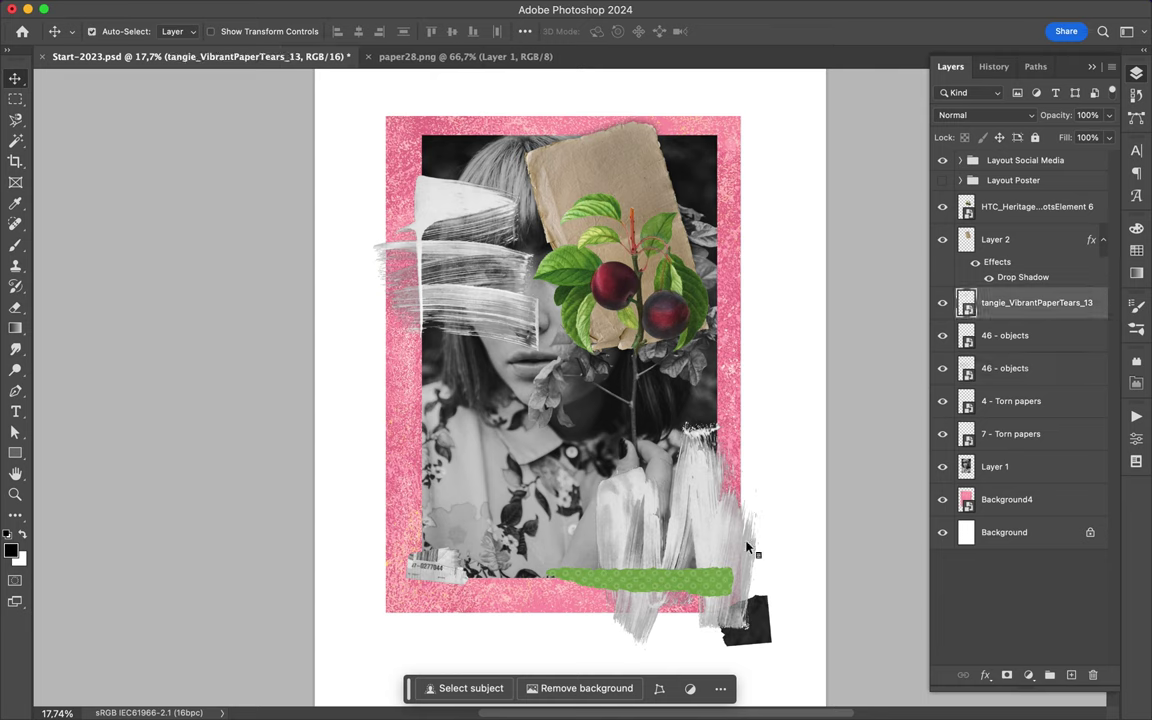
drag(1030, 302, 997, 410)
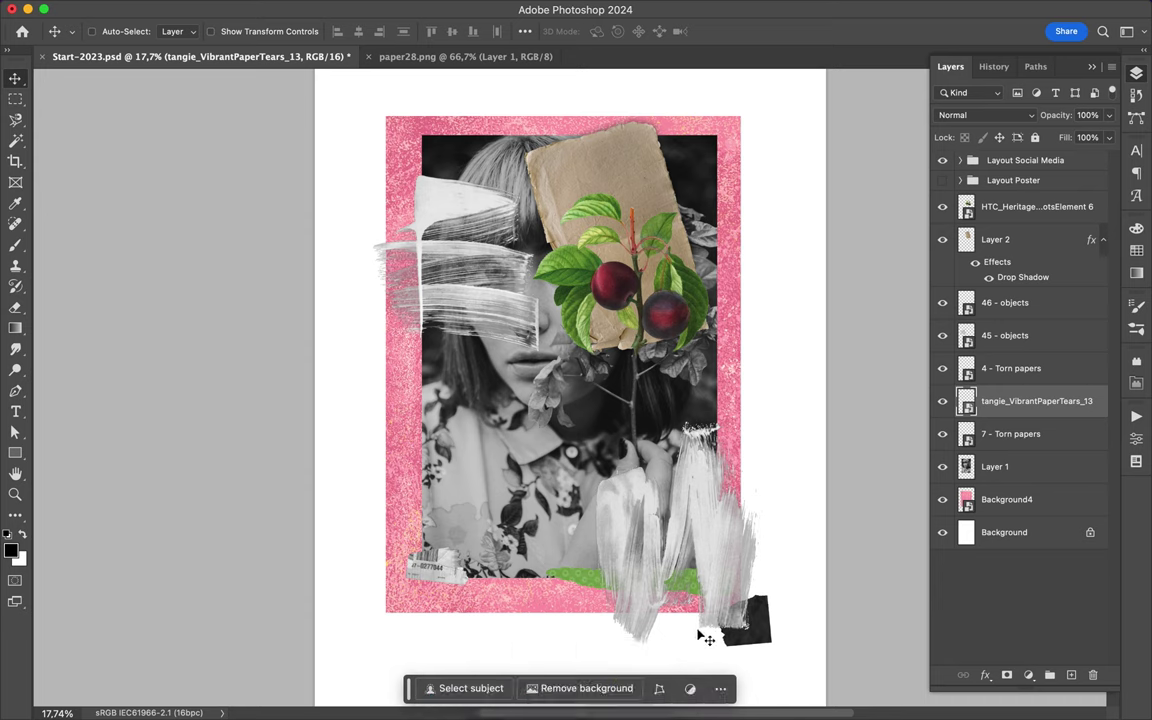
In Finder, browse the object previews around 44–47 - objects.png.
click(481, 703)
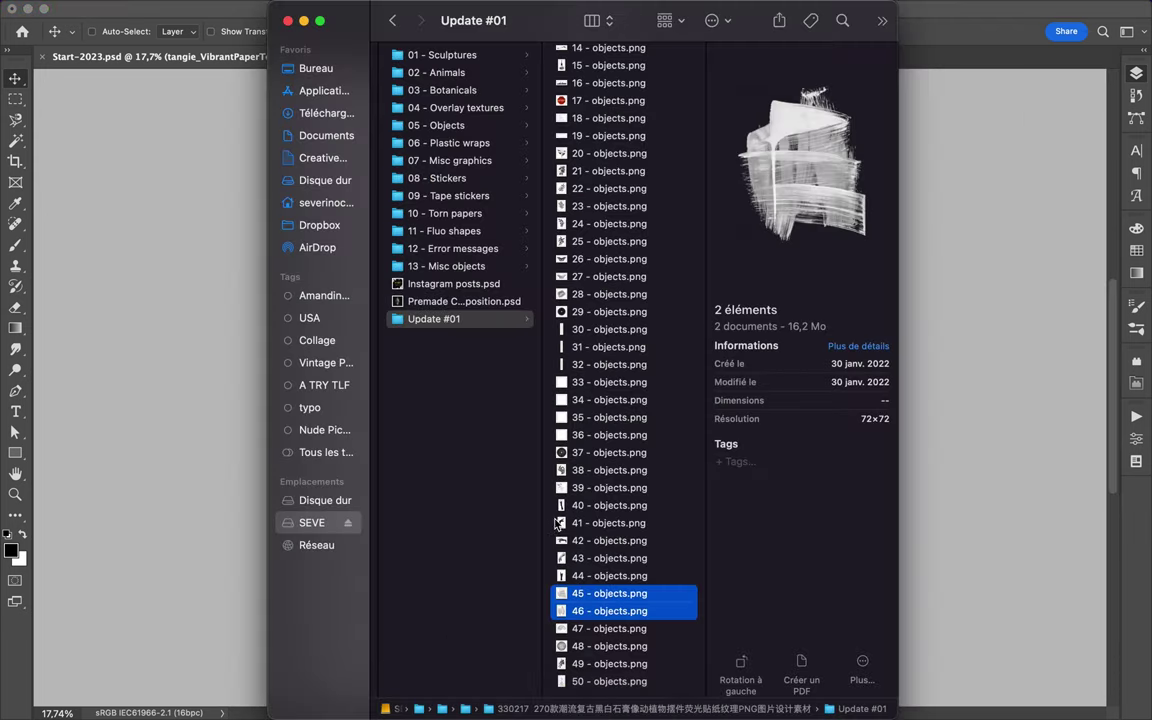
click(585, 628)
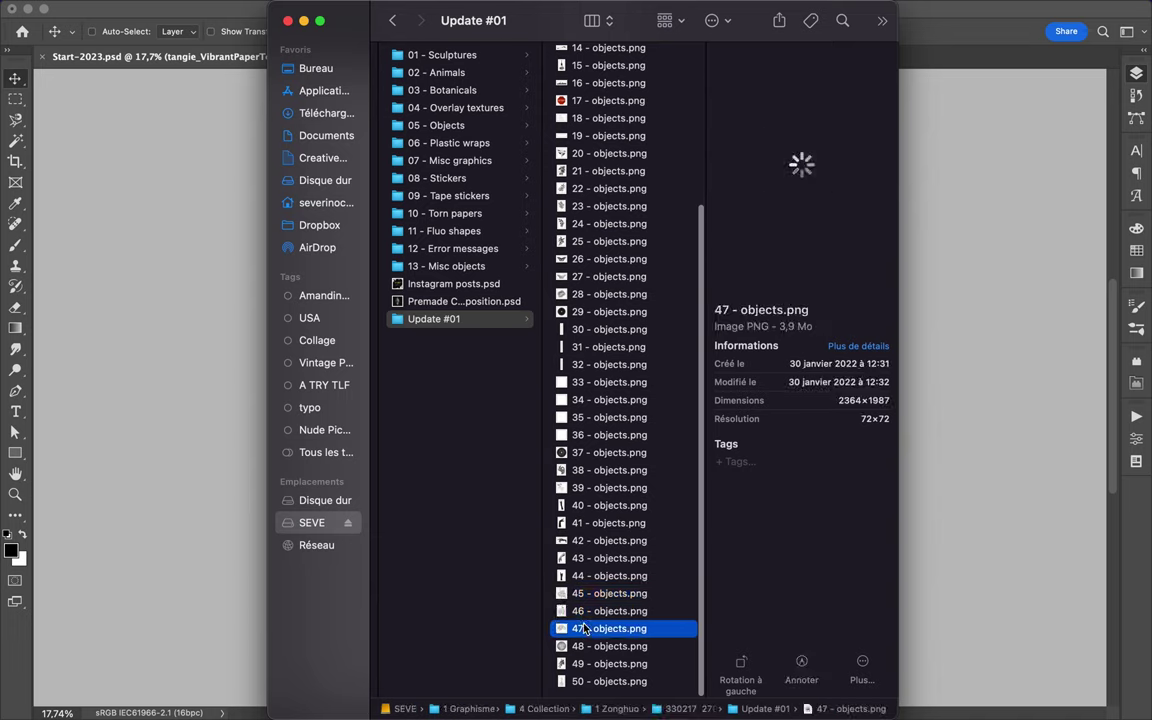
key(Down)
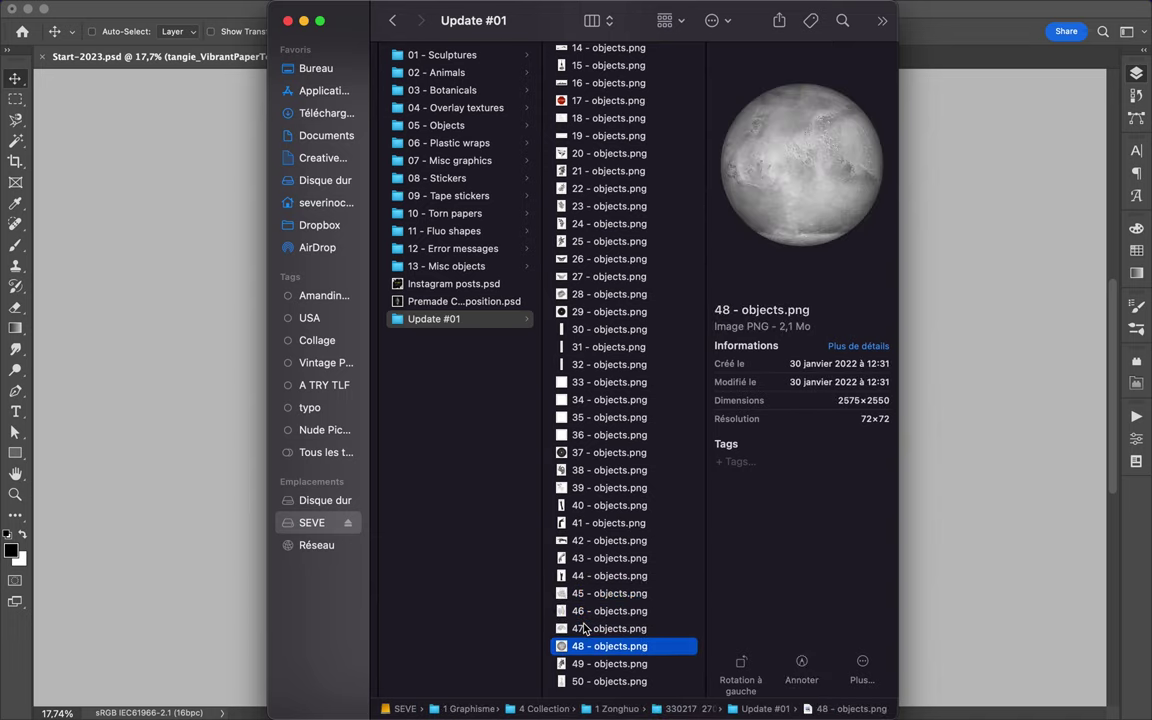
key(Down)
key(Down)
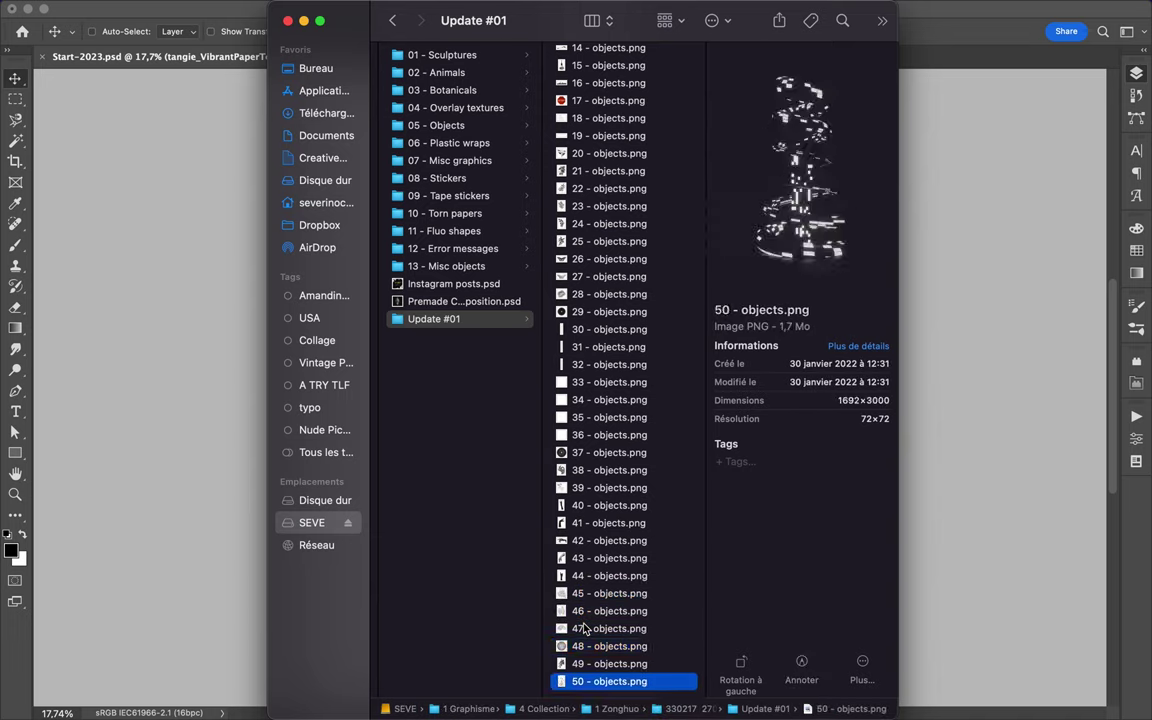
key(Up)
key(Up)
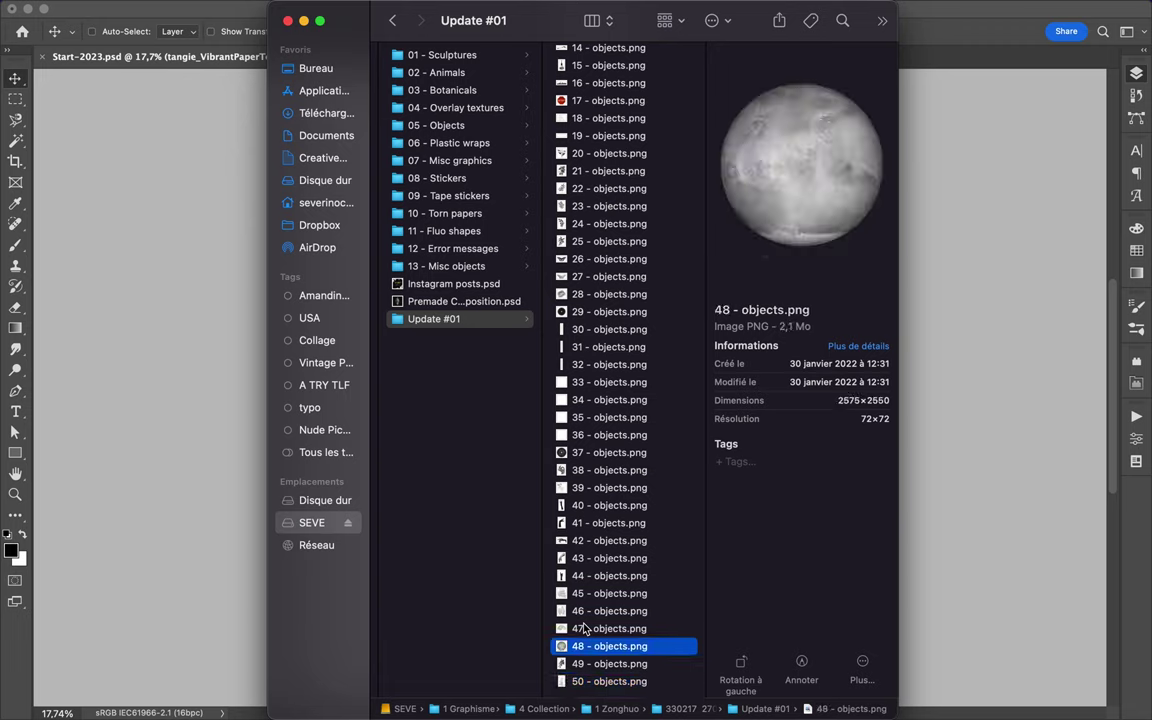
key(Up)
key(Up)
key(Up)
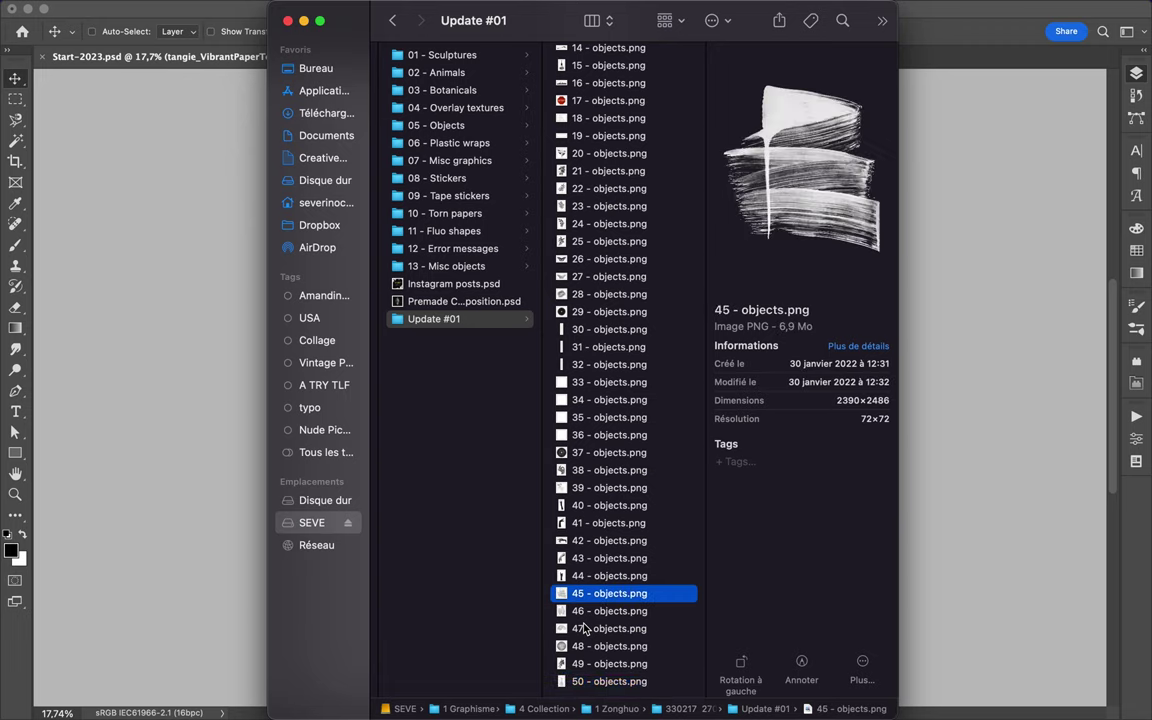
key(Up)
key(Up)
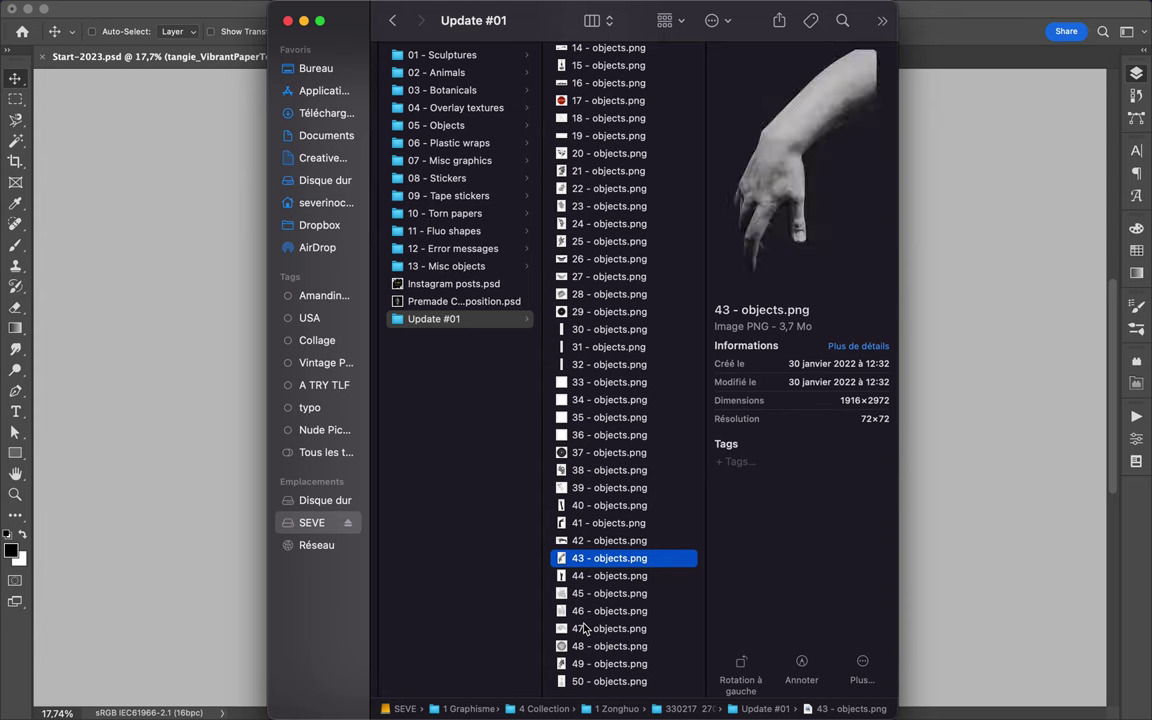
key(Down)
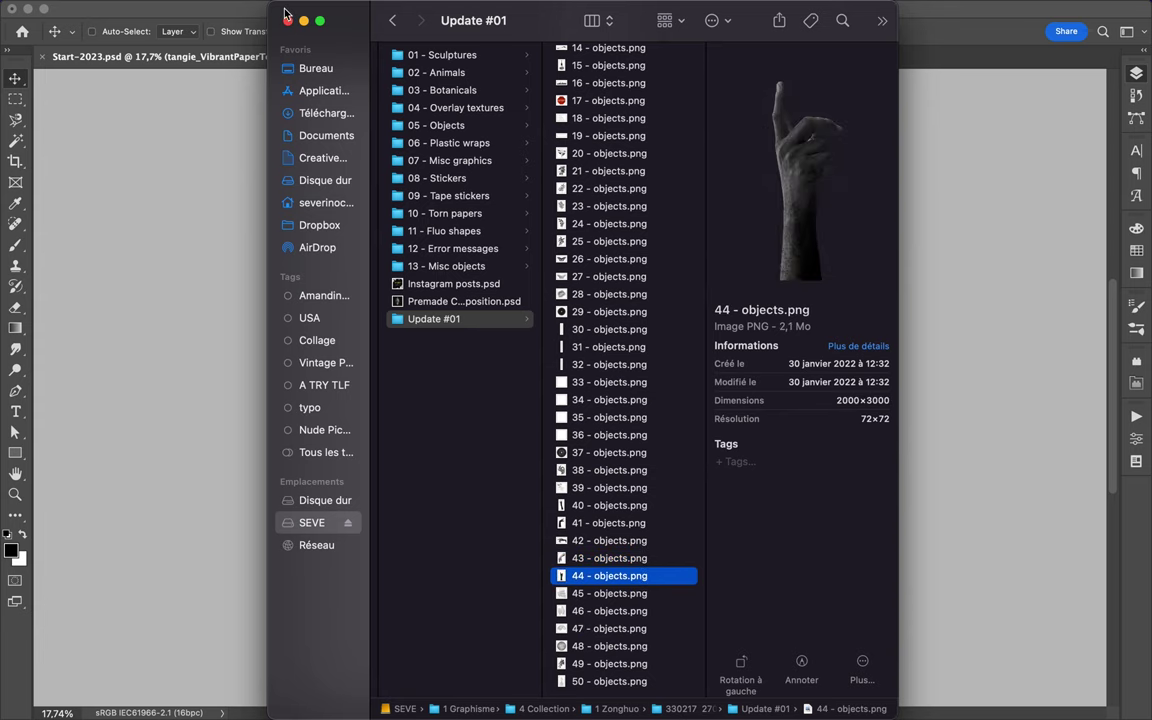
Move the Finder window aside and browse back through object images 29 down to about 20.
mouse_move(340, 20)
mouse_down()
mouse_move(818, 22)
mouse_move(386, 40)
mouse_up()
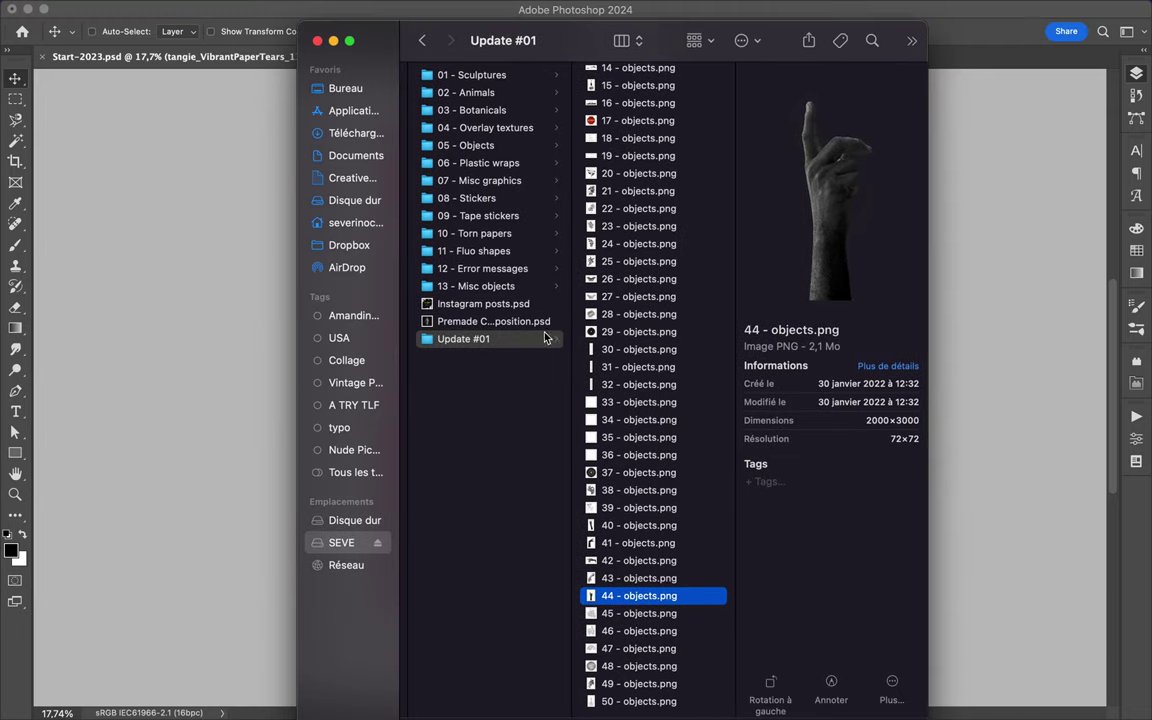
click(602, 334)
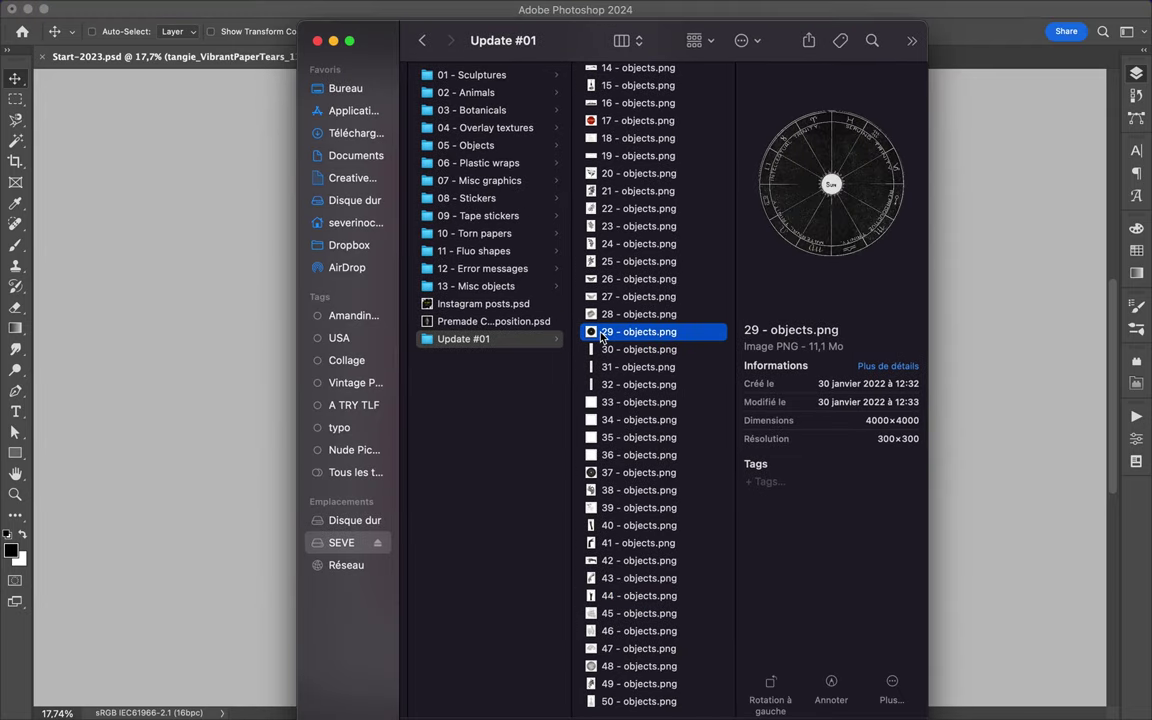
key(Up)
key(Up)
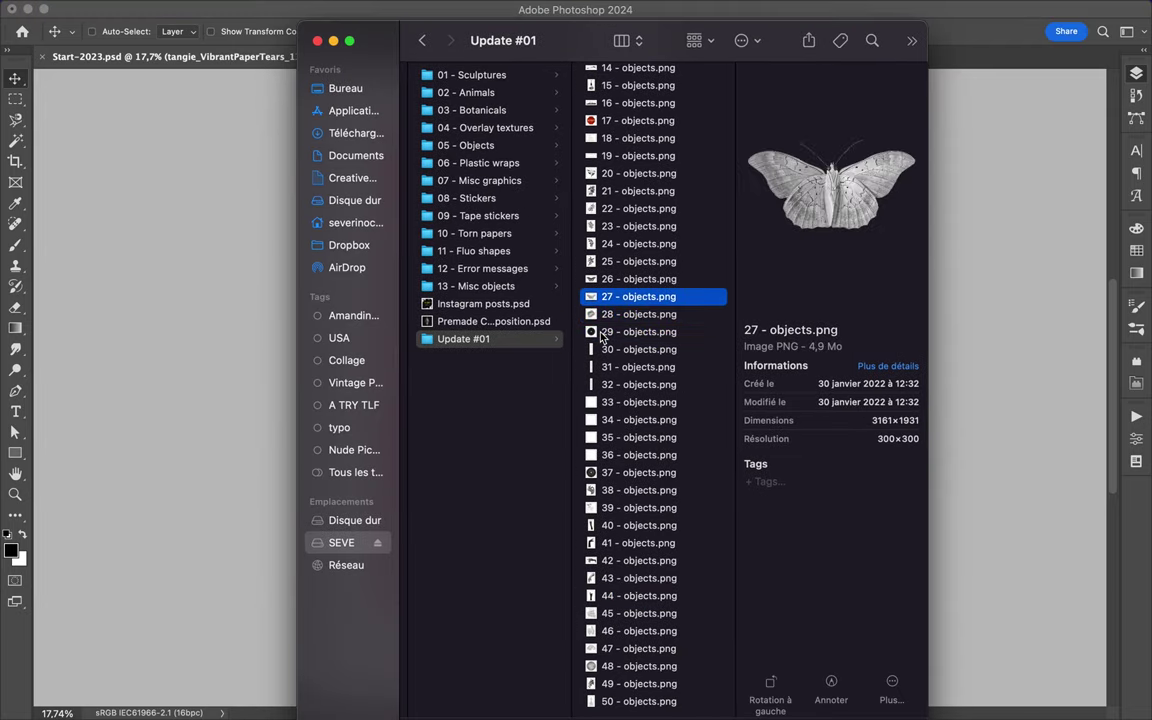
key(Up)
key(Up)
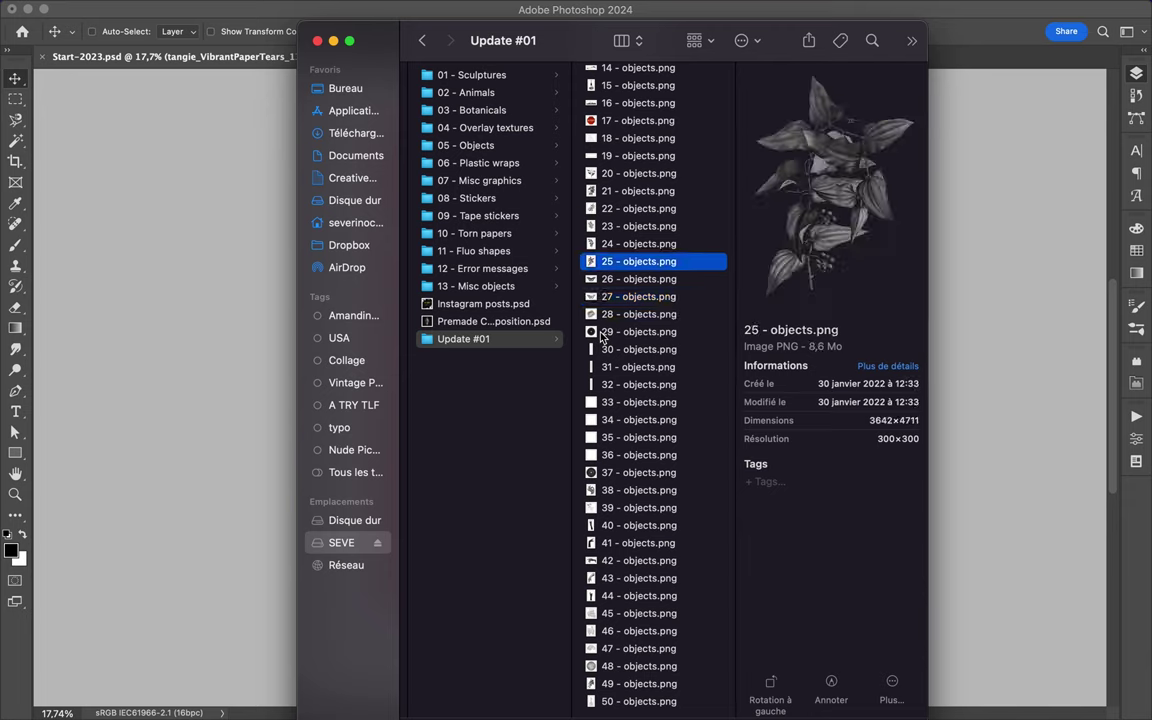
key(Up)
key(Up)
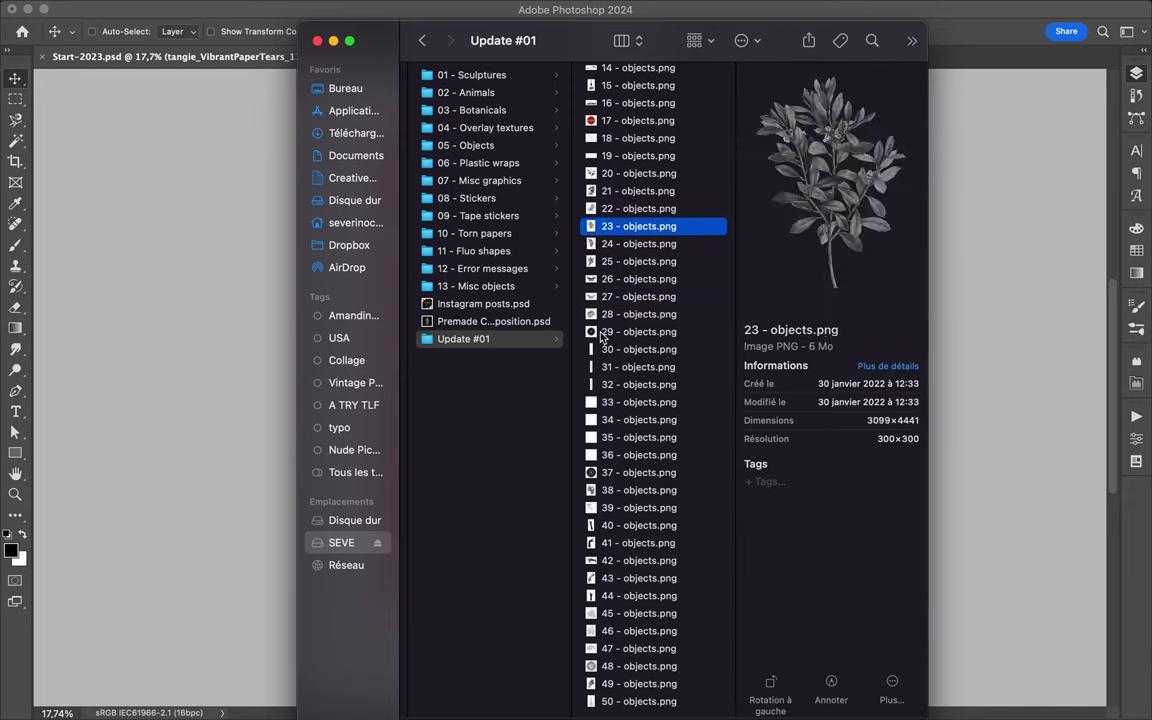
key(Up)
key(Up)
key(Up)
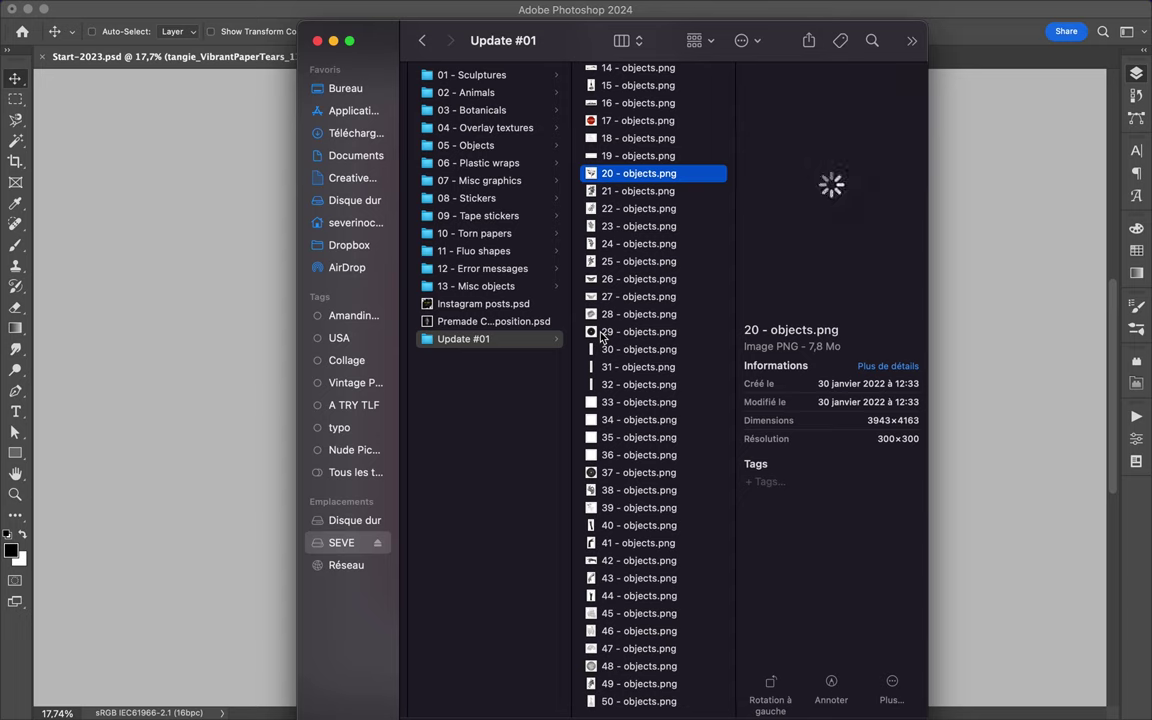
key(Up)
key(Up)
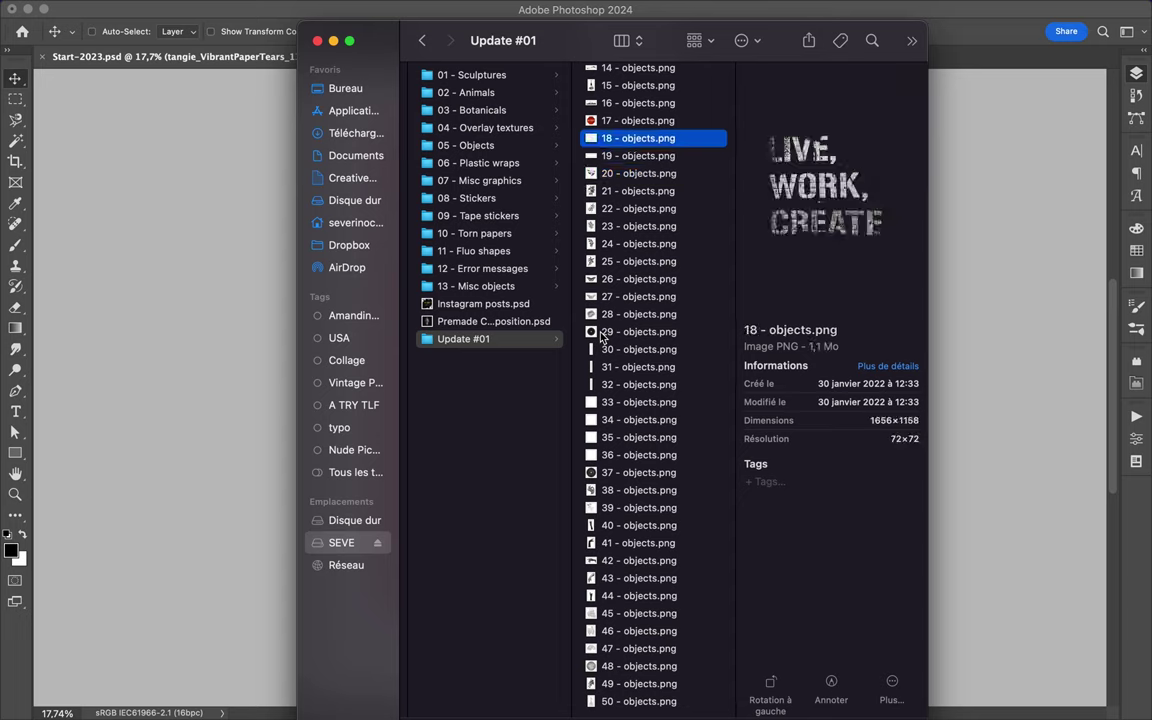
key(Up)
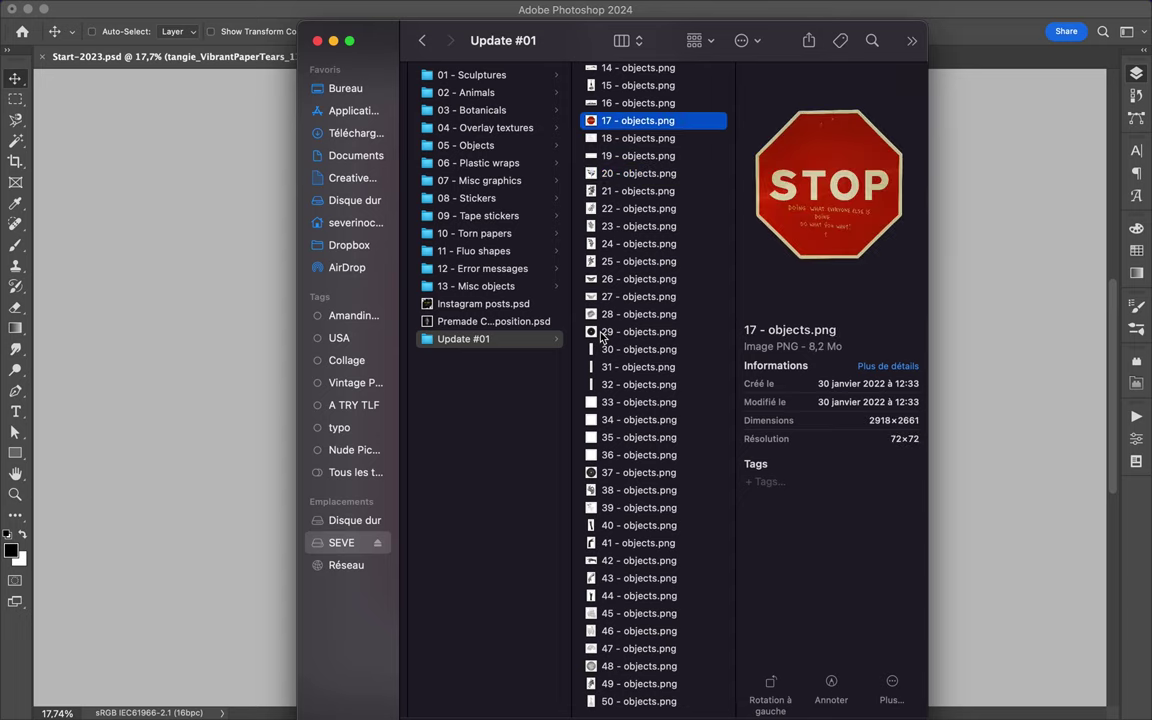
key(Up)
key(Up)
key(Up)
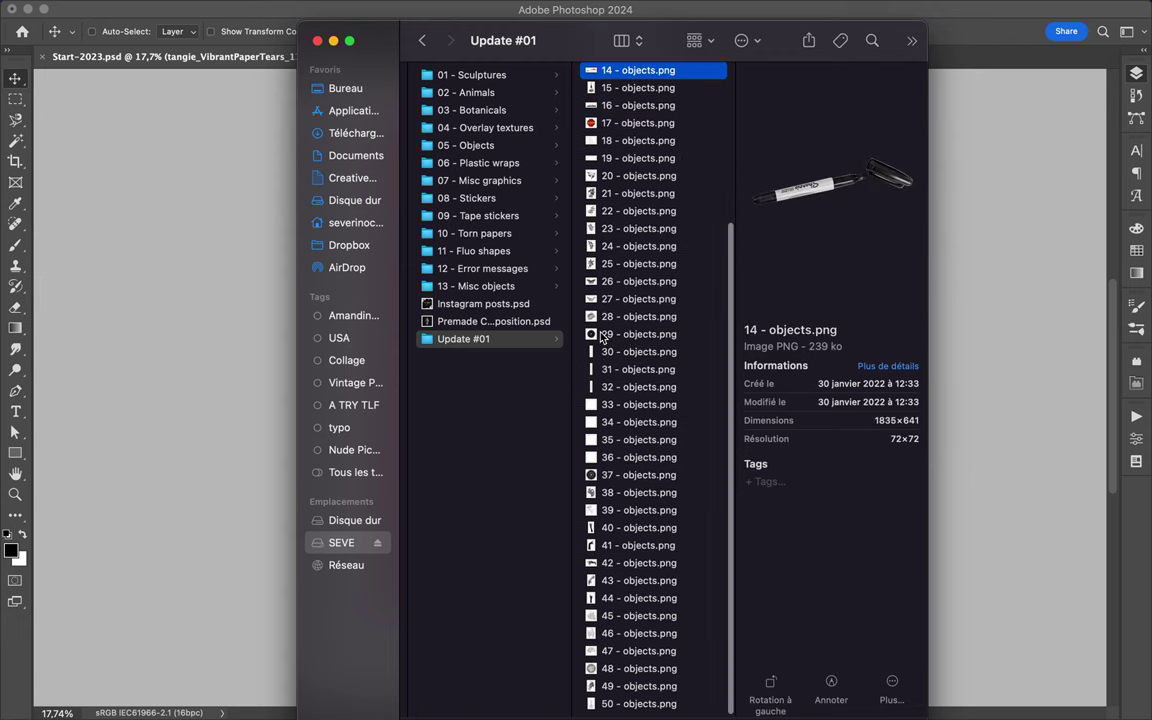
key(Up)
key(Up)
key(Up)
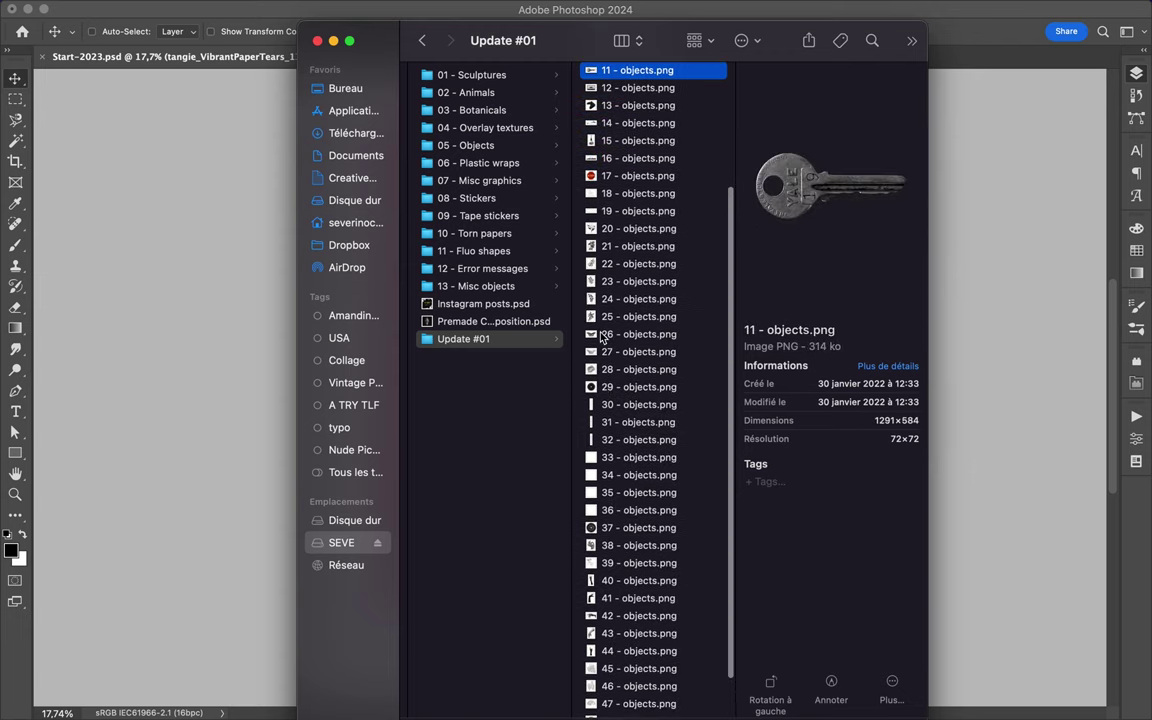
key(Up)
key(Up)
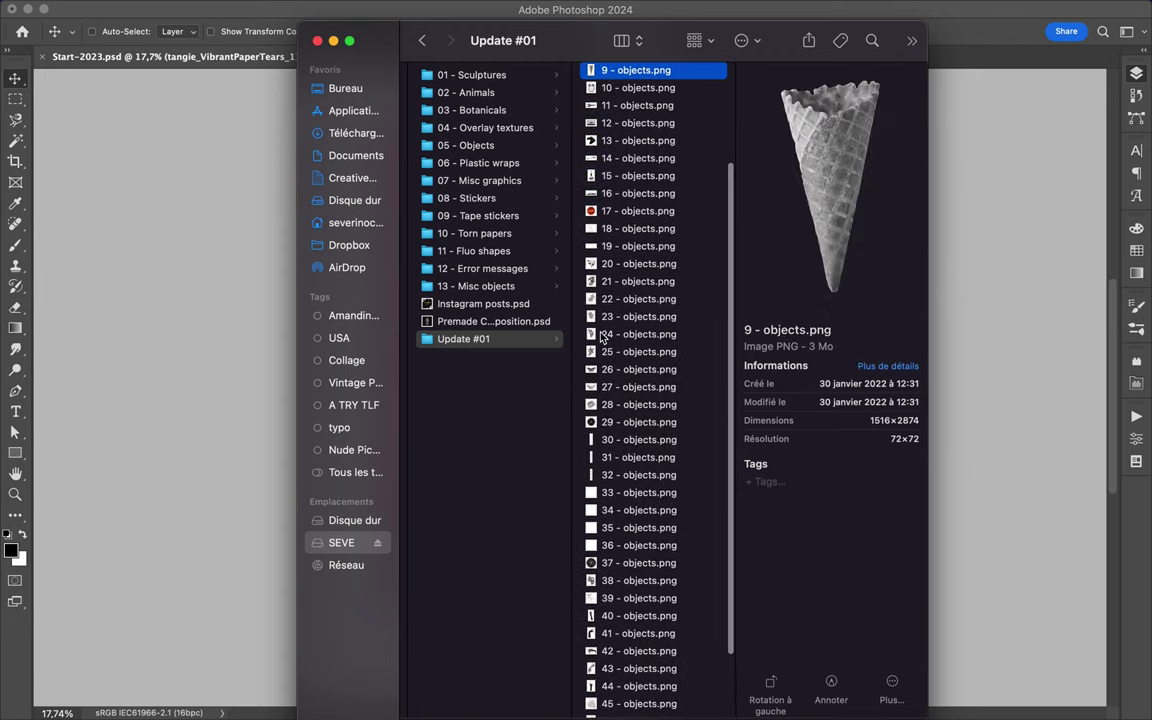
Step up through the kit folders to 04 - Overlay textures and drag 10 - textures.jpg into the poster.
key(Left)
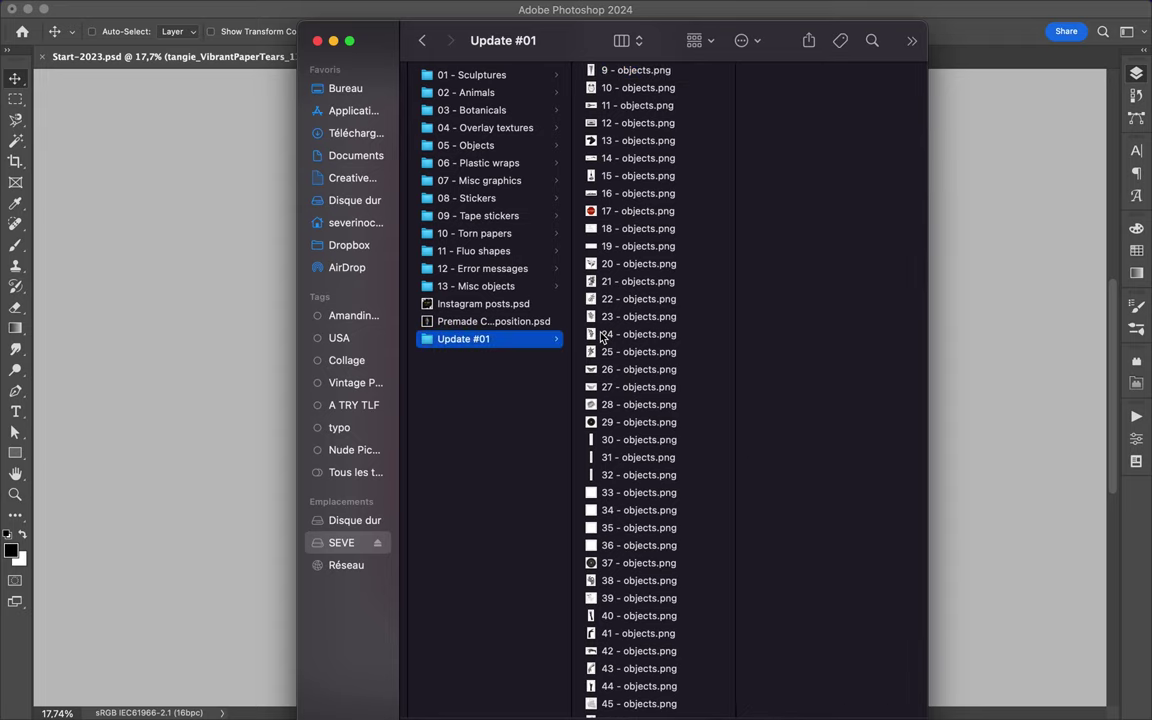
key(Up)
key(Up)
key(Up)
key(Up)
key(Up)
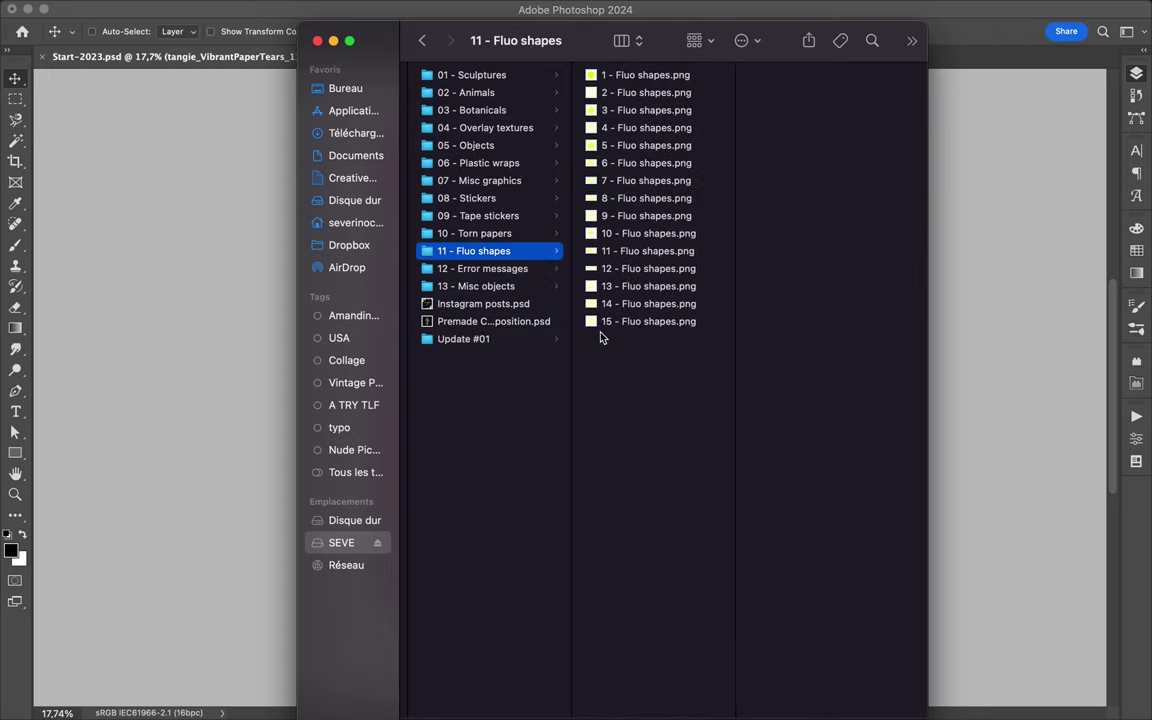
key(Up)
key(Up)
key(Right)
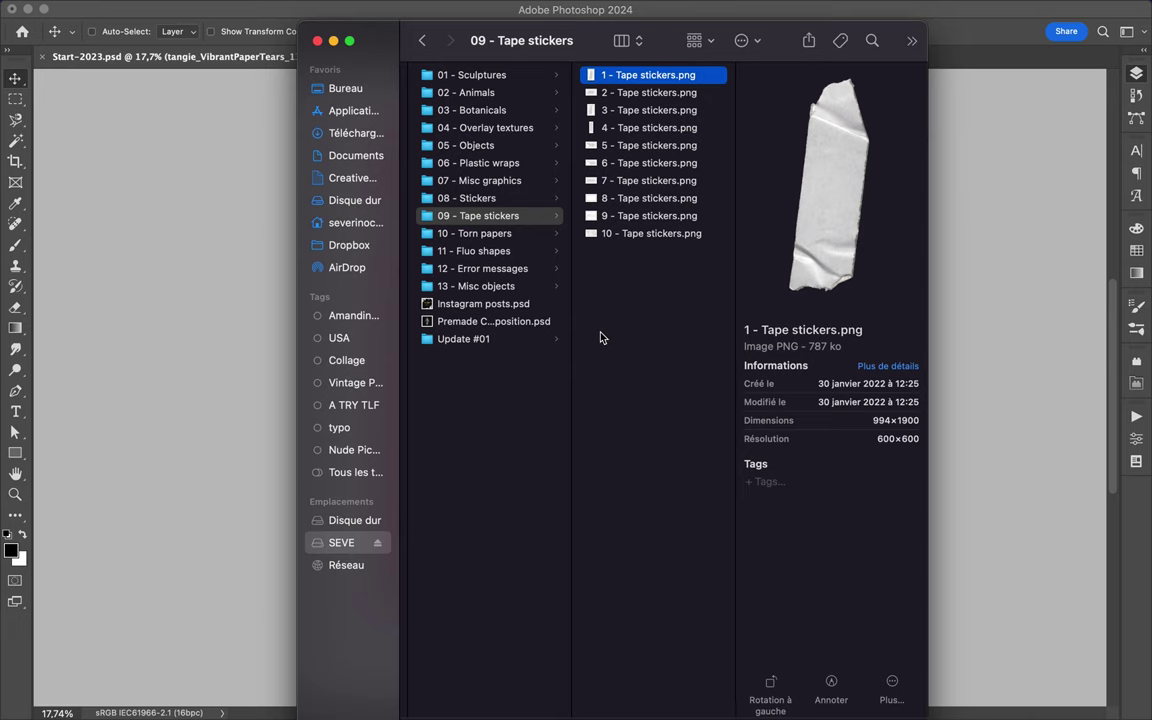
key(Down)
key(Left)
key(Up)
key(Right)
key(Down)
key(Down)
key(Left)
key(Up)
key(Right)
key(Down)
key(Left)
key(Up)
key(Right)
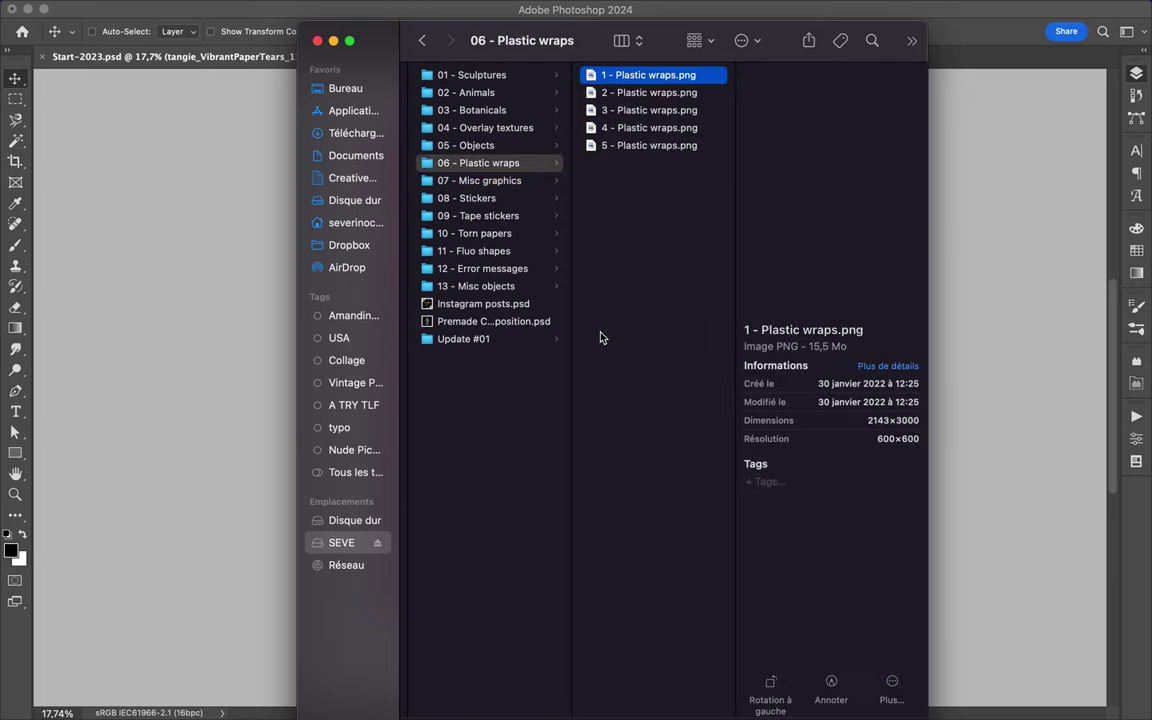
key(Down)
key(Left)
key(Up)
key(Right)
key(Down)
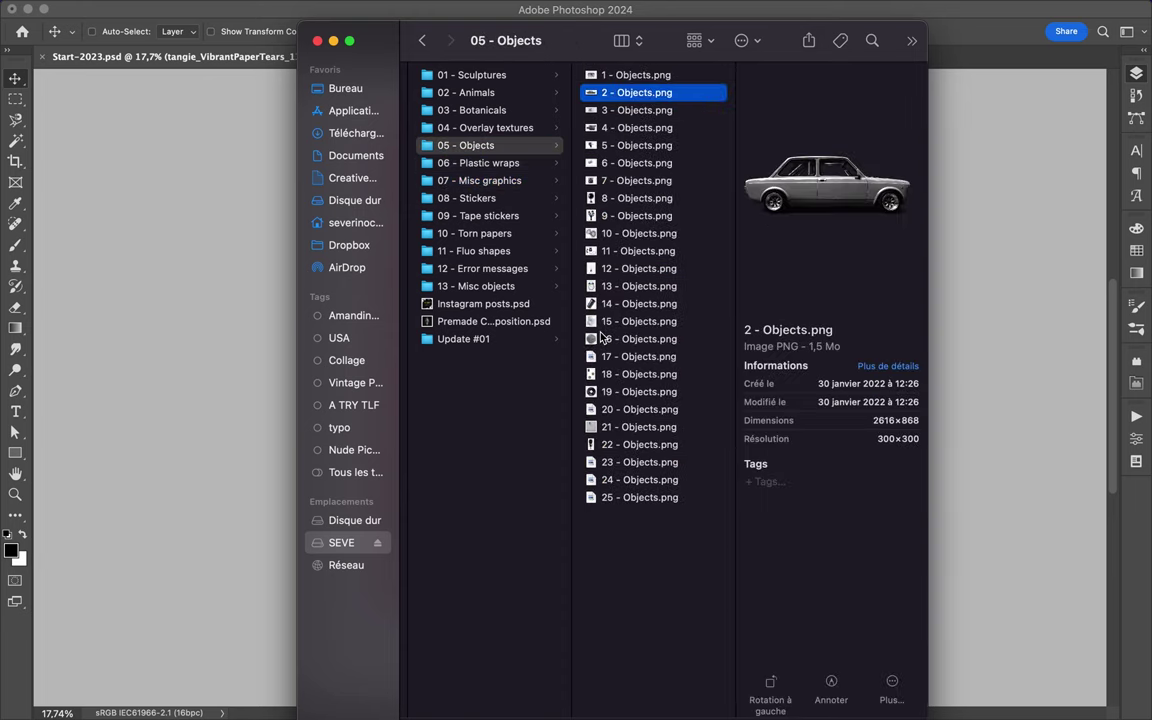
key(Left)
key(Up)
key(Right)
key(Down)
key(Down)
key(Down)
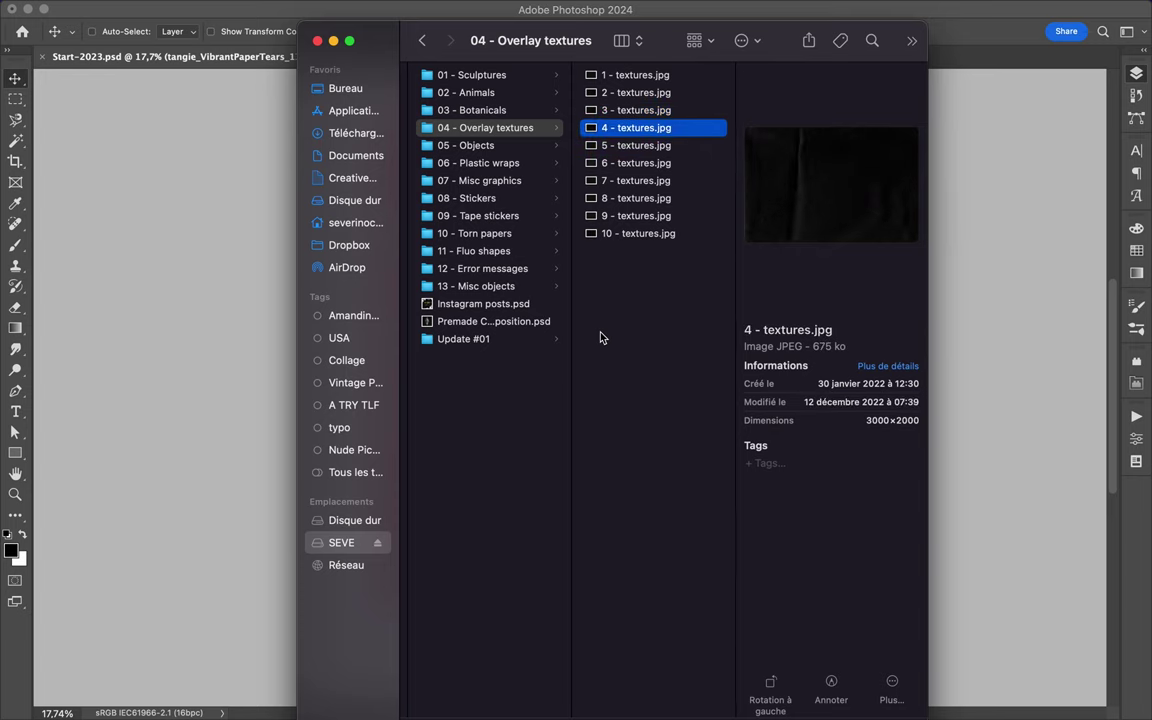
drag(636, 241, 213, 437)
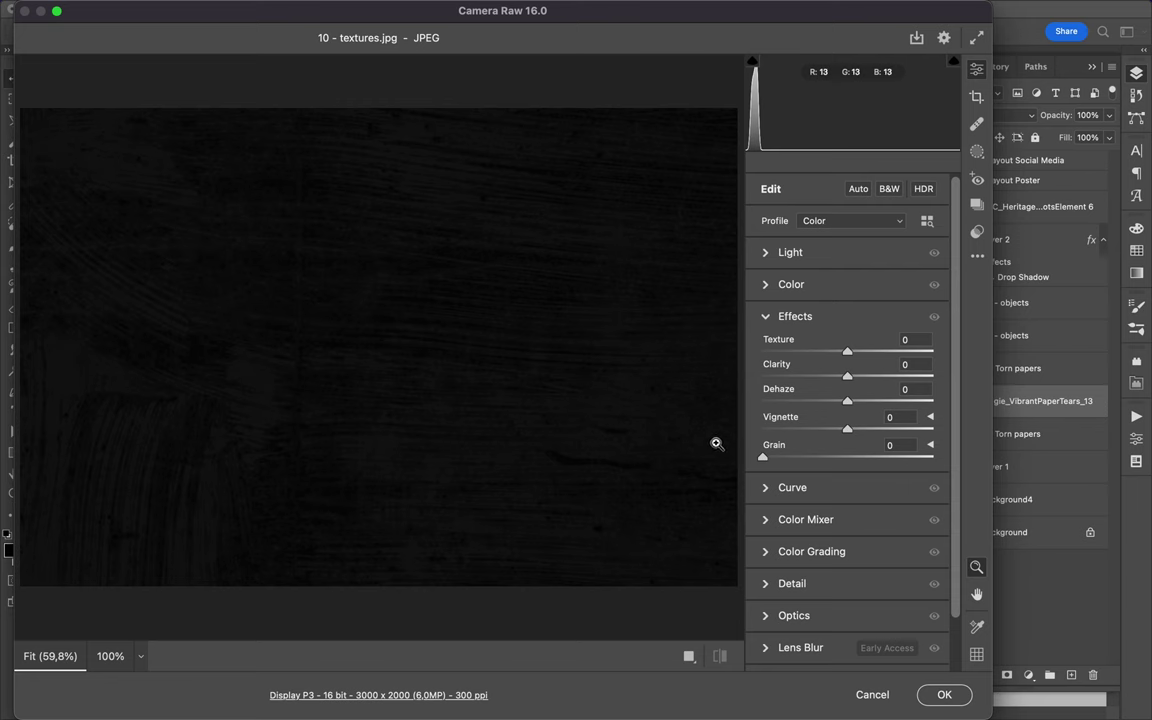
Accept 10 - textures in Camera Raw, rotate it 90°, and move it to the poster's top-left.
click(940, 695)
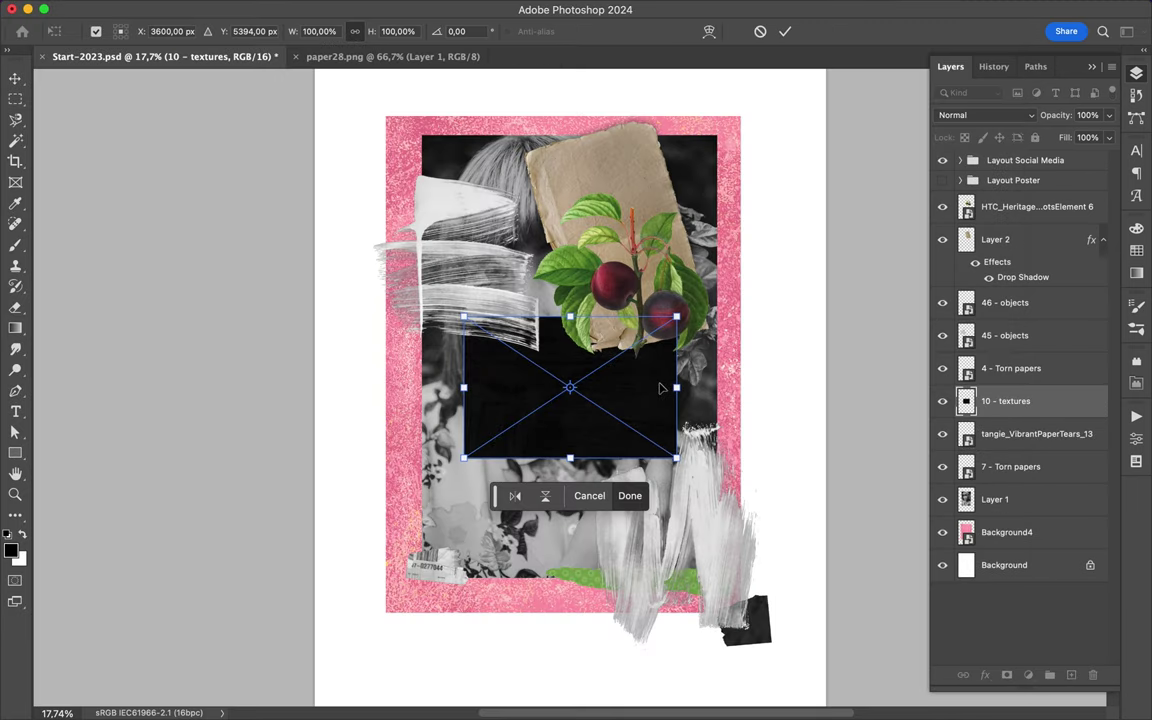
drag(690, 288, 700, 527)
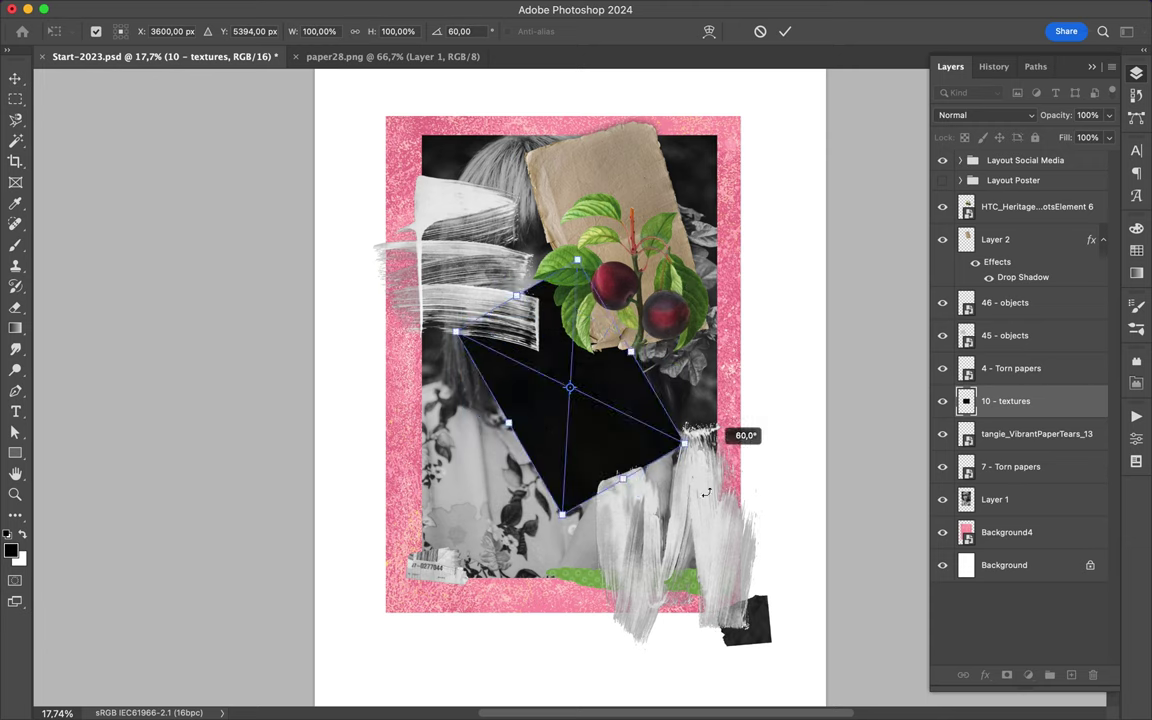
key(Return)
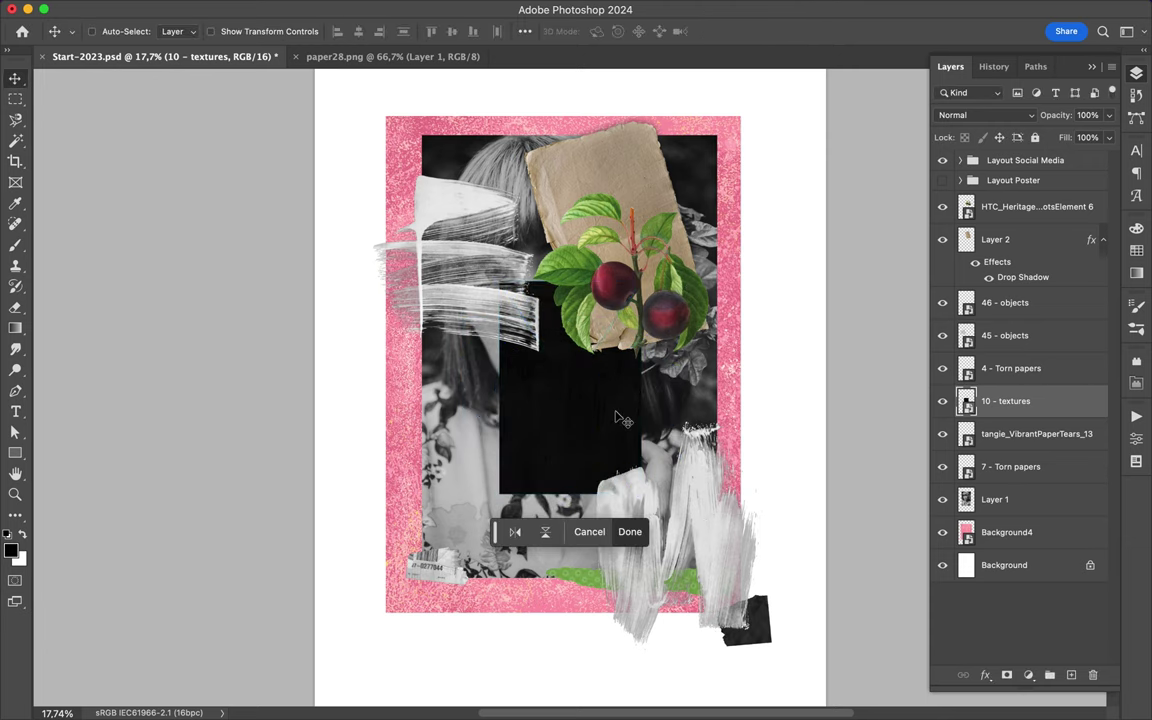
mouse_move(591, 391)
mouse_down()
mouse_move(417, 154)
mouse_move(462, 152)
mouse_move(447, 150)
mouse_up()
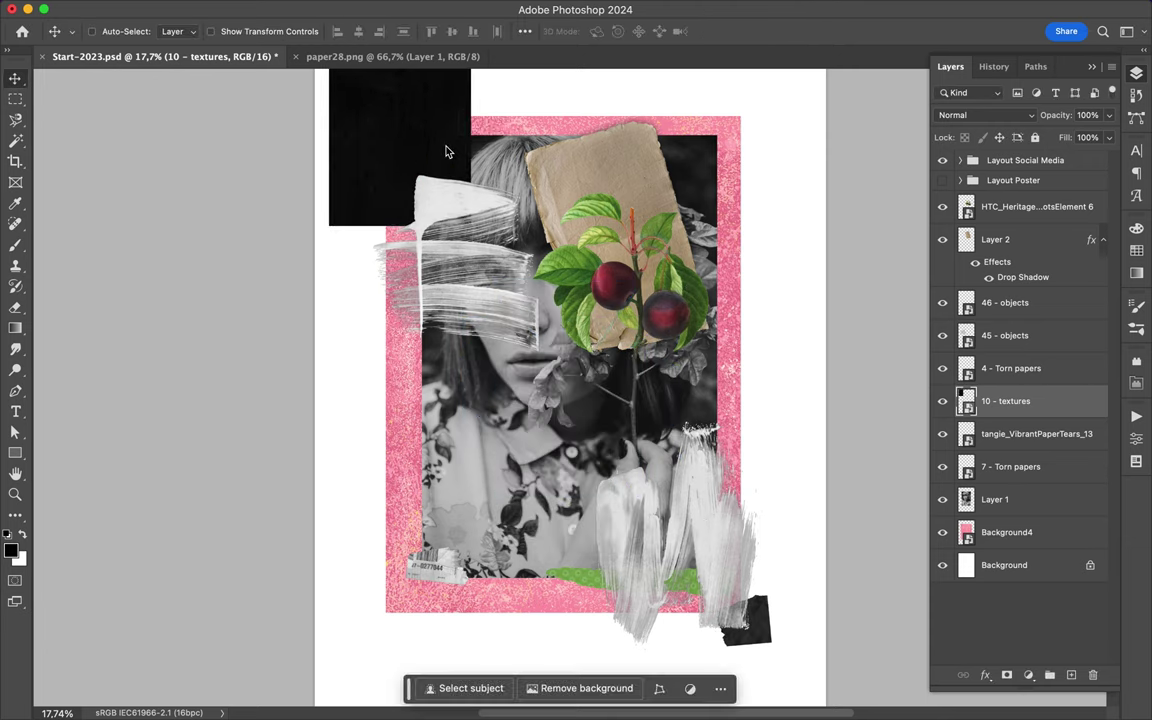
Scroll around the canvas to inspect the black texture block's placement.
scroll(447, 150, up, 3)
scroll(447, 150, up, 2)
scroll(450, 153, up, 3)
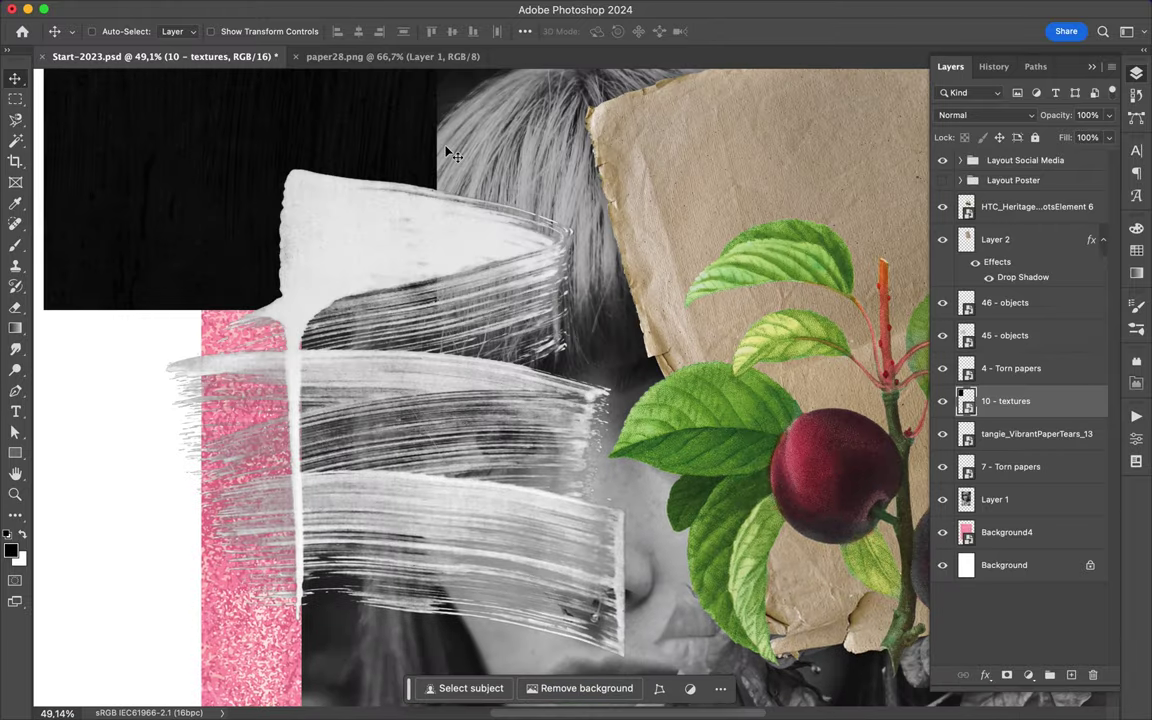
scroll(450, 153, up, 10)
scroll(450, 153, left, 5)
scroll(447, 150, up, 2)
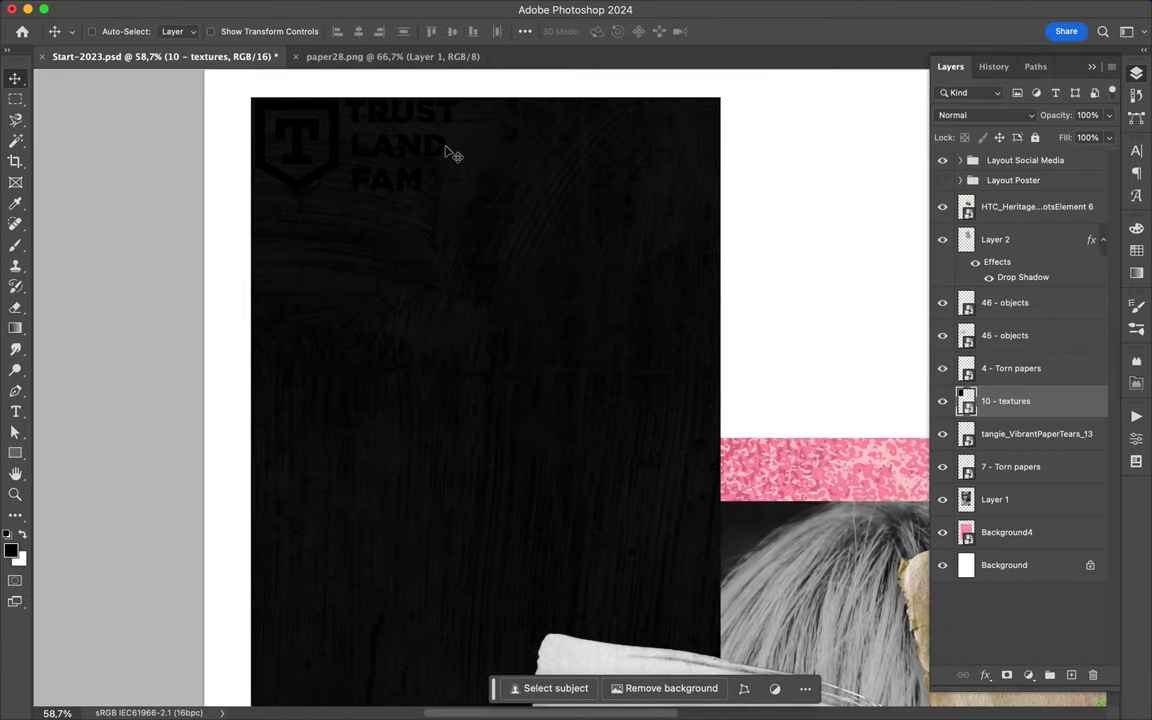
scroll(447, 150, up, 3)
scroll(447, 150, up, 2)
scroll(447, 153, down, 2)
scroll(447, 153, down, 1)
scroll(450, 153, right, 2)
scroll(450, 153, left, 3)
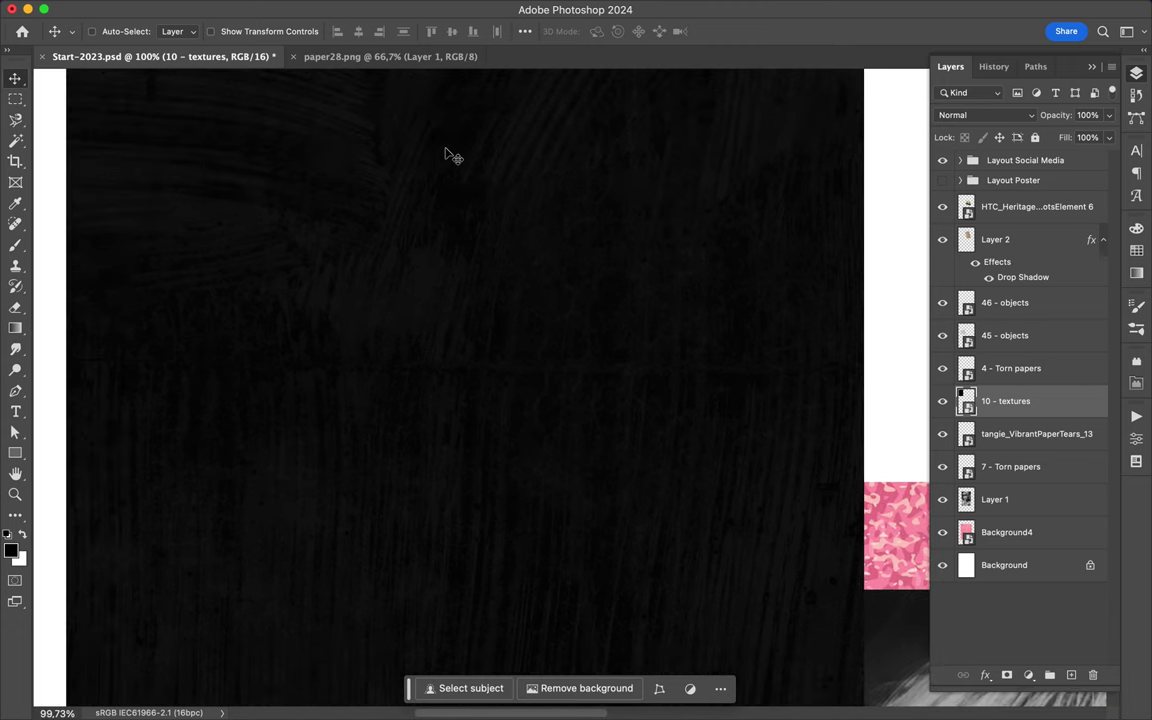
scroll(450, 153, left, 3)
scroll(450, 153, up, 2)
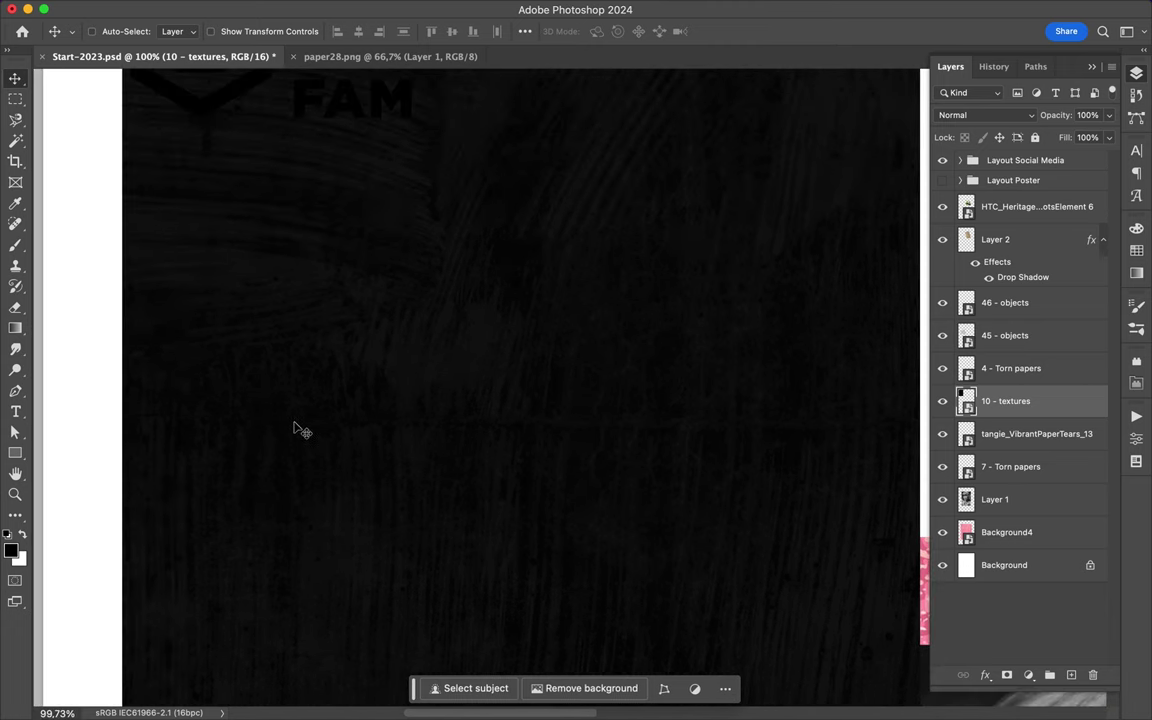
scroll(404, 373, down, 1)
scroll(404, 375, down, 1)
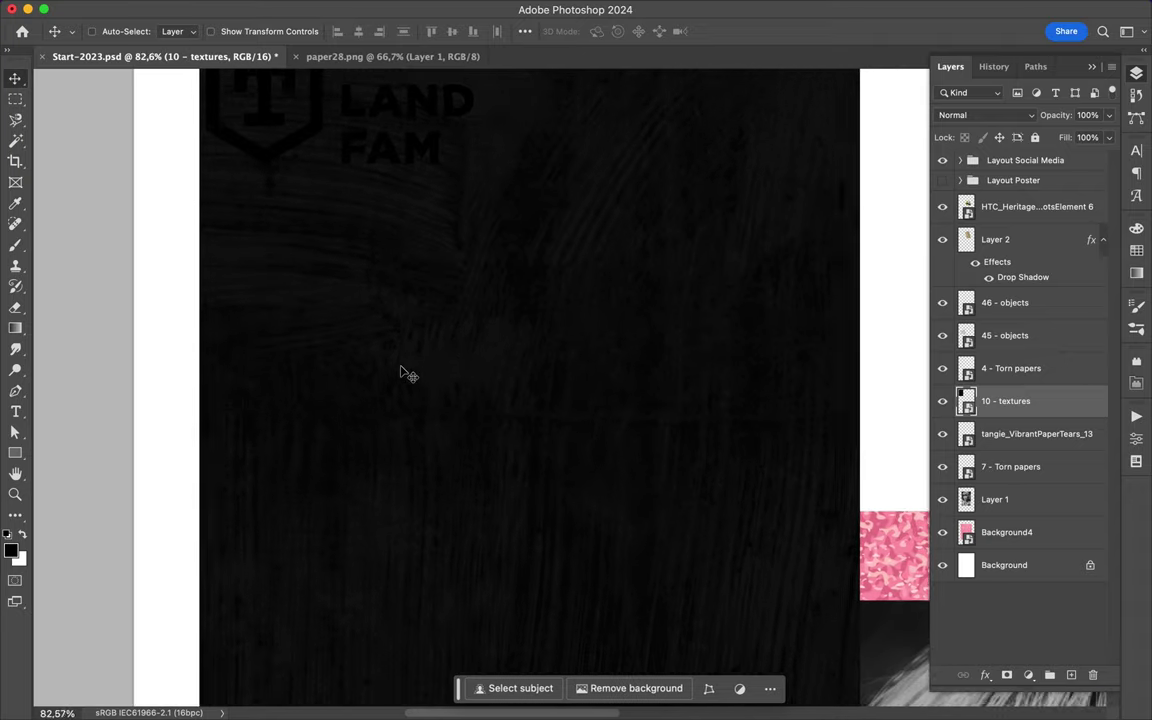
scroll(397, 385, down, 1)
scroll(397, 390, down, 2)
scroll(391, 405, down, 1)
scroll(391, 406, down, 2)
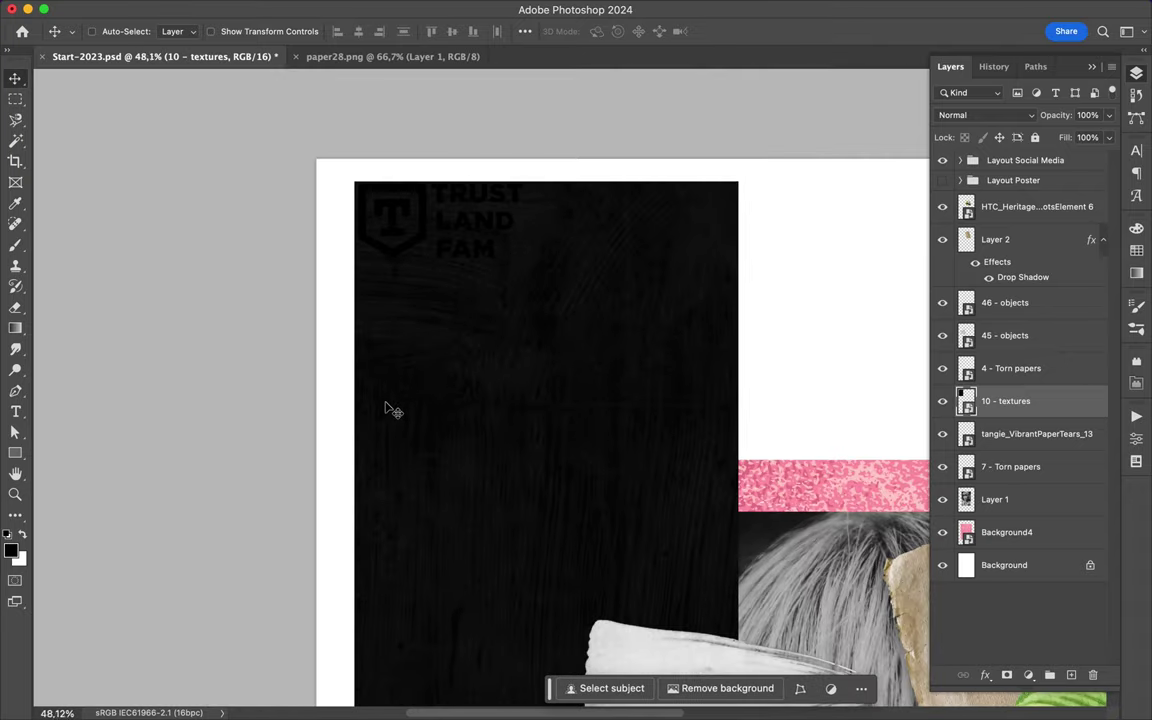
scroll(390, 408, down, 2)
scroll(390, 409, down, 2)
scroll(390, 409, down, 2)
scroll(390, 409, down, 2)
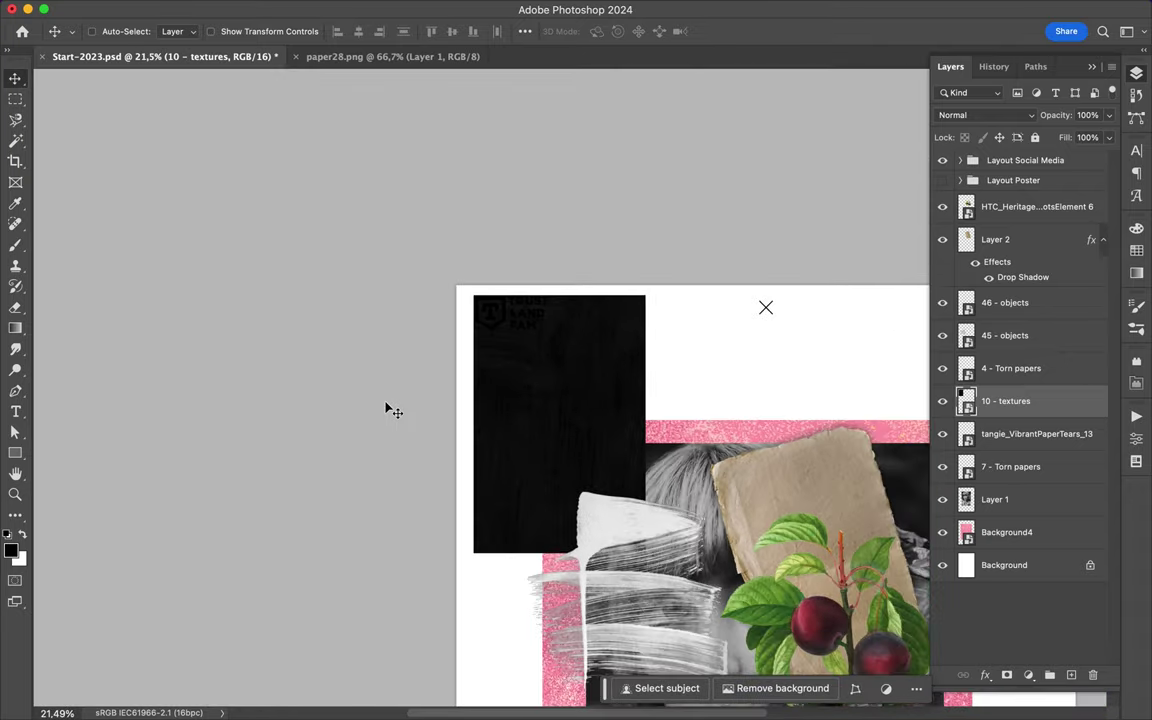
scroll(390, 409, down, 1)
scroll(391, 410, down, 5)
scroll(391, 410, right, 3)
scroll(386, 405, down, 2)
scroll(386, 405, down, 2)
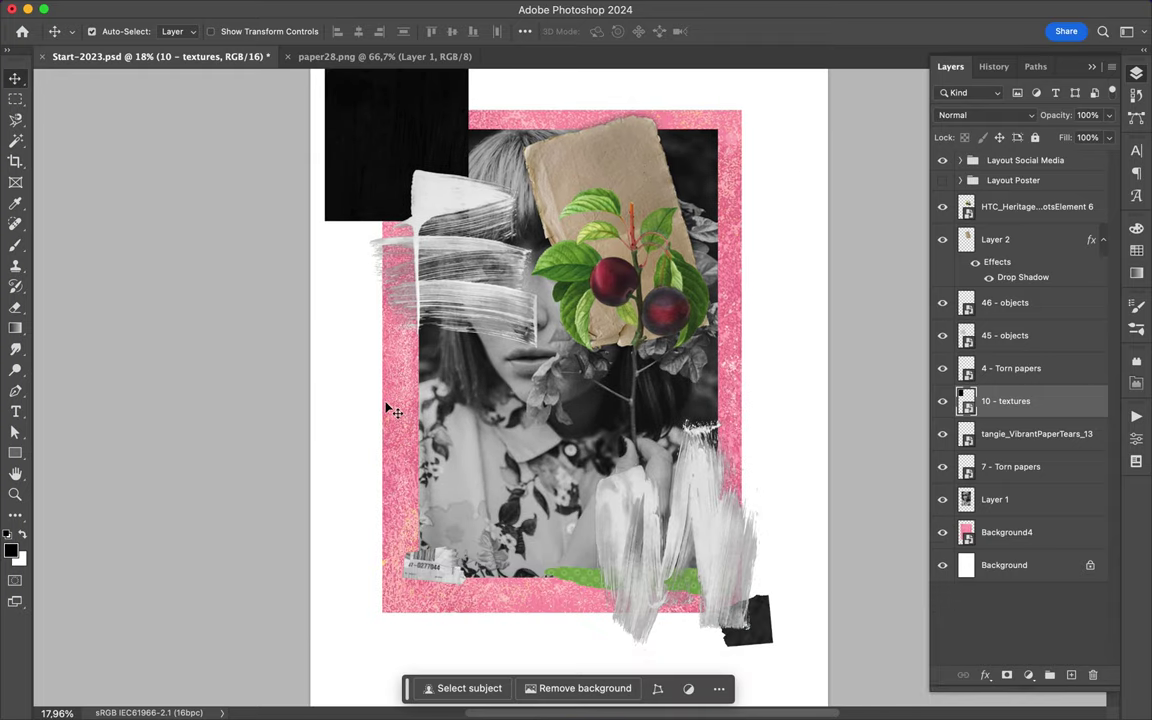
key(ctrl+t)
Scale the black texture block to about 125%, shift it lower, and move the 10 - textures layer behind the portrait.
drag(470, 224, 518, 268)
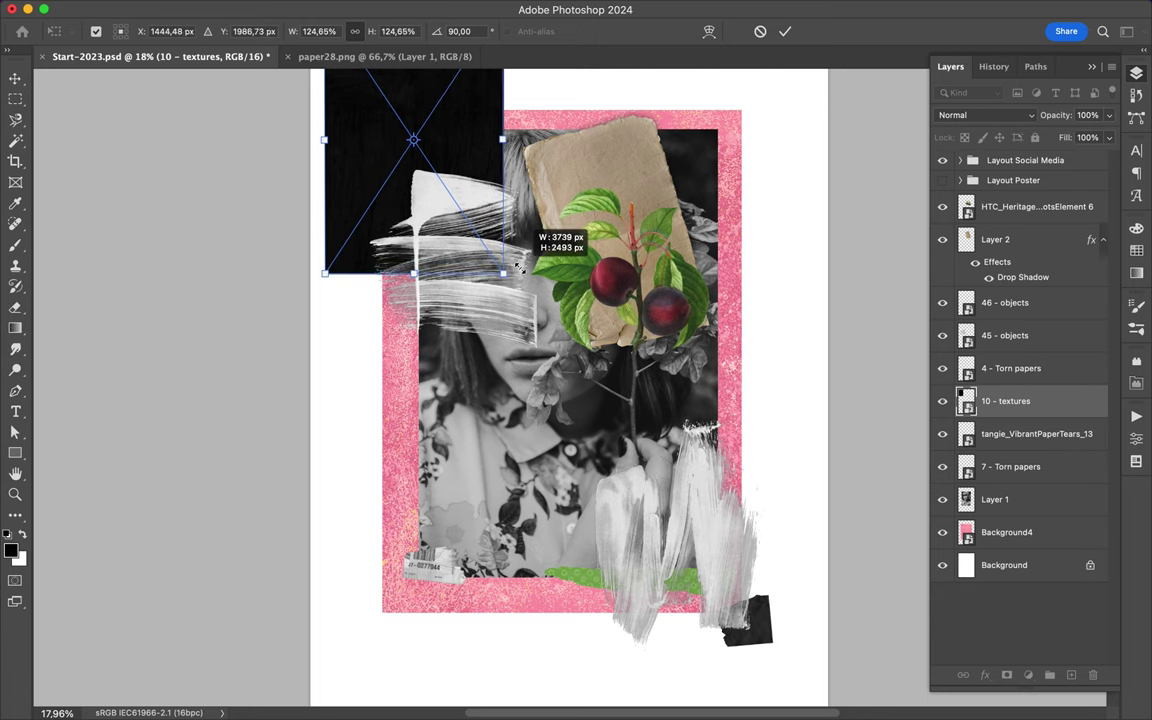
drag(519, 270, 519, 271)
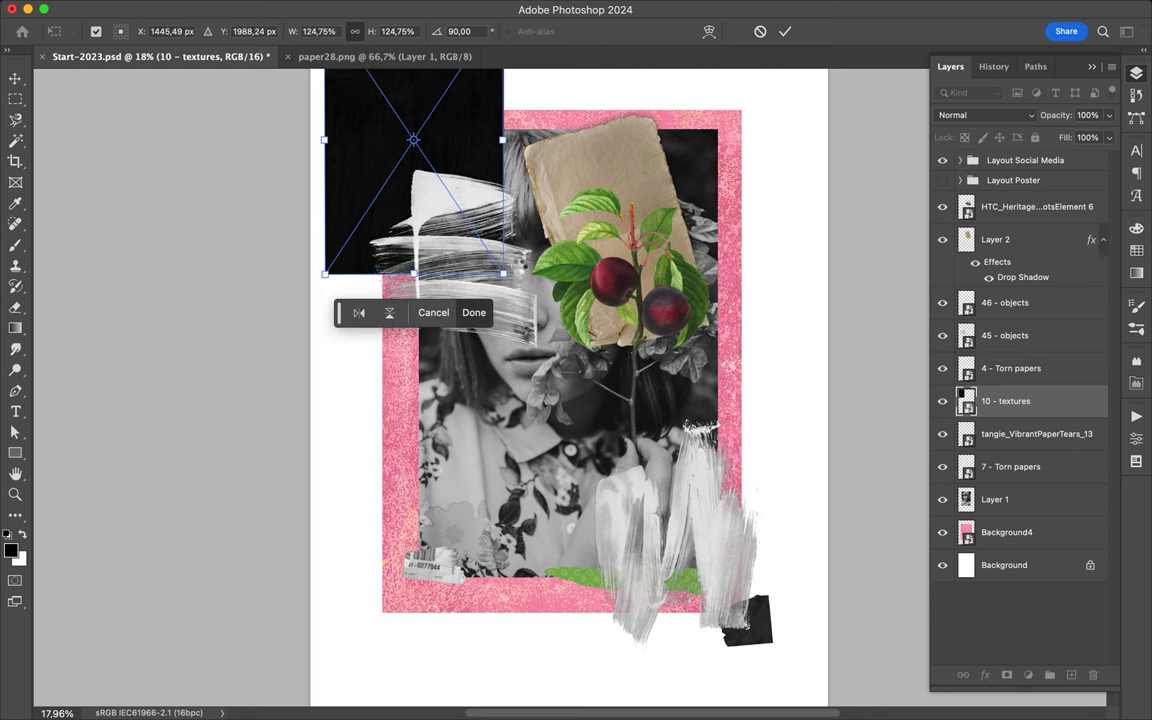
key(Return)
scroll(519, 271, up, 5)
scroll(519, 271, down, 2)
scroll(519, 271, down, 2)
drag(457, 185, 465, 218)
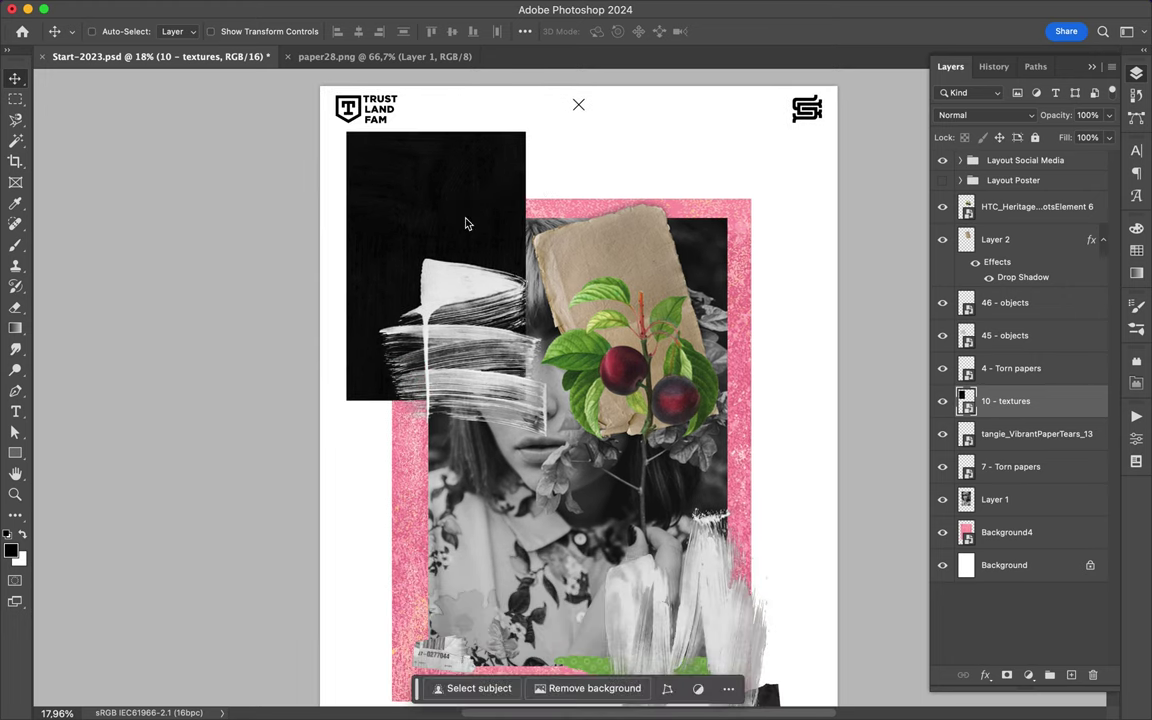
drag(1020, 402, 1009, 522)
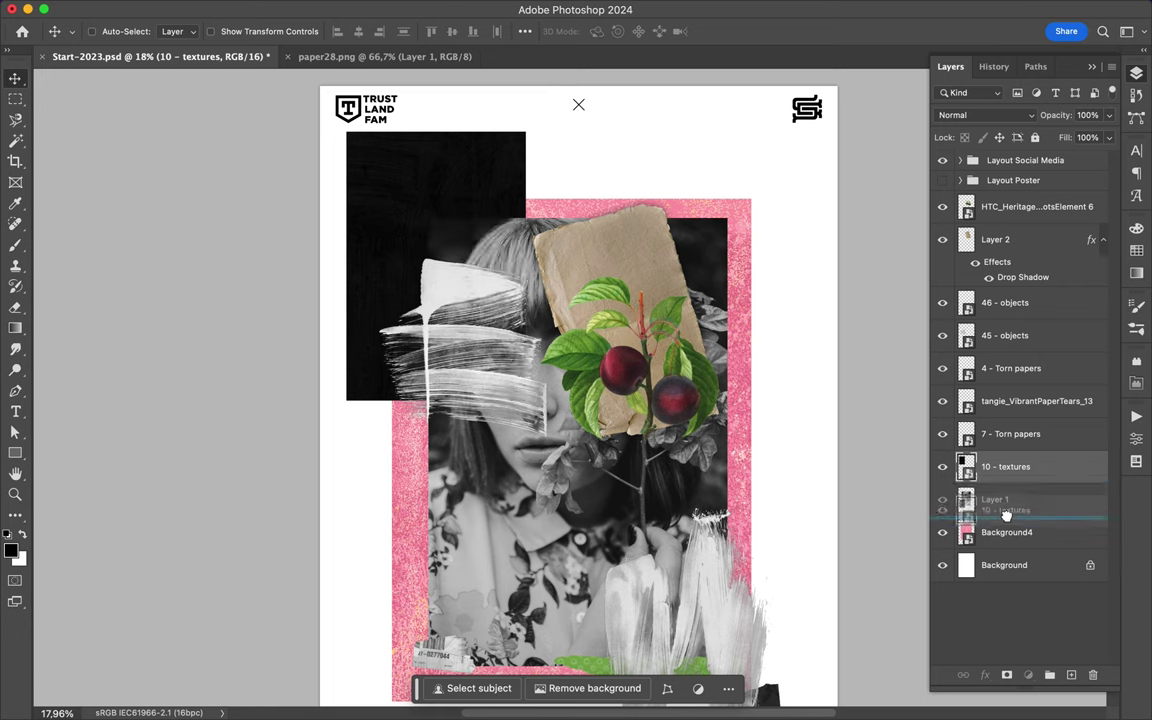
Duplicate the black texture beneath the pink frame's right edge and merge the copies into one strip.
scroll(736, 328, down, 3)
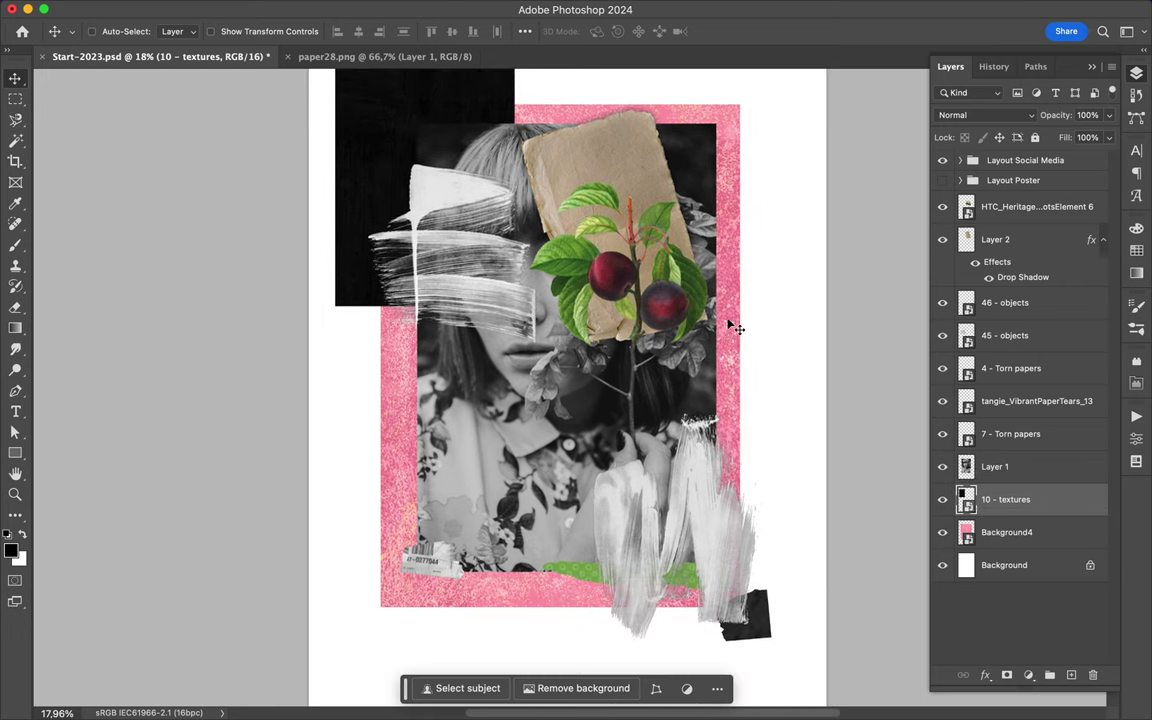
mouse_move(476, 115)
mouse_down()
mouse_move(725, 278)
mouse_move(720, 229)
mouse_up()
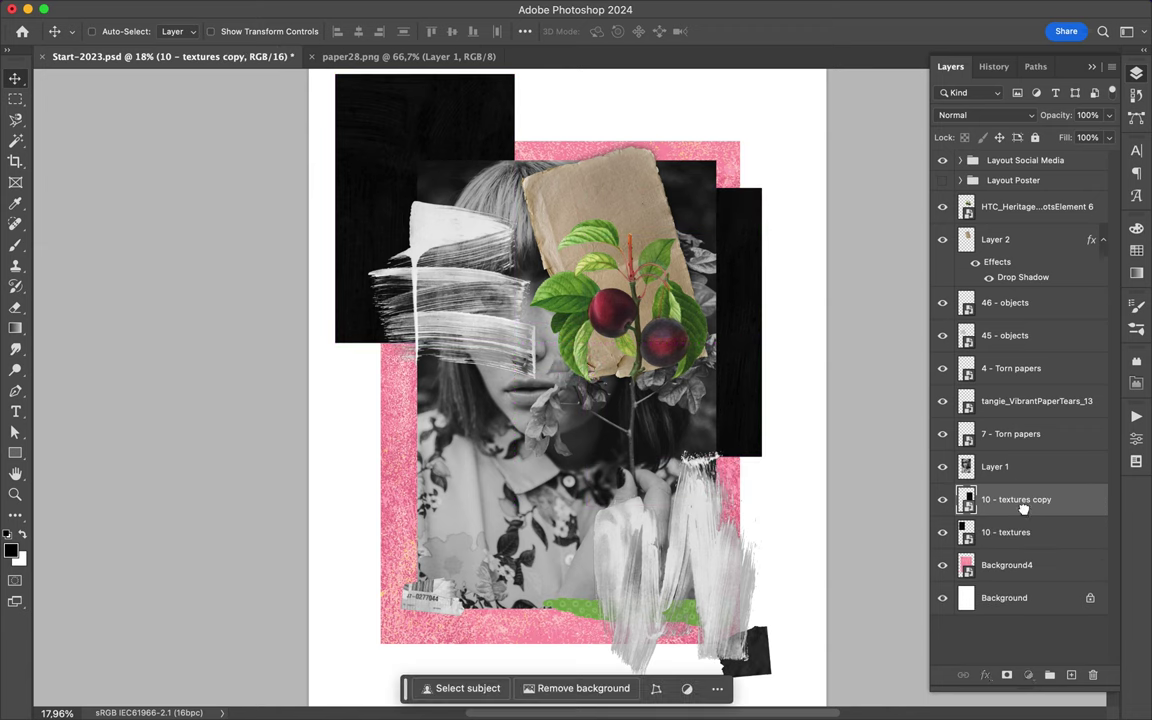
drag(1023, 508, 1029, 573)
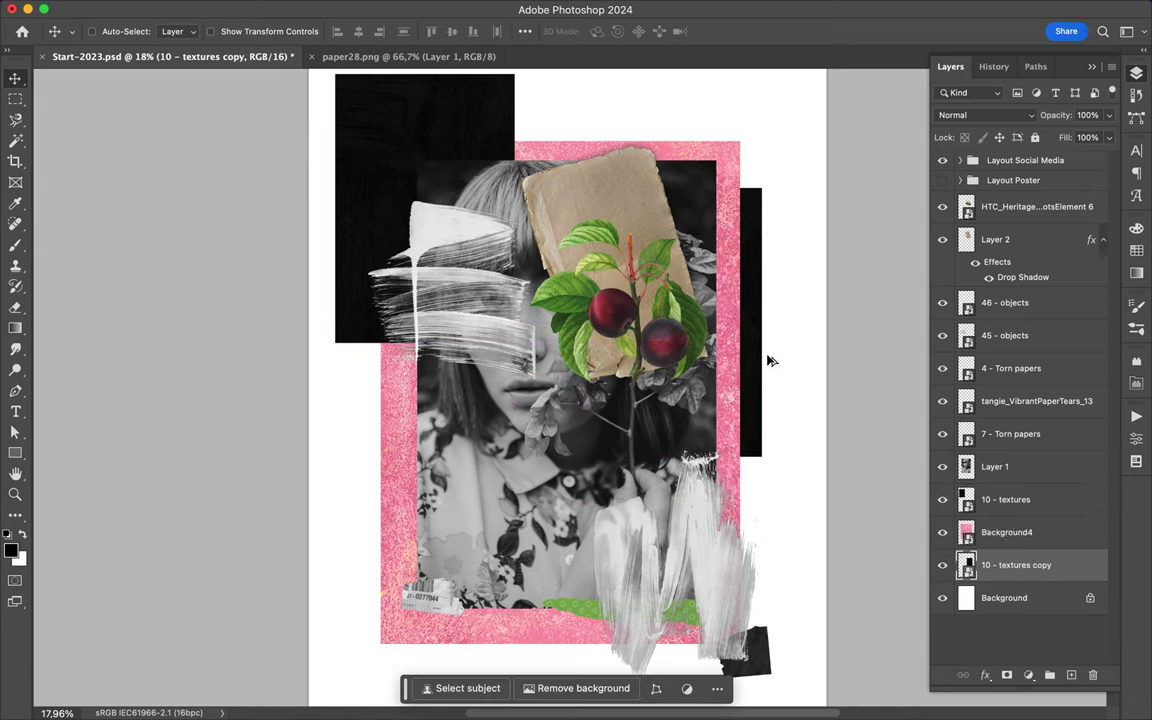
drag(766, 356, 764, 618)
scroll(787, 553, down, 3)
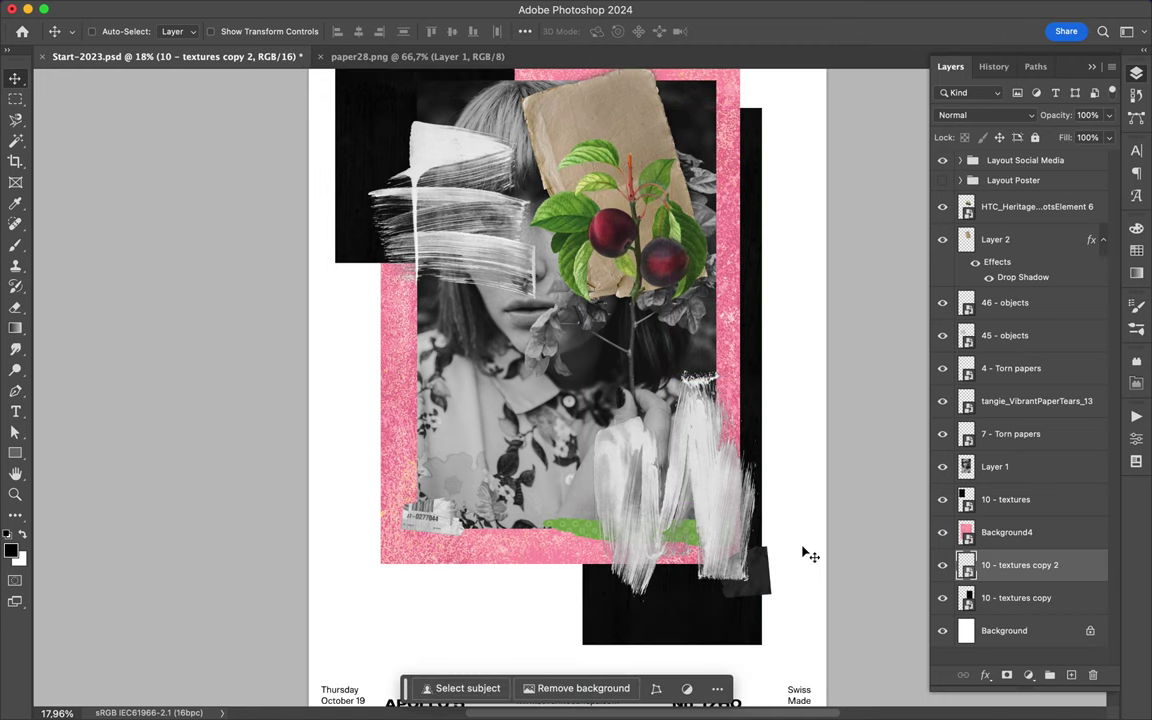
shift+click(1052, 598)
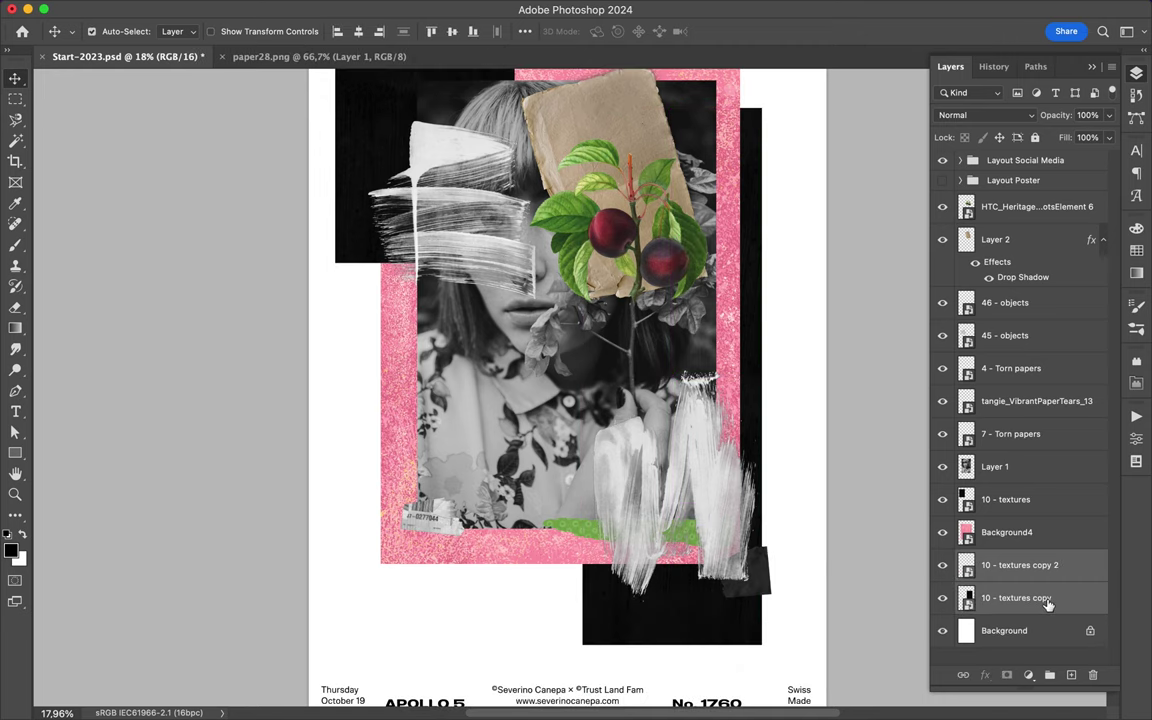
key(ctrl+e)
Cut away the strip's bottom overhang with a rectangular selection.
key(m)
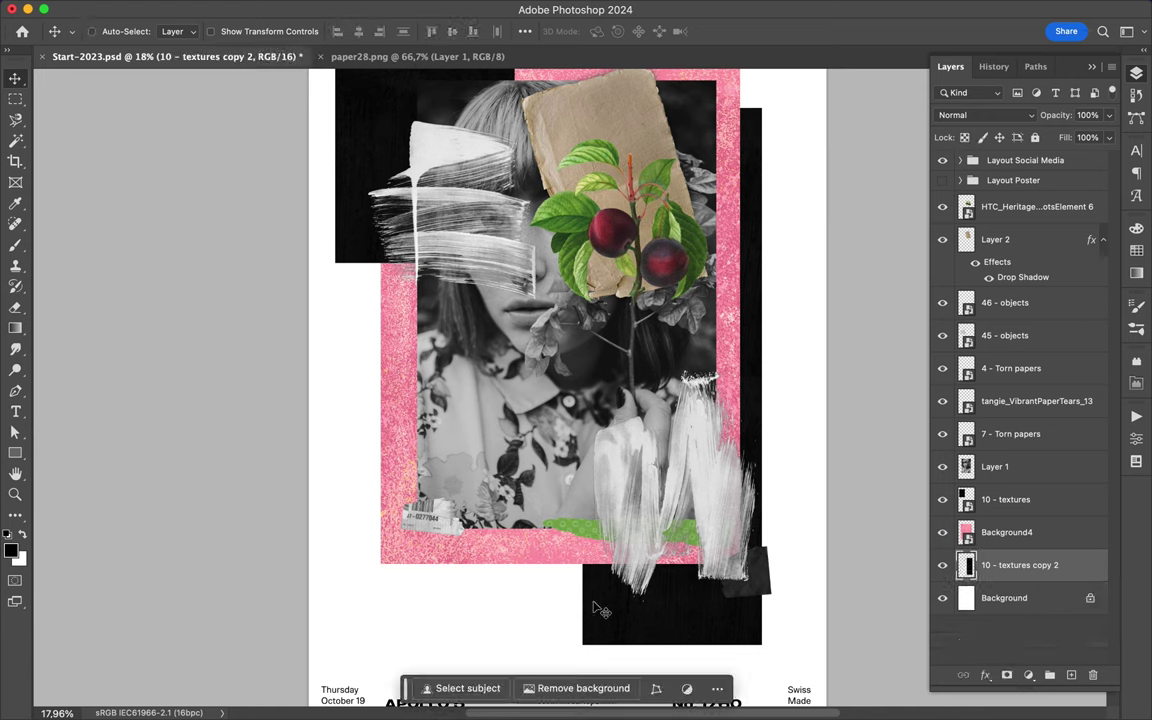
drag(551, 653, 802, 458)
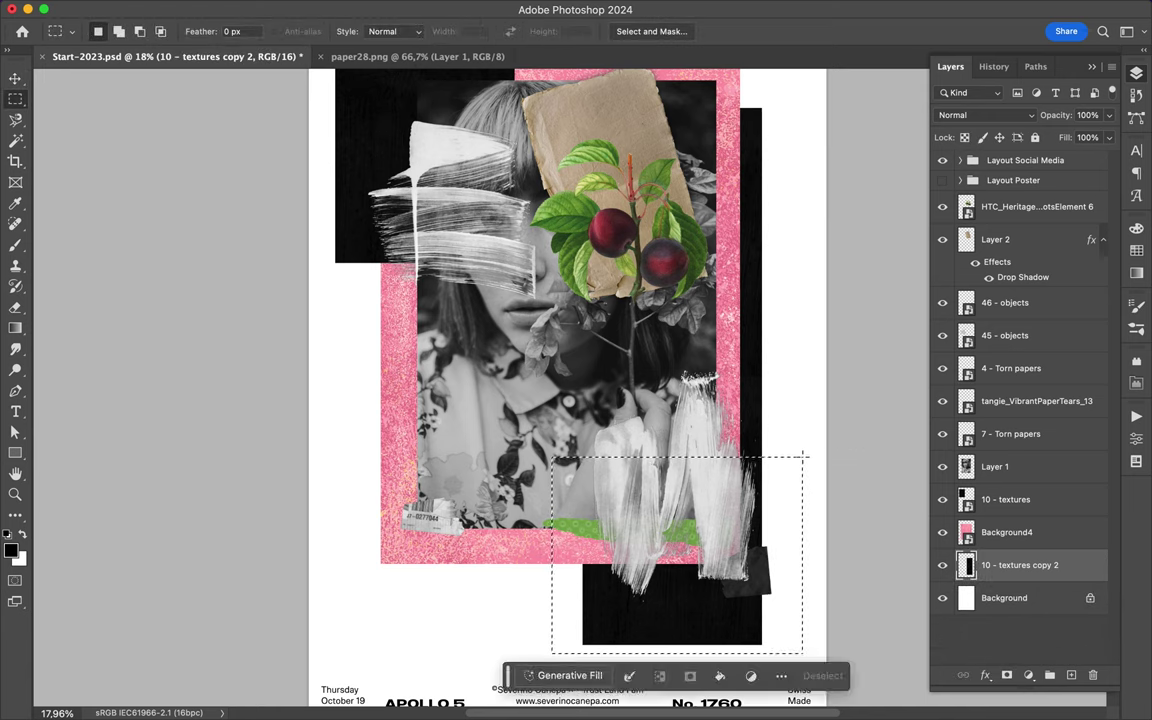
key(Delete)
key(ctrl+d)
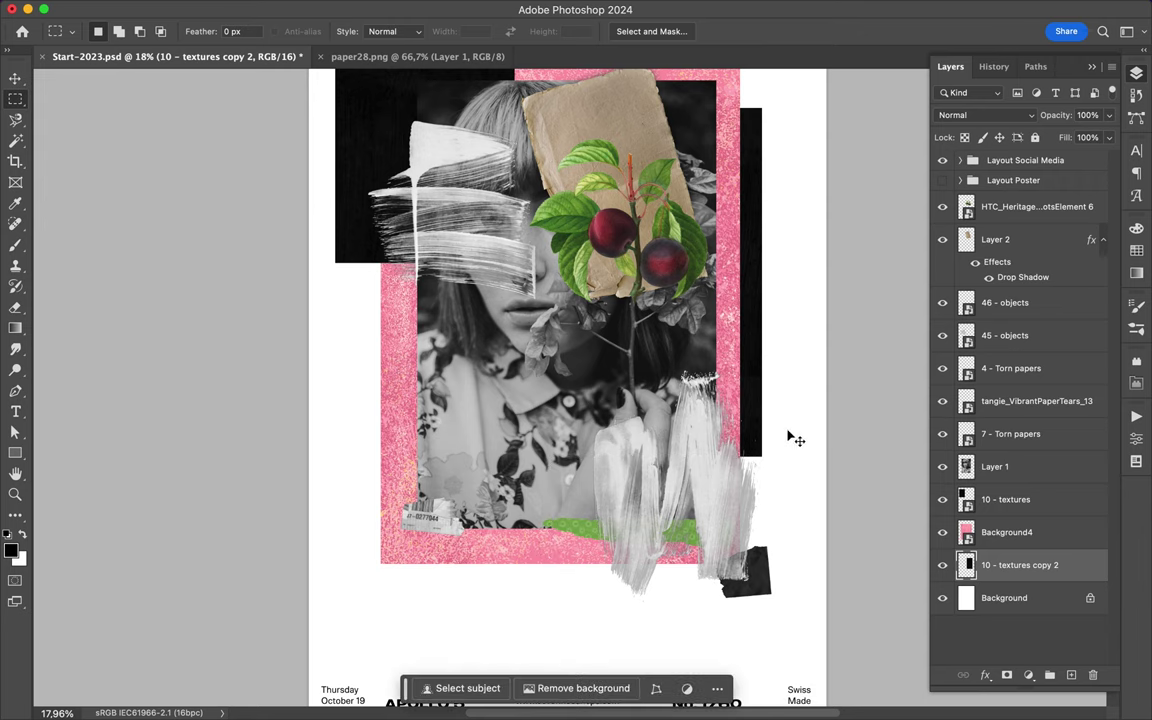
key(v)
scroll(782, 396, up, 3)
scroll(782, 396, down, 2)
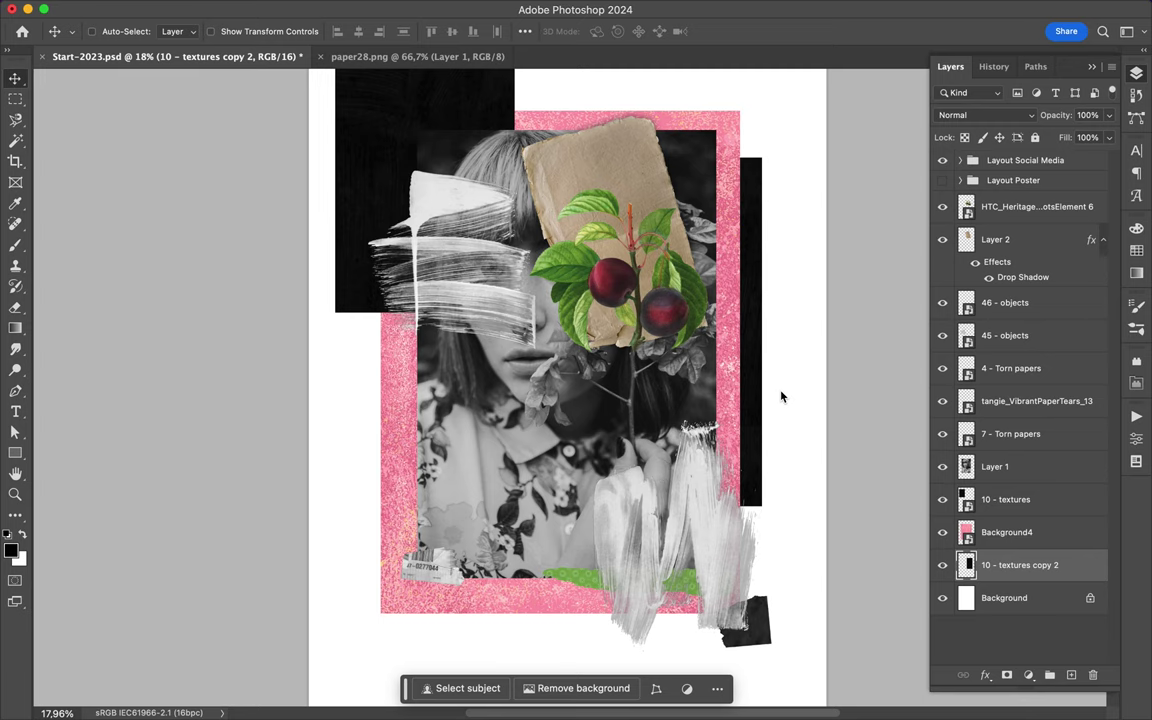
scroll(782, 396, up, 1)
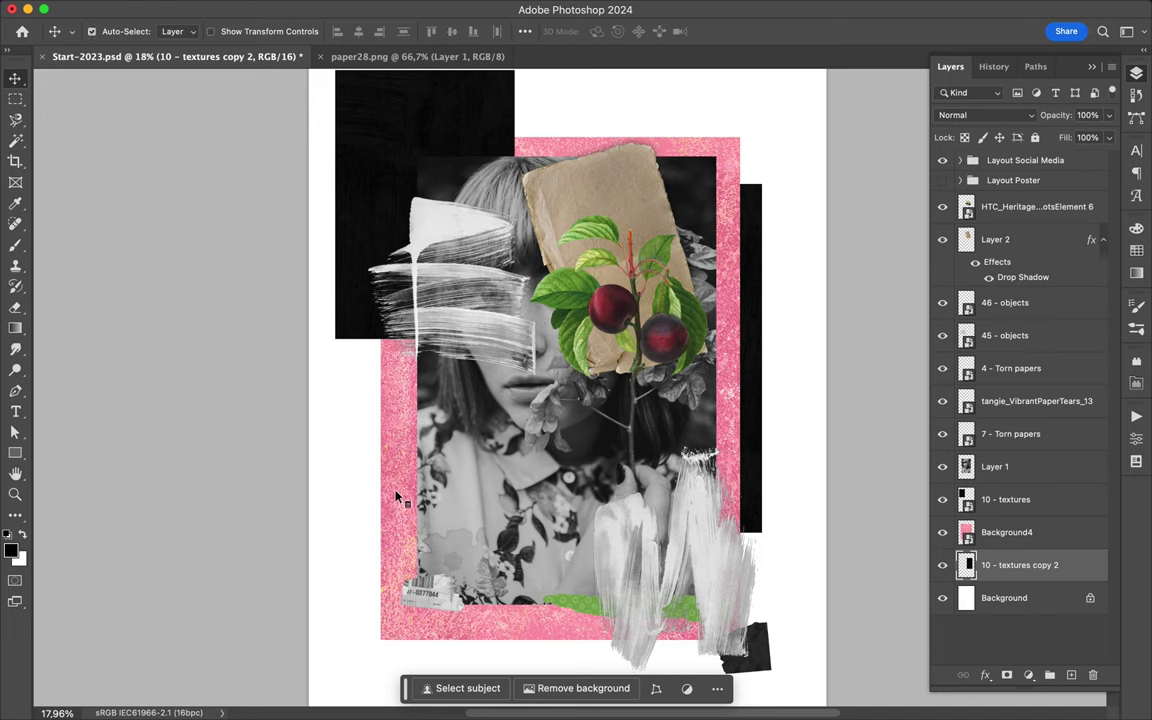
Move the Layer 2 kraft paper piece down over the face.
drag(594, 200, 796, 133)
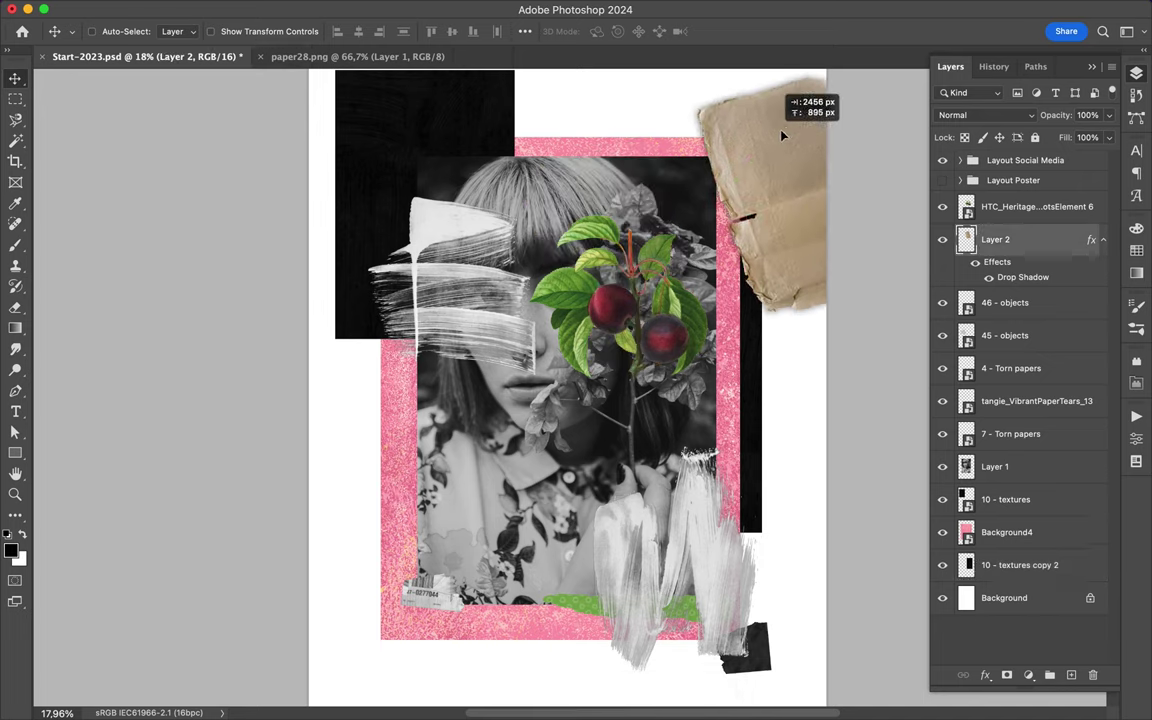
drag(796, 132, 603, 175)
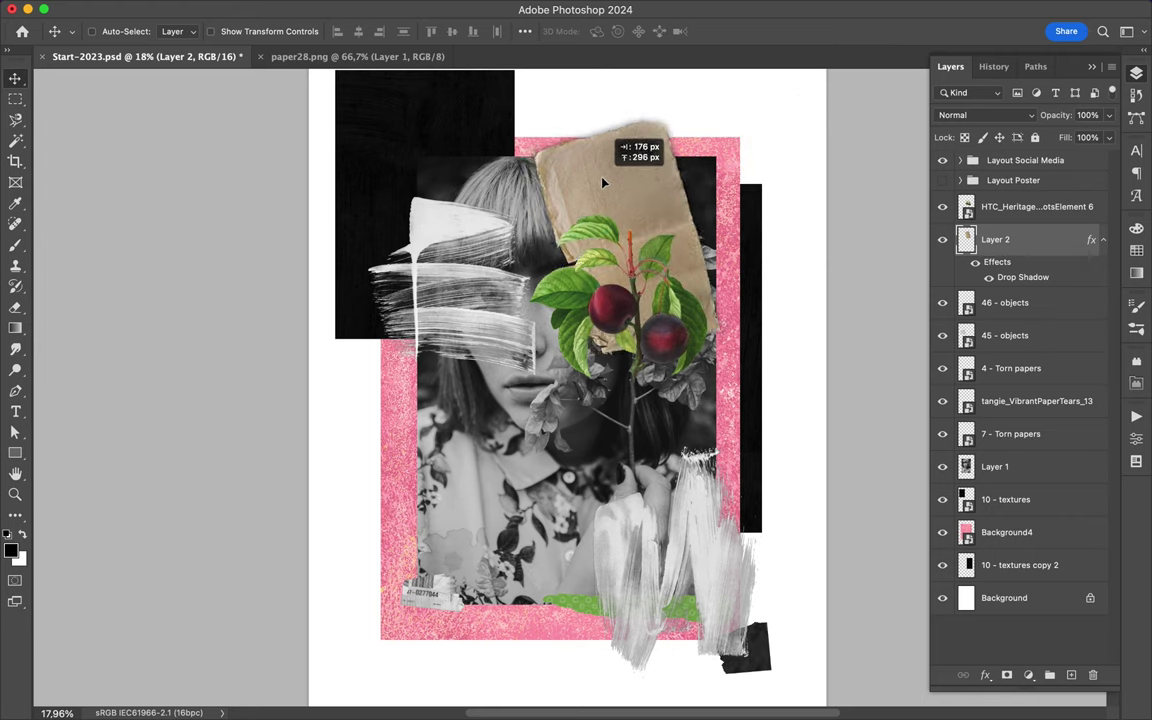
drag(603, 175, 606, 182)
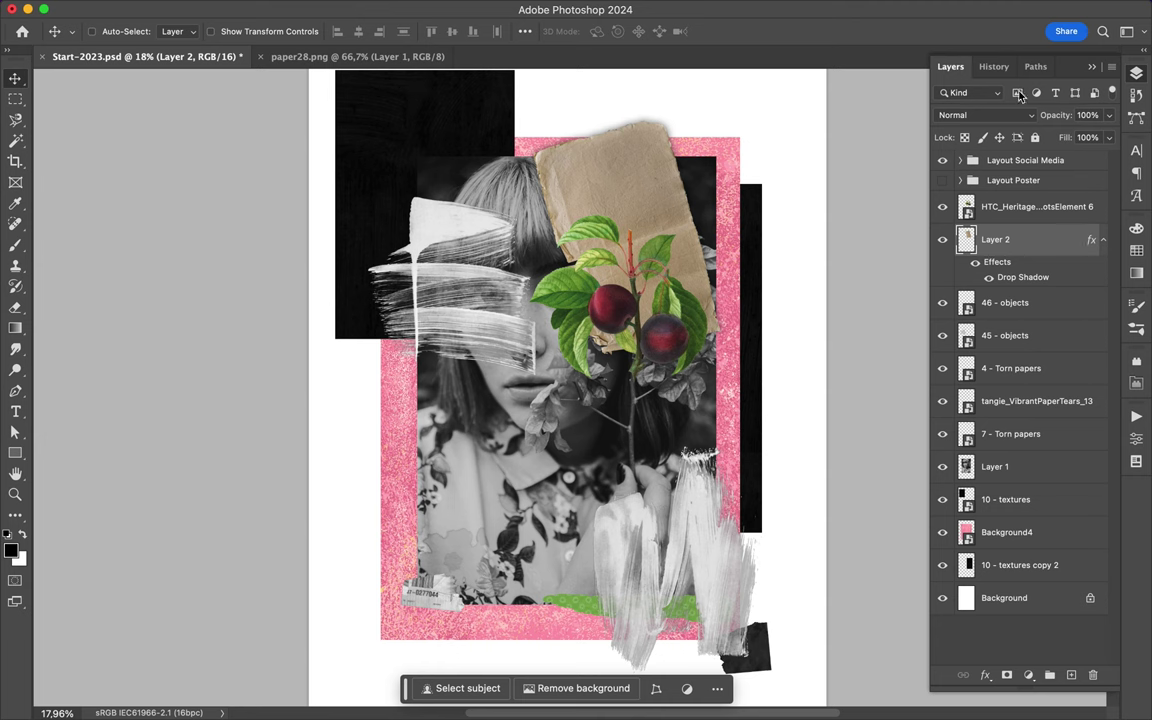
Set the kraft paper's drop shadow blend mode to Multiply and nudge the piece lower.
double_click(1040, 239)
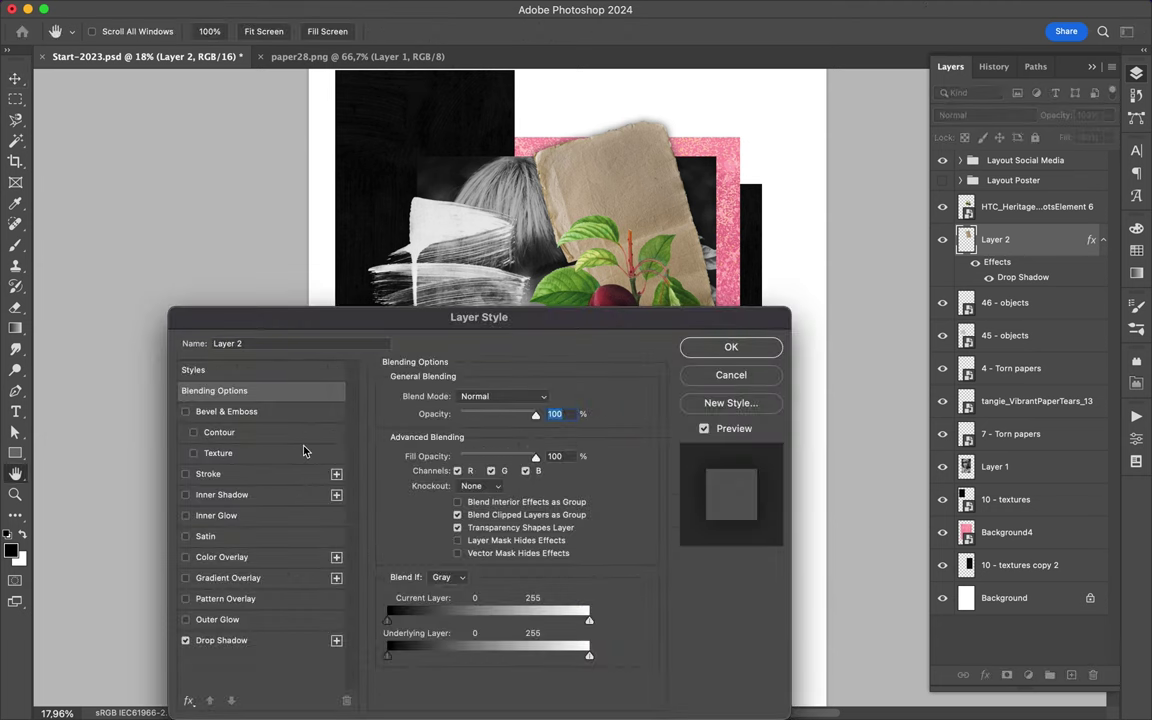
click(269, 642)
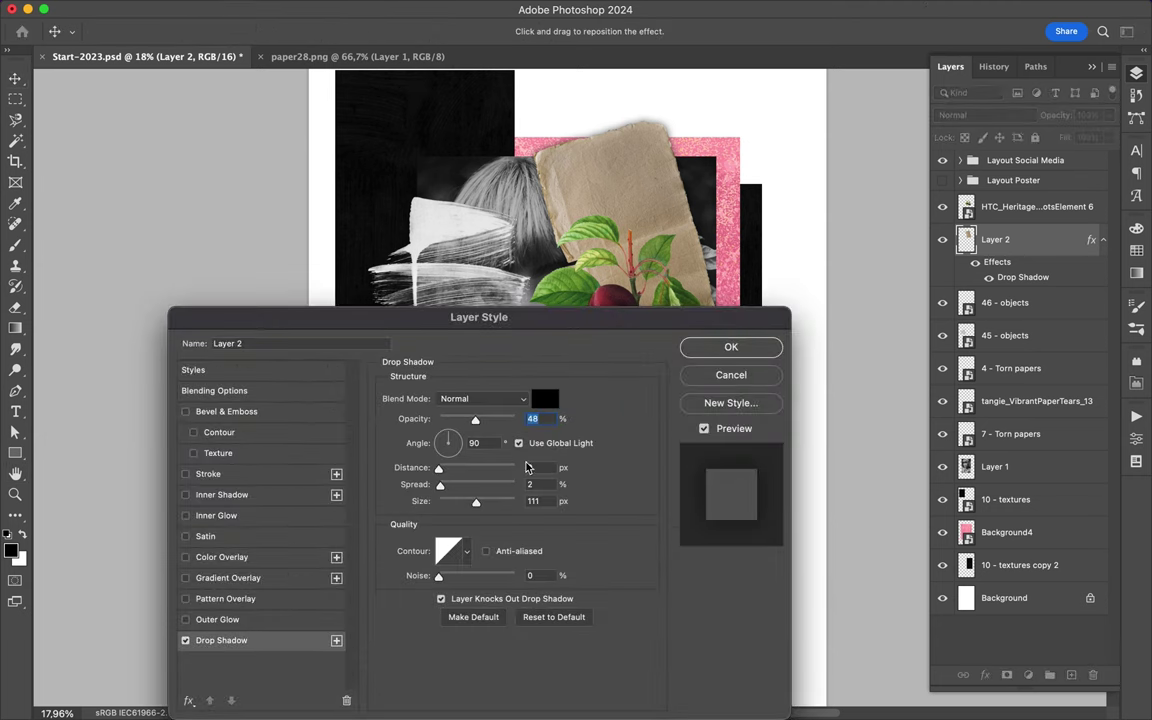
click(515, 399)
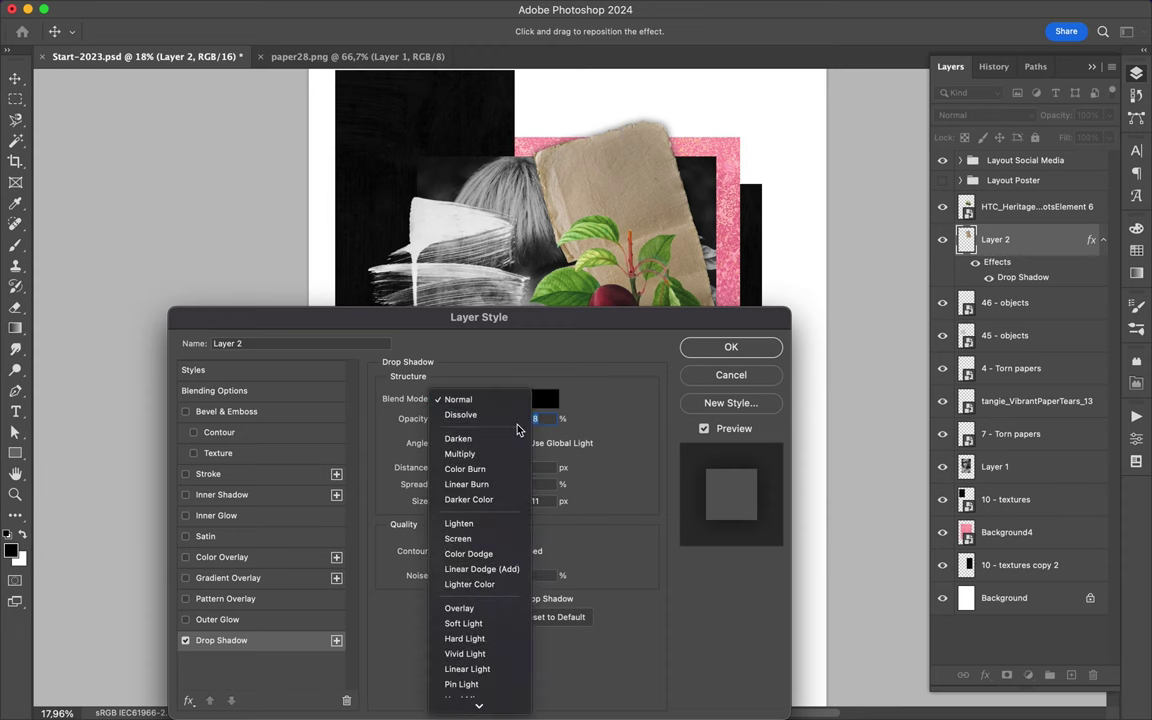
click(508, 454)
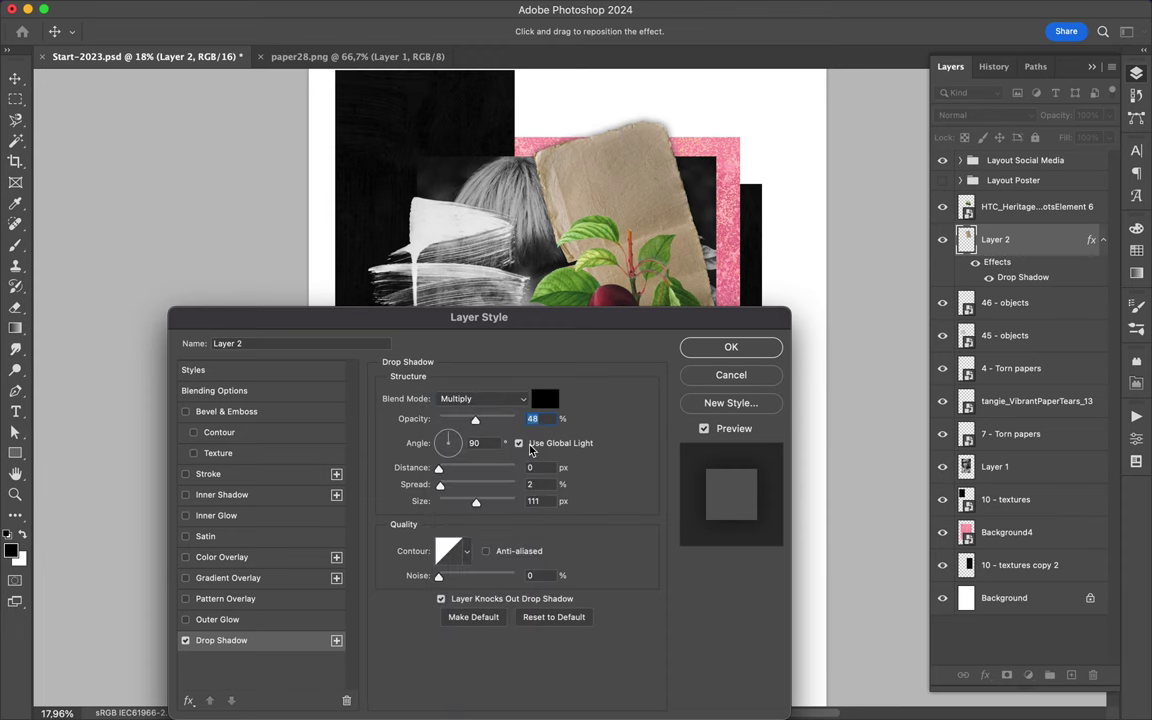
click(731, 347)
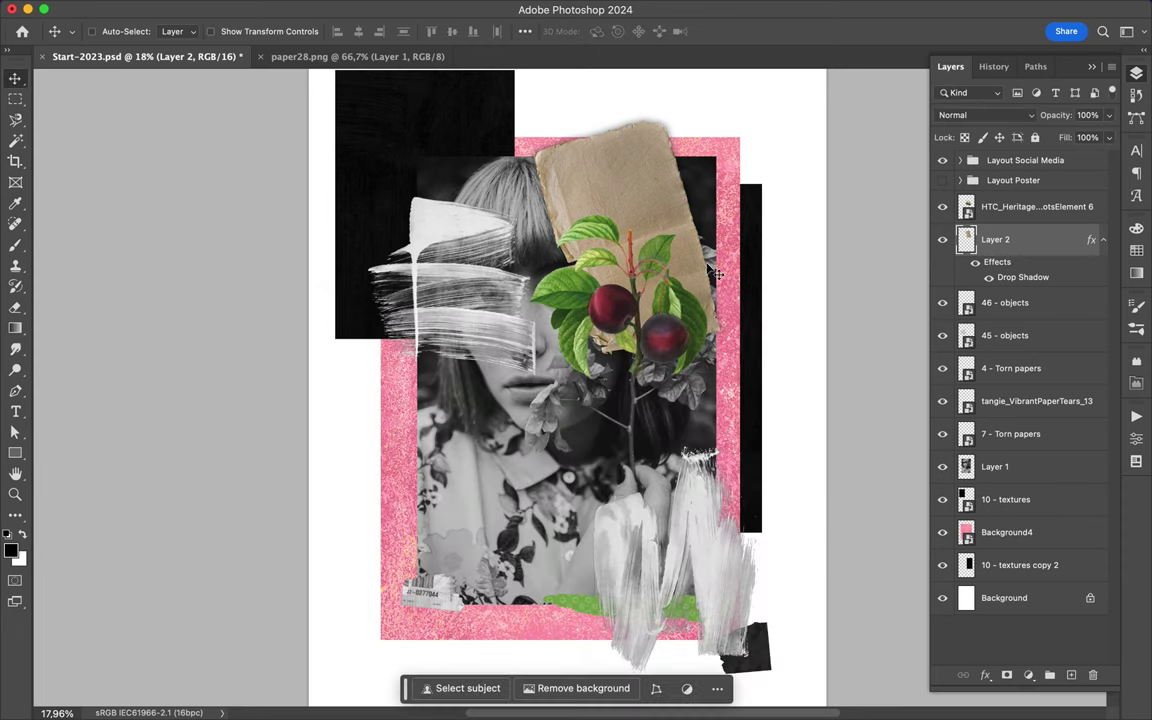
mouse_move(666, 237)
mouse_down()
mouse_move(664, 300)
mouse_move(640, 250)
mouse_up()
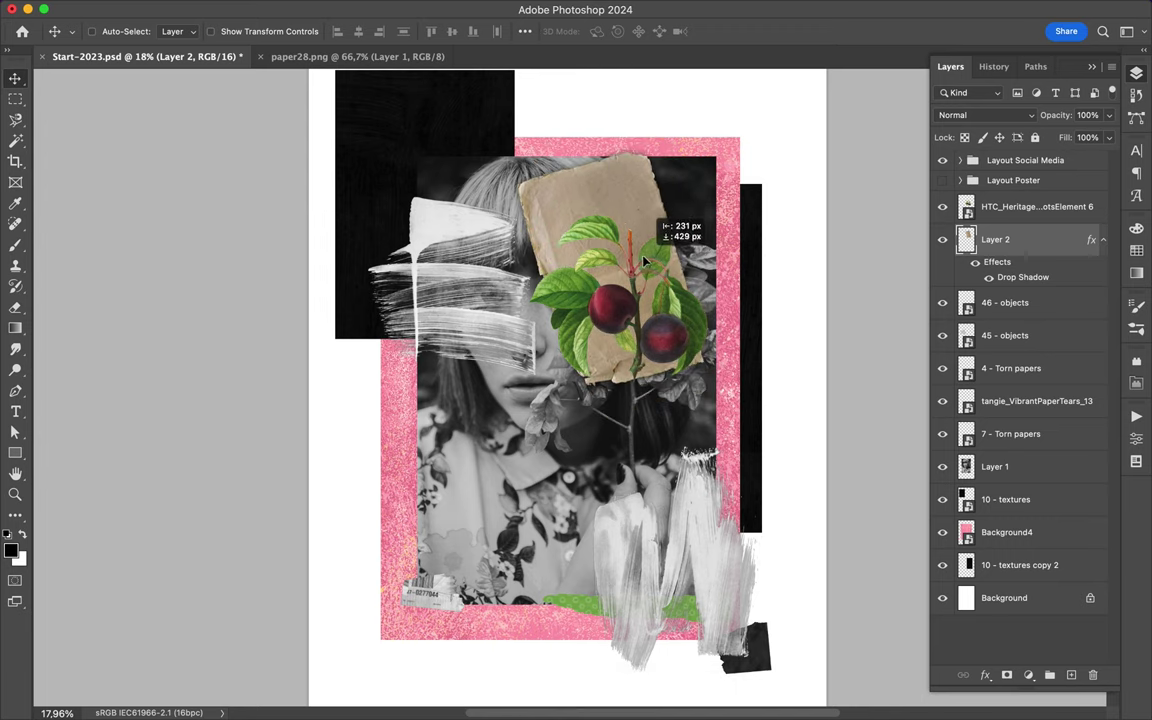
Nudge the kraft paper slightly right behind the cherries, undoing the last two nudges.
drag(640, 250, 651, 251)
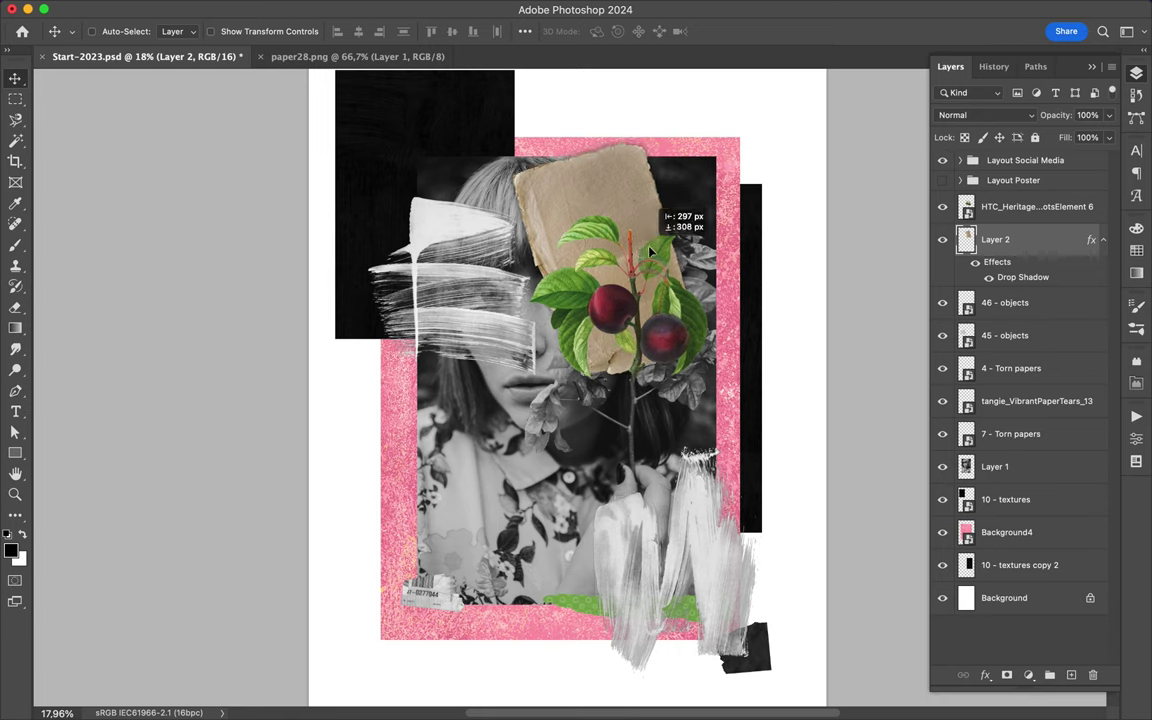
drag(651, 251, 650, 255)
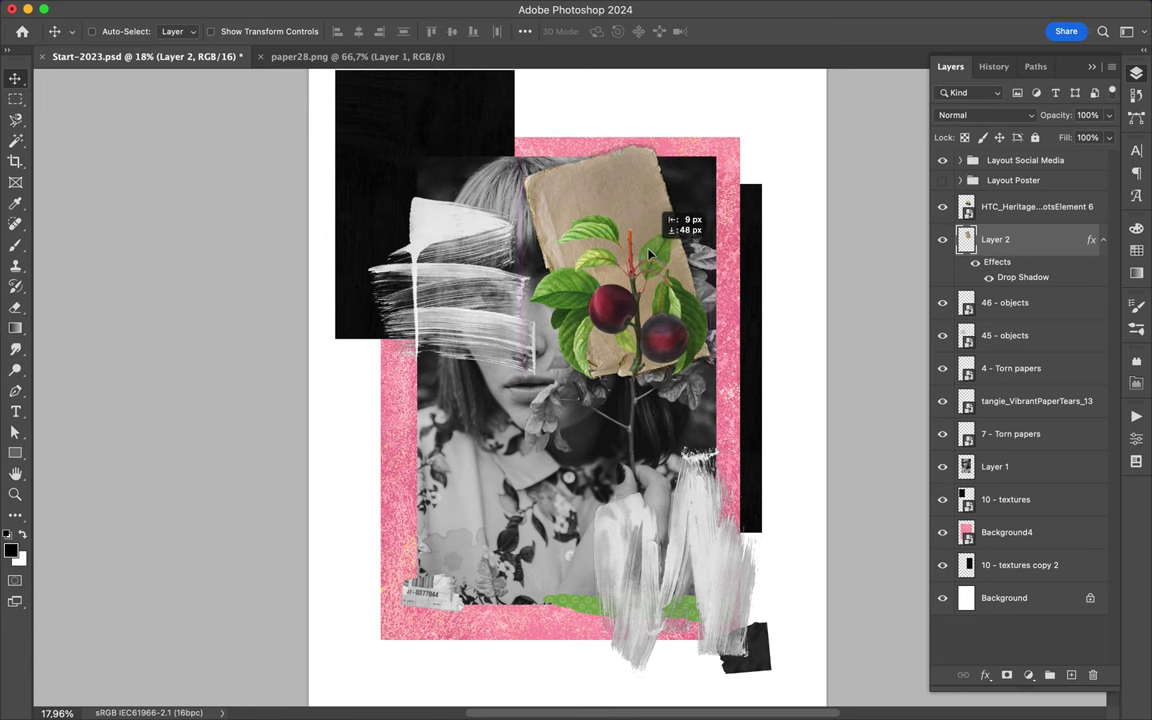
drag(649, 251, 647, 246)
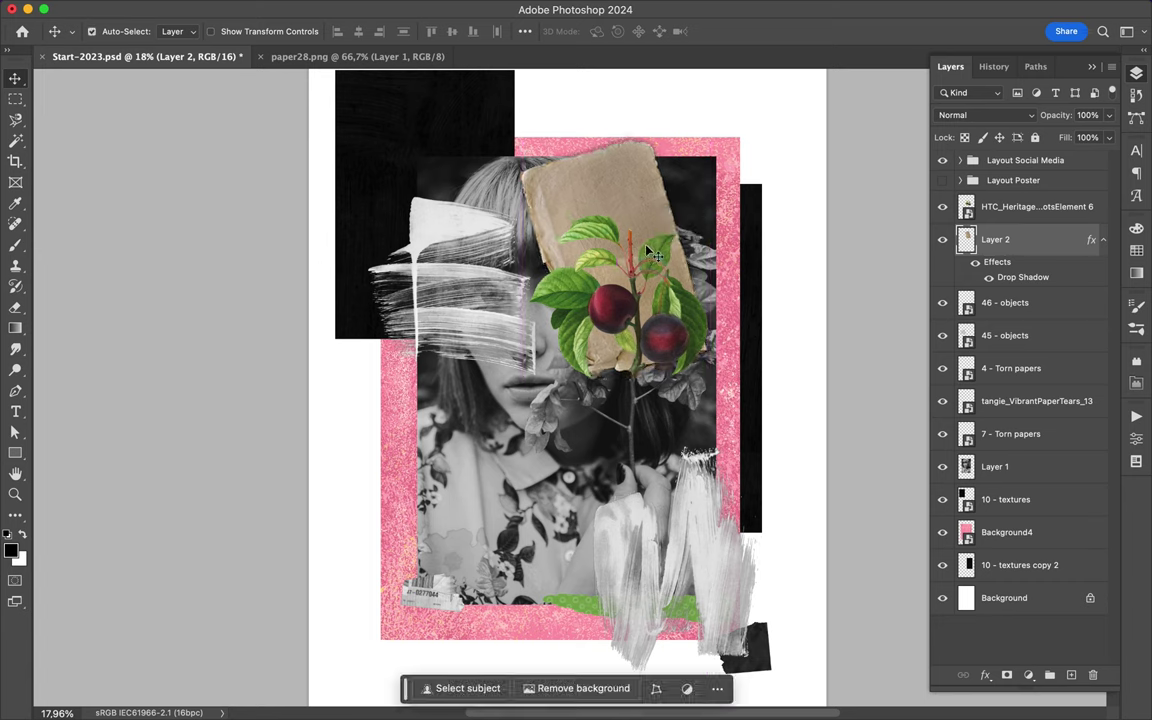
key(shift+Up)
key(shift+Up)
key(shift+Up)
key(shift+Right)
key(shift+Right)
key(shift+Right)
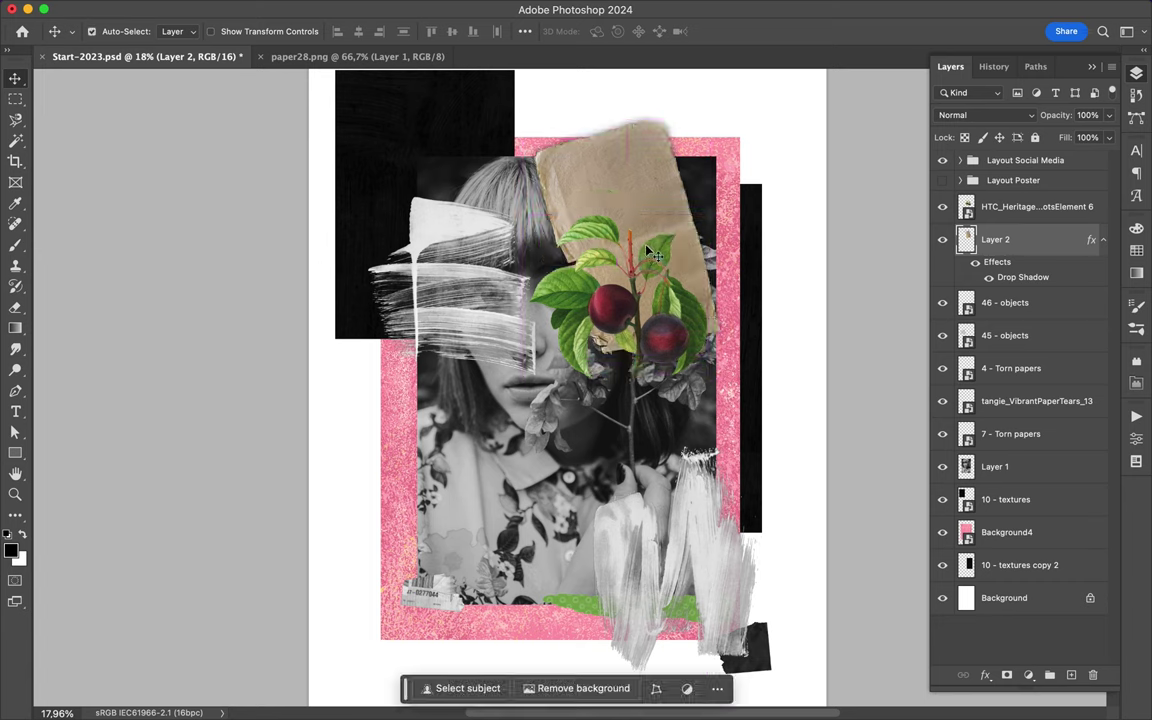
key(shift+Up)
key(shift+Down)
key(super+z)
key(super+z)
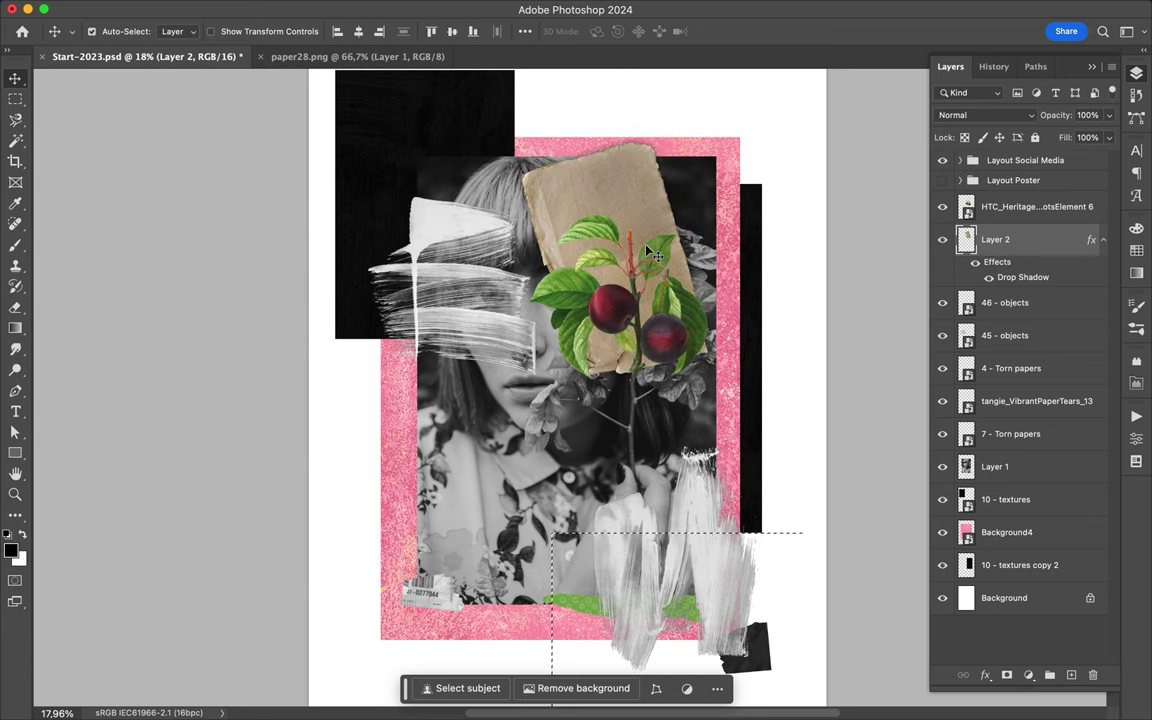
key(super+z)
key(super+z)
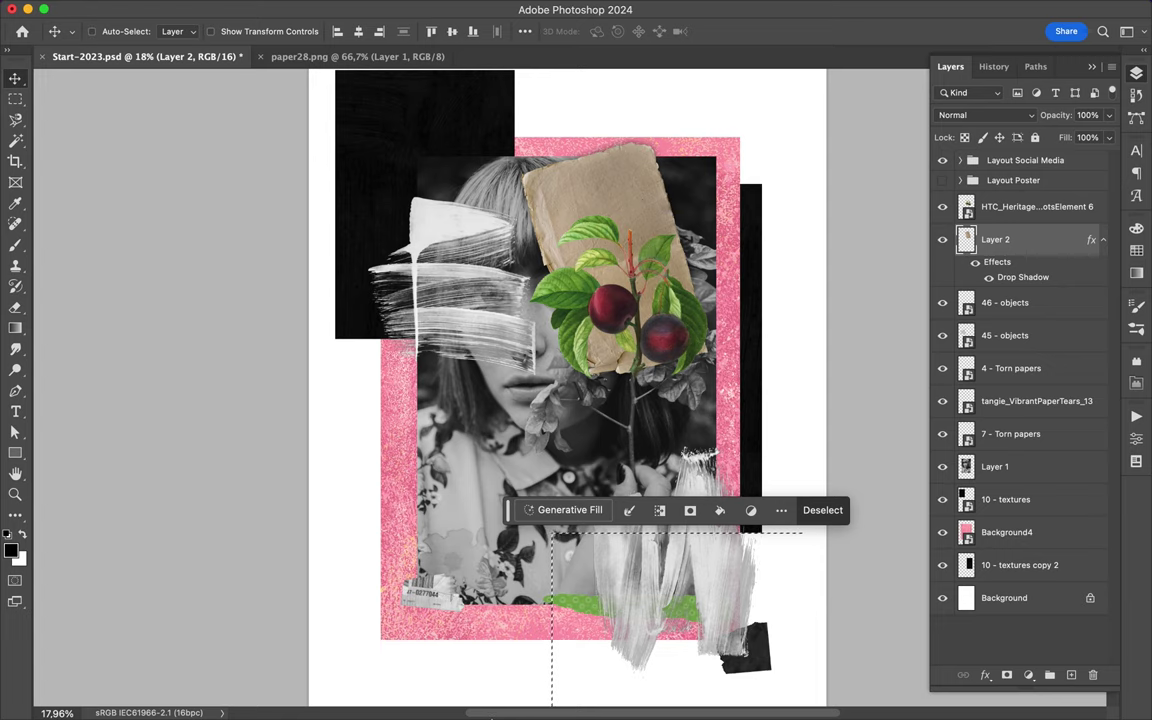
Browse the textures and 03 - Botanicals asset folders in Finder.
mouse_move(487, 716)
click(487, 704)
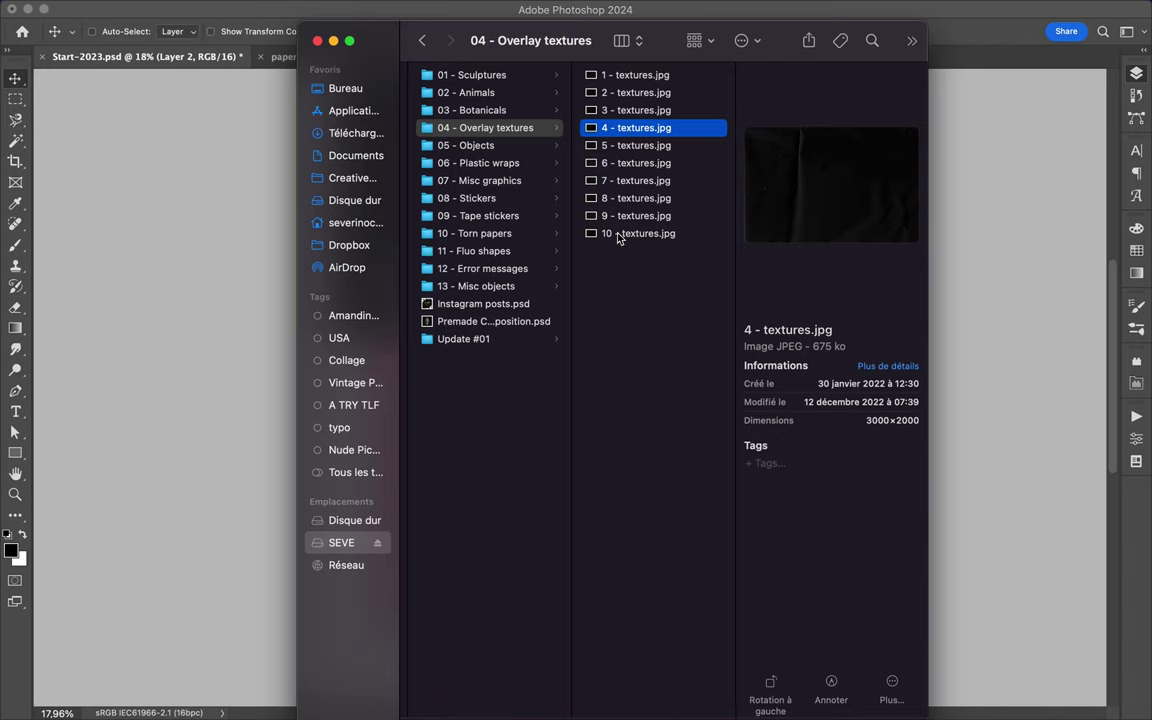
click(631, 164)
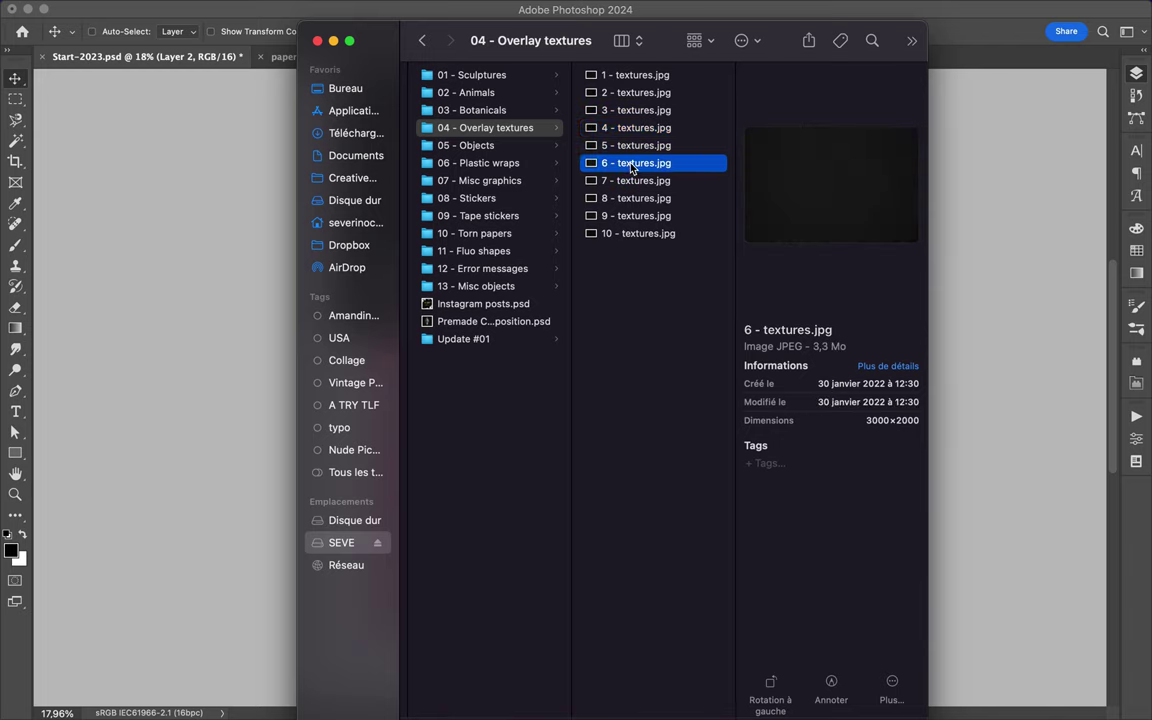
click(511, 111)
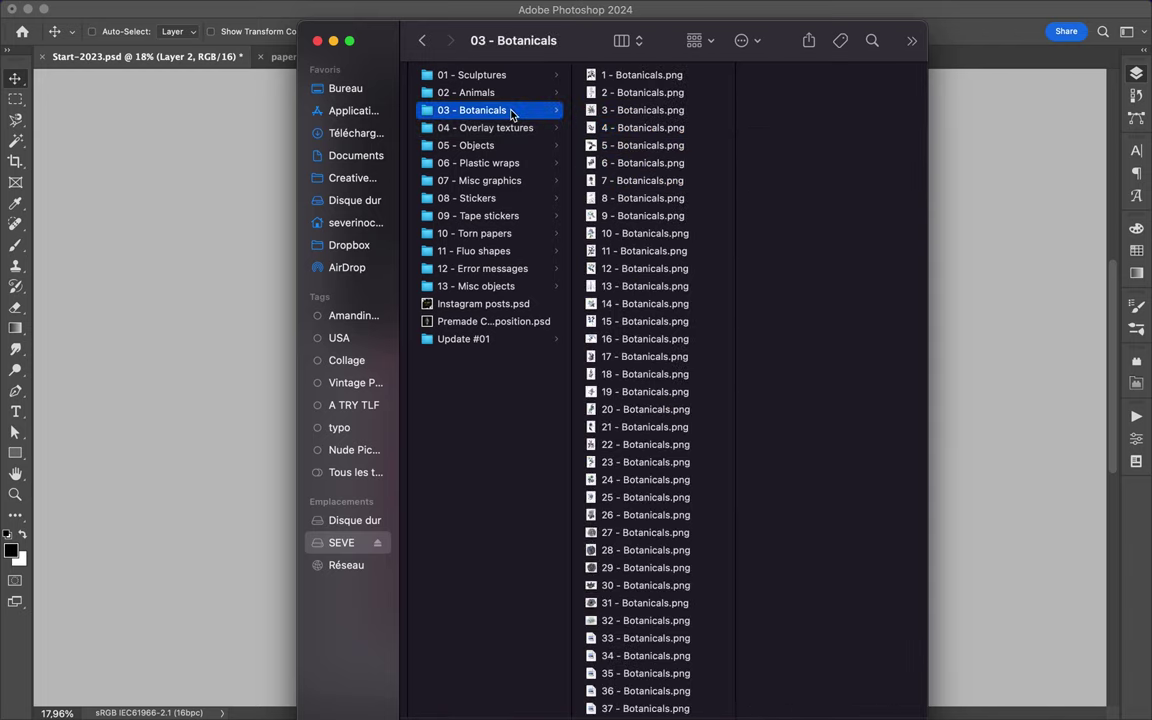
key(Right)
click(511, 111)
key(Up)
key(Up)
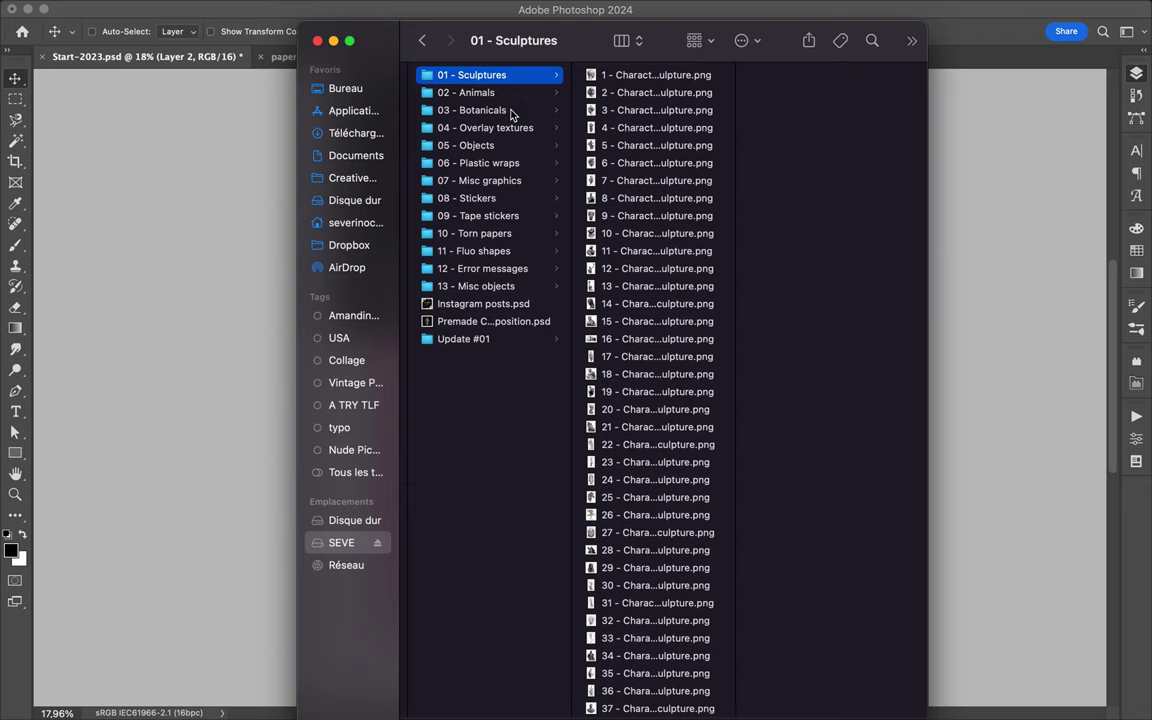
key(Left)
Move into the Graffiti folders and preview the black handwriting PNGs.
key(Up)
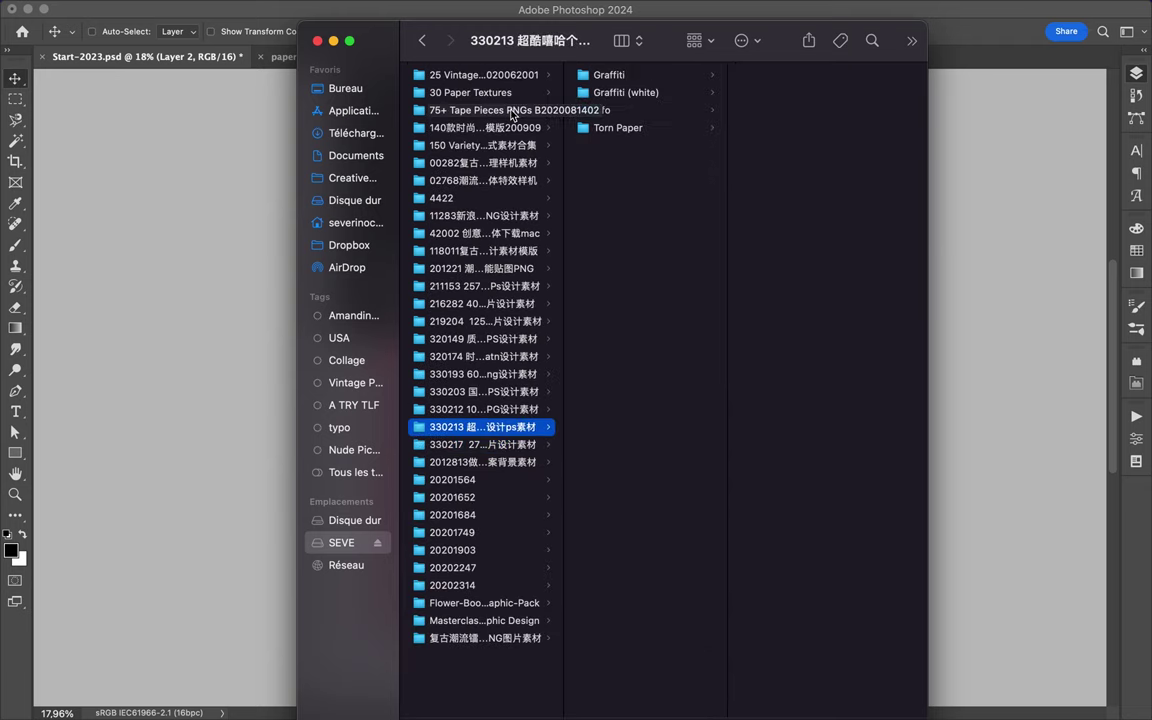
key(Right)
key(Down)
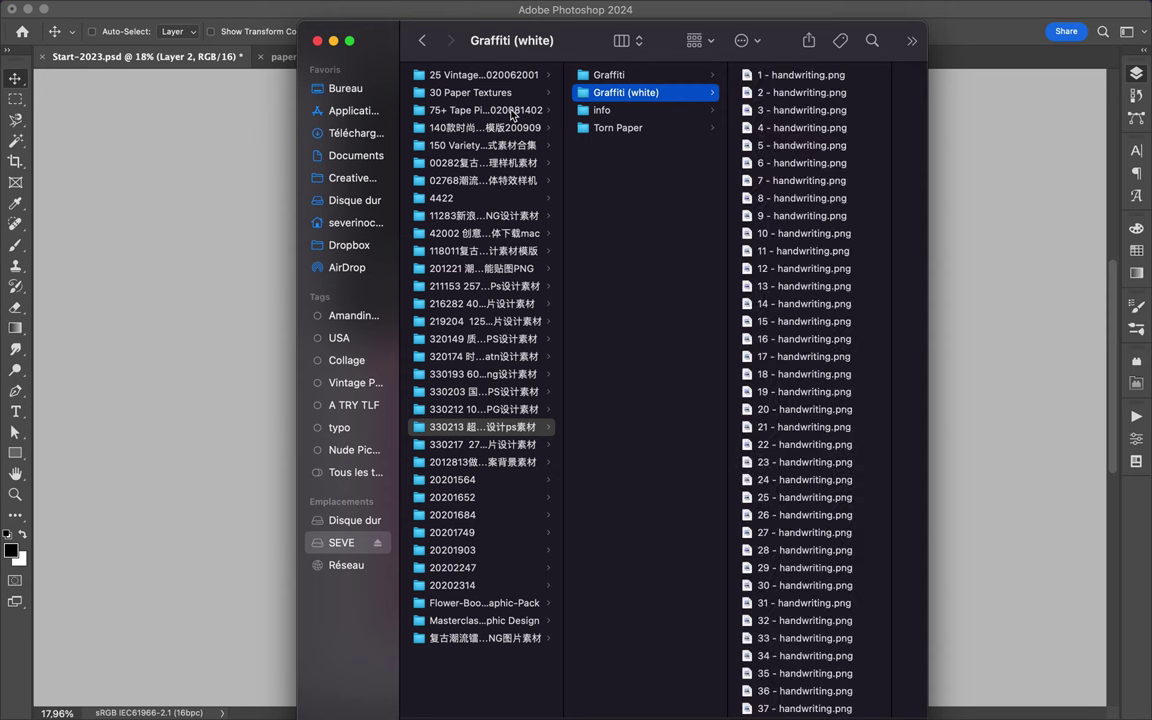
key(Right)
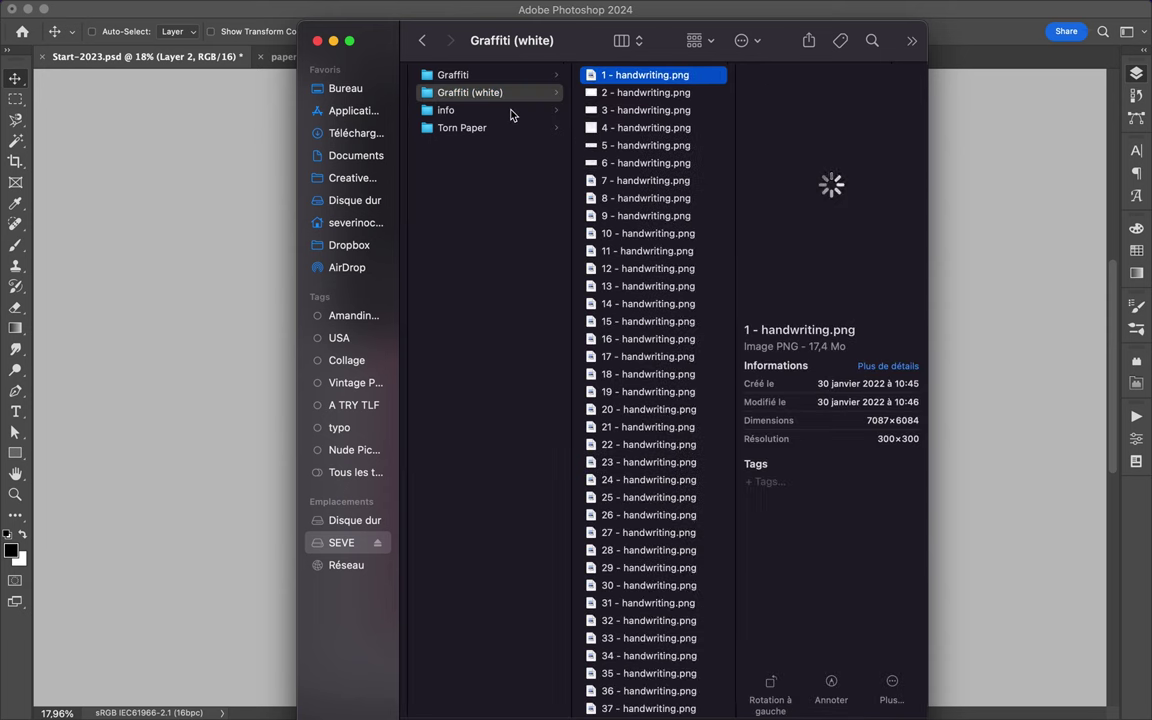
key(Left)
key(Up)
key(Right)
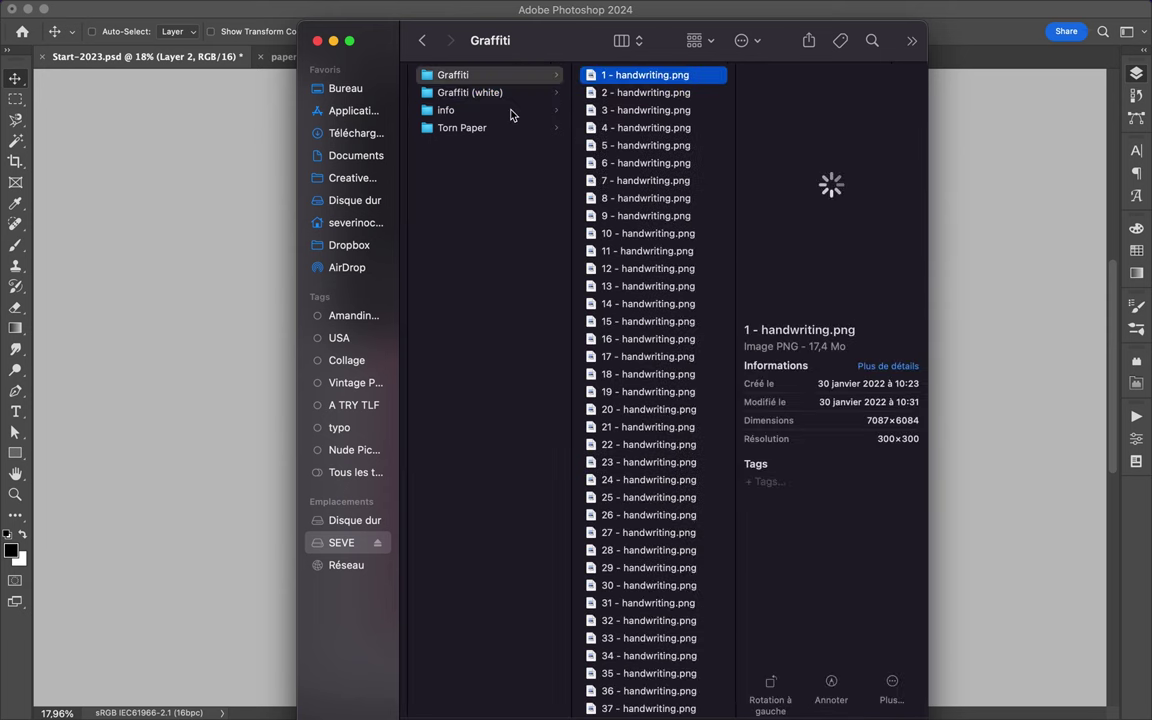
key(Down)
key(Down)
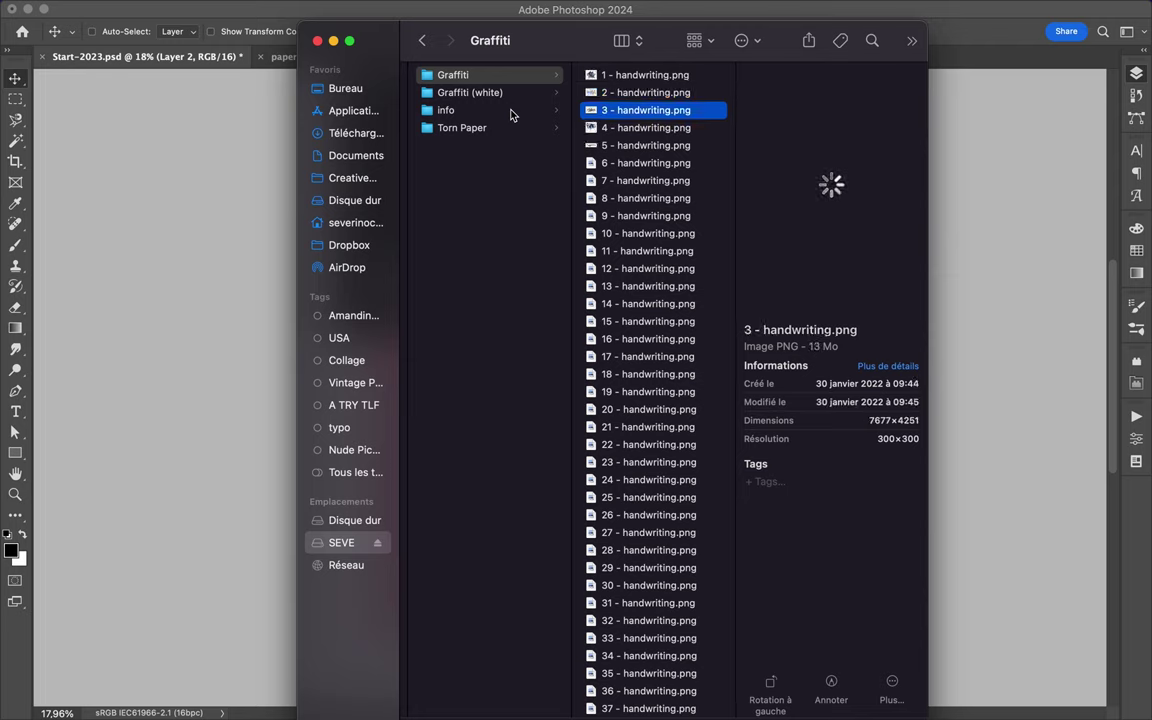
key(Down)
key(Down)
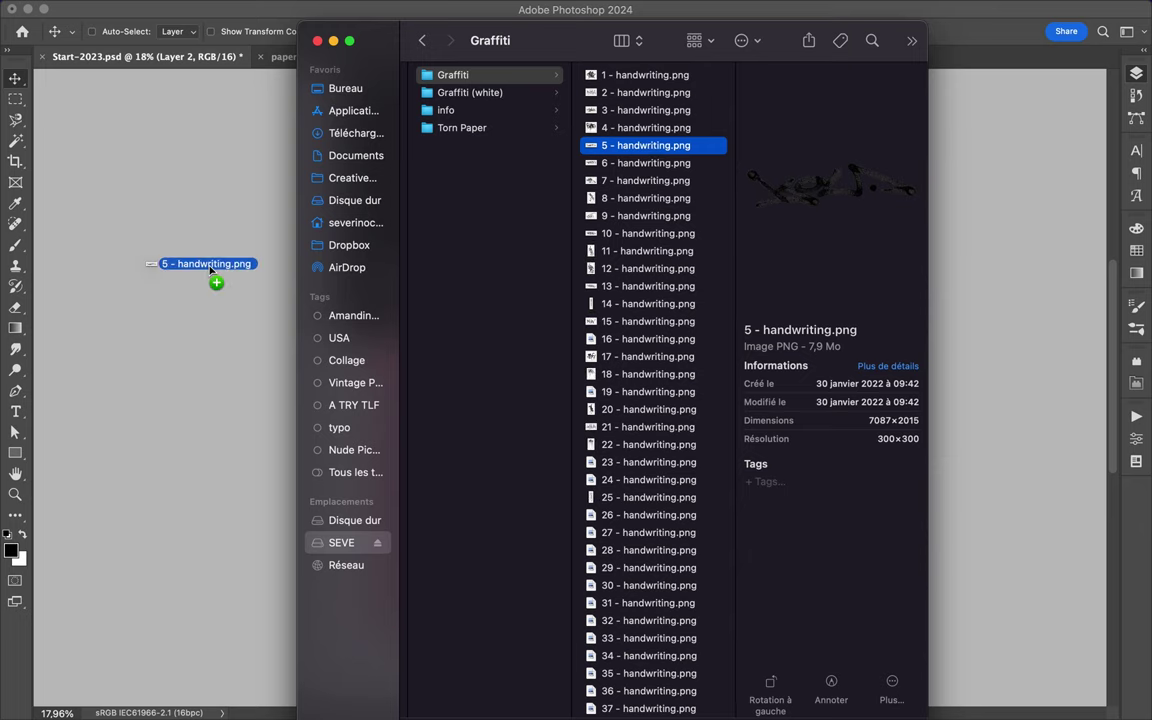
Place 5 - handwriting.png and stack its layer just above 4 - Torn papers.
drag(651, 150, 214, 268)
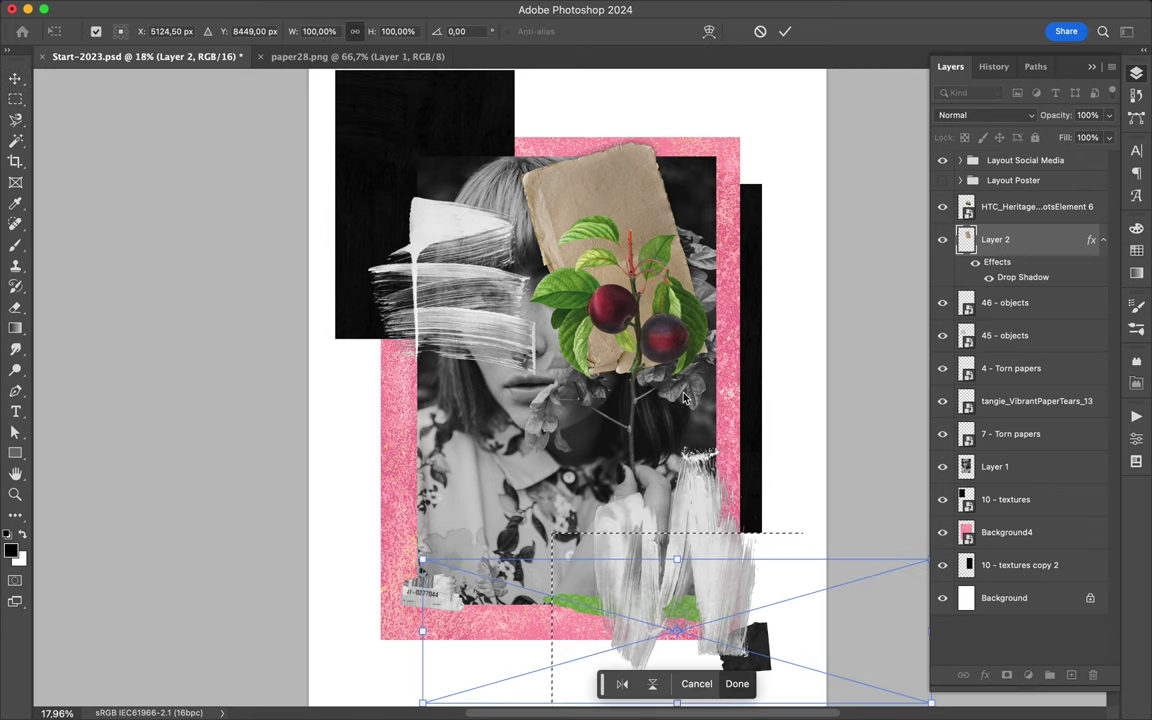
drag(748, 612, 605, 530)
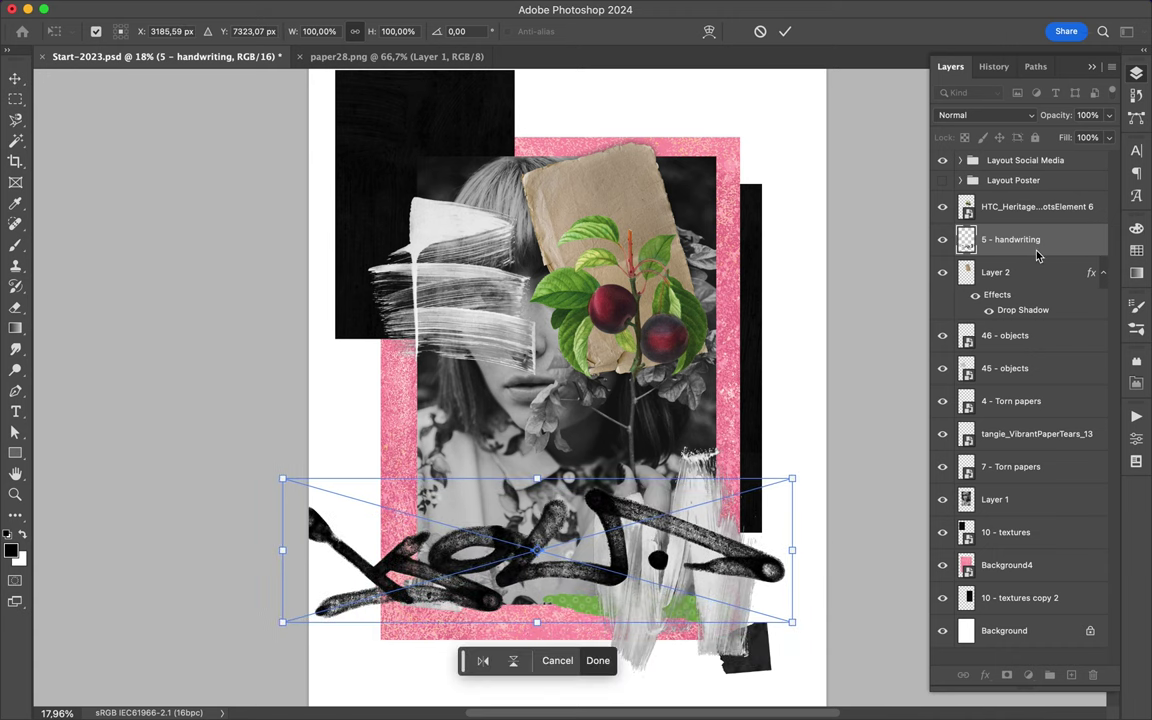
scroll(679, 496, down, 1)
scroll(679, 497, down, 1)
scroll(679, 498, down, 2)
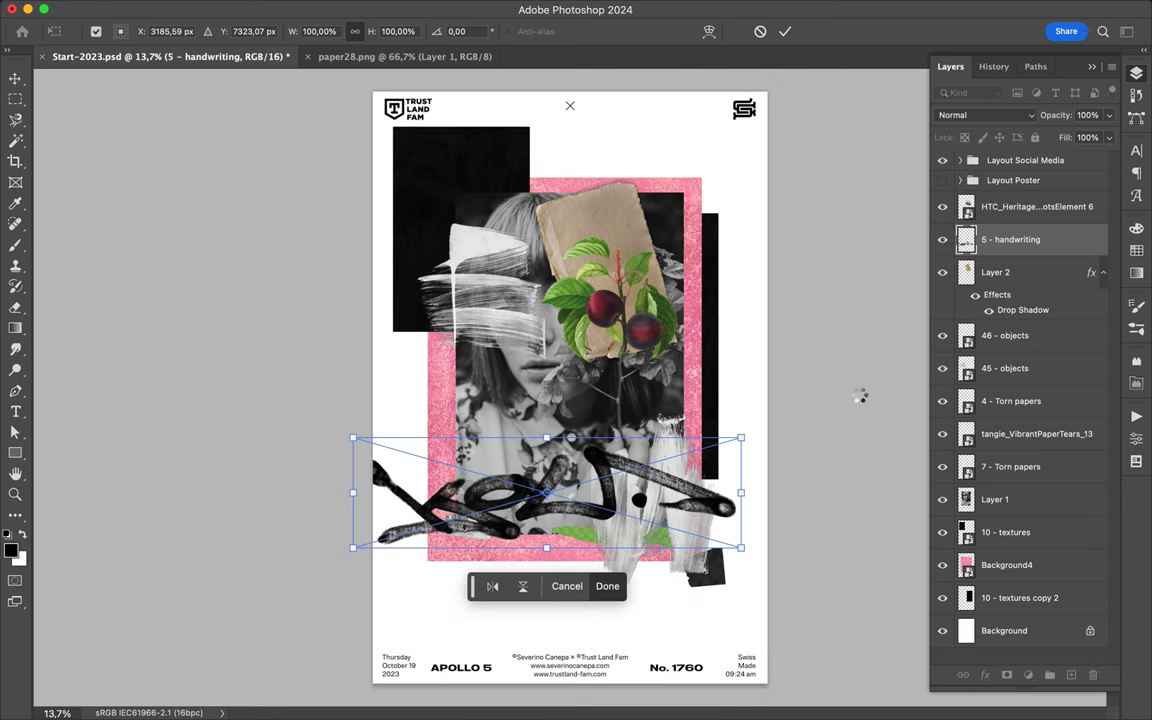
mouse_move(1012, 242)
mouse_down()
mouse_move(1029, 512)
mouse_move(1020, 488)
mouse_up()
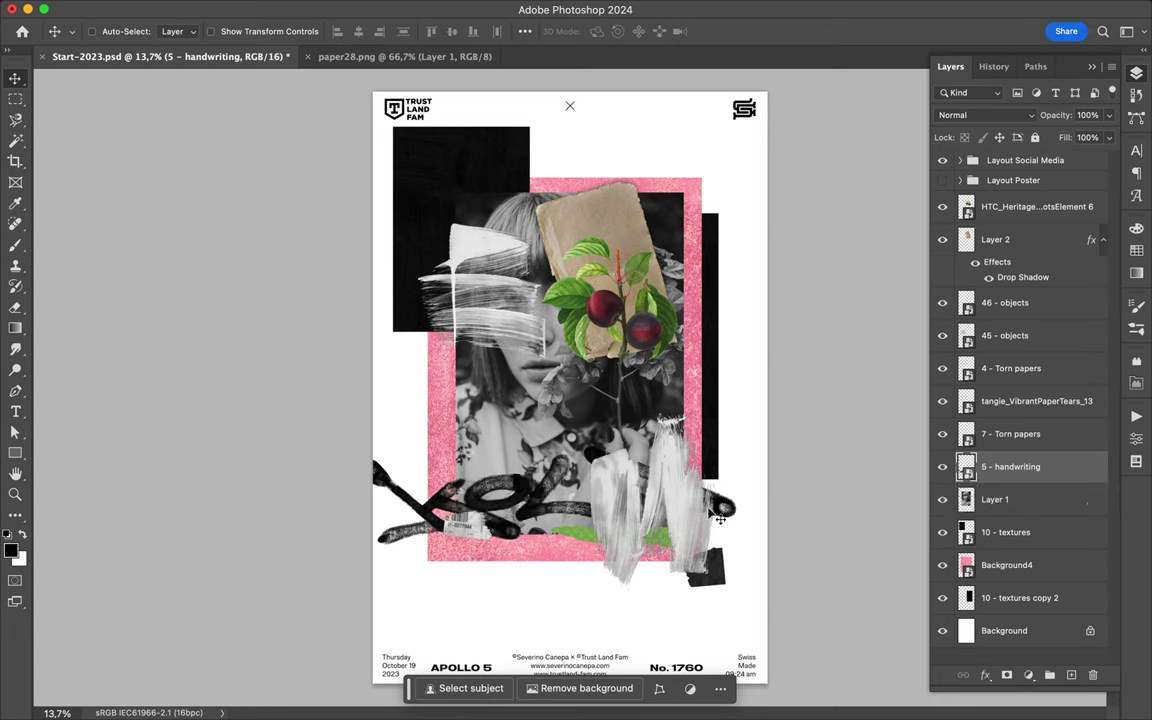
mouse_move(971, 467)
mouse_down()
mouse_move(1012, 436)
mouse_move(998, 369)
mouse_up()
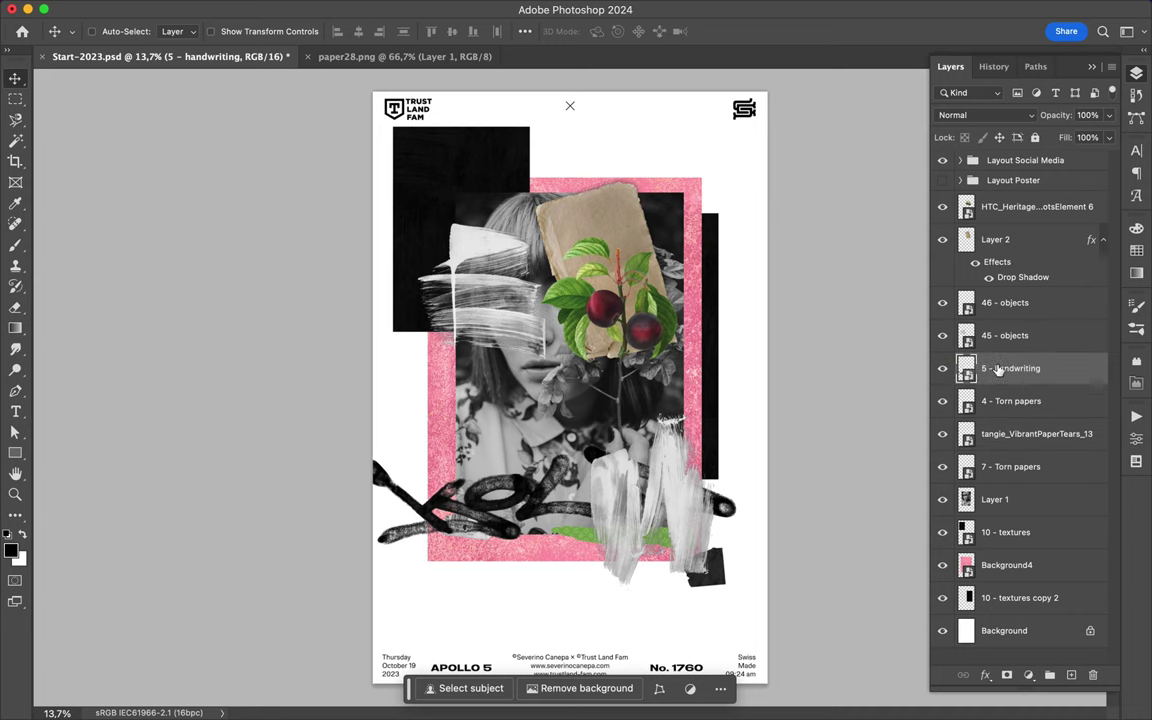
Position the graffiti tag across the lower portrait, centred on the poster.
mouse_move(666, 537)
mouse_down()
mouse_move(689, 472)
mouse_move(713, 470)
mouse_up()
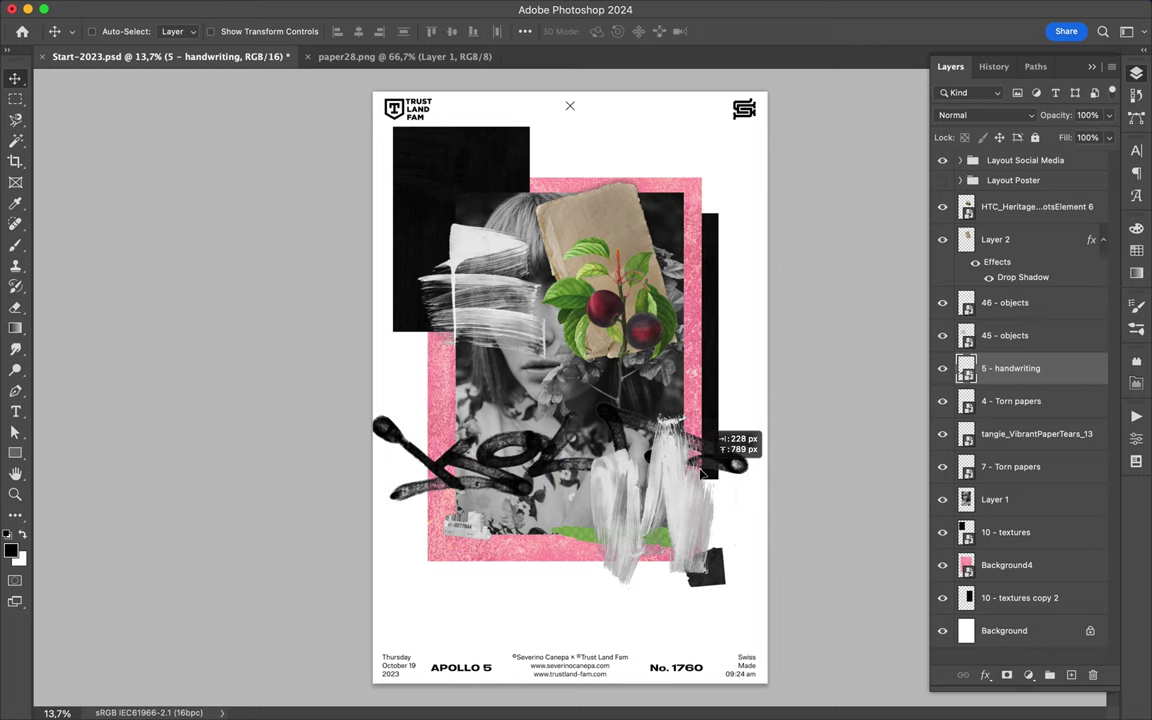
drag(713, 470, 677, 461)
drag(681, 457, 694, 461)
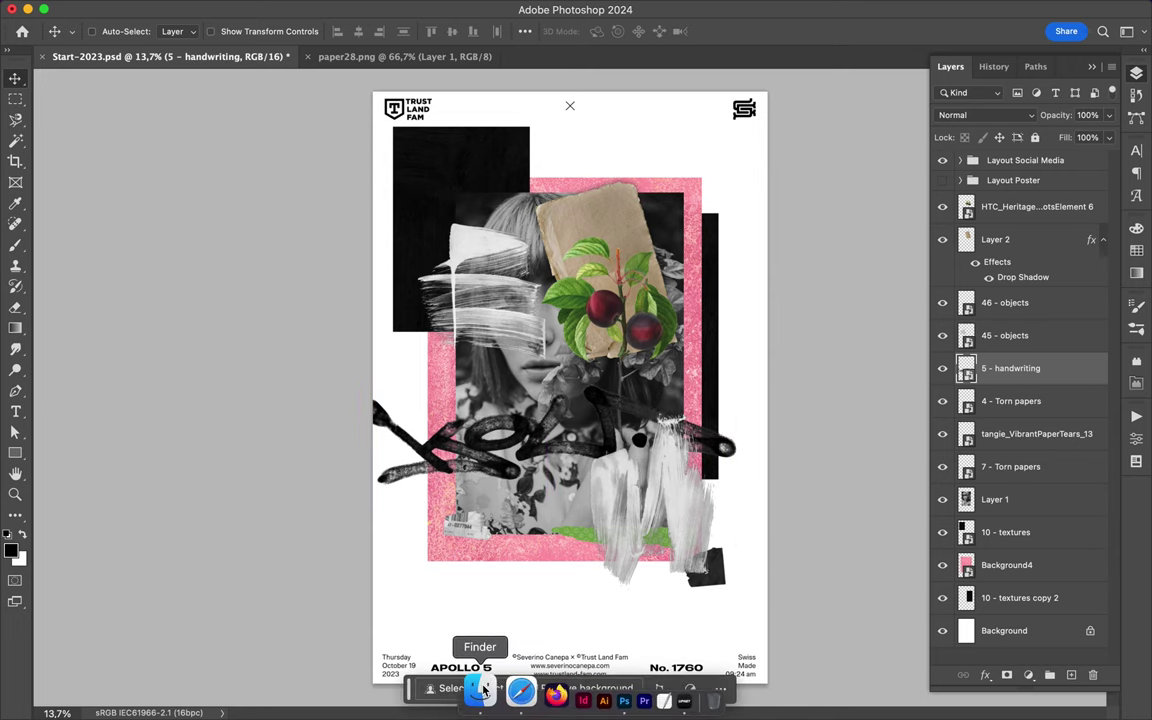
Select 7 - handwriting.png in Finder's Graffiti folder and drag it onto the poster.
click(478, 692)
click(650, 161)
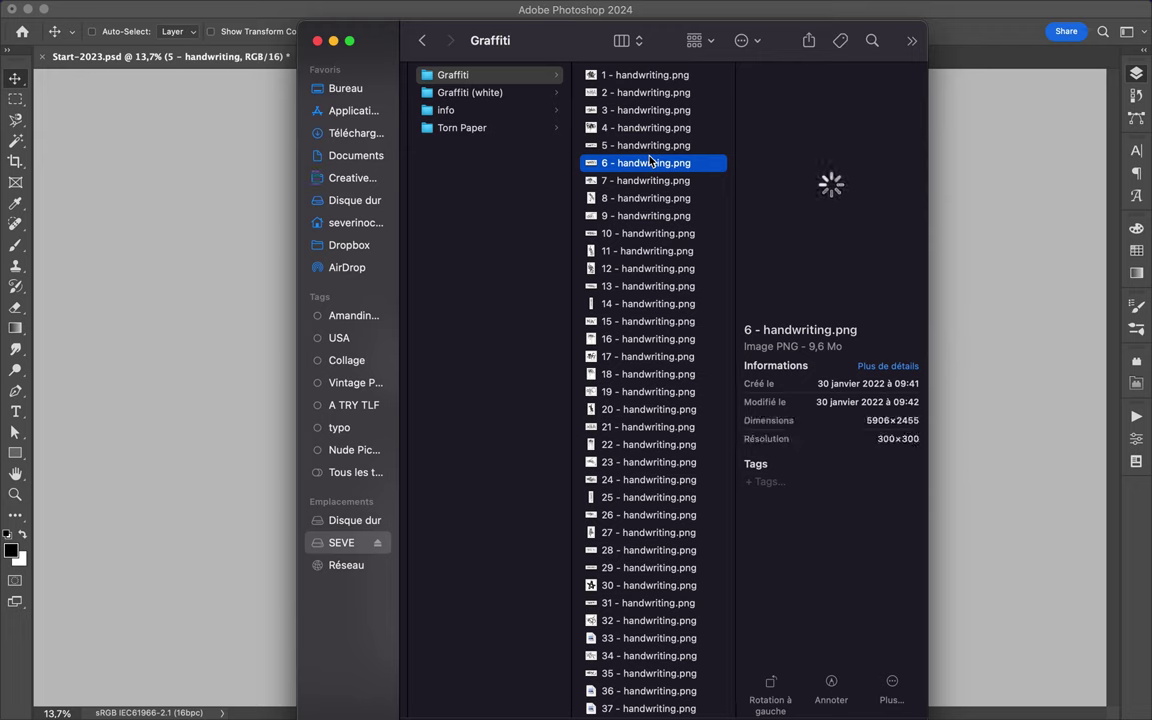
key(Down)
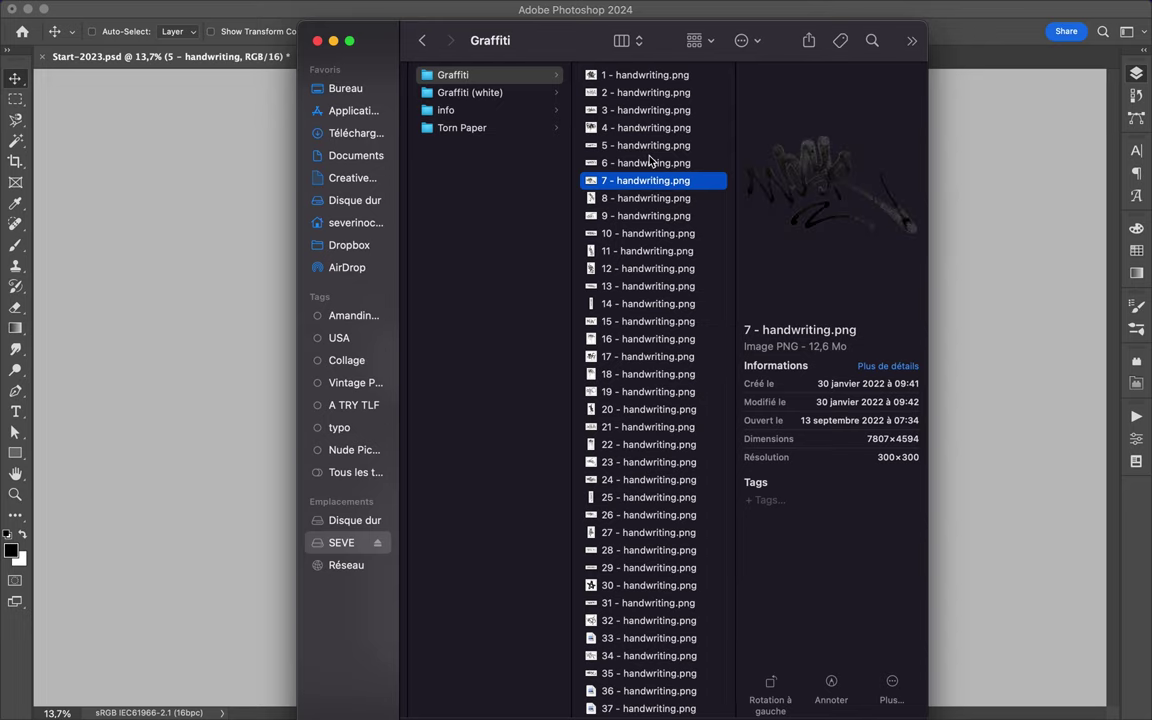
drag(661, 181, 215, 340)
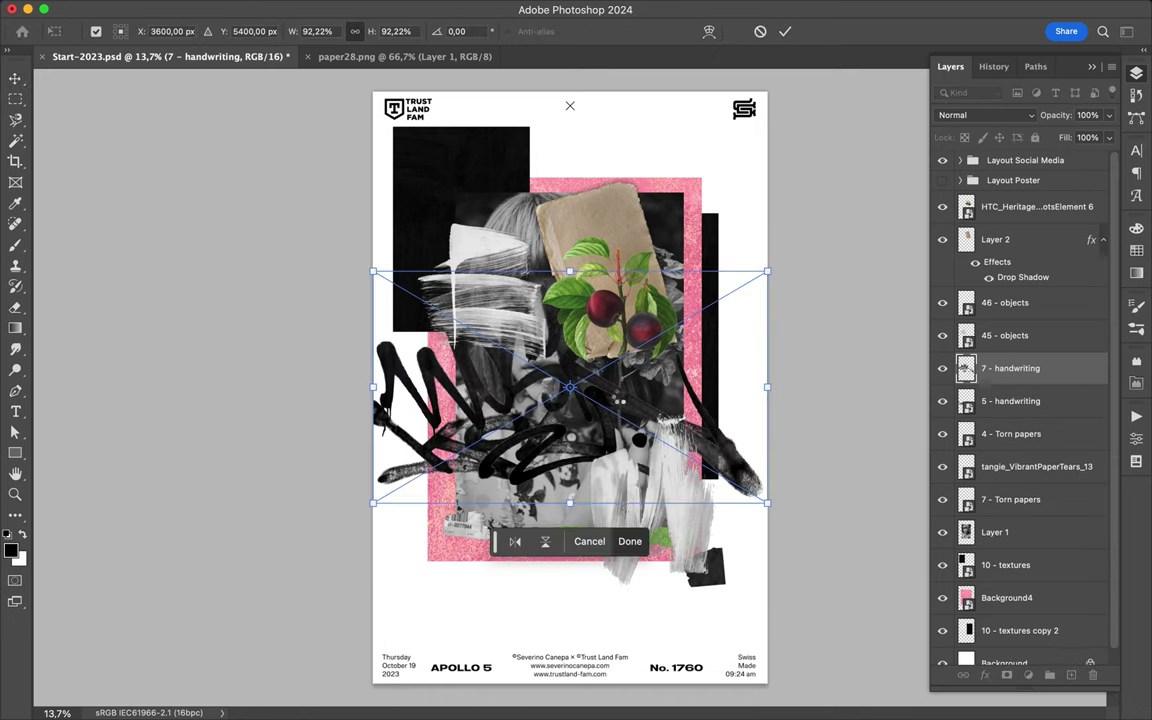
Place the 7 - handwriting tag and position it along the poster's bottom edge.
key(Return)
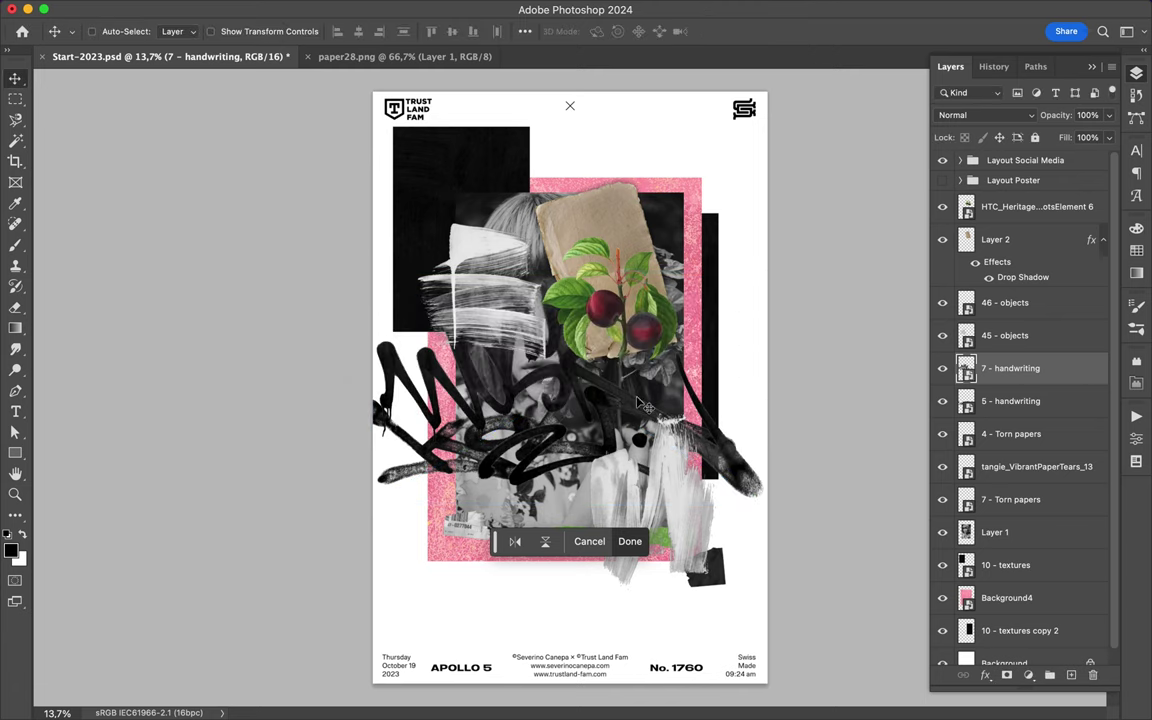
mouse_move(622, 401)
mouse_down()
mouse_move(703, 545)
mouse_move(657, 625)
mouse_up()
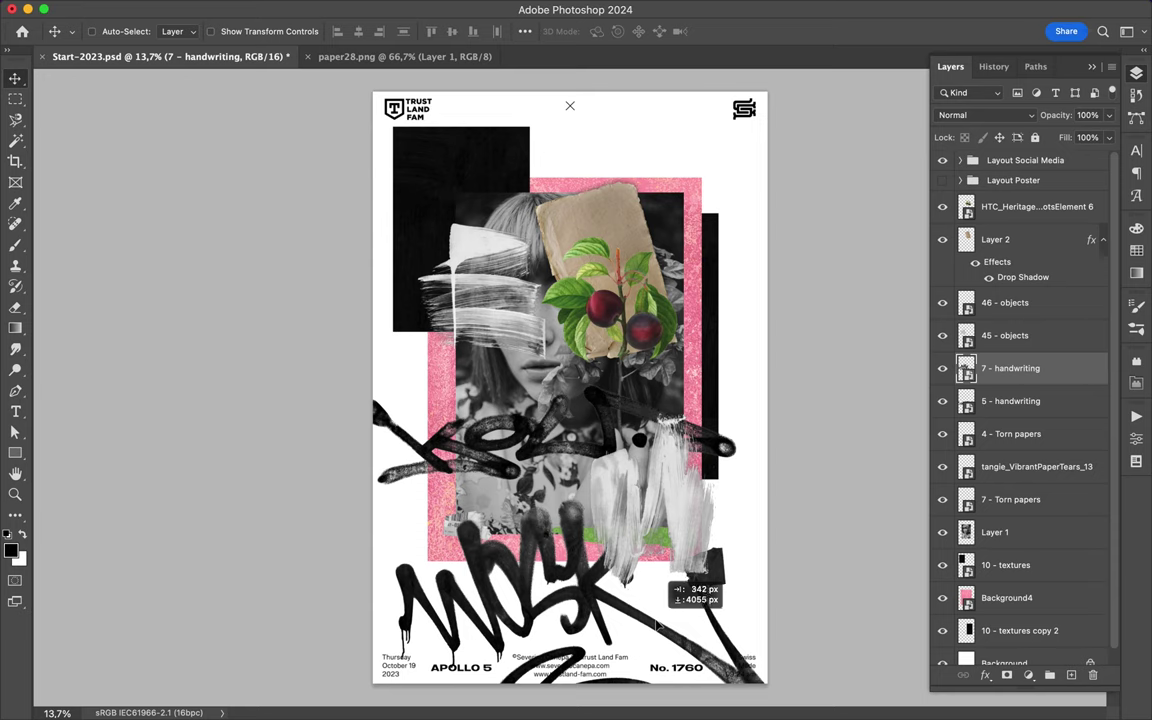
drag(657, 625, 632, 628)
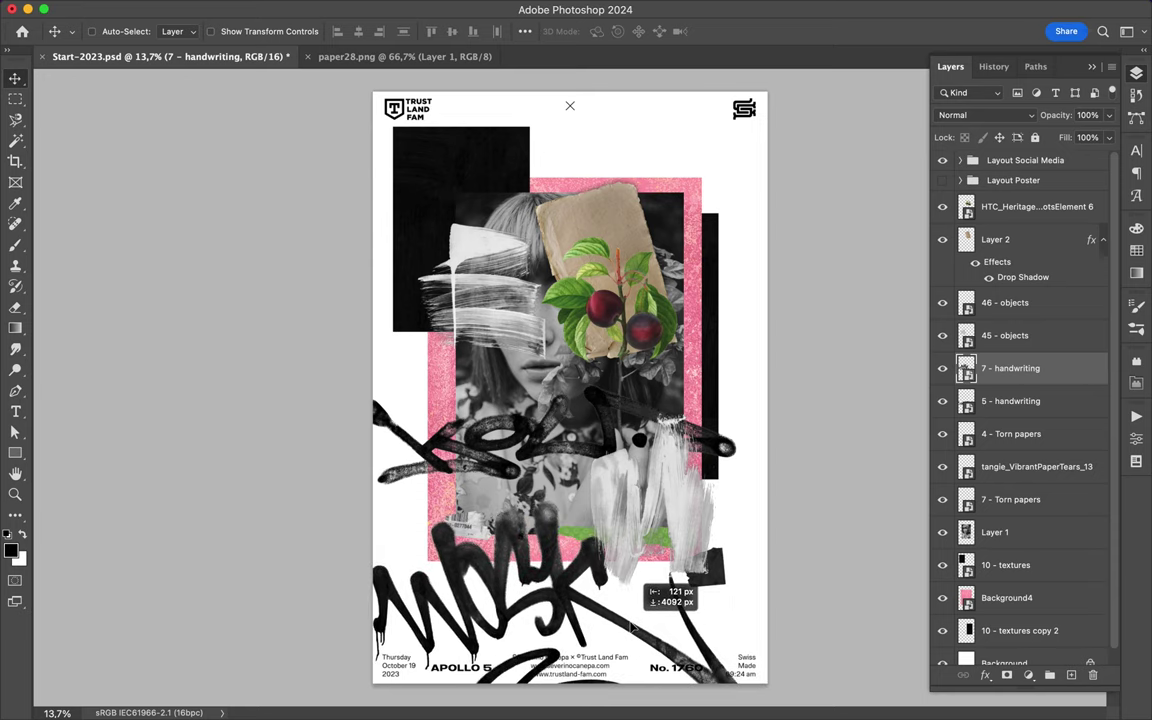
drag(632, 627, 631, 628)
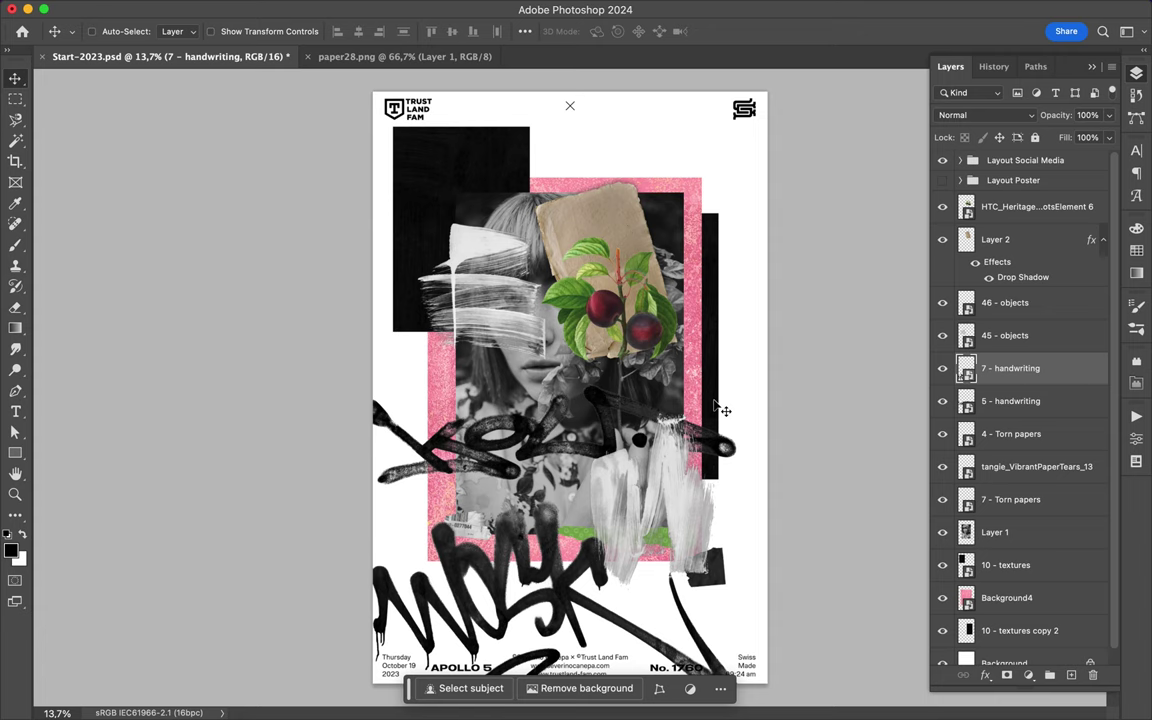
mouse_move(563, 712)
click(809, 9)
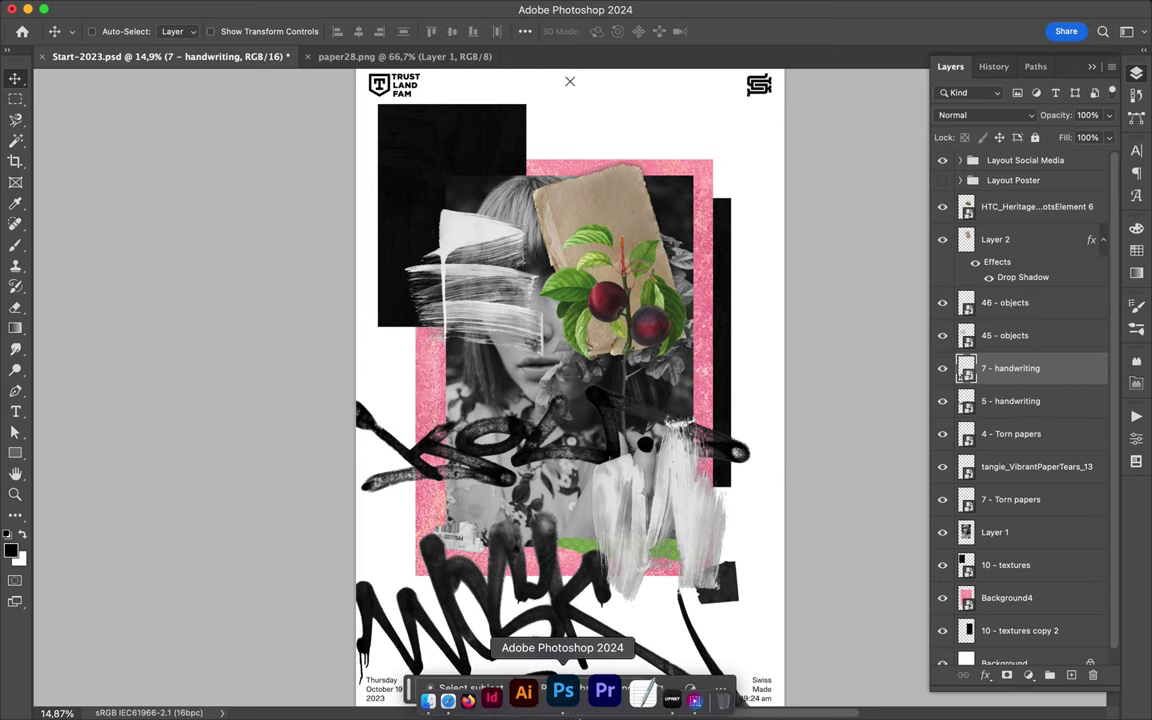
Choose the star graffiti 30 - handwriting.png in Finder and drag it onto the poster.
click(469, 690)
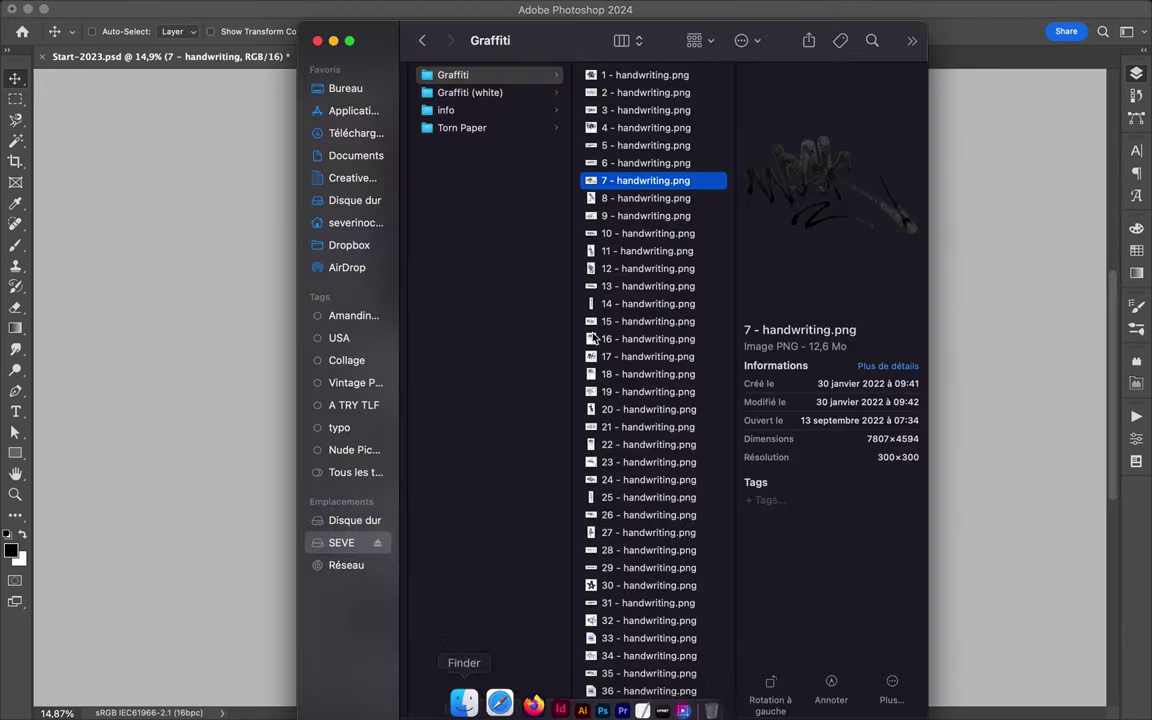
click(636, 201)
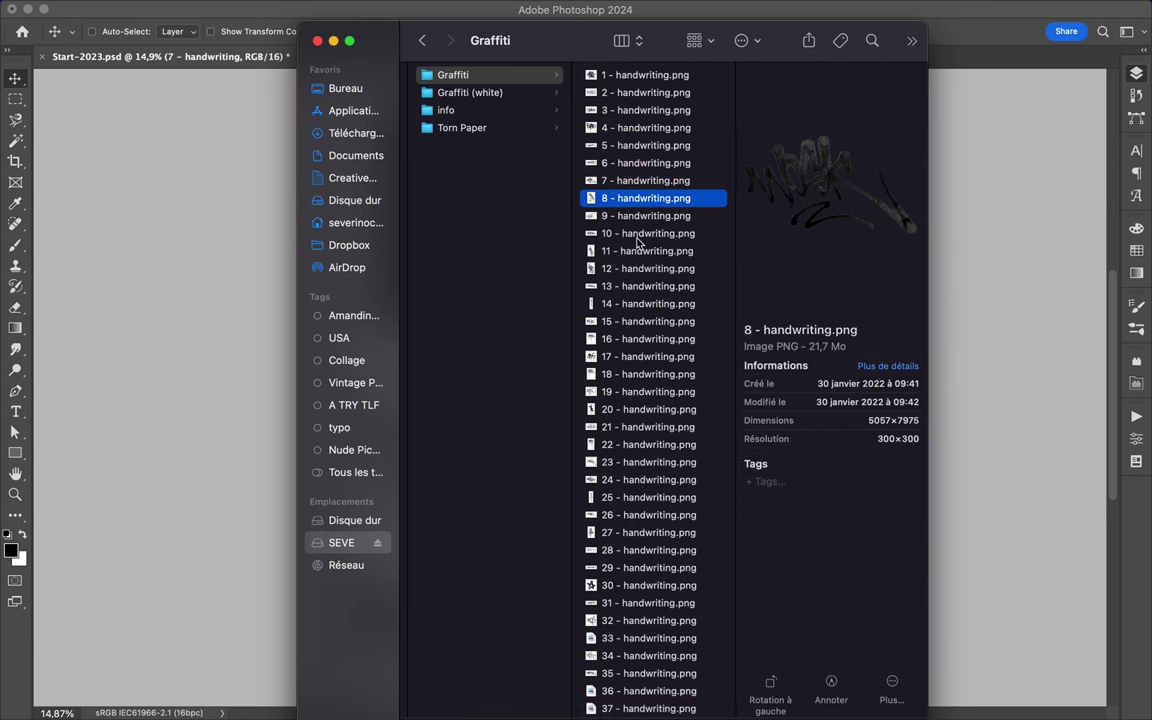
scroll(640, 350, down, 2)
click(647, 508)
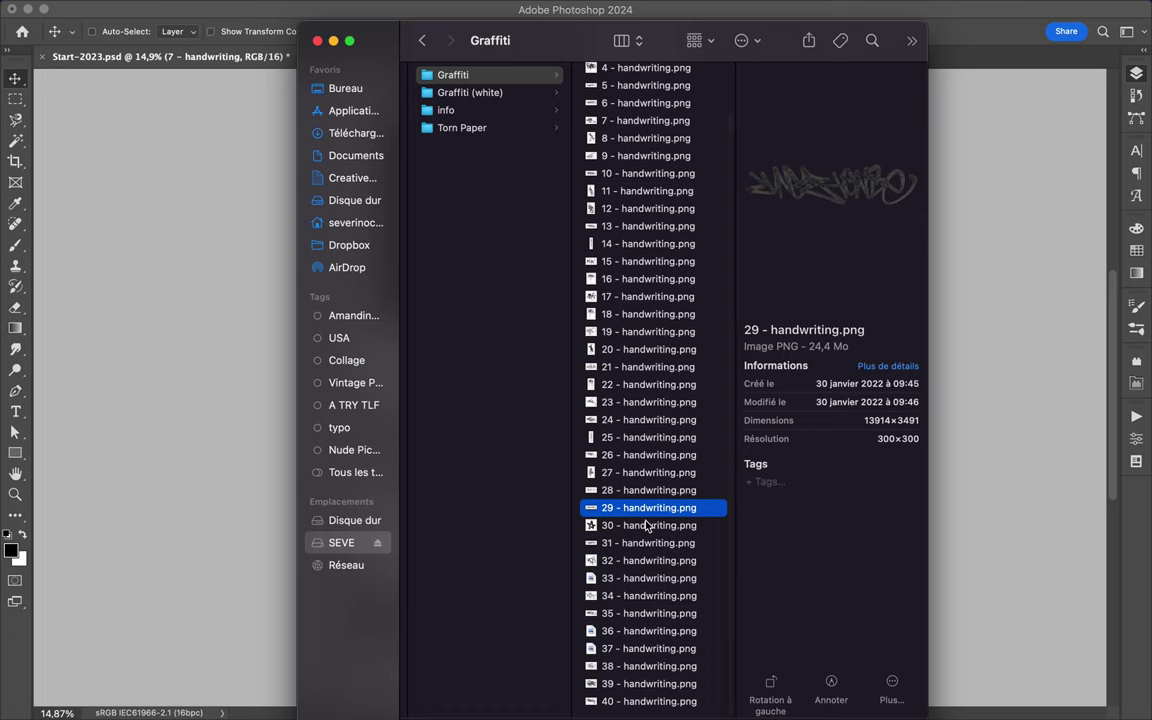
click(650, 527)
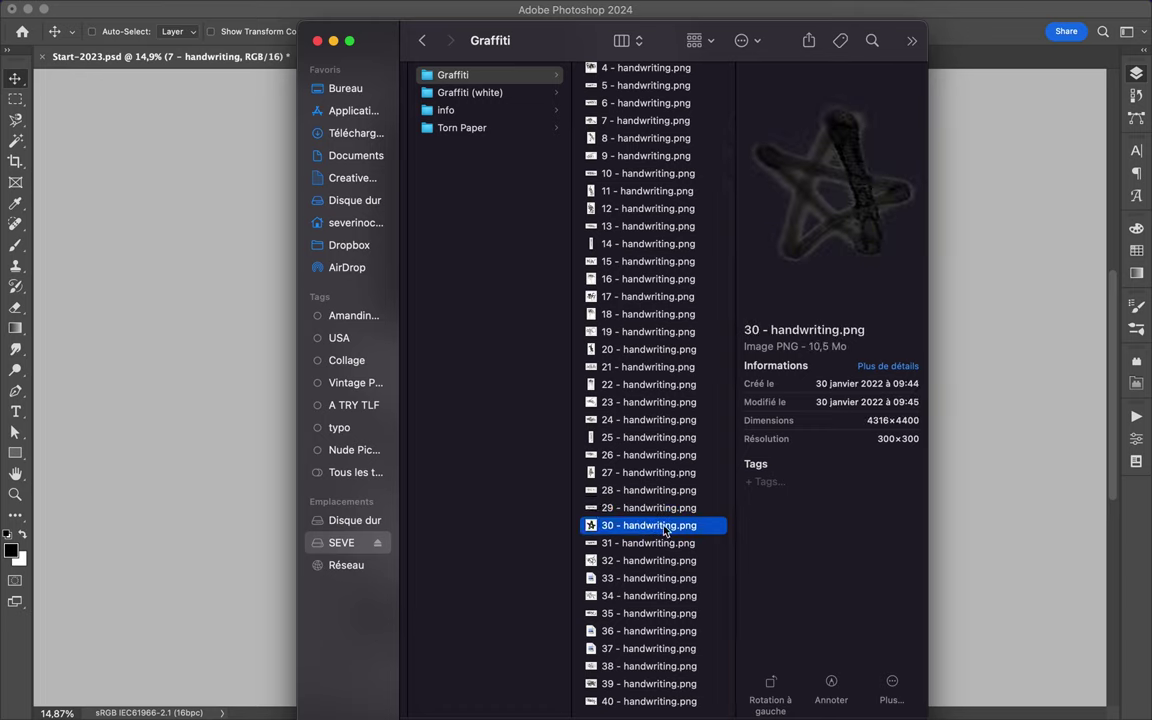
drag(665, 530, 214, 398)
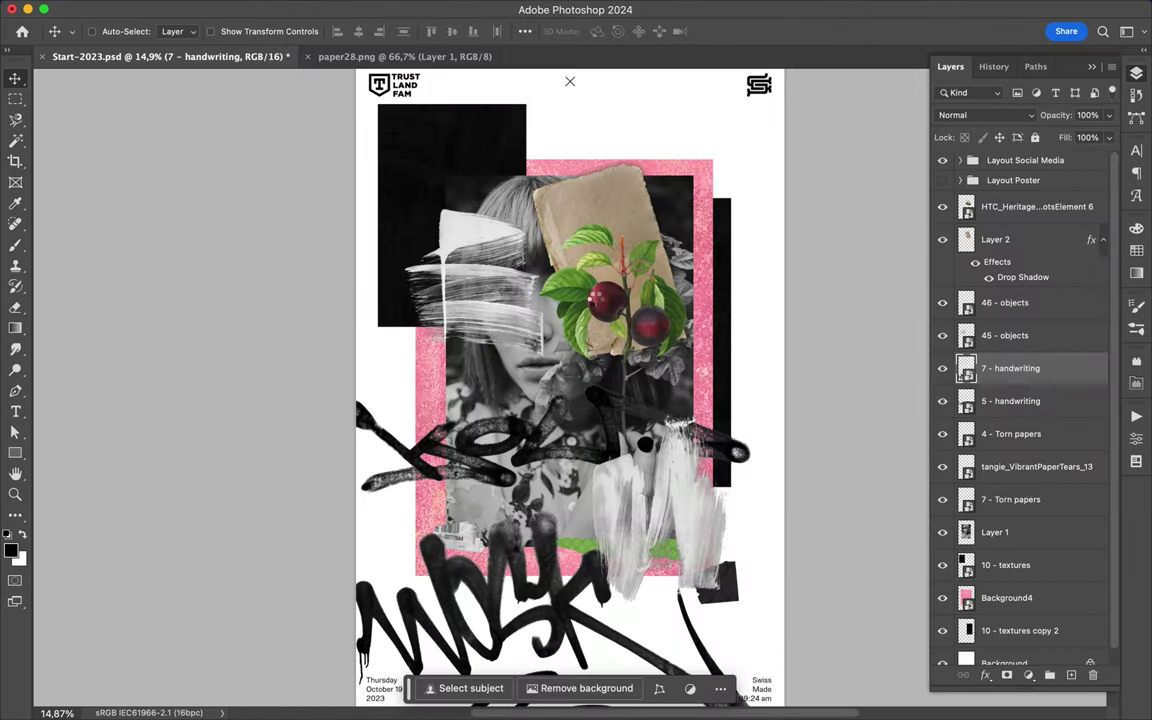
Shrink the 30 - handwriting star to about 76% and set it over the frame's top-right corner.
mouse_move(520, 362)
mouse_down()
mouse_move(737, 148)
mouse_move(729, 160)
mouse_up()
drag(845, 139, 679, 139)
key(Return)
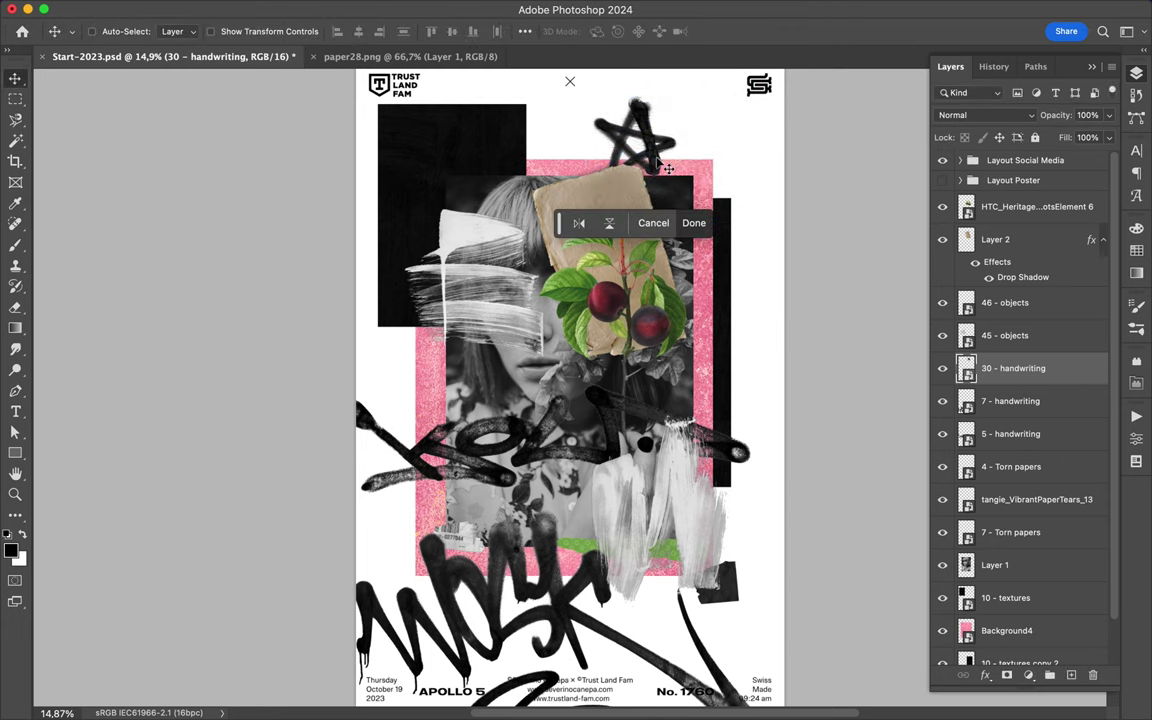
drag(591, 144, 703, 190)
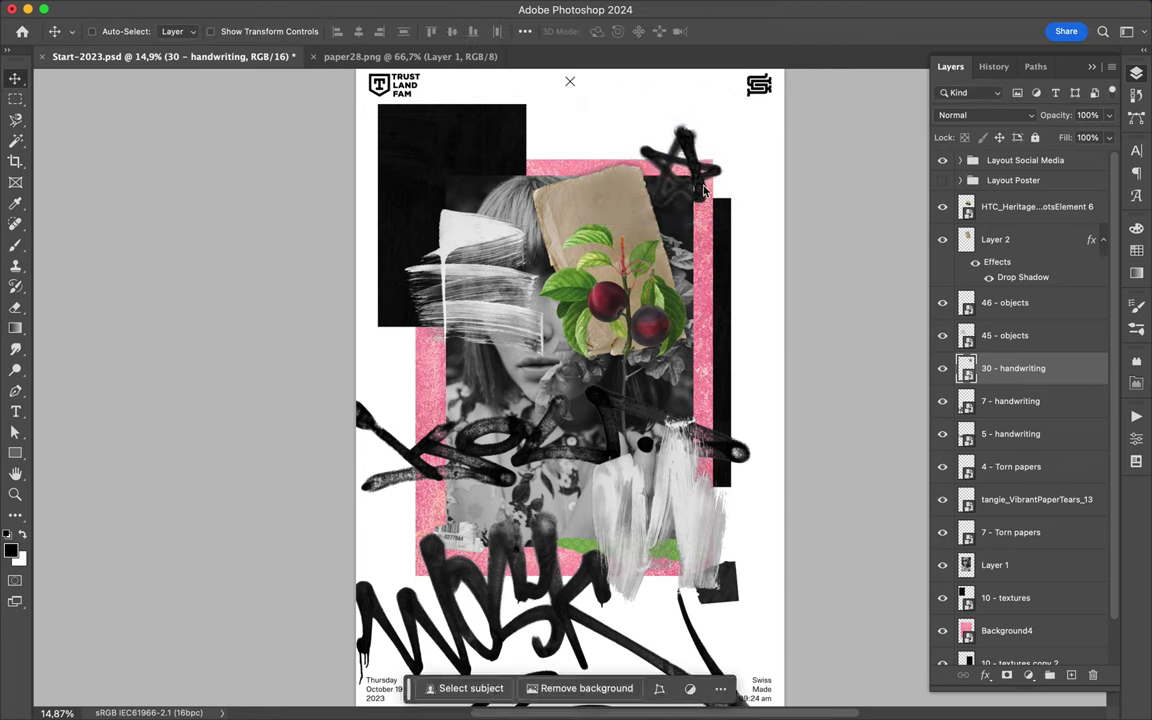
key(F7)
click(474, 692)
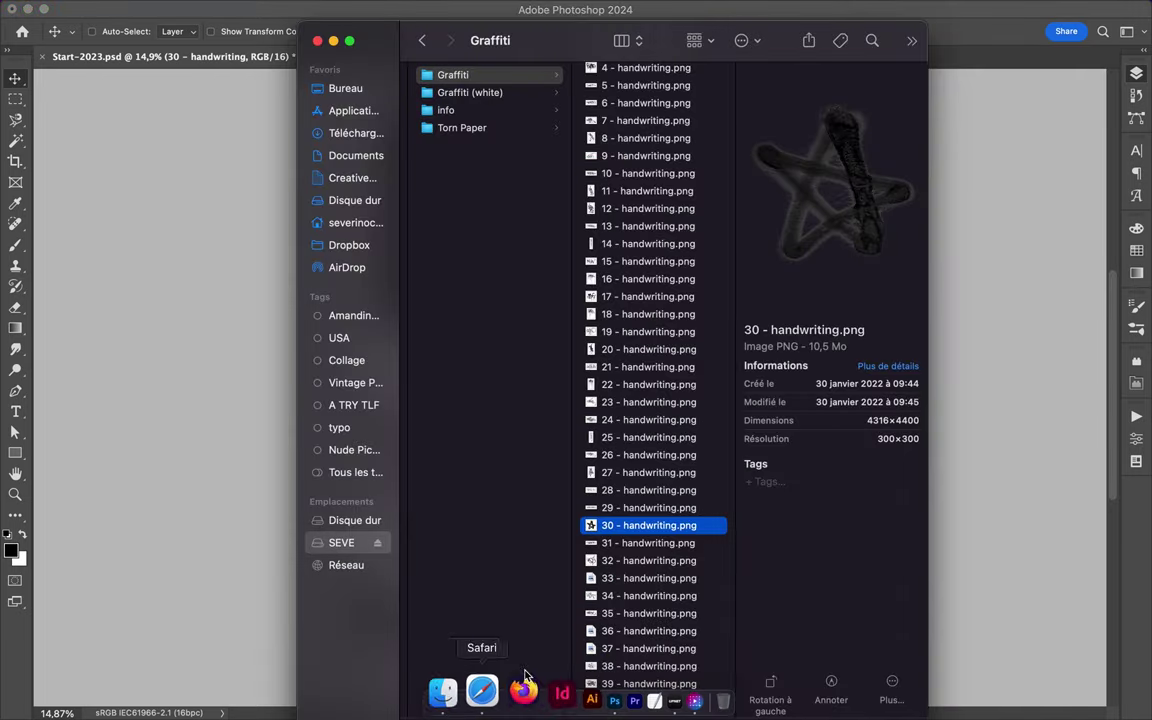
Go from Graffiti to Graffiti (white) and drag 22 - handwriting.png onto the poster.
click(650, 558)
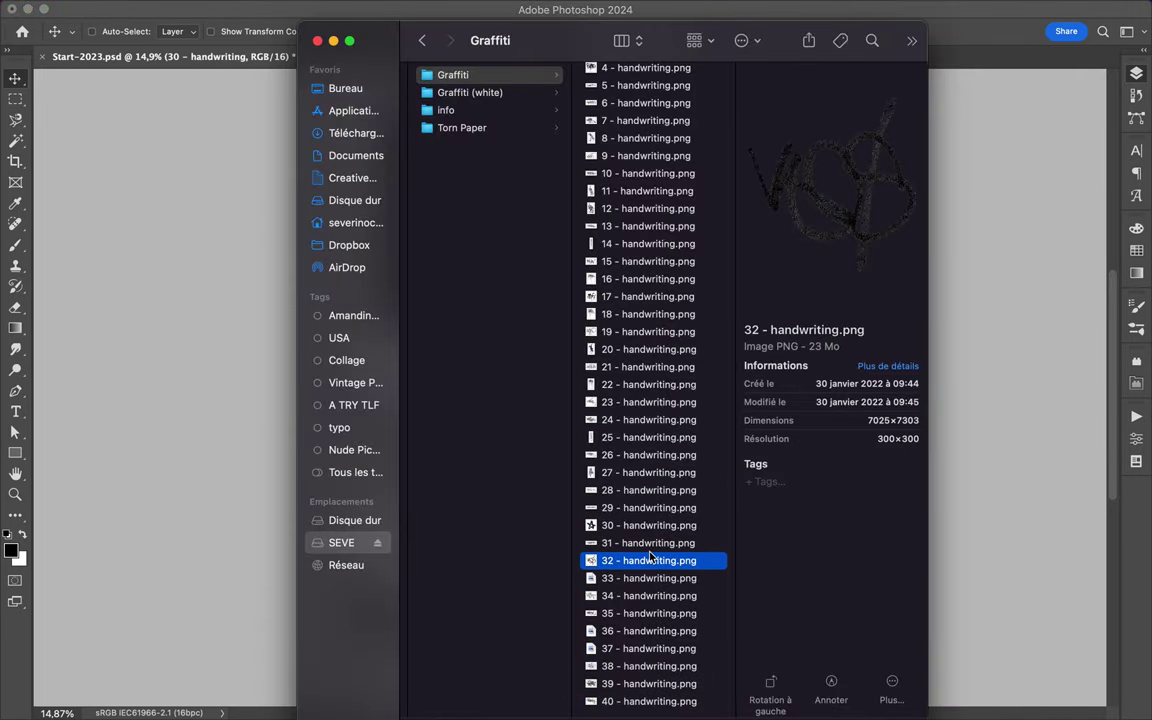
key(Down)
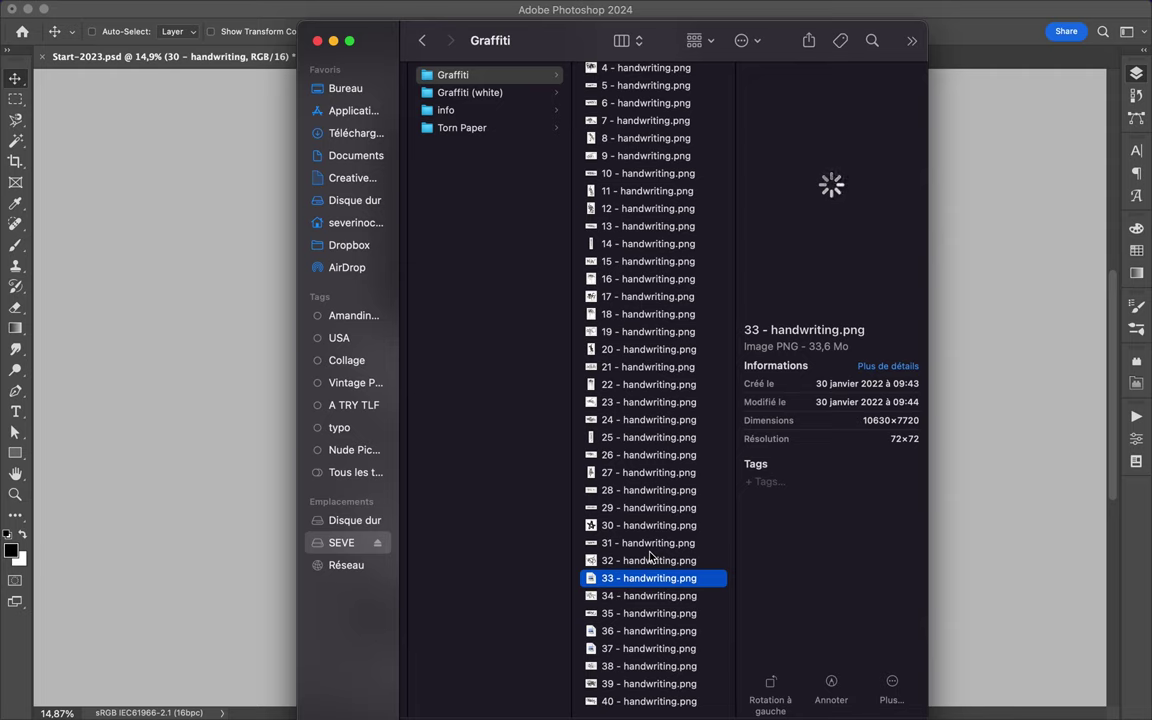
key(Left)
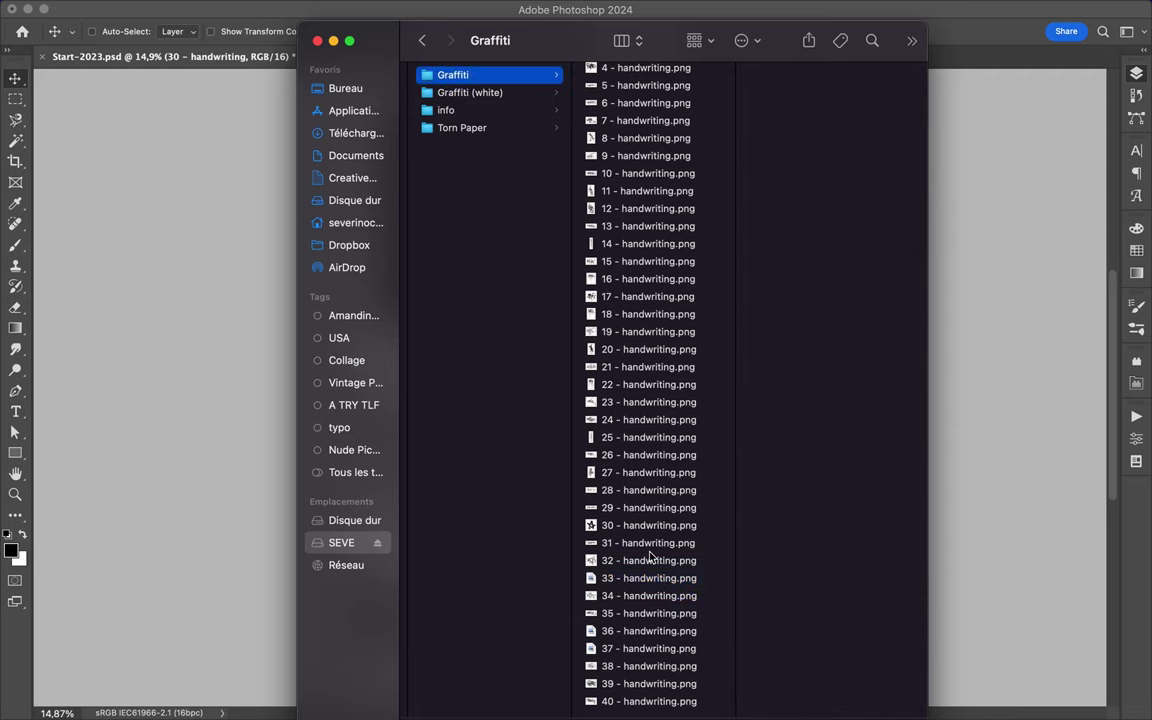
key(Down)
key(Right)
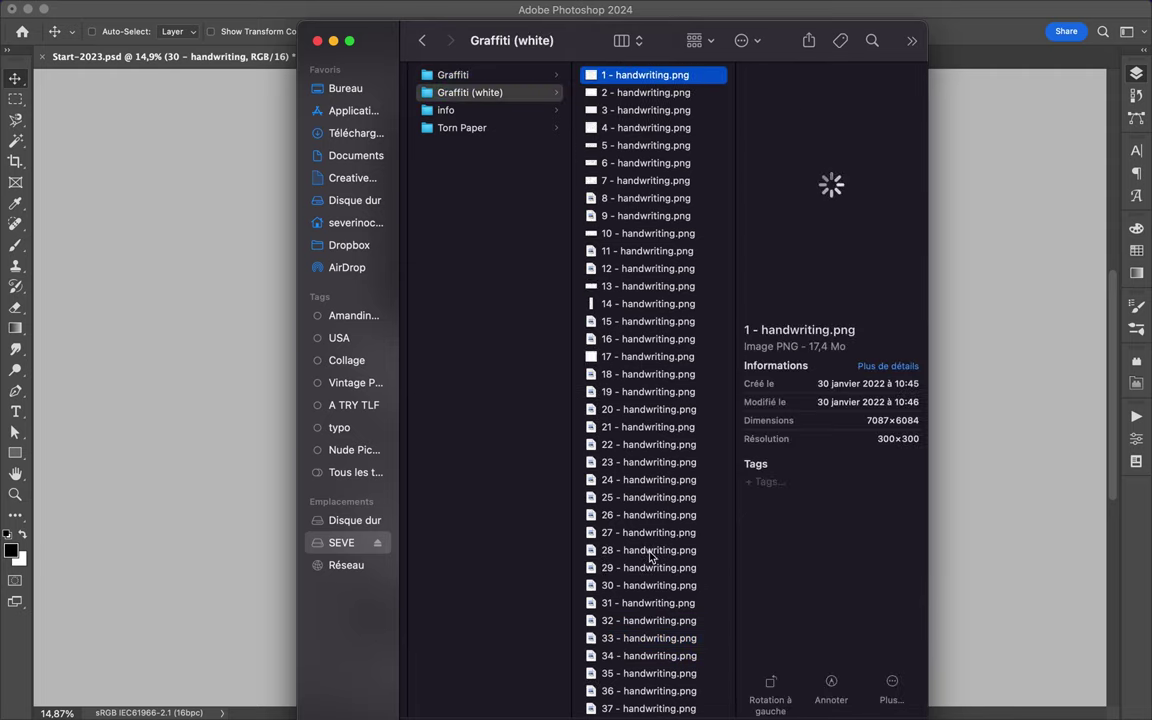
key(Down)
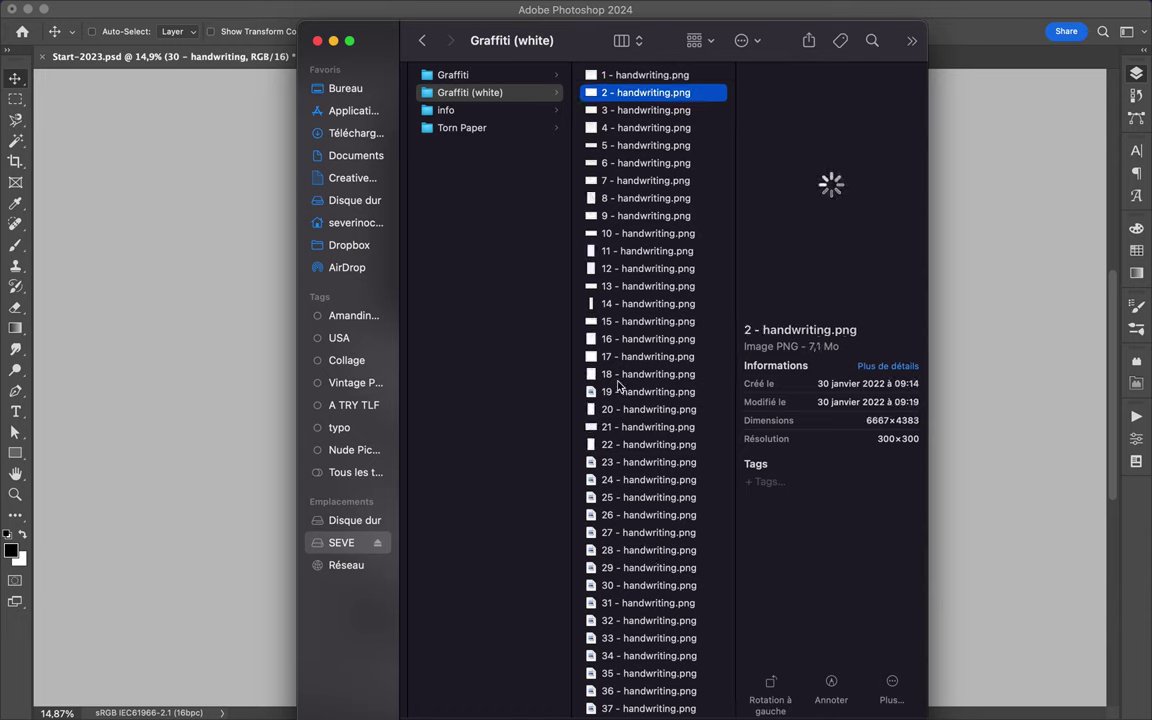
click(626, 451)
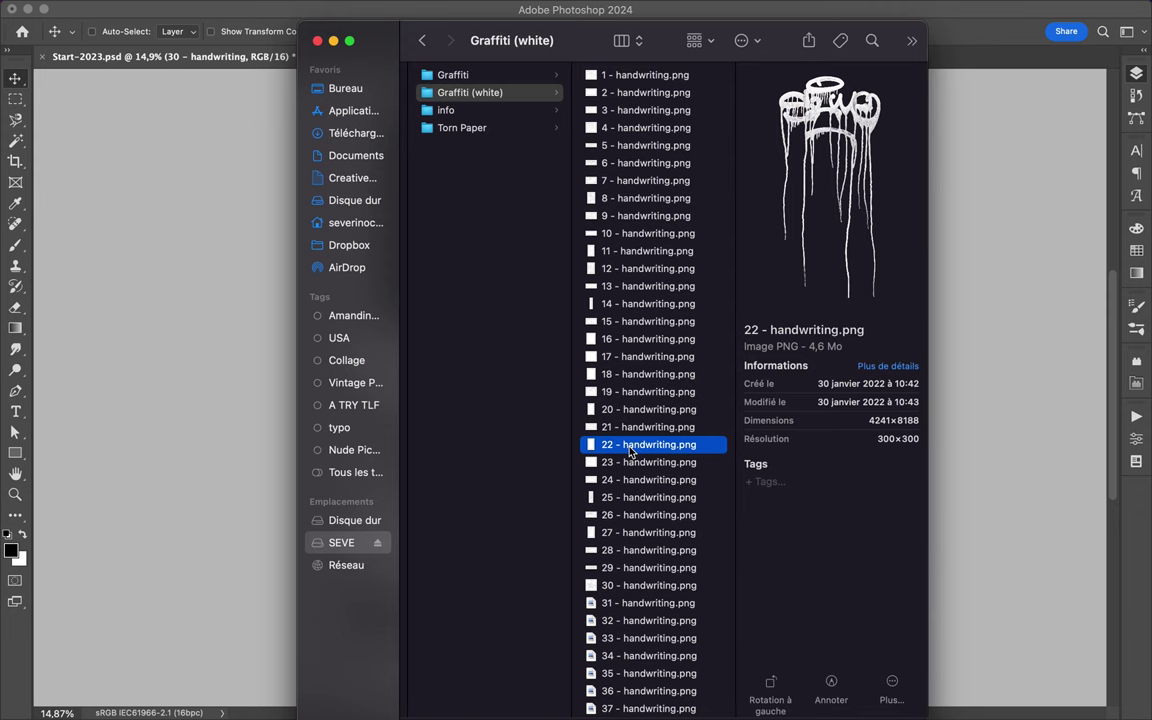
drag(629, 452, 190, 372)
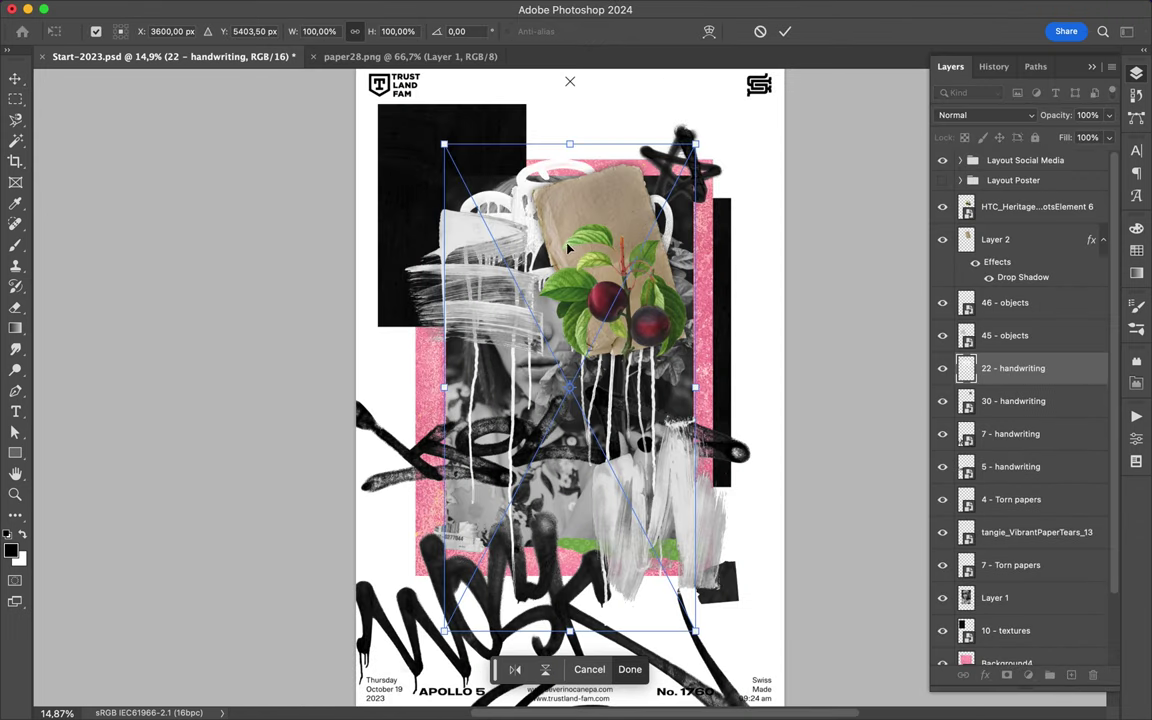
Place the white dripping handwriting graffiti over the top-left black block, then zoom out.
mouse_move(543, 204)
mouse_down()
mouse_move(520, 175)
mouse_move(472, 184)
mouse_up()
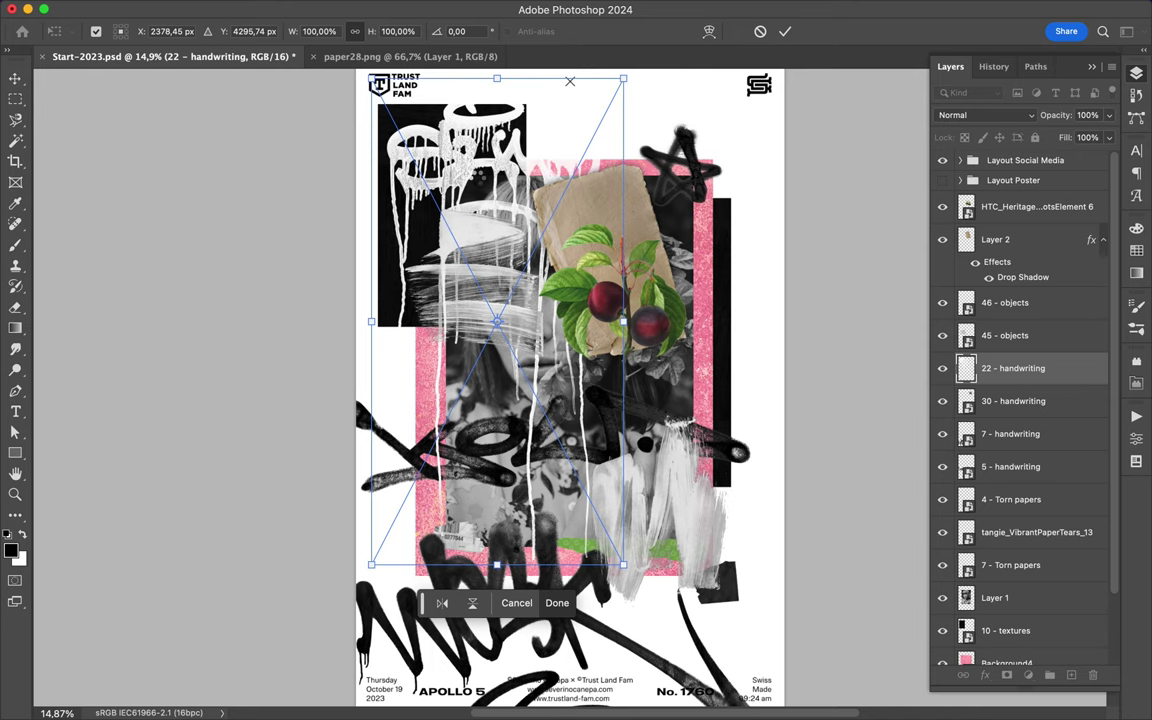
key(Return)
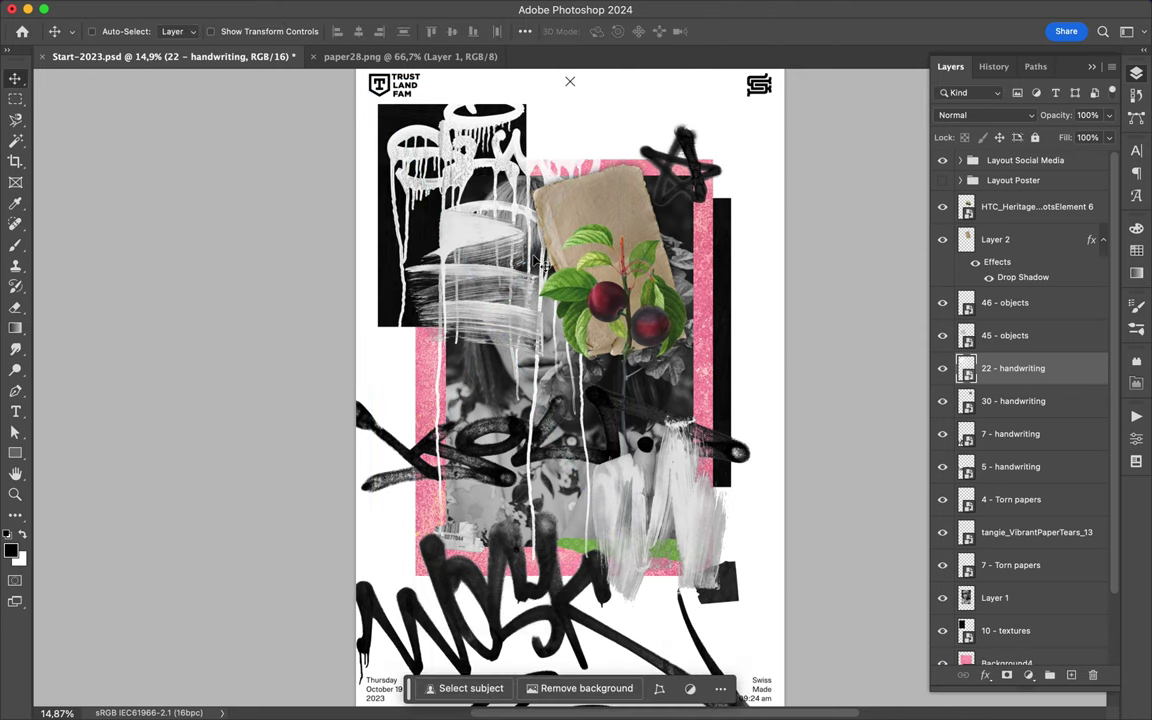
key(ctrl+minus)
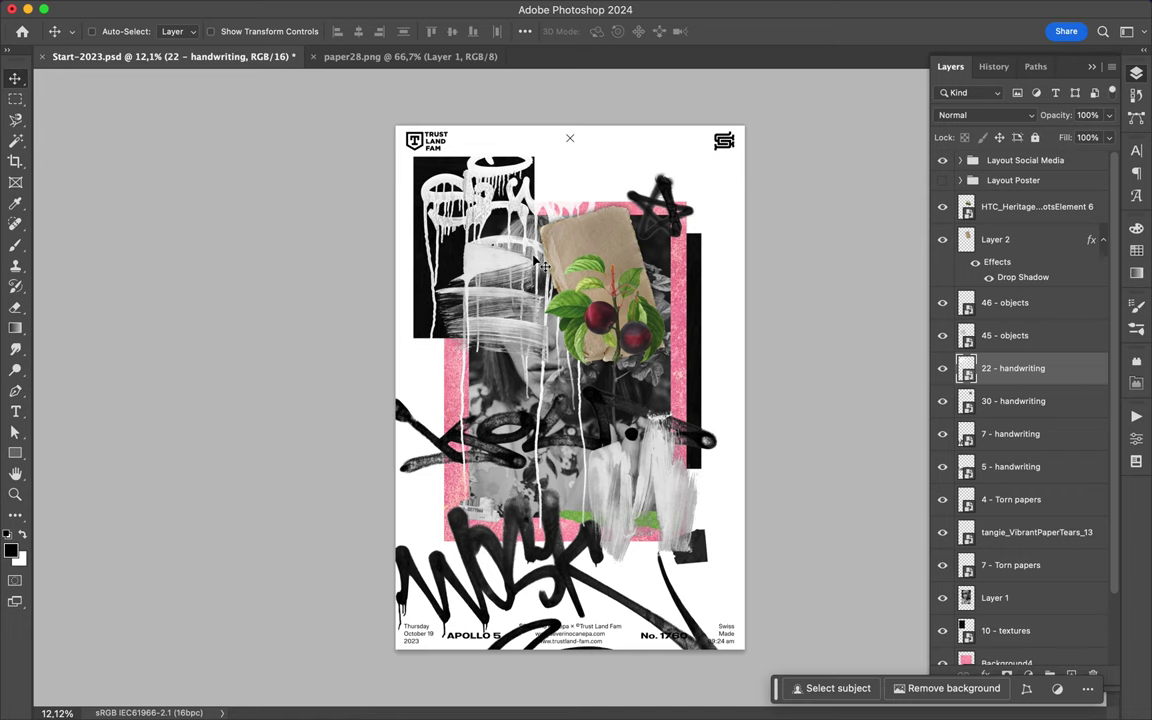
scroll(1000, 400, down, 3)
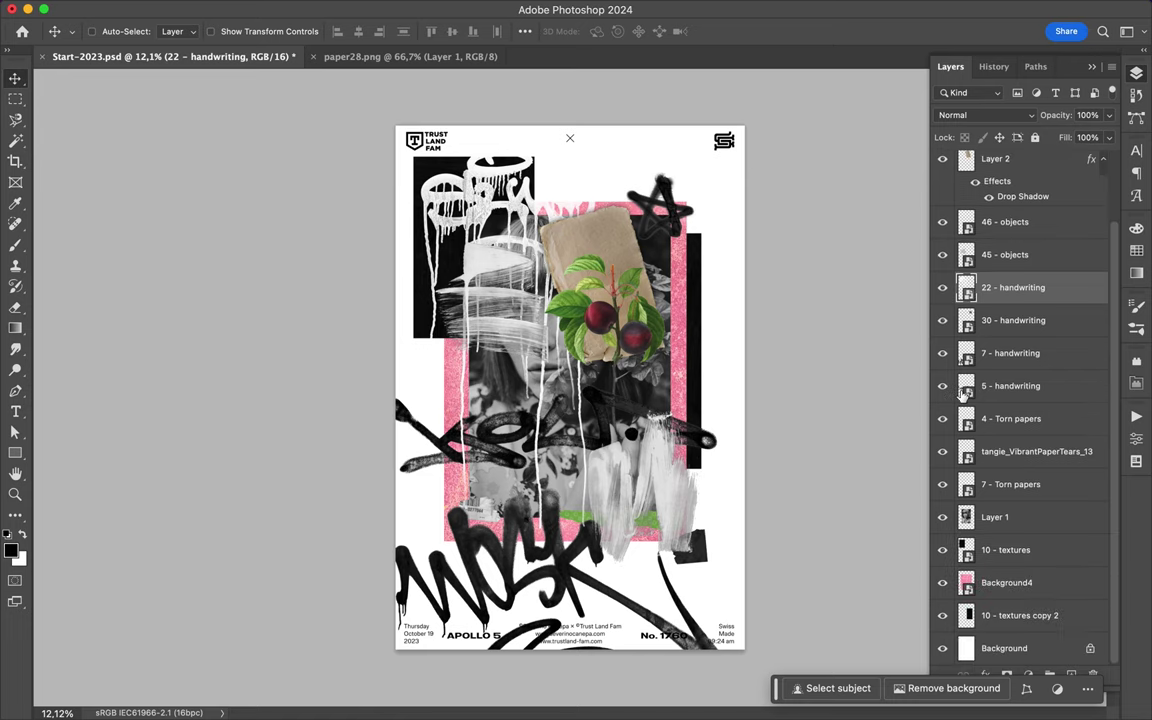
click(1030, 652)
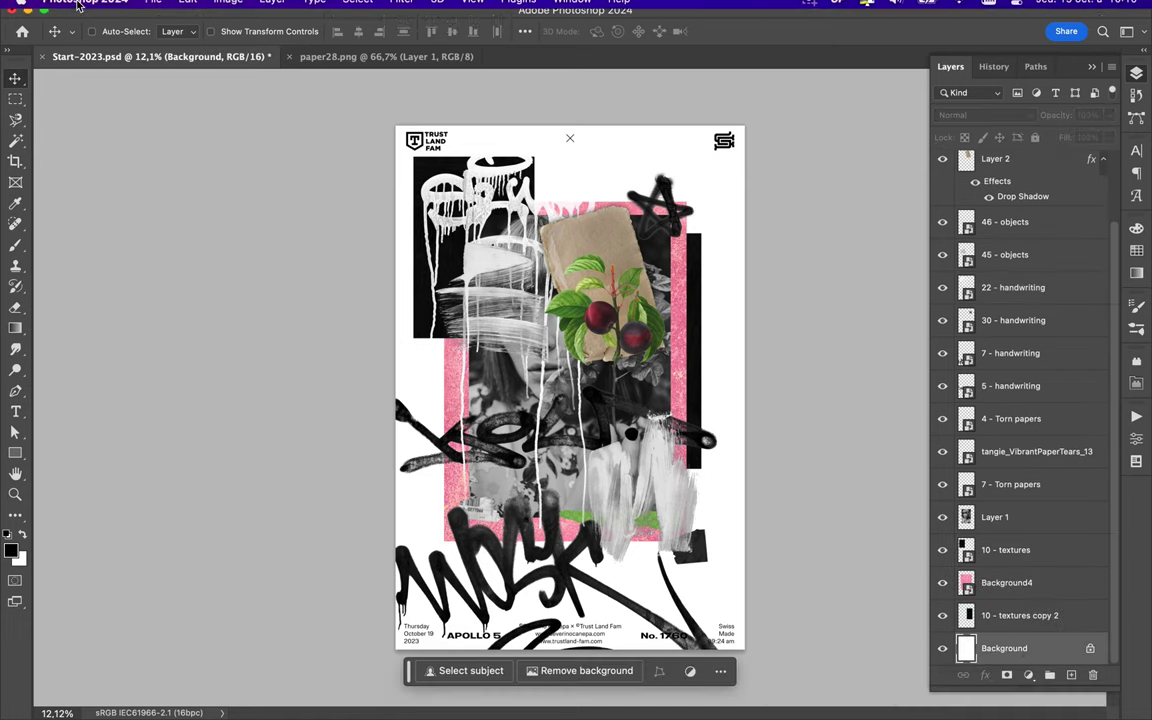
Fill the Background layer with 50% Gray.
click(153, 9)
mouse_move(187, 8)
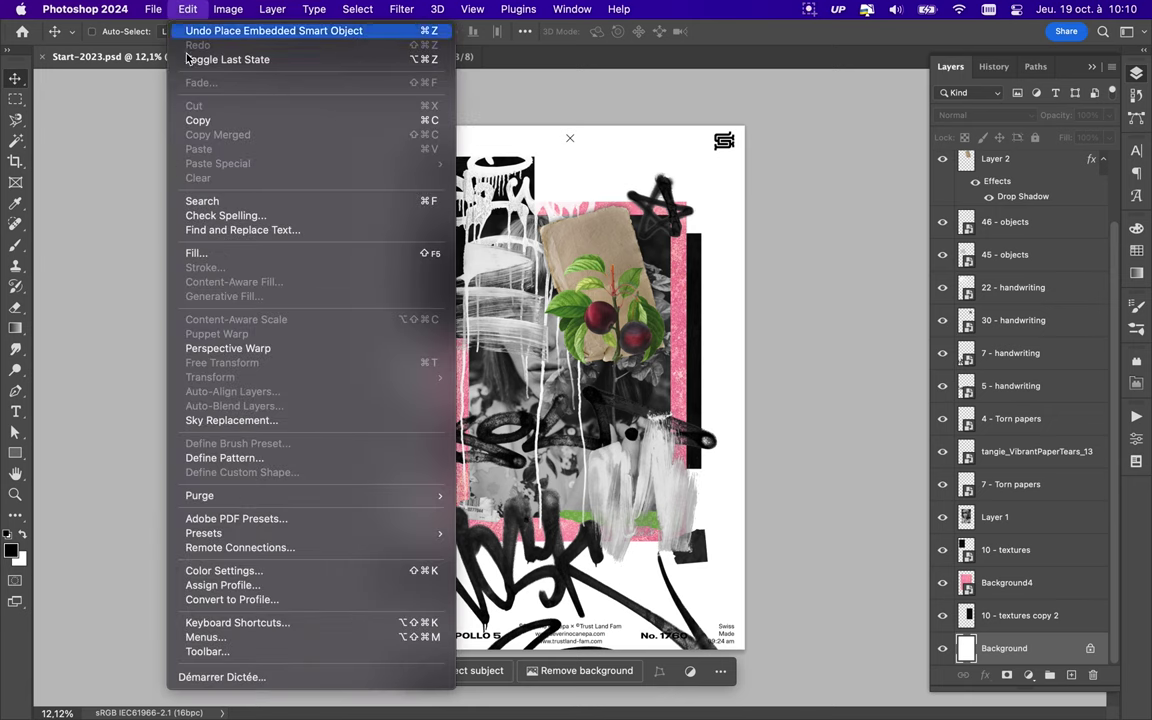
click(188, 253)
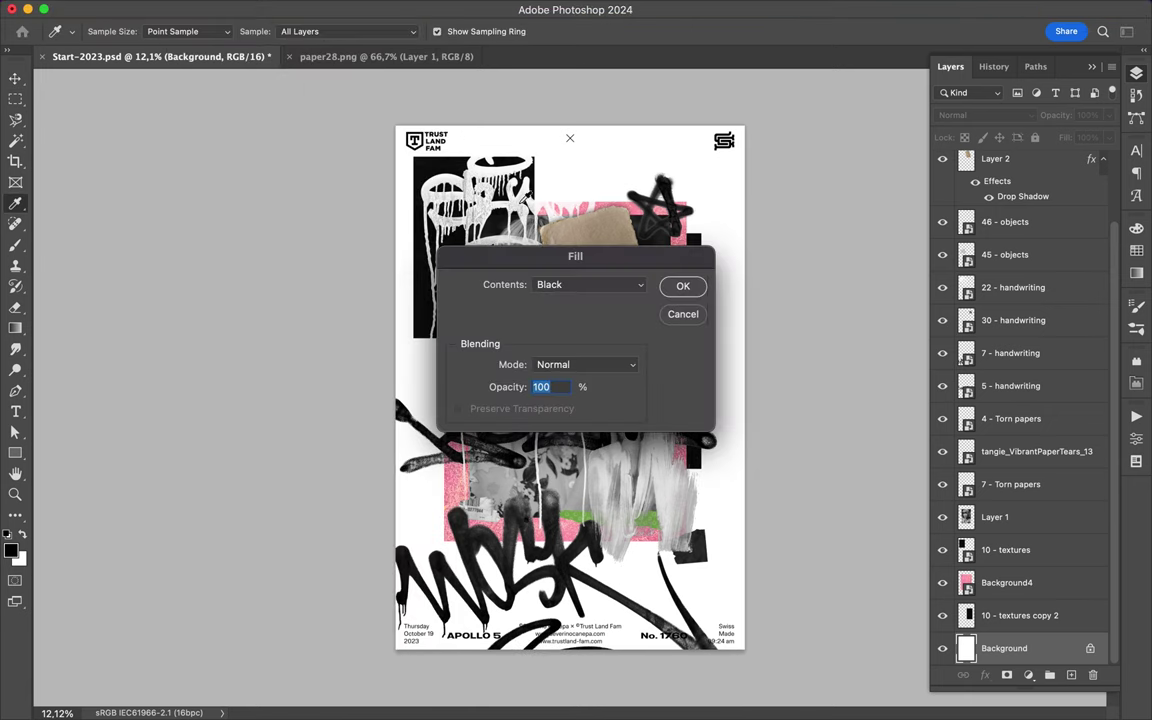
click(613, 285)
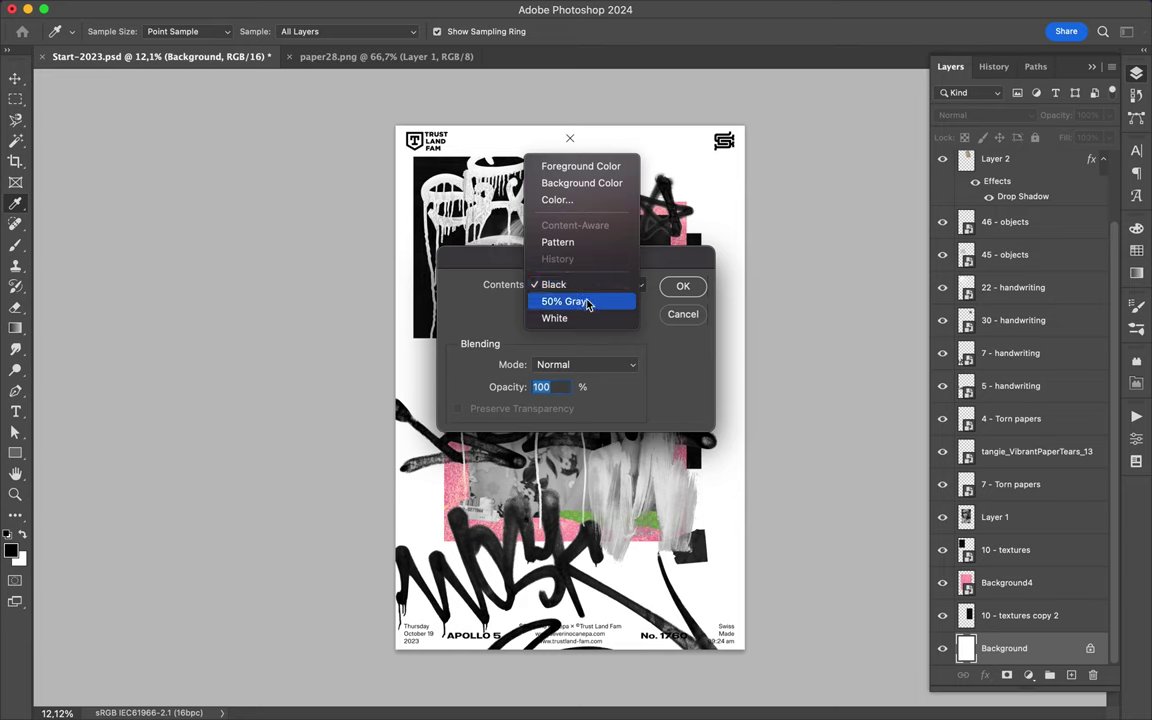
click(588, 302)
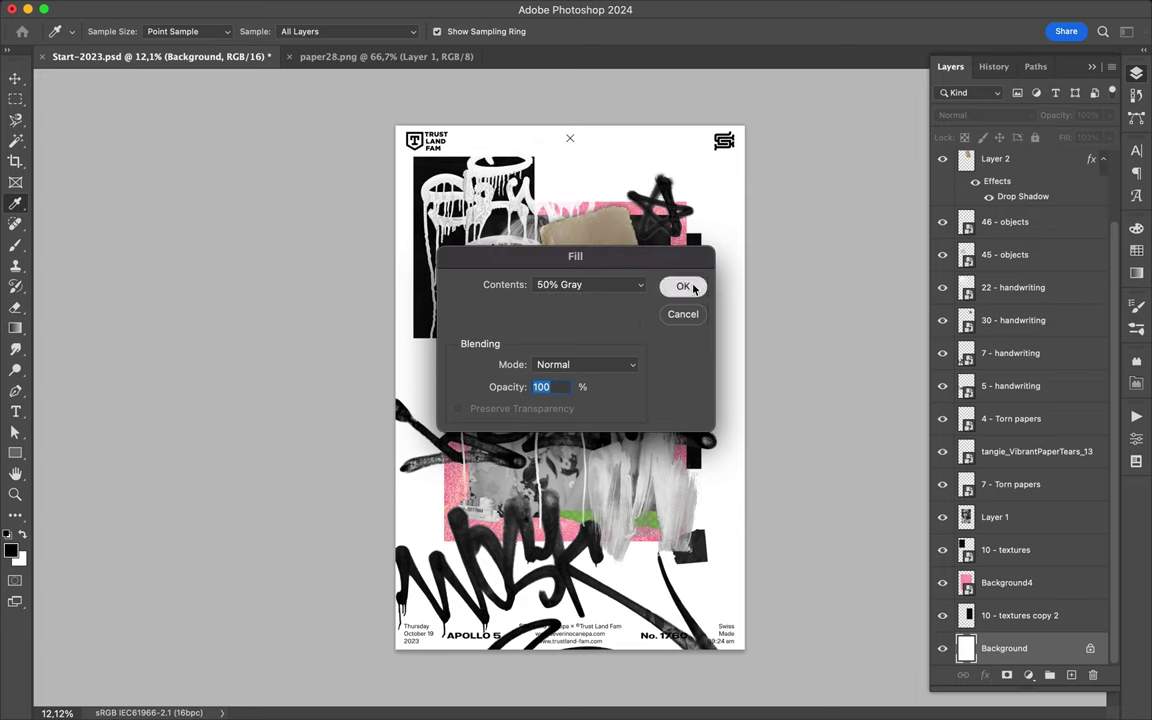
click(684, 286)
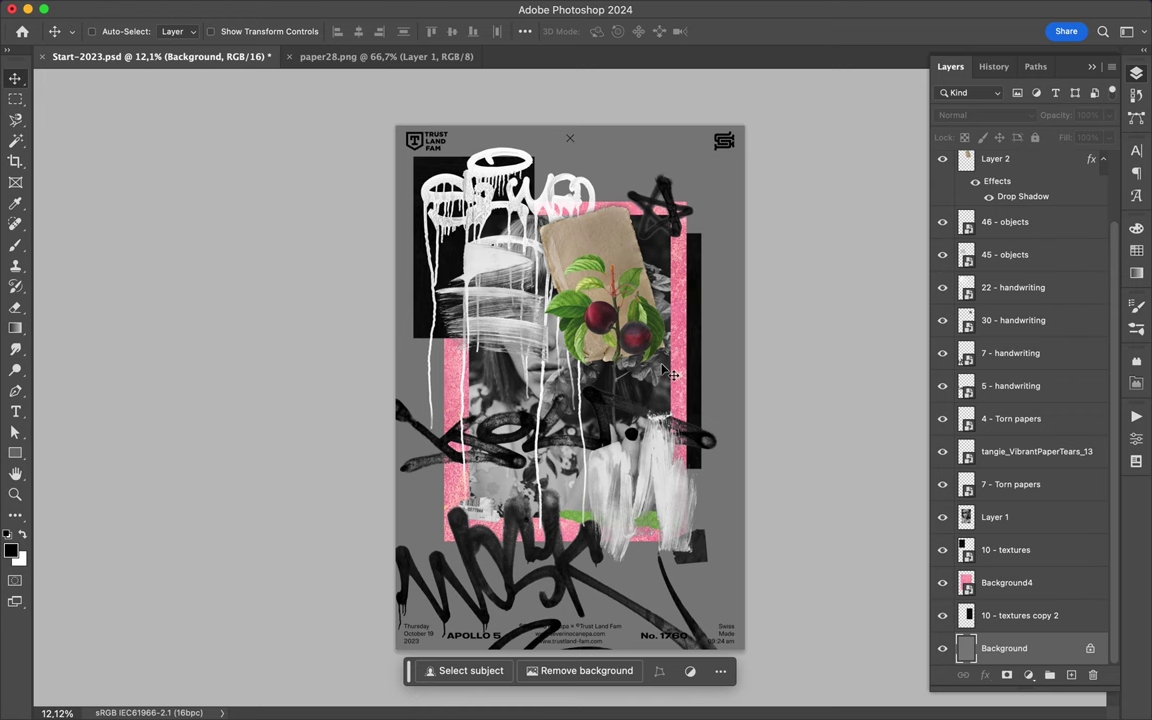
Shift the black texture panel right and slightly up, then return to Finder.
scroll(667, 372, up, 2)
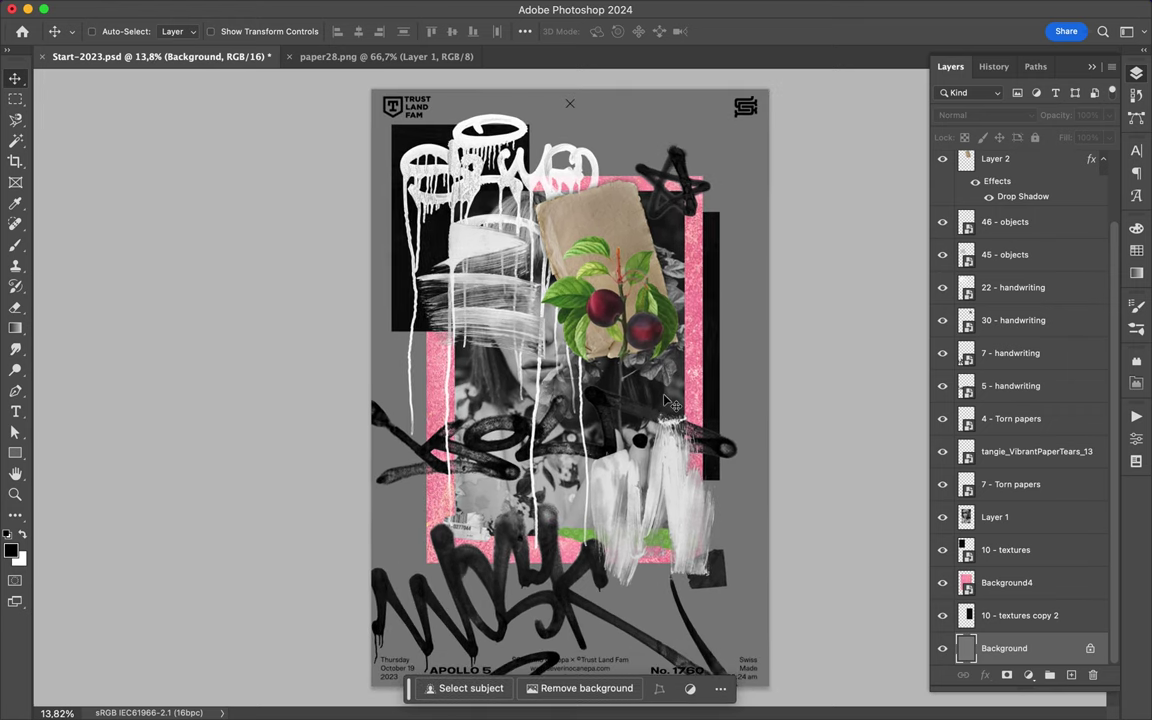
scroll(605, 355, up, 2)
drag(745, 352, 809, 340)
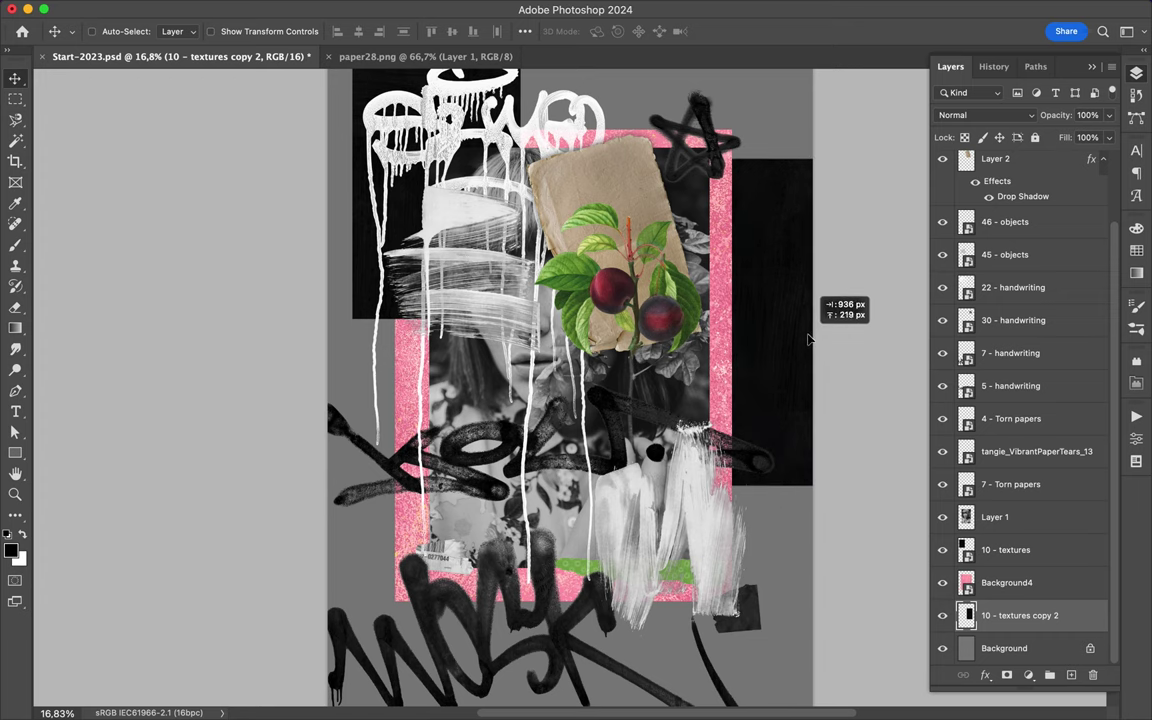
scroll(809, 340, down, 3)
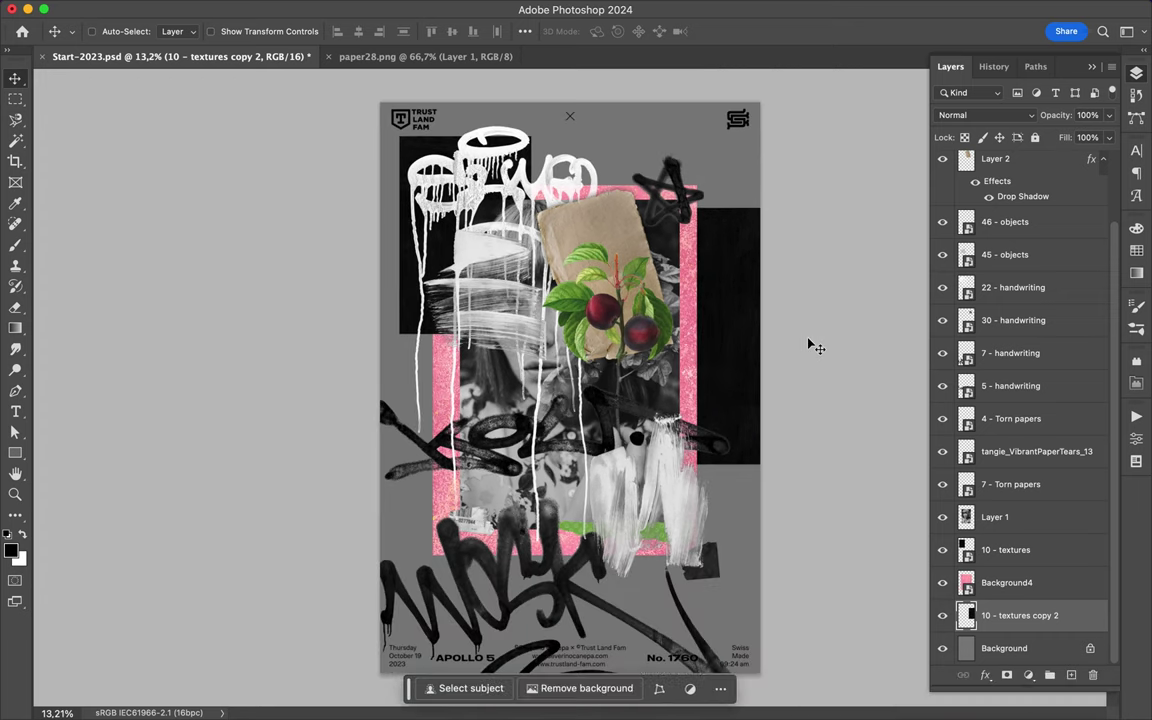
click(455, 690)
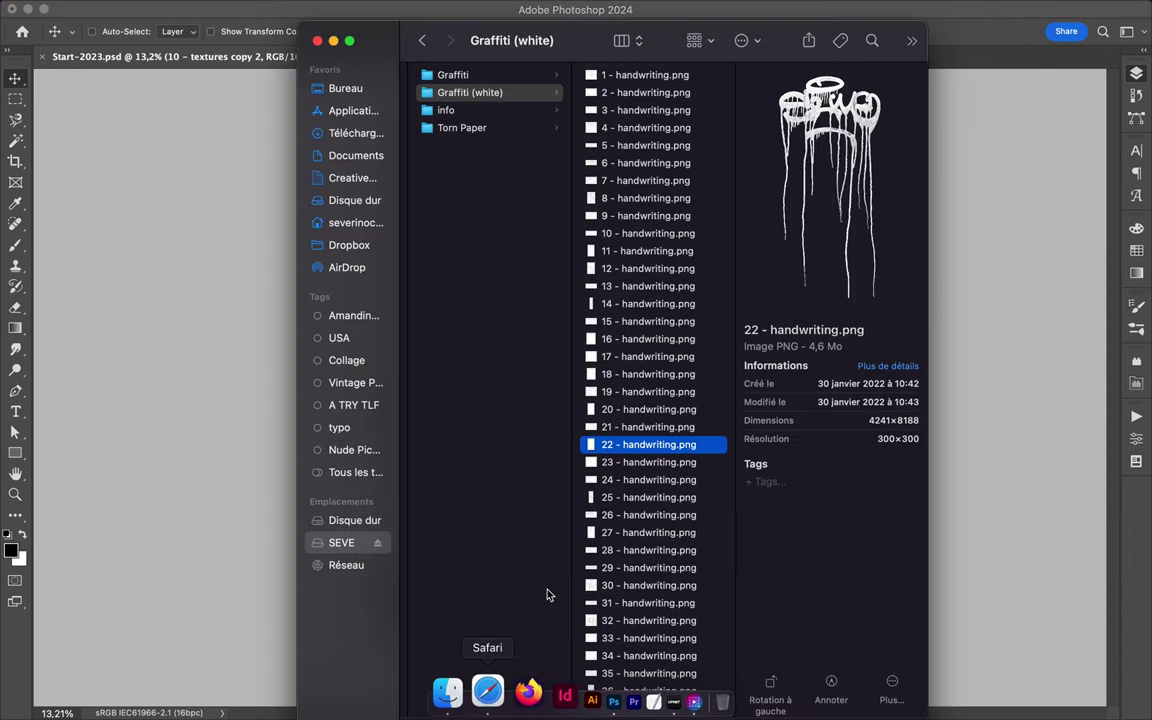
Open the Torn Paper folder and drag 5 - Tear paper.png onto the poster.
scroll(658, 514, left, 3)
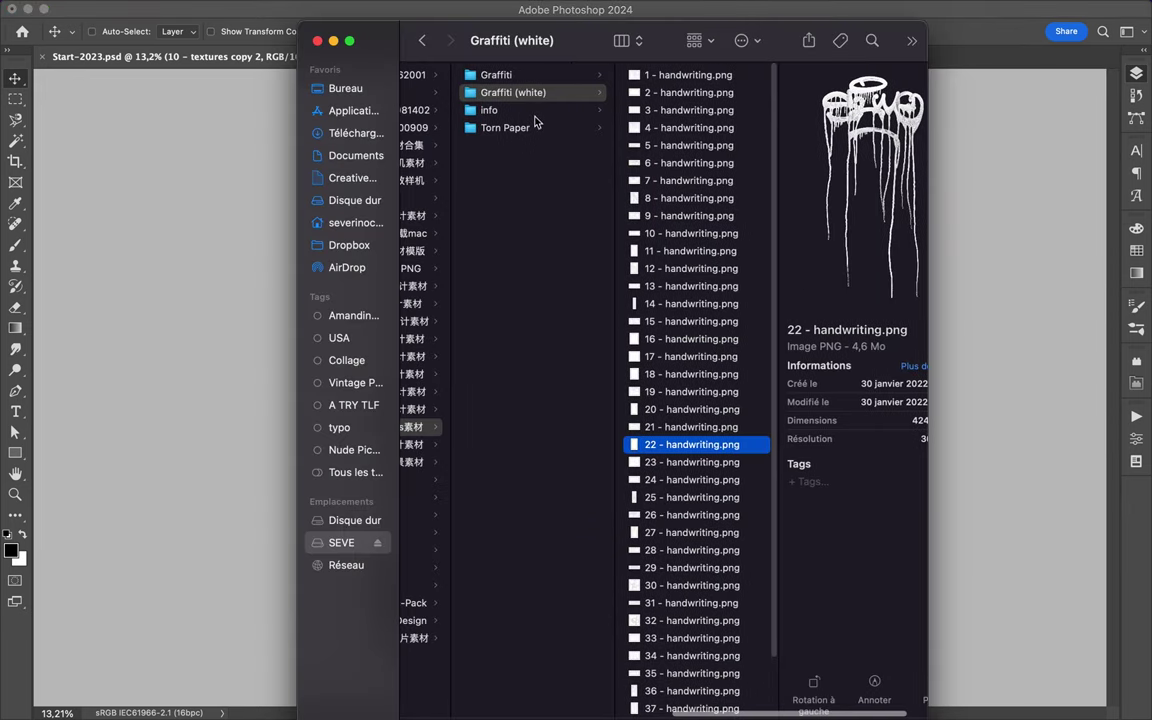
click(535, 114)
click(677, 77)
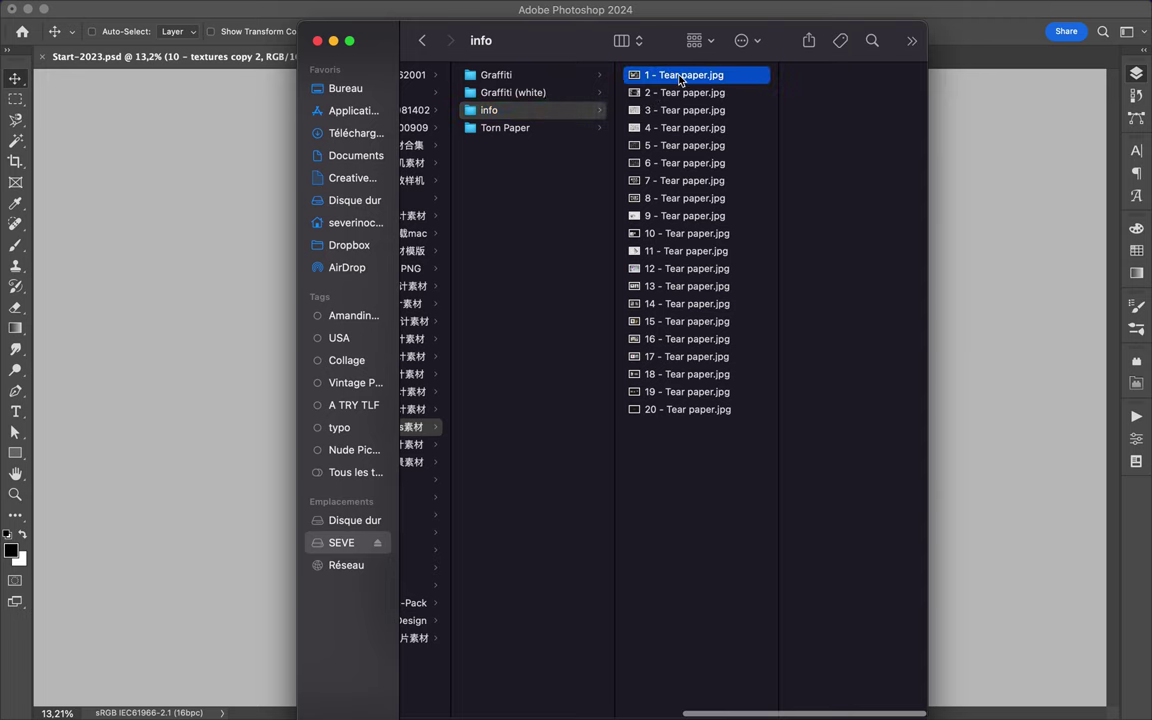
click(476, 127)
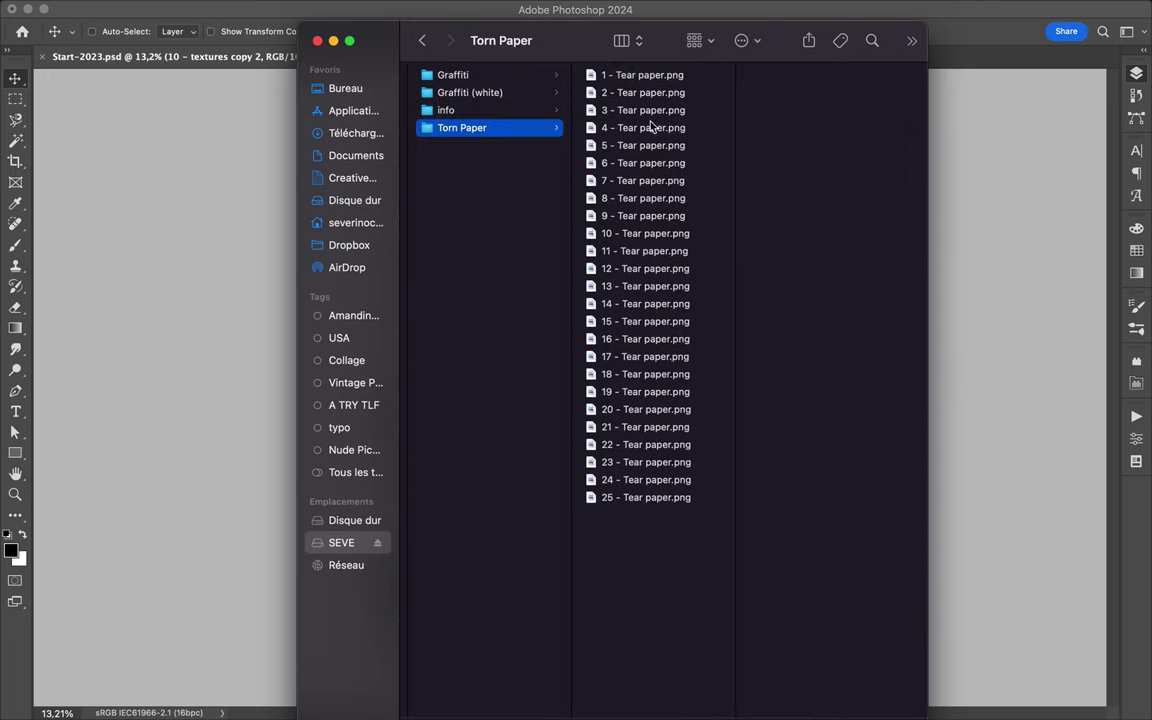
click(650, 146)
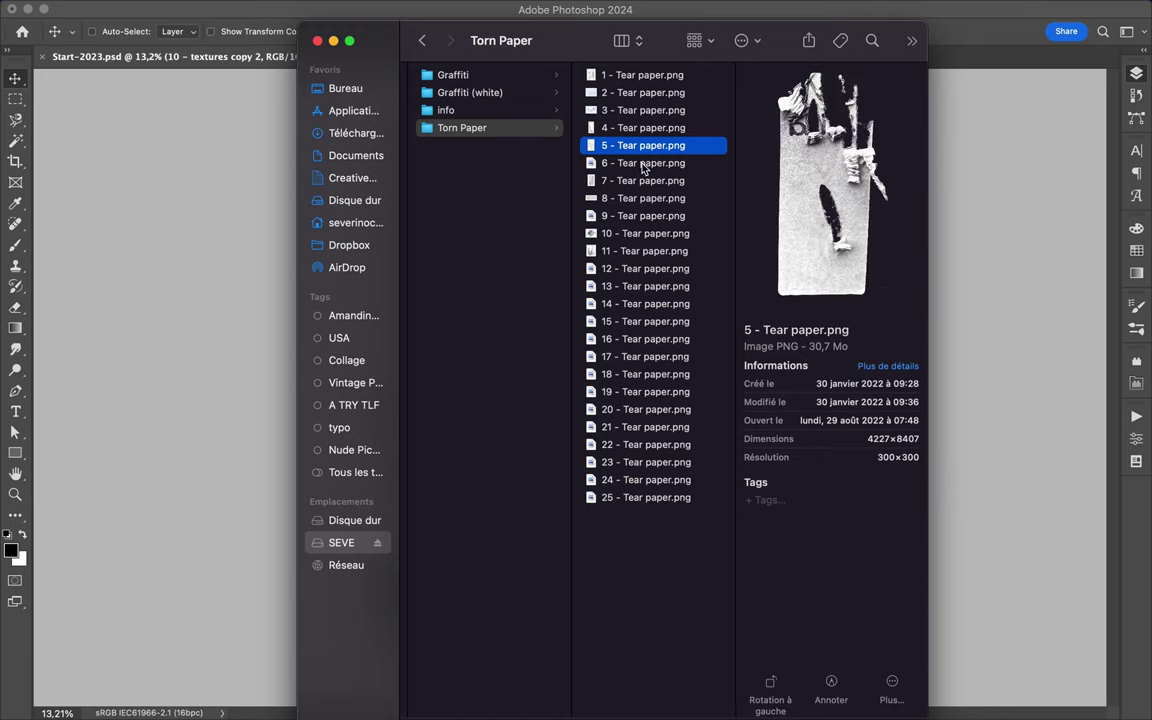
mouse_move(643, 150)
mouse_down()
mouse_move(414, 200)
mouse_move(260, 311)
mouse_move(277, 345)
mouse_up()
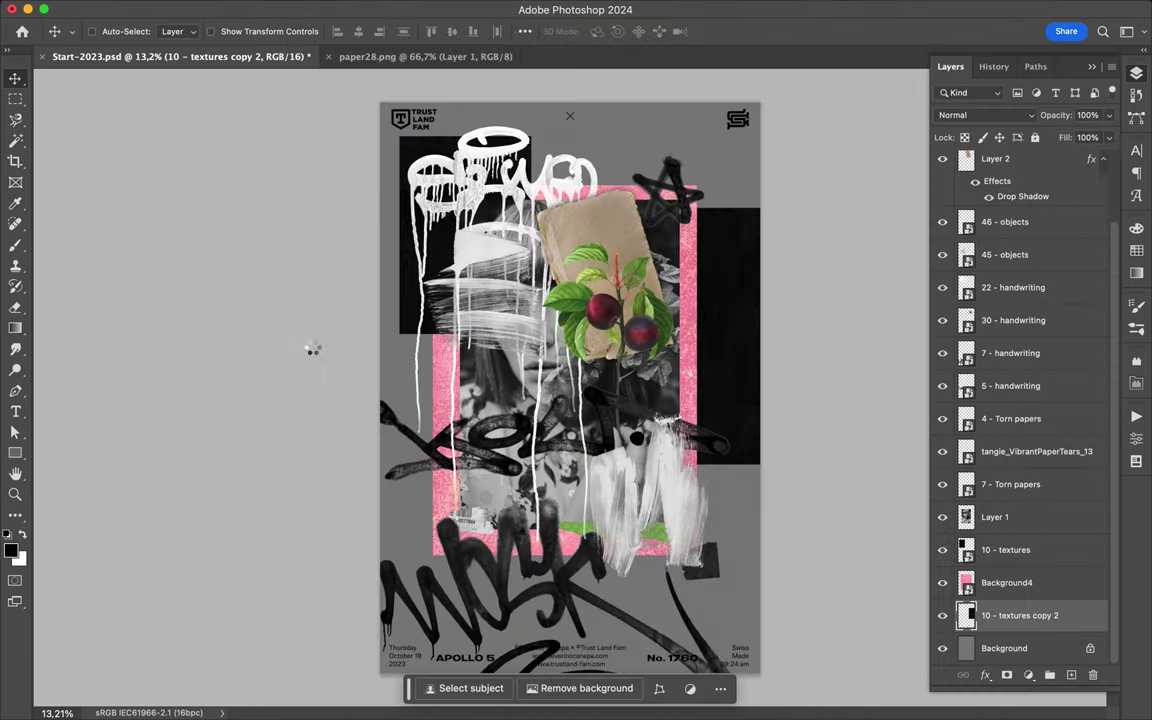
Place 5 - Tear paper as a new layer and commit it.
drag(399, 370, 528, 387)
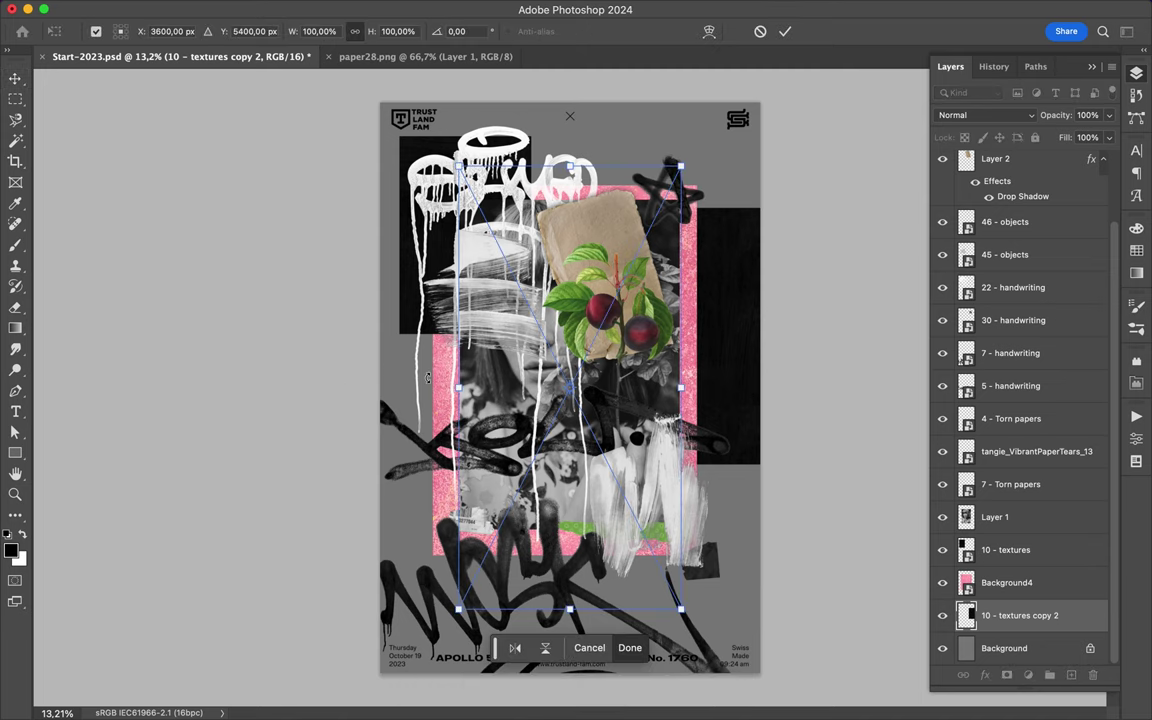
drag(598, 413, 446, 541)
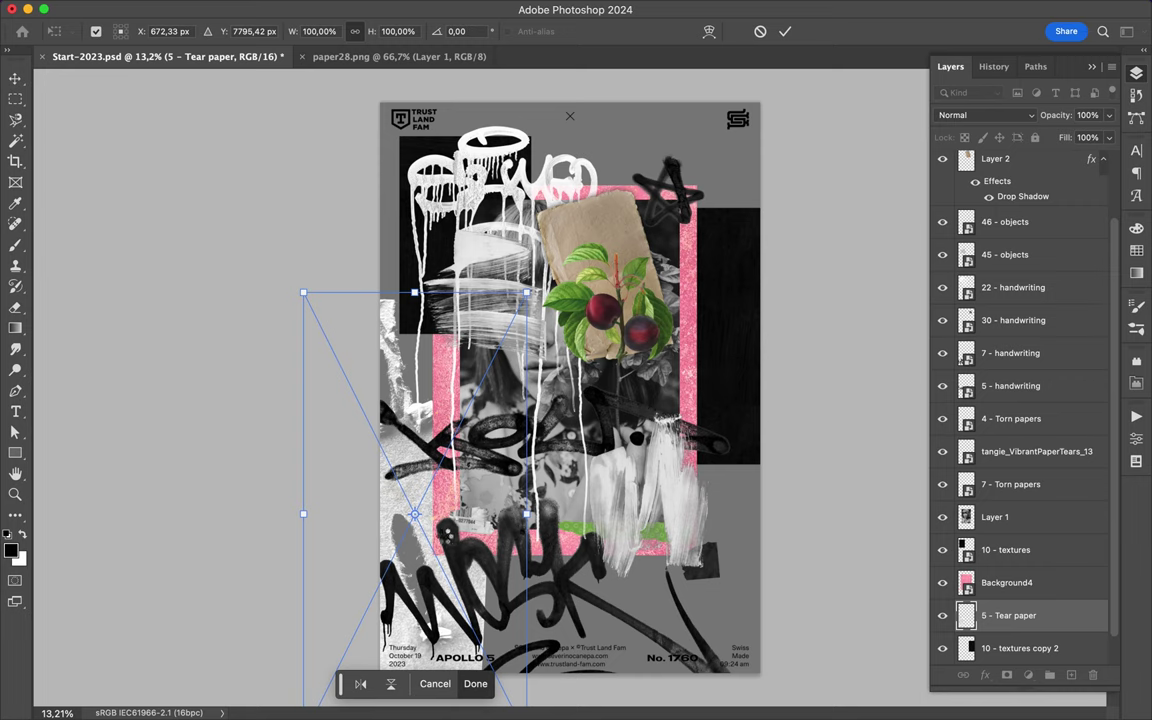
key(Return)
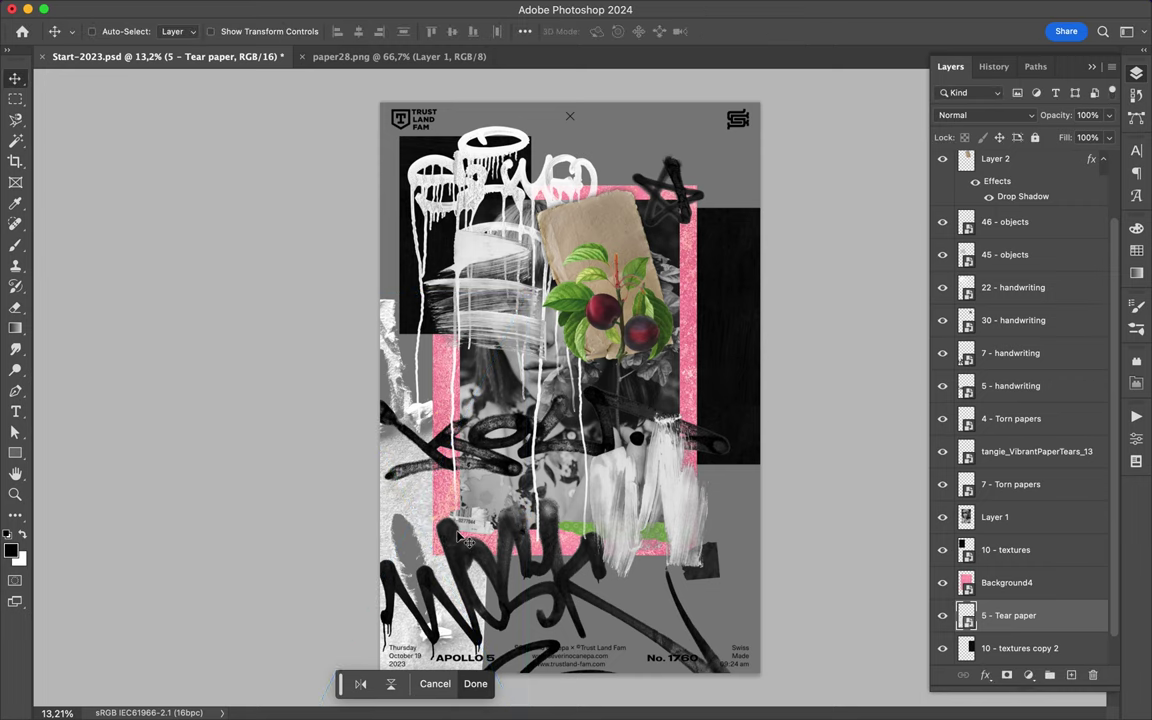
mouse_move(420, 485)
mouse_down()
mouse_move(503, 494)
mouse_move(489, 478)
mouse_up()
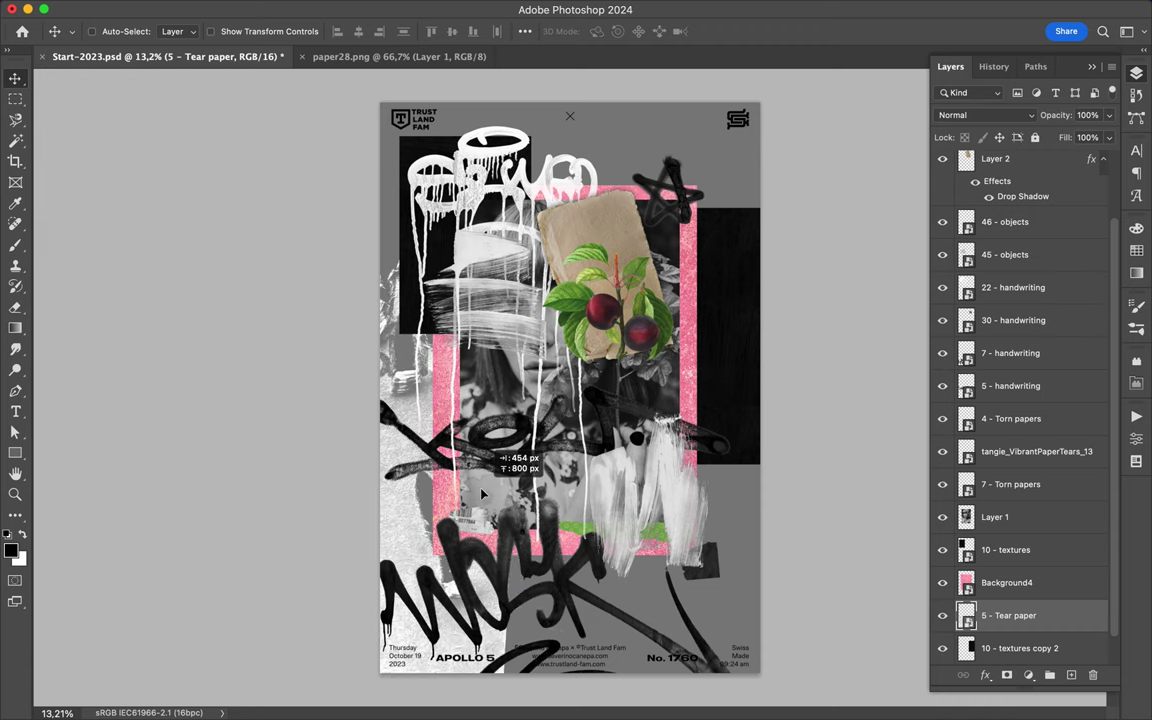
drag(489, 478, 433, 437)
Raise the torn paper along the right edge and duplicate the black texture block.
mouse_move(397, 503)
mouse_down()
mouse_move(668, 341)
mouse_move(653, 355)
mouse_up()
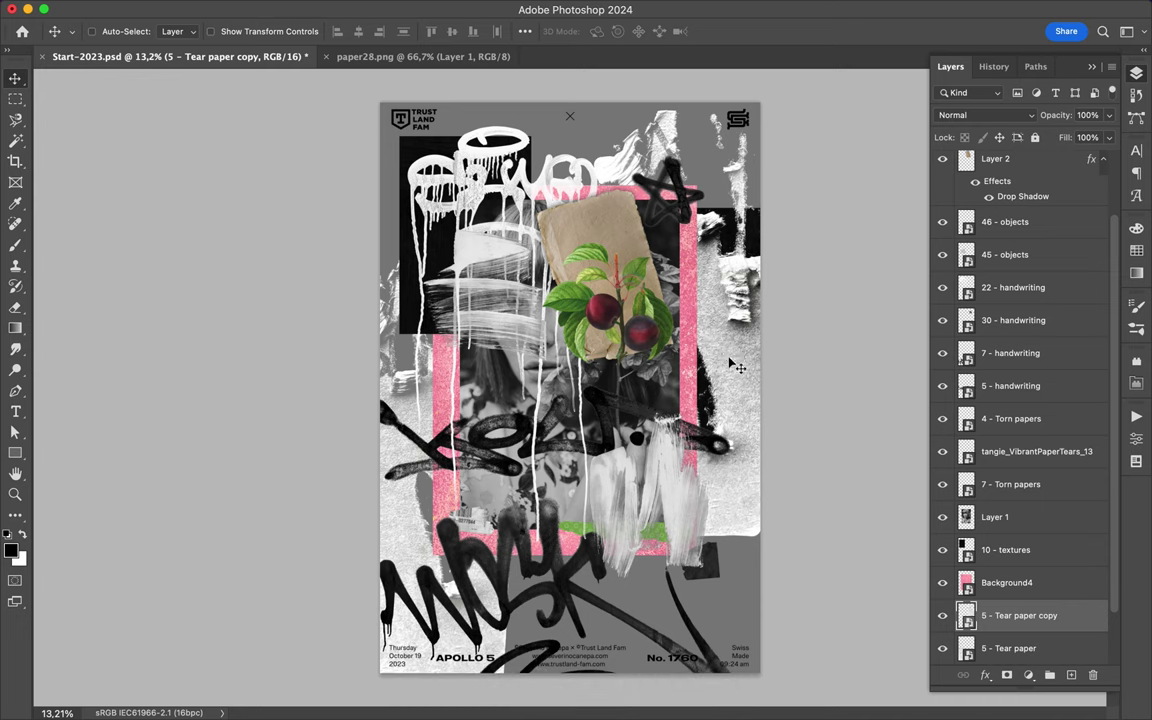
drag(733, 366, 733, 332)
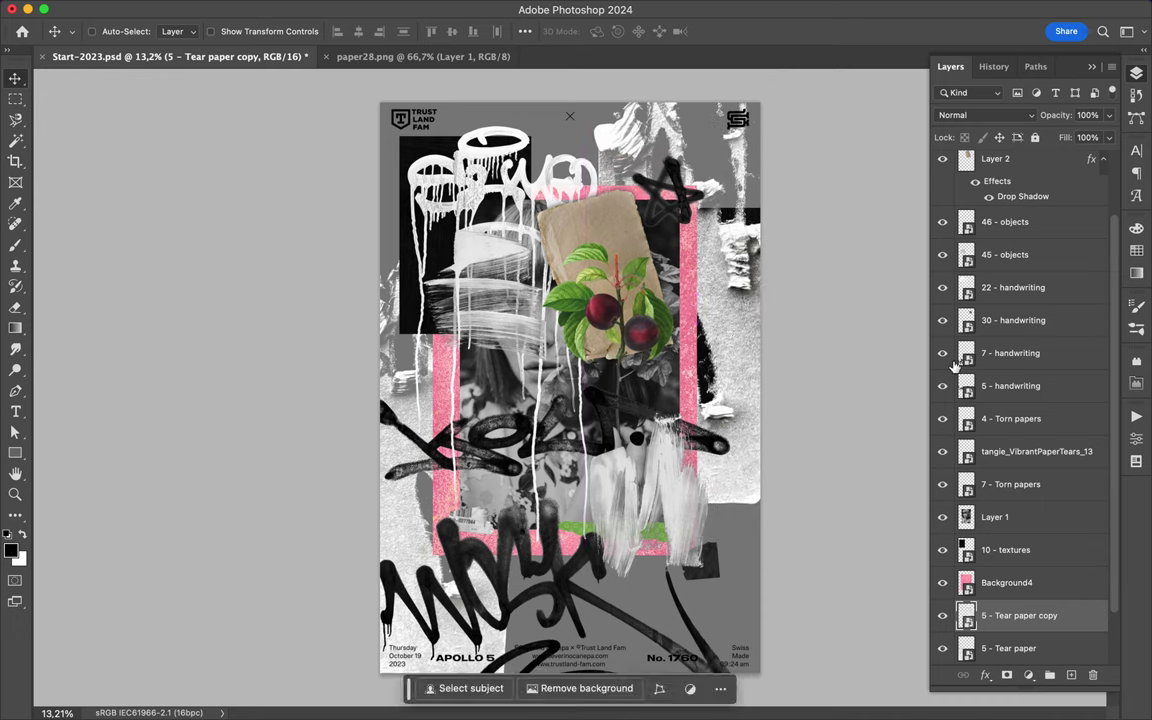
mouse_move(764, 258)
mouse_down()
mouse_move(750, 190)
mouse_move(769, 318)
mouse_up()
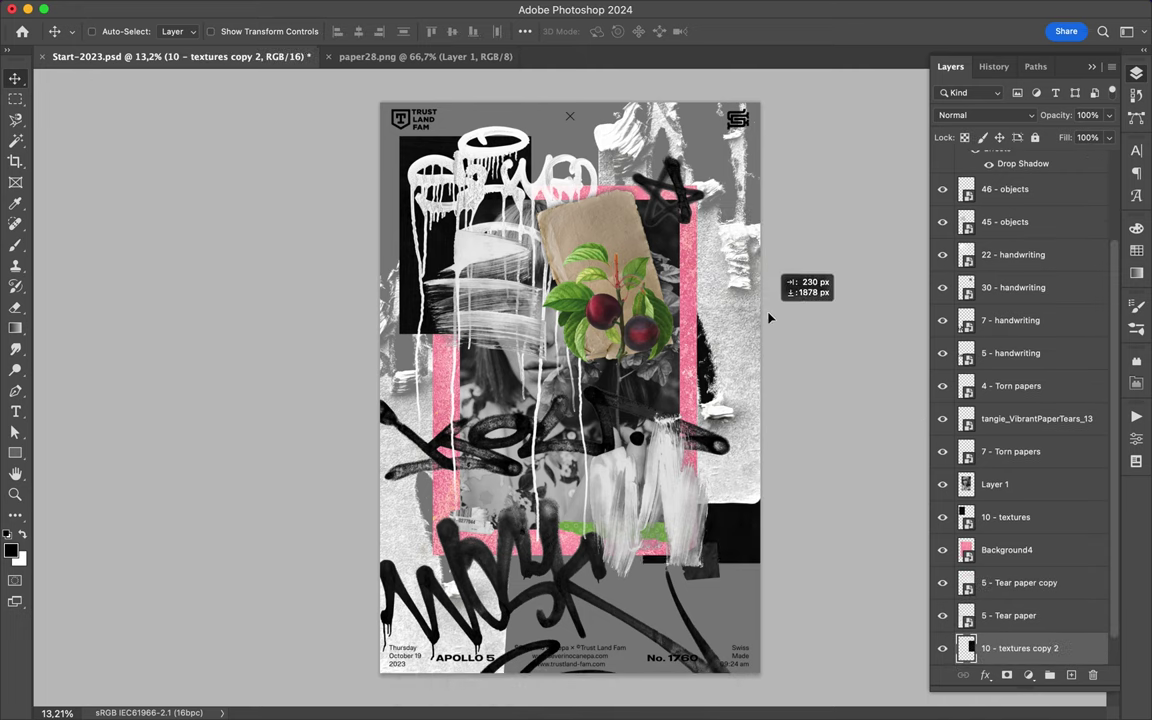
Rotate the black texture copy 90° and position it at the pink frame's lower right.
drag(769, 318, 746, 407)
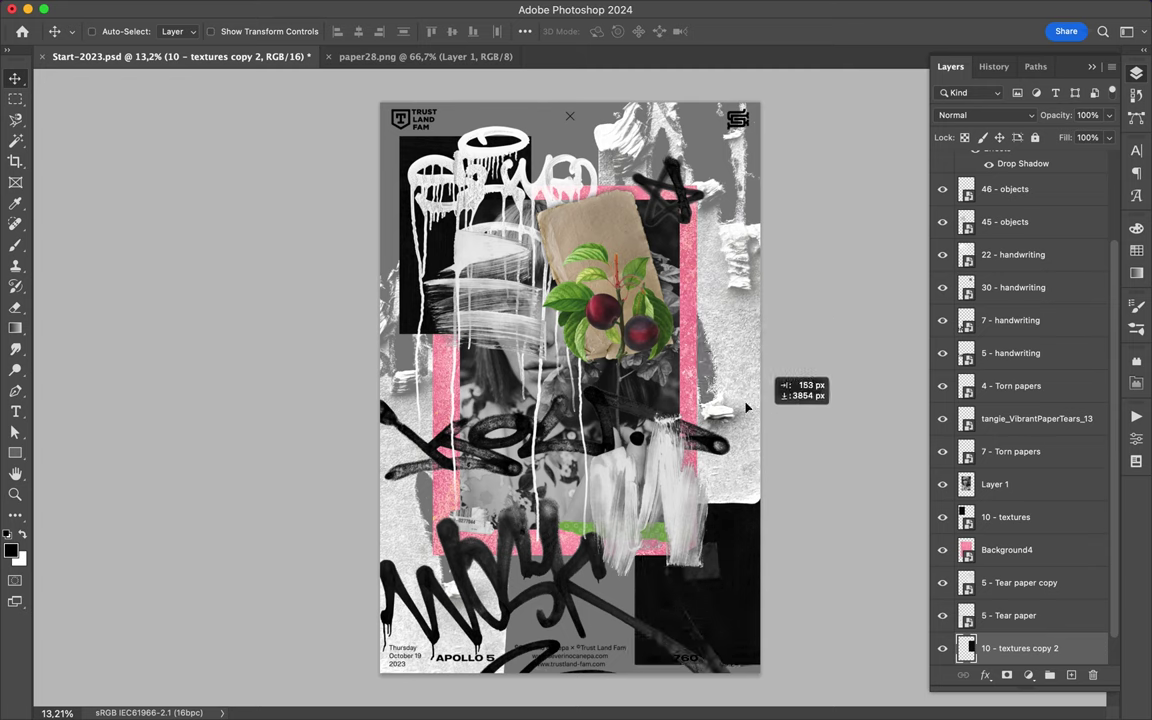
drag(746, 407, 725, 385)
key(ctrl+t)
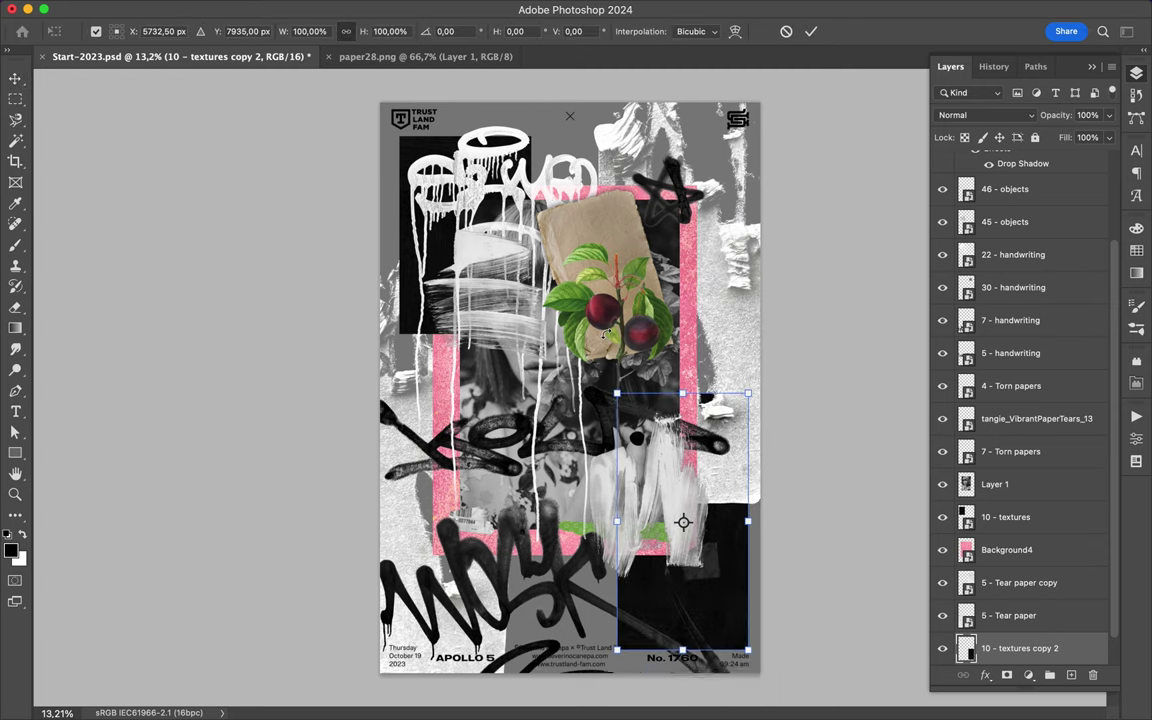
drag(607, 333, 827, 410)
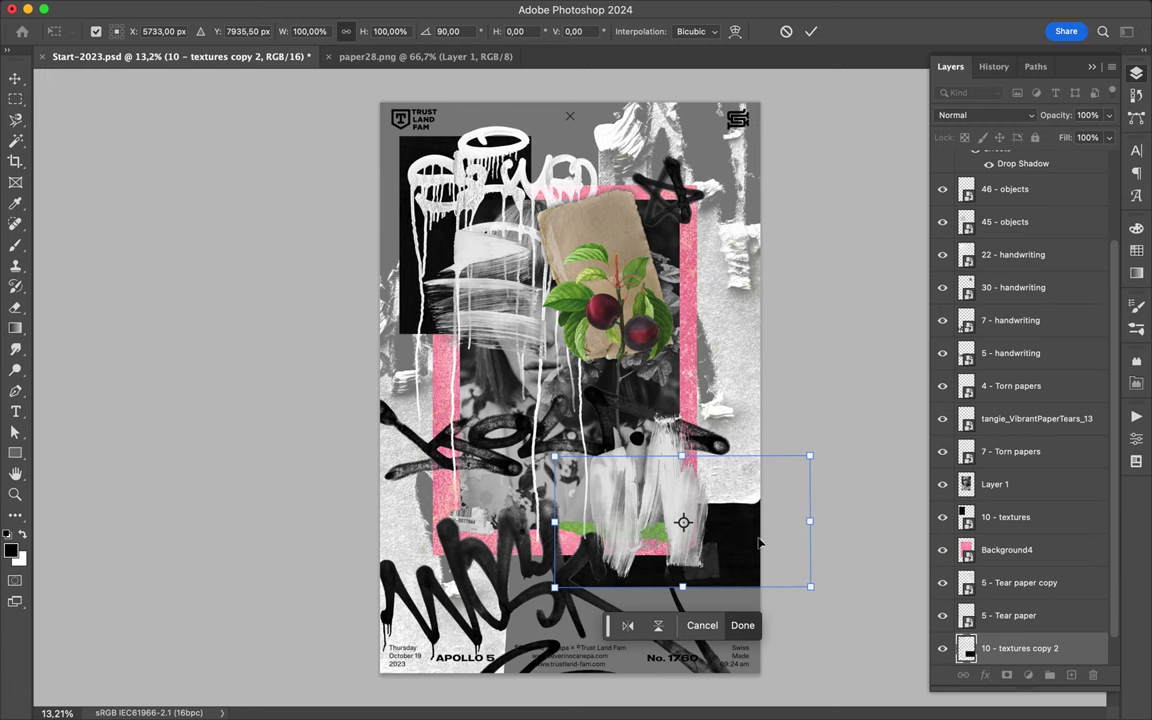
key(Return)
mouse_move(690, 540)
mouse_down()
mouse_move(703, 528)
mouse_move(672, 518)
mouse_up()
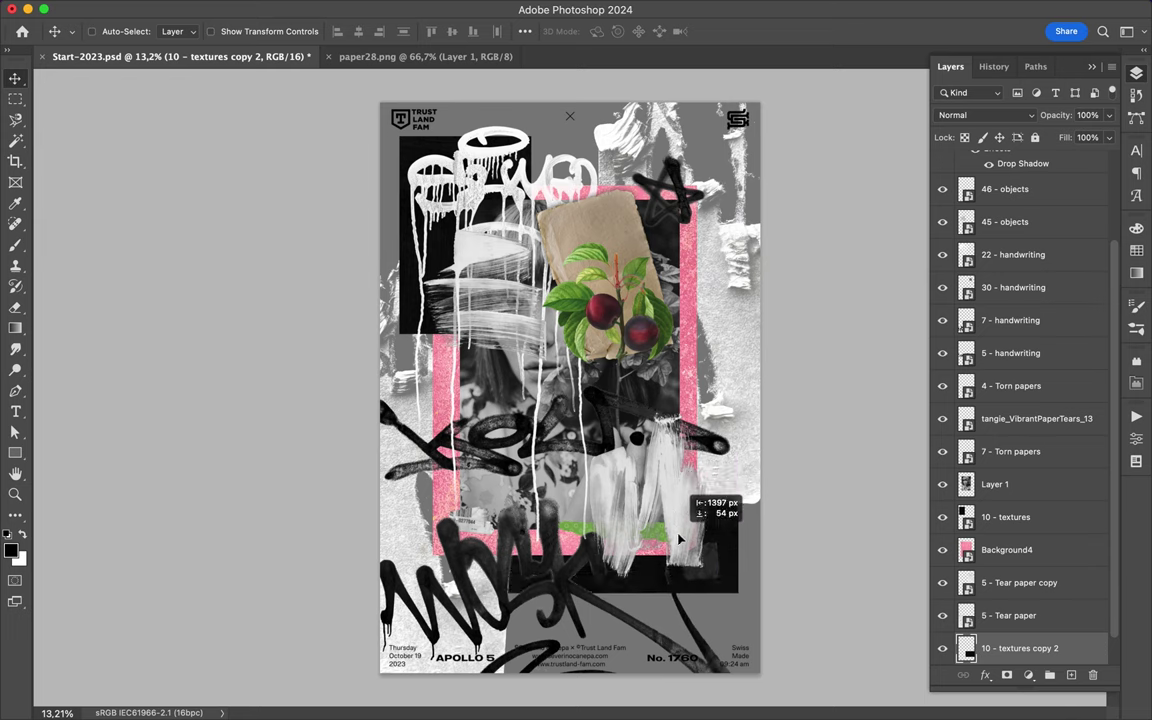
drag(672, 518, 716, 563)
super+click(650, 508)
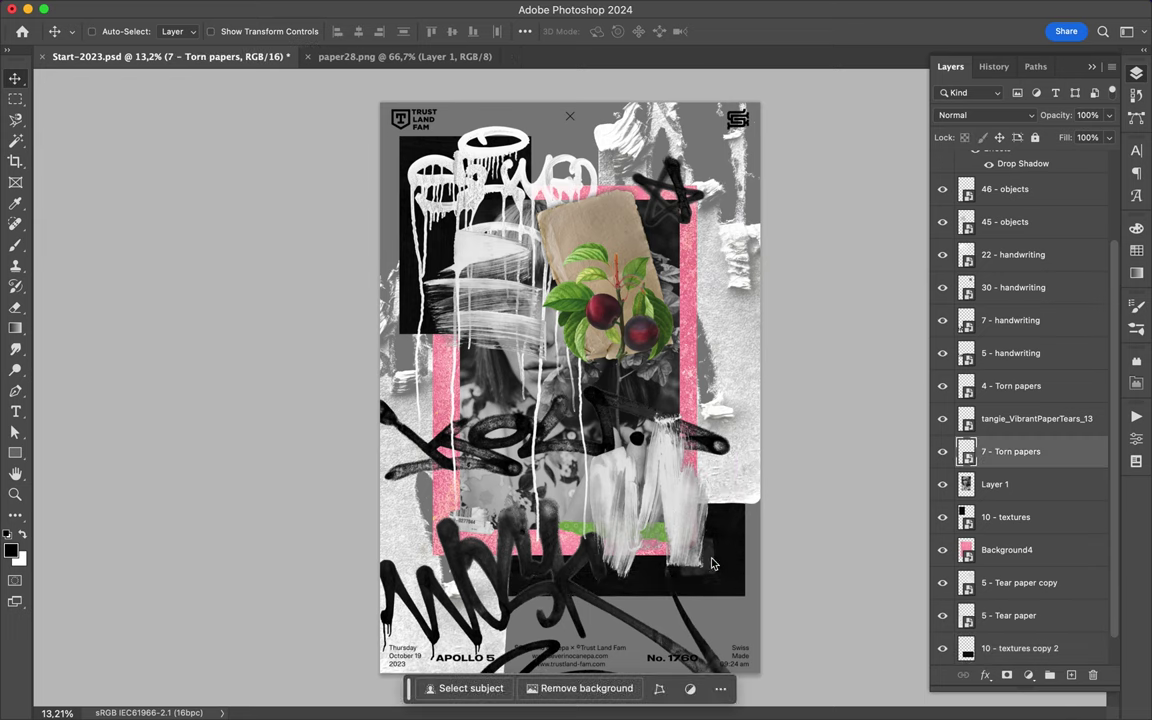
mouse_move(476, 704)
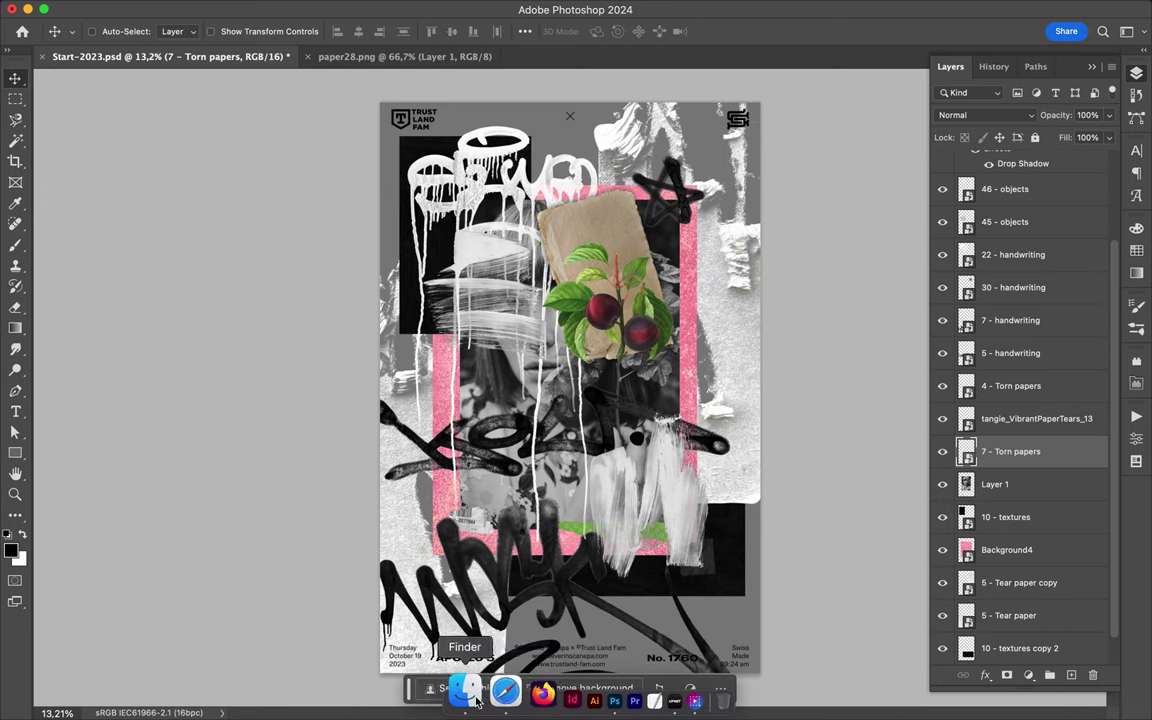
Preview Tear paper files 6 through 12 and drag 12 - Tear paper.png onto the poster.
click(477, 703)
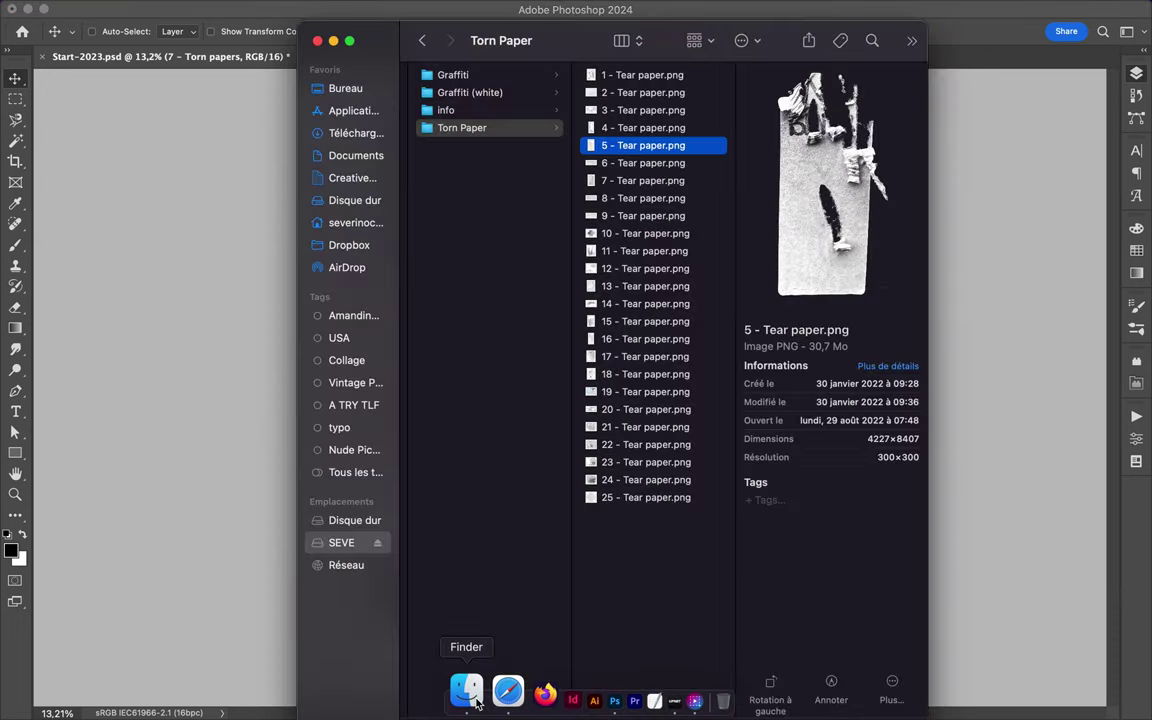
click(654, 180)
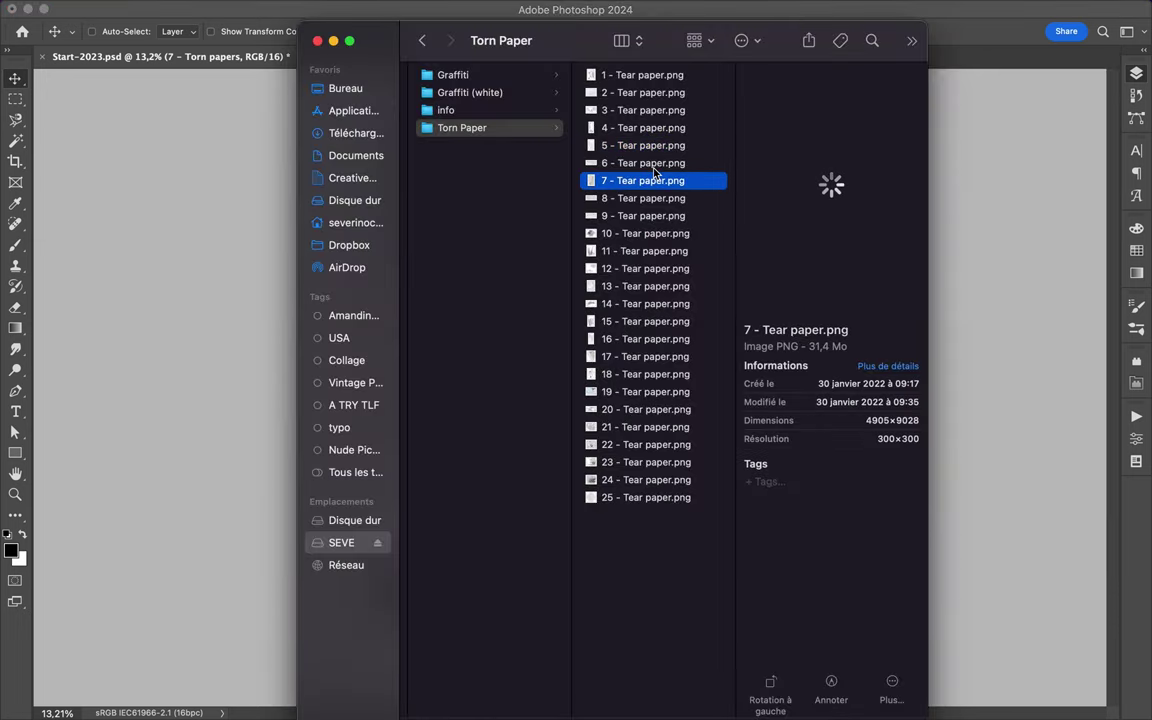
key(Up)
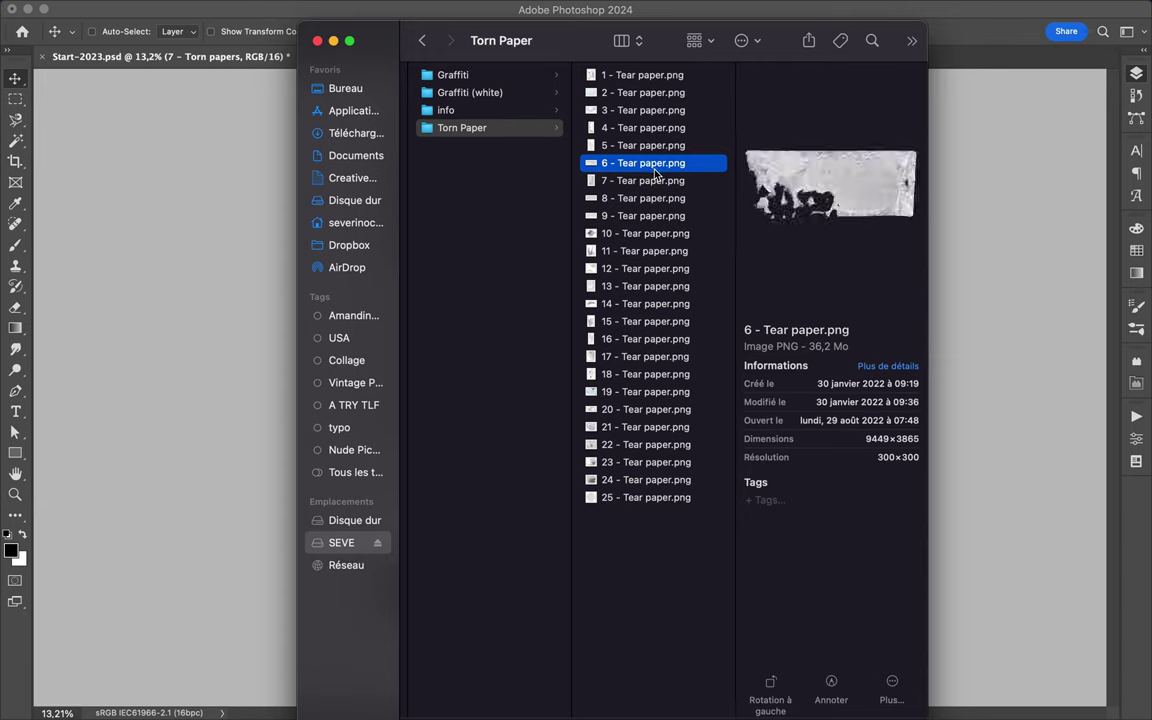
key(Down)
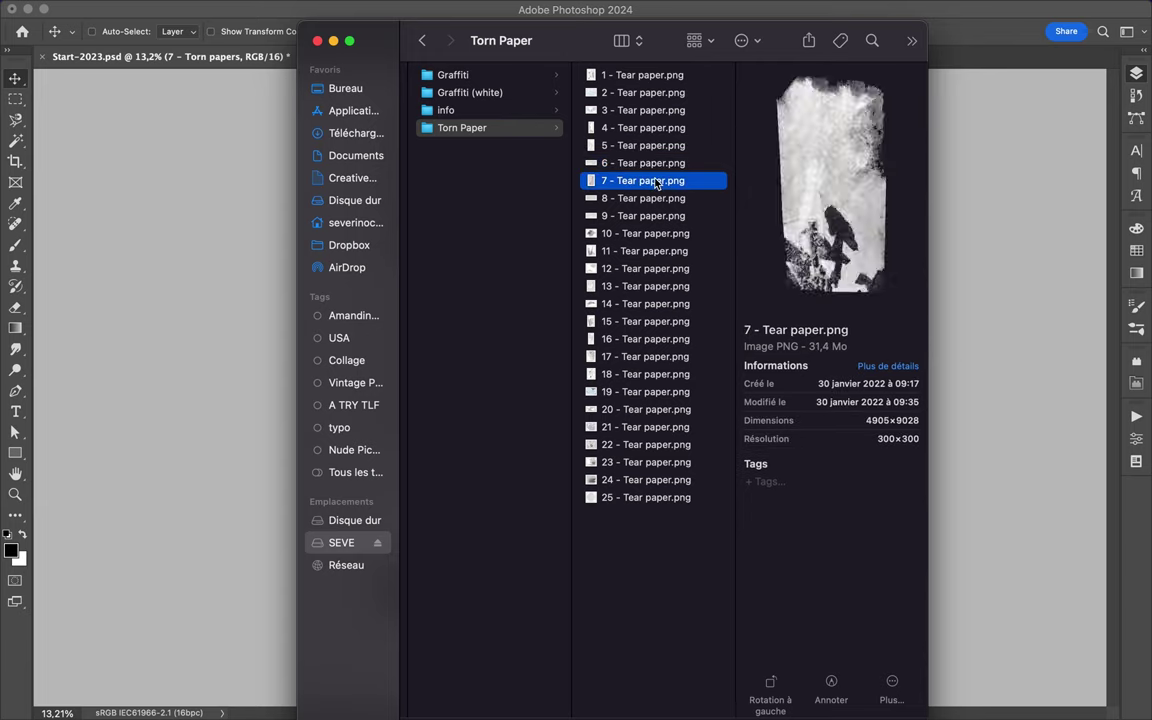
key(Down)
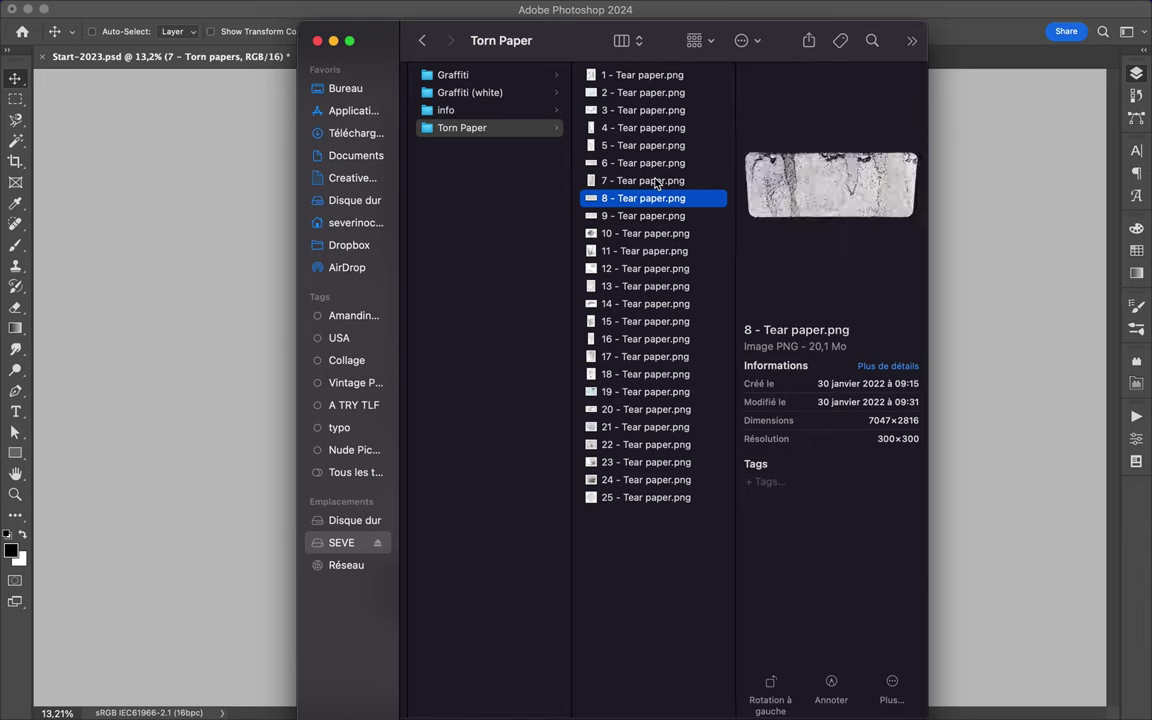
key(Down)
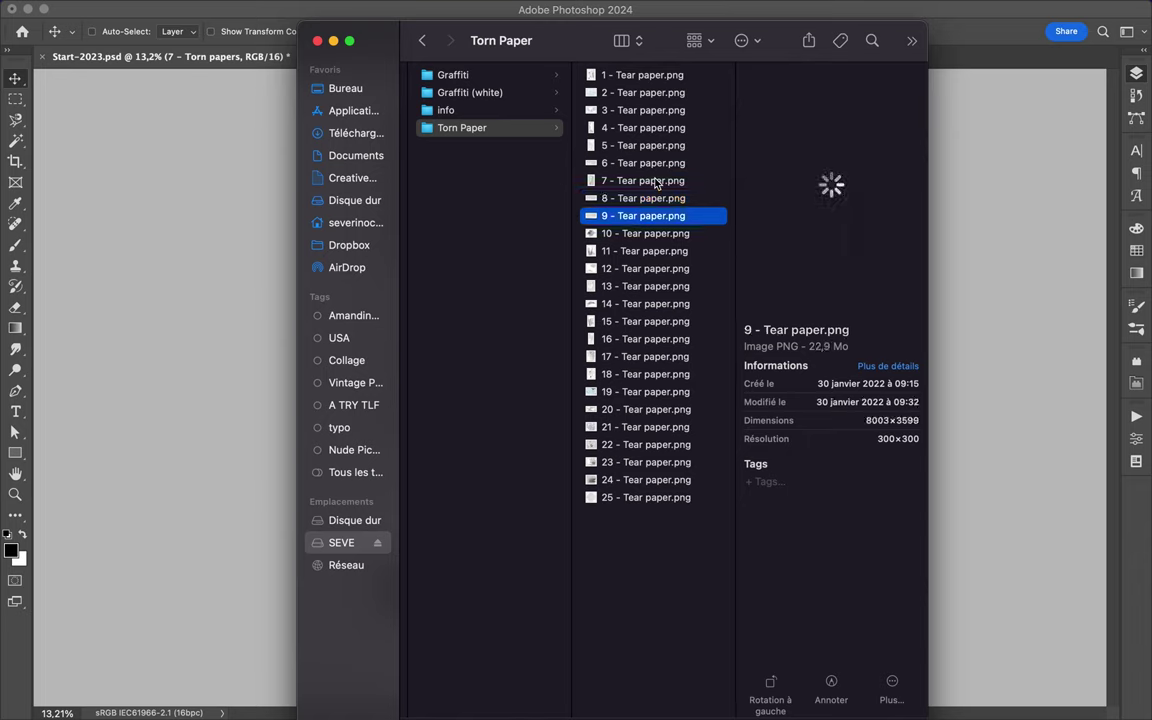
key(Down)
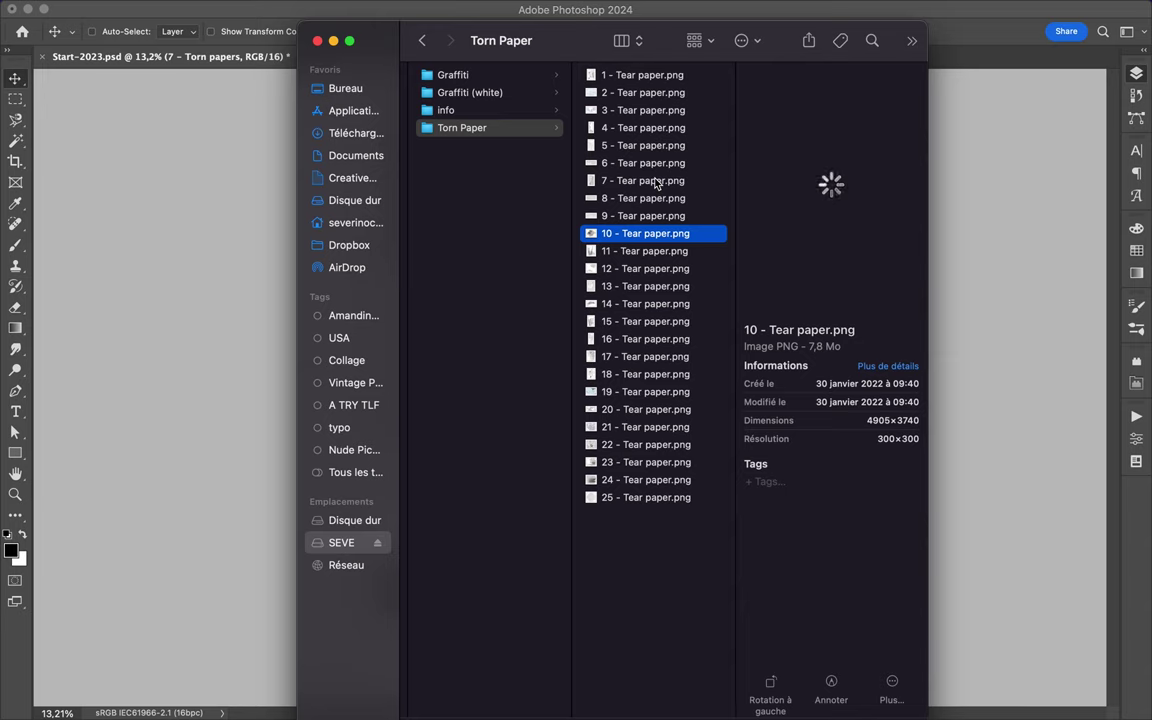
key(Down)
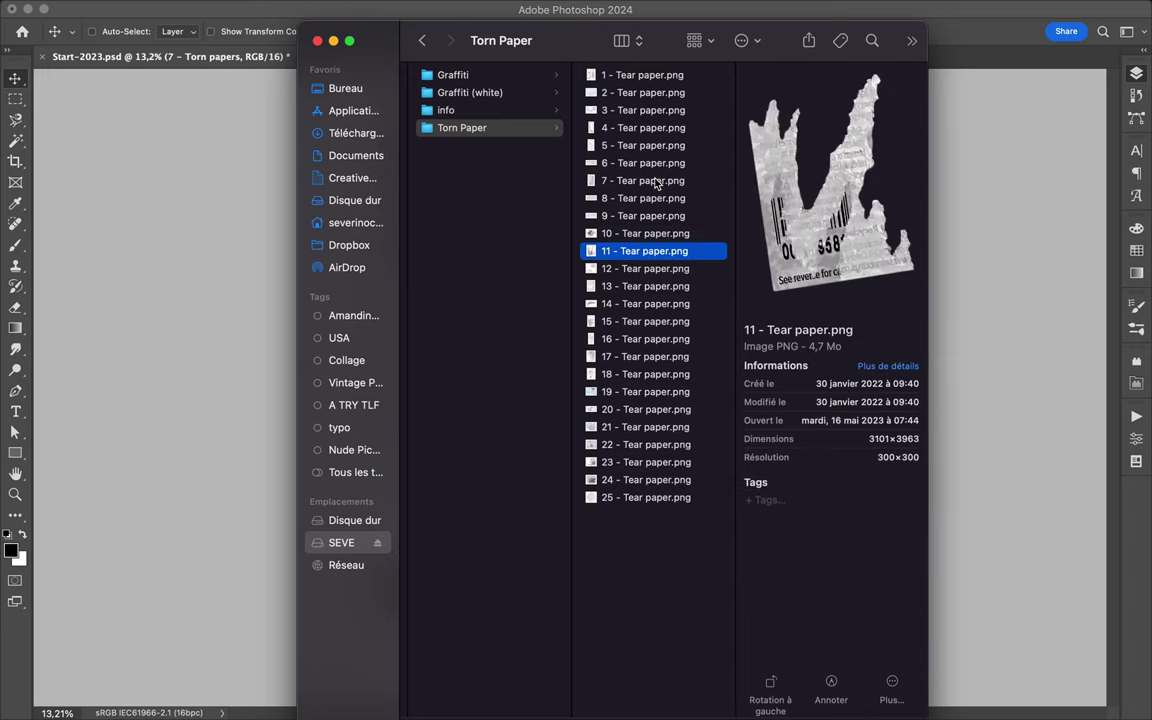
key(Down)
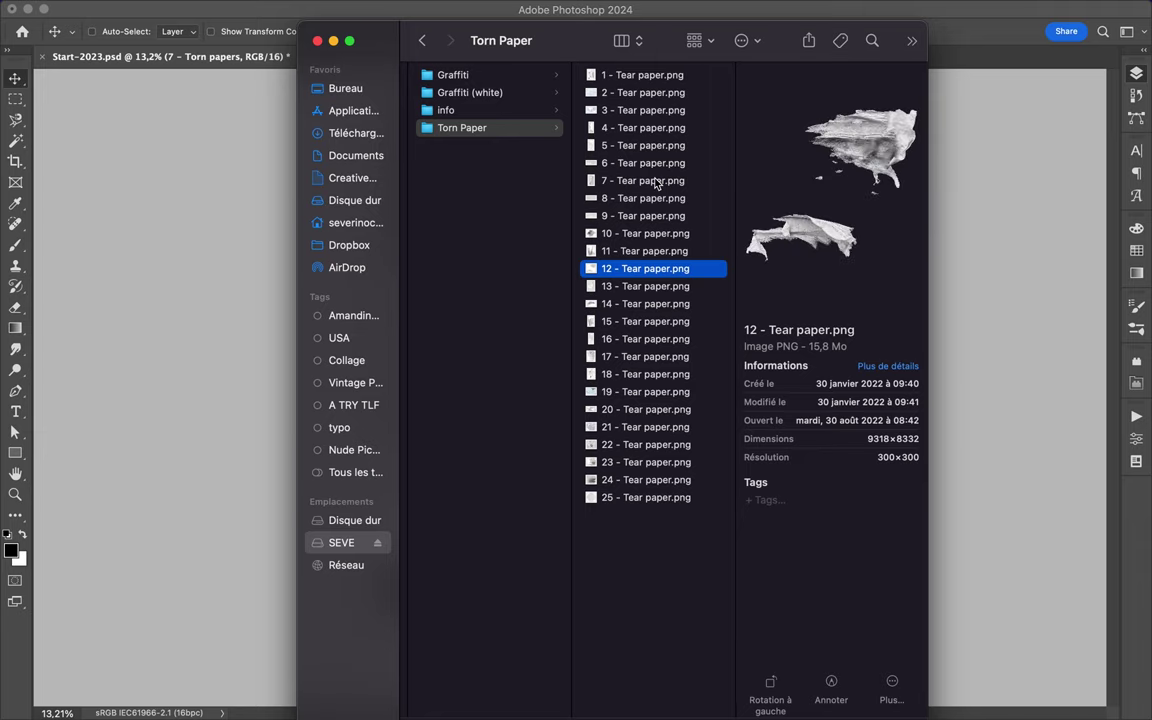
mouse_move(663, 273)
mouse_down()
mouse_move(458, 265)
mouse_move(244, 296)
mouse_move(260, 292)
mouse_up()
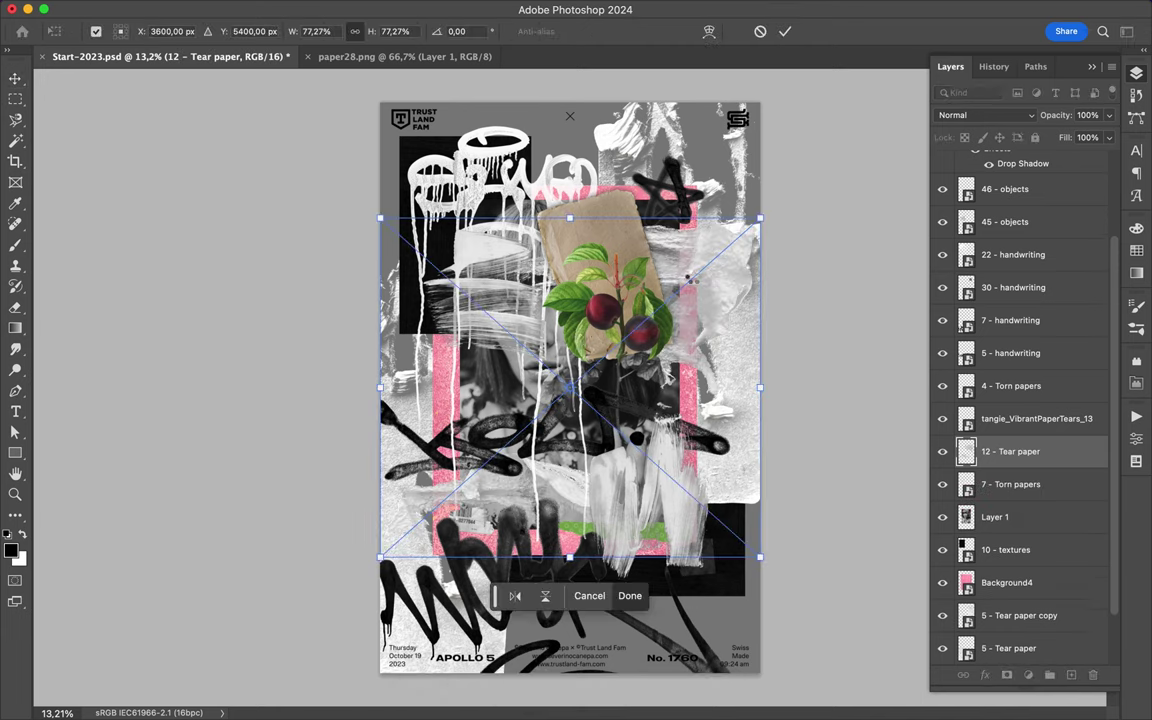
Commit 12 - Tear paper and nudge it into the upper right beside the star.
key(Return)
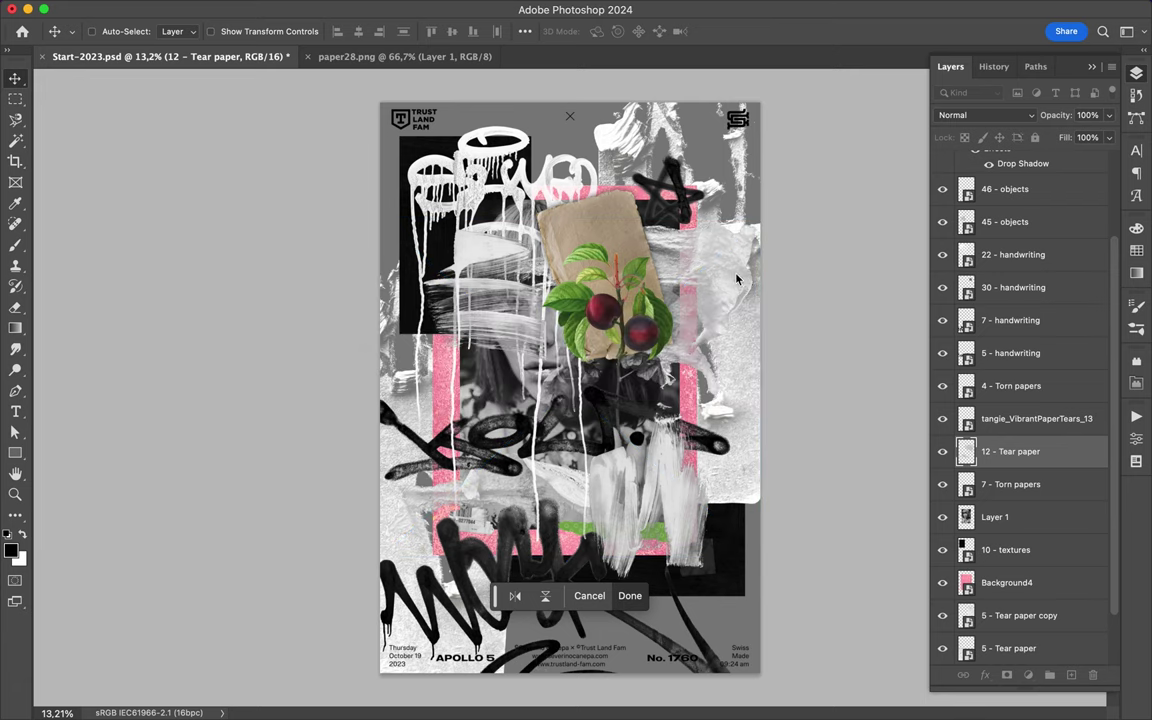
drag(736, 204, 734, 202)
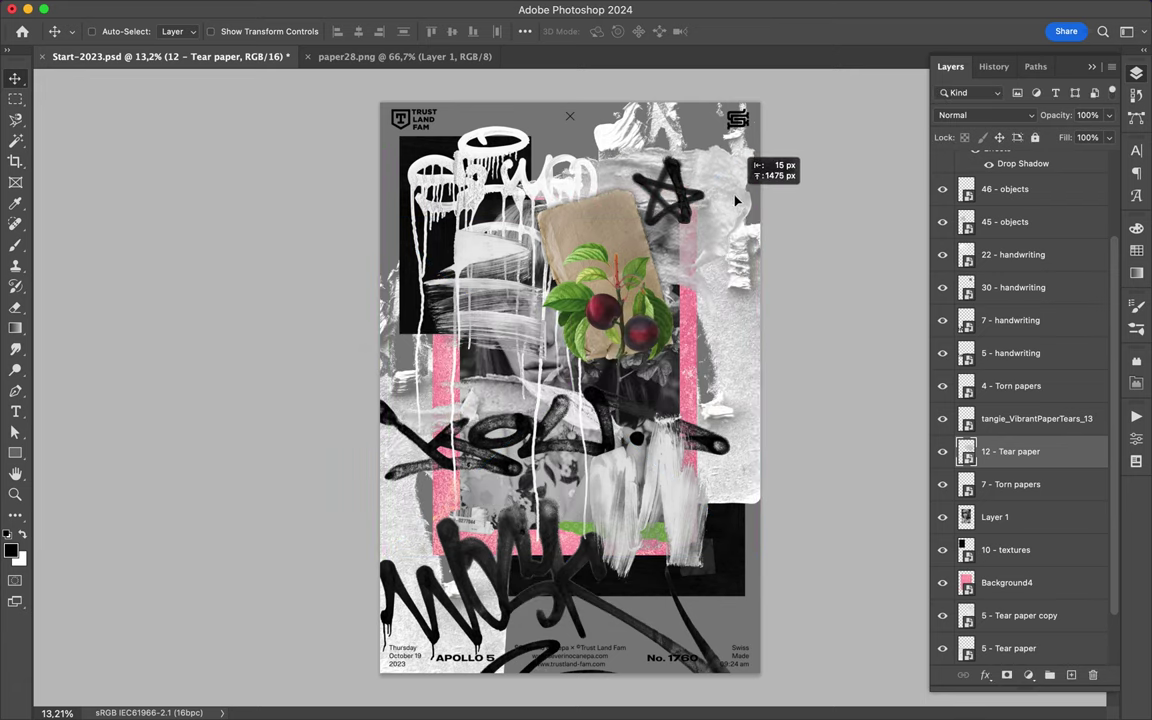
drag(734, 202, 736, 207)
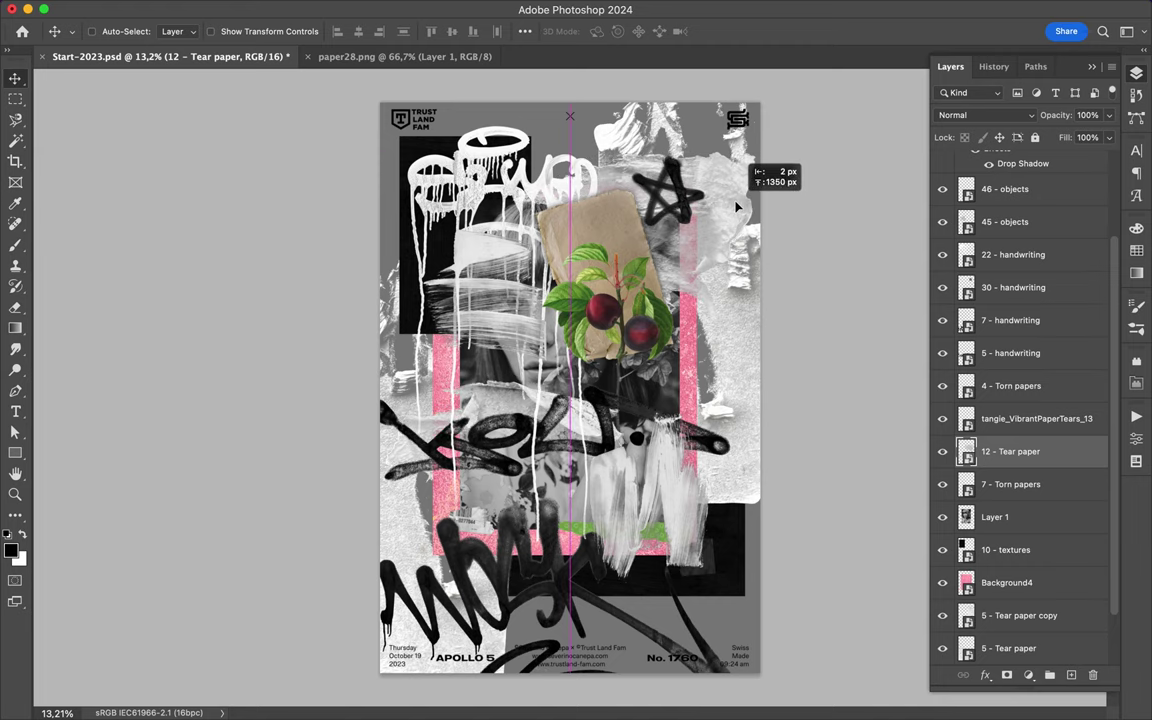
drag(736, 207, 738, 203)
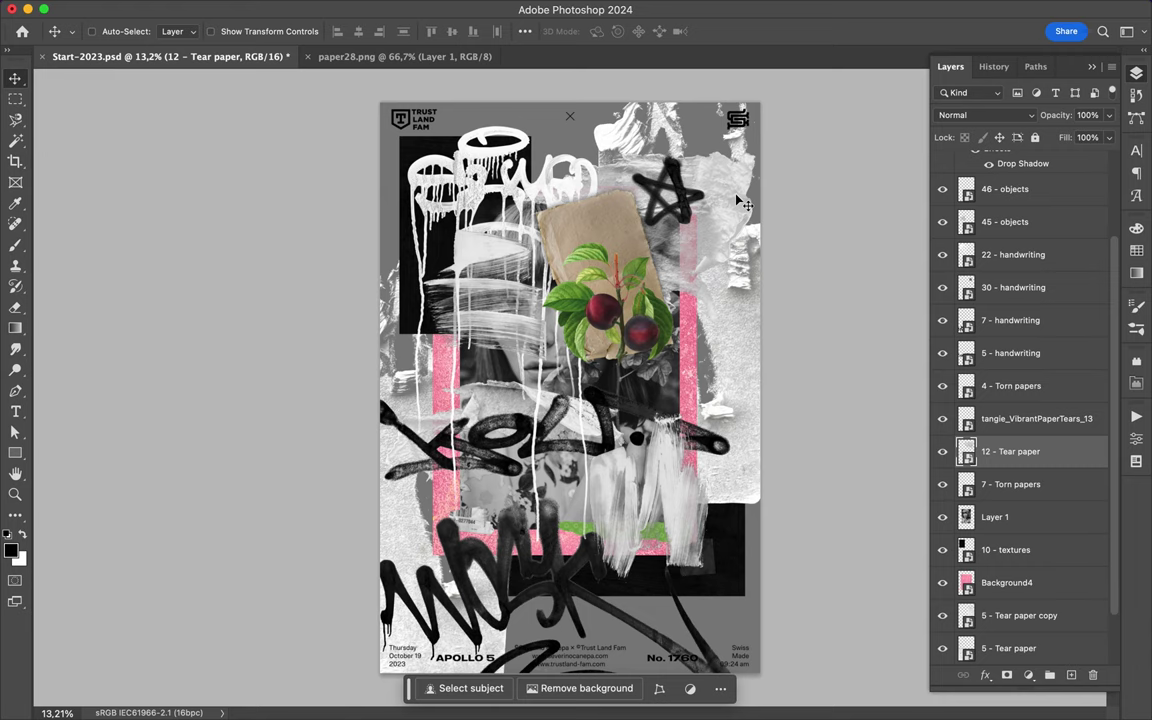
ctrl+click(566, 226)
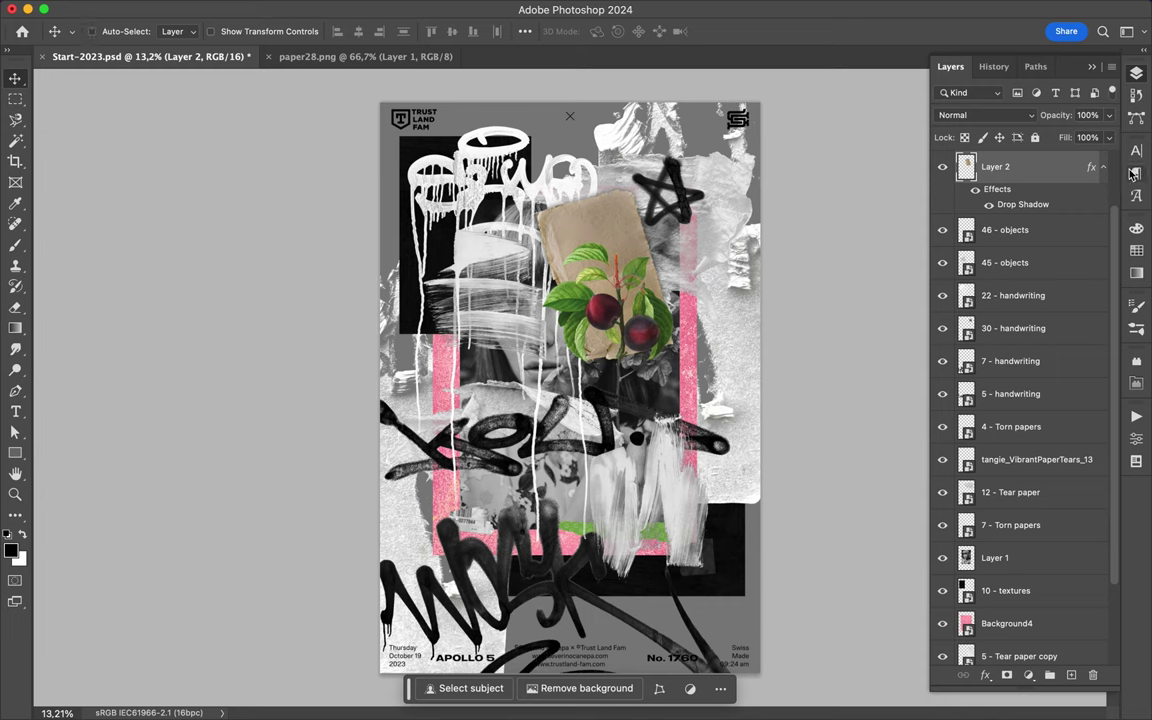
Add a Hue/Saturation adjustment layer with lowered saturation.
click(1027, 675)
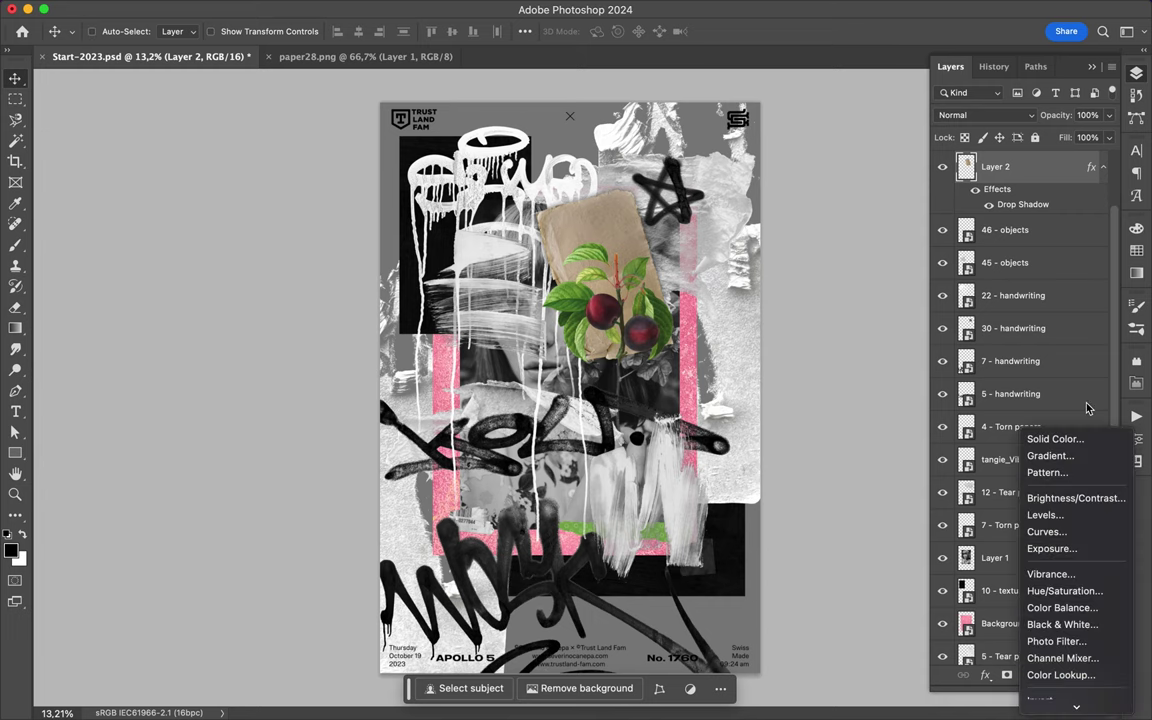
click(1061, 591)
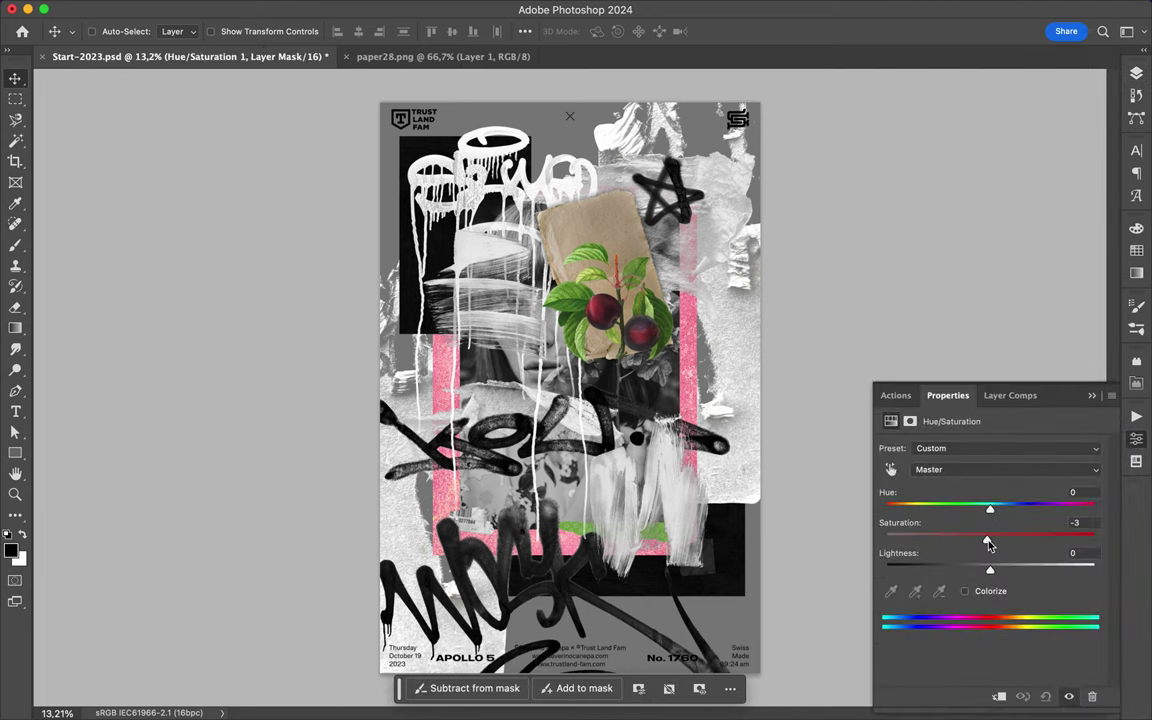
drag(969, 539, 948, 543)
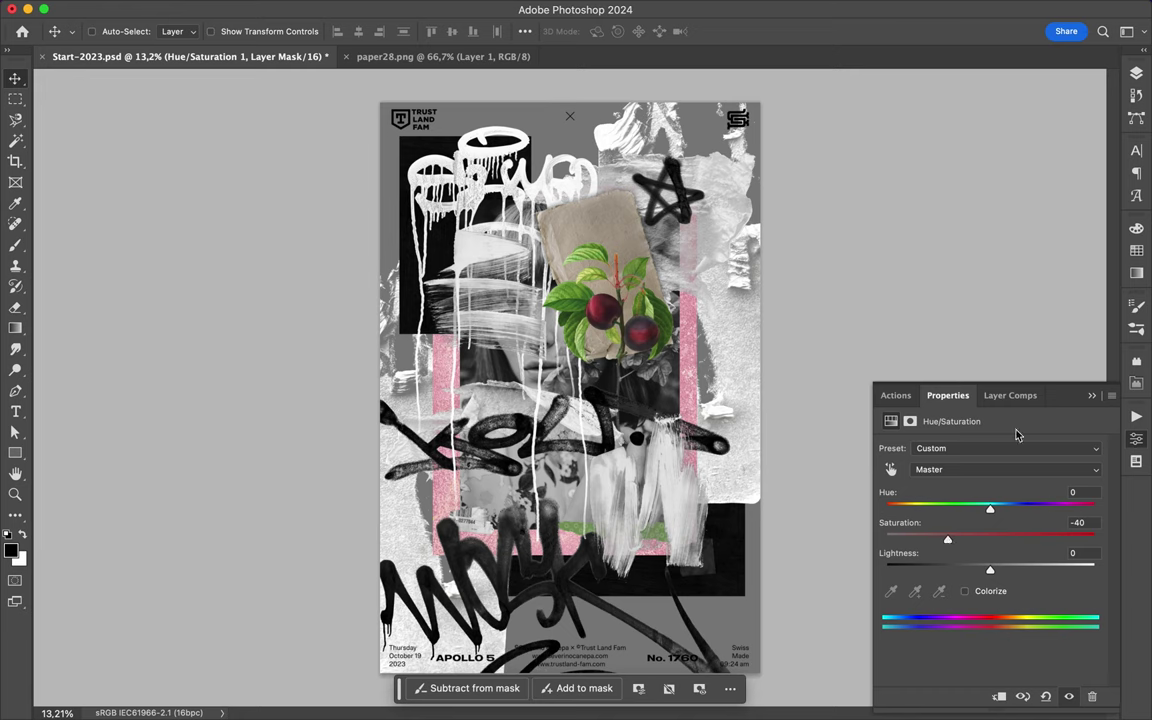
click(1134, 73)
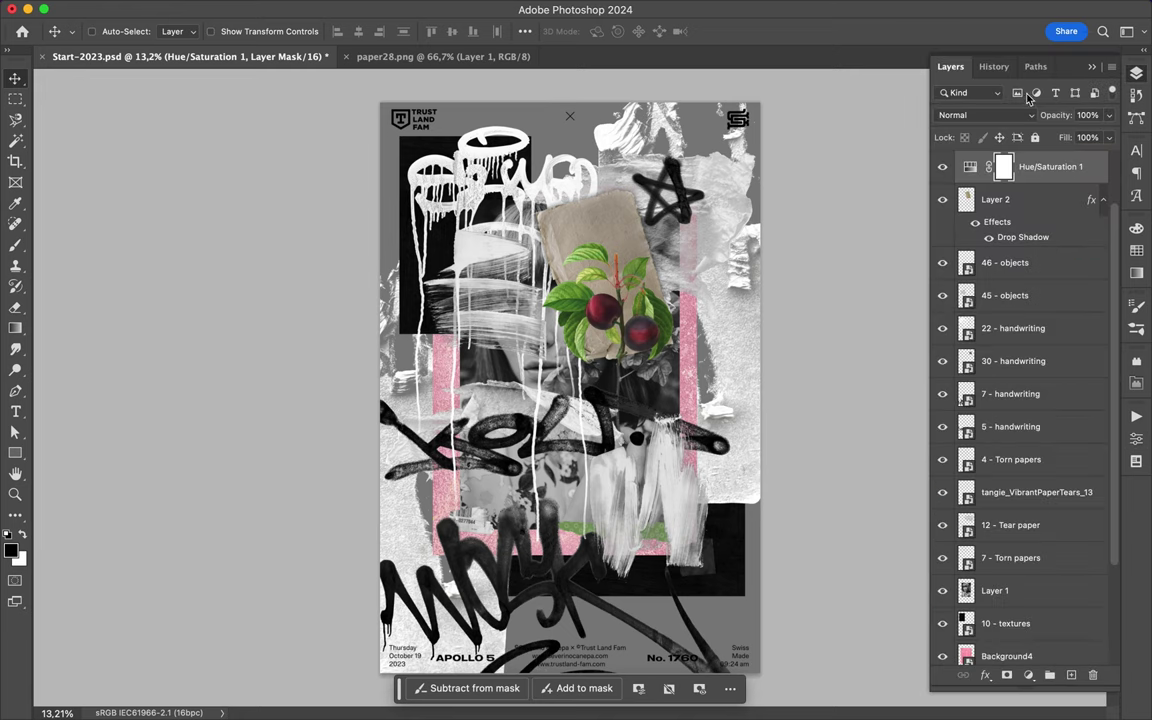
key(ctrl+v)
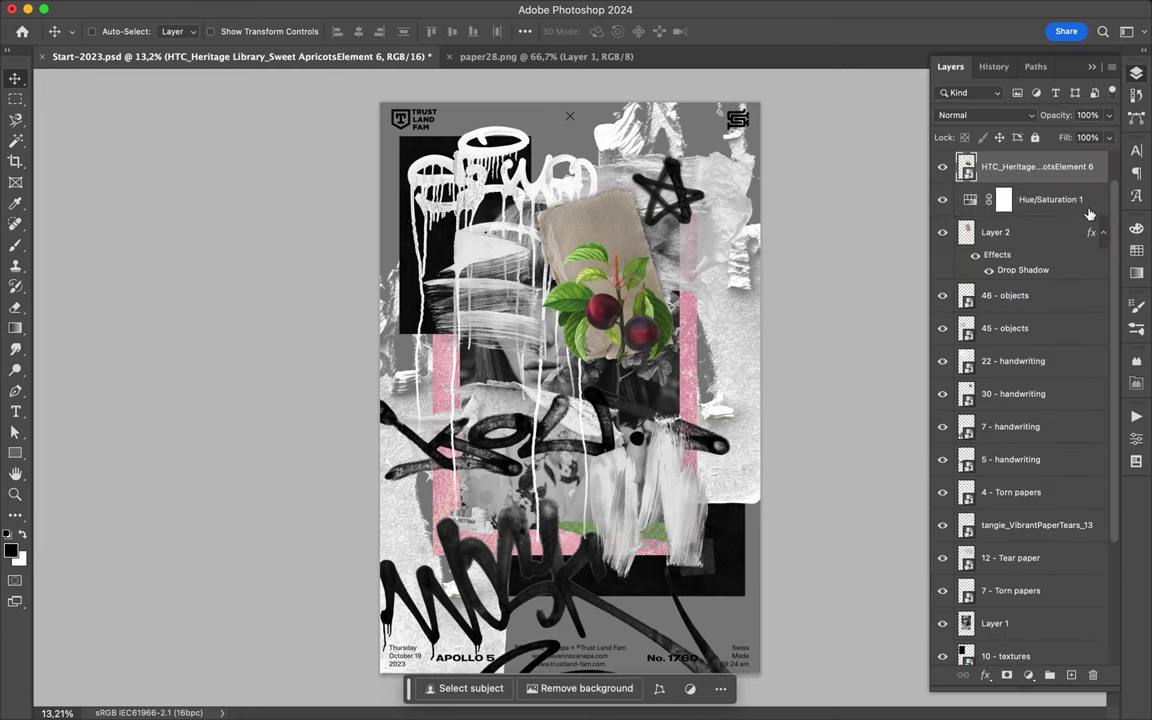
Add a second Hue/Saturation adjustment, then delete Hue/Saturation 2.
click(1028, 675)
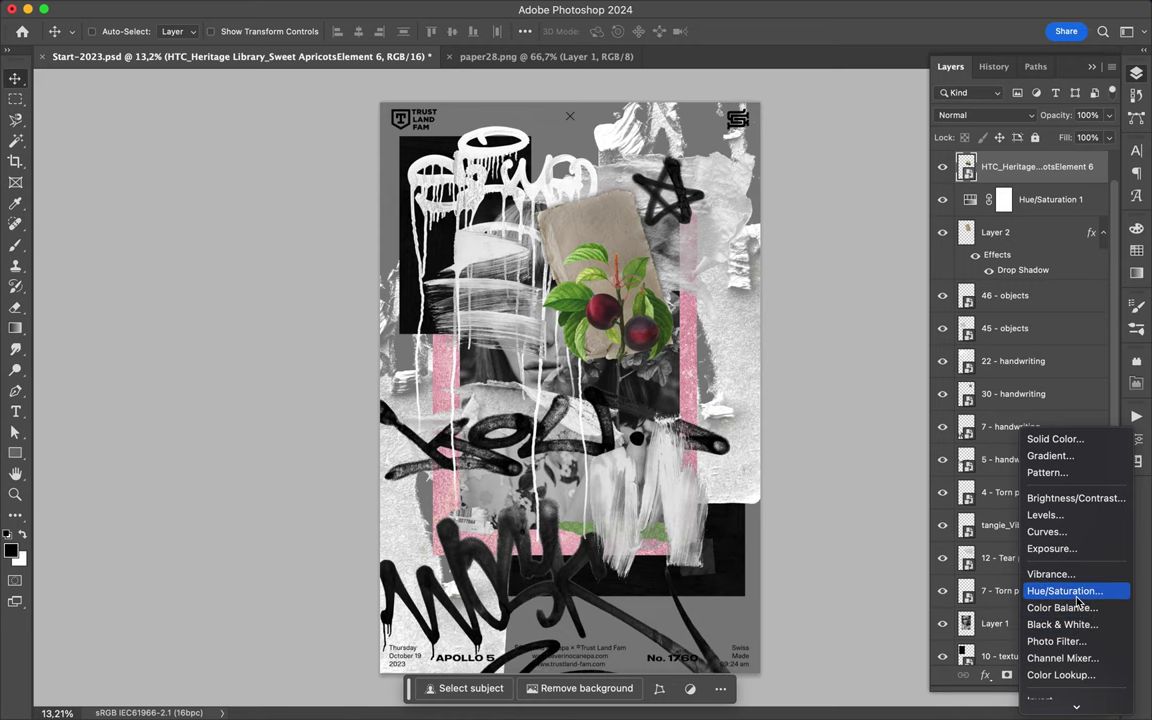
click(1066, 590)
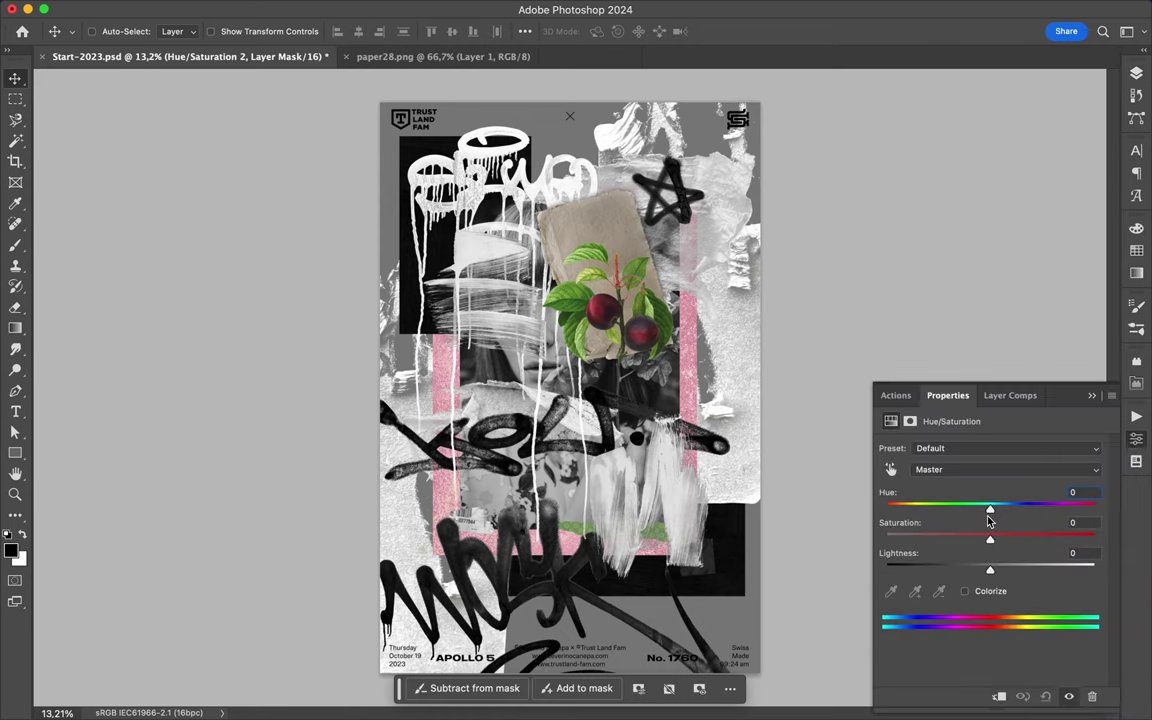
drag(991, 512, 970, 512)
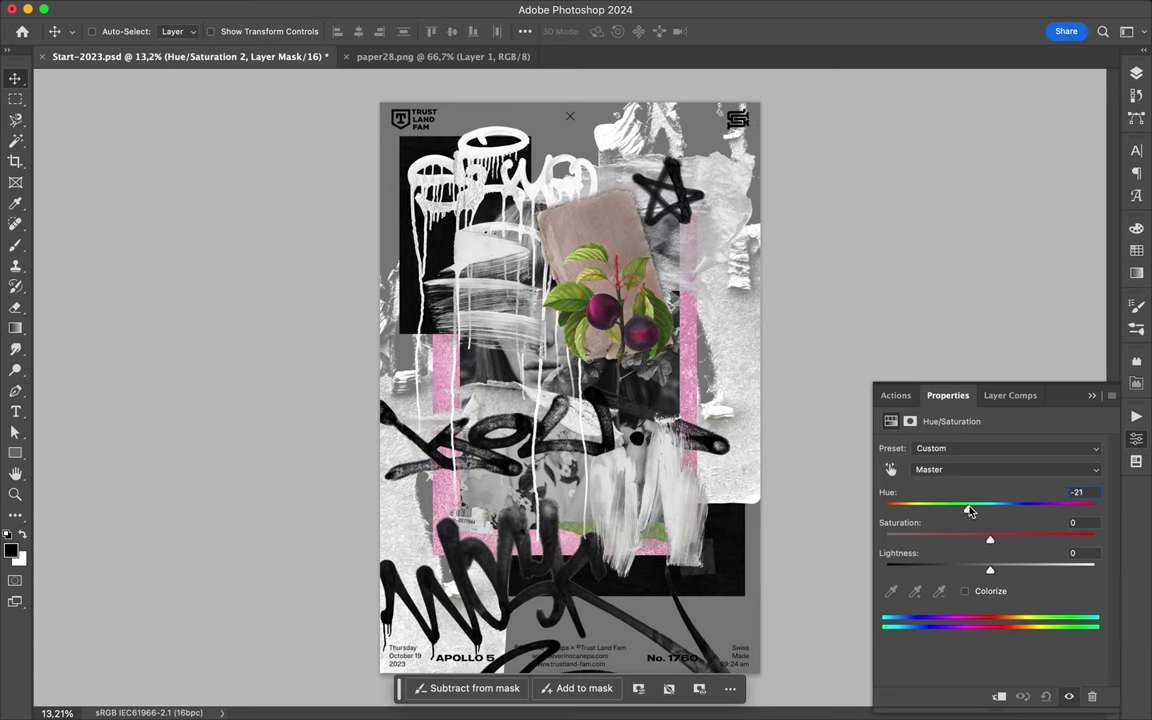
click(1096, 697)
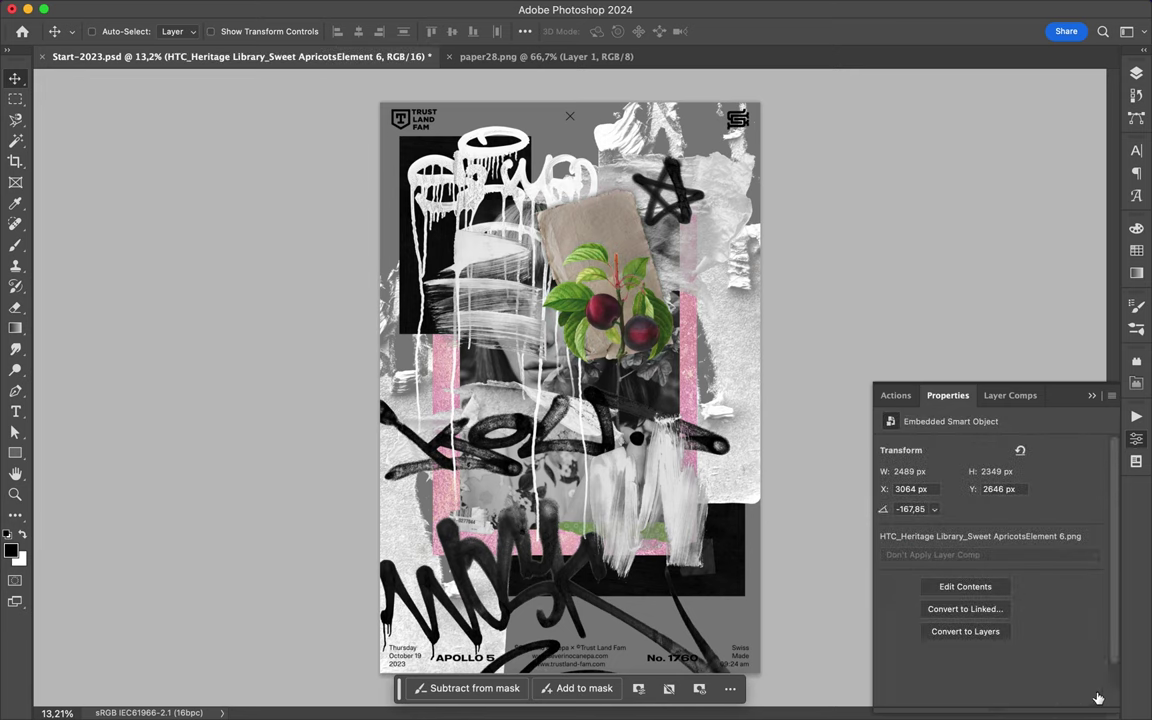
click(1134, 76)
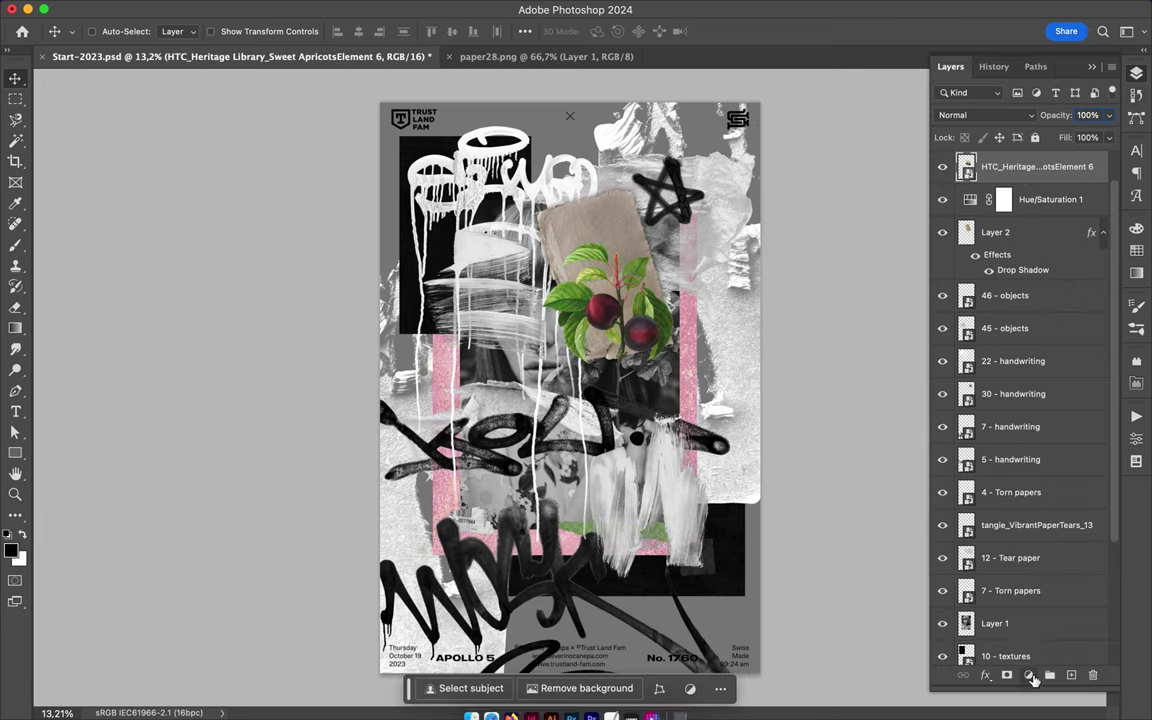
Add a Vibrance adjustment with Vibrance +27 and Saturation +28.
click(1031, 675)
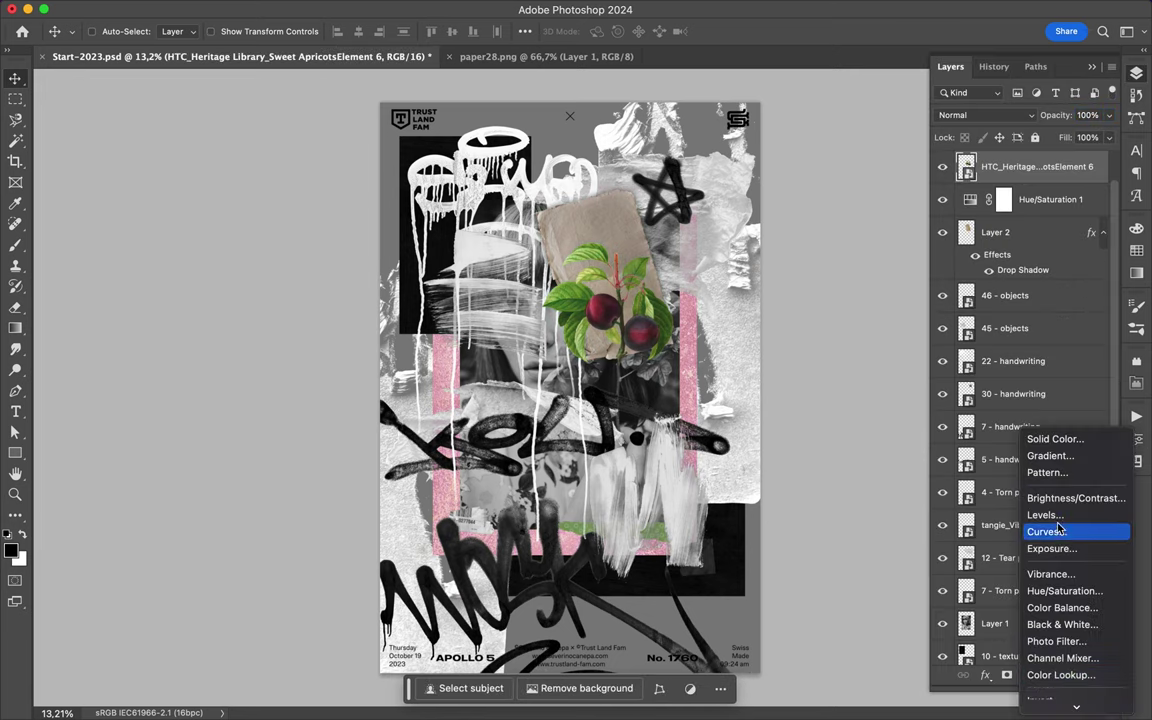
click(1057, 575)
mouse_move(990, 466)
mouse_down()
mouse_move(1113, 465)
mouse_move(1021, 457)
mouse_up()
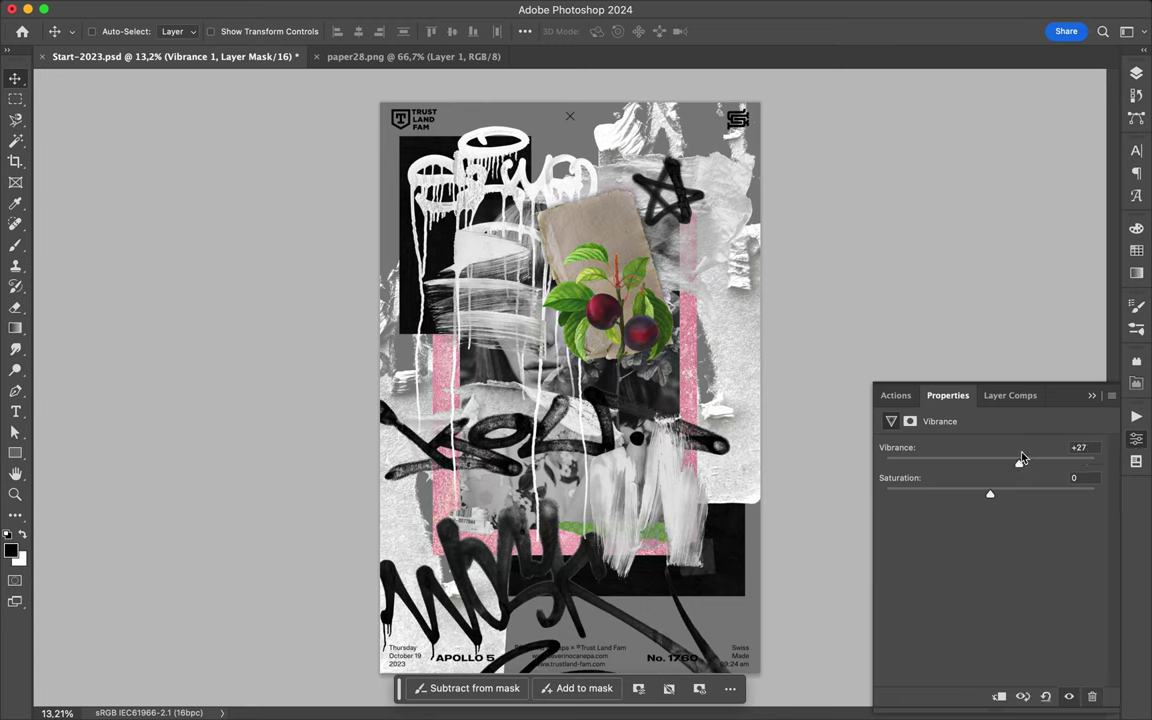
mouse_move(994, 499)
mouse_down()
mouse_move(1092, 497)
mouse_move(1013, 494)
mouse_up()
click(1138, 75)
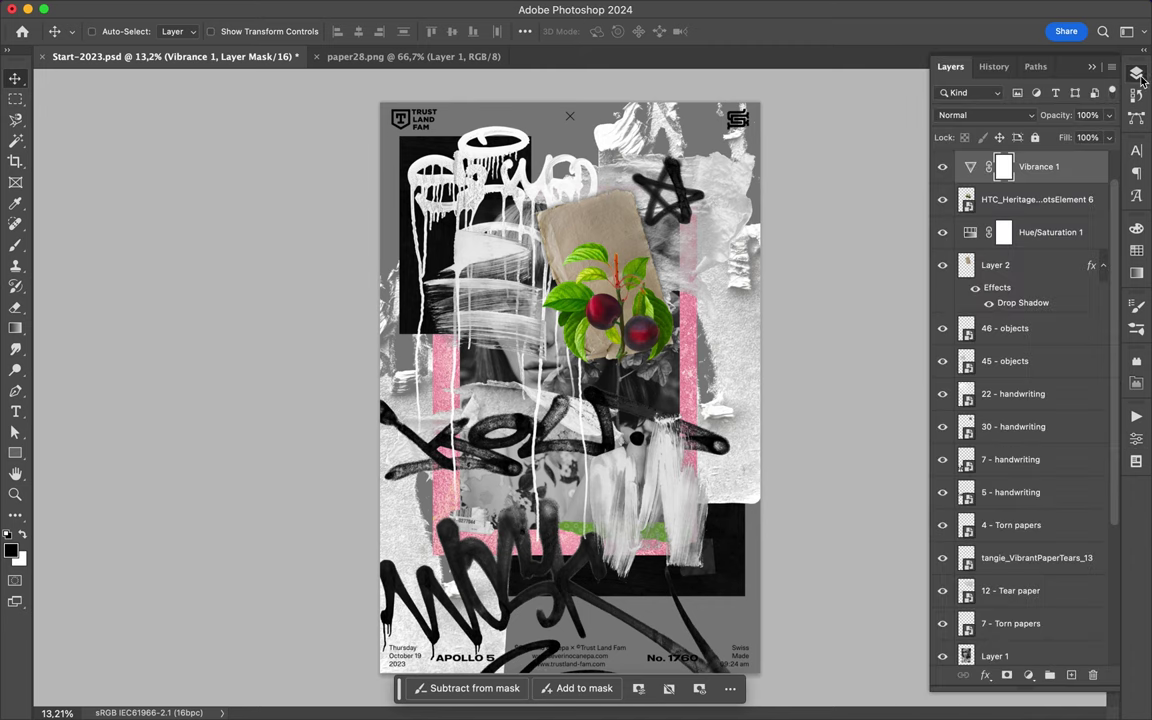
Clip Vibrance 1 to the apricot illustration and Hue/Saturation 1 to Layer 2.
alt+click(1050, 184)
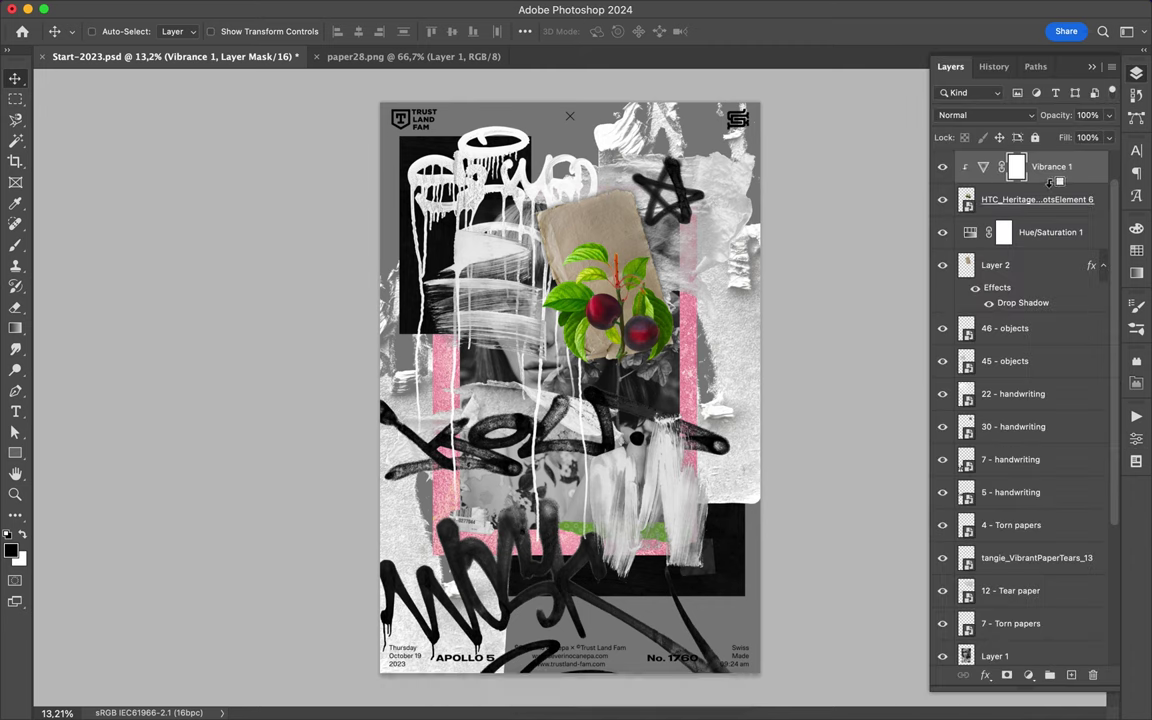
alt+click(1043, 248)
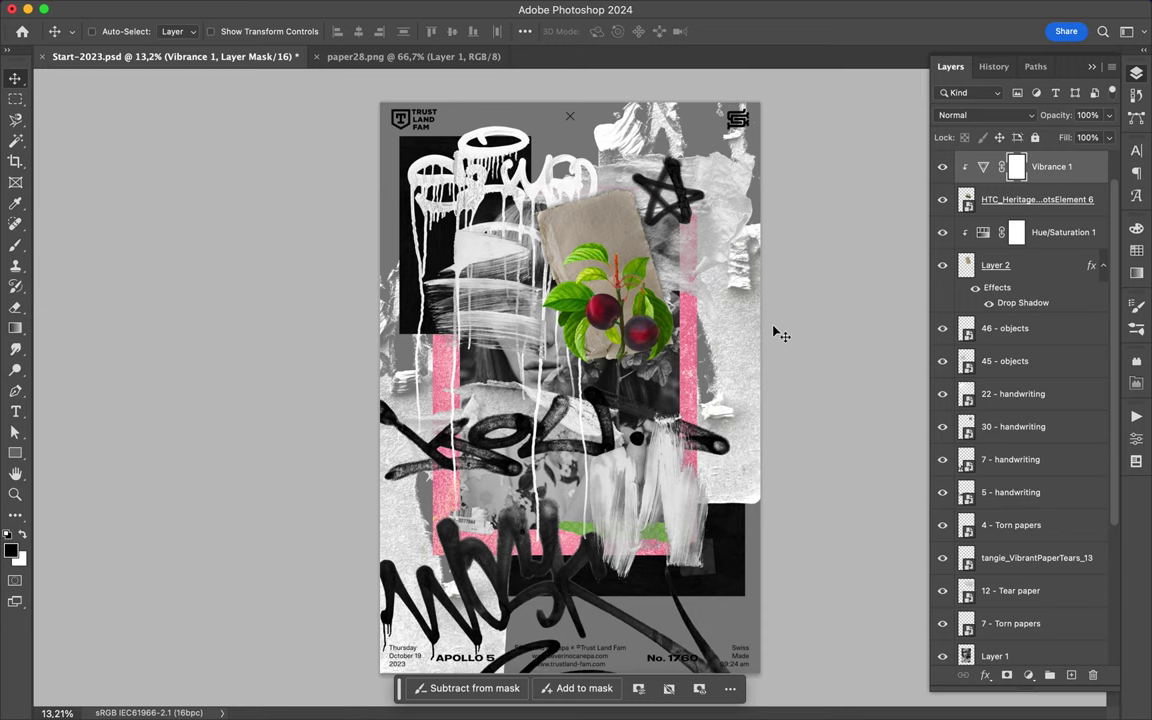
click(688, 374)
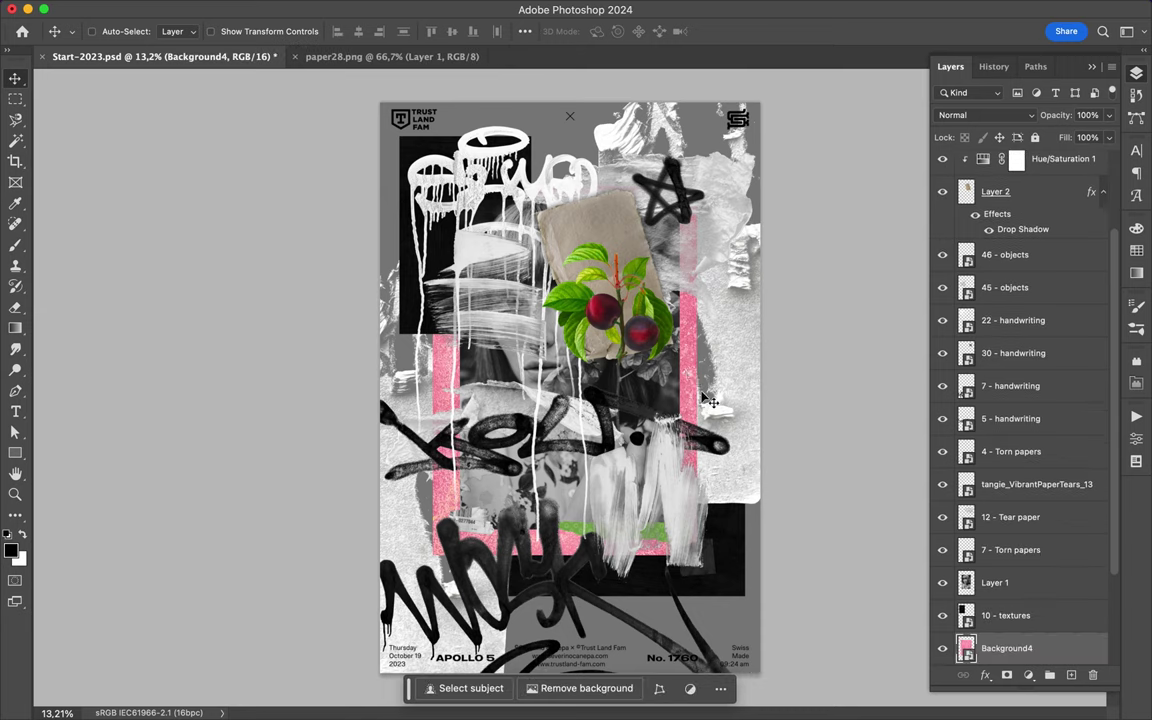
Trace the right pink strip with the Magnetic Lasso and dismiss the smart-object error.
scroll(706, 400, up, 2)
scroll(706, 400, up, 2)
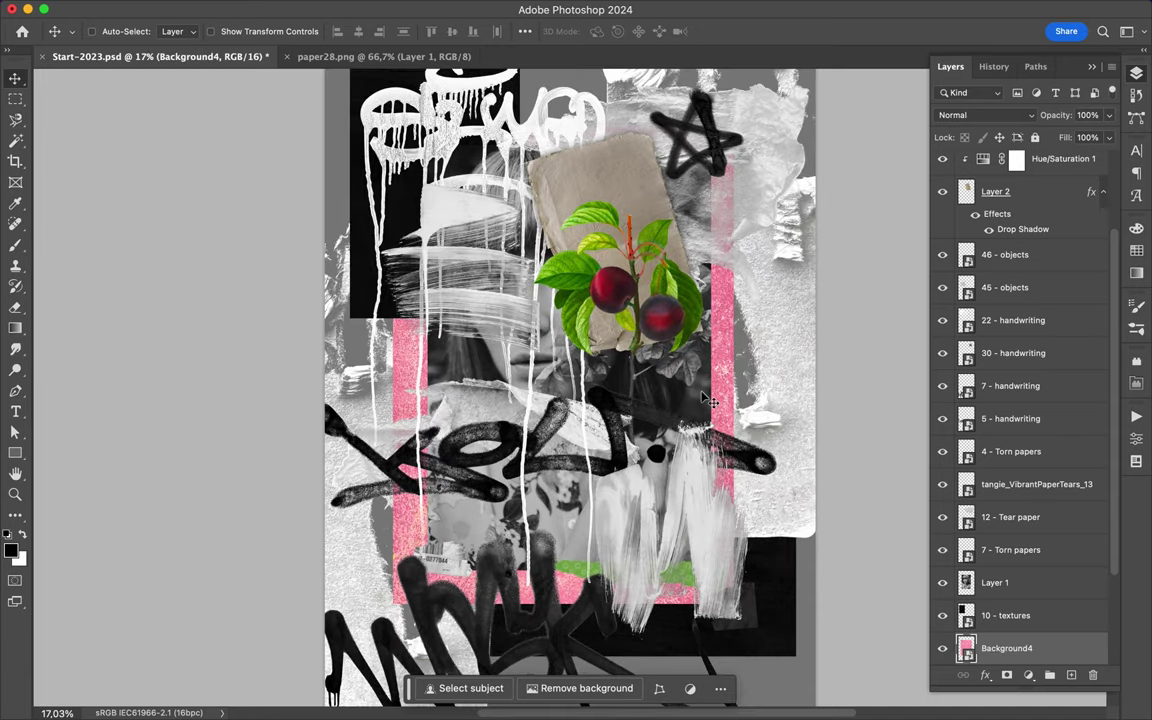
key(l)
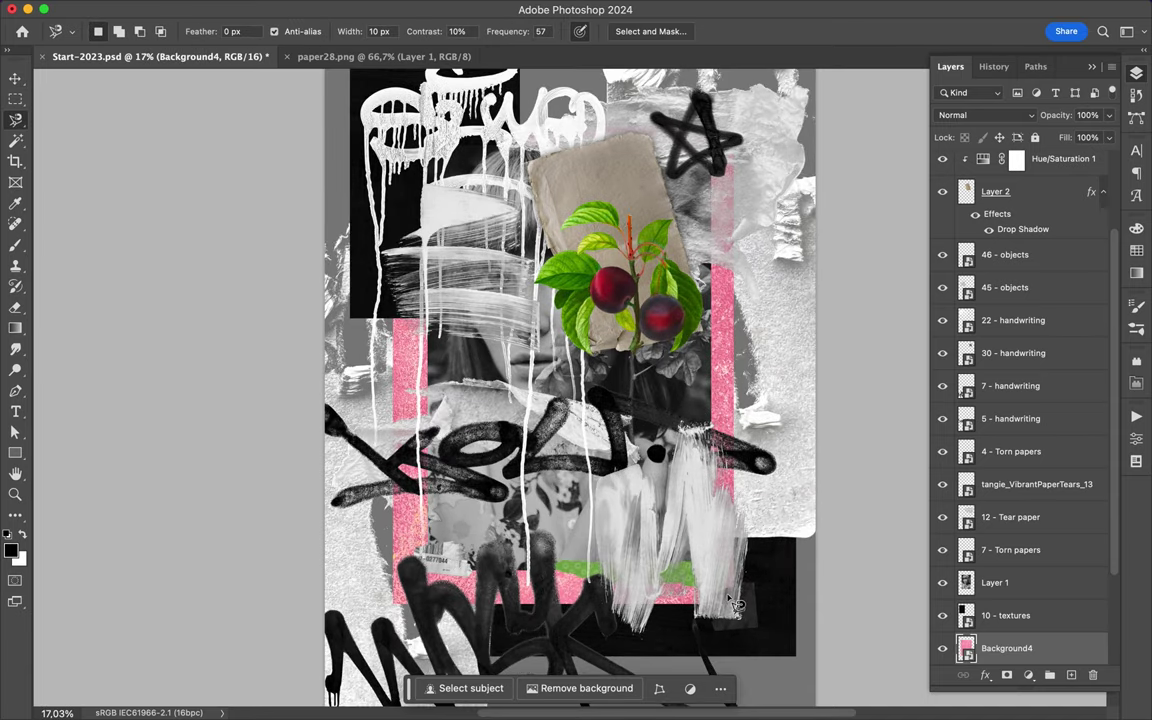
click(736, 524)
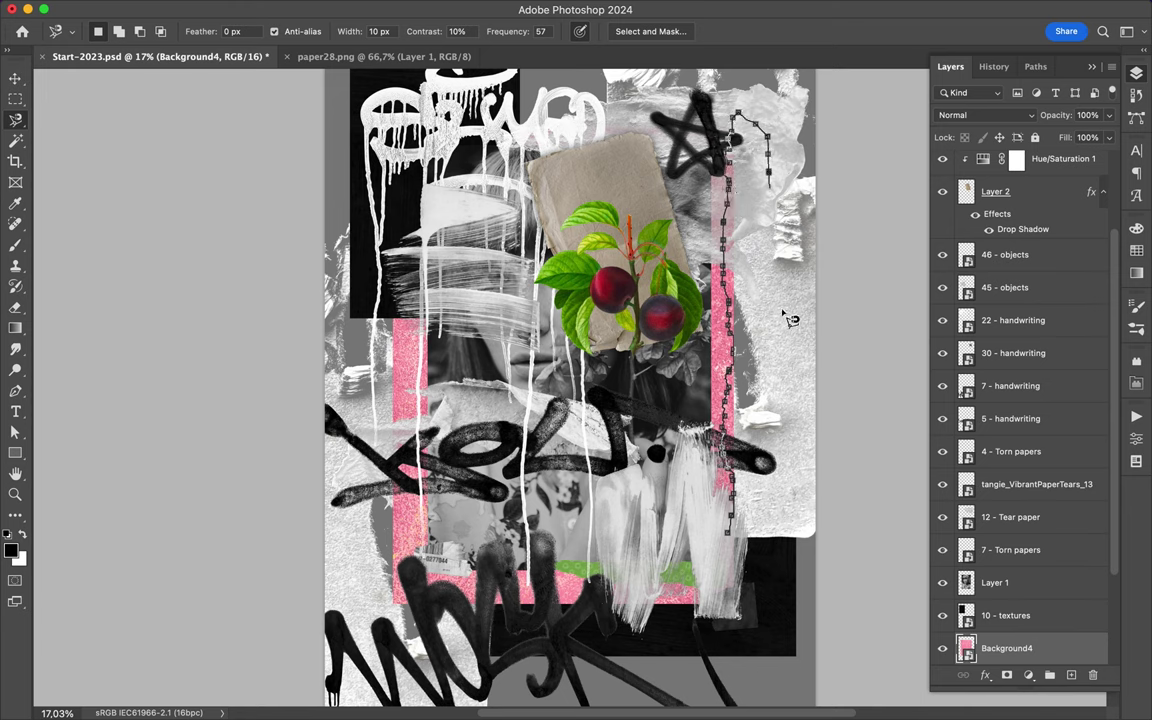
click(762, 560)
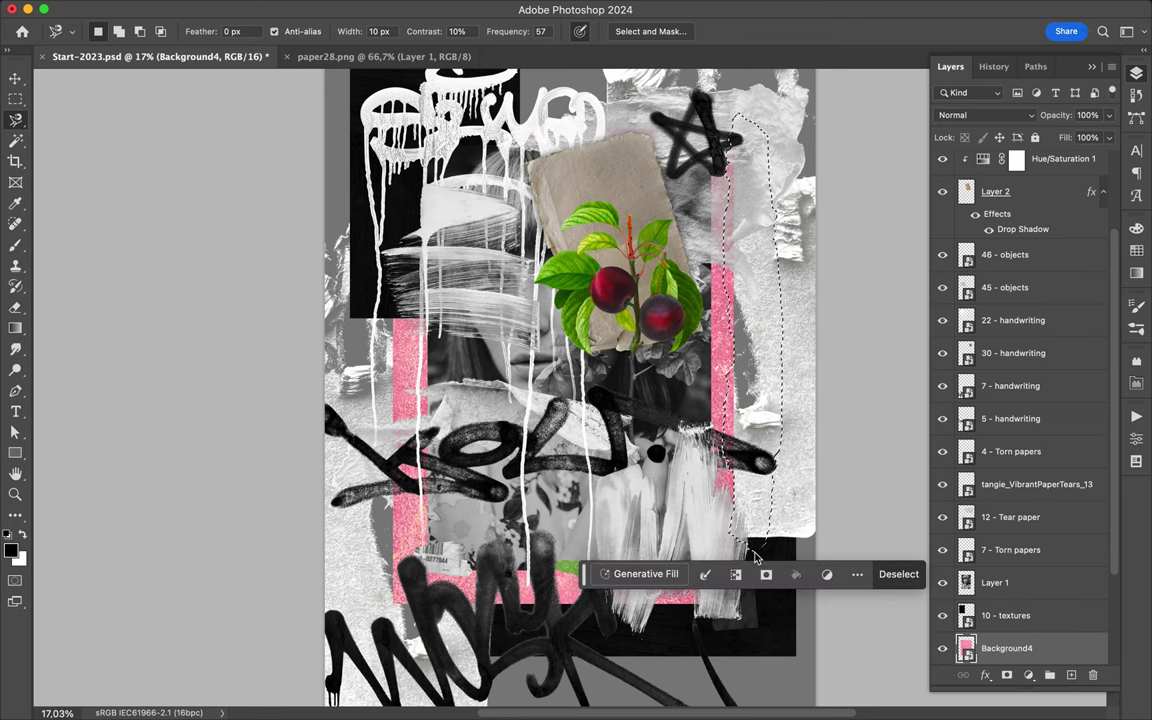
key(BackSpace)
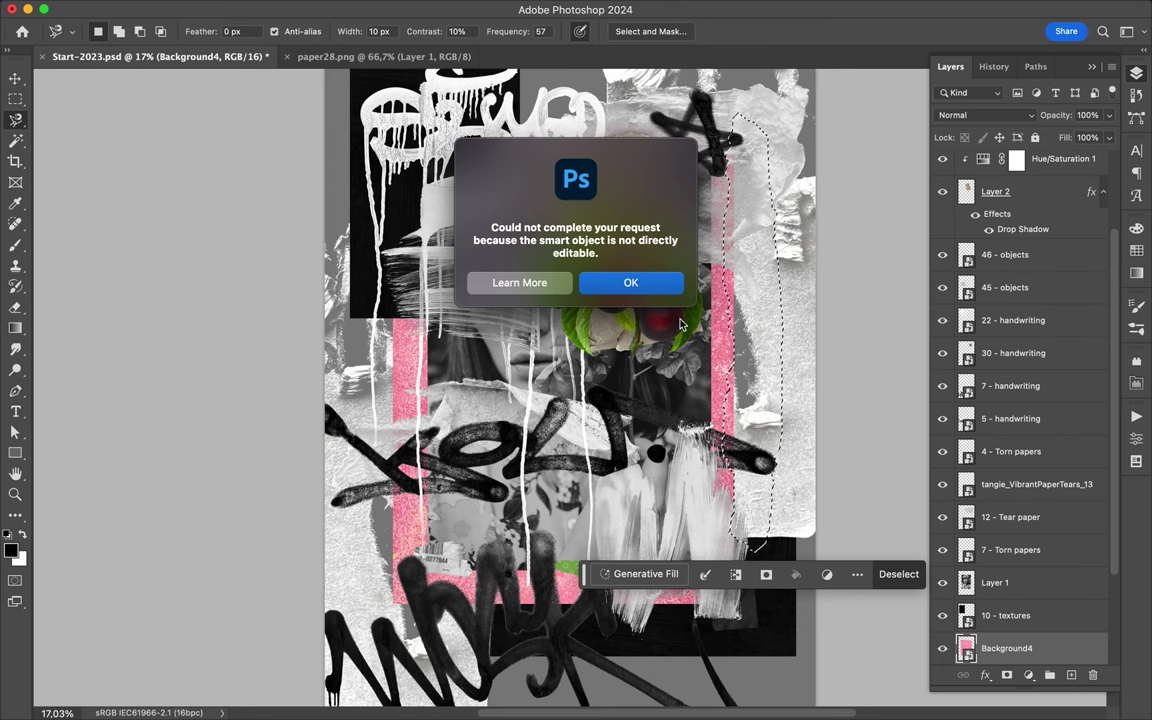
click(660, 285)
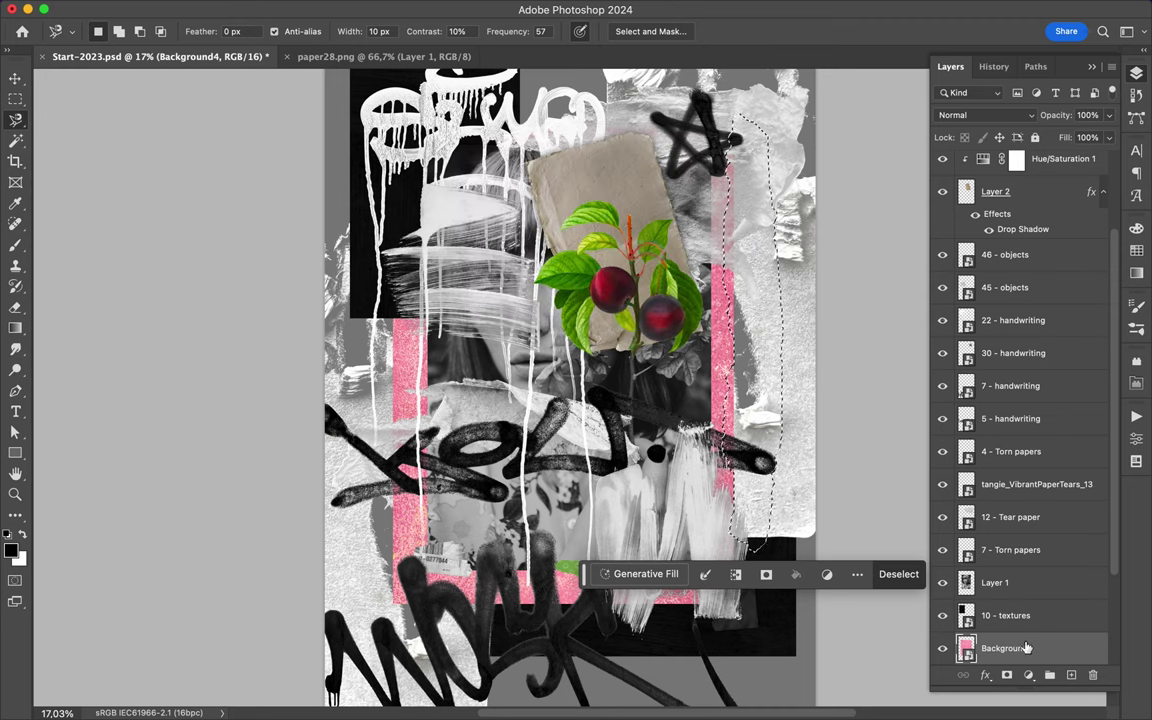
Rasterize the Background4 layer.
right_click(1026, 647)
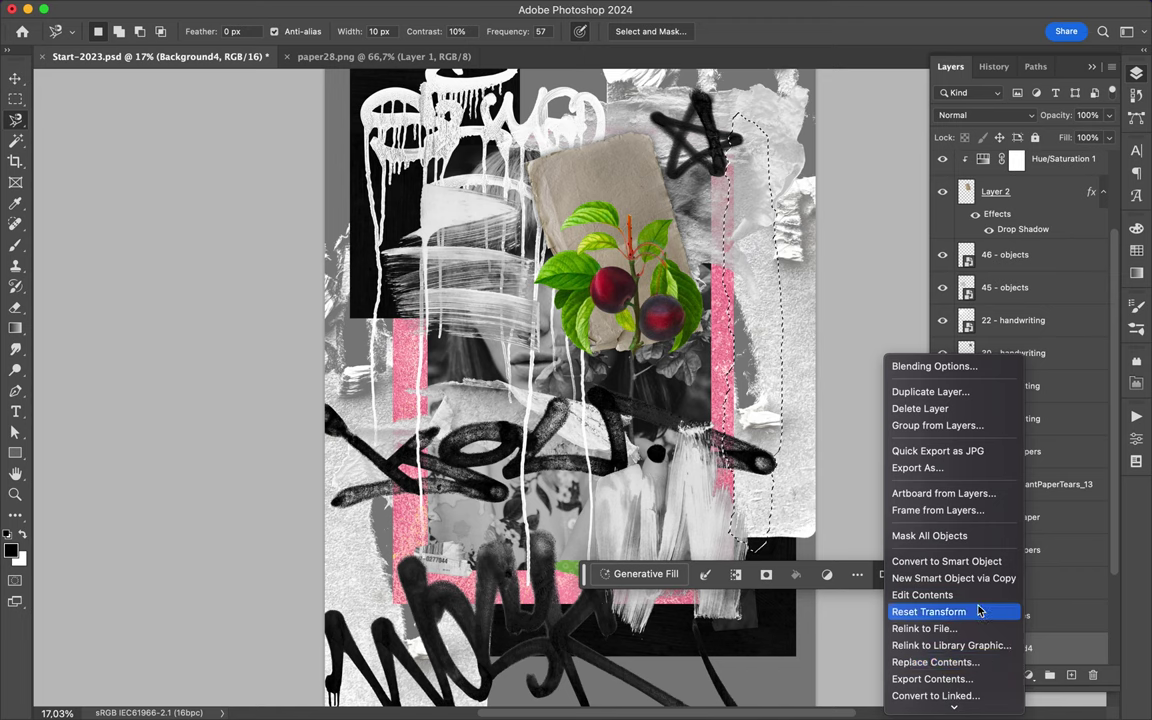
scroll(978, 610, down, 2)
scroll(977, 605, down, 3)
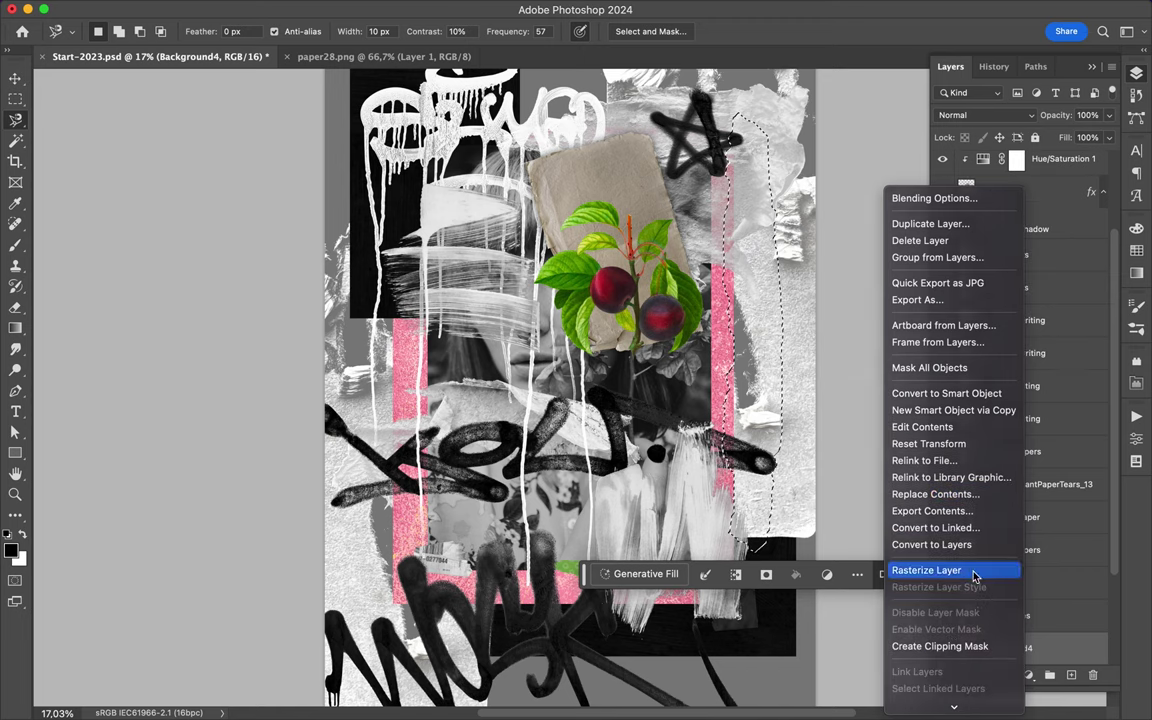
click(975, 574)
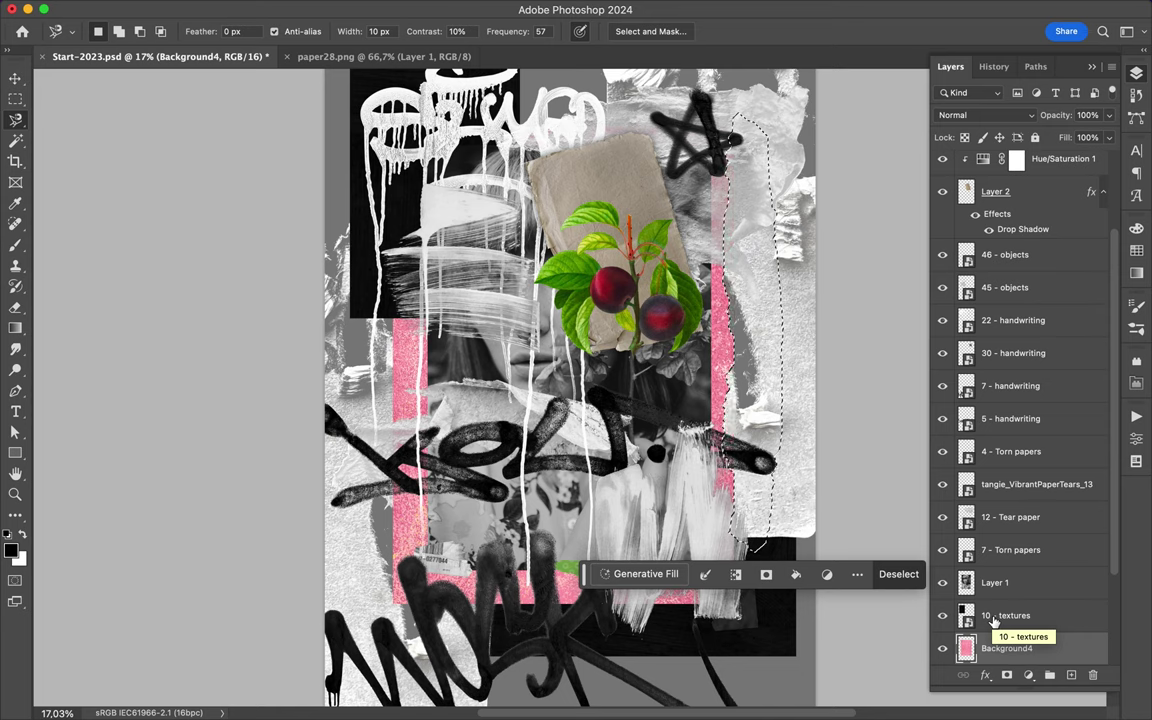
Copy the pink strip to Layer 3 and slide it down along the poster's right edge.
key(ctrl+j)
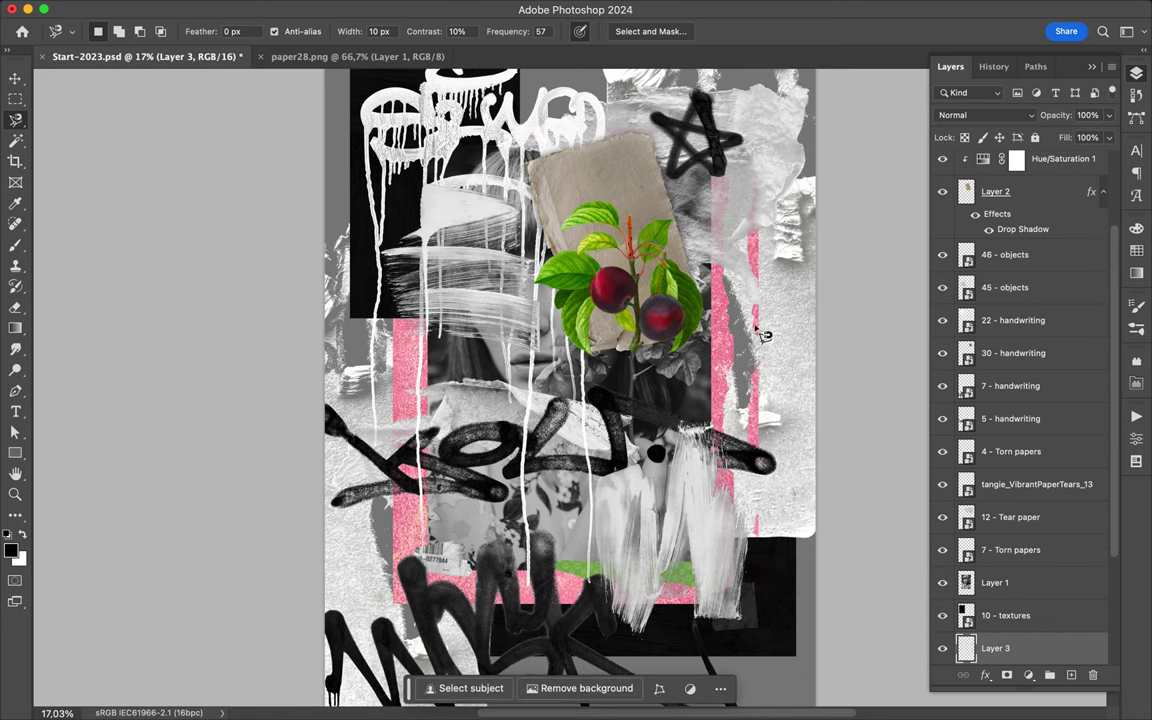
key(v)
drag(762, 332, 815, 327)
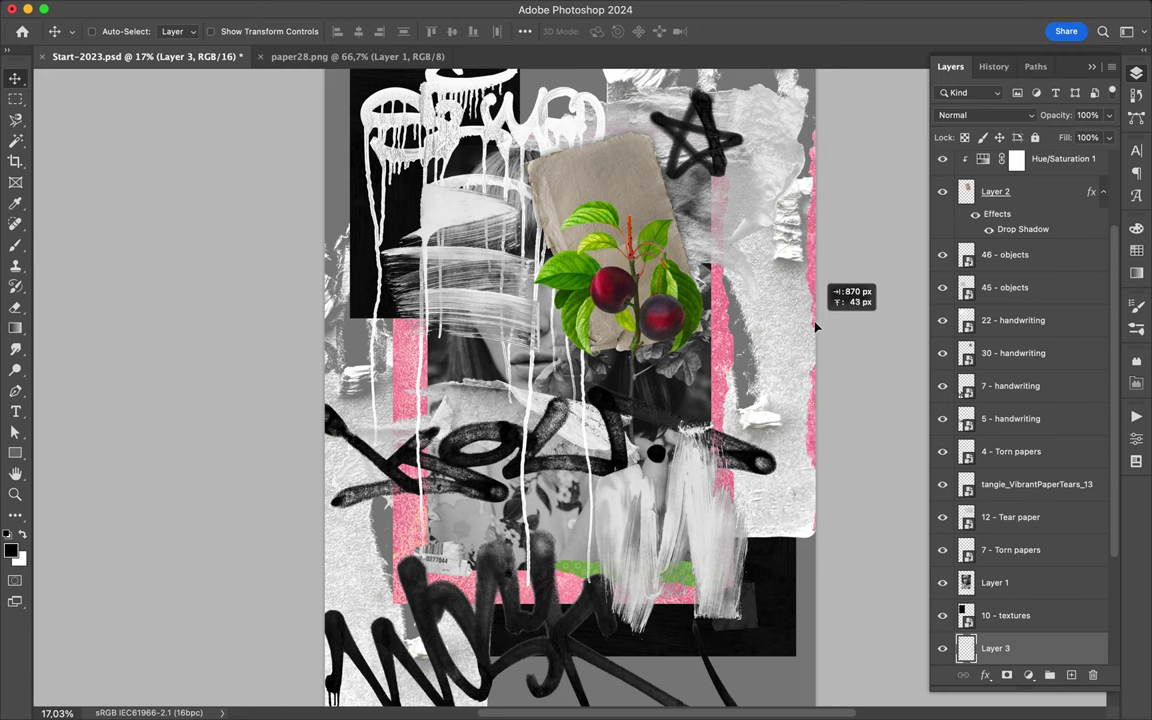
drag(815, 327, 815, 327)
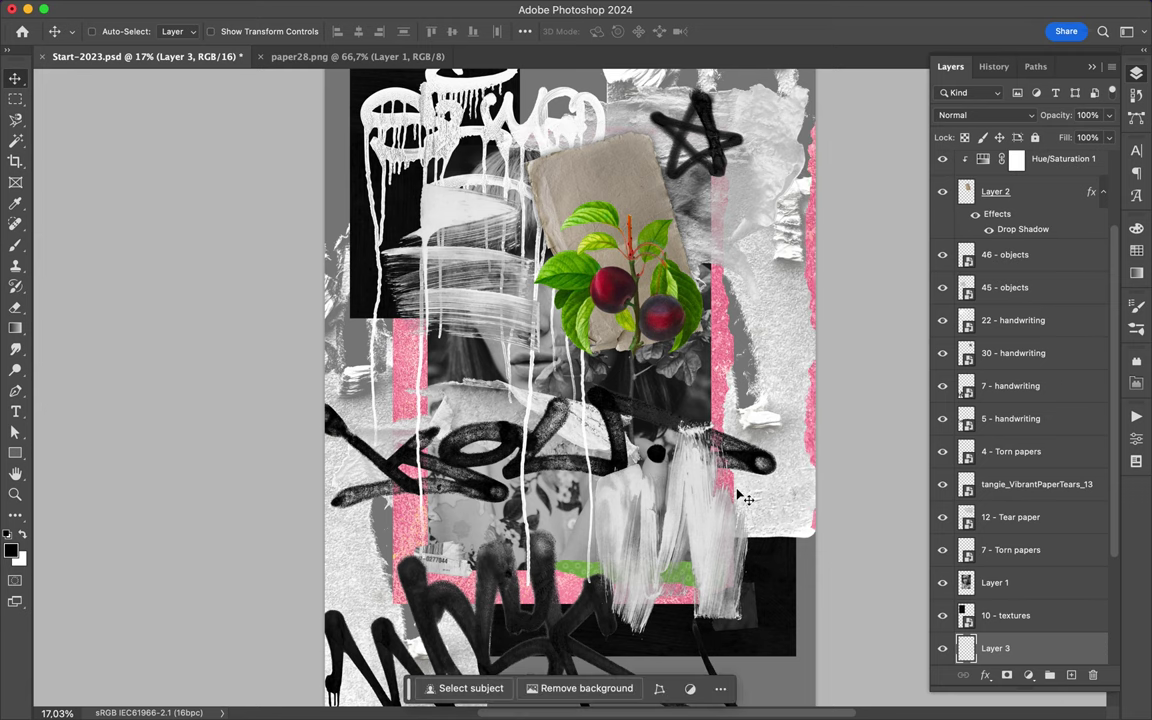
scroll(741, 497, down, 3)
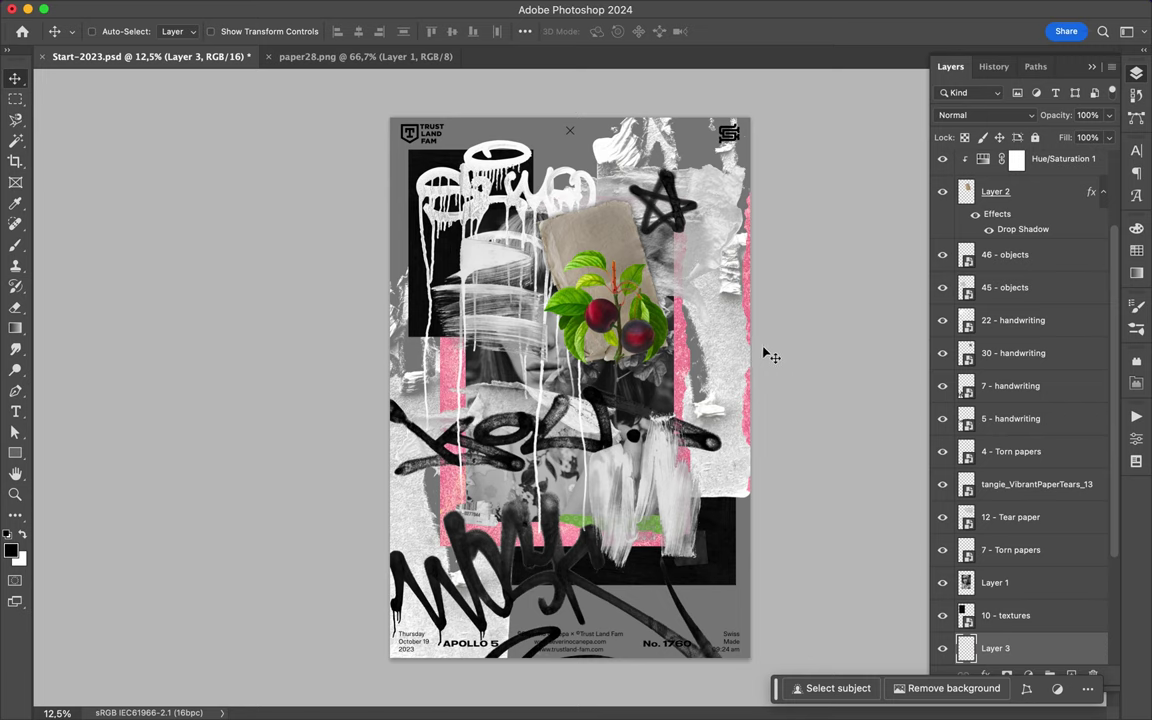
drag(748, 386, 755, 556)
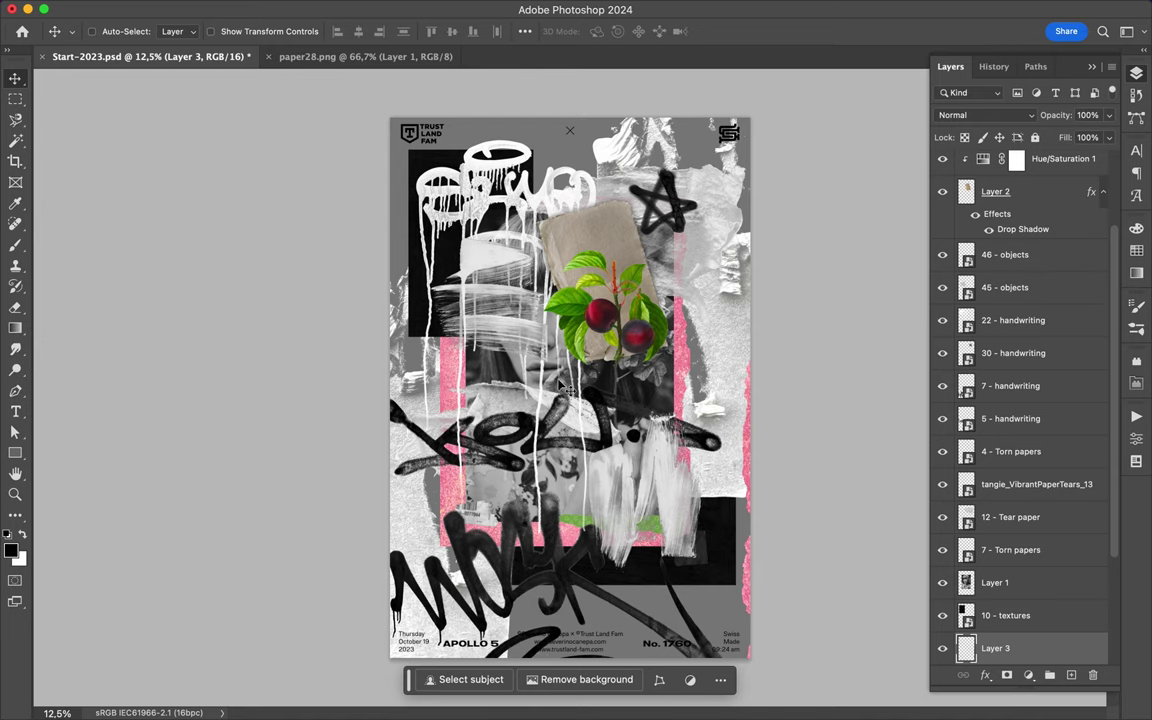
Reselect Background4 and begin a Magnetic Lasso trace along the lower pink frame edge.
ctrl+click(455, 372)
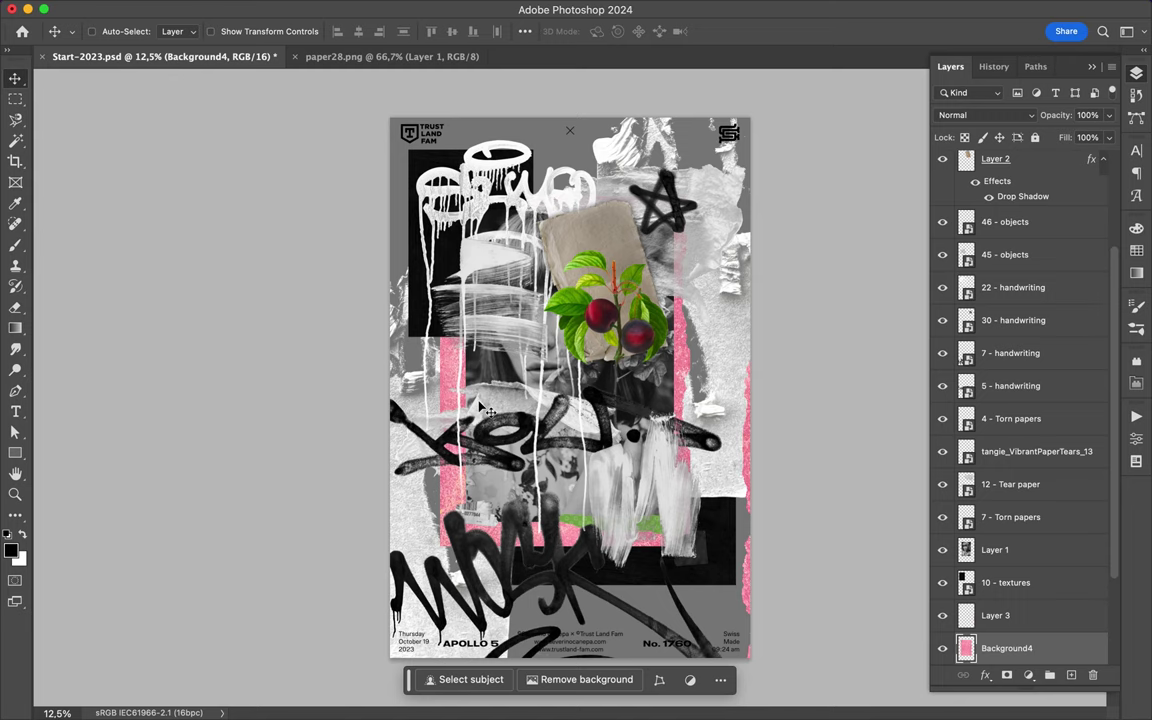
key(l)
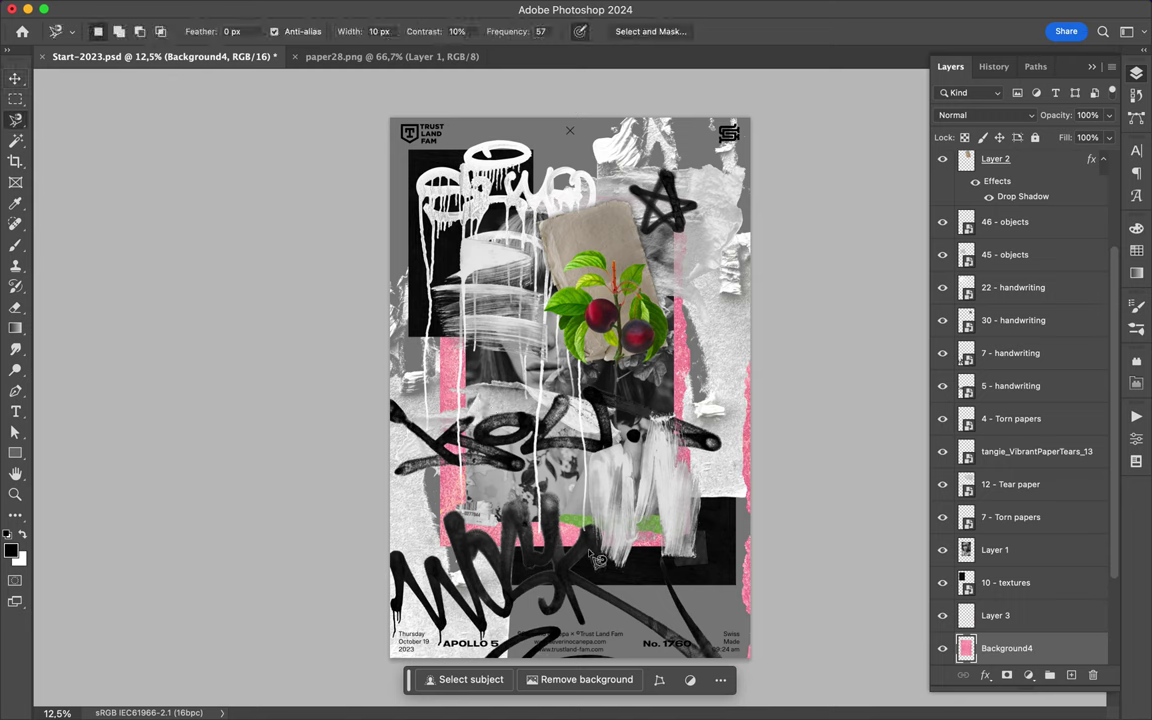
click(586, 545)
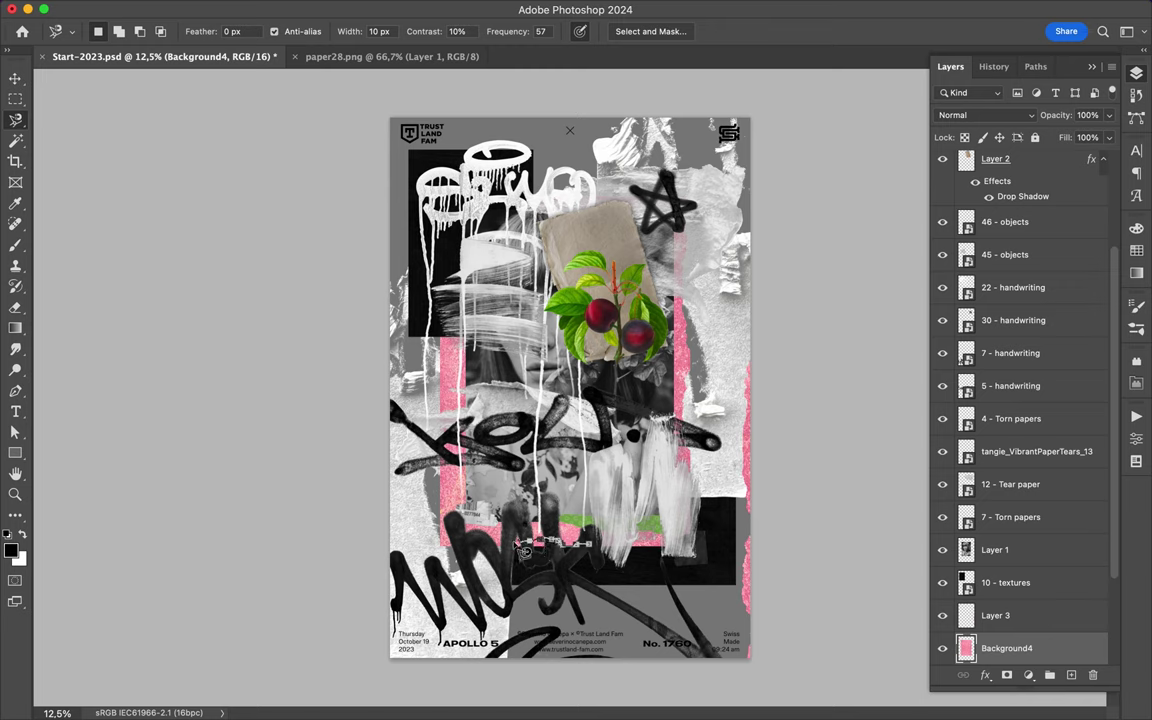
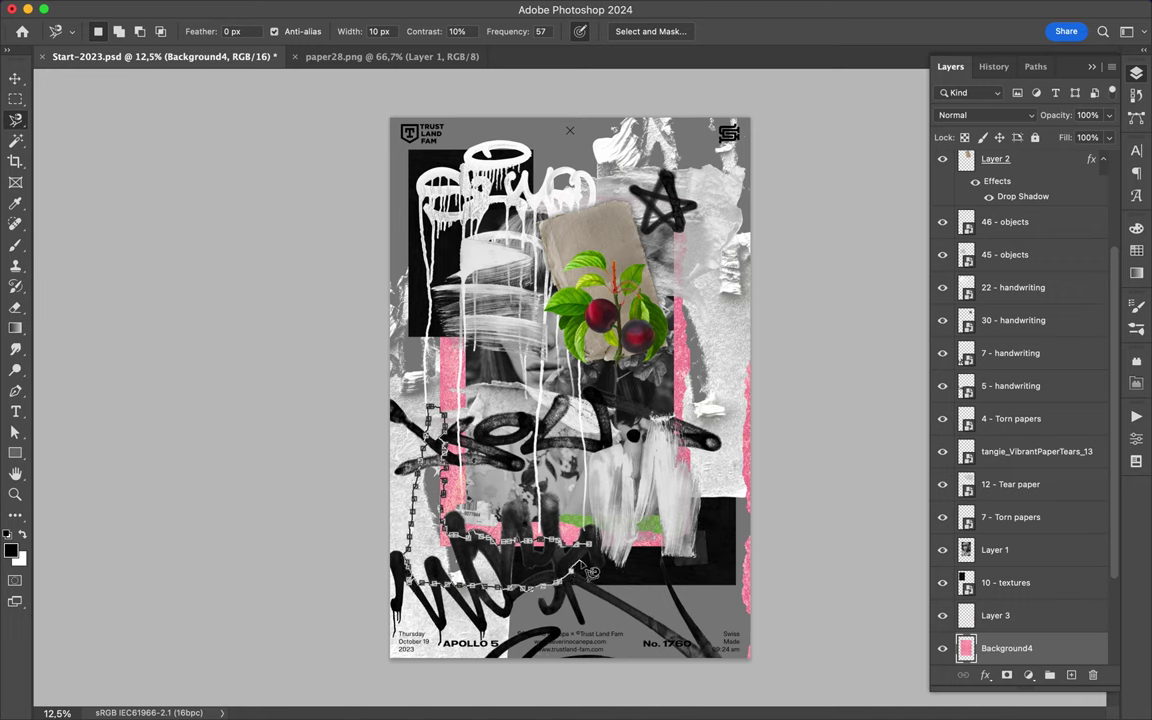
Copy the lassoed lower-left graffiti onto its own layer, shift it, then undo the copy.
double_click(591, 572)
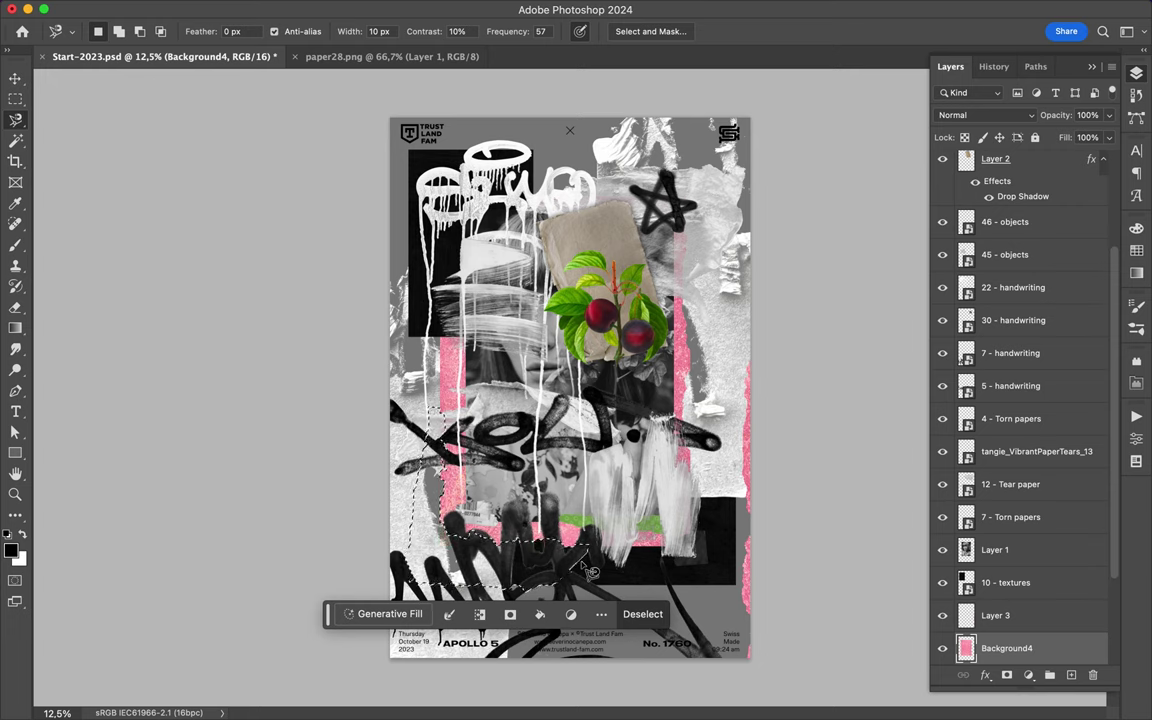
key(ctrl+j)
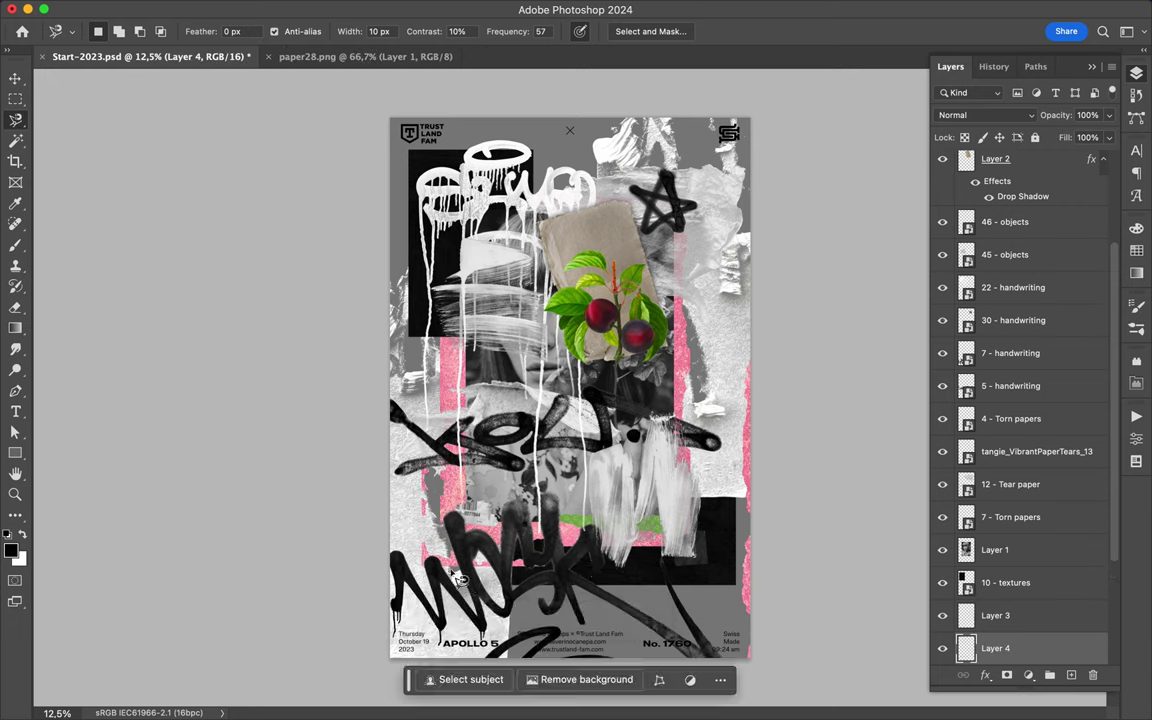
key(v)
drag(463, 574, 419, 660)
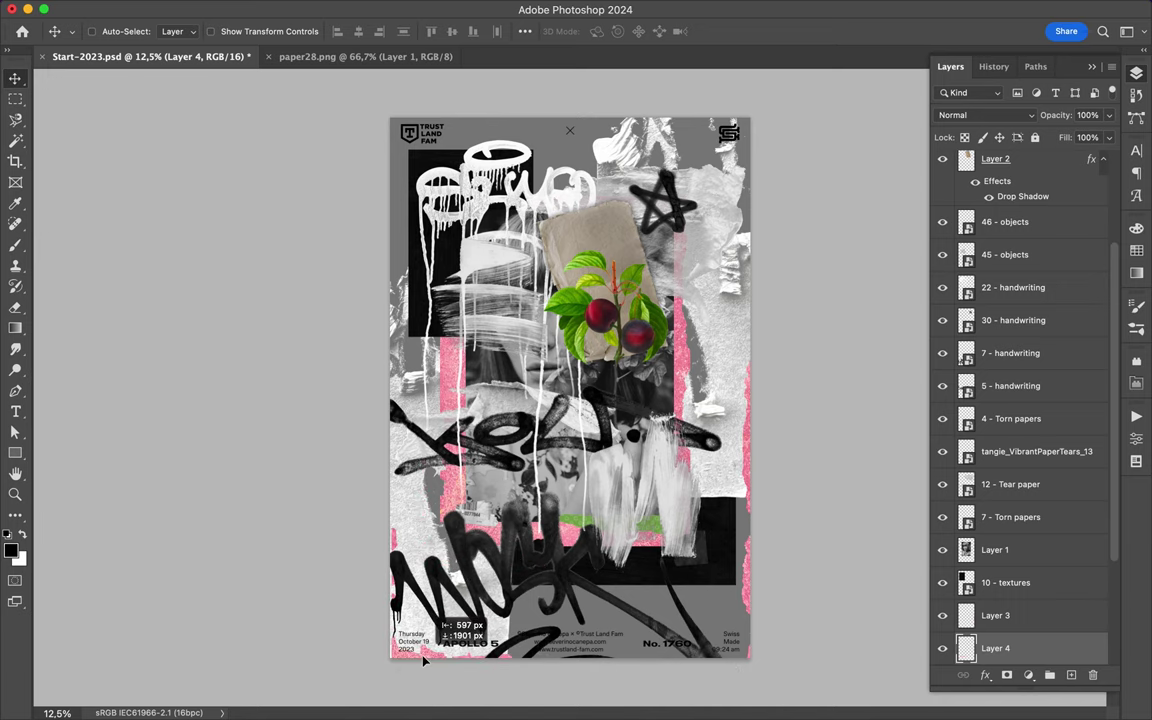
drag(419, 660, 420, 661)
key(ctrl+e)
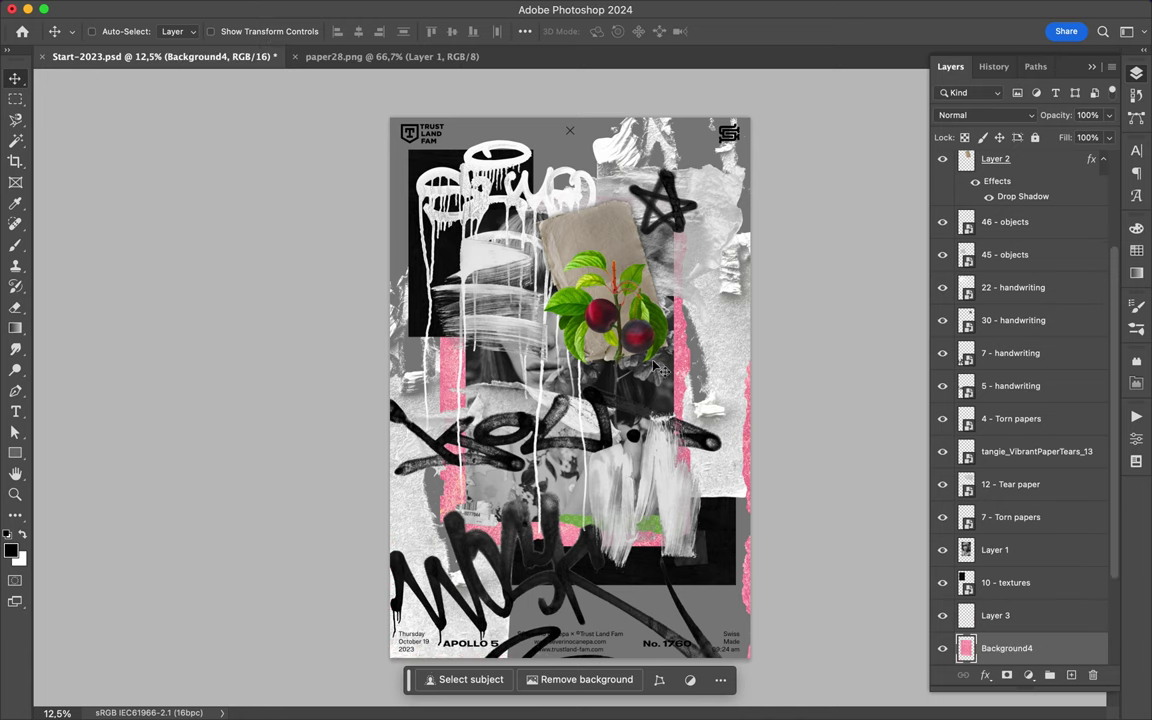
Raise Layer 3's torn pink paper strip higher along the poster's right edge.
key(super)
super+click(750, 432)
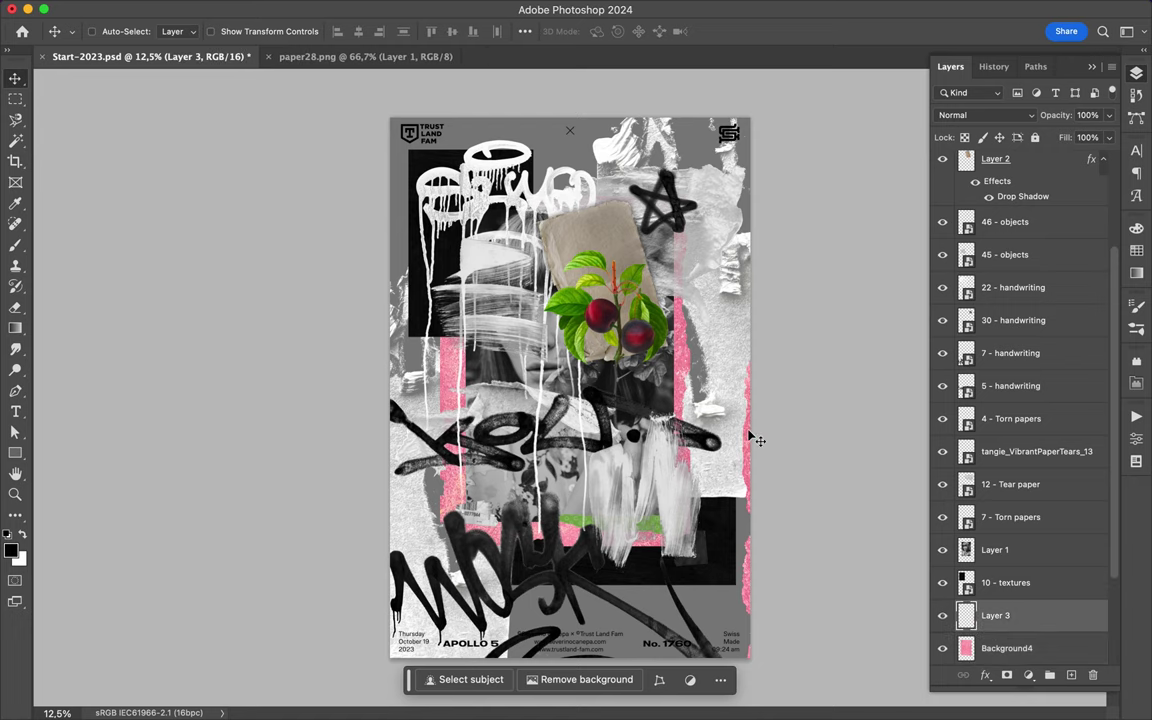
drag(750, 437, 748, 358)
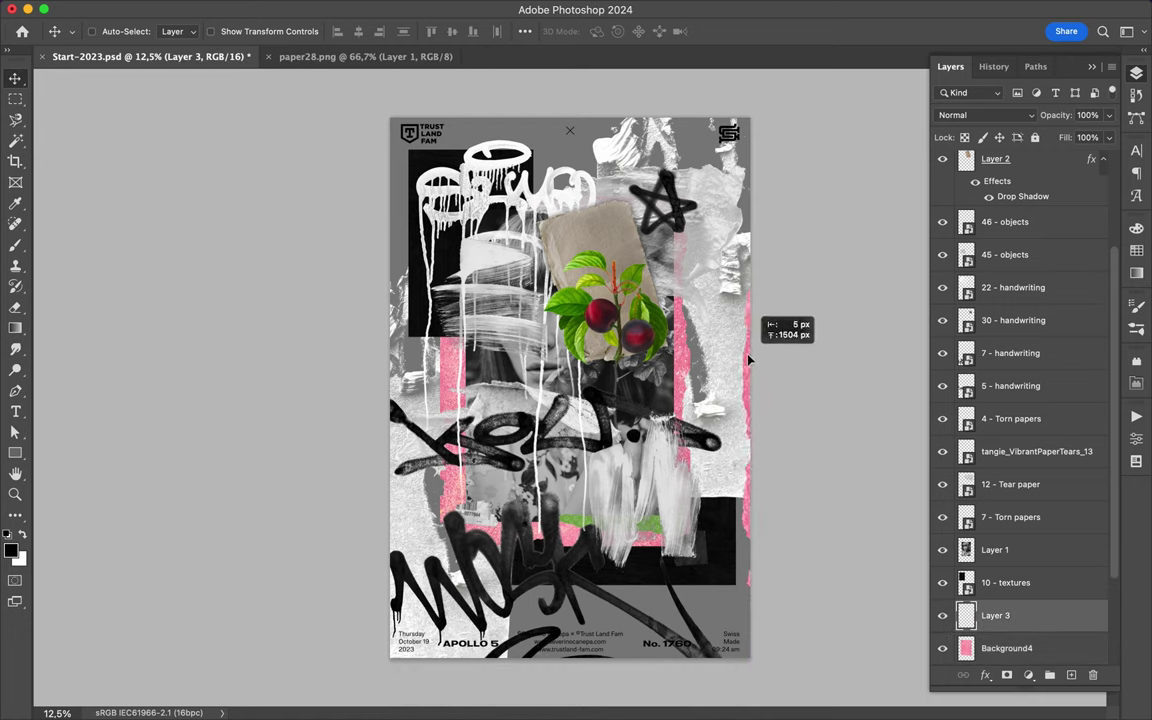
drag(748, 358, 748, 329)
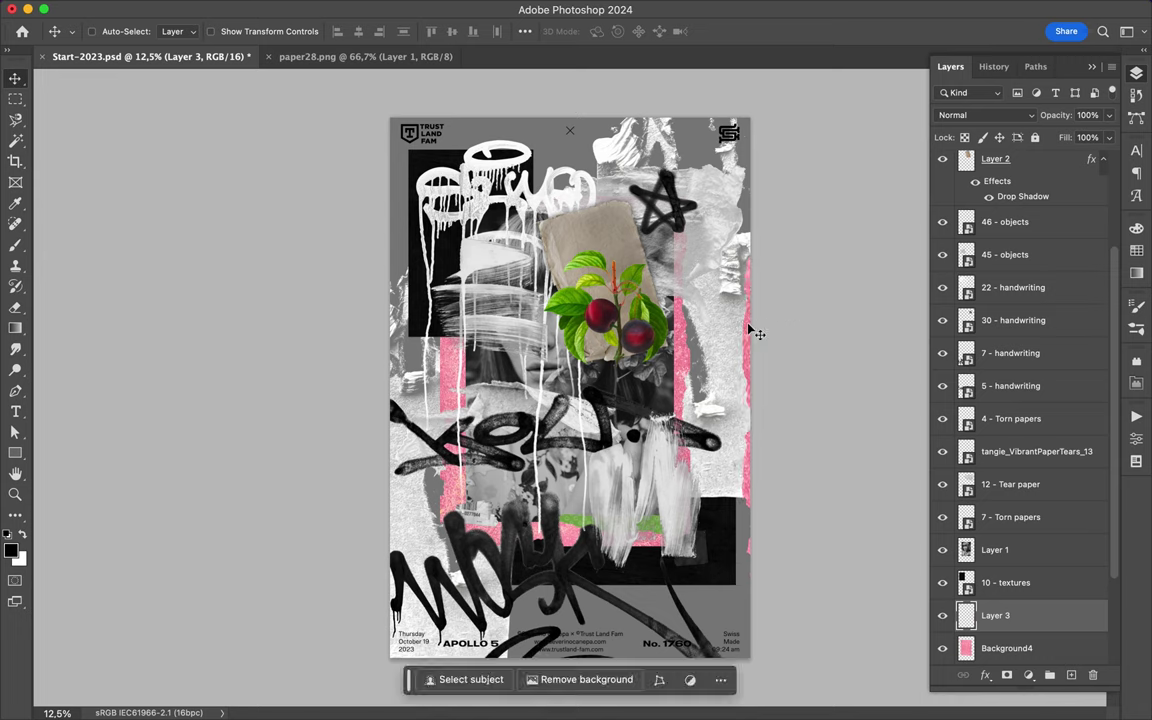
super+click(510, 368)
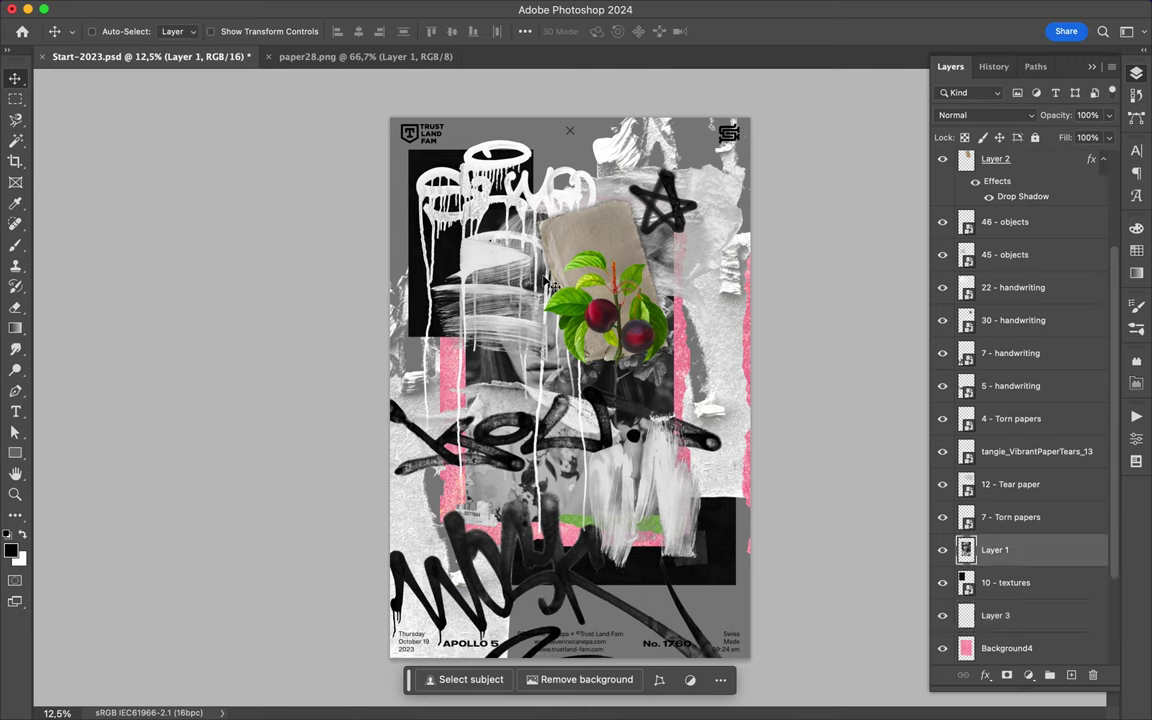
Trace a Magnetic Lasso selection on the Layer 1 portrait and copy it to Layer 4.
key(l)
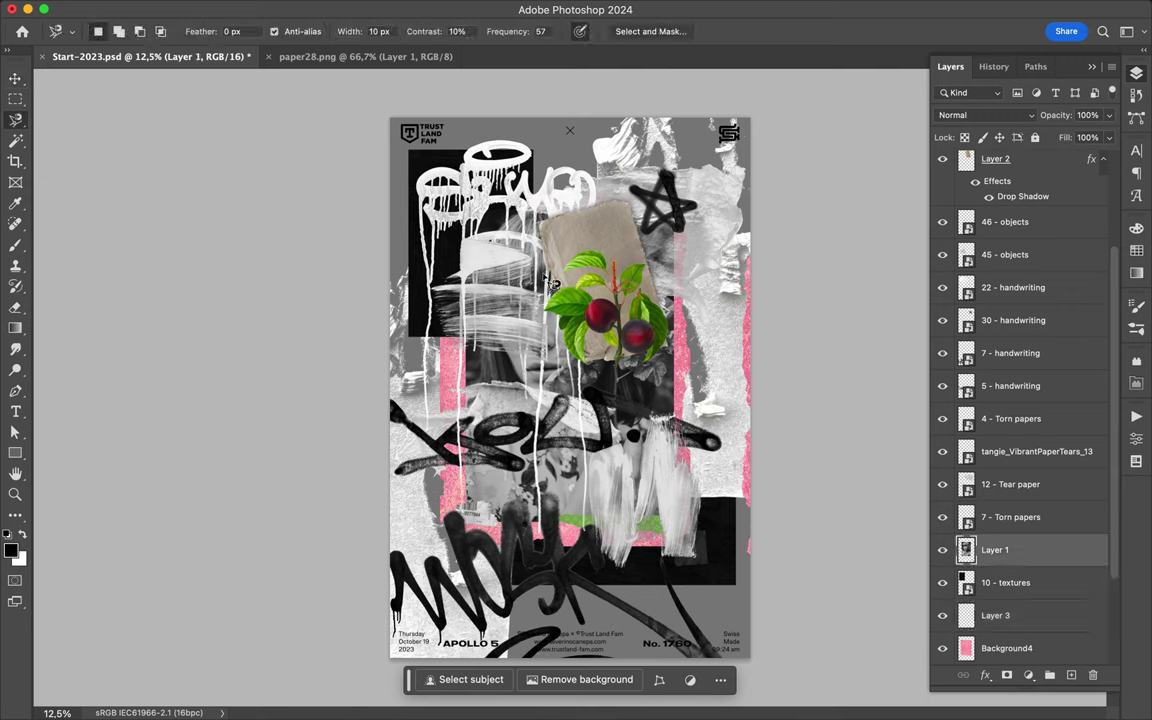
click(547, 258)
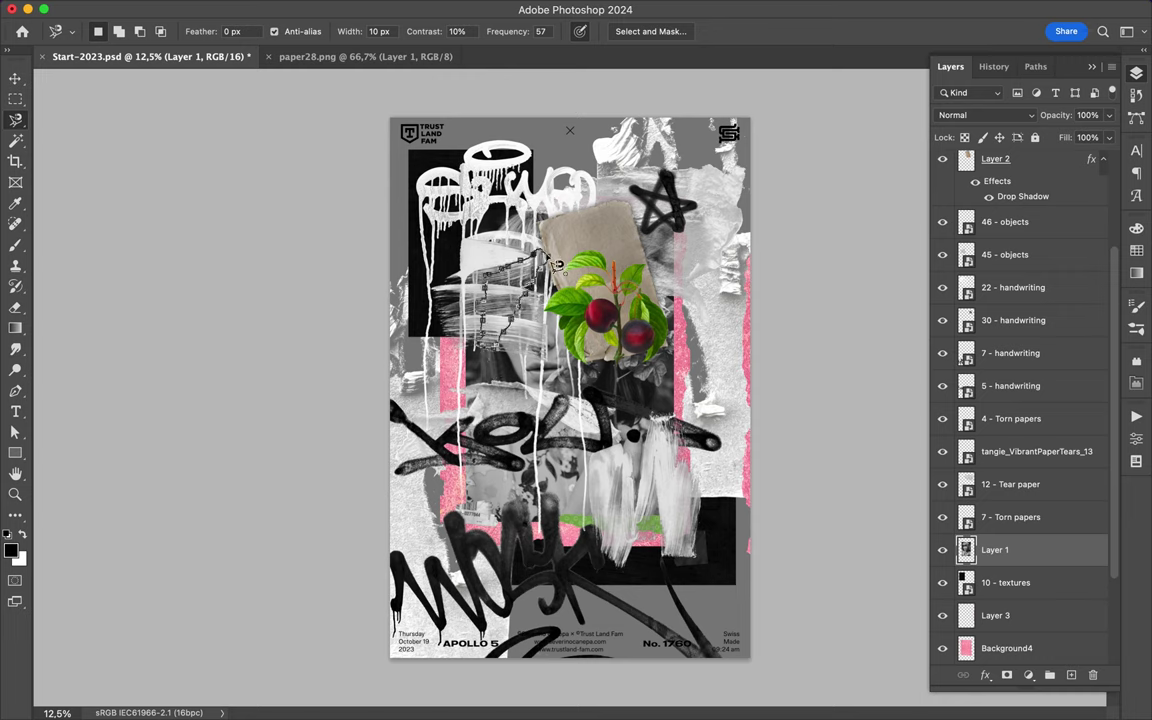
click(556, 264)
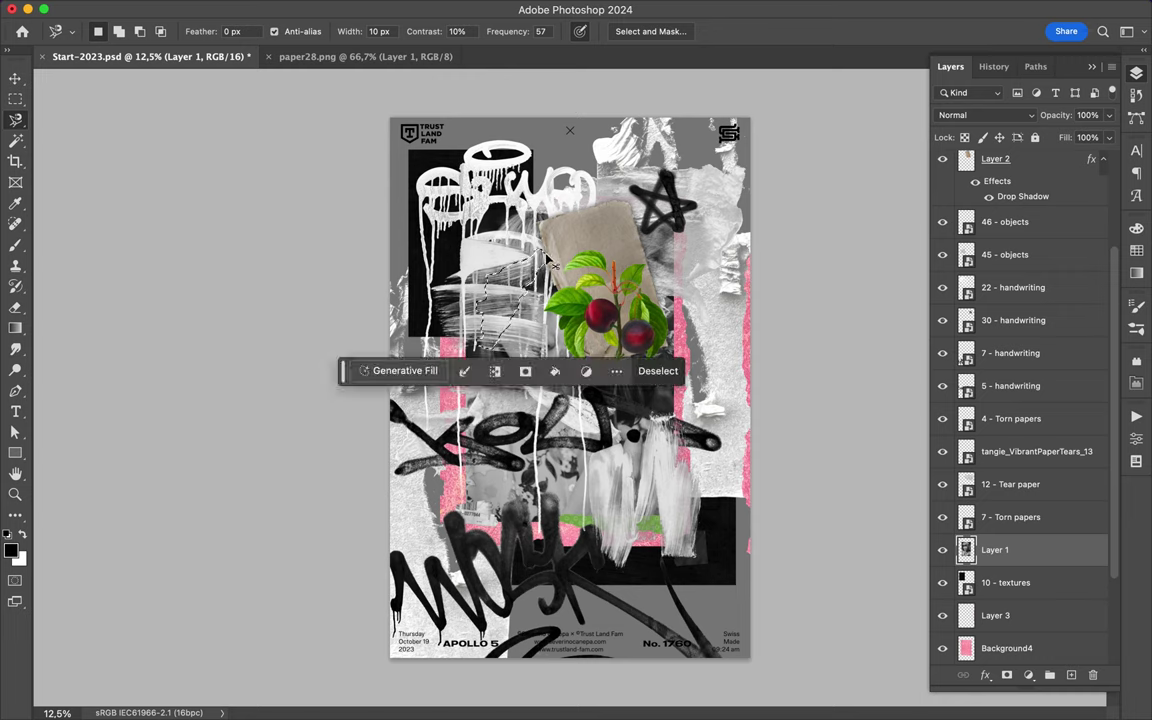
key(ctrl+j)
Move Layer 4 just below Layer 2 and shift the face cutout beside the fruit.
drag(987, 549, 992, 318)
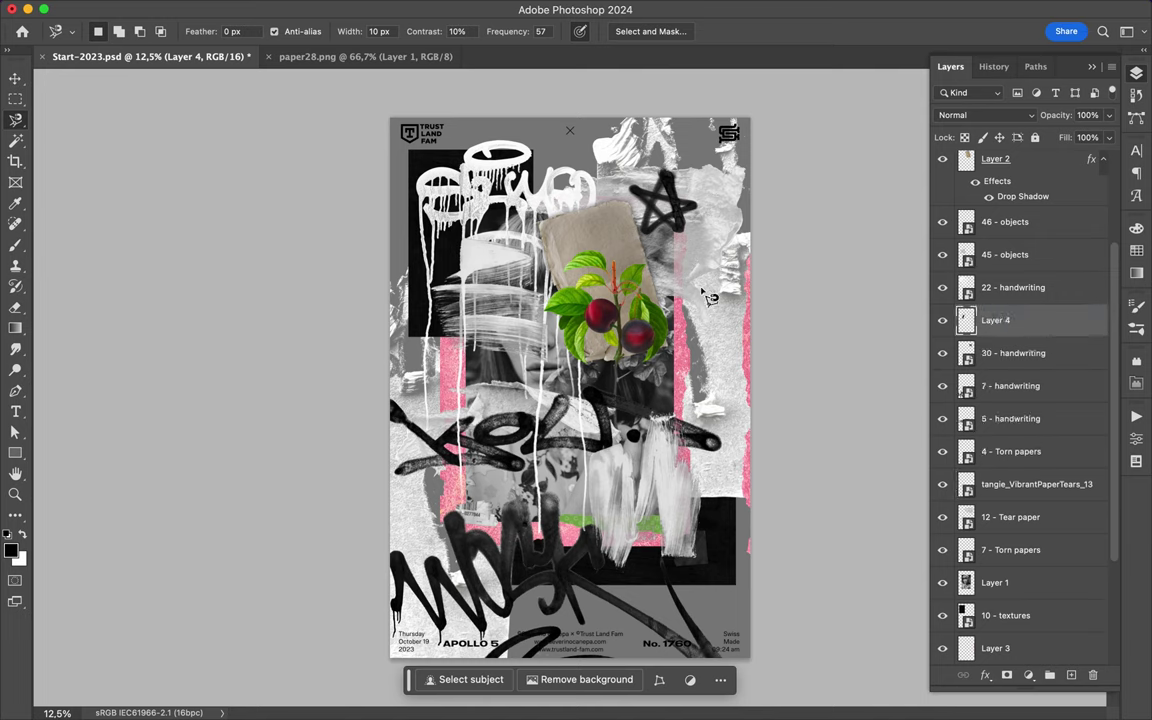
drag(1000, 320, 1008, 218)
key(v)
drag(516, 297, 519, 296)
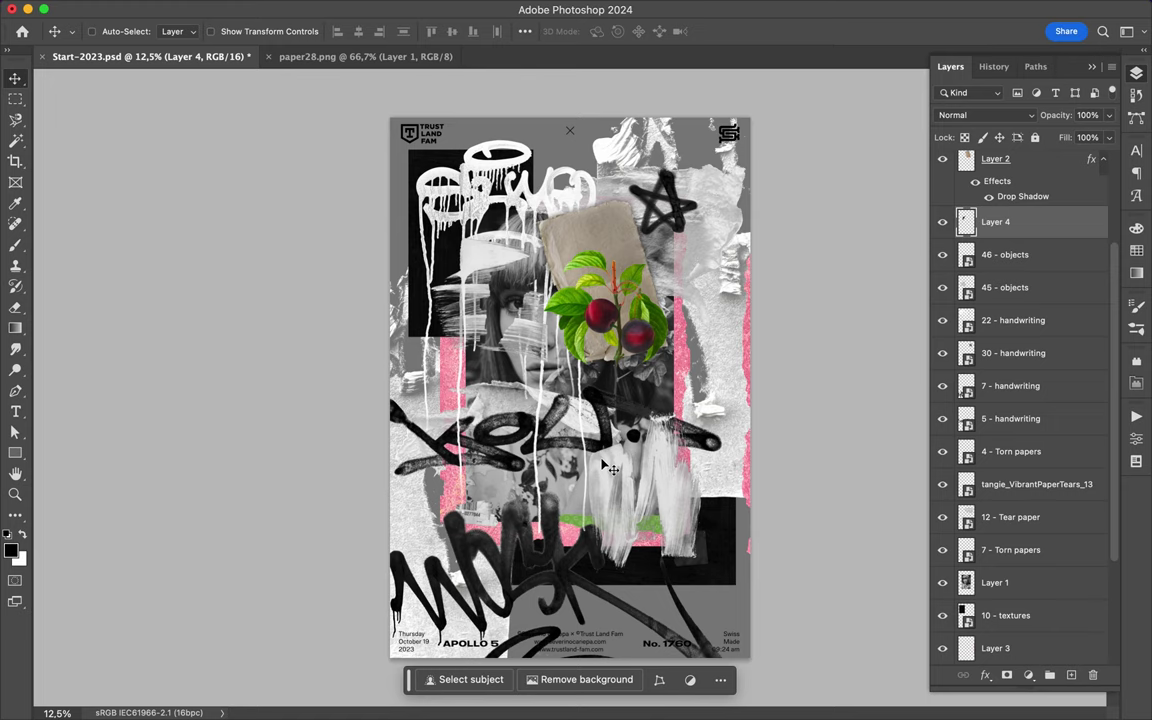
Move Layer 2's beige paper to the poster top, below 7 - handwriting in the stack.
click(632, 230)
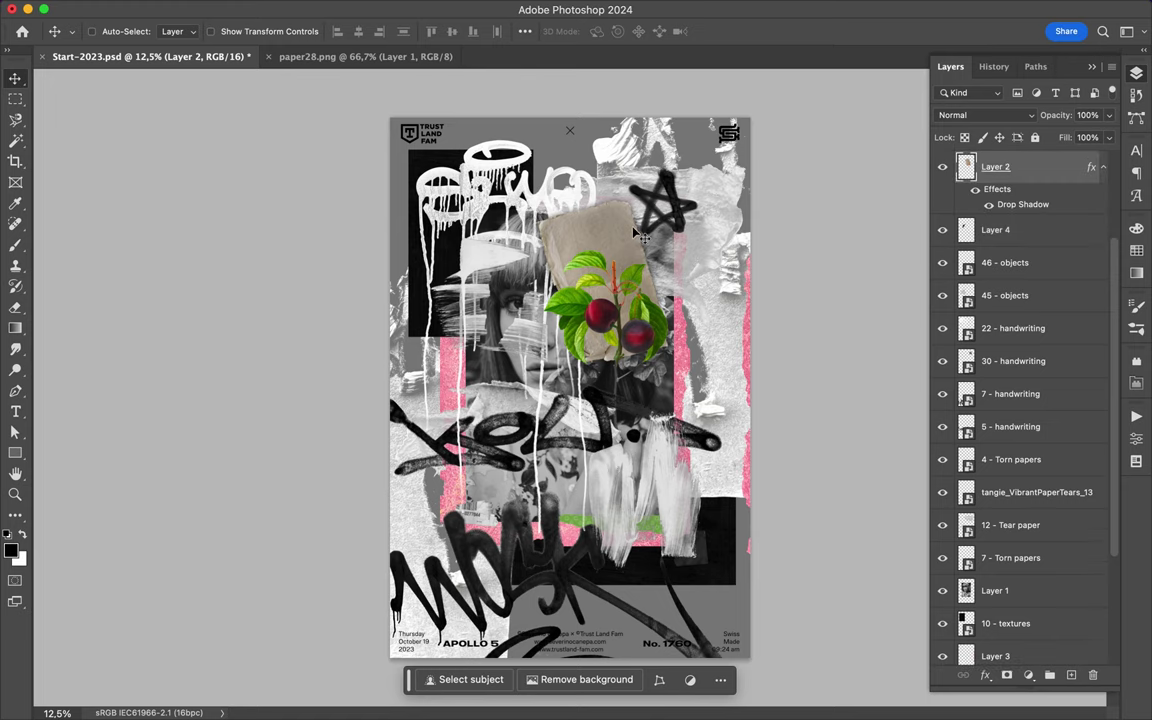
drag(639, 235, 622, 239)
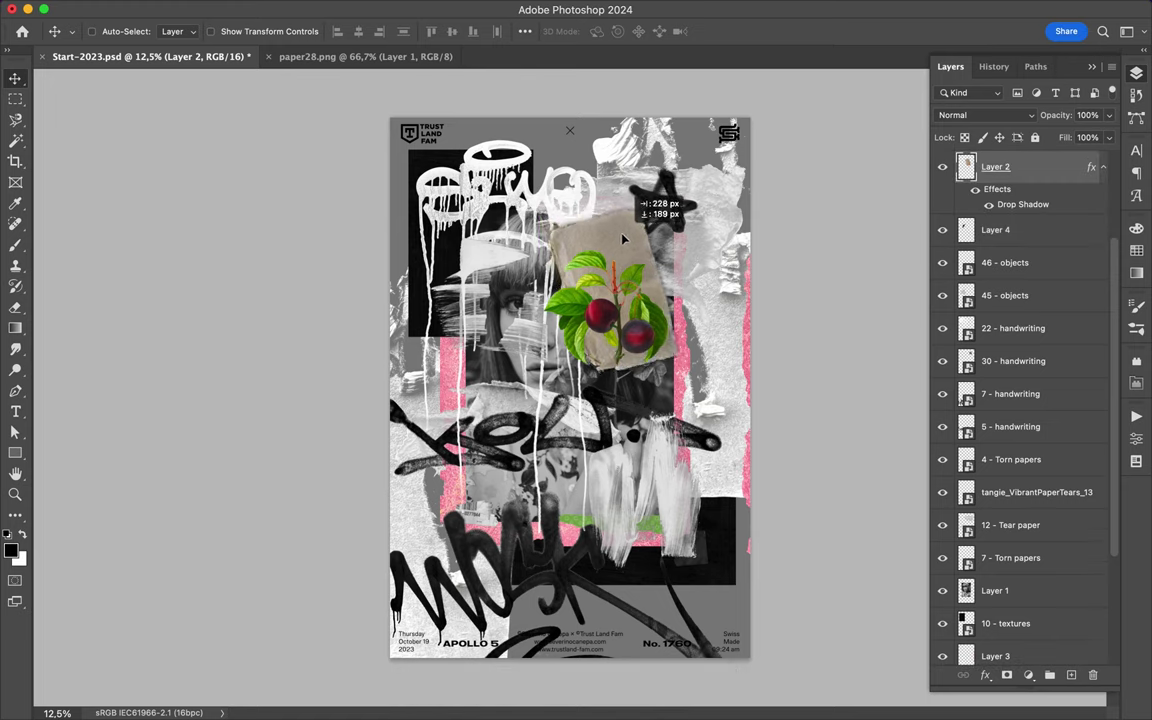
mouse_move(622, 239)
mouse_down()
mouse_move(614, 188)
mouse_move(577, 115)
mouse_move(600, 186)
mouse_move(605, 160)
mouse_up()
drag(1021, 166, 1027, 404)
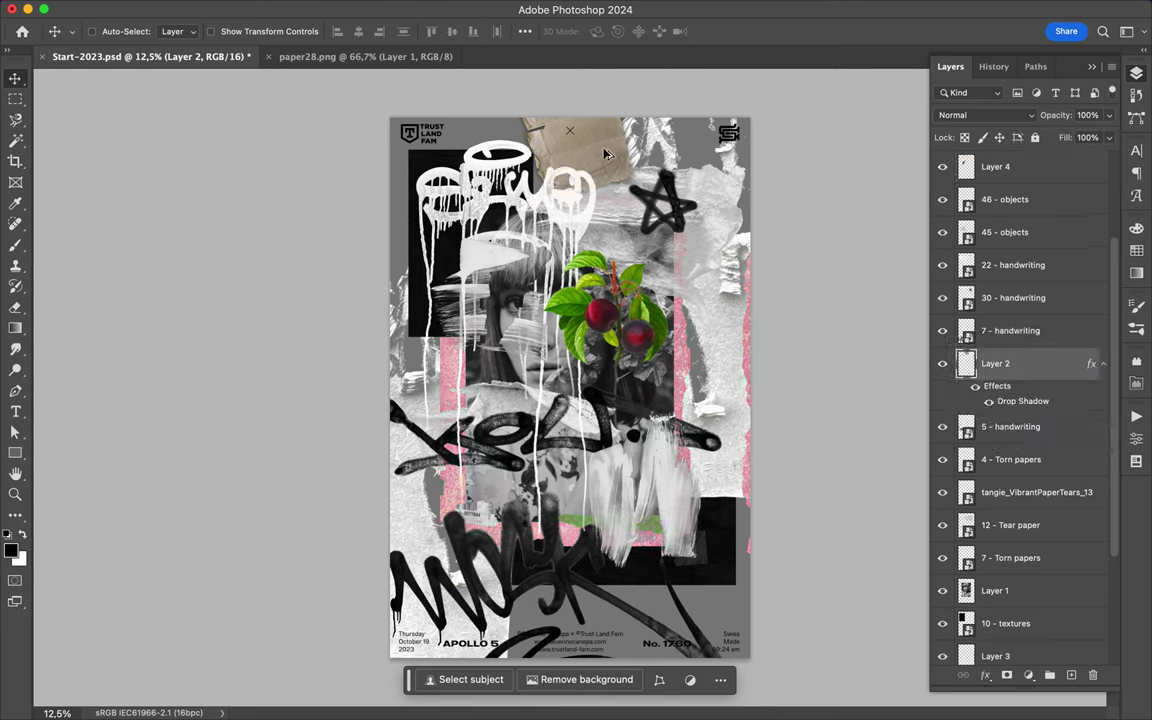
Alt-drag a copy of the beige paper to the poster's bottom centre.
drag(605, 153, 645, 675)
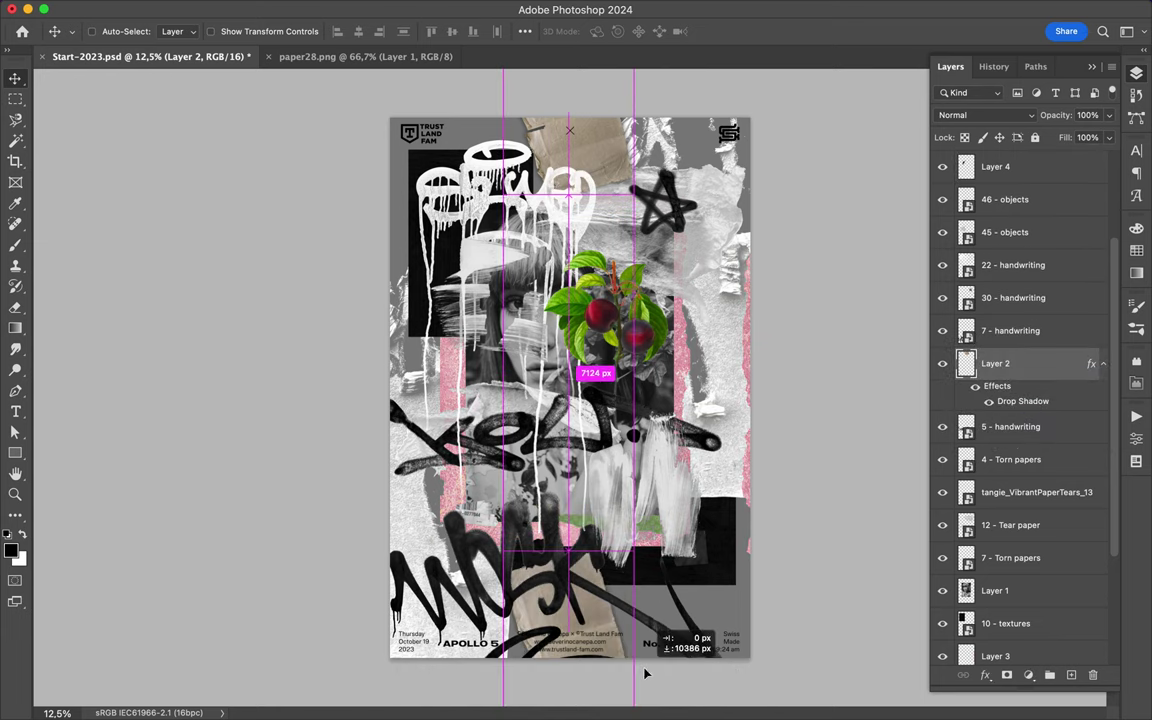
mouse_move(591, 554)
mouse_down()
mouse_move(595, 590)
mouse_move(617, 607)
mouse_move(590, 566)
mouse_move(574, 578)
mouse_up()
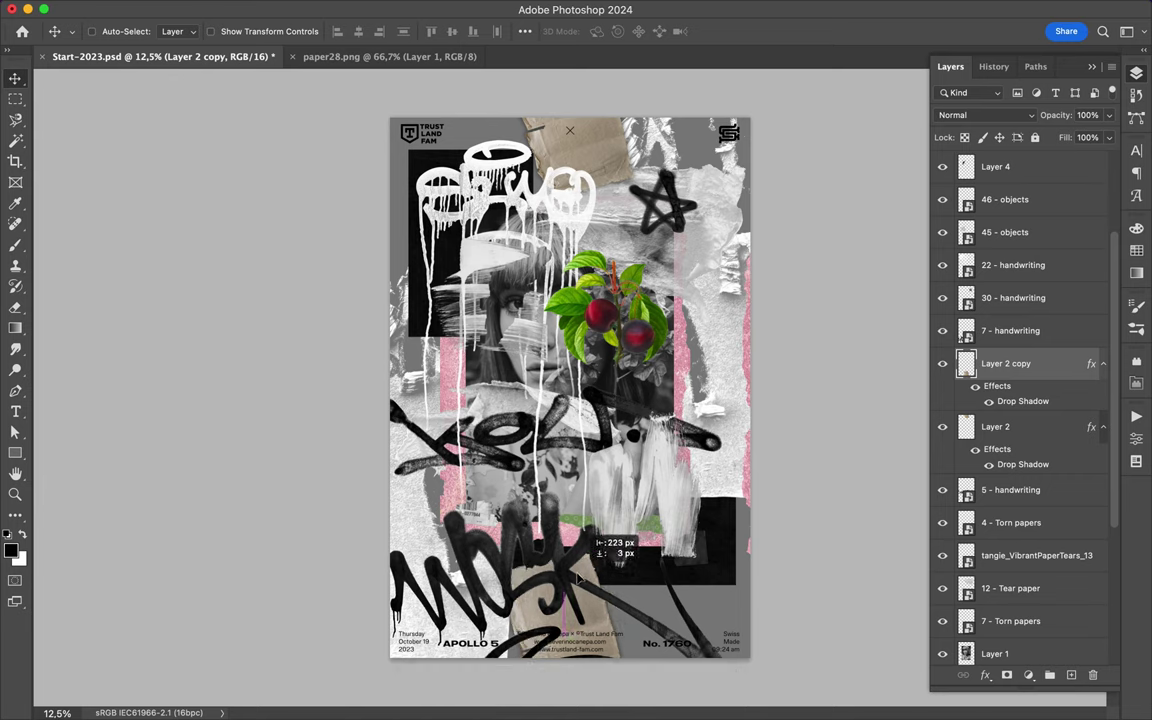
drag(575, 578, 577, 579)
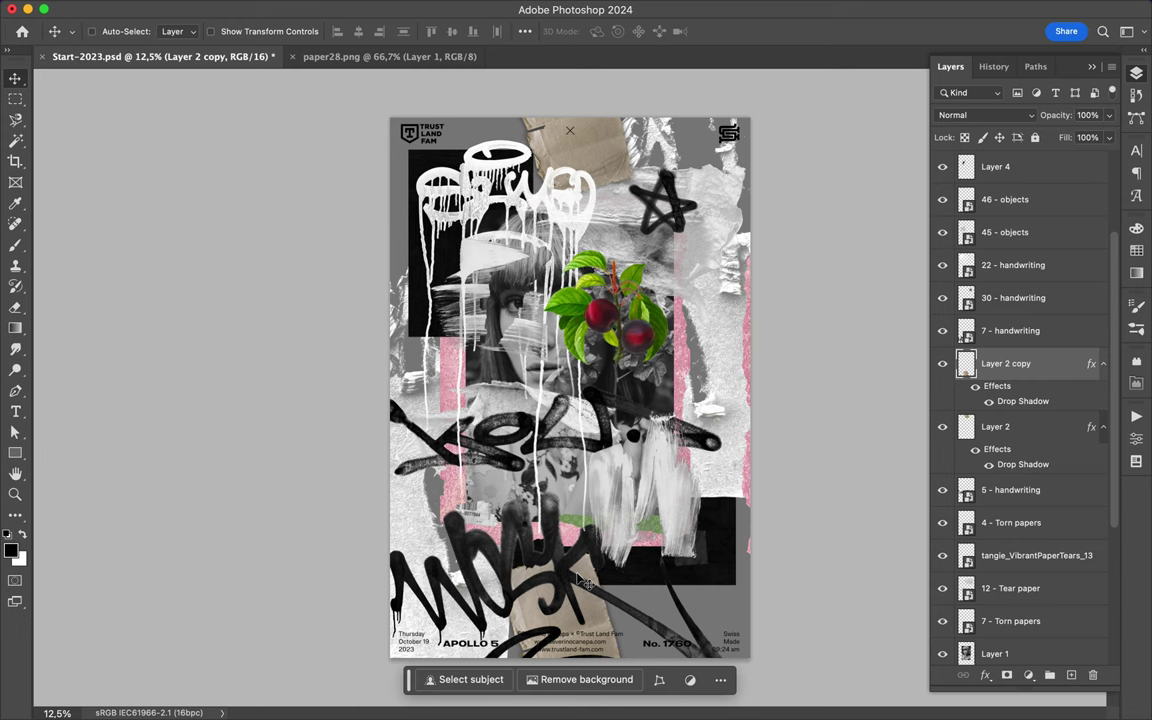
Scale the black star to about 18% and place it beside the white brushstrokes.
scroll(590, 405, up, 2)
scroll(650, 447, up, 1)
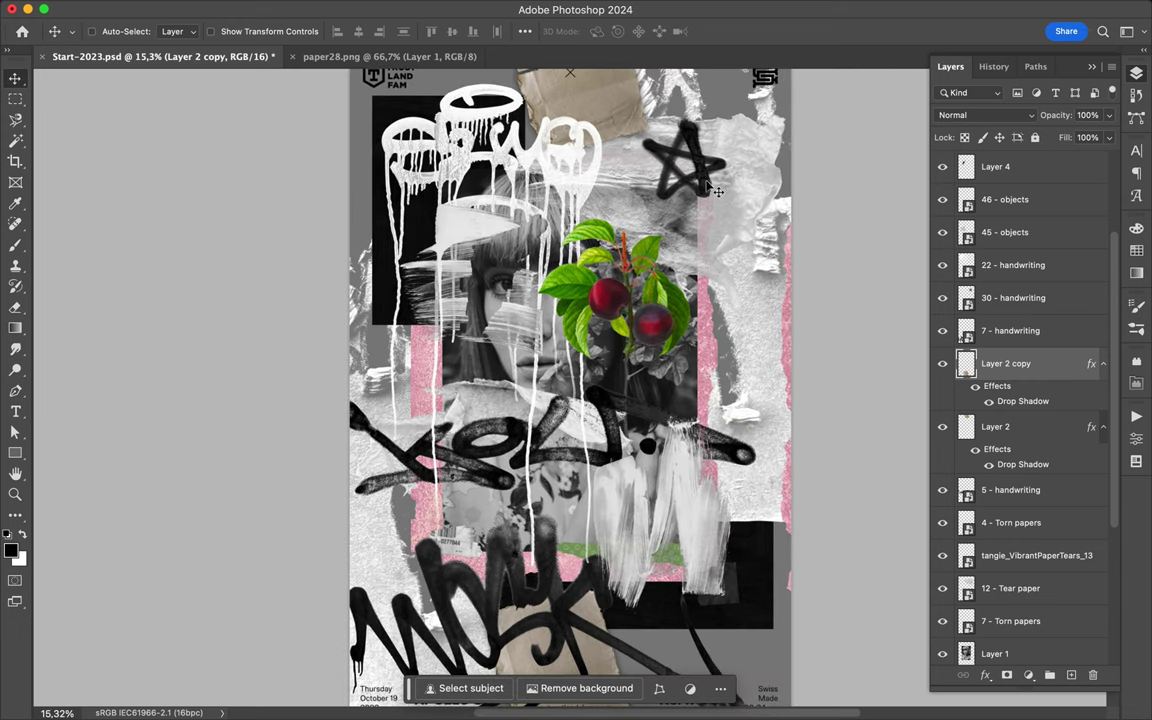
drag(706, 186, 677, 322)
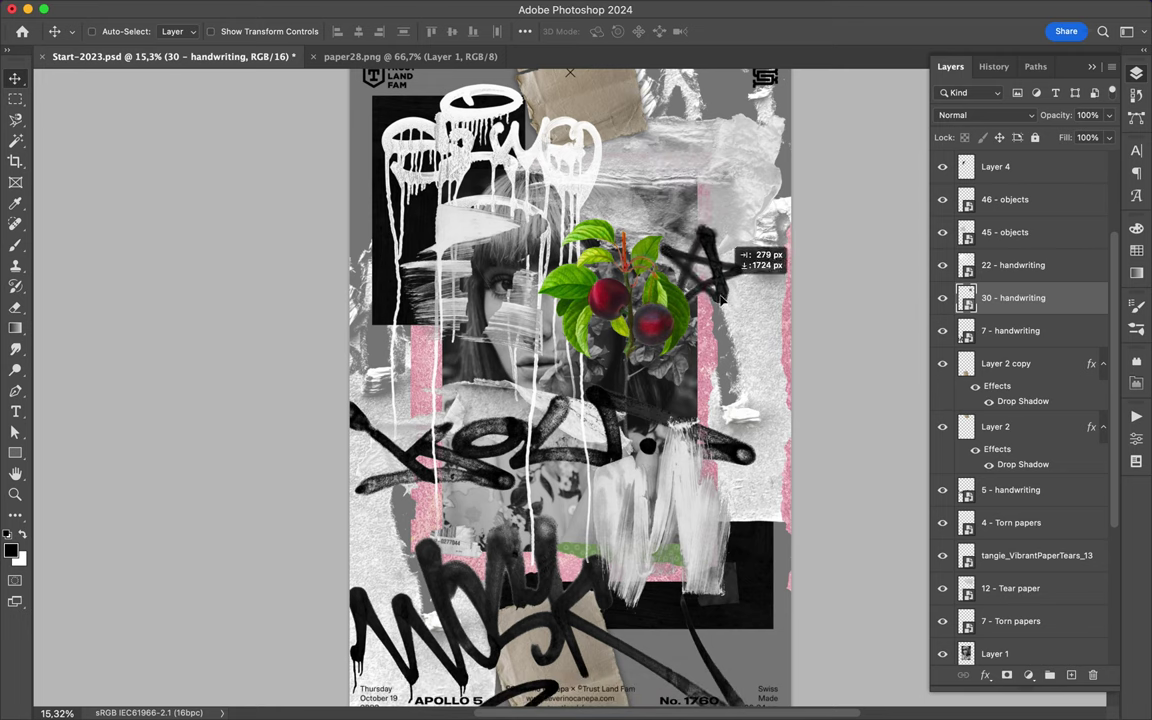
drag(677, 322, 760, 515)
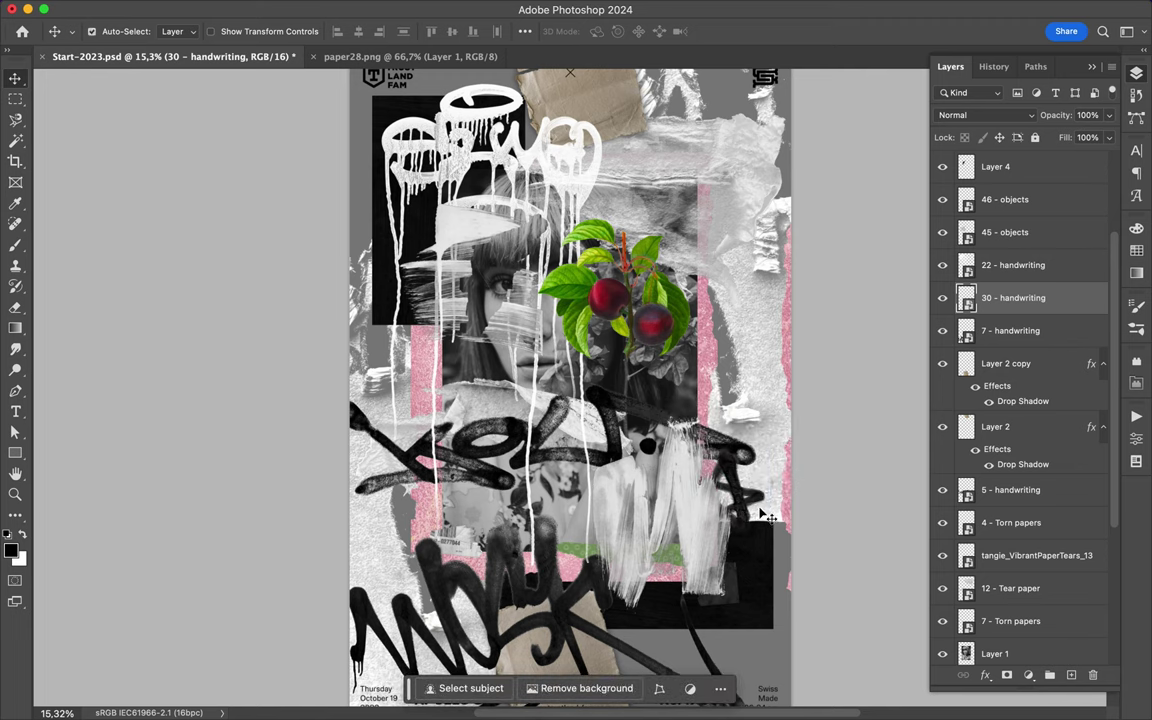
key(ctrl+t)
drag(768, 558, 720, 500)
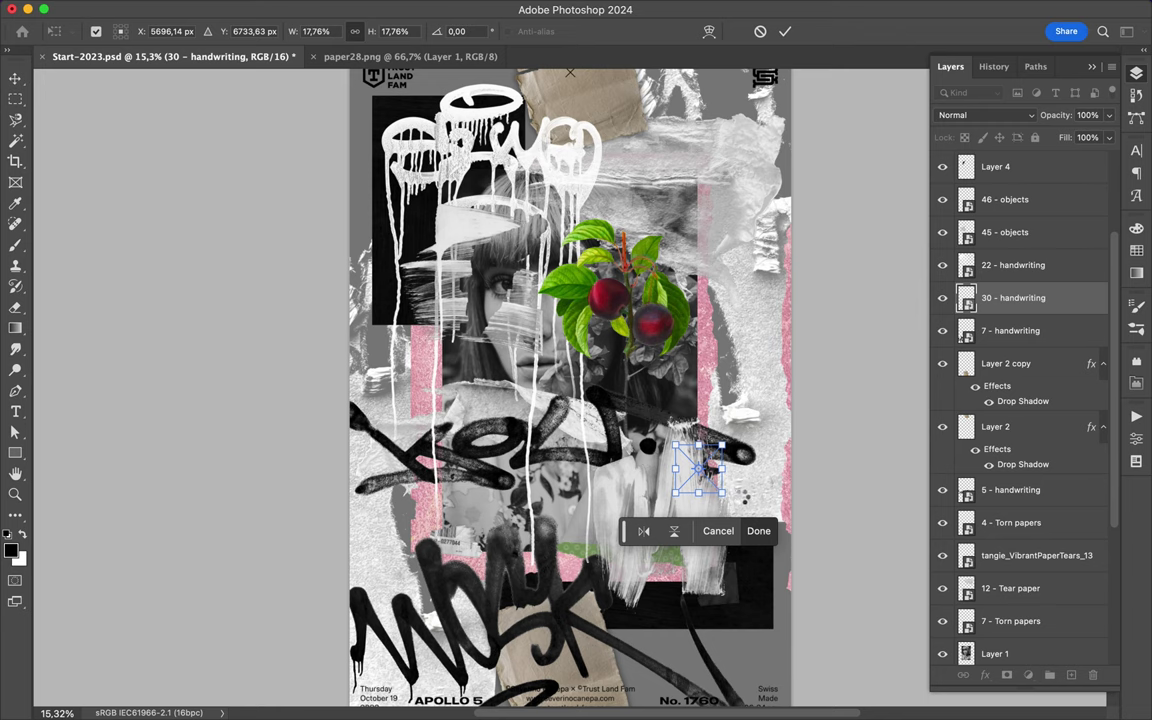
key(Return)
drag(704, 476, 742, 500)
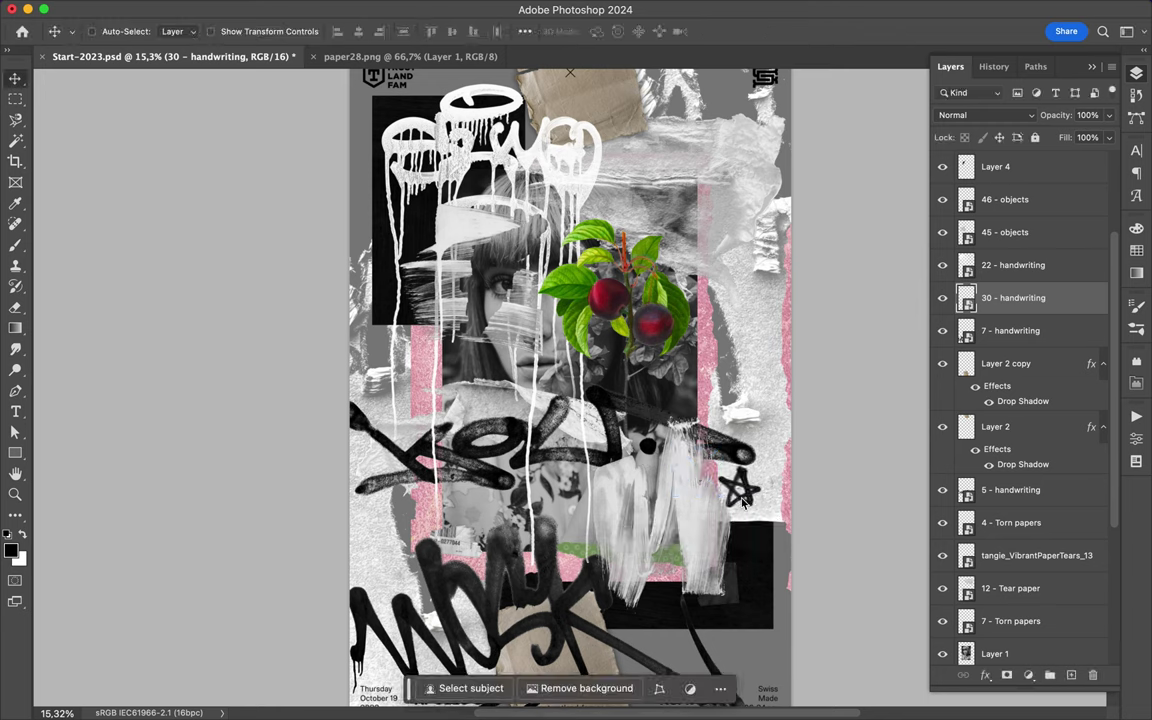
Duplicate the star to the upper left, rotated 136.57° and slightly enlarged.
drag(742, 503, 388, 384)
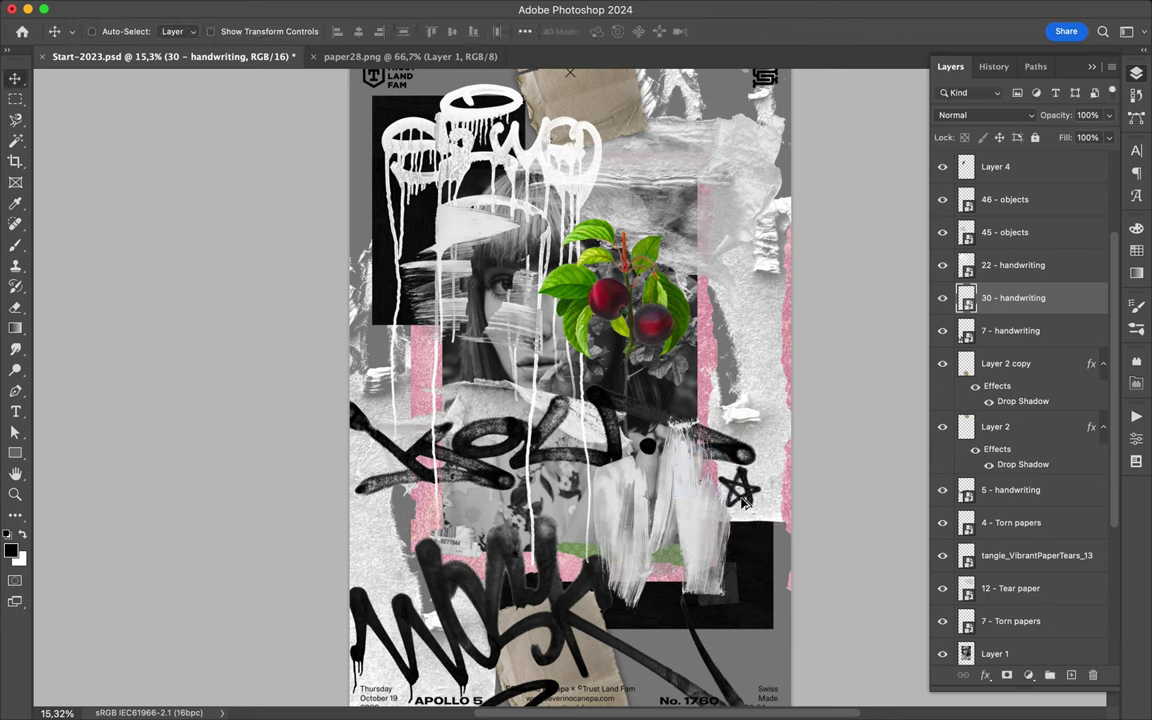
key(ctrl+t)
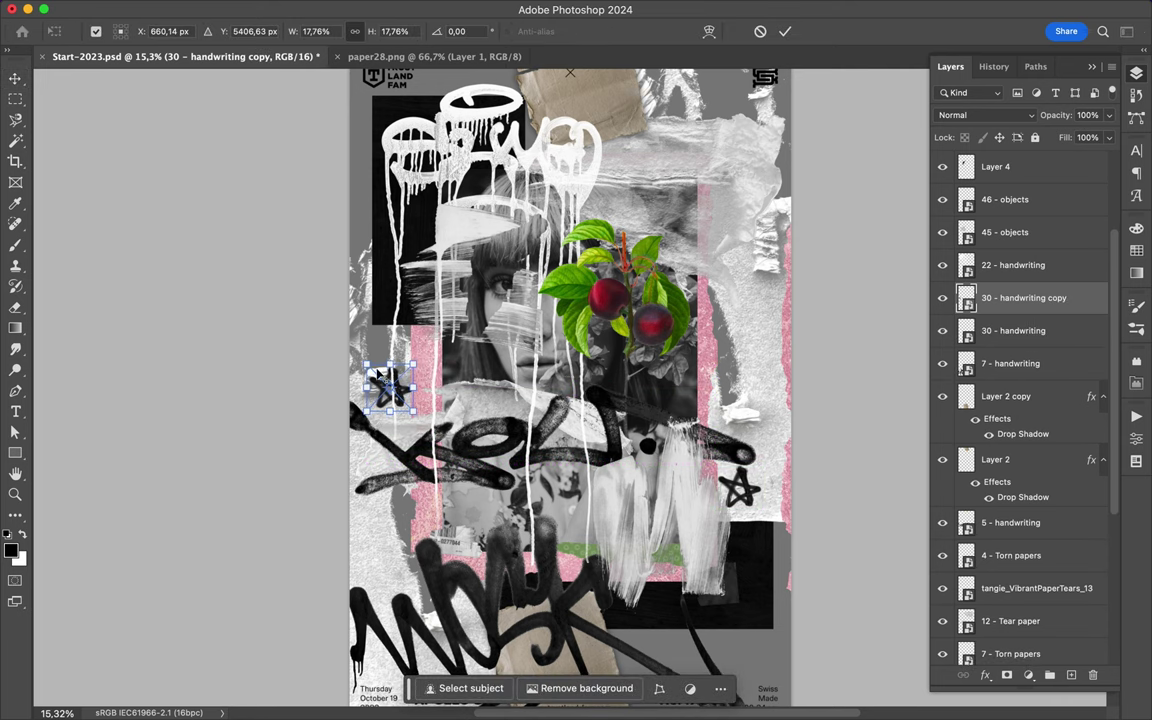
drag(330, 310, 521, 437)
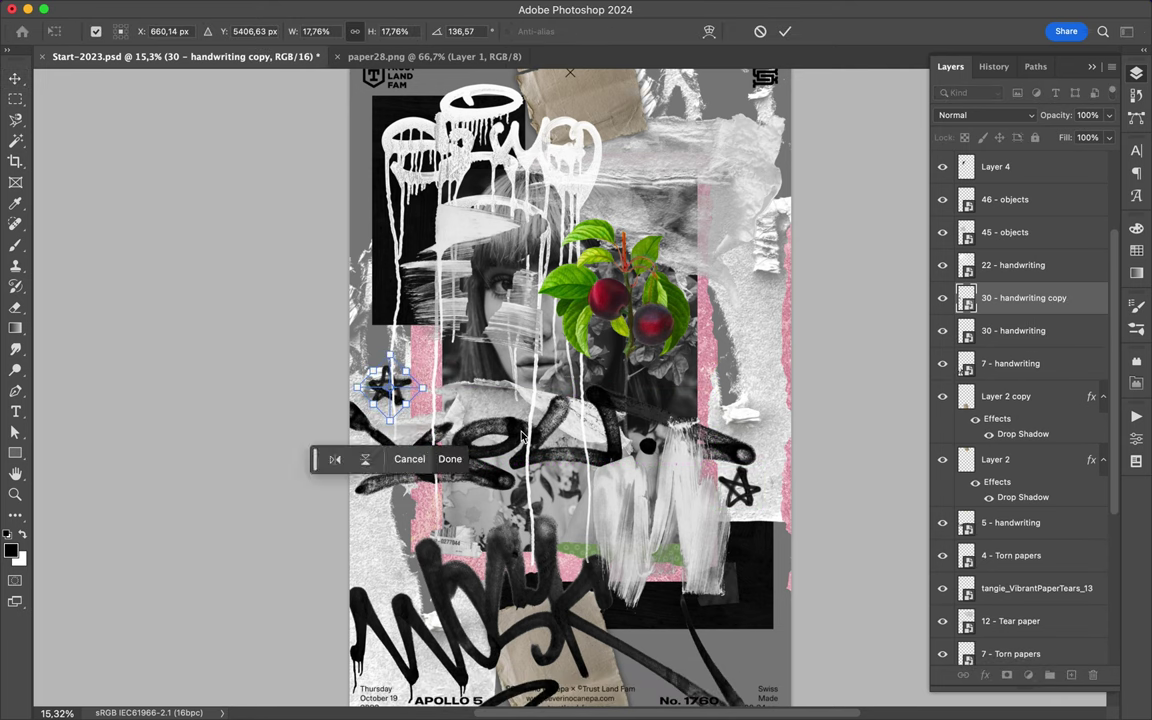
drag(393, 414, 417, 423)
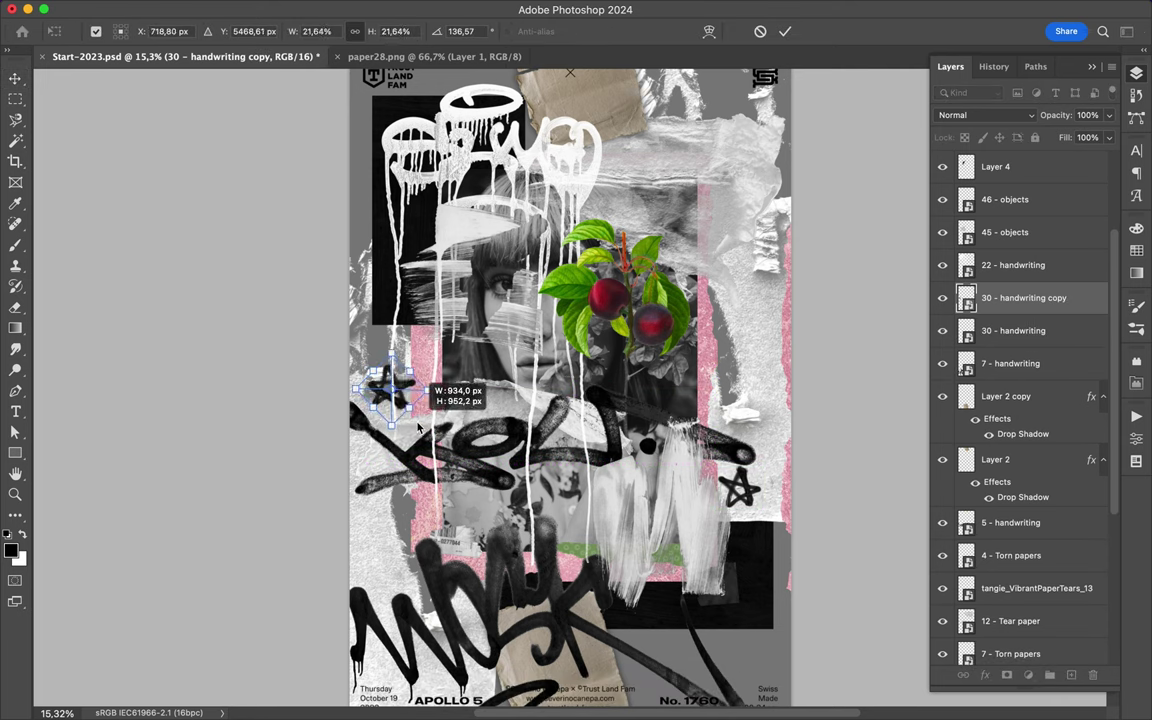
key(Return)
drag(411, 411, 433, 430)
Delete the Vibrance 1 adjustment layer from the layer stack.
key(ctrl+v)
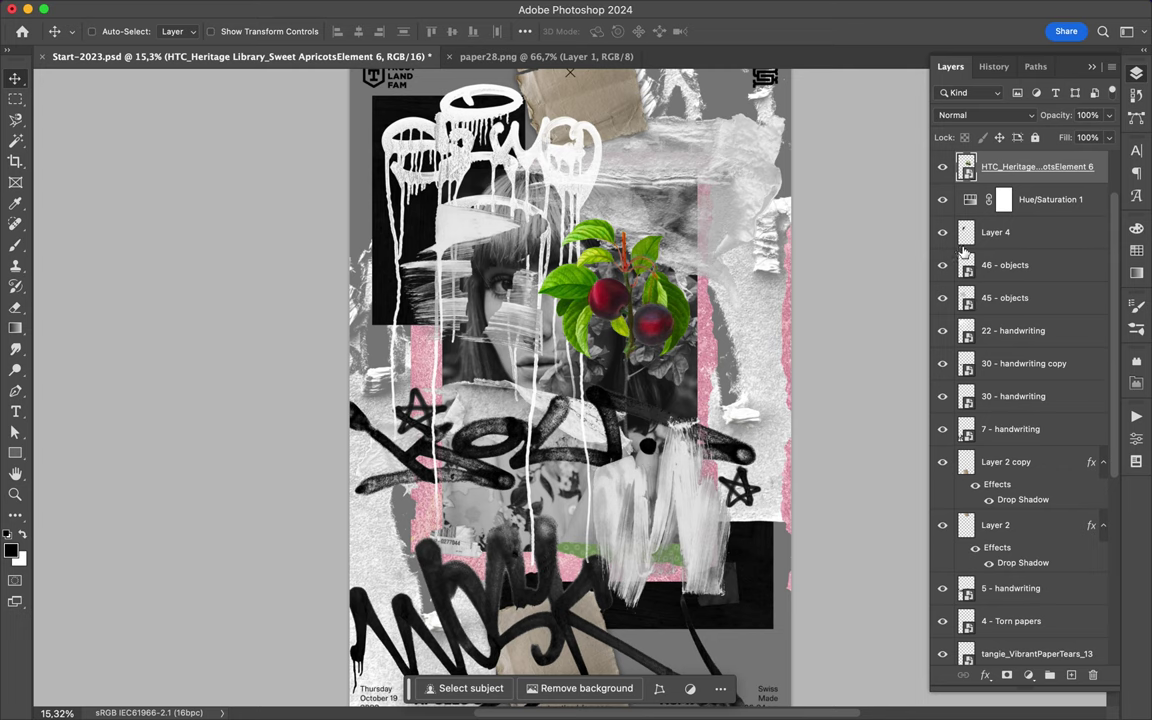
scroll(963, 250, up, 2)
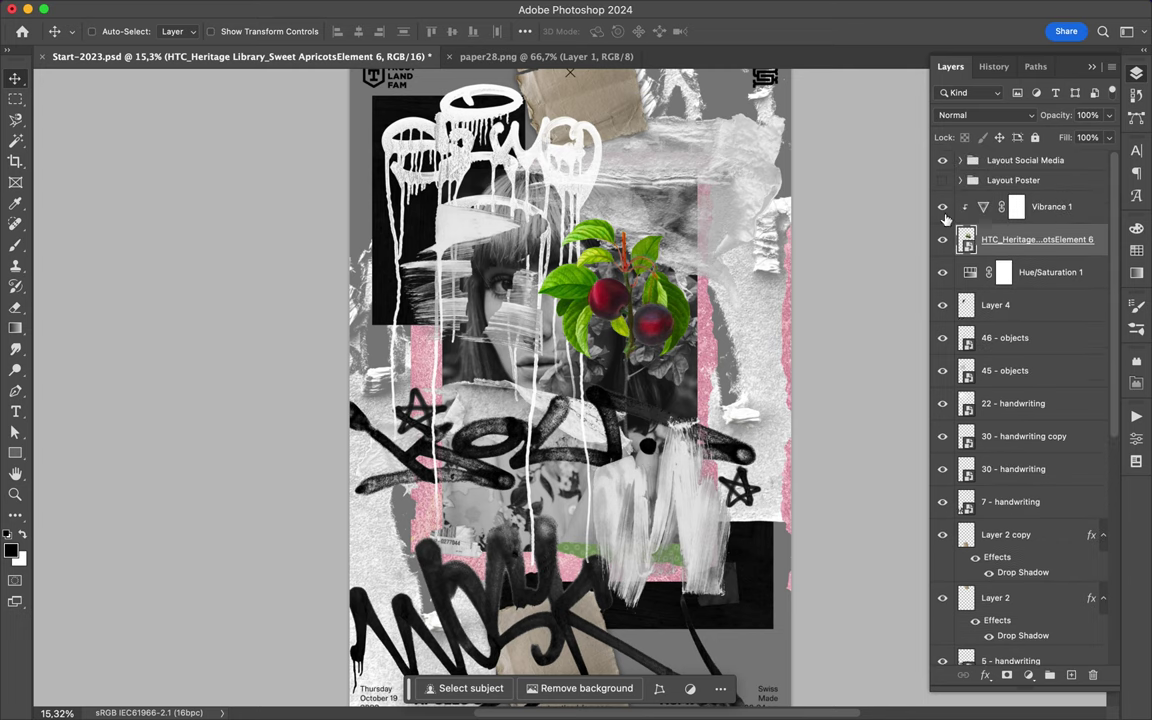
click(943, 210)
click(1037, 213)
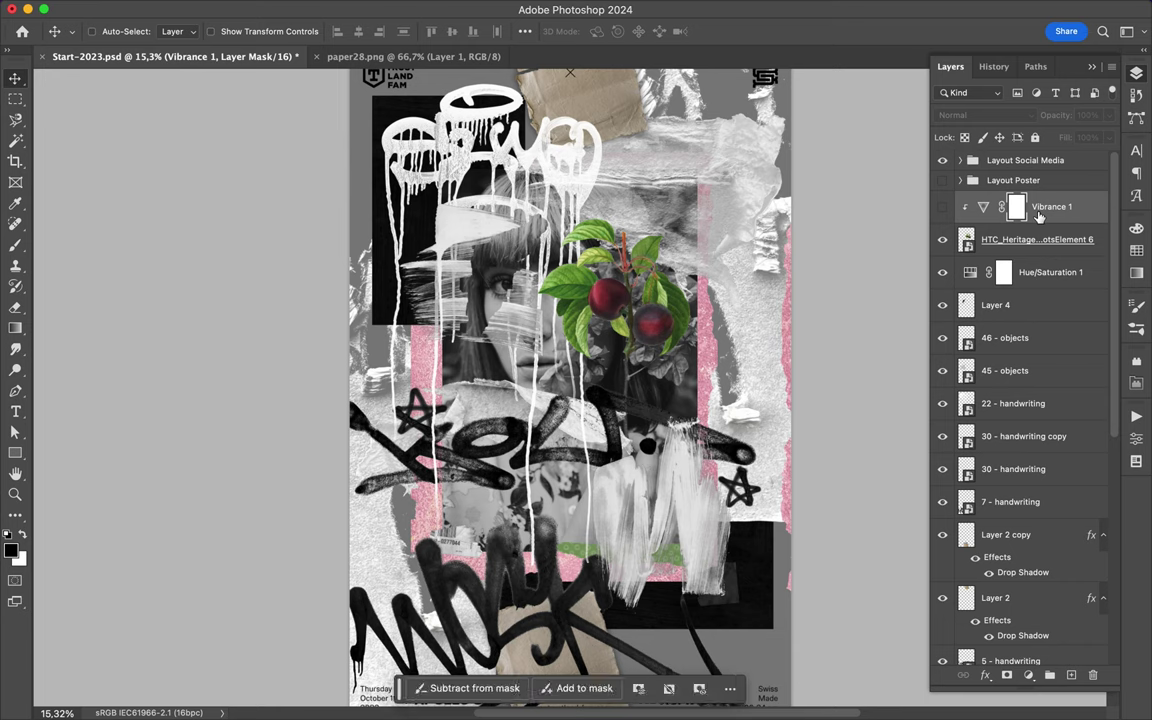
key(BackSpace)
key(BackSpace)
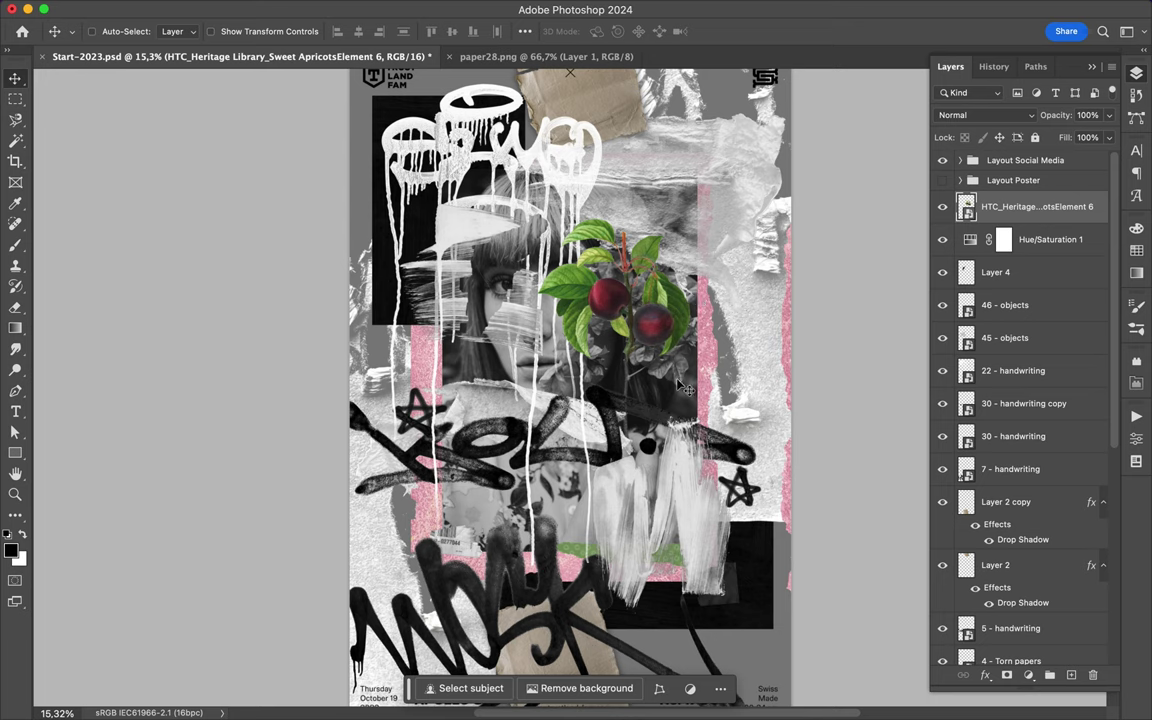
Zoom out to show the whole poster and select the 22 - handwriting graffiti.
scroll(620, 485, down, 1)
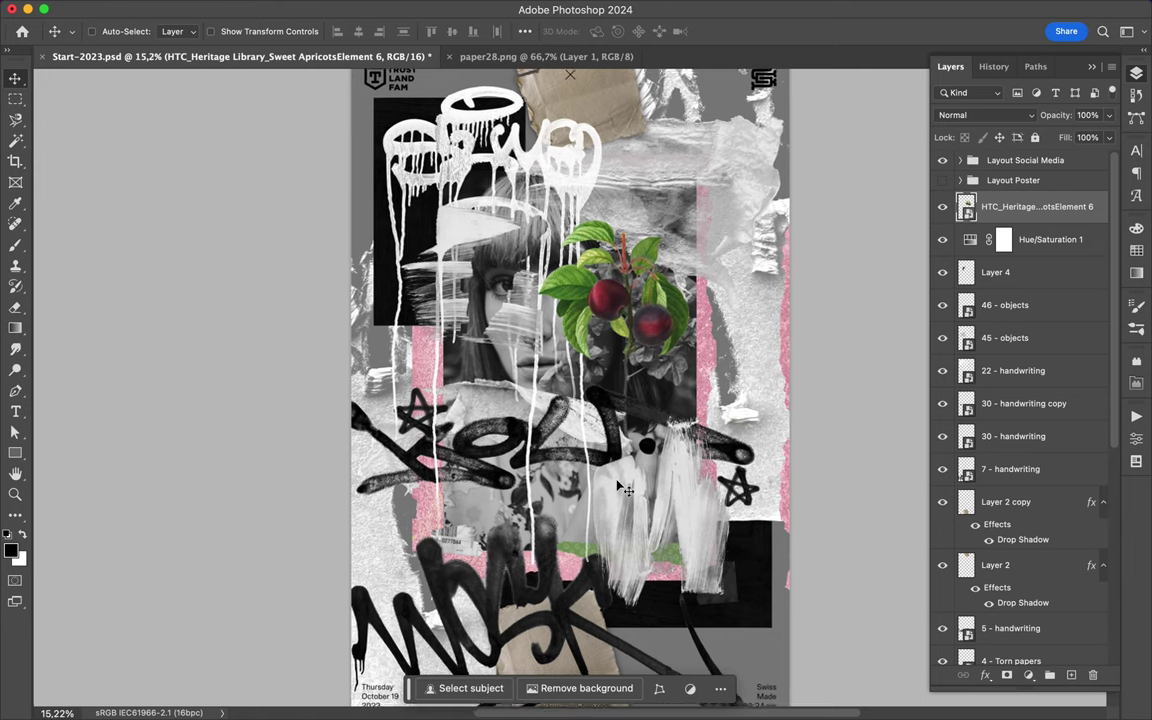
scroll(620, 486, down, 1)
scroll(621, 487, down, 1)
scroll(620, 486, down, 1)
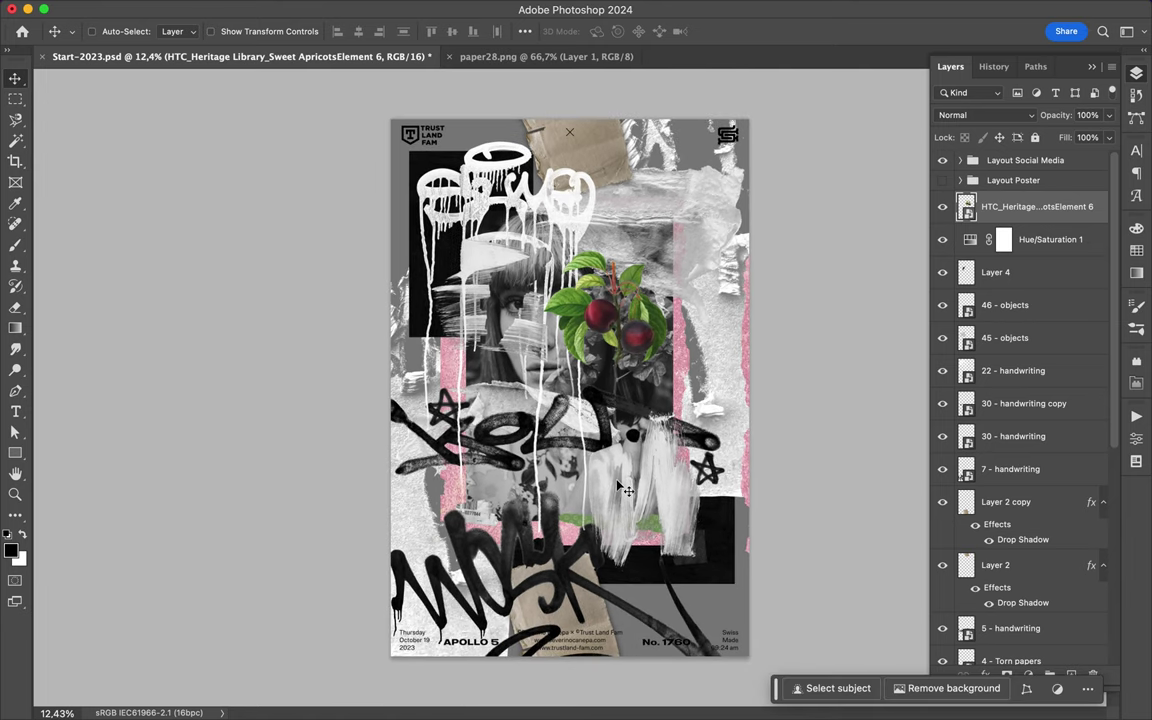
super+click(557, 226)
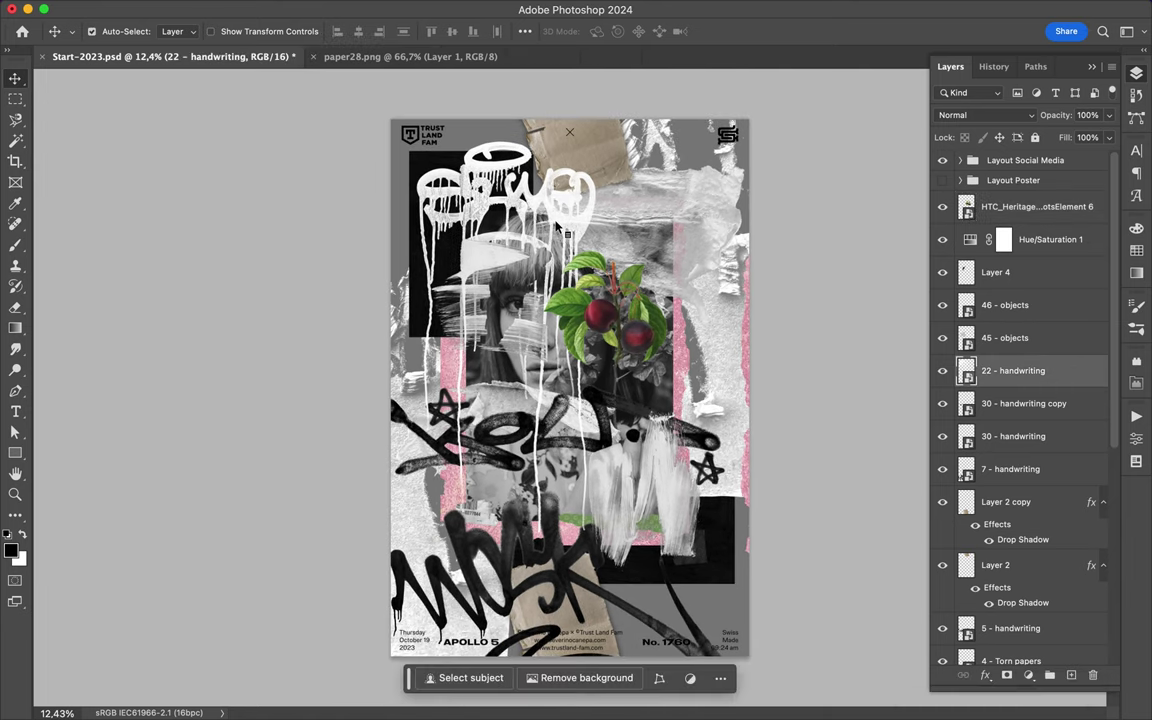
Shift the 22 - handwriting drip graffiti down-right and settle the 10 - textures block near the top.
drag(558, 228, 567, 260)
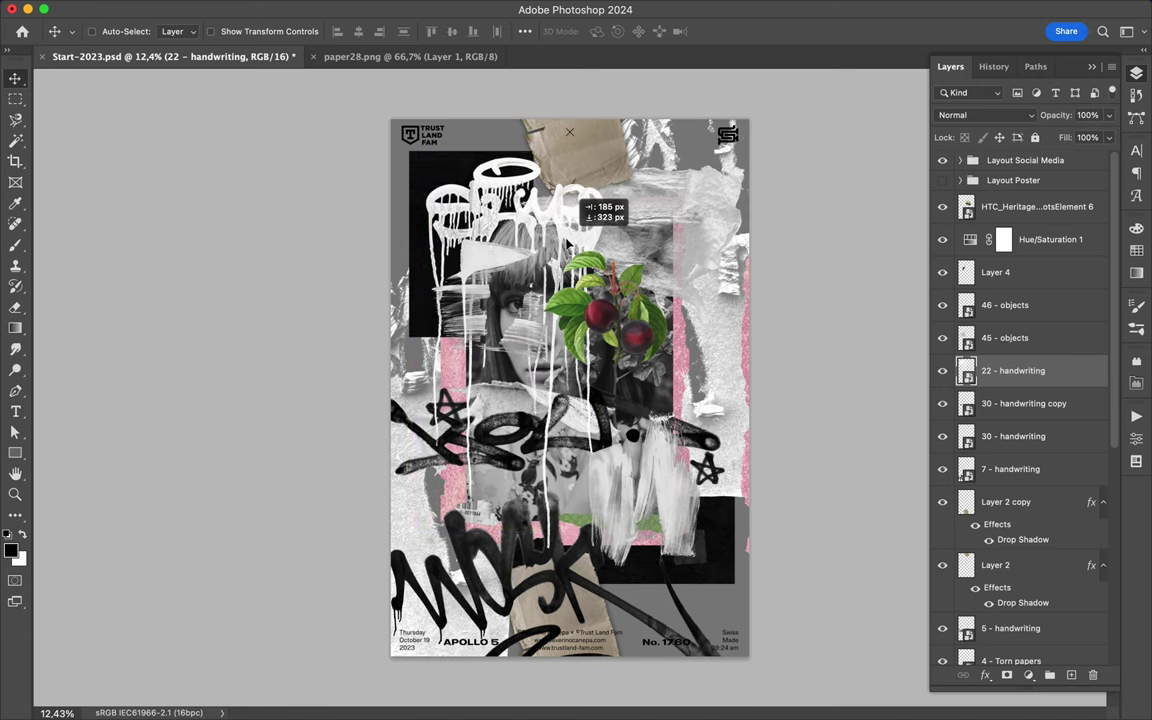
drag(567, 216, 571, 223)
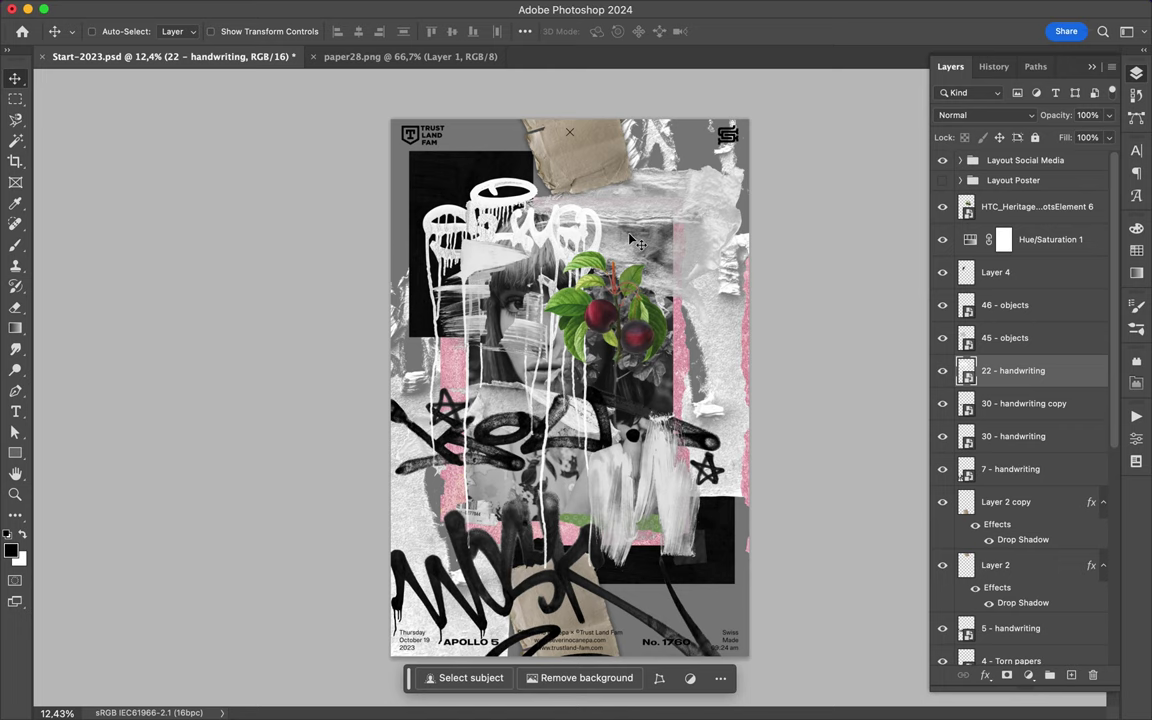
ctrl+click(449, 185)
drag(449, 185, 472, 204)
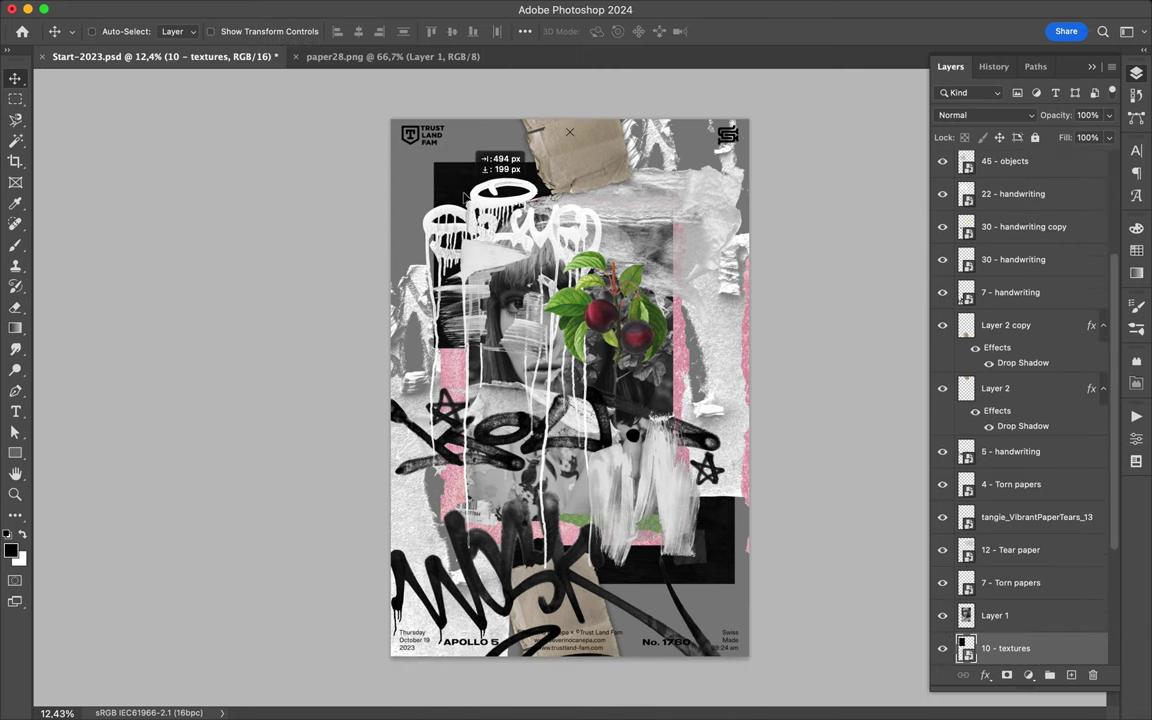
drag(466, 202, 446, 199)
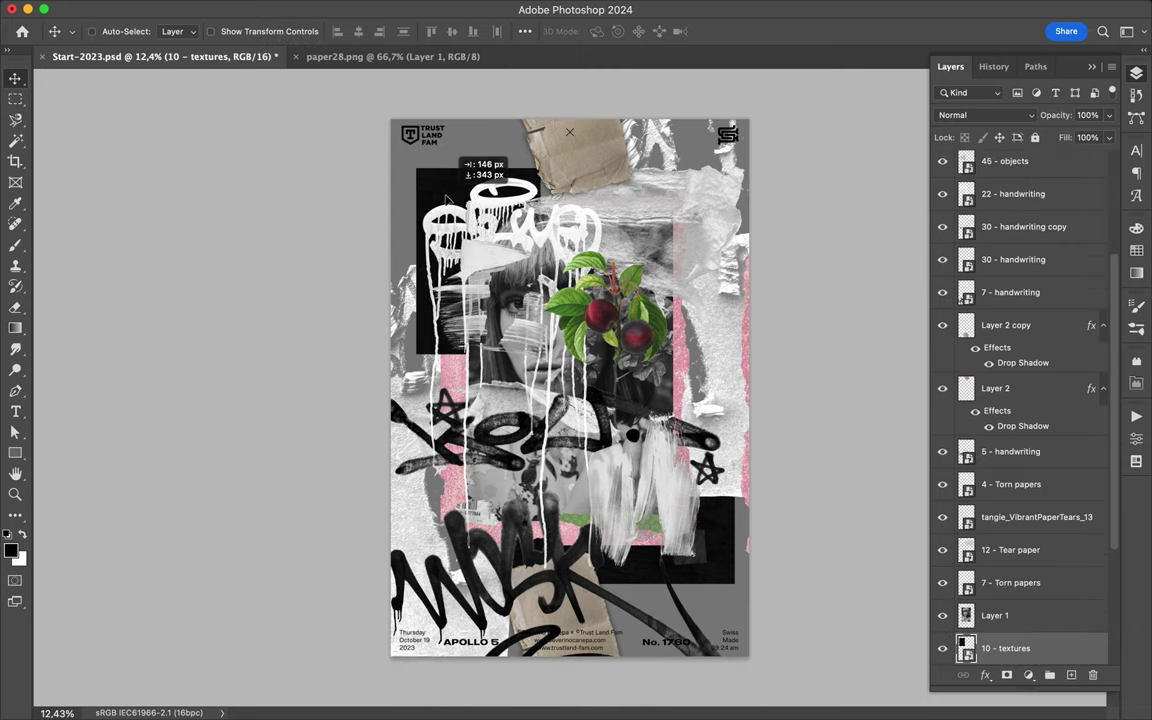
drag(446, 199, 444, 197)
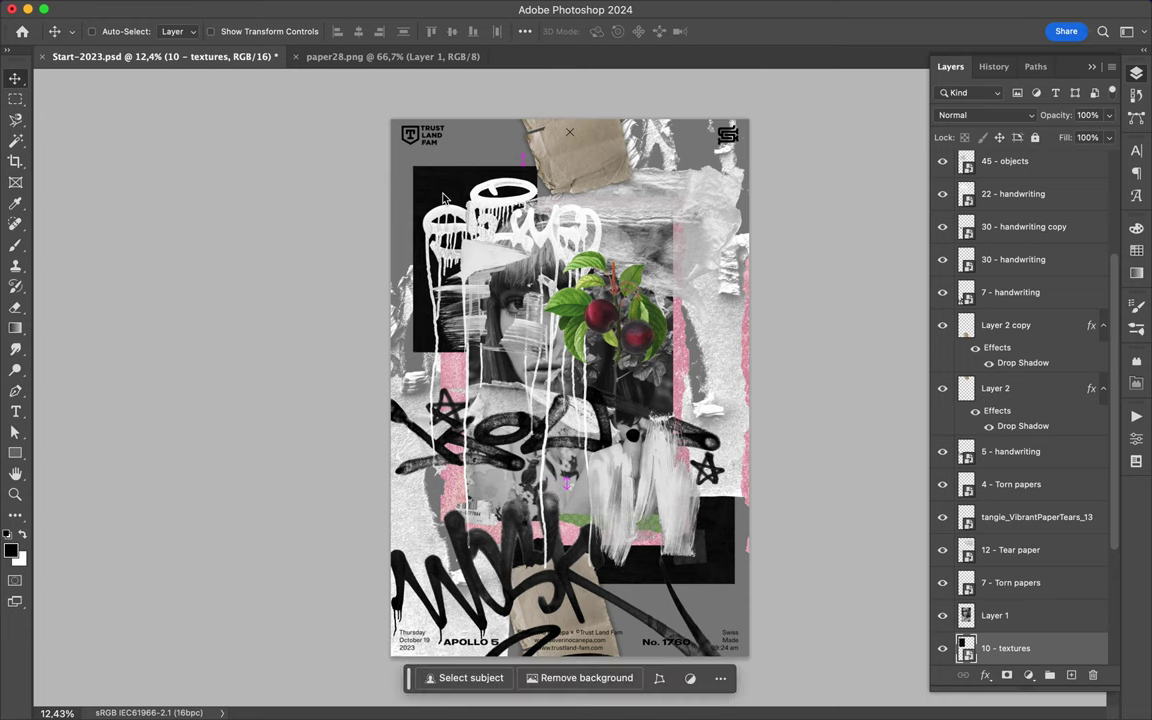
mouse_move(627, 690)
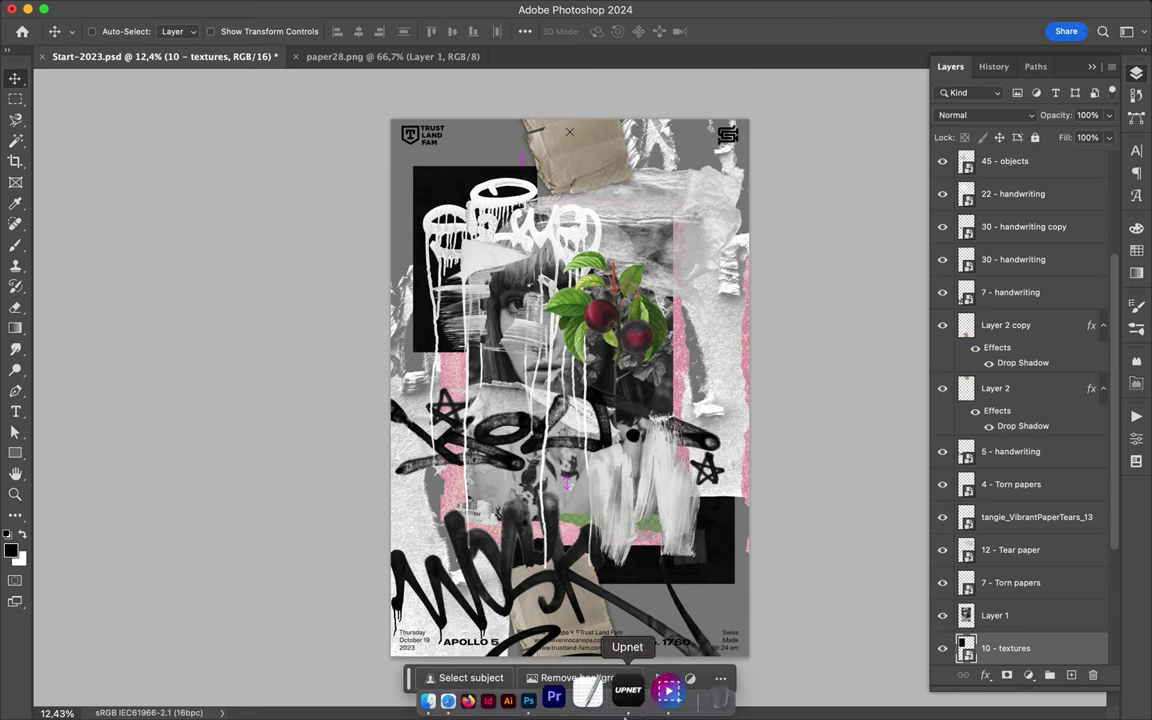
click(466, 690)
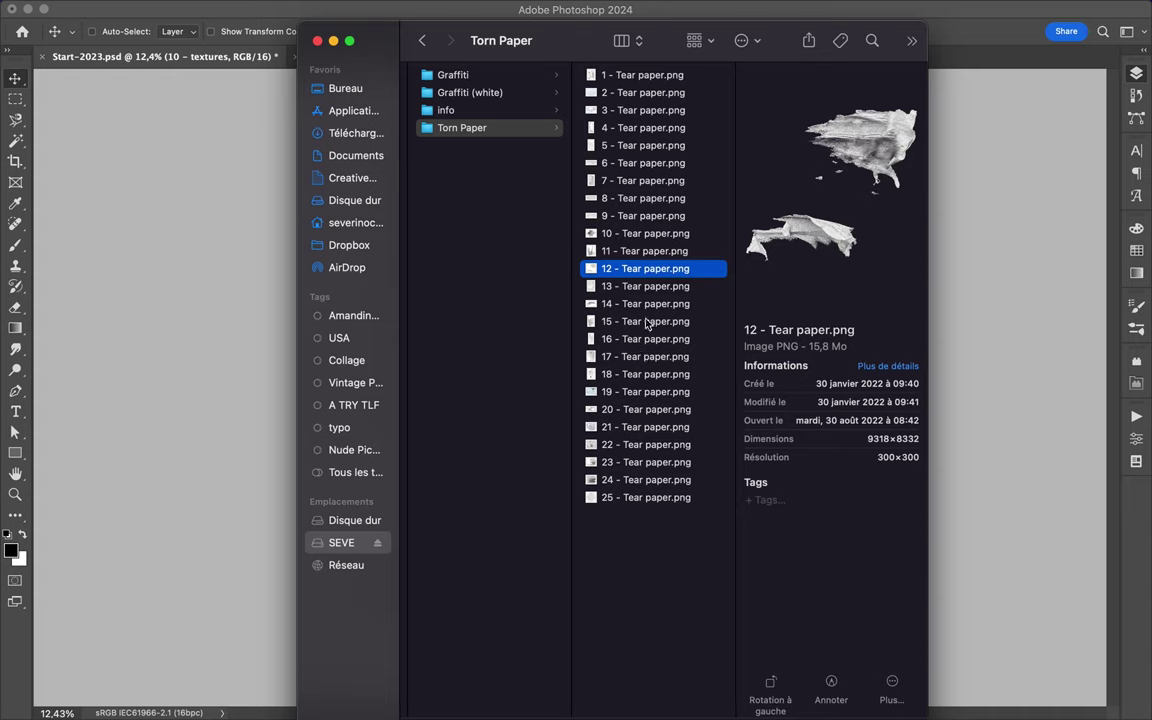
Browse the torn paper and rusty paint texture packs in Finder's column view.
click(646, 303)
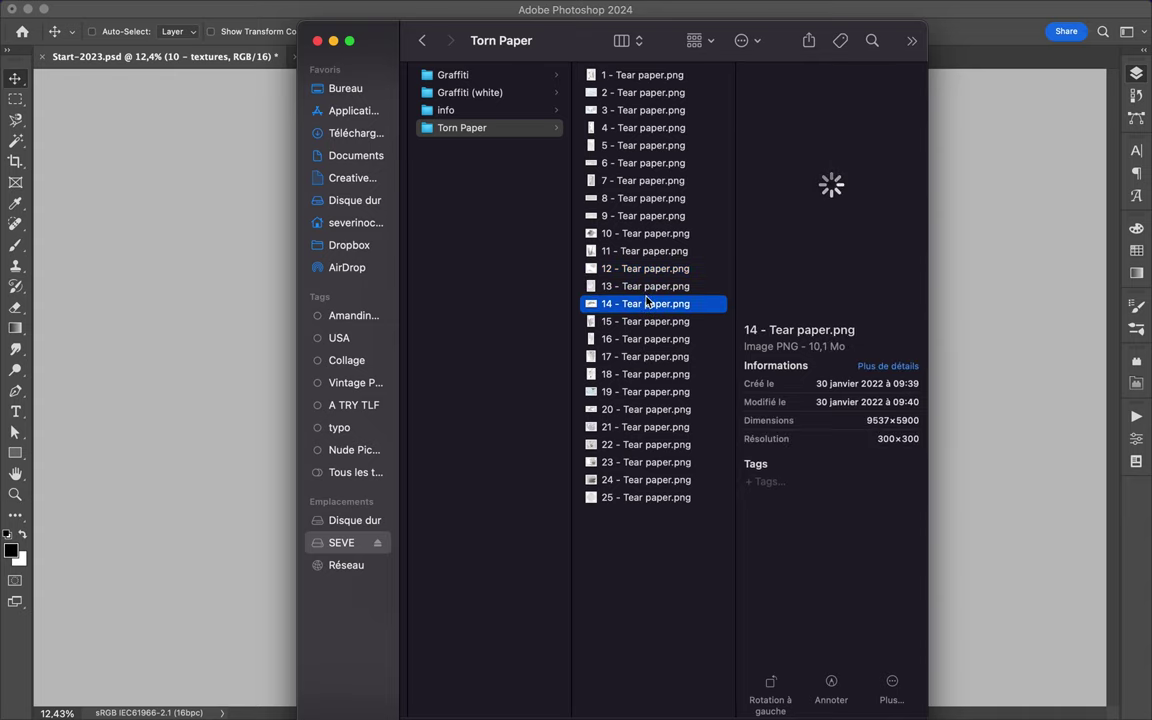
key(Up)
key(Left)
key(Left)
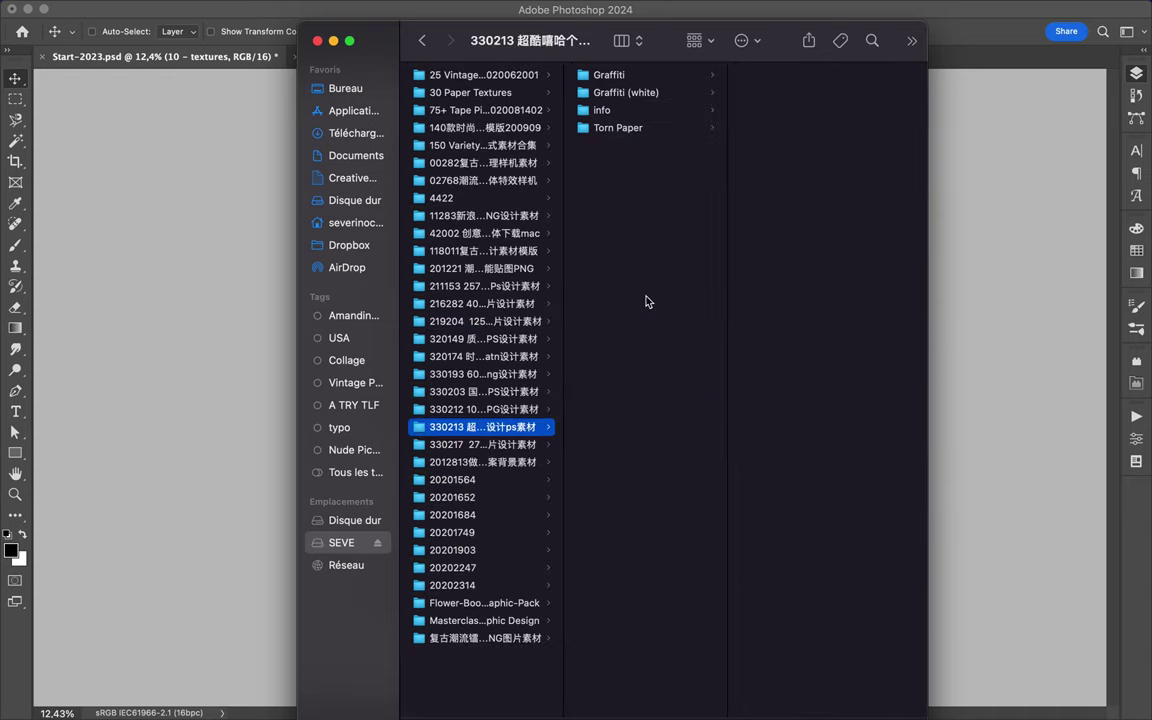
key(Up)
key(Right)
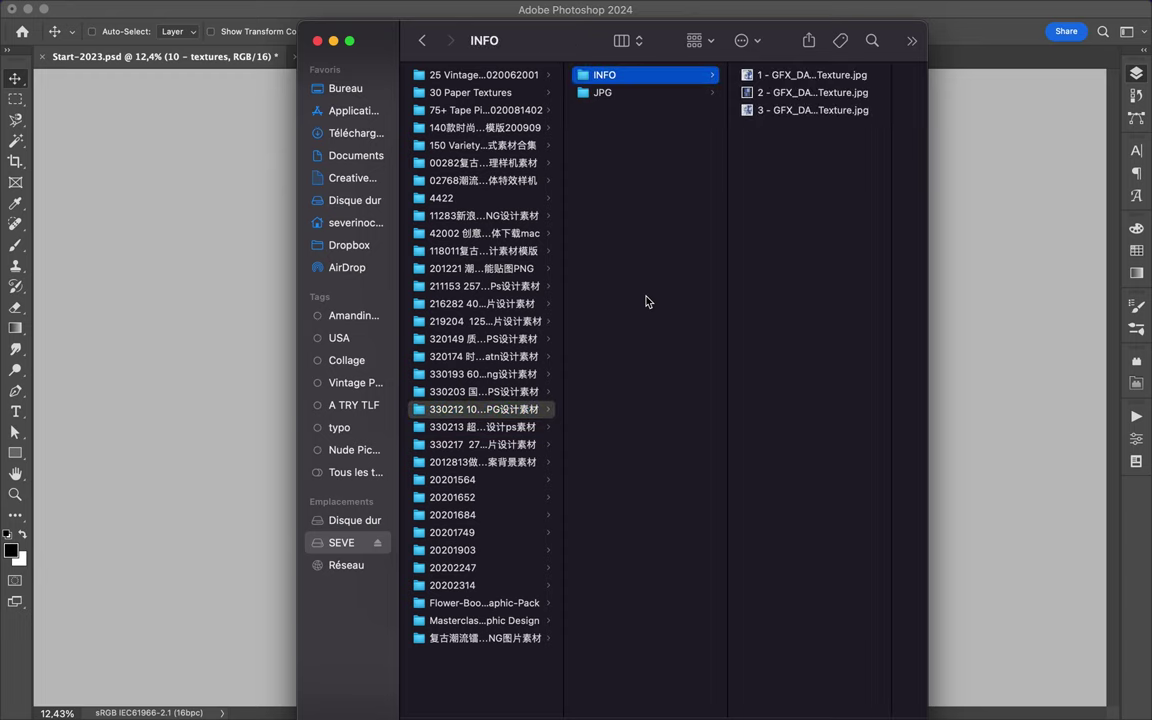
key(Right)
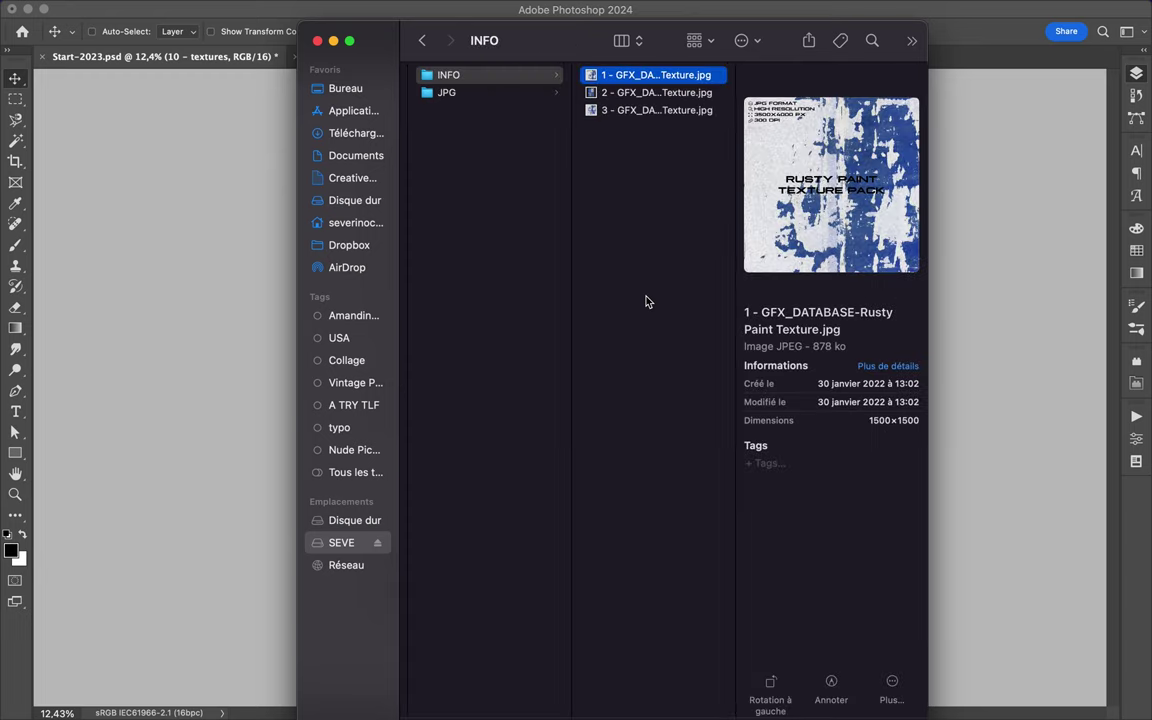
key(Down)
key(Left)
key(Down)
key(Right)
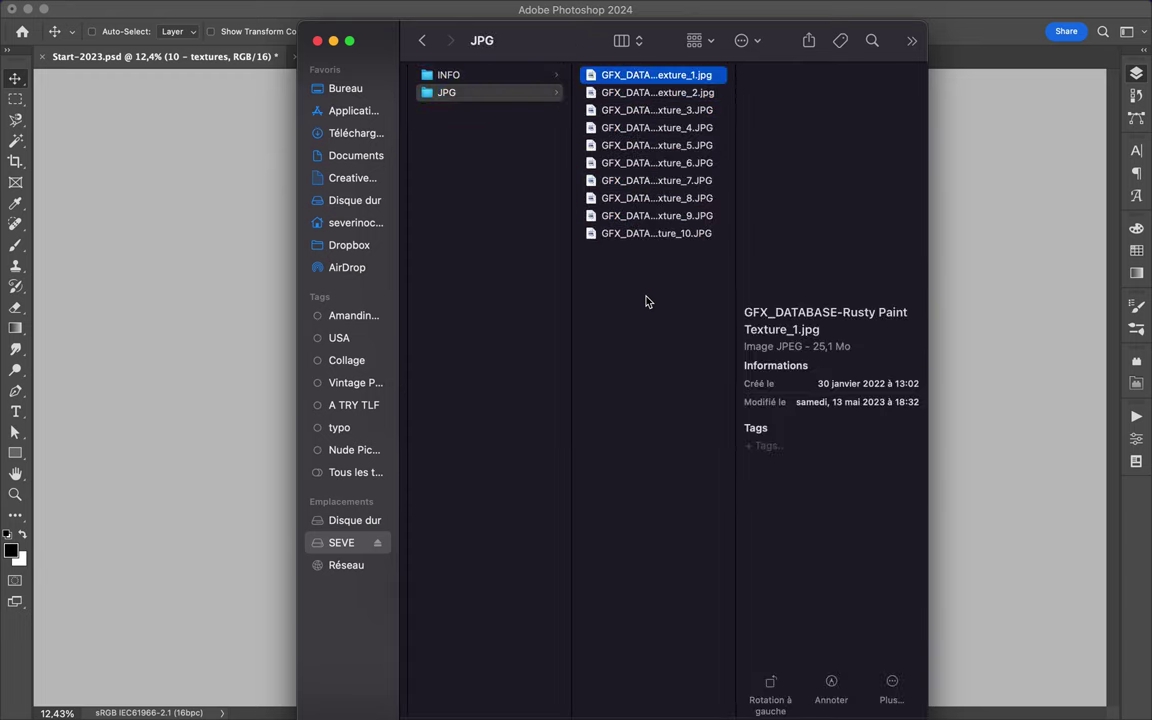
Open the PNG. TRANSPARENT folder and drag DESIGN SYNDROME TEXTURE 1.png onto the poster.
key(Left)
key(Left)
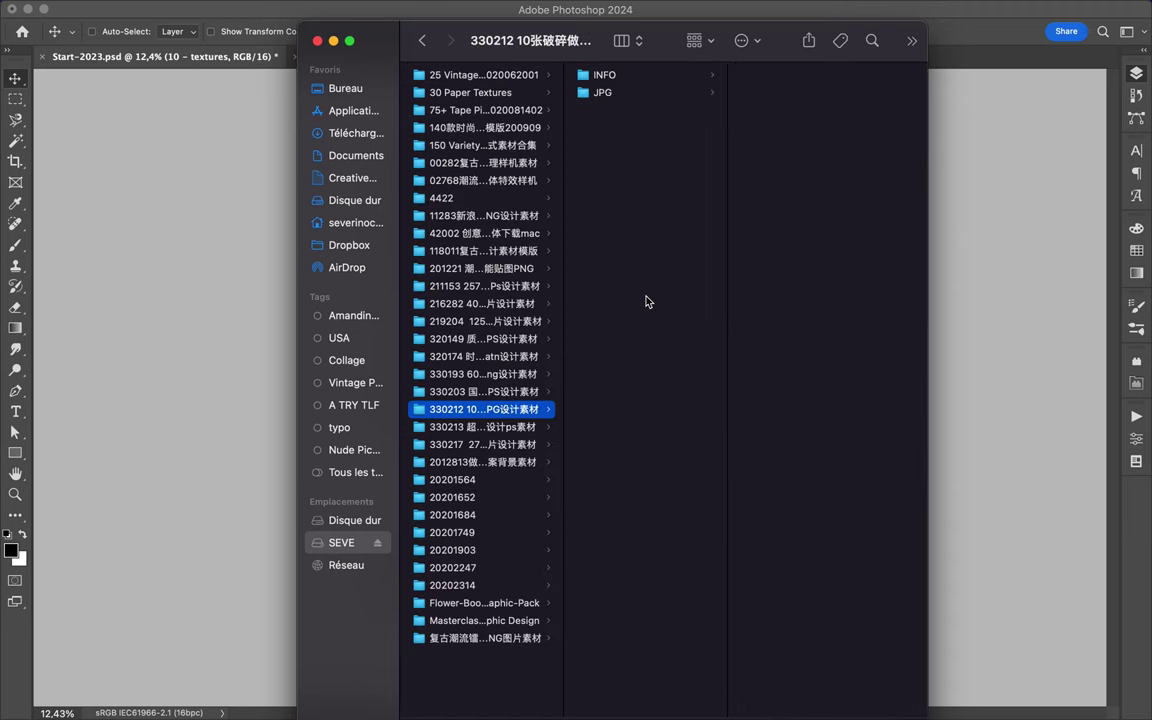
key(Up)
key(Right)
key(Down)
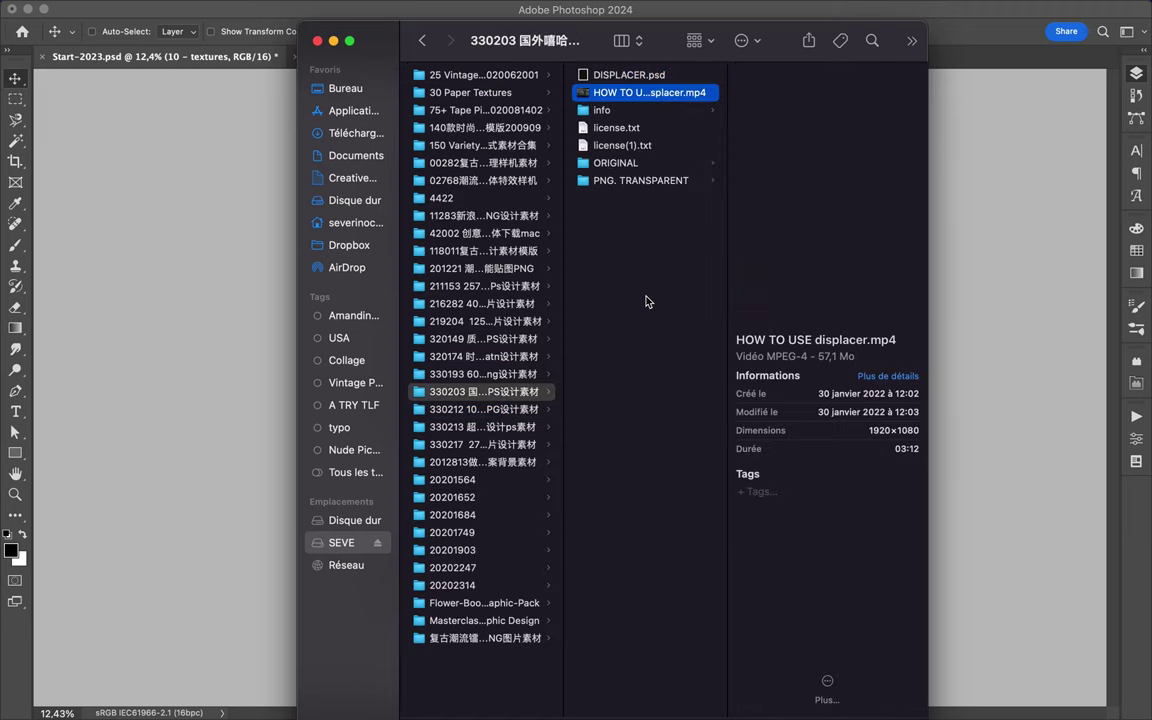
key(Down)
key(Down)
key(Down)
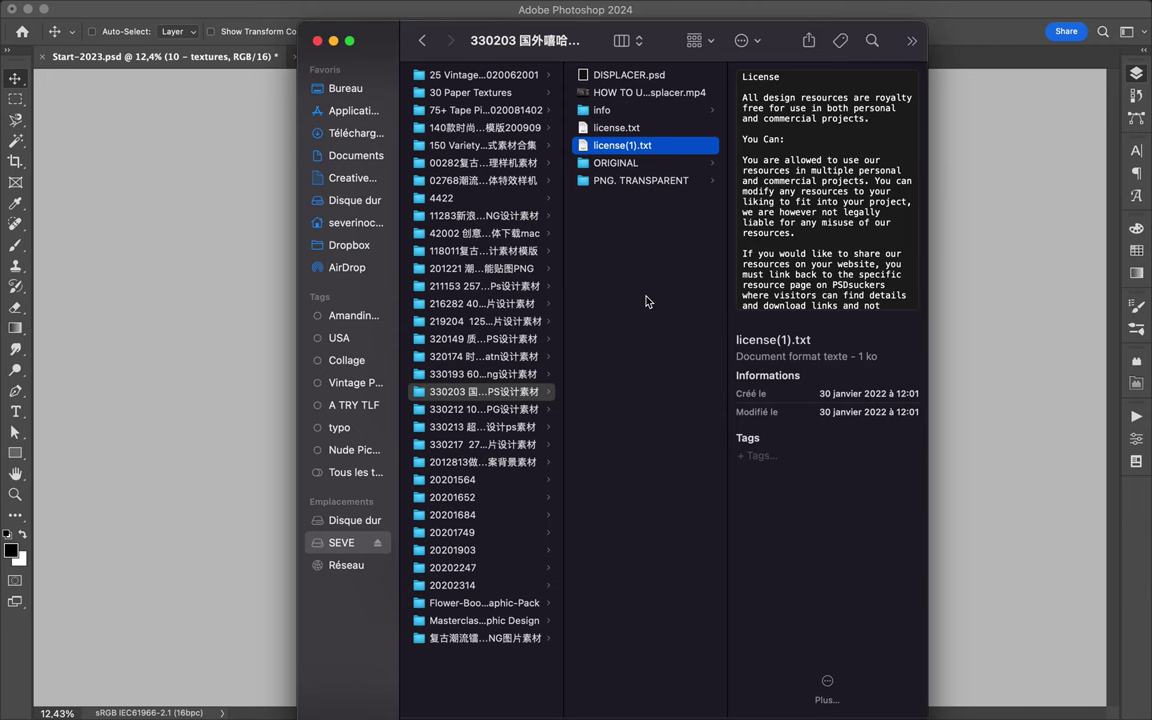
key(Down)
key(Down)
key(Right)
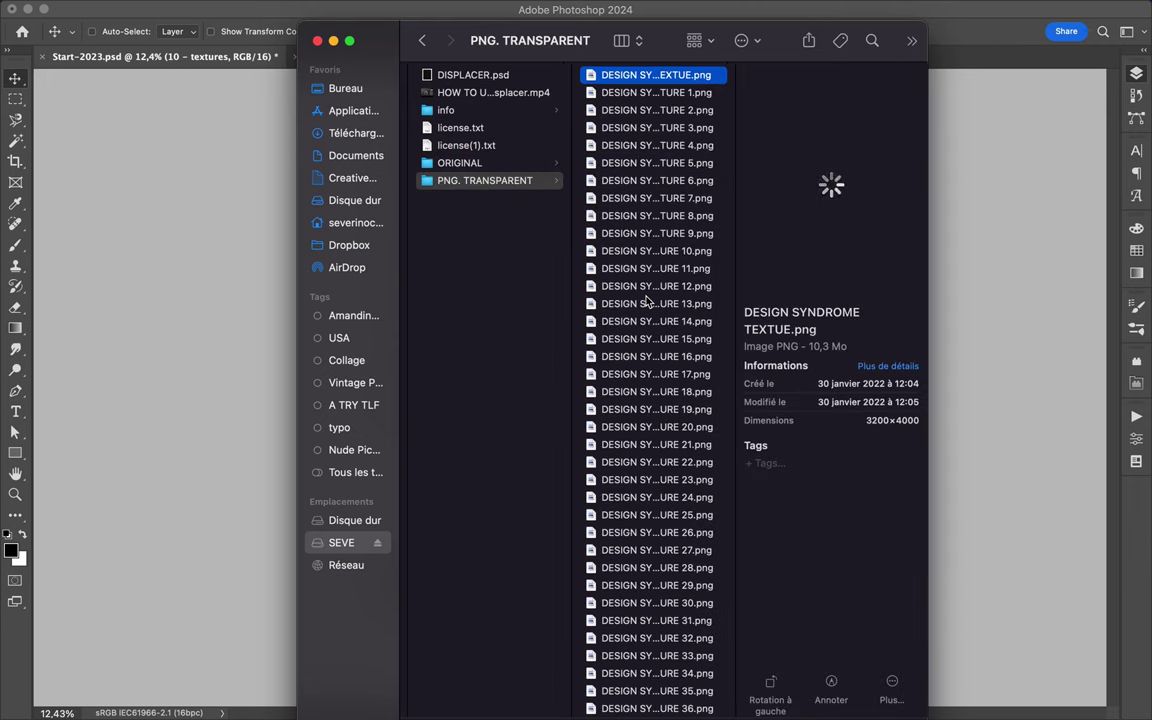
key(Down)
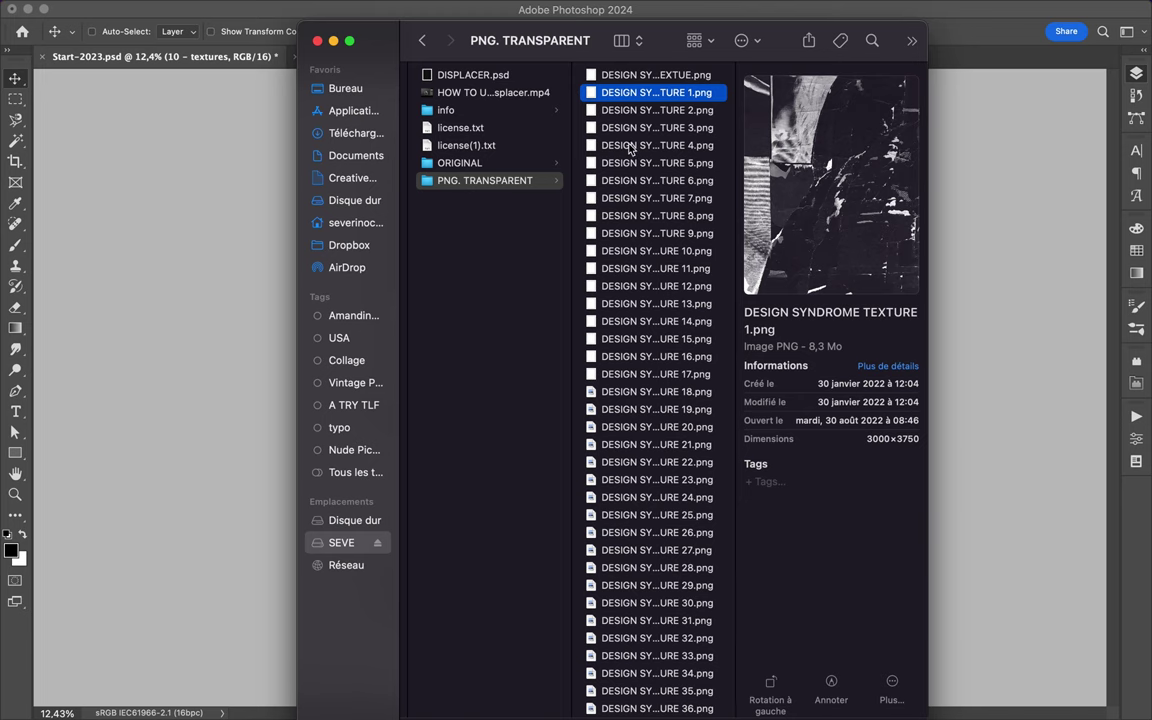
drag(628, 92, 276, 276)
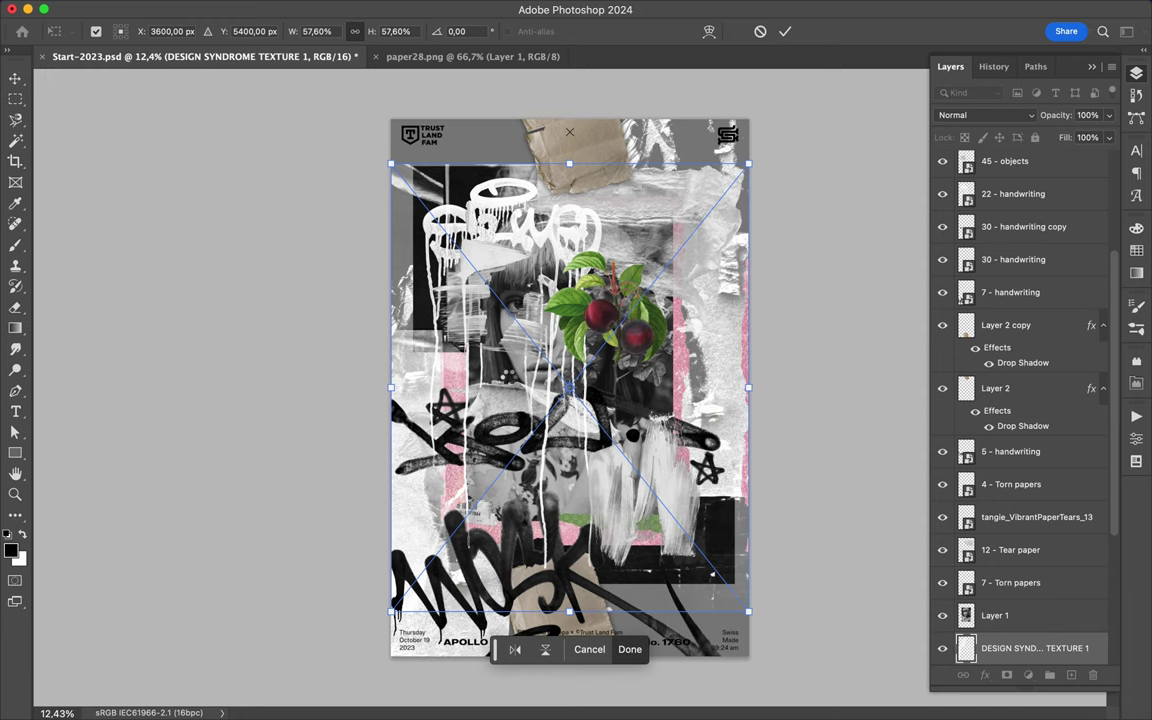
Commit the DESIGN SYNDROME TEXTURE 1 placement at 57.60% and shift it slightly.
key(Return)
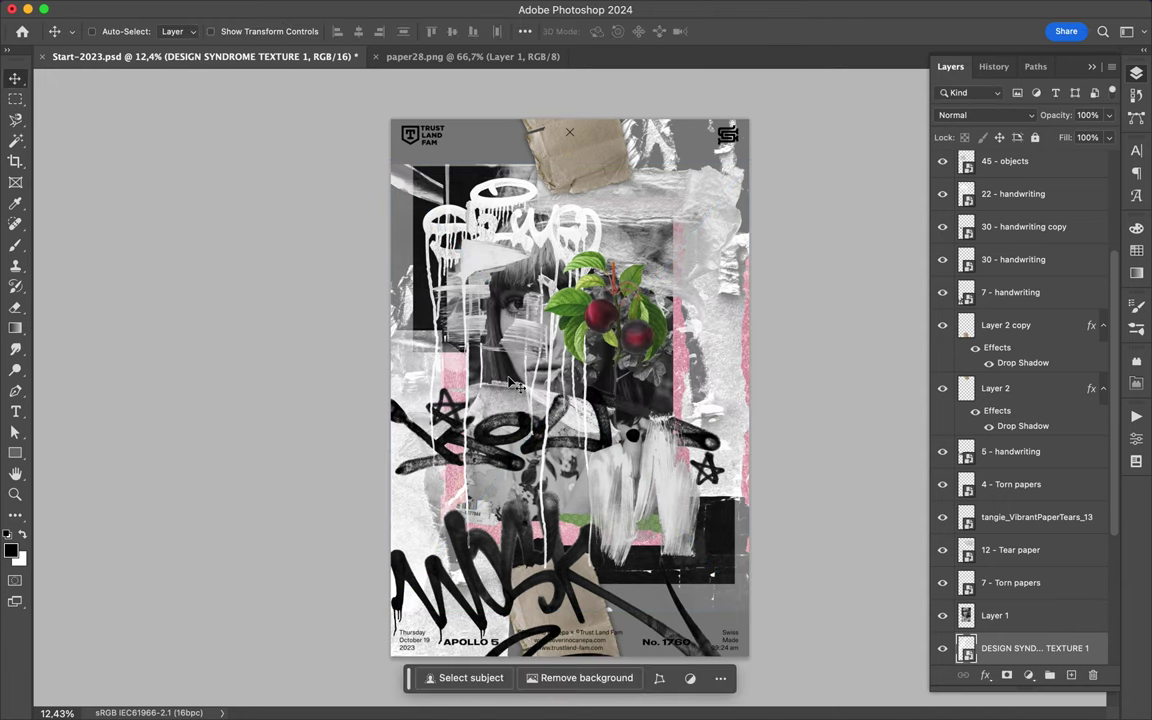
mouse_move(509, 321)
mouse_down()
mouse_move(507, 410)
mouse_move(528, 412)
mouse_up()
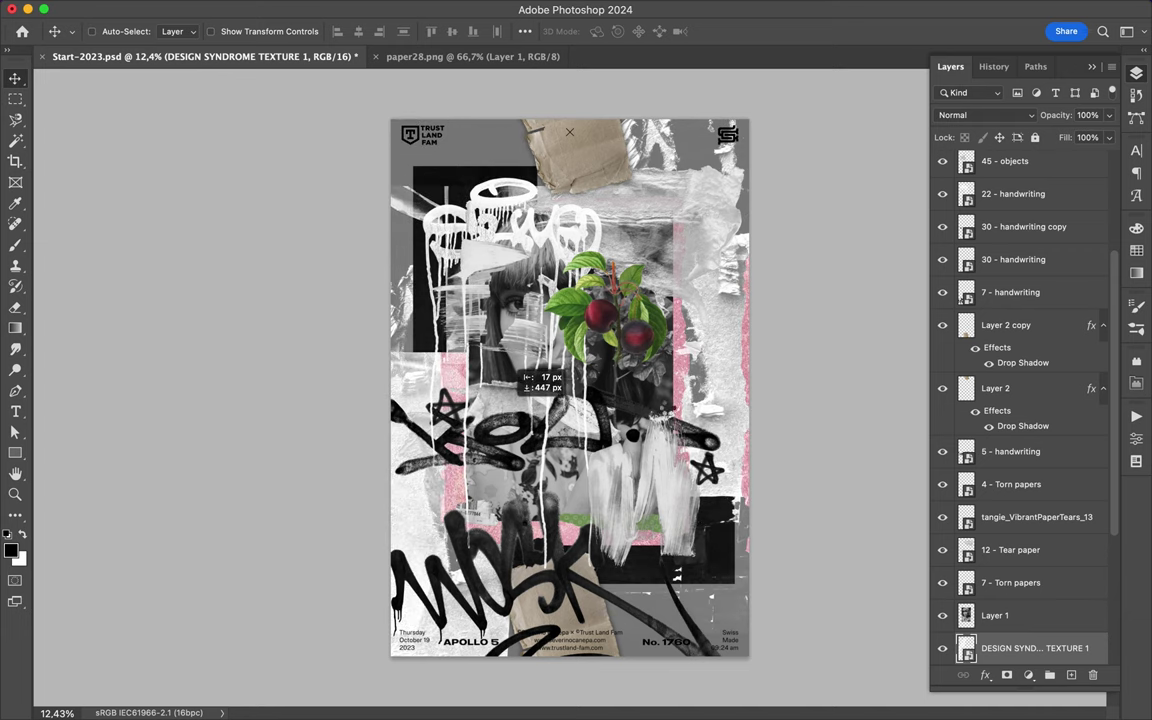
drag(1035, 648, 1010, 138)
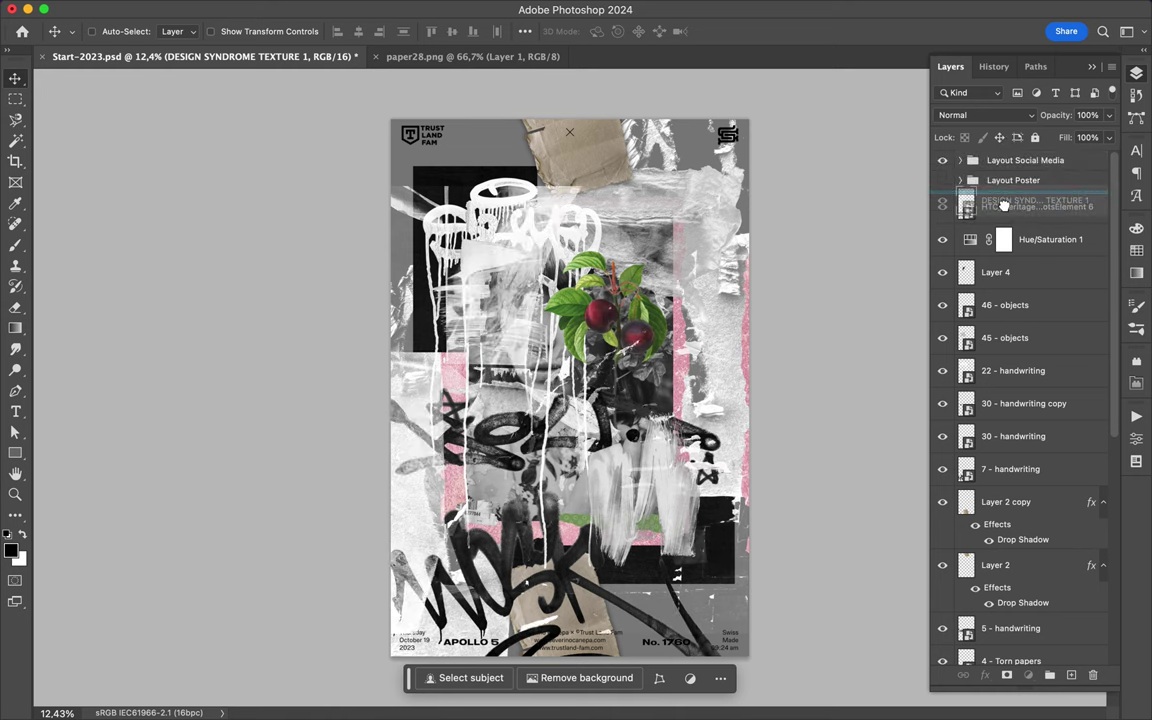
Move the texture layer to the top of the stack under Layout Poster and position it.
drag(1010, 138, 1000, 192)
mouse_move(655, 440)
mouse_down()
mouse_move(693, 427)
mouse_move(697, 436)
mouse_up()
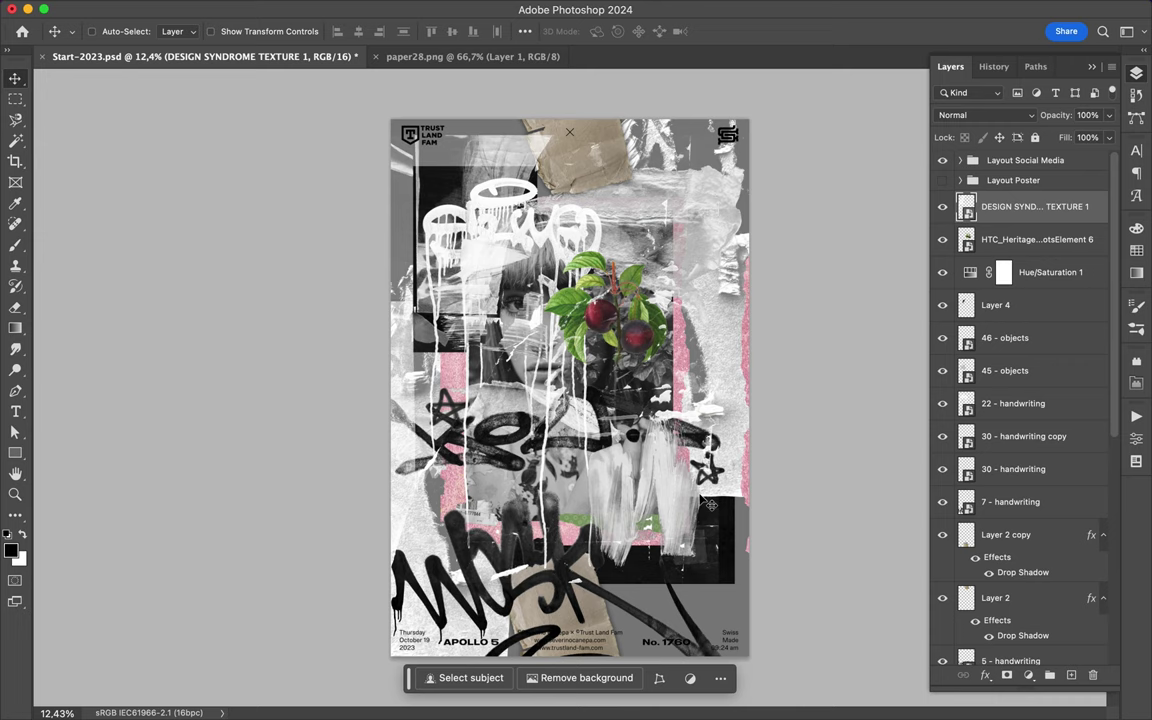
key(super)
mouse_move(613, 566)
mouse_down()
mouse_move(670, 572)
mouse_move(685, 540)
mouse_move(669, 540)
mouse_up()
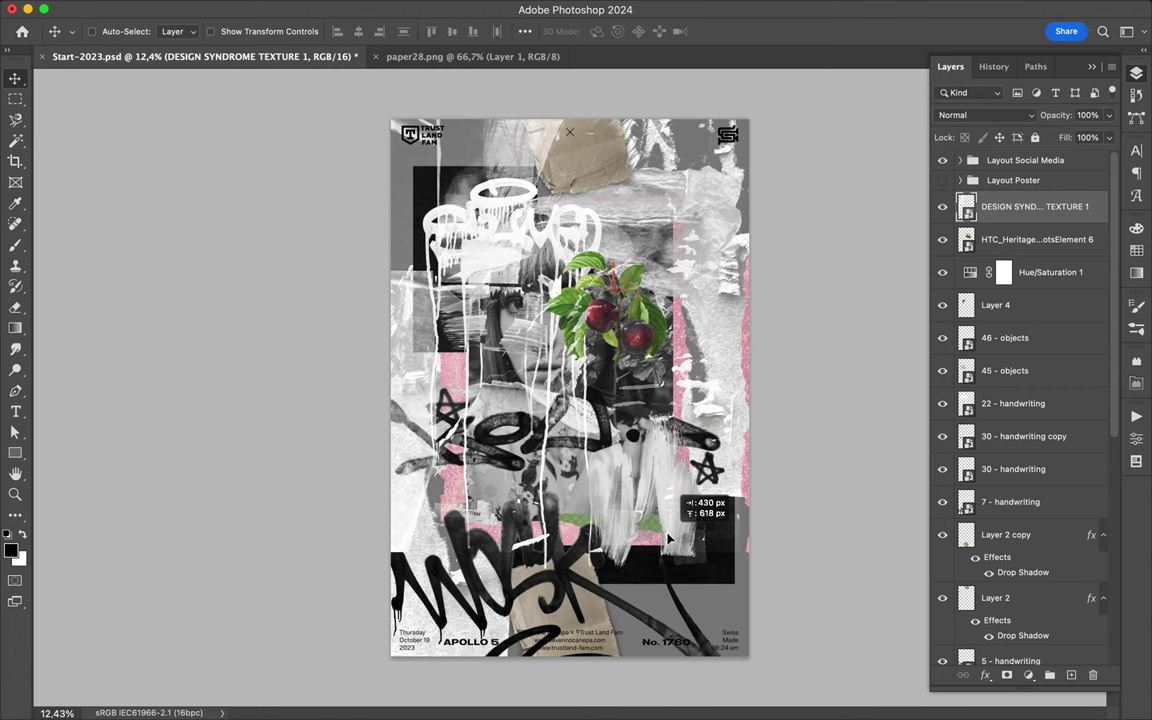
drag(669, 540, 669, 540)
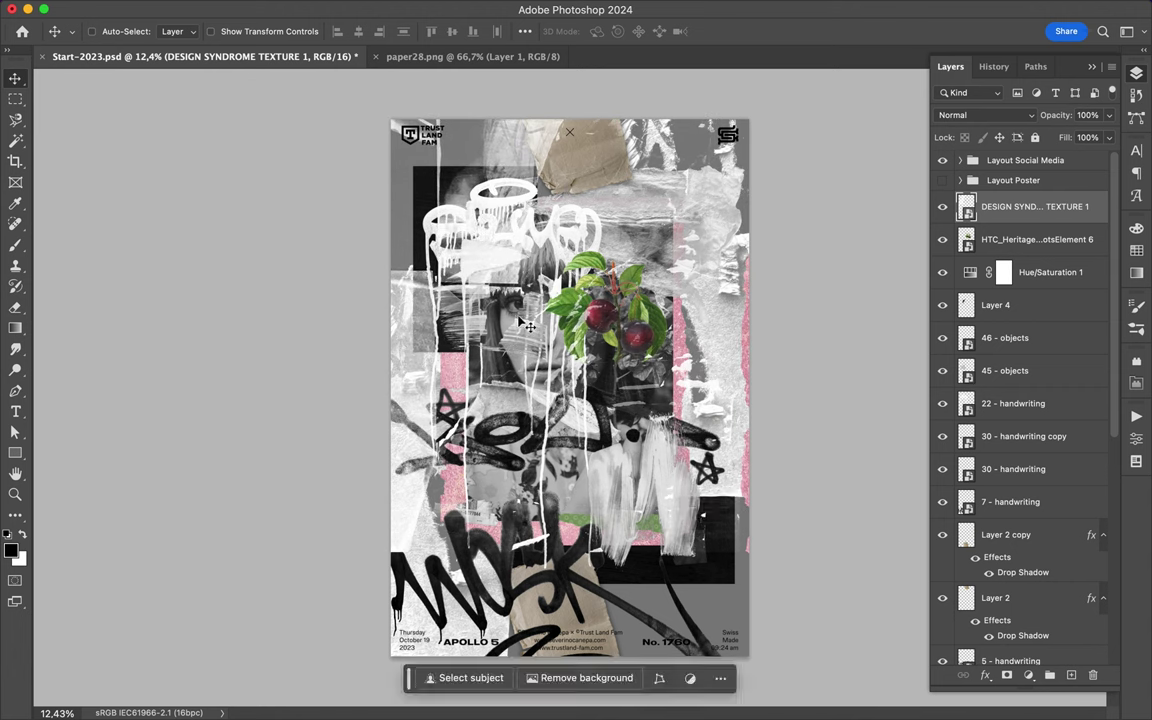
key(super)
Compare the texture on and off, then set its Fill to 48%.
click(942, 208)
click(944, 212)
click(944, 212)
click(1108, 137)
drag(1113, 160, 1071, 160)
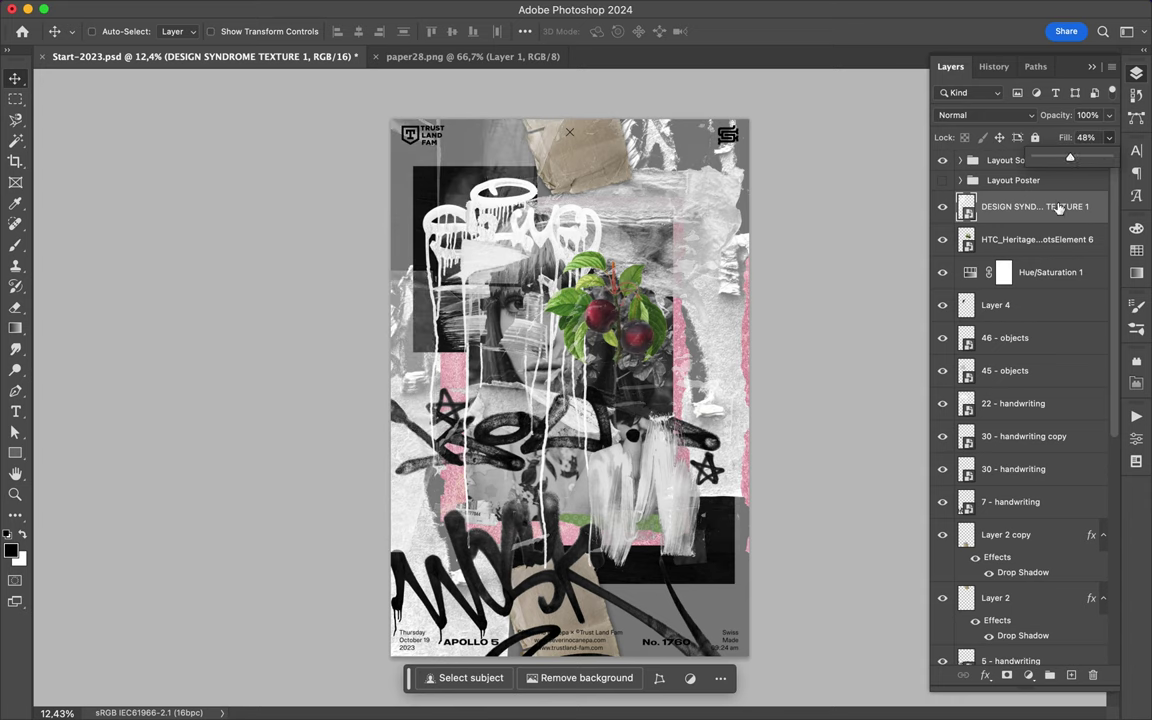
click(908, 220)
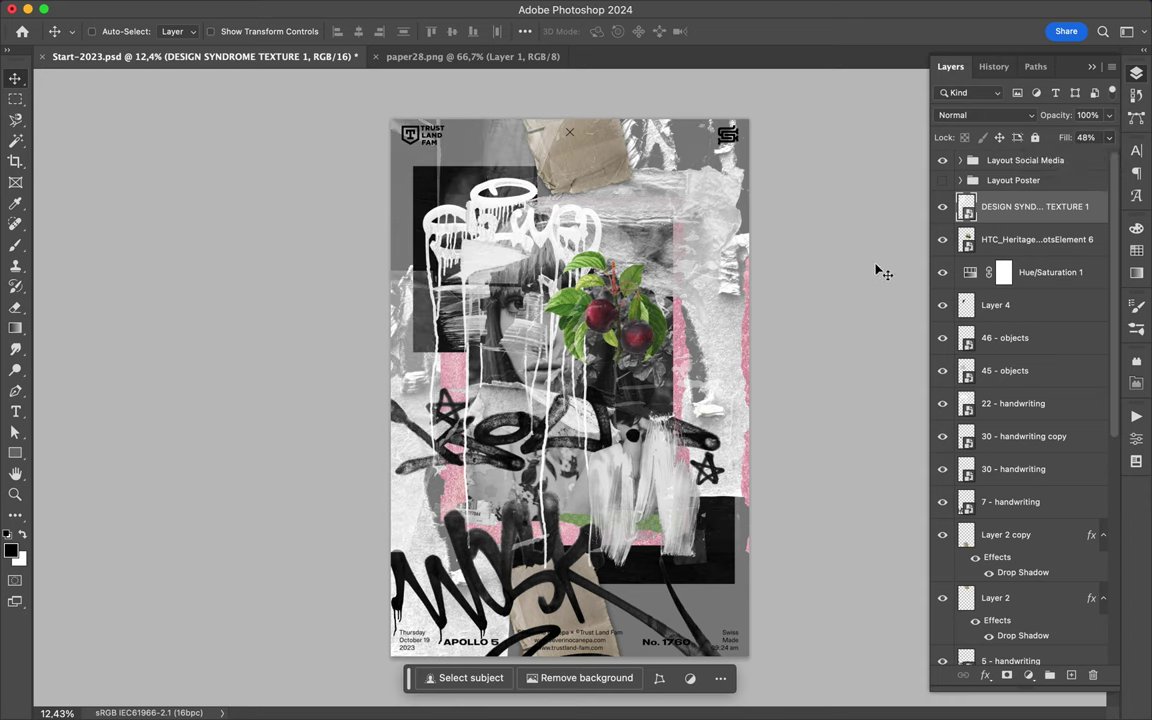
Save Start-2023.psd and show the finished poster full-screen.
key(ctrl+s)
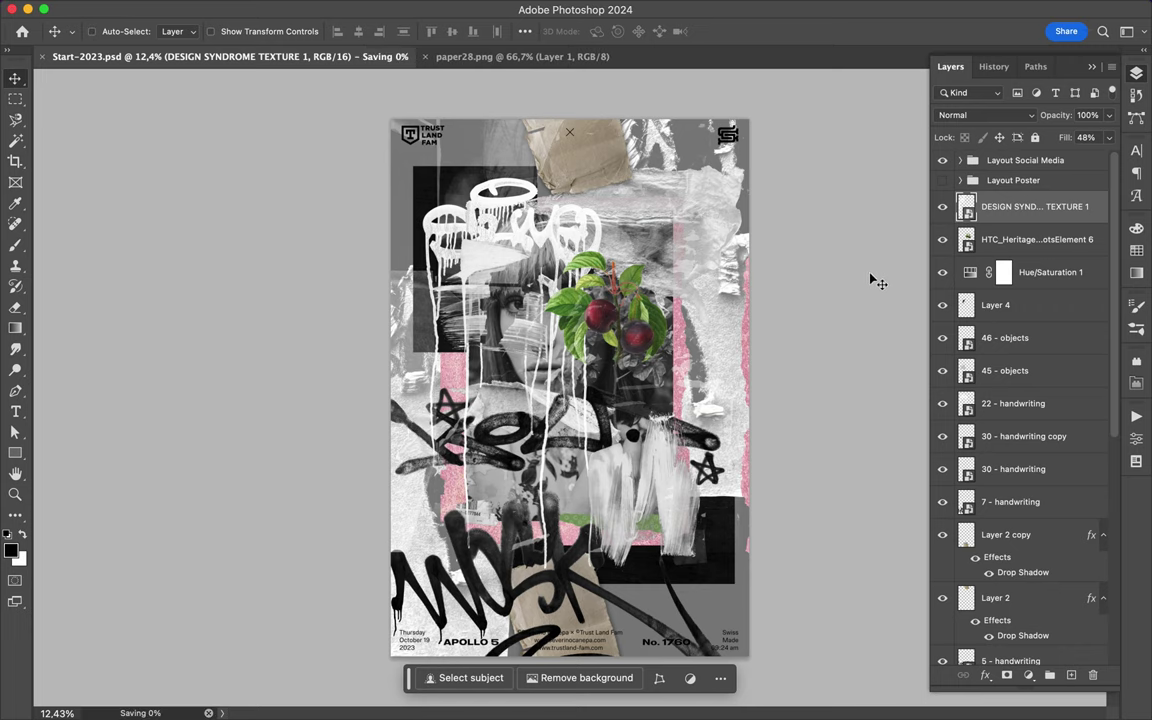
click(809, 9)
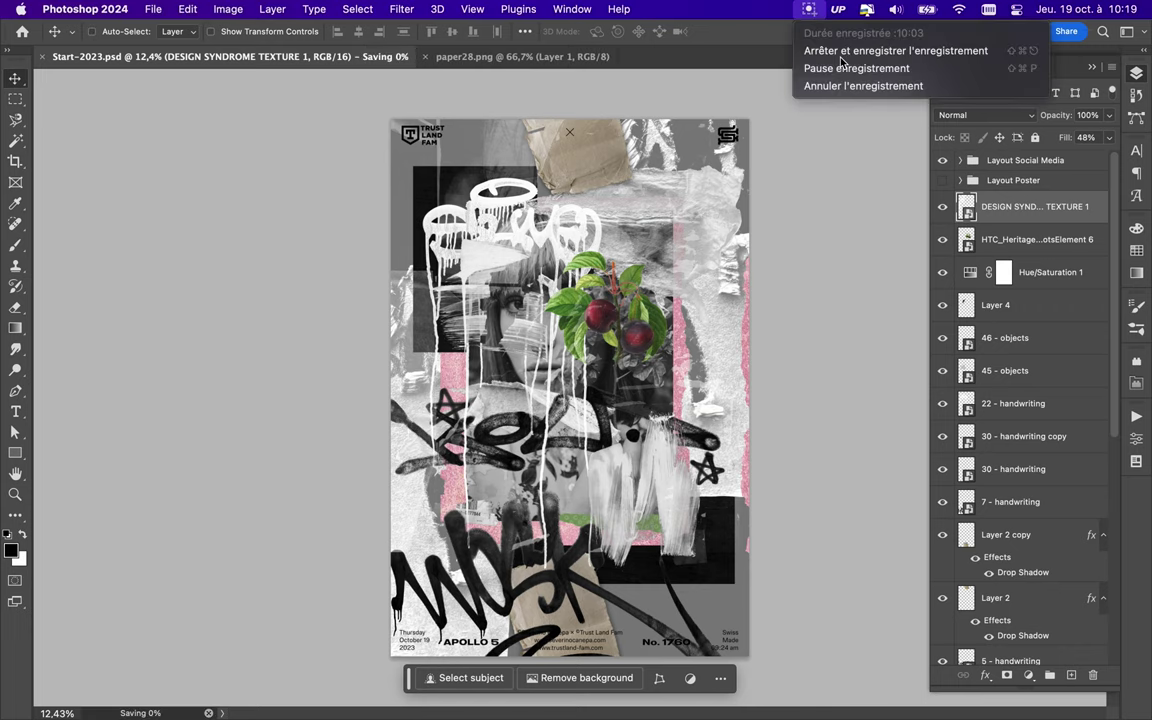
click(842, 51)
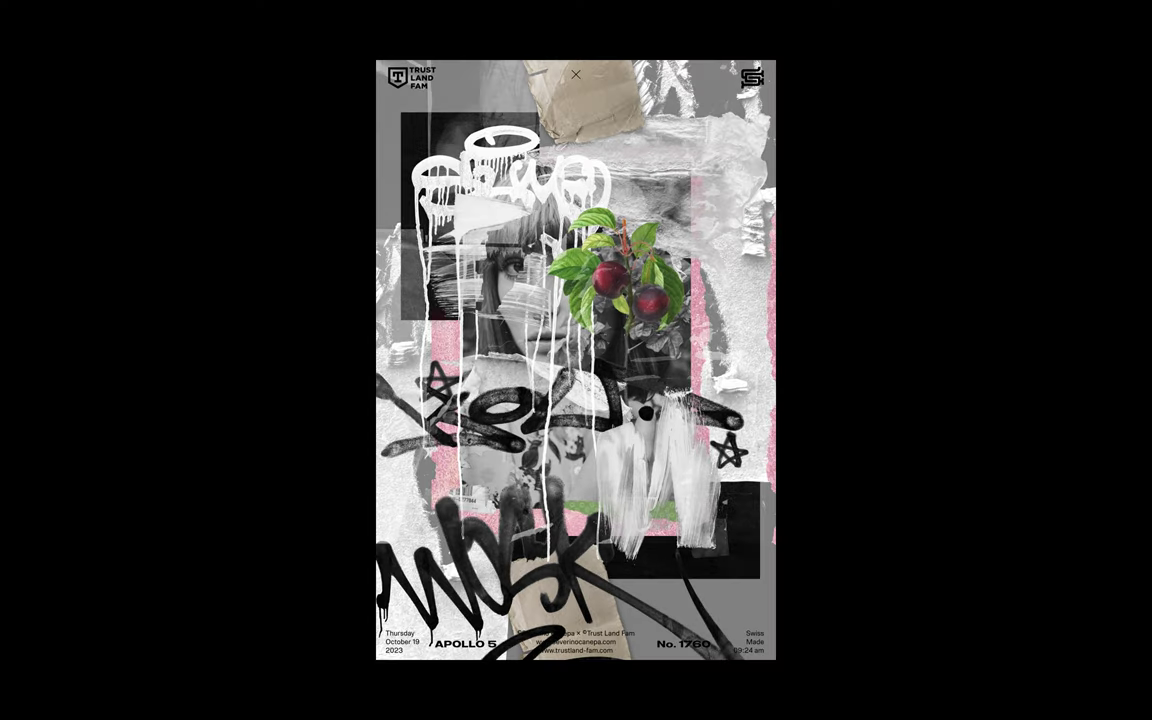